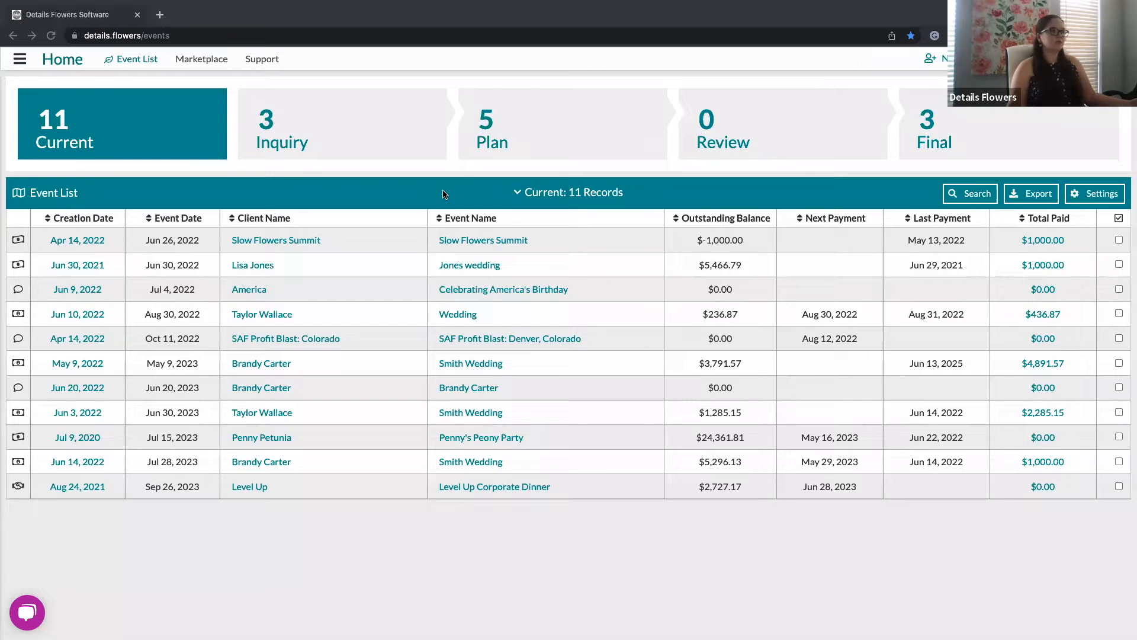
Step: Open the list of forms
click(19, 59)
click(20, 60)
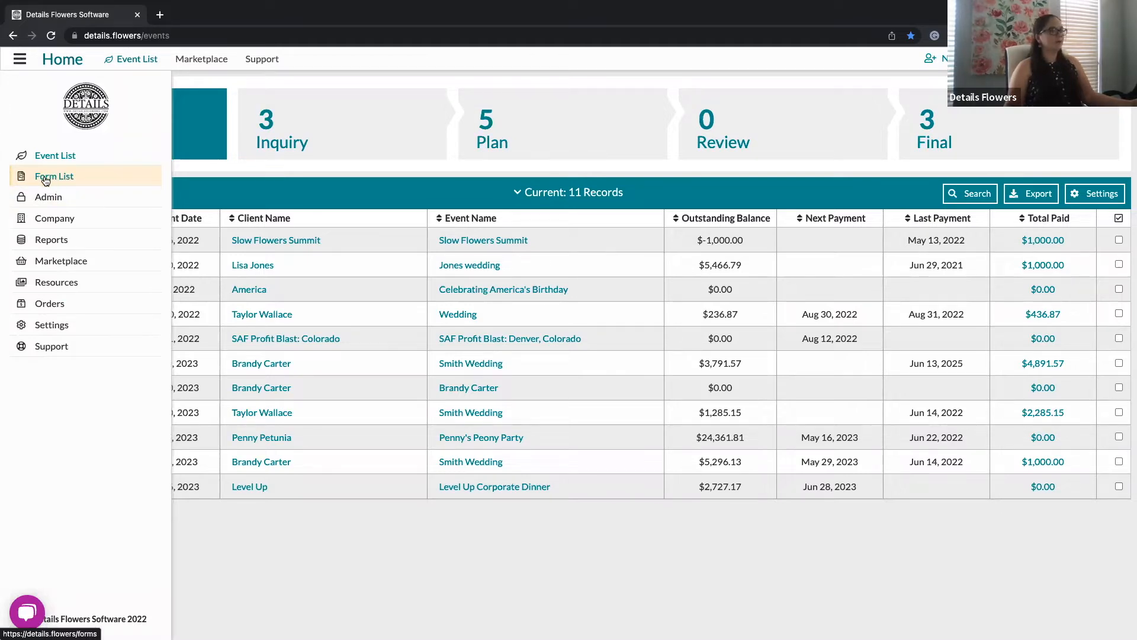
click(67, 178)
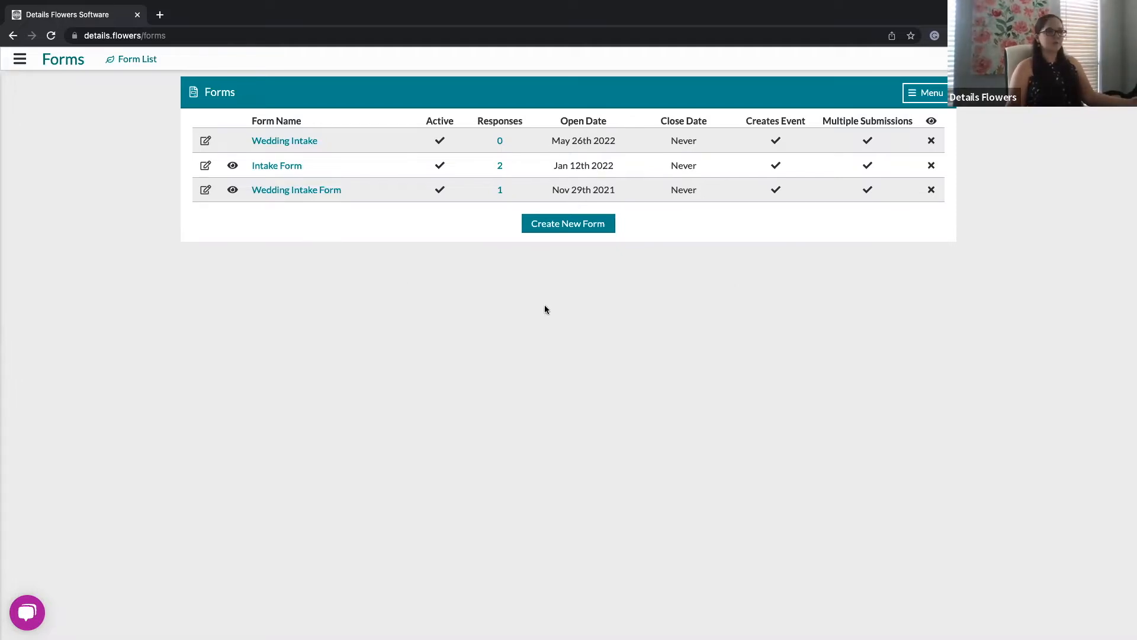
Step: Create a new form named "Wedding Intake" and enable event creation for it
click(574, 229)
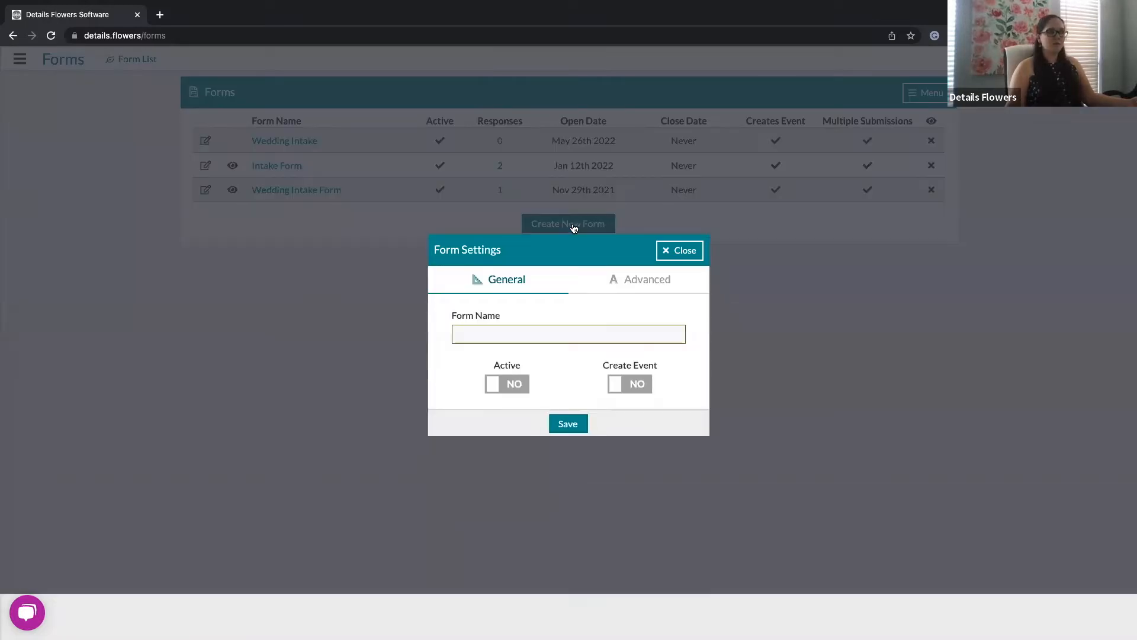
click(484, 335)
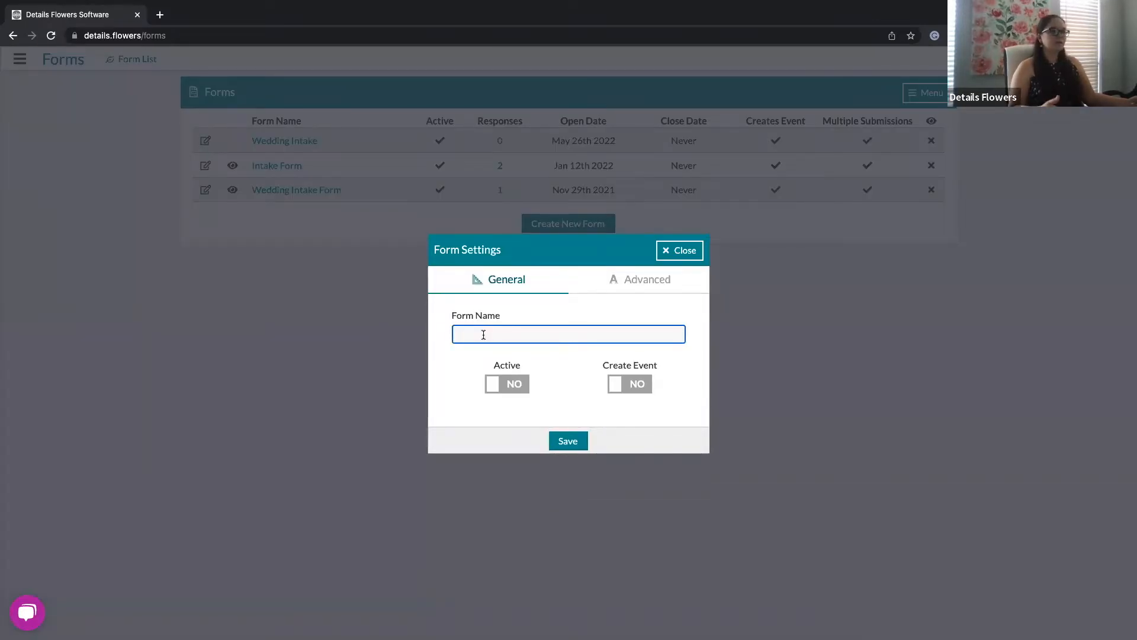
text(W)
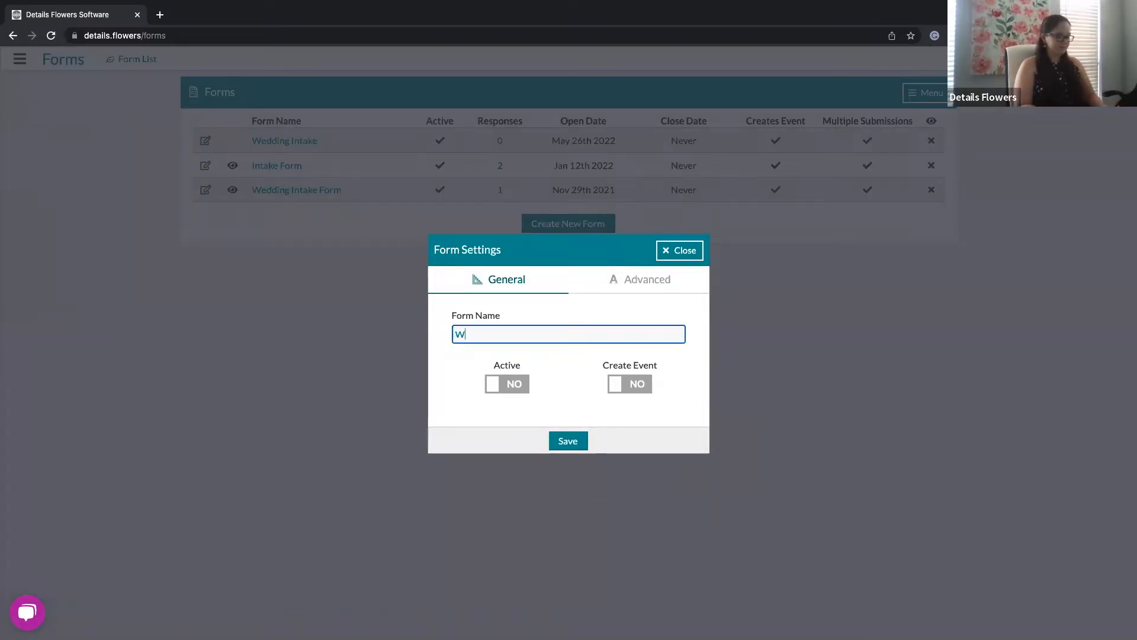
text(edding Intake)
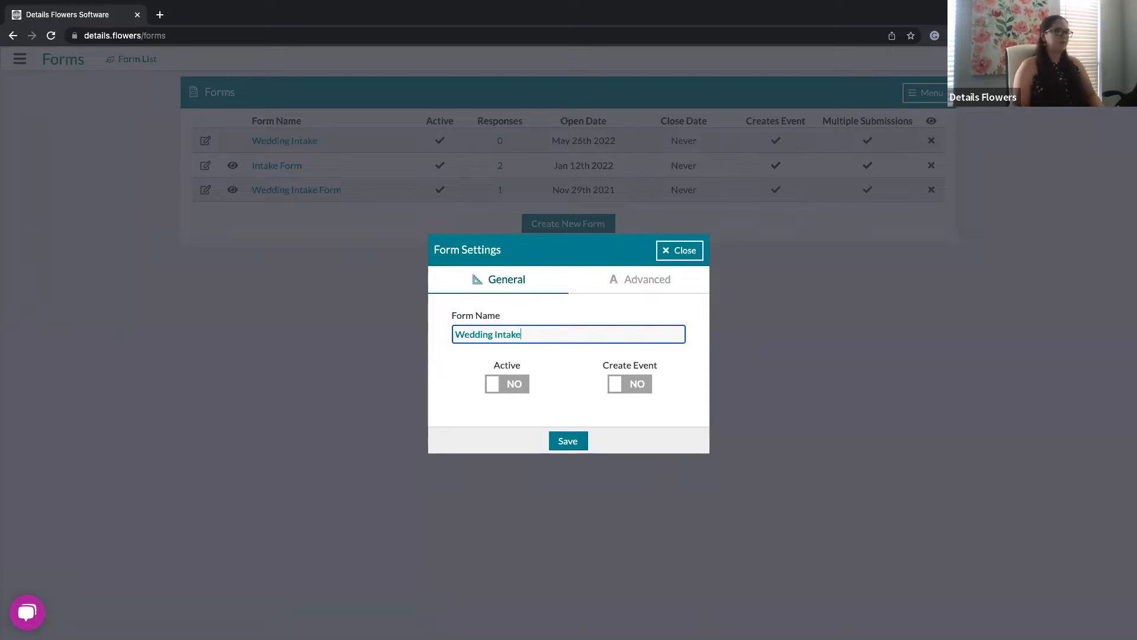
click(554, 377)
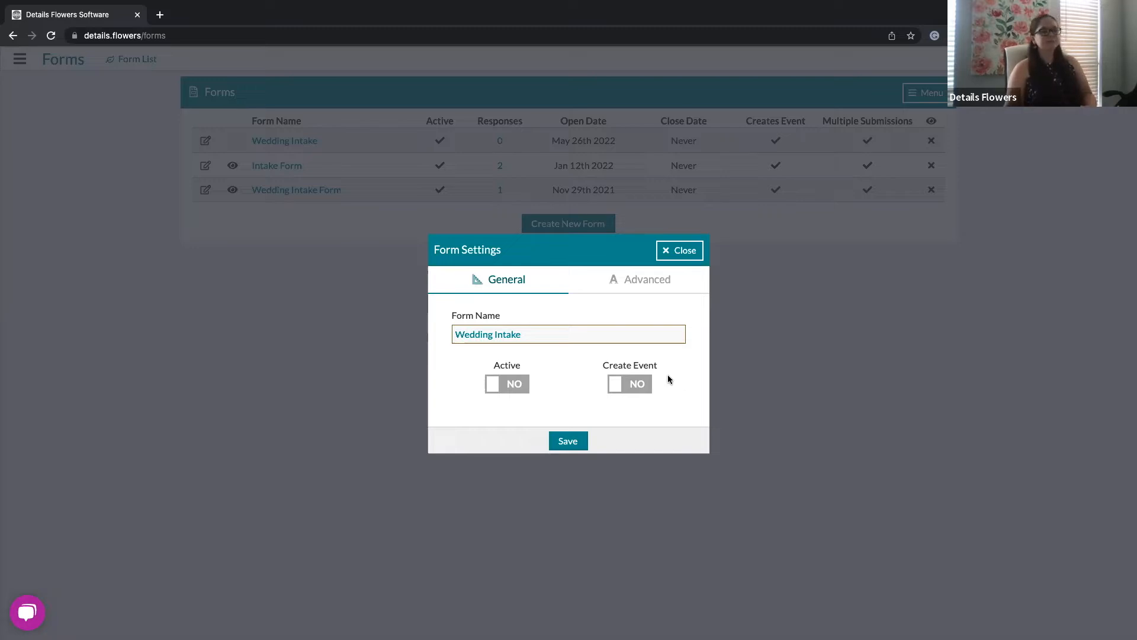
click(621, 388)
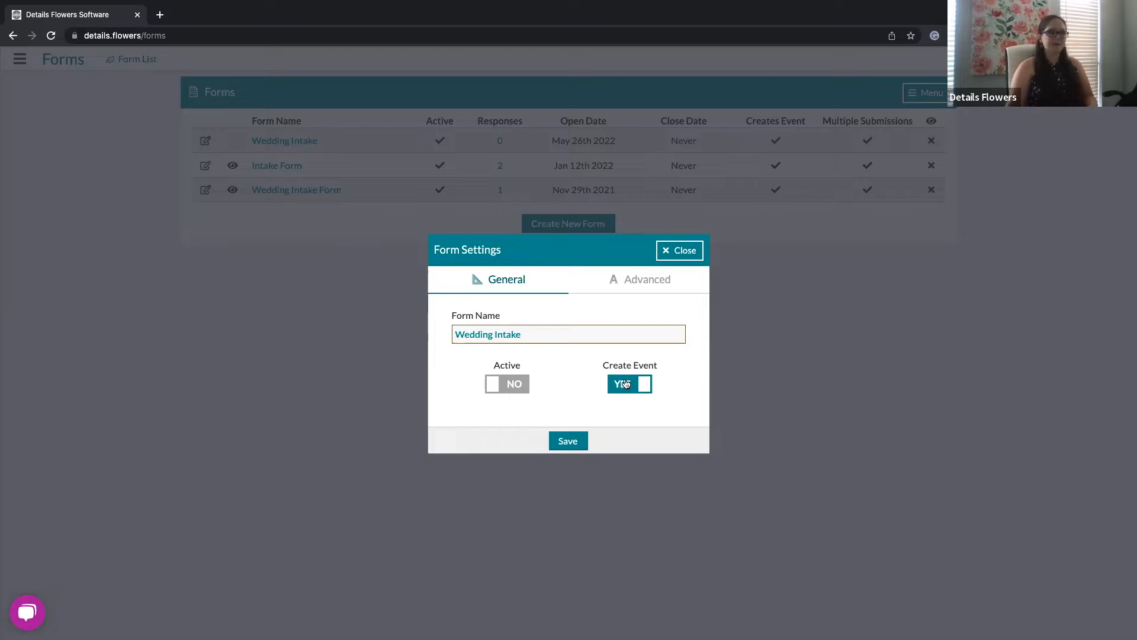
Step: Allow multiple submissions in the form's advanced settings and set its open date to June 25, 2022
click(626, 287)
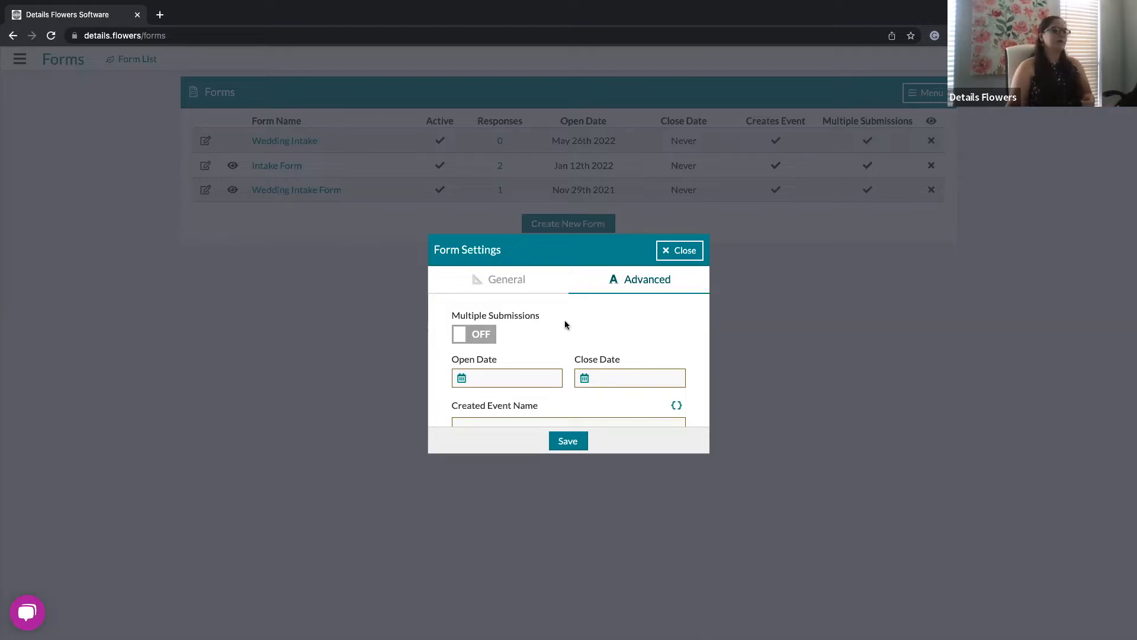
click(465, 335)
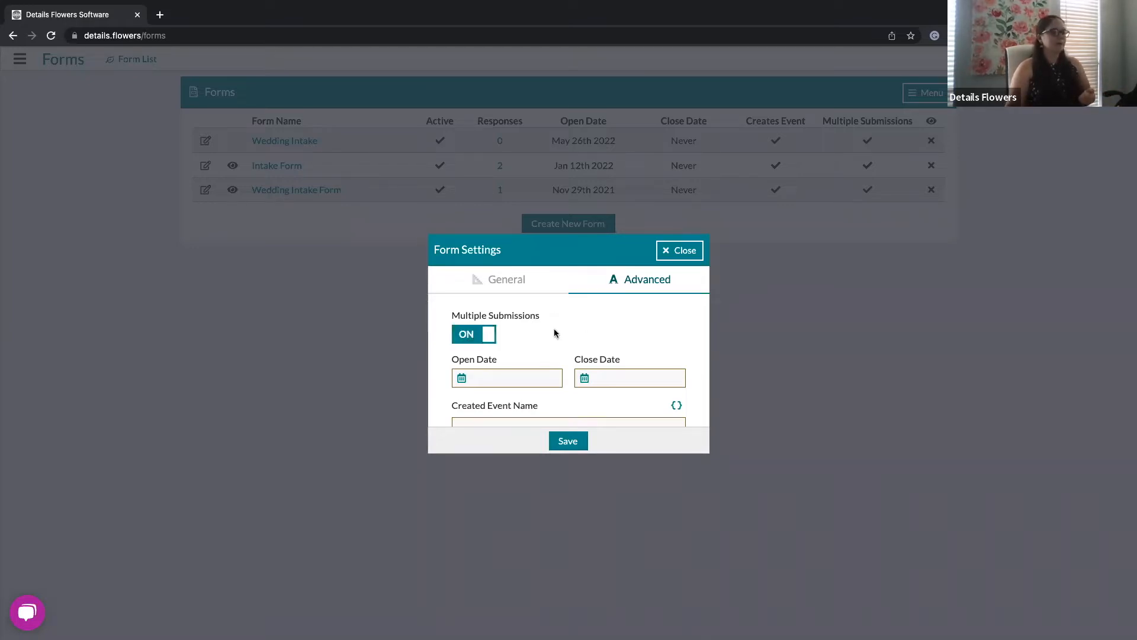
scroll(554, 334, down, 2)
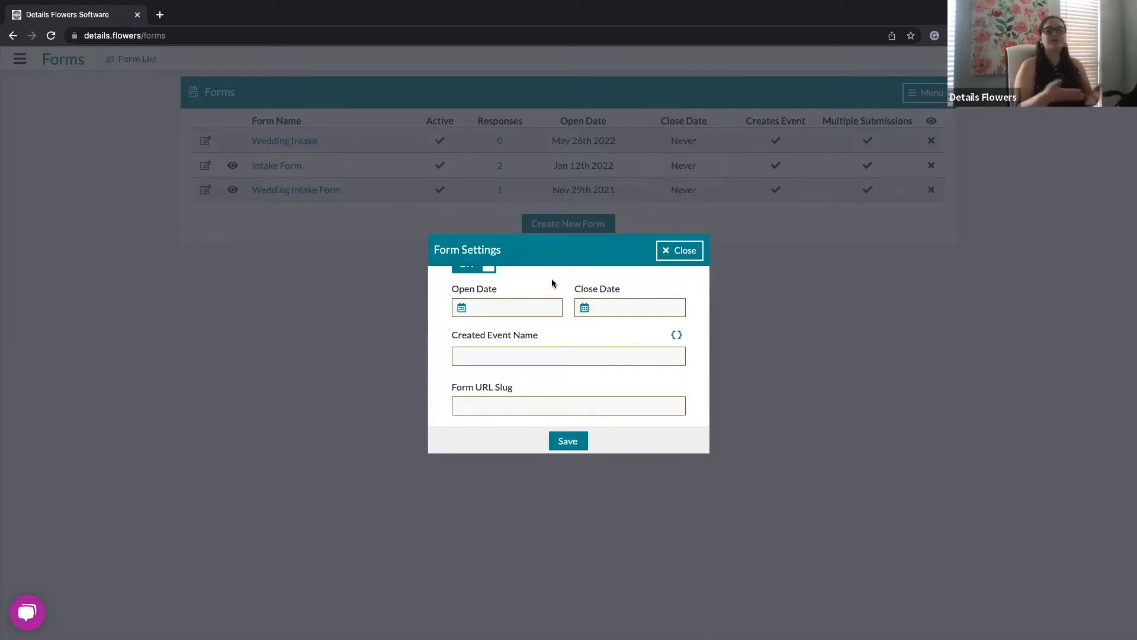
click(513, 308)
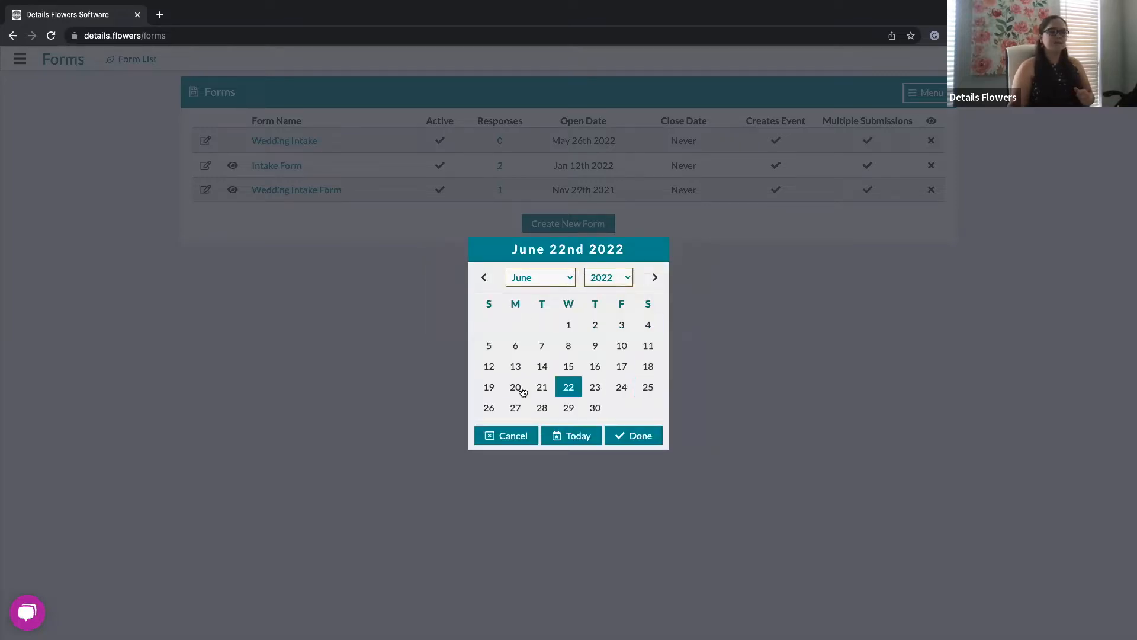
click(644, 388)
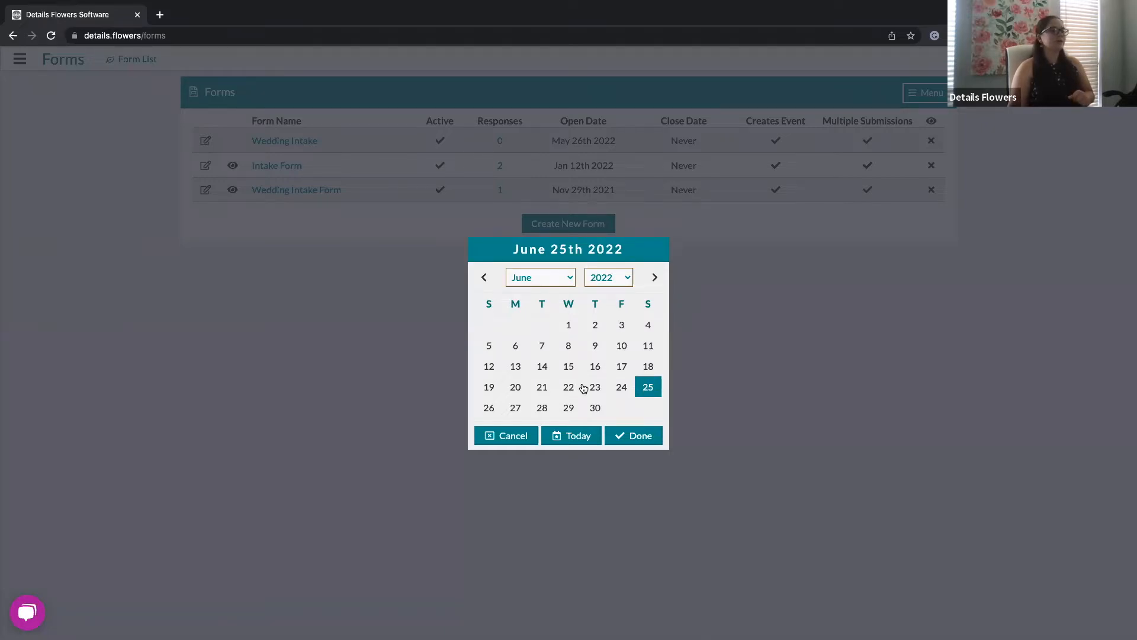
click(632, 436)
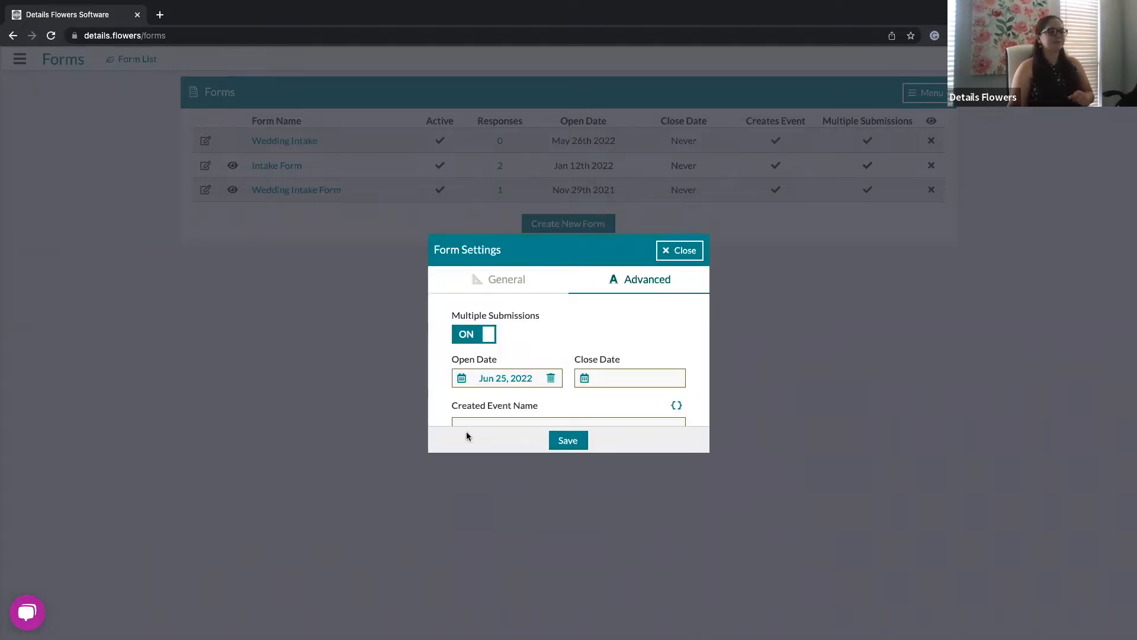
Step: Set the created event name to "{{client_name}} {{Reception_location}}" and save the form settings
scroll(581, 342, down, 2)
click(487, 356)
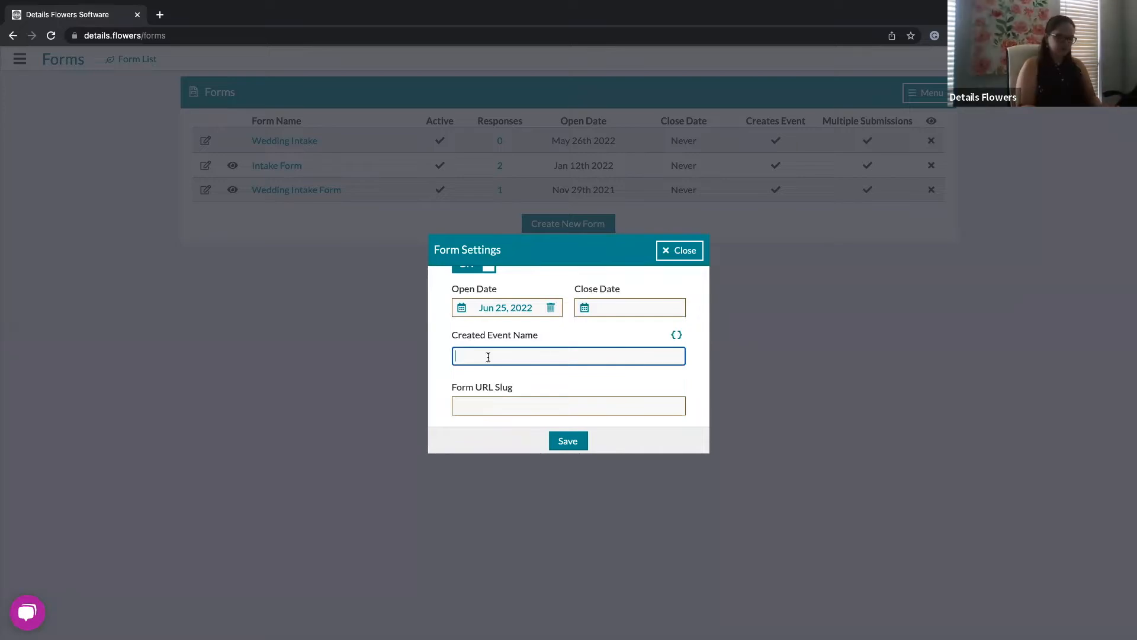
text({{client_na)
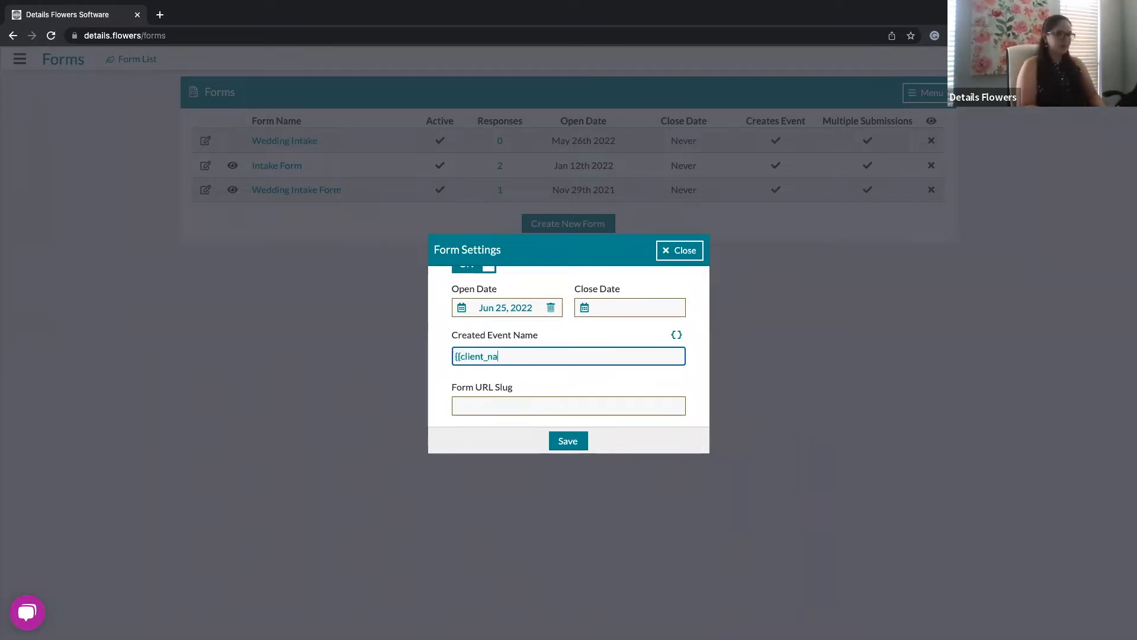
text(me}})
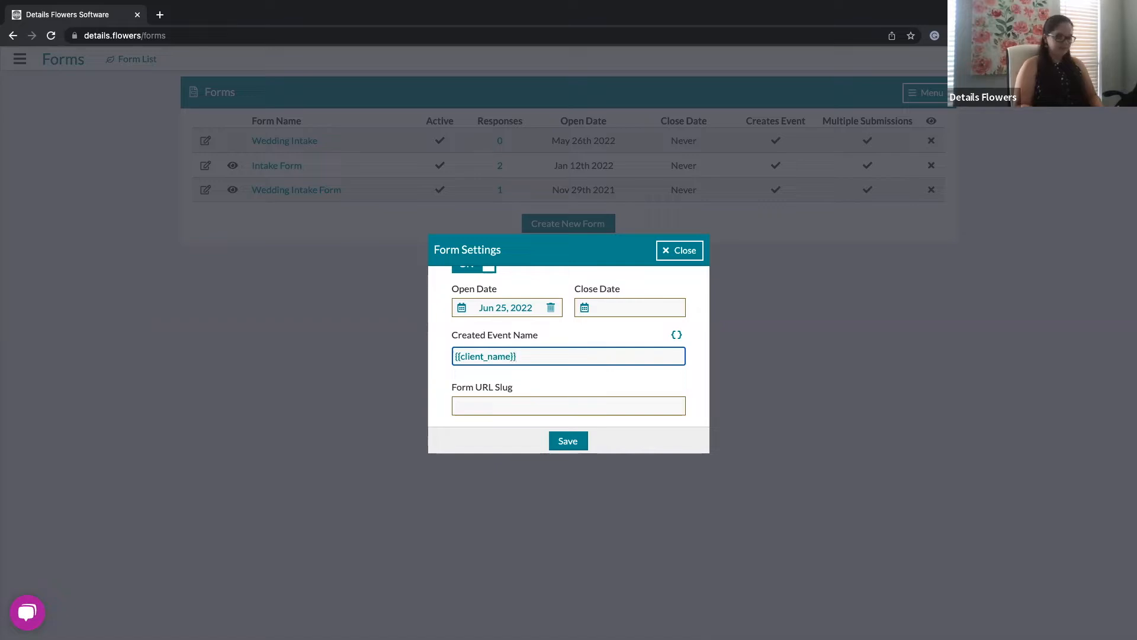
text( {)
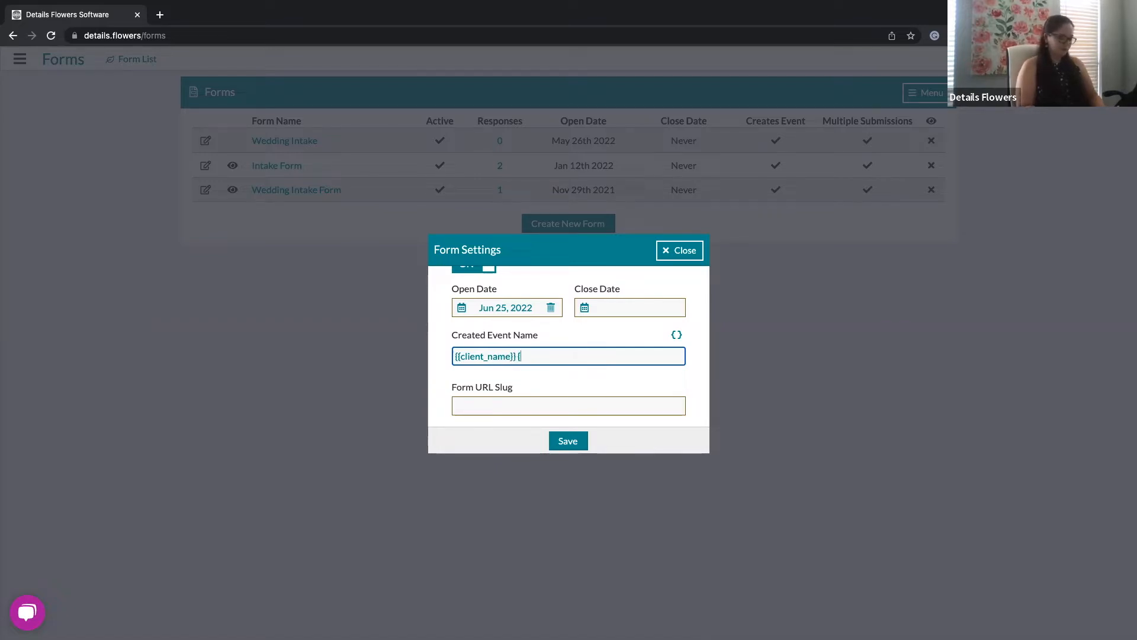
text(Reception_location}})
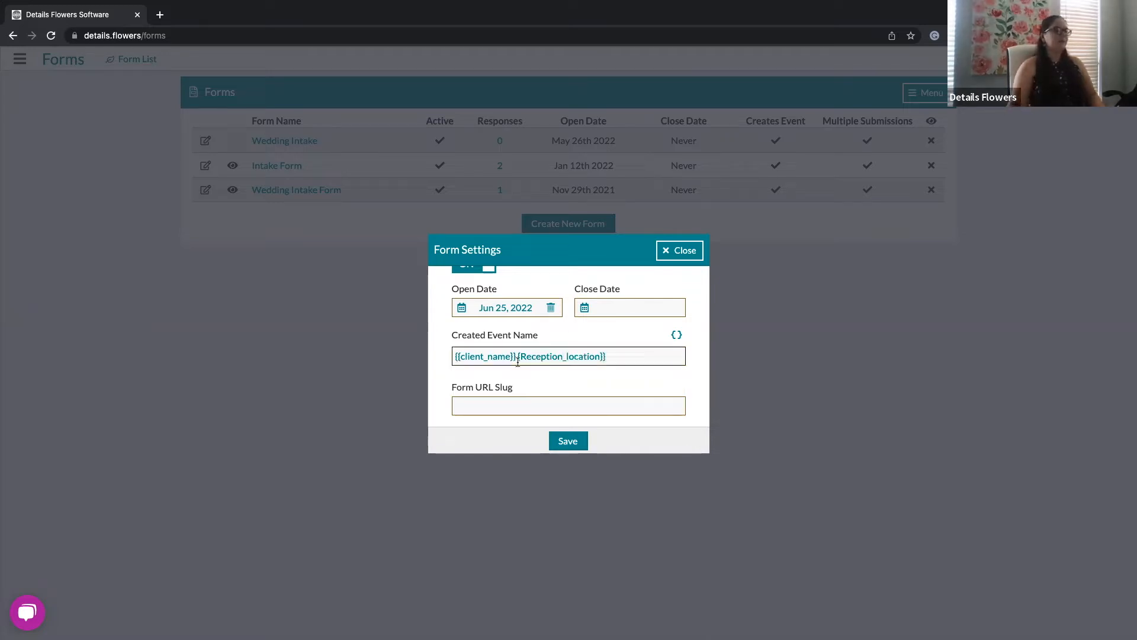
click(518, 358)
text({)
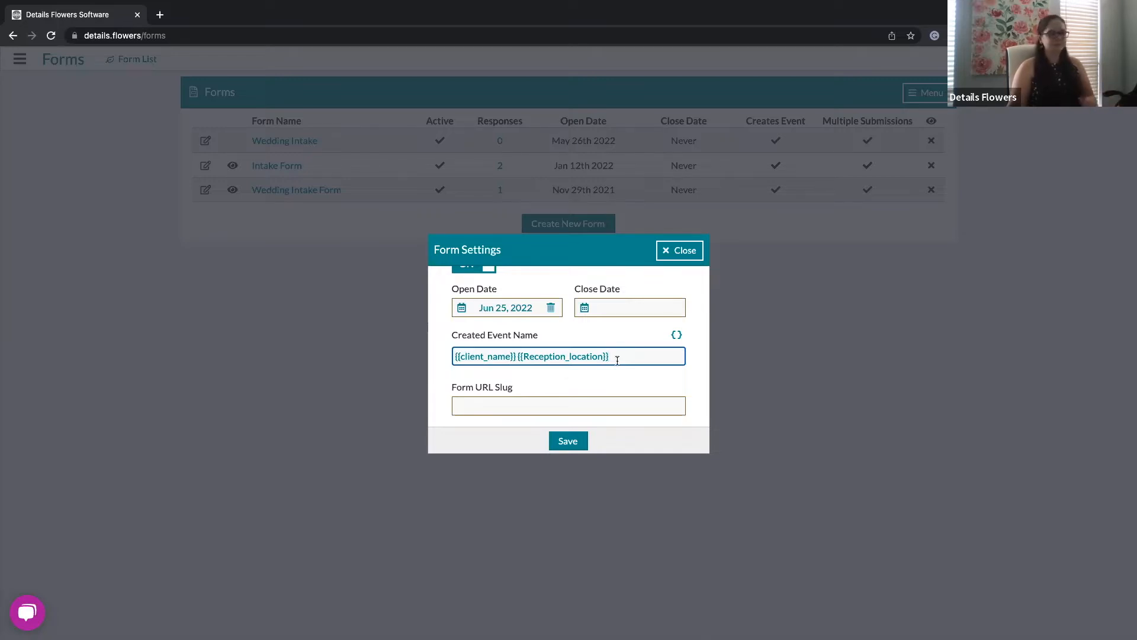
click(484, 388)
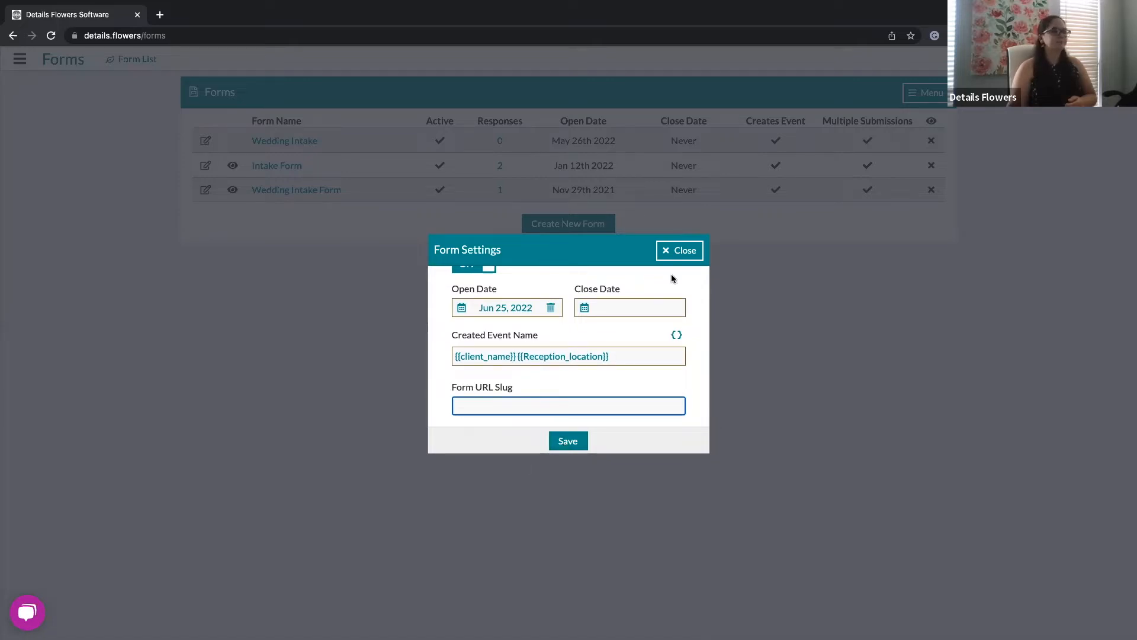
click(568, 441)
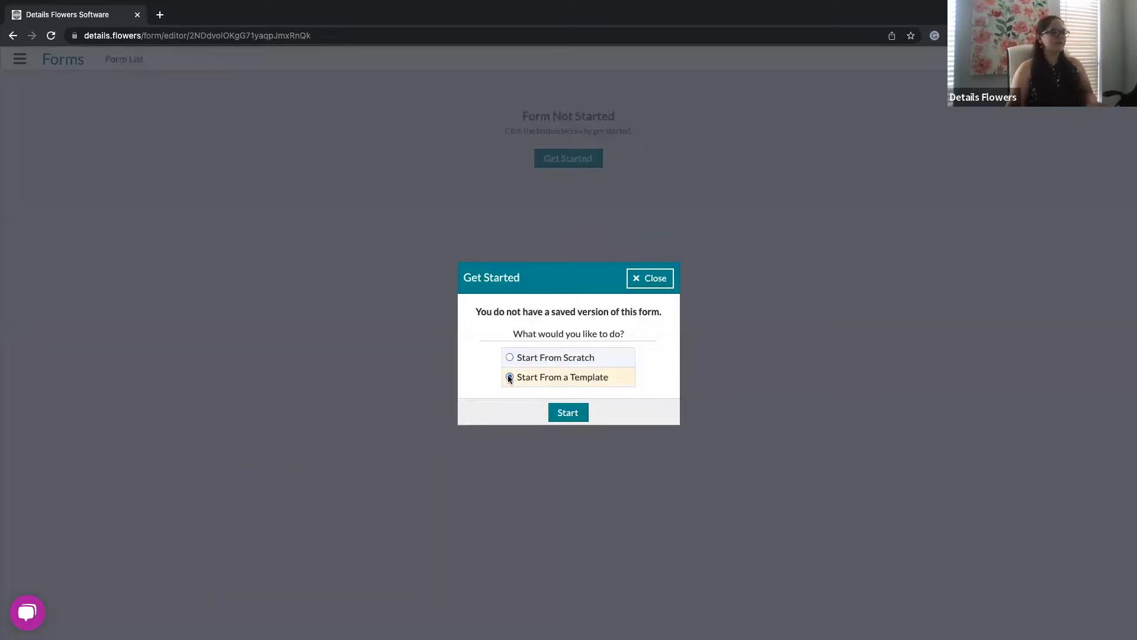
Step: Start the new form from a template, loading the "Wedding Intake Form" template
click(569, 413)
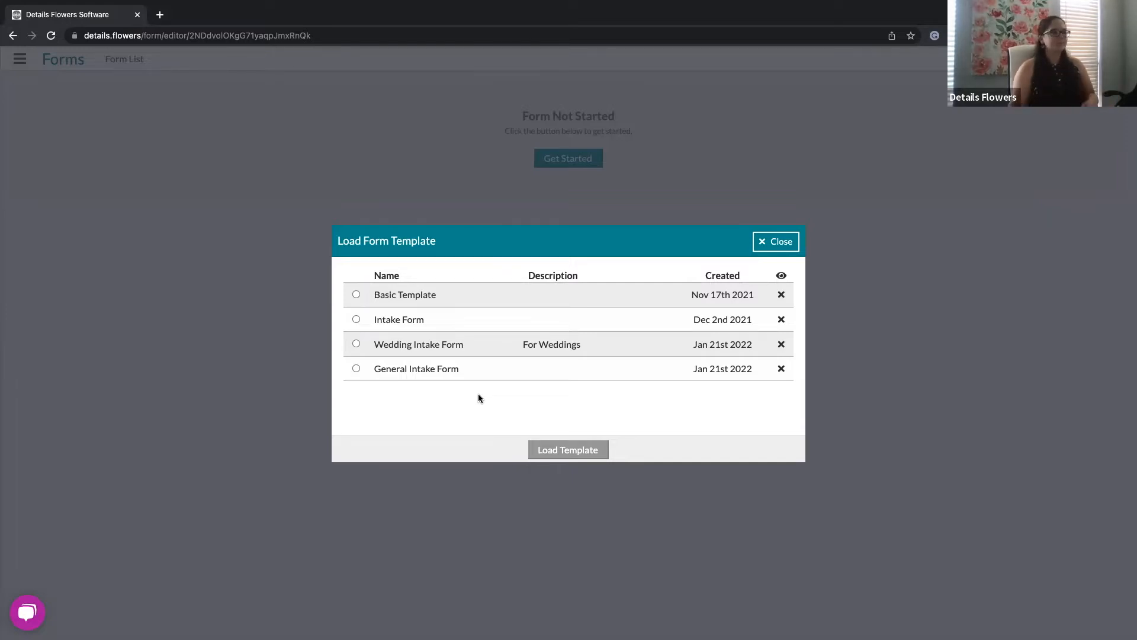
click(355, 344)
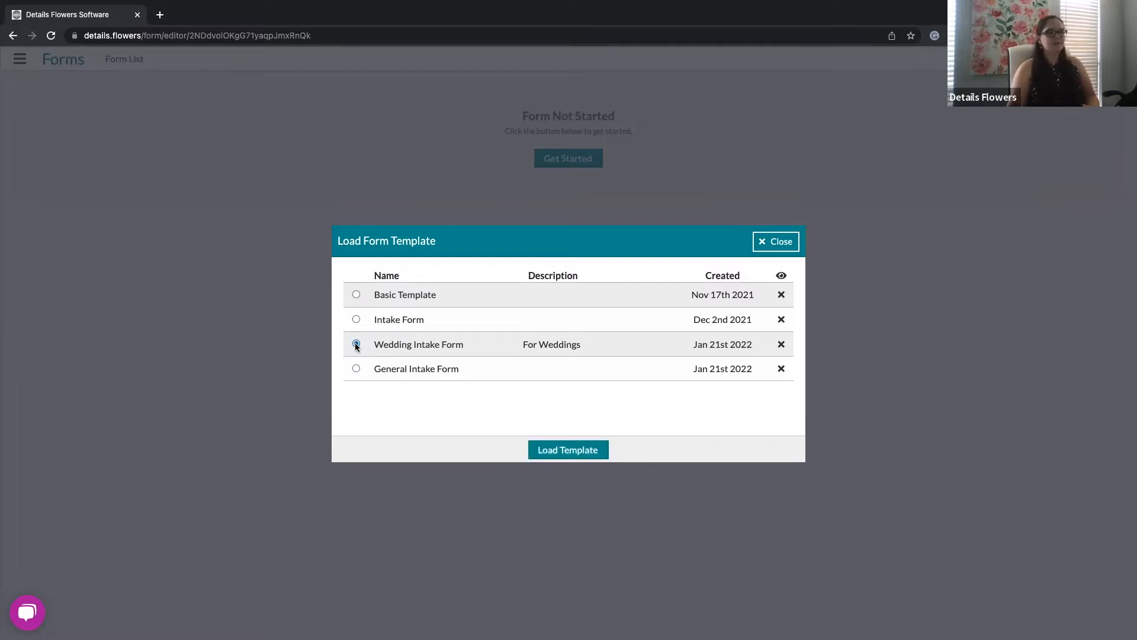
click(565, 453)
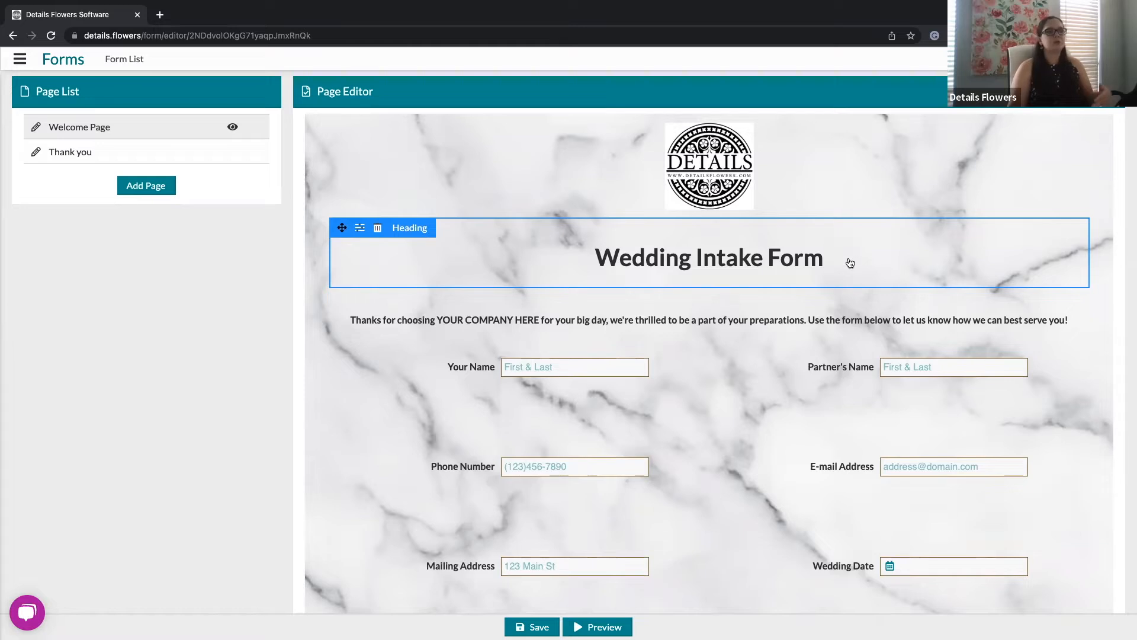
Step: Examine the title heading's component options, including its text, heading type, minimum height and font settings
click(360, 230)
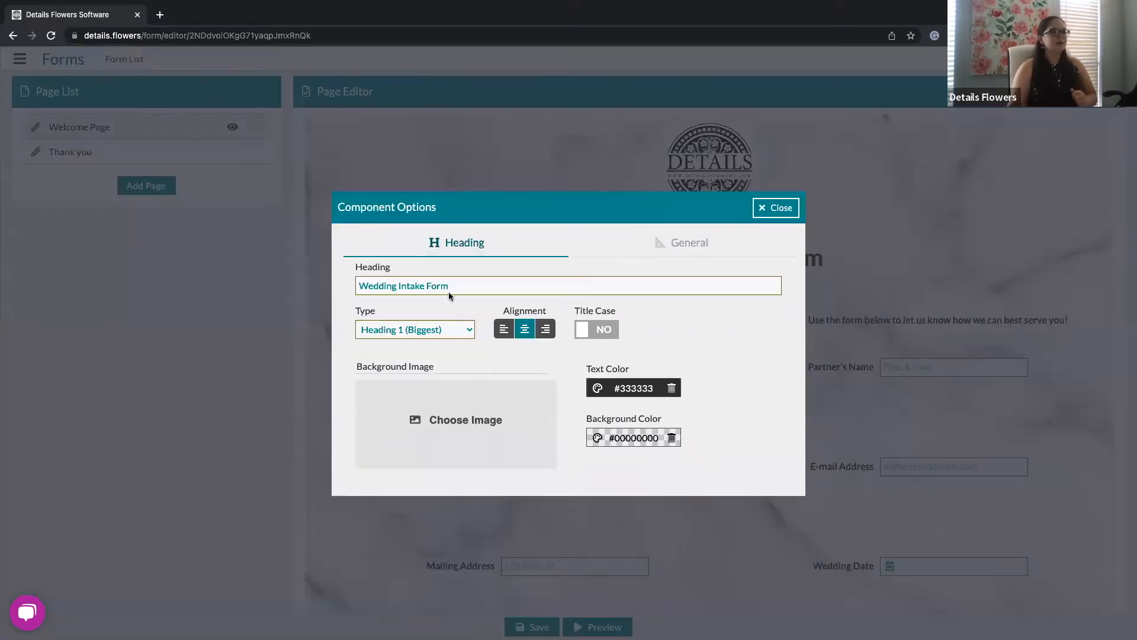
drag(449, 286, 357, 283)
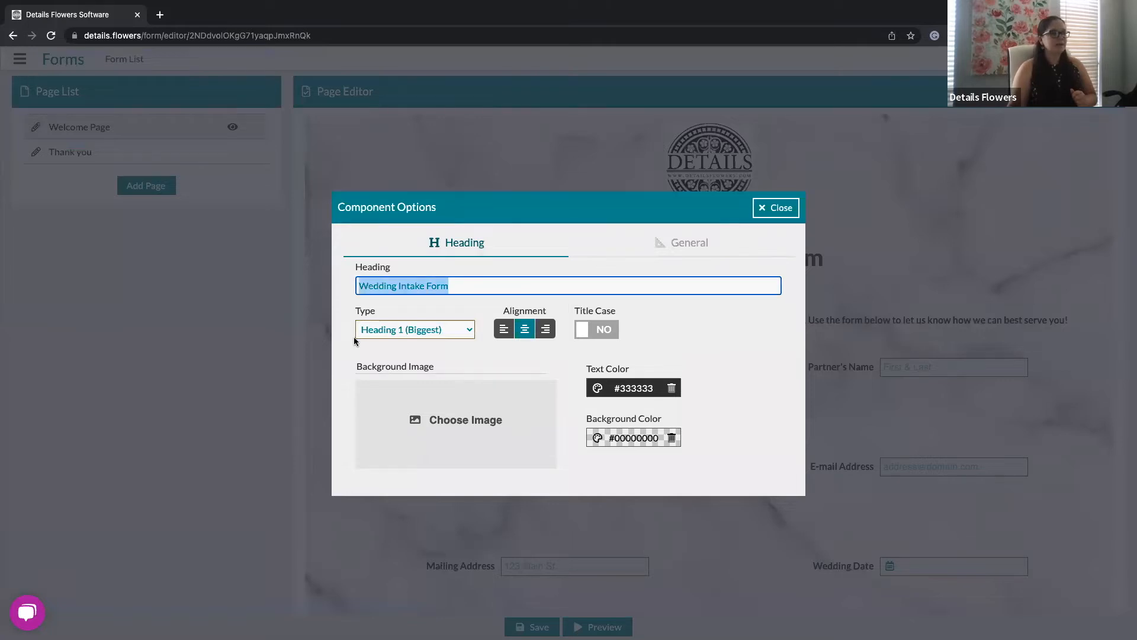
click(608, 270)
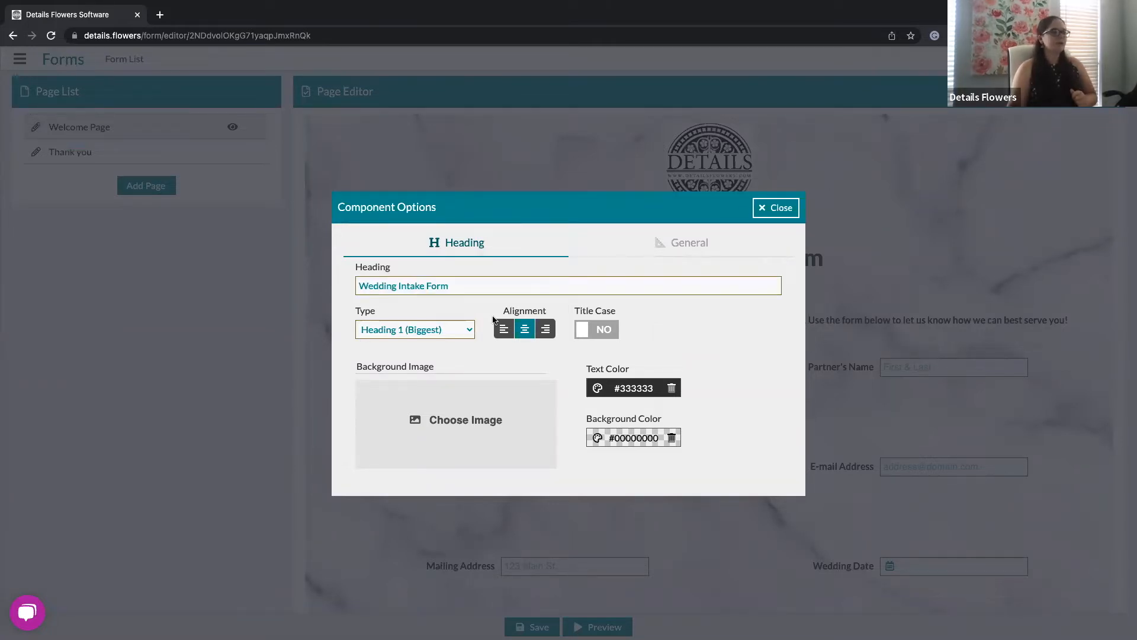
click(461, 329)
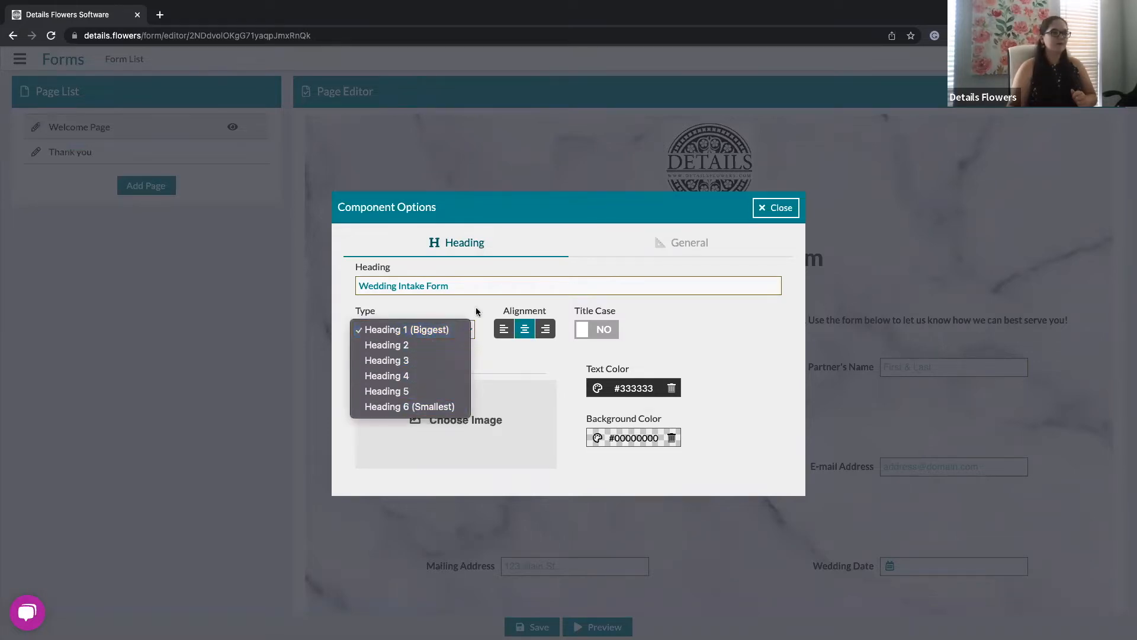
click(414, 329)
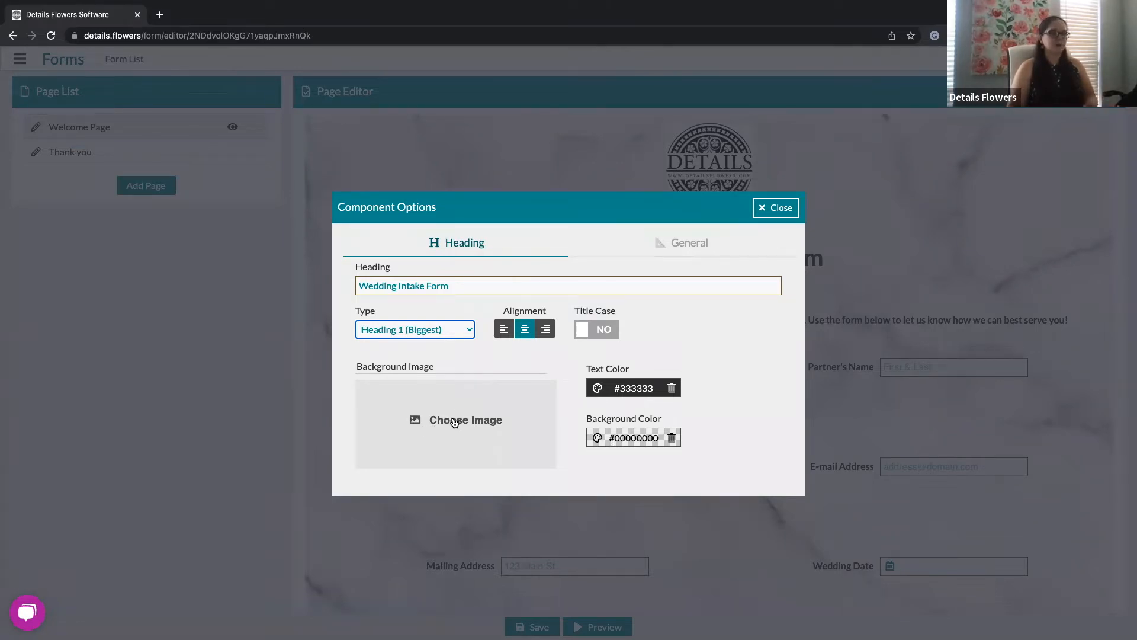
click(676, 253)
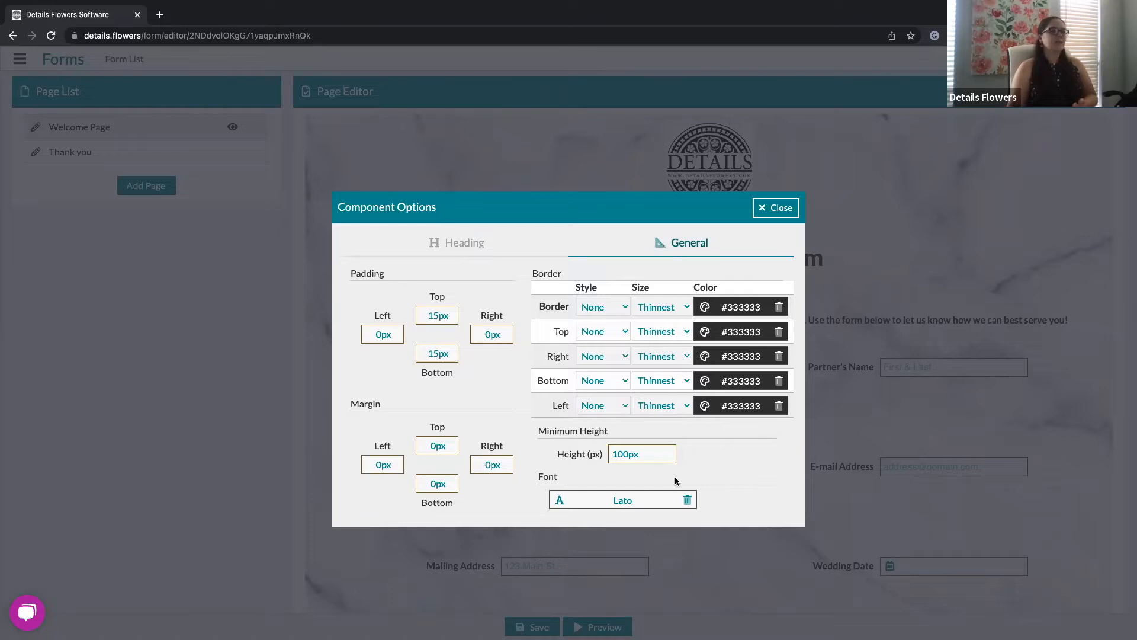
drag(640, 455, 609, 454)
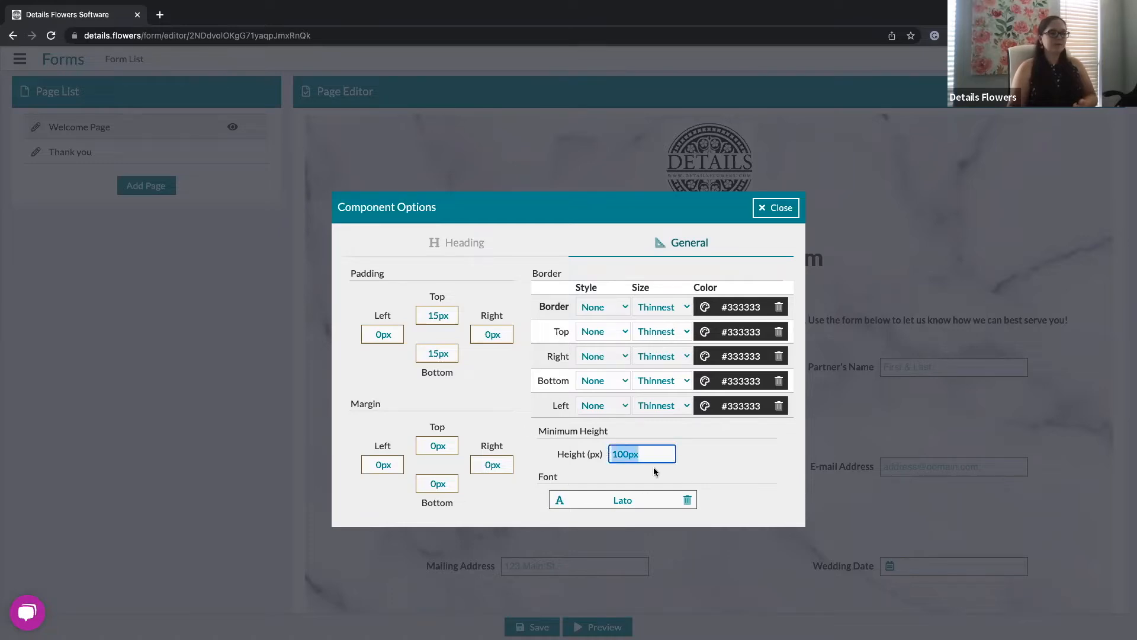
click(705, 448)
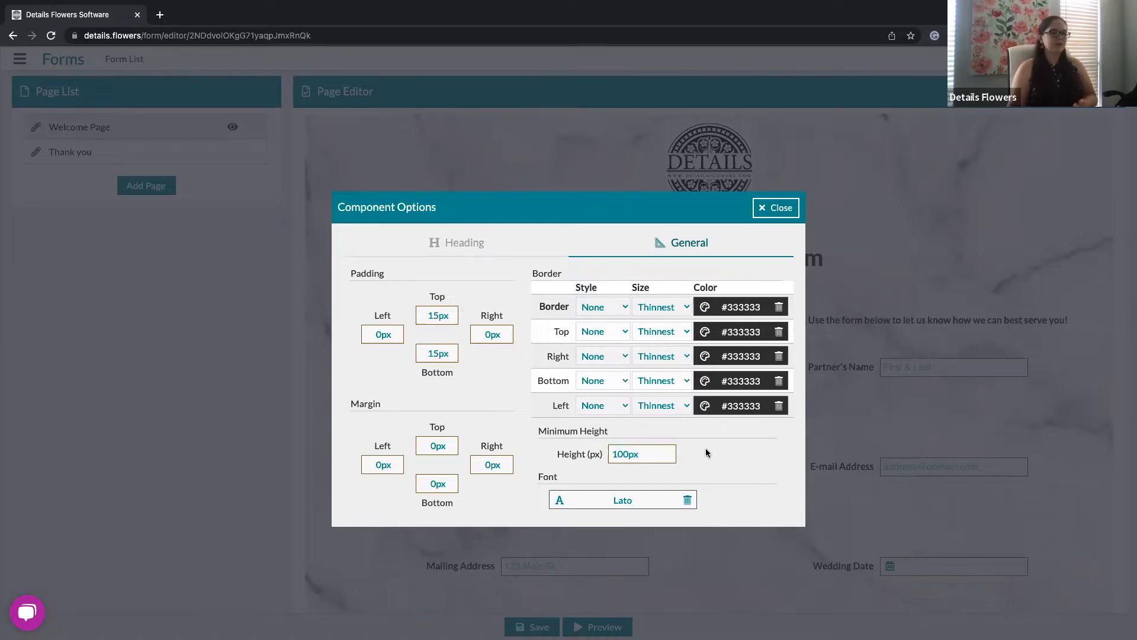
click(631, 505)
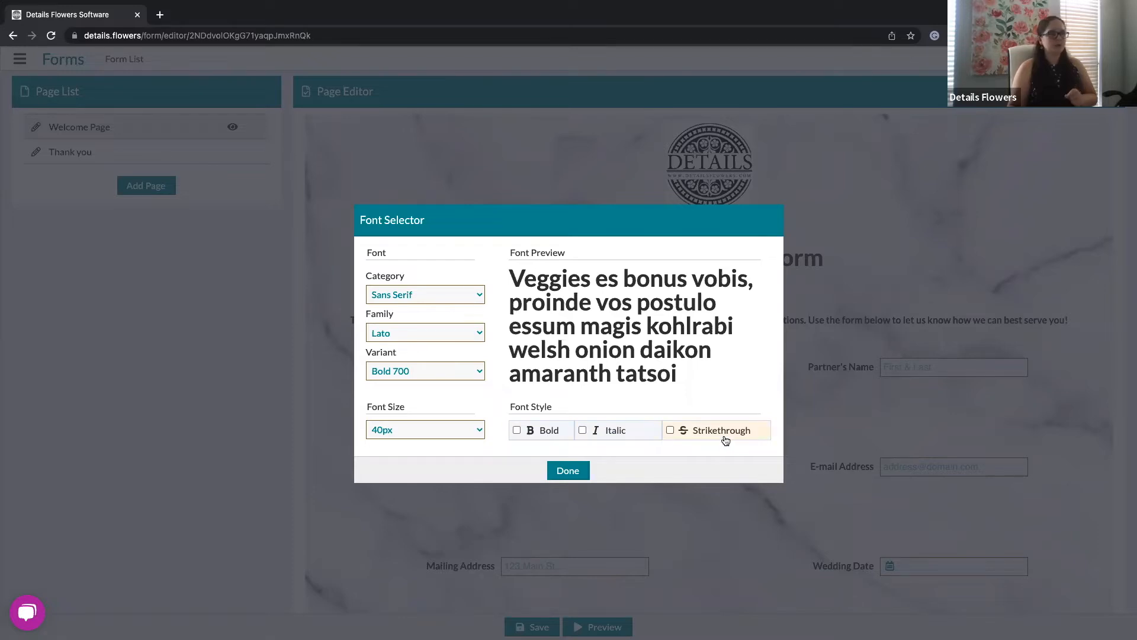
click(568, 471)
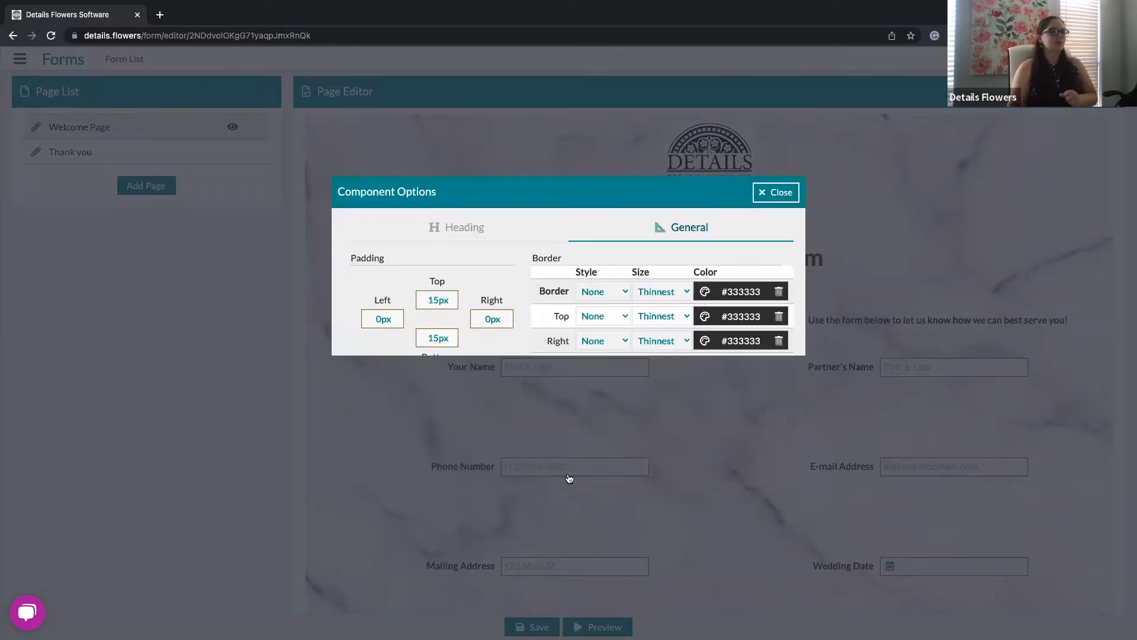
Step: Examine the form defaults, covering the general navigation bar, input and page settings as well as the component defaults
click(777, 200)
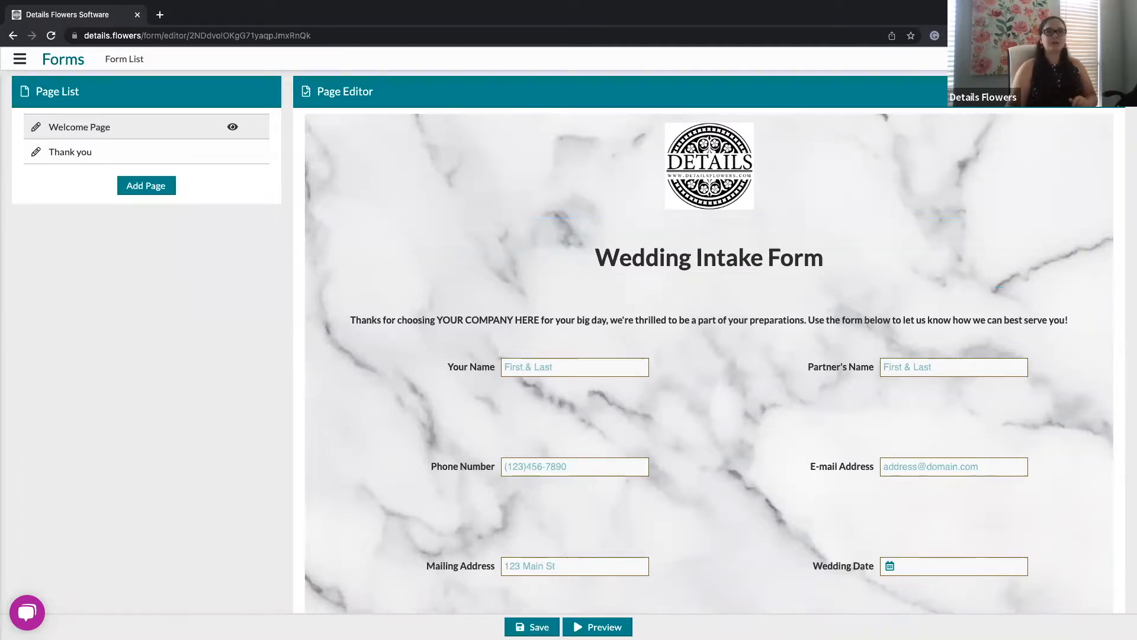
click(1106, 59)
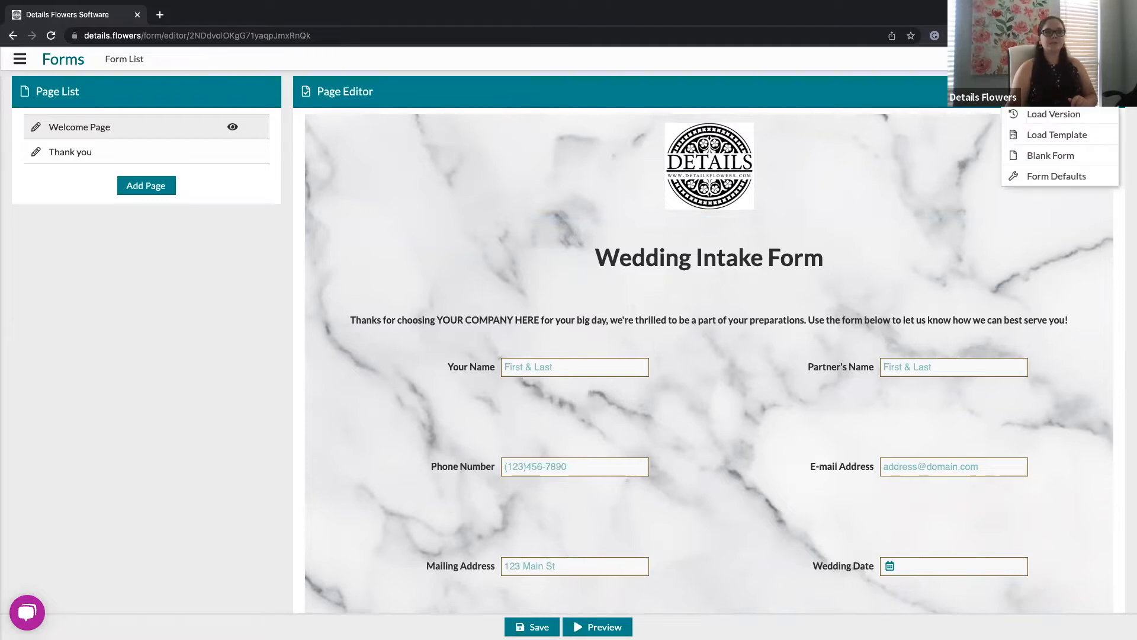
click(1057, 178)
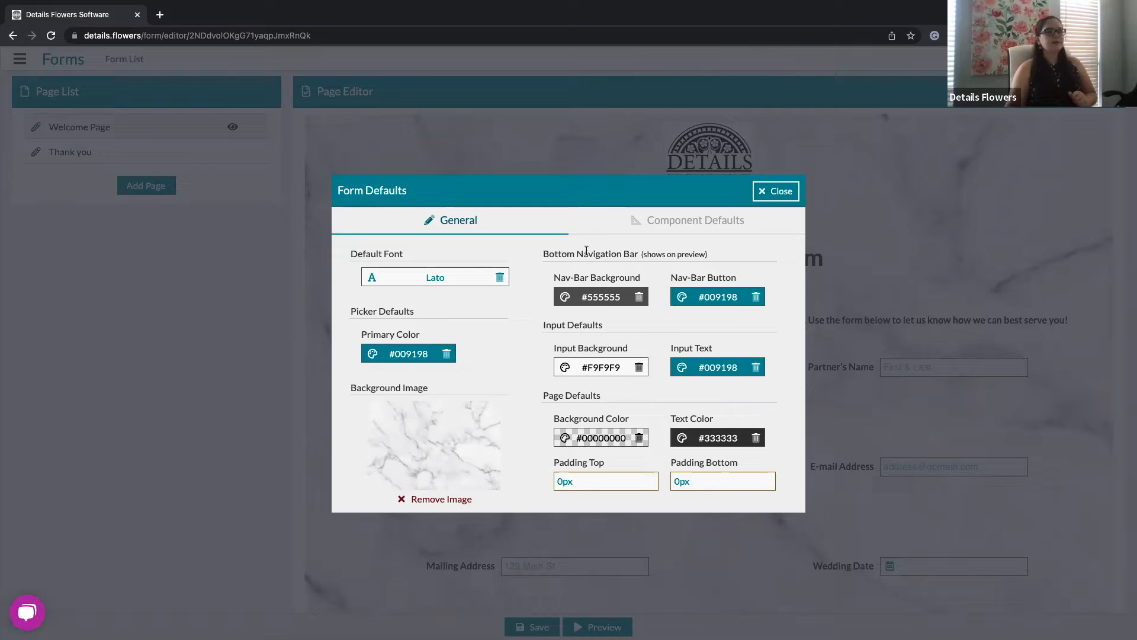
drag(543, 254, 718, 259)
click(733, 254)
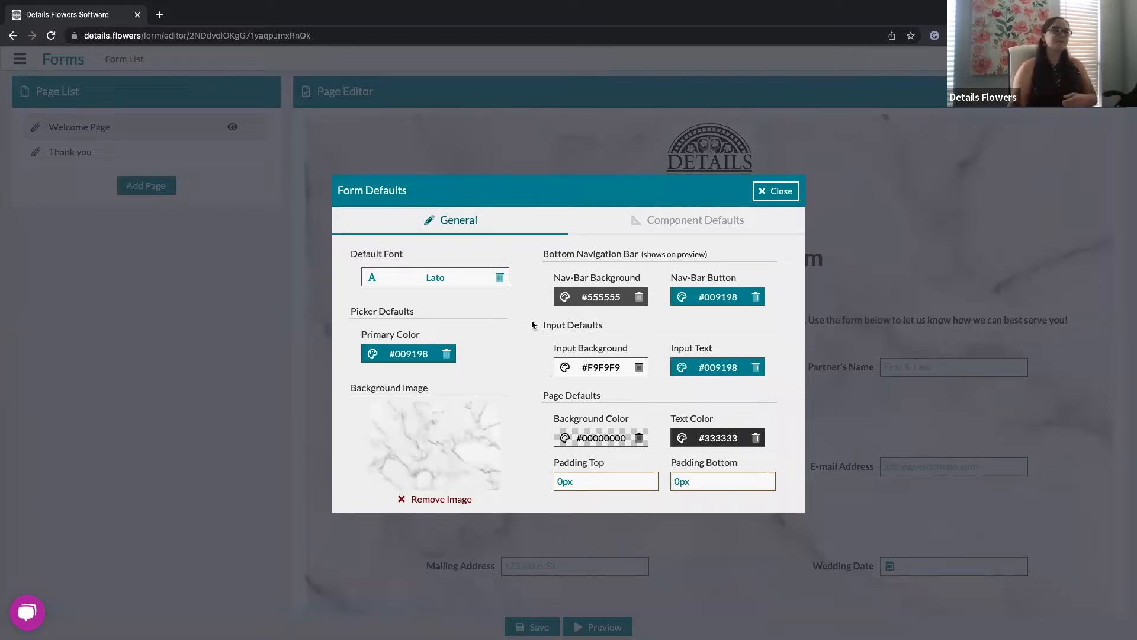
drag(543, 325, 598, 324)
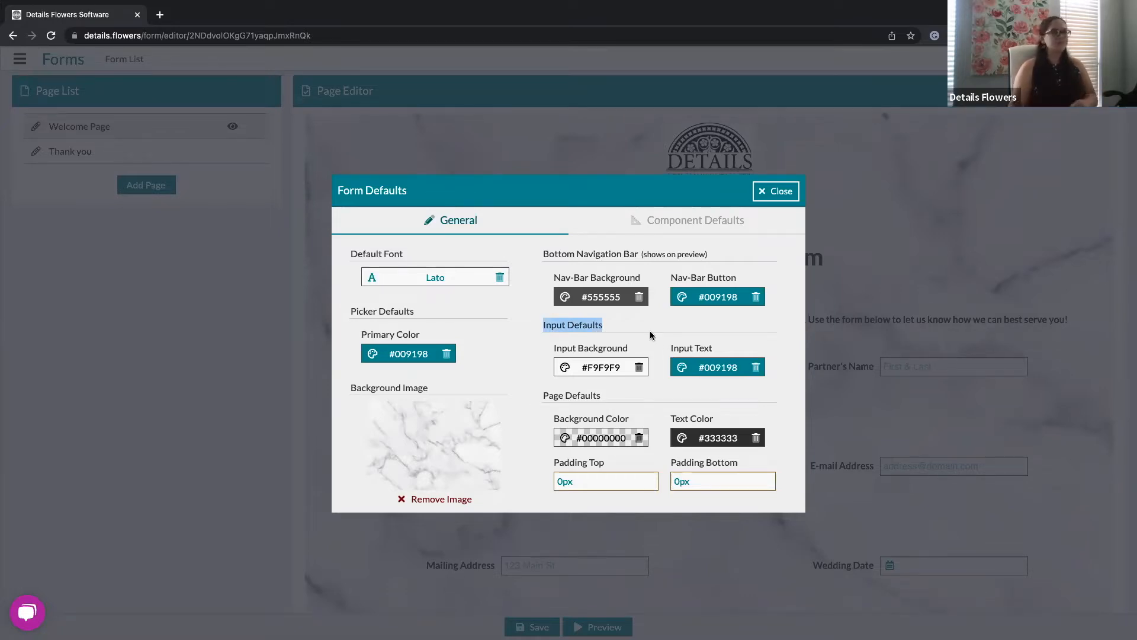
drag(539, 396, 613, 397)
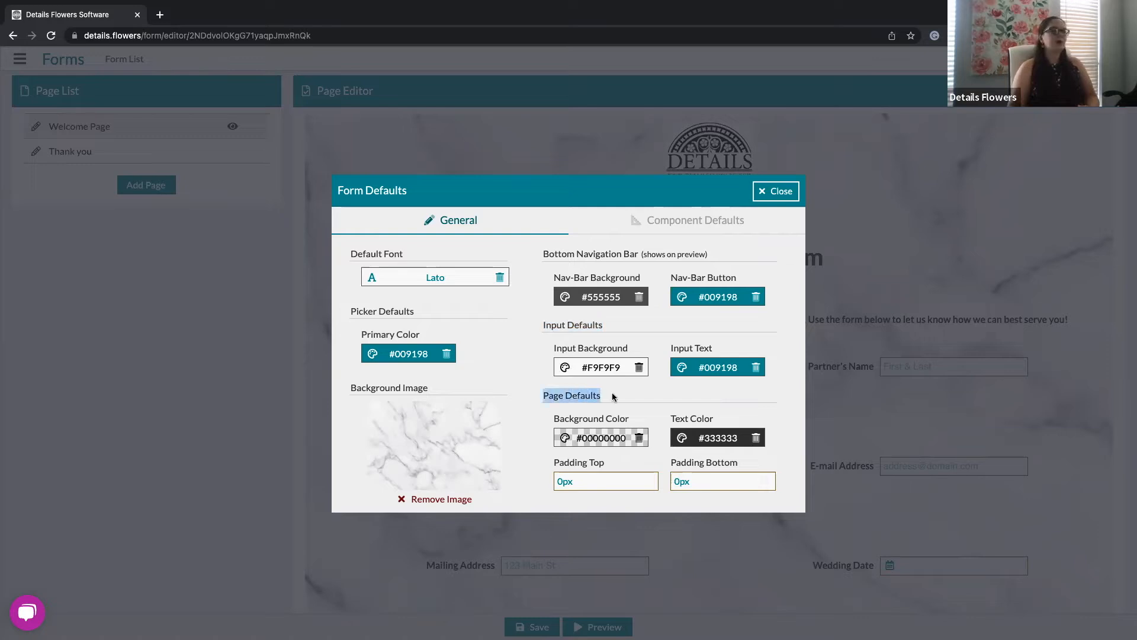
click(661, 400)
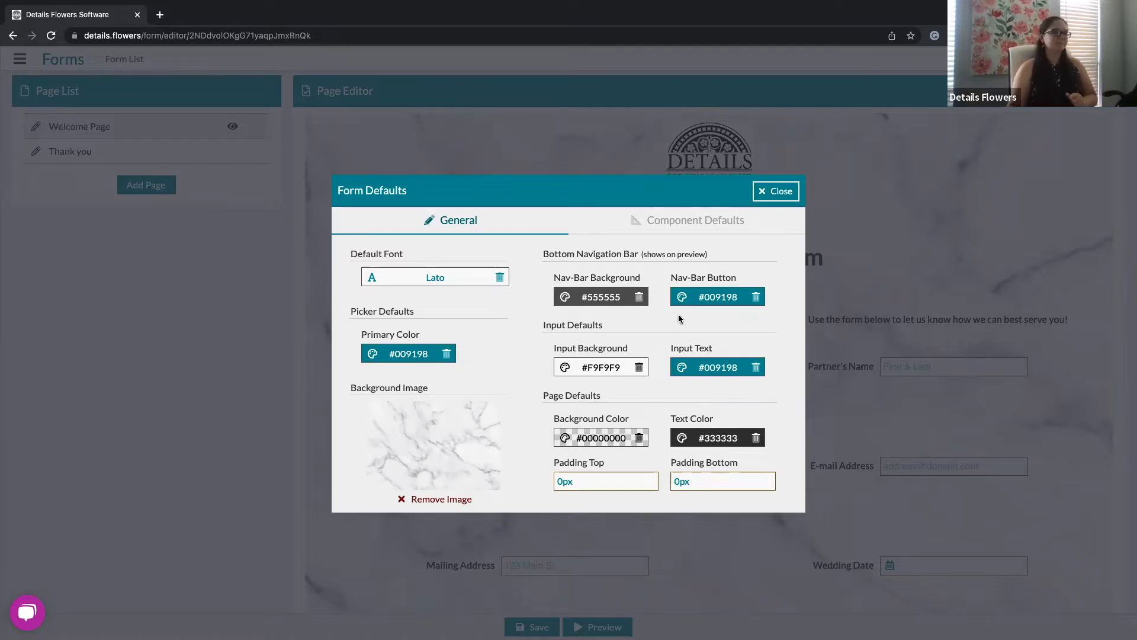
click(673, 228)
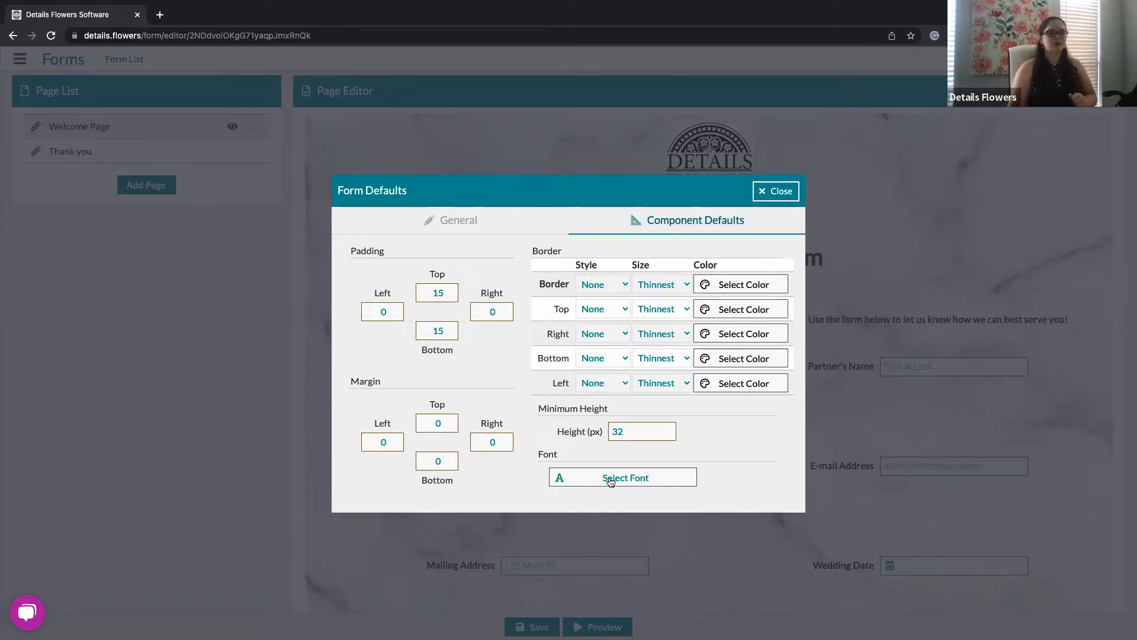
Step: Close the form defaults, declining to apply the settings to existing pages or existing components
click(779, 191)
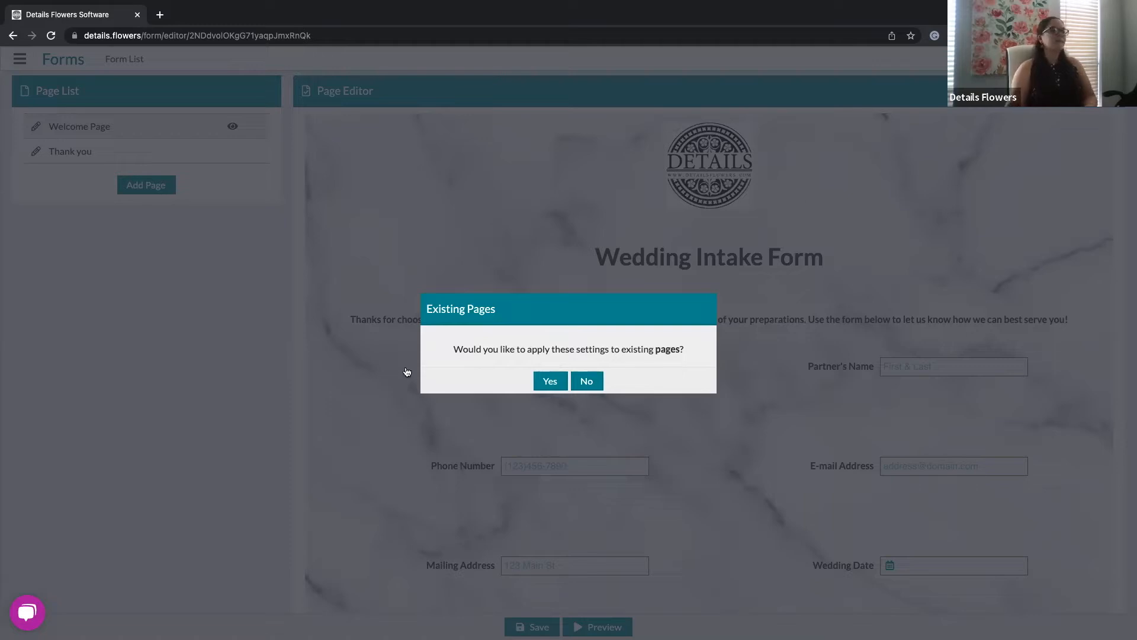
drag(452, 348, 705, 354)
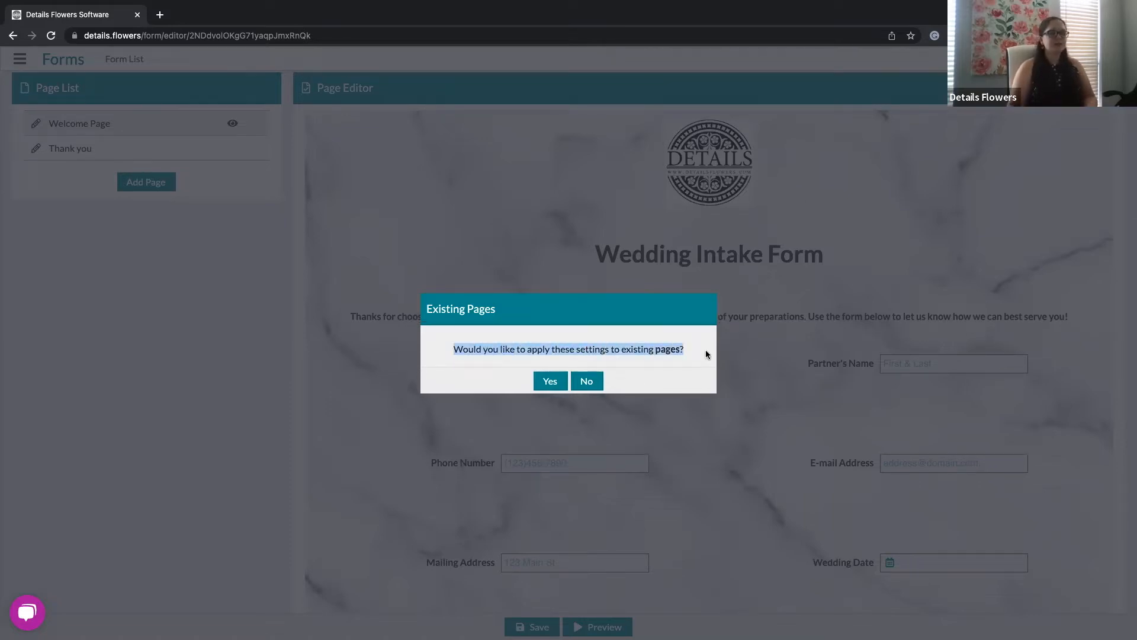
click(586, 381)
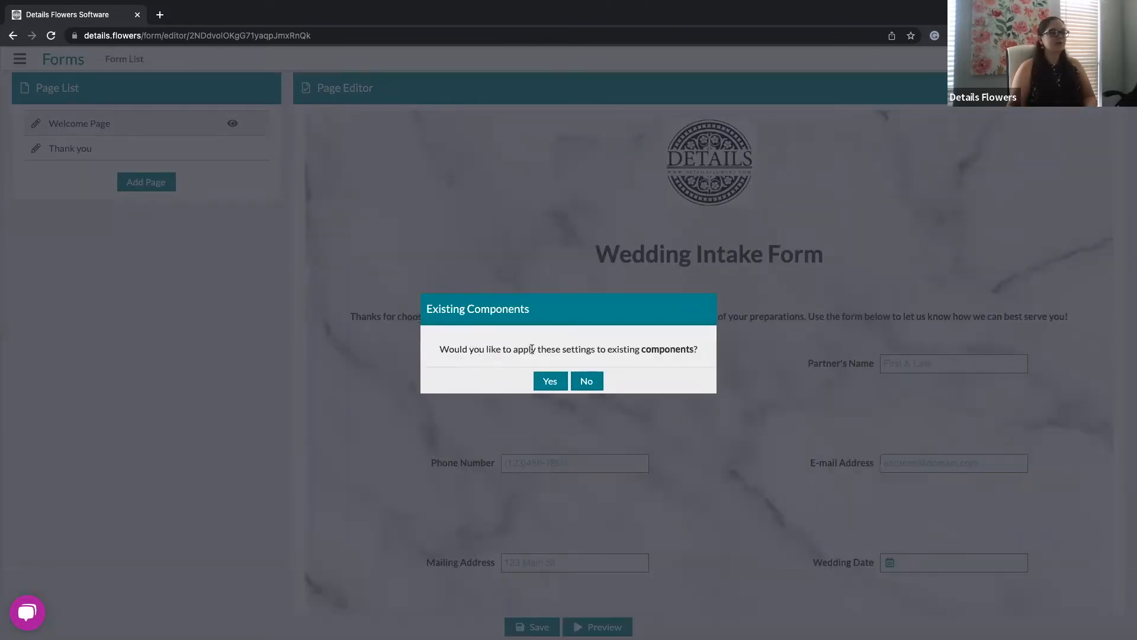
drag(439, 350, 704, 348)
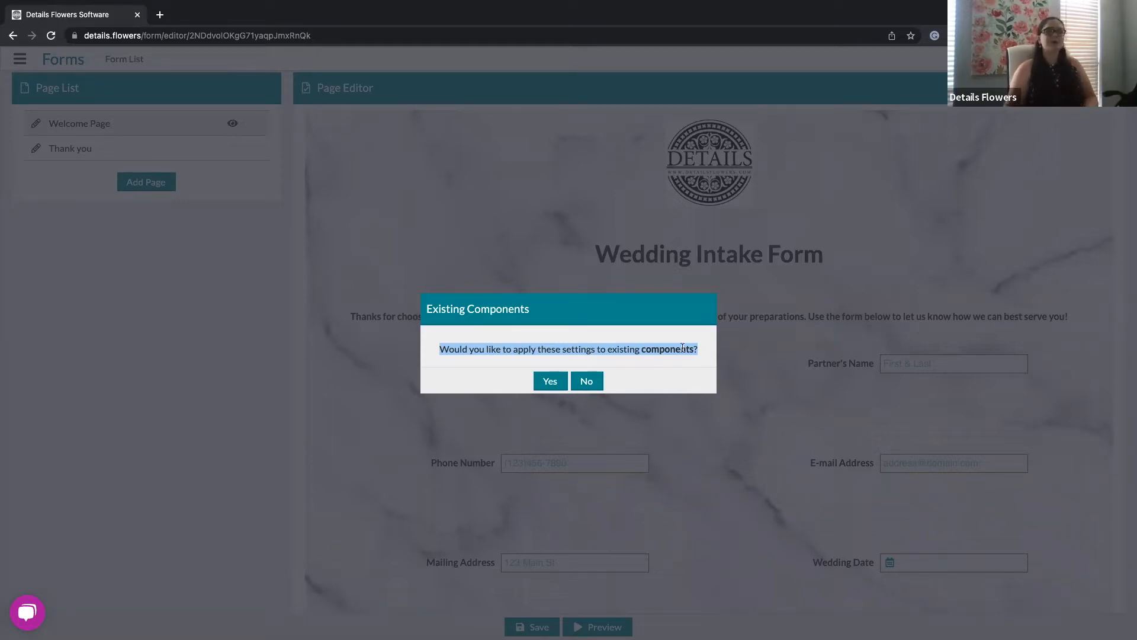
click(587, 381)
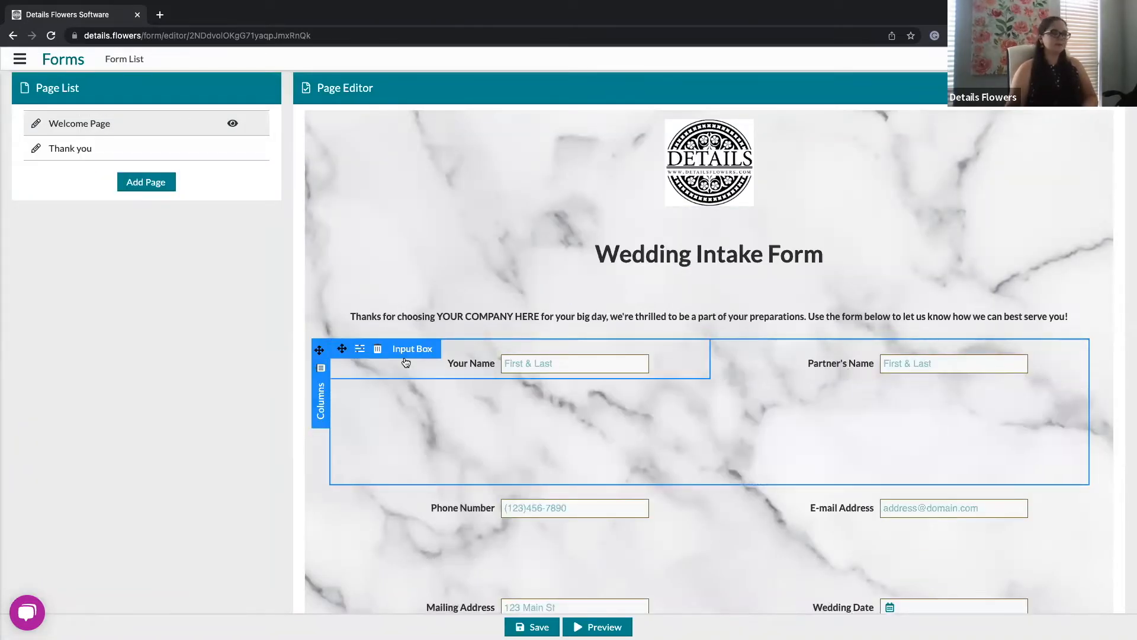
Step: Examine the "Your Name" input box's options, including its input type, field name, label, placeholder and layout
click(360, 350)
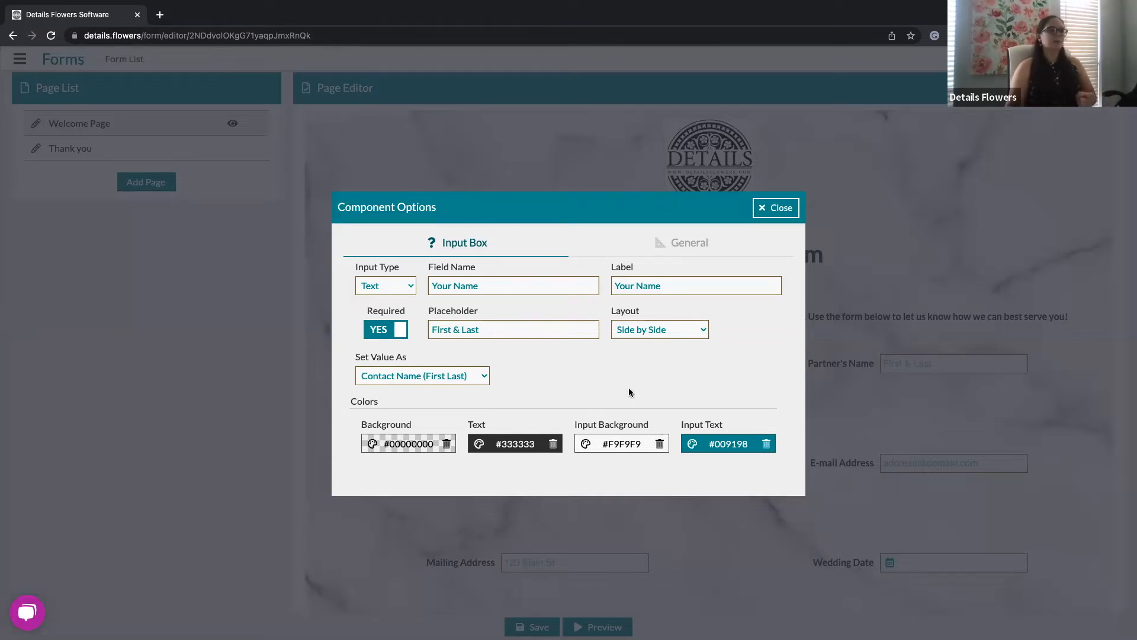
click(412, 287)
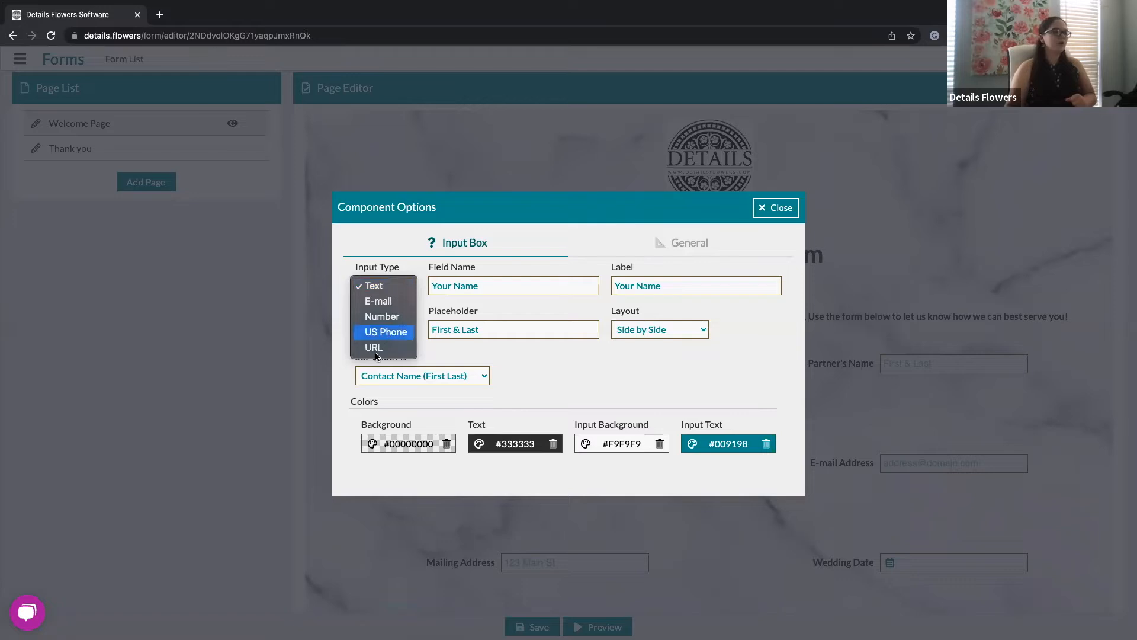
click(532, 308)
key(Tab)
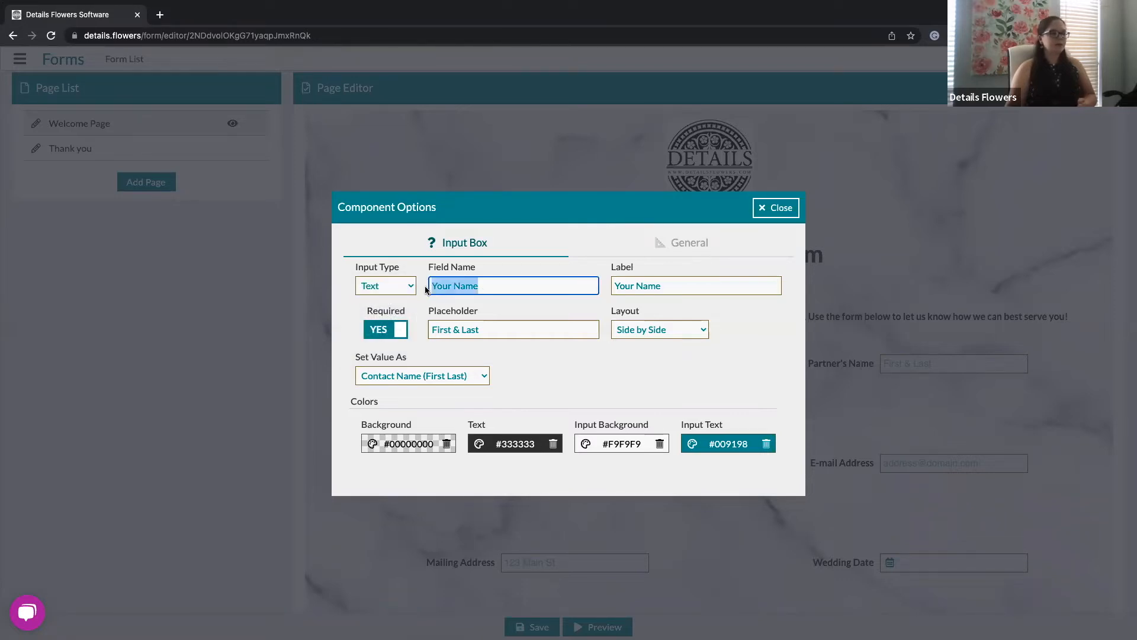
key(Tab)
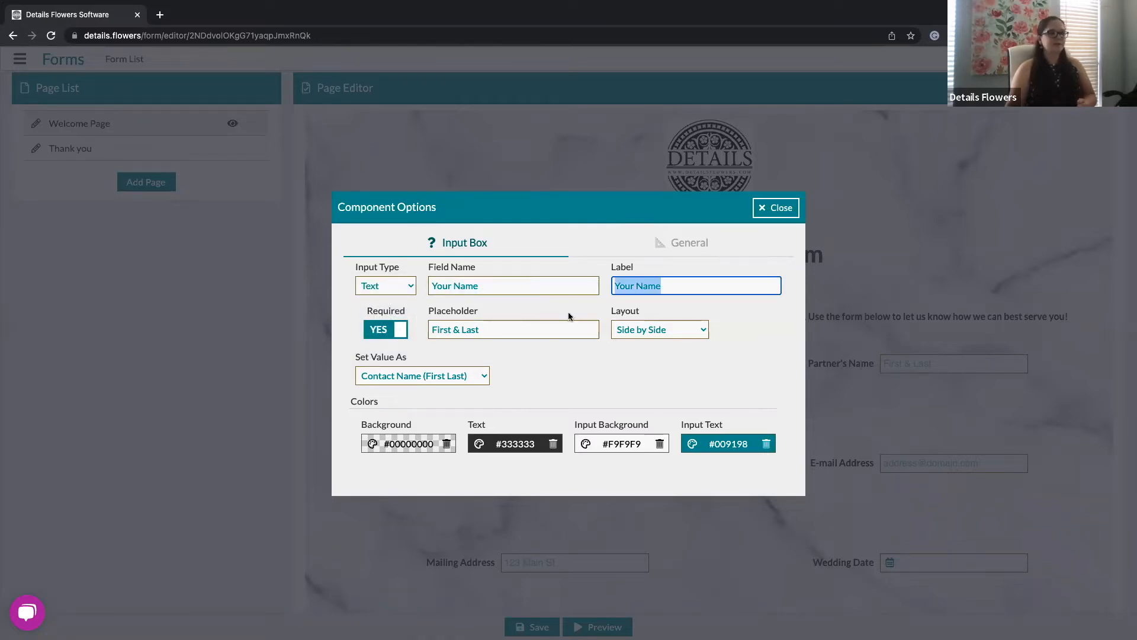
click(550, 319)
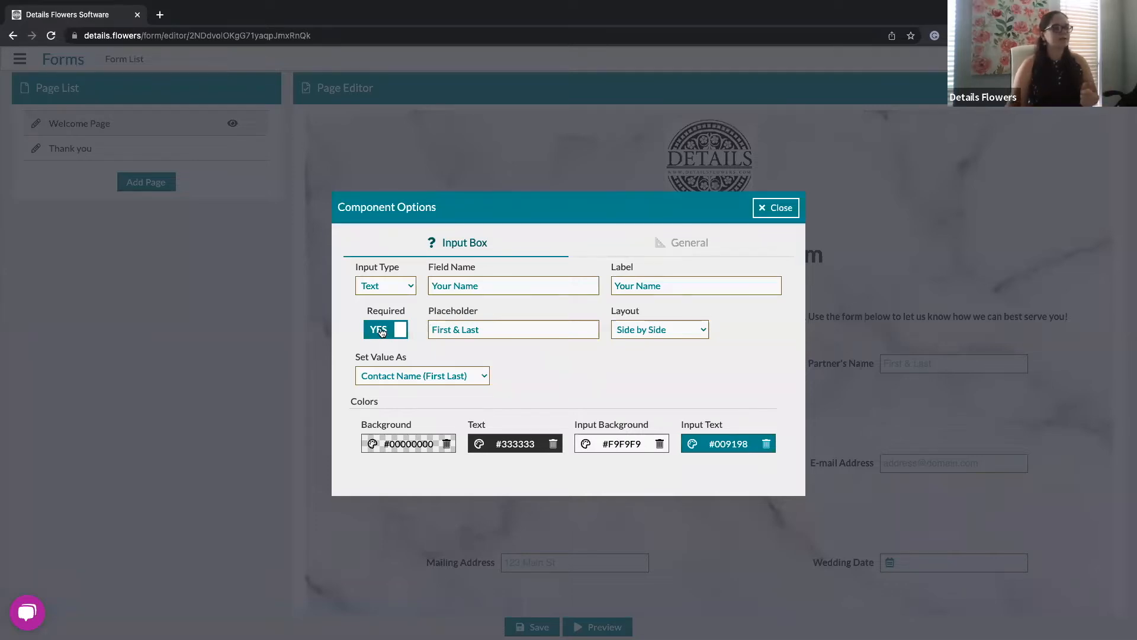
click(501, 329)
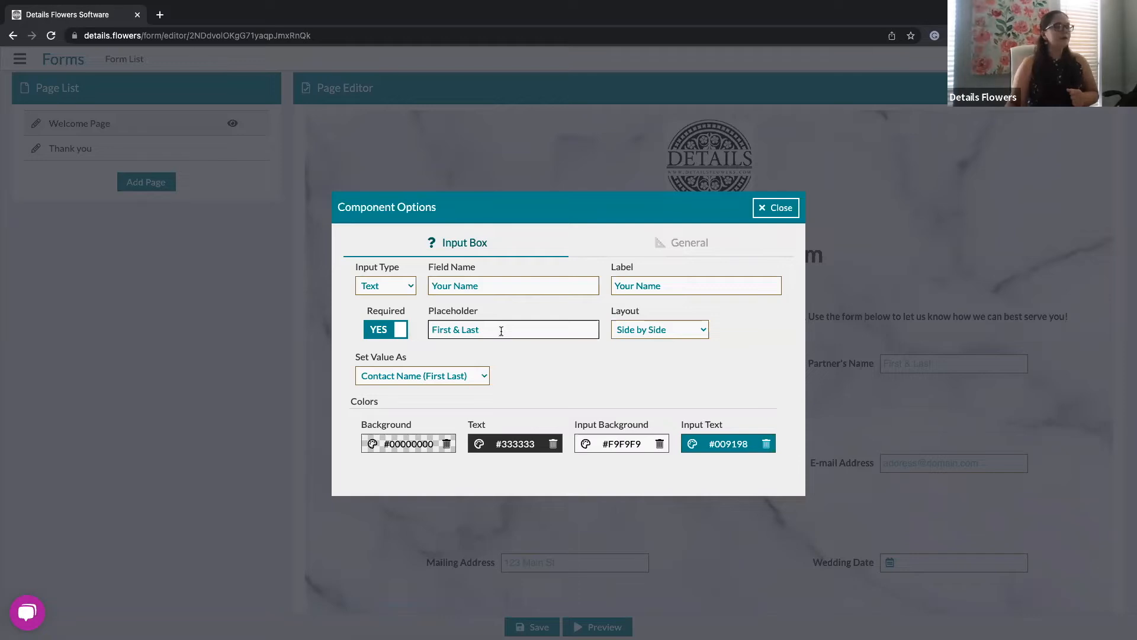
drag(489, 327, 418, 330)
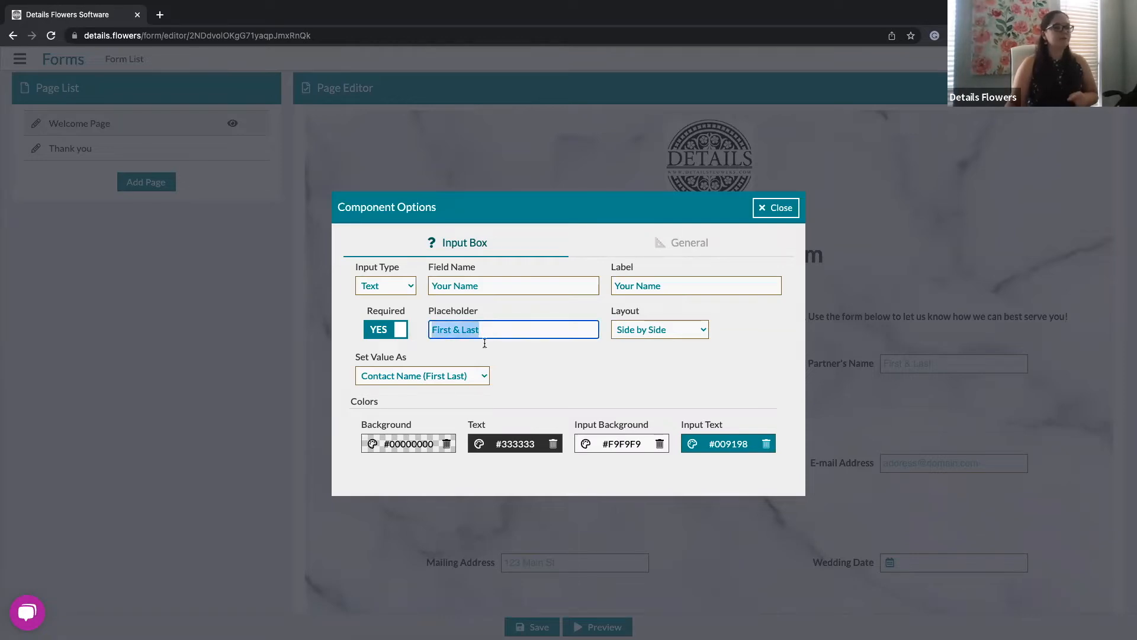
click(544, 352)
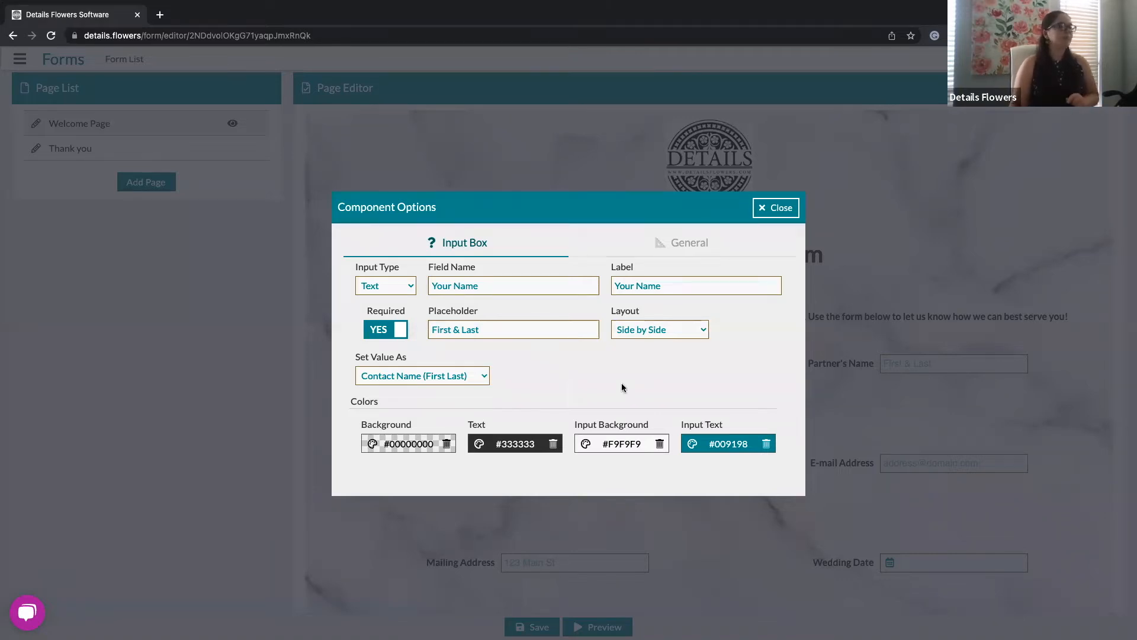
drag(609, 310, 640, 314)
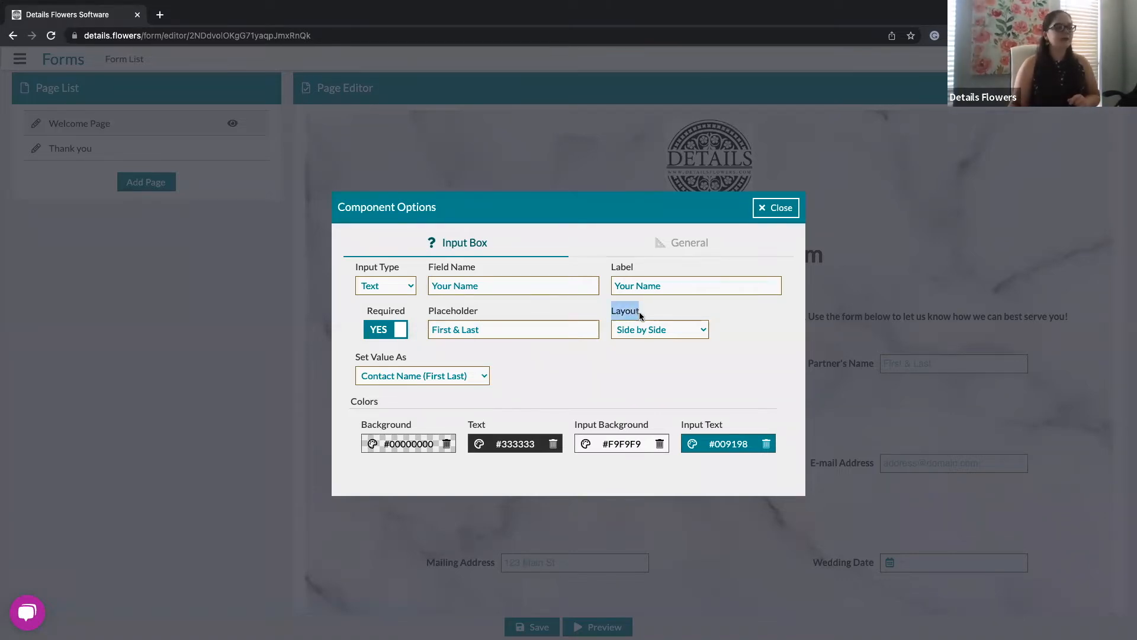
click(780, 208)
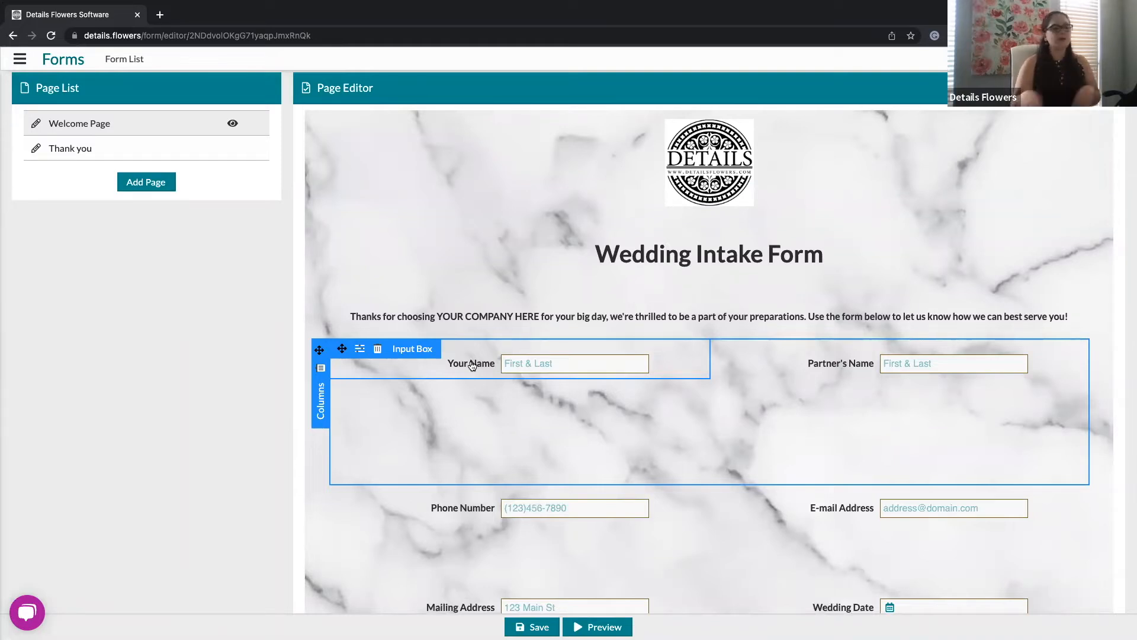
Step: Set the "Your Name" input box's layout to Stacked, leaving its label uncentered
click(357, 350)
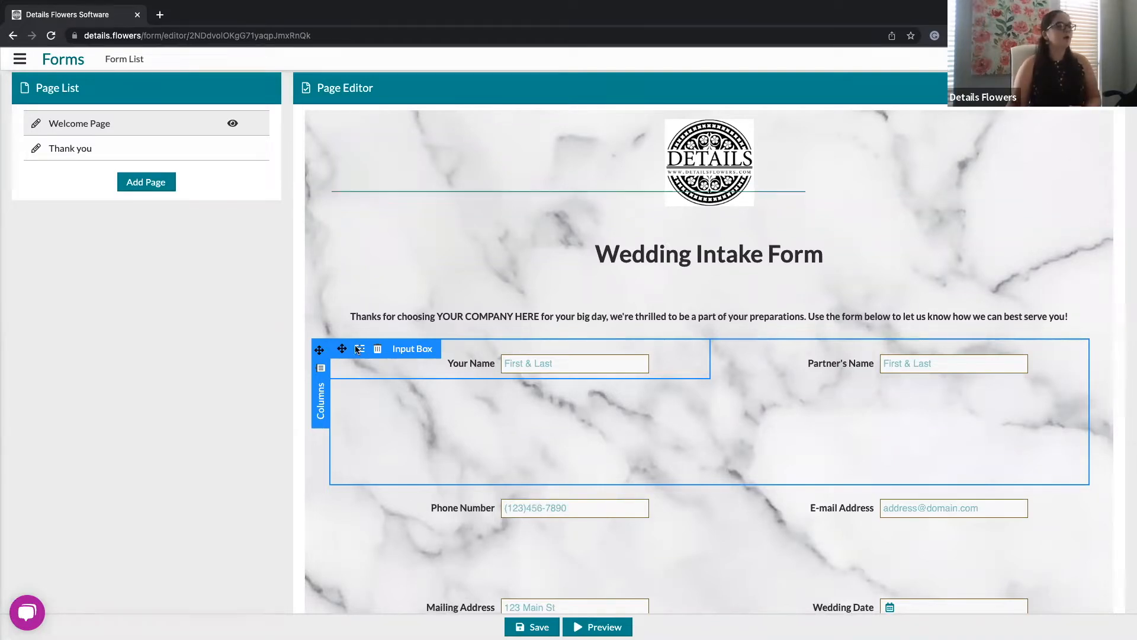
click(651, 329)
click(645, 346)
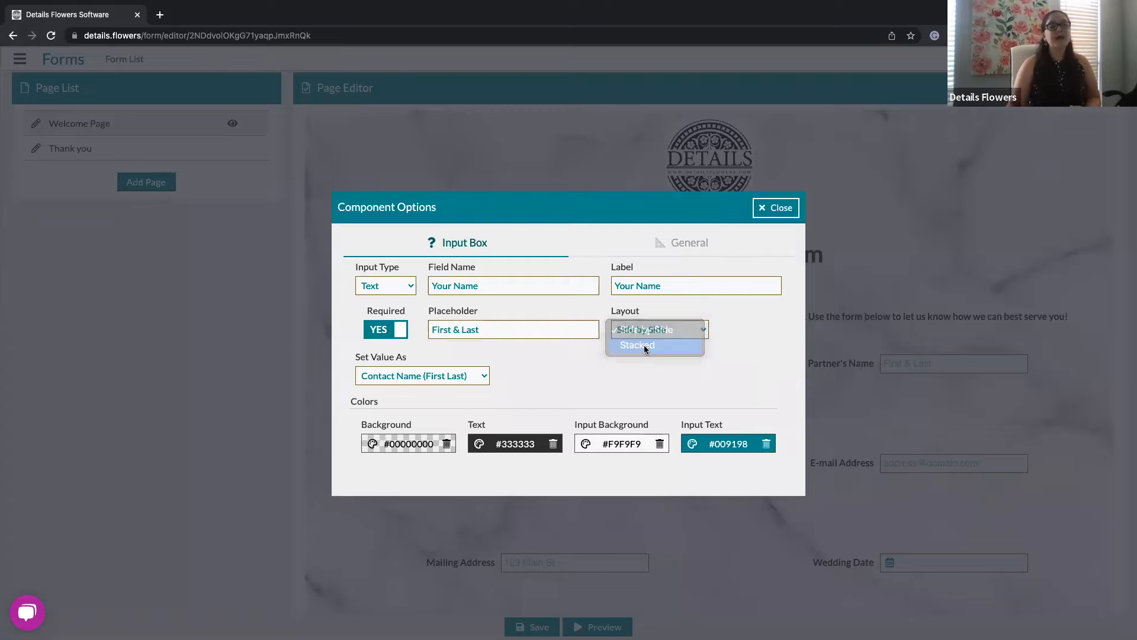
click(759, 332)
click(758, 332)
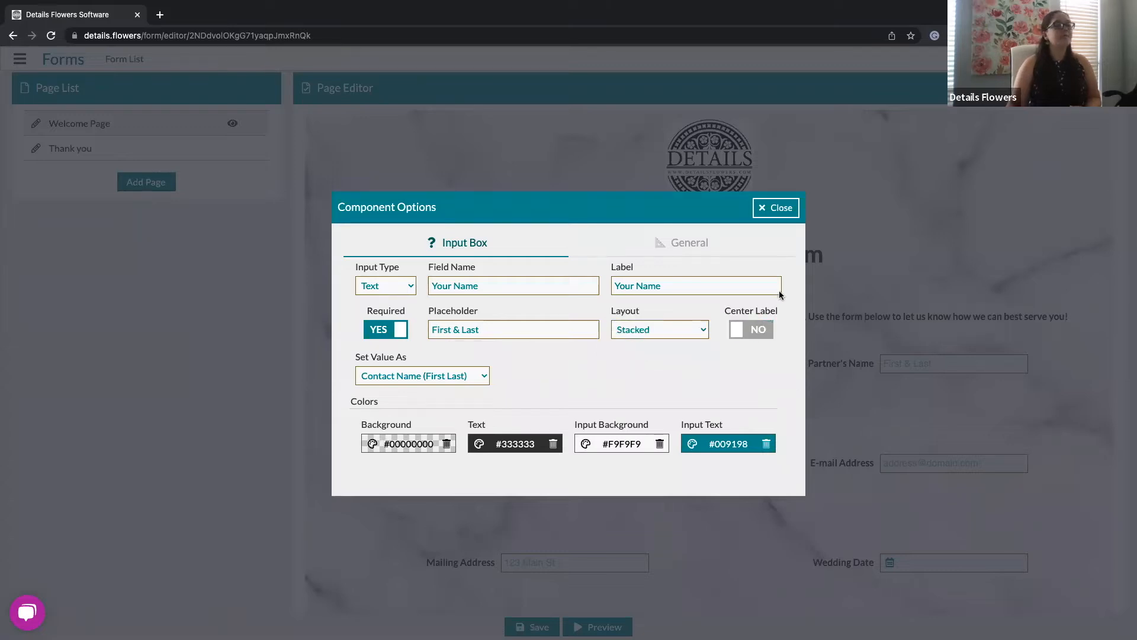
click(773, 207)
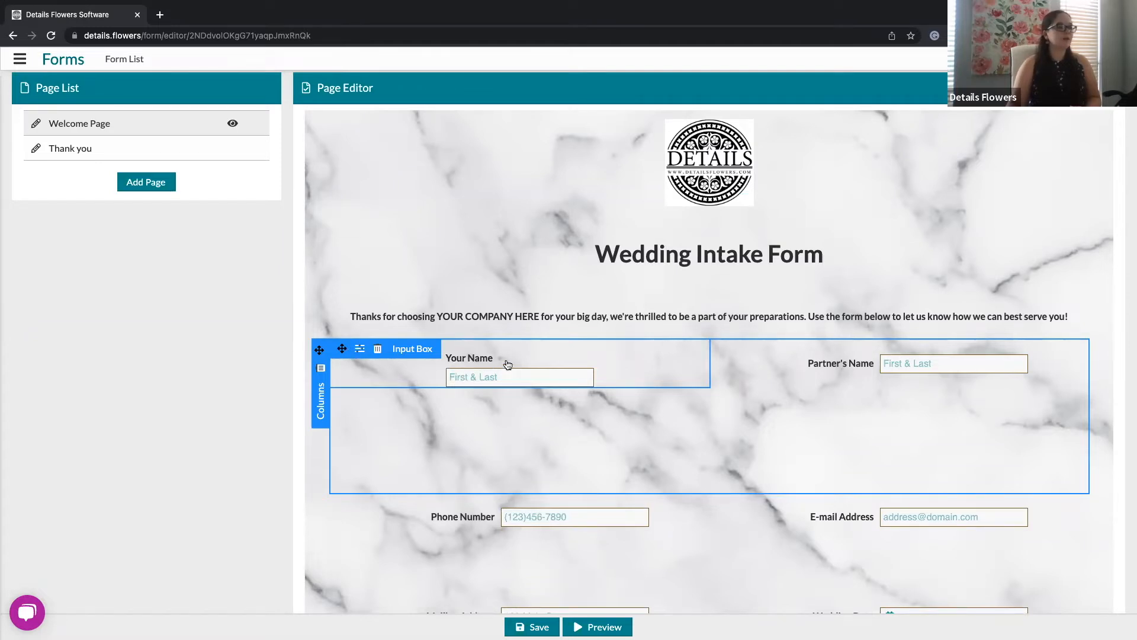
Step: Examine which contact and event fields the "Your Name" input box can set its value as, along with its color options
click(359, 349)
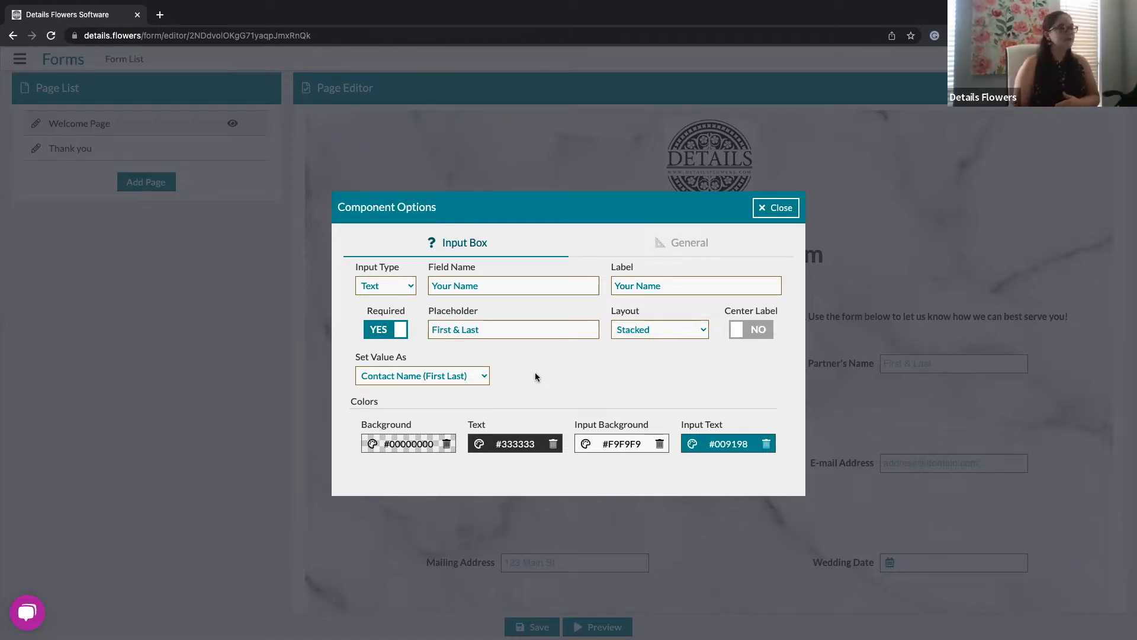
drag(351, 355, 412, 361)
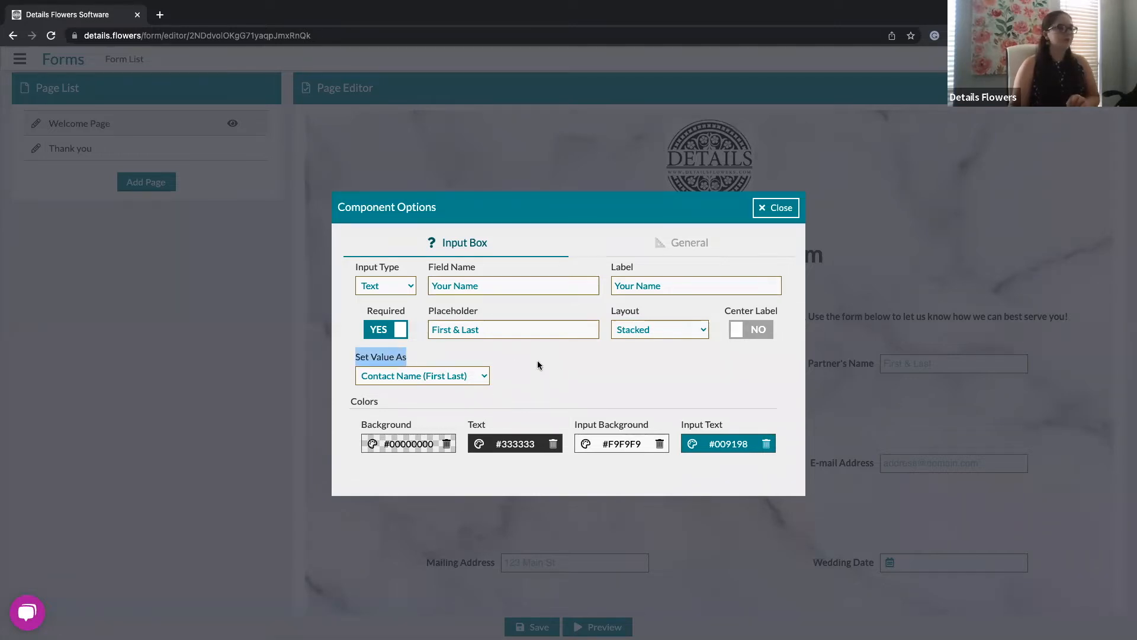
click(486, 286)
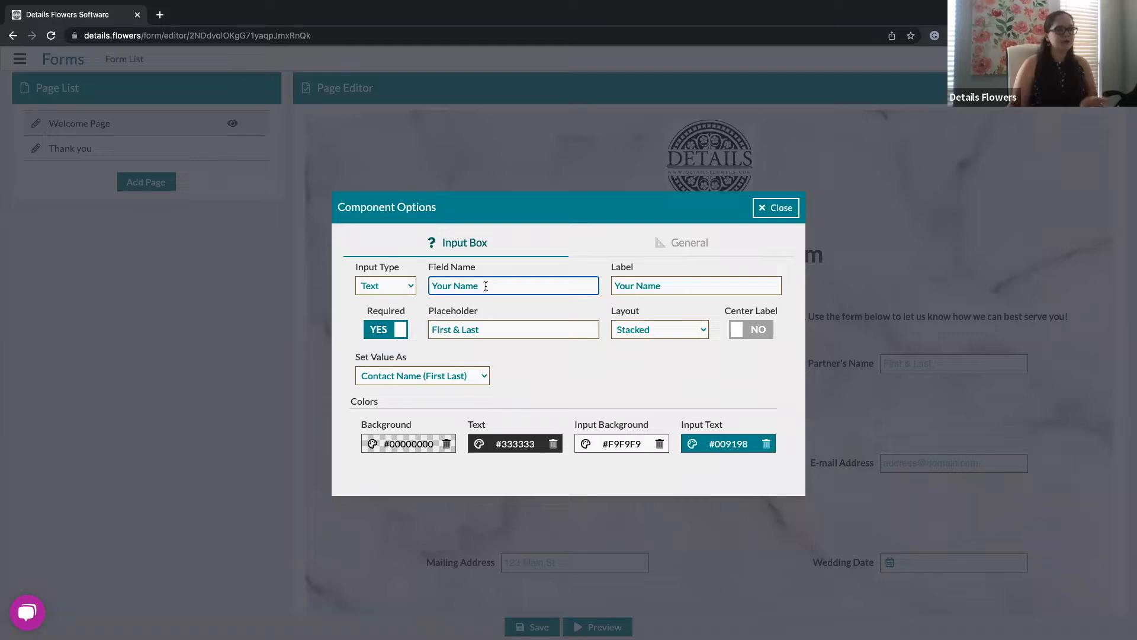
click(502, 353)
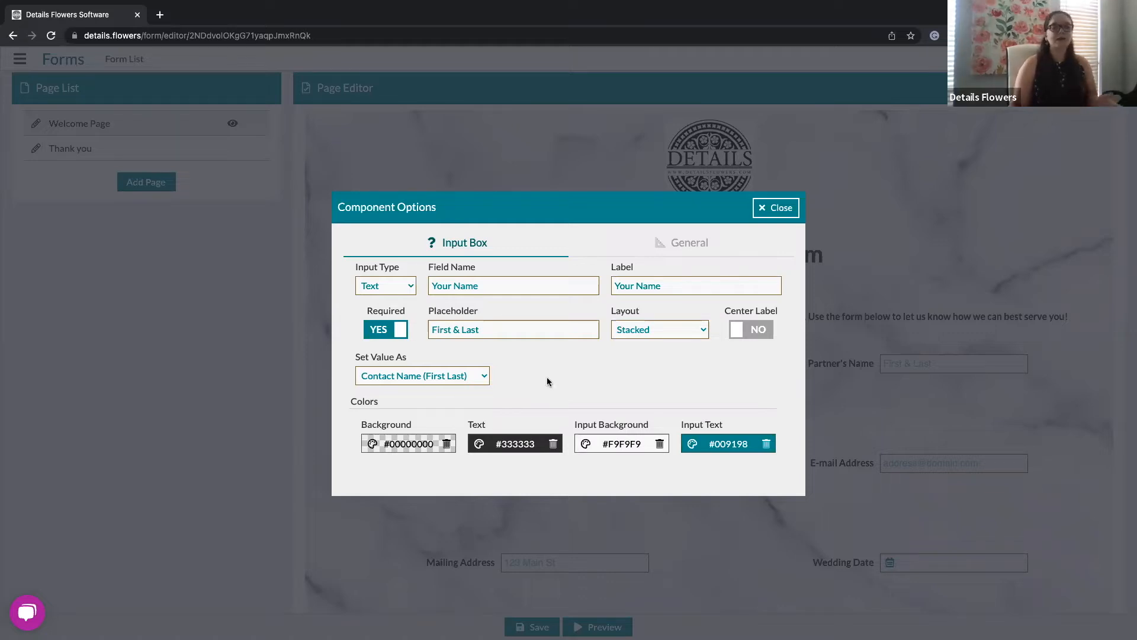
click(484, 378)
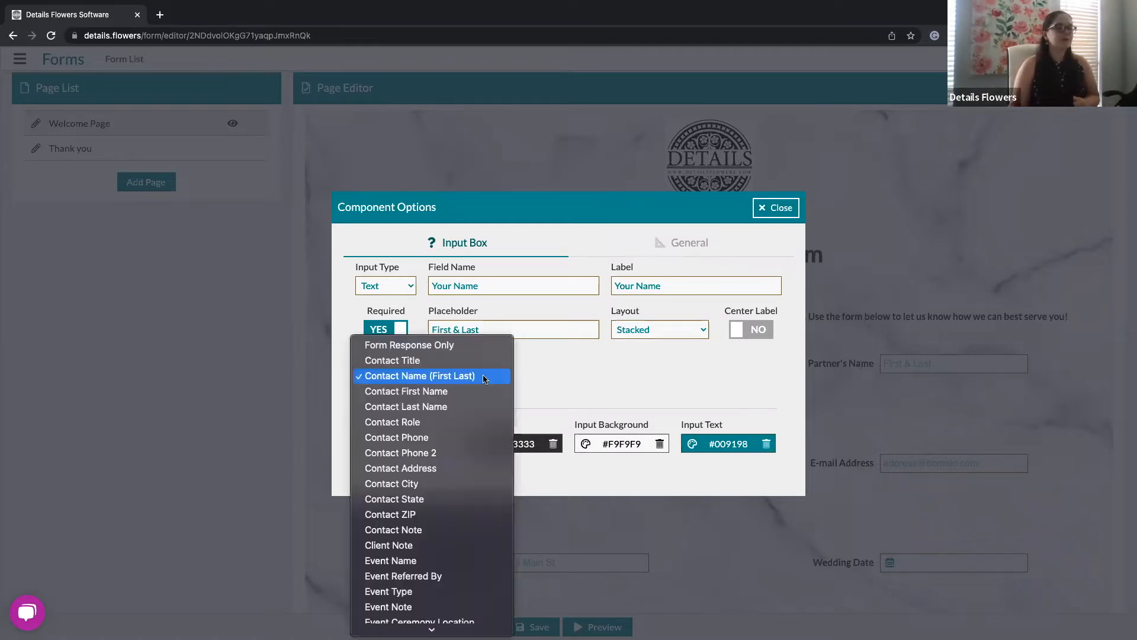
scroll(484, 379, down, 5)
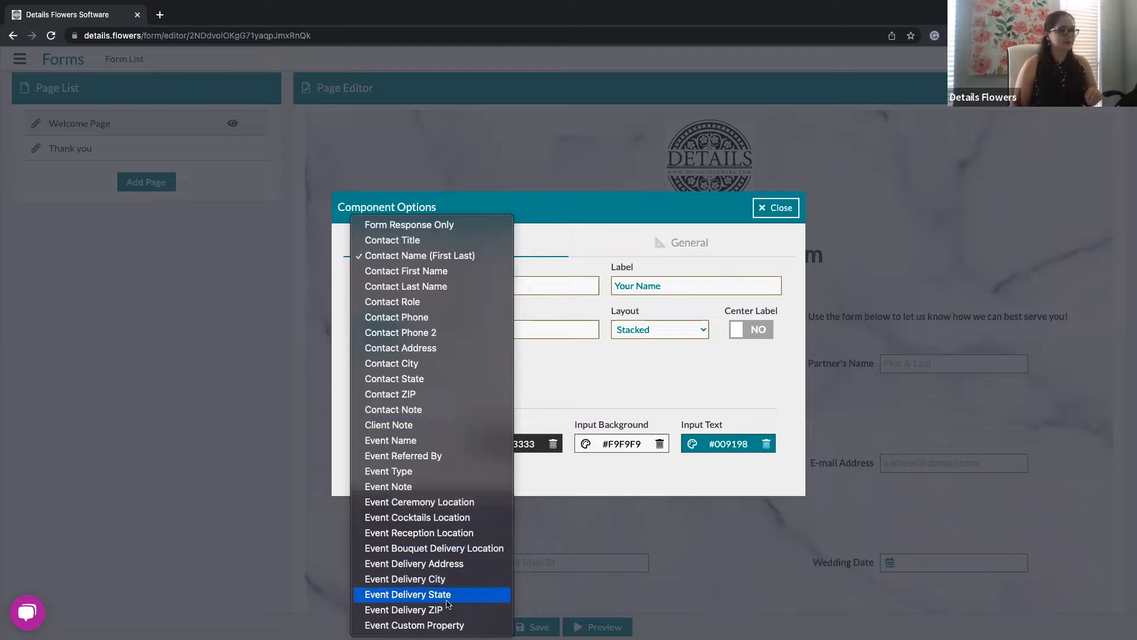
click(575, 374)
click(582, 361)
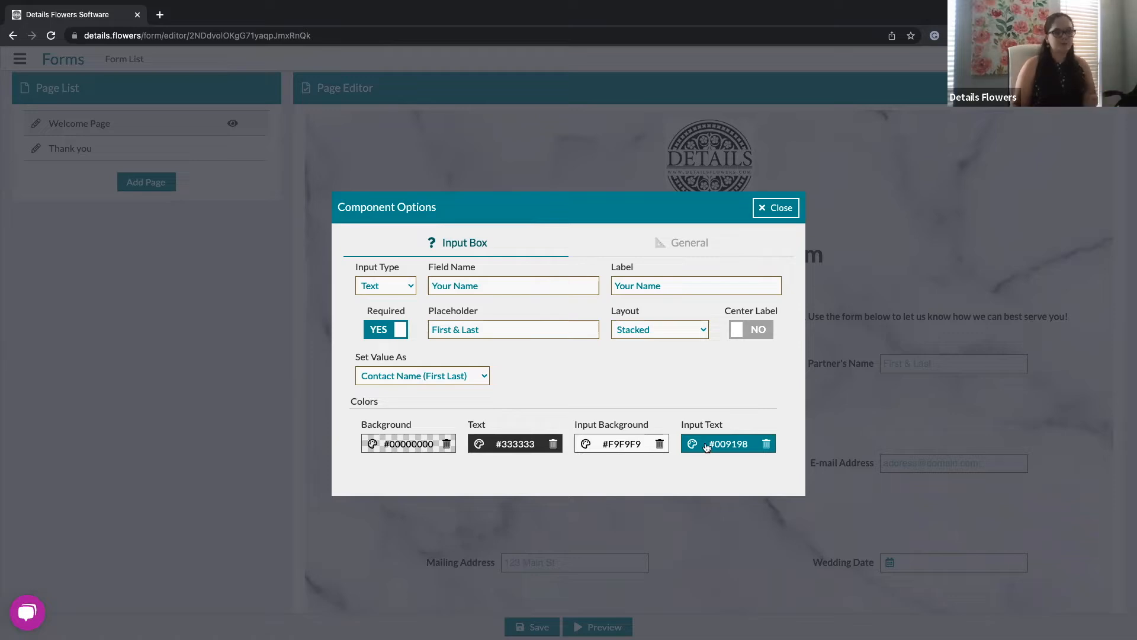
click(772, 209)
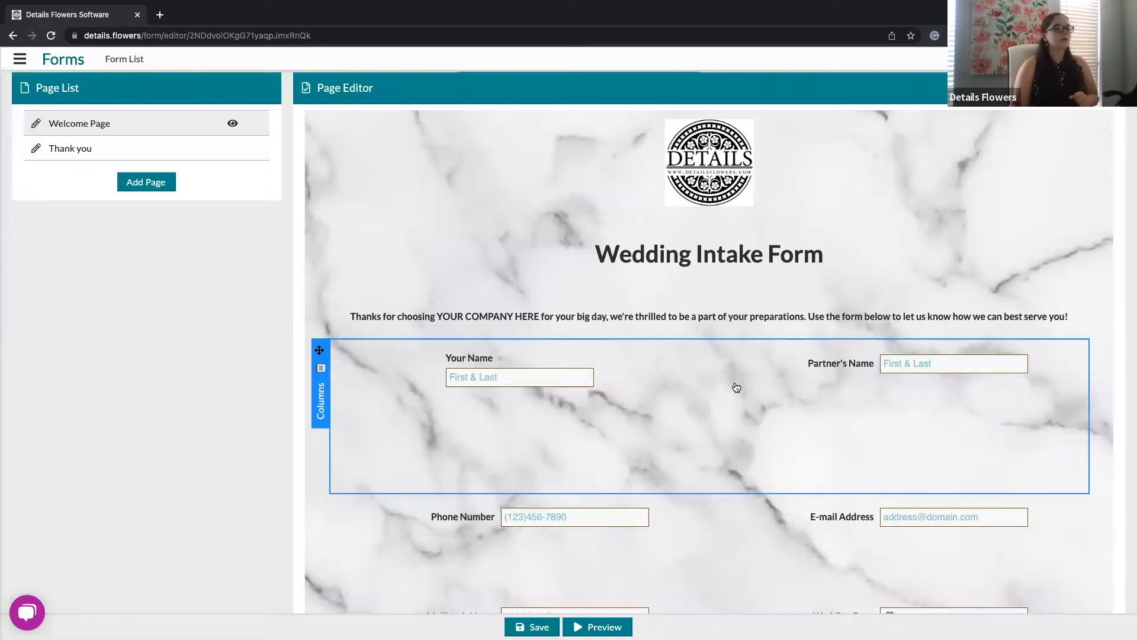
Step: Examine which element types can be added at the end of the form, and close the list without adding any
scroll(736, 387, down, 8)
scroll(736, 387, down, 15)
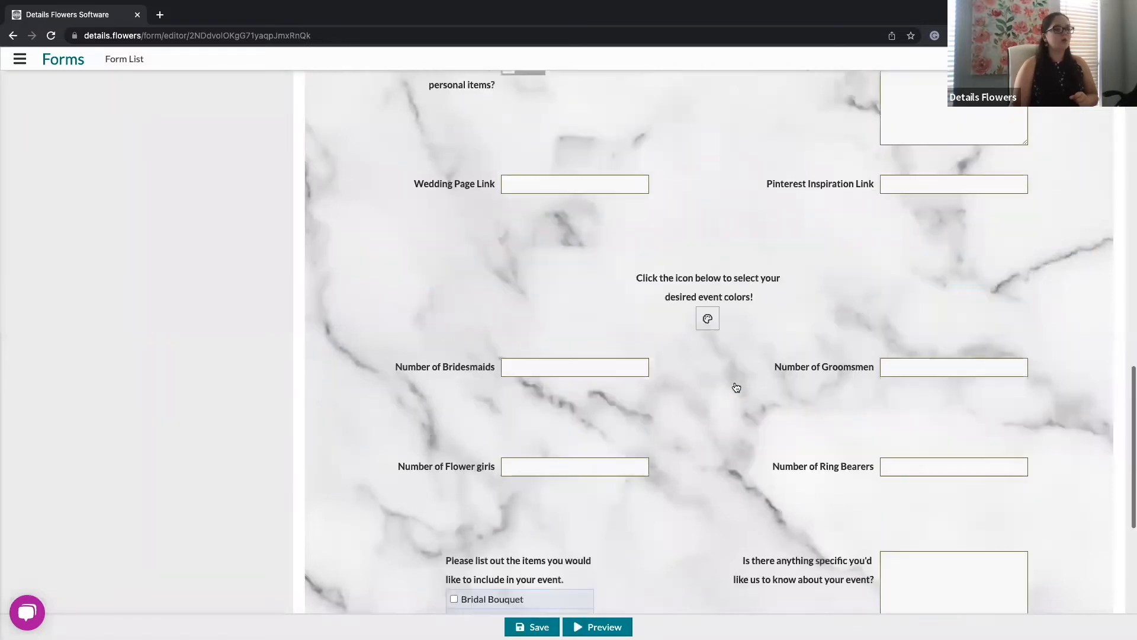
mouse_move(741, 566)
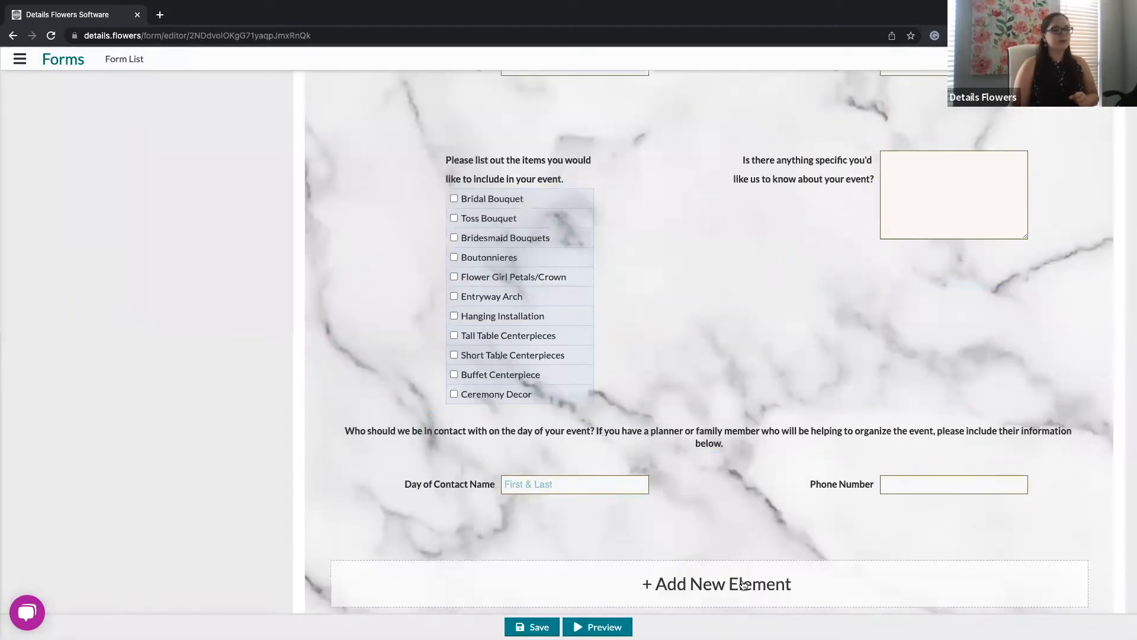
click(720, 584)
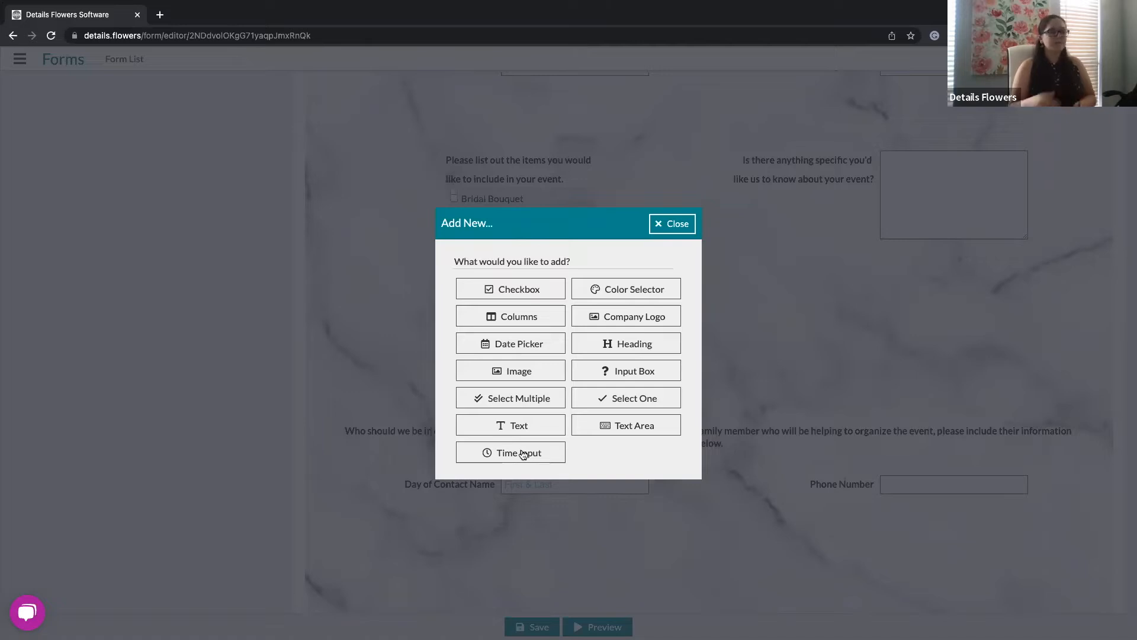
click(668, 224)
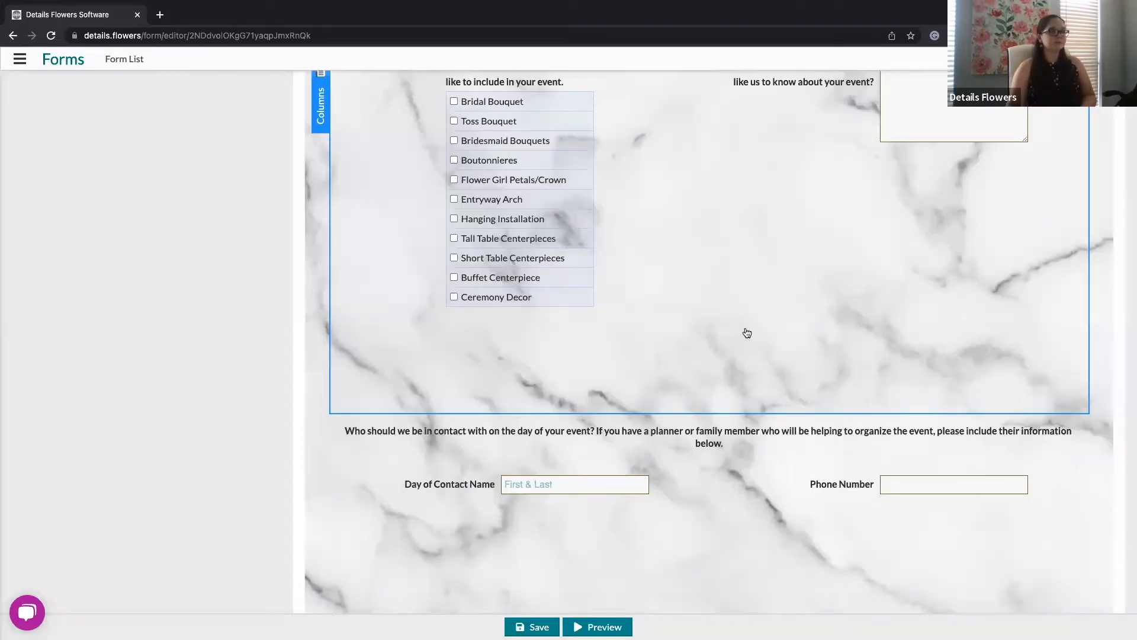
Step: Examine the event color selector's component options, including which values it can be set as
scroll(747, 333, up, 5)
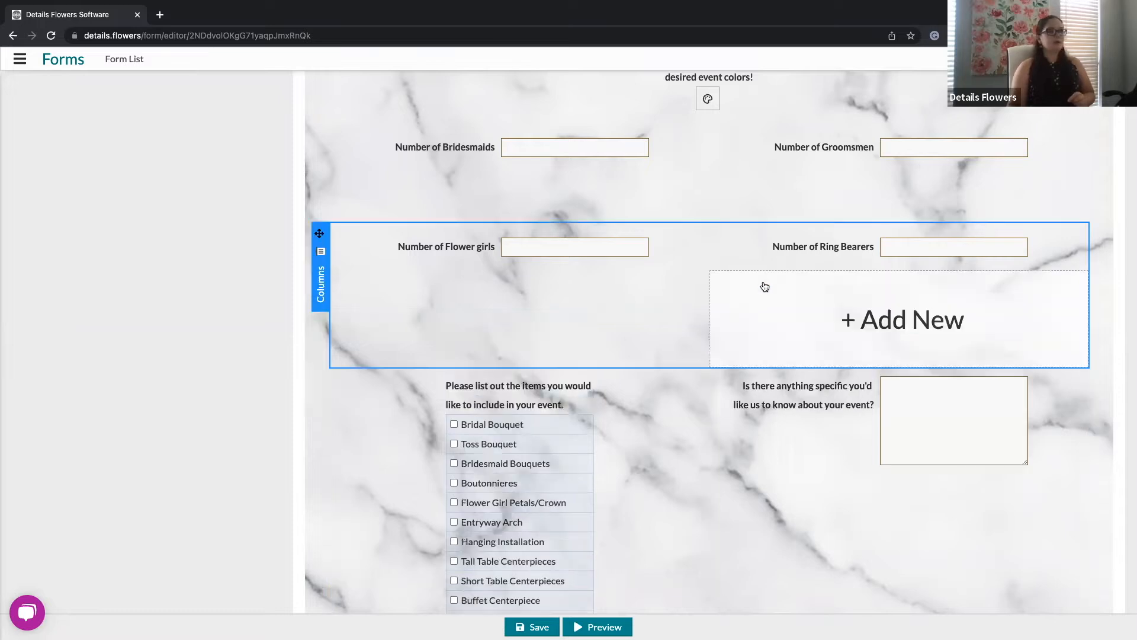
scroll(764, 286, up, 7)
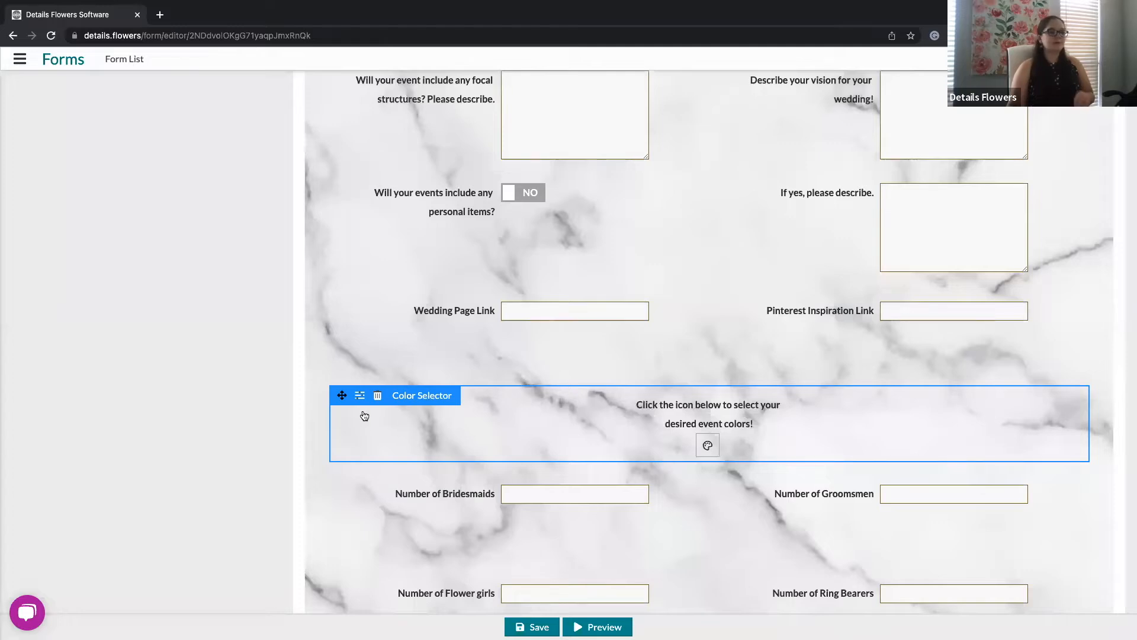
click(359, 396)
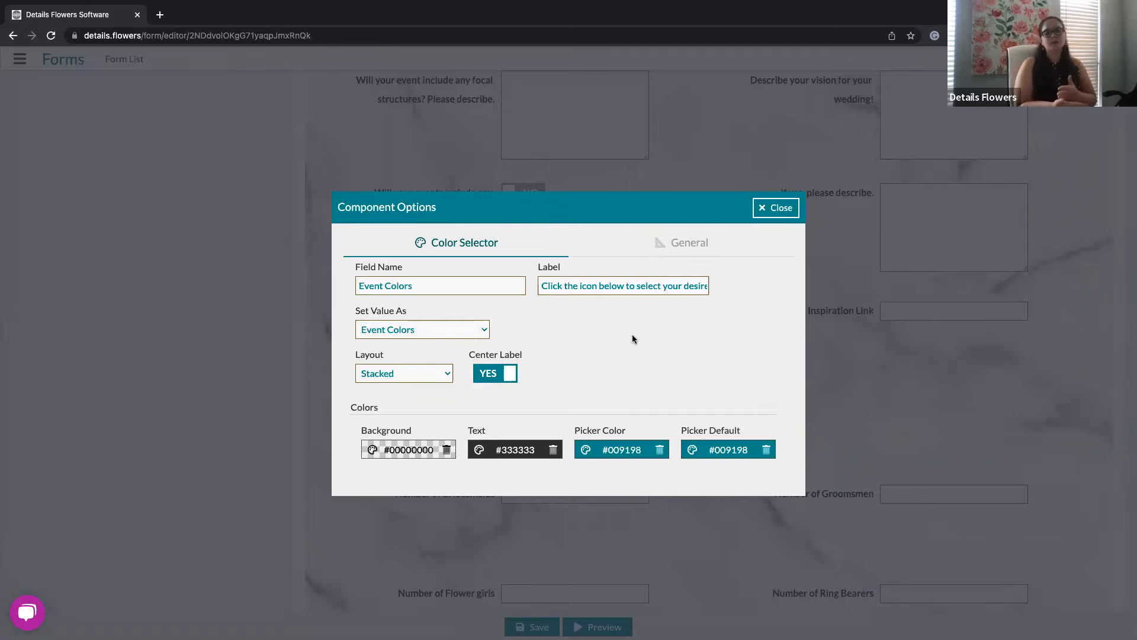
click(434, 330)
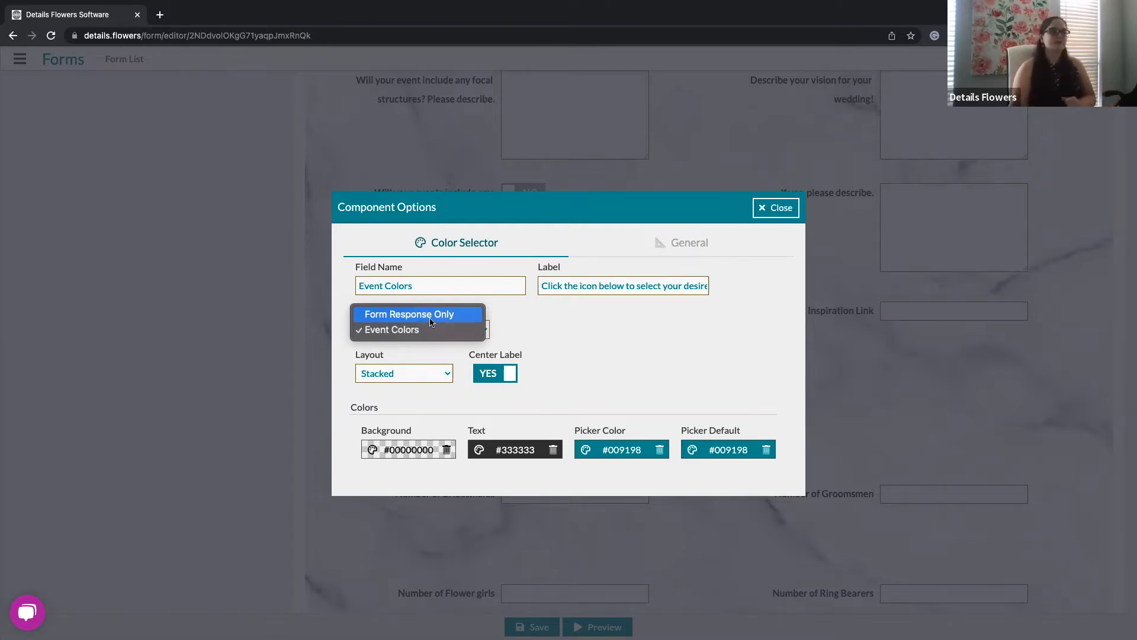
click(660, 338)
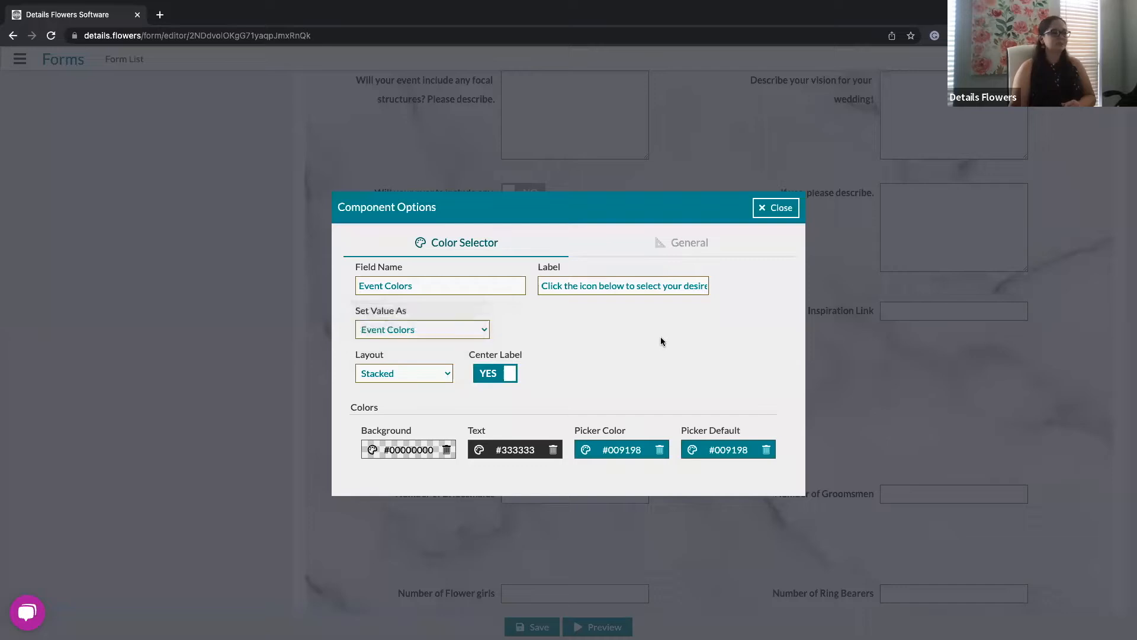
click(785, 206)
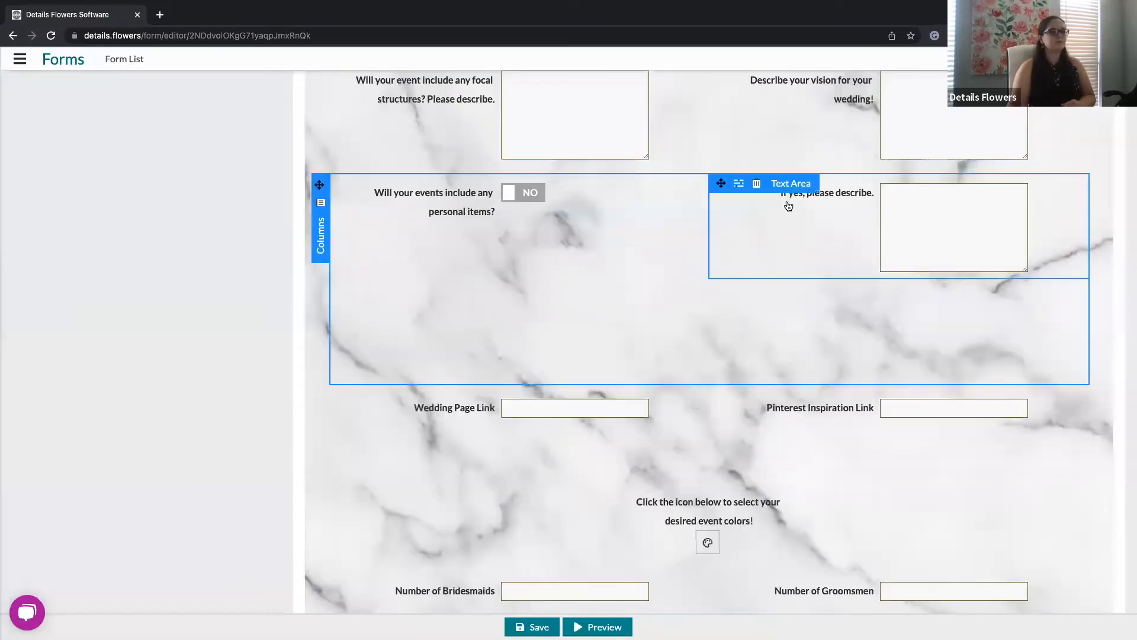
Step: Add three new blank pages to the form
scroll(676, 371, down, 10)
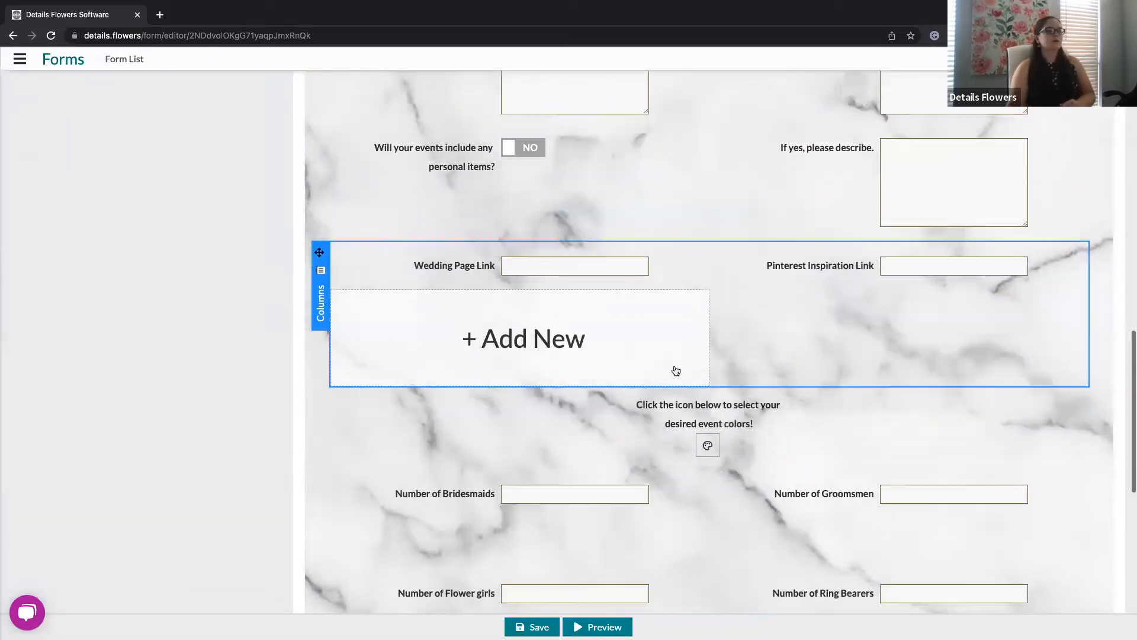
scroll(676, 371, down, 1)
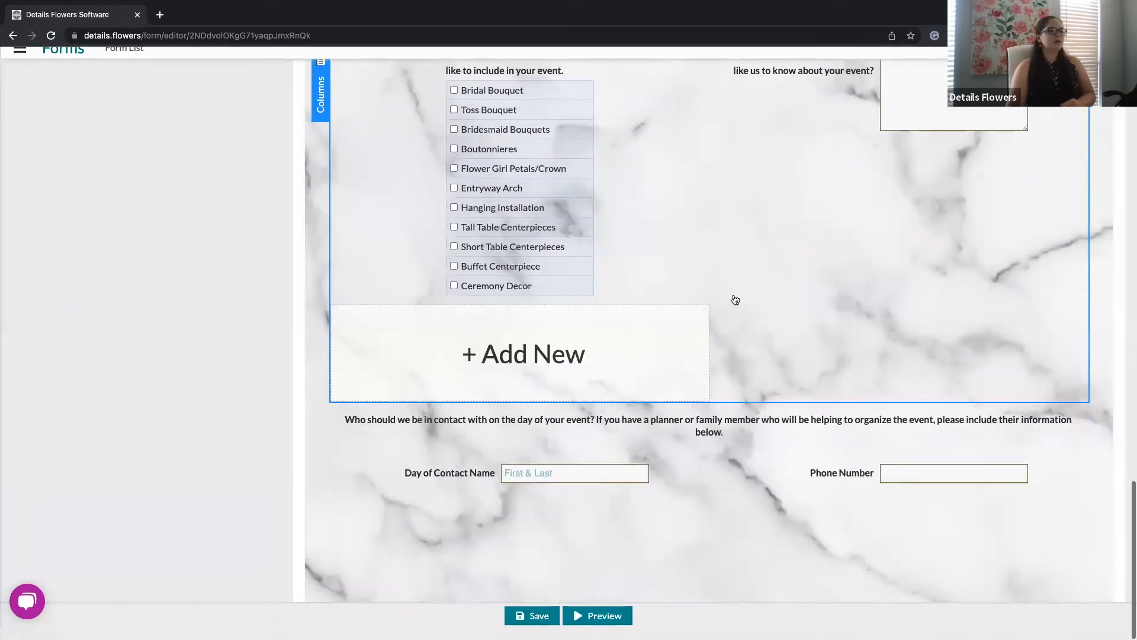
scroll(700, 531, down, 1)
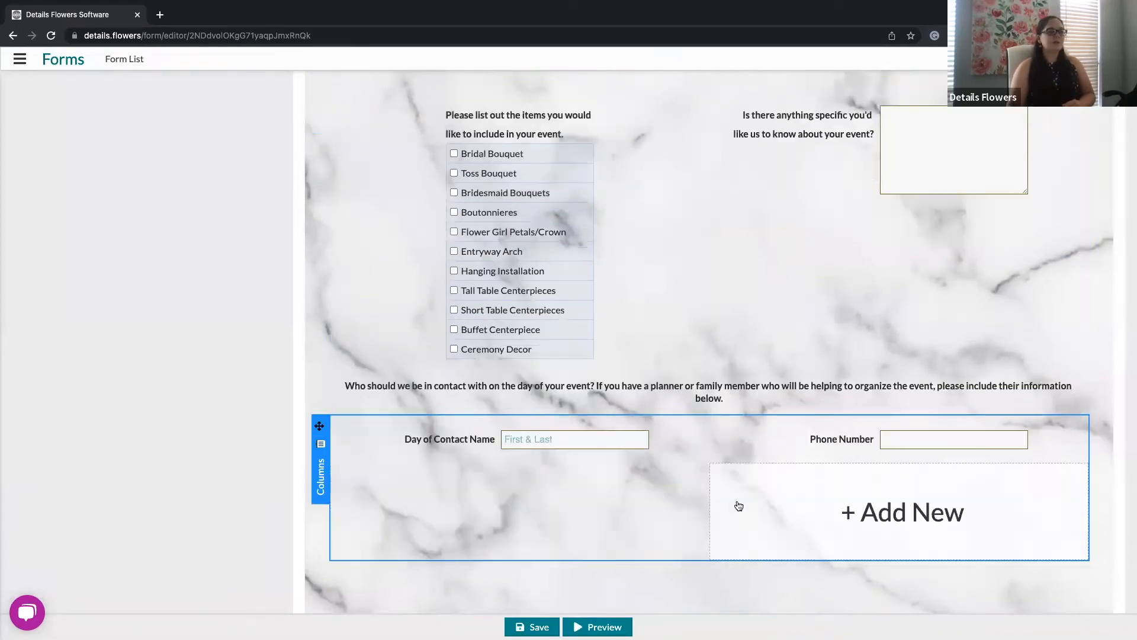
scroll(738, 505, up, 20)
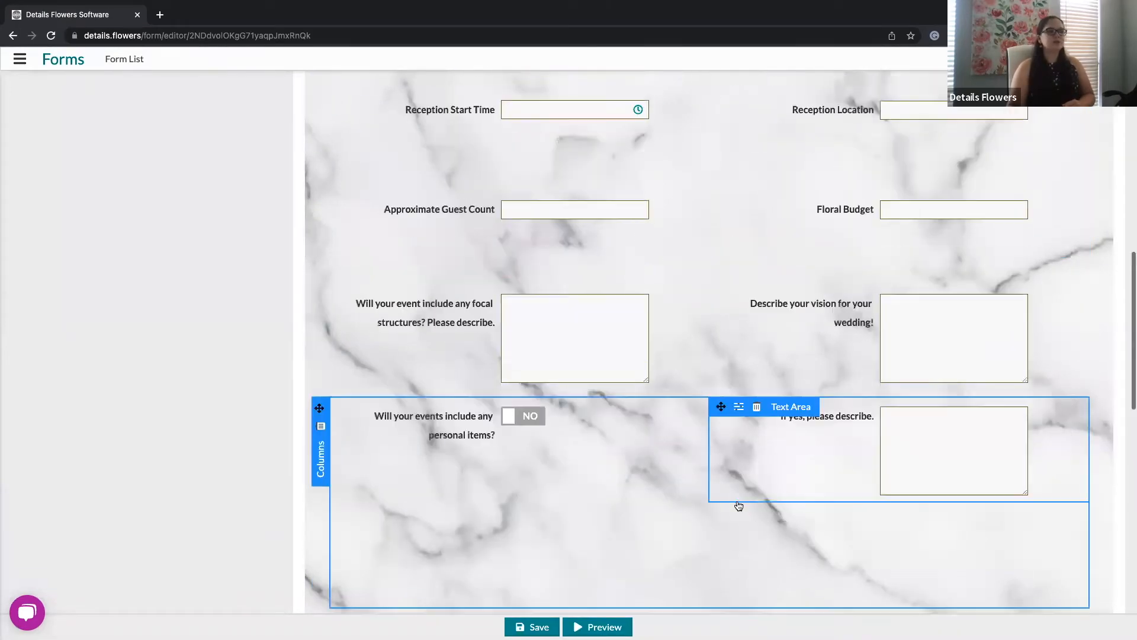
scroll(739, 505, up, 1)
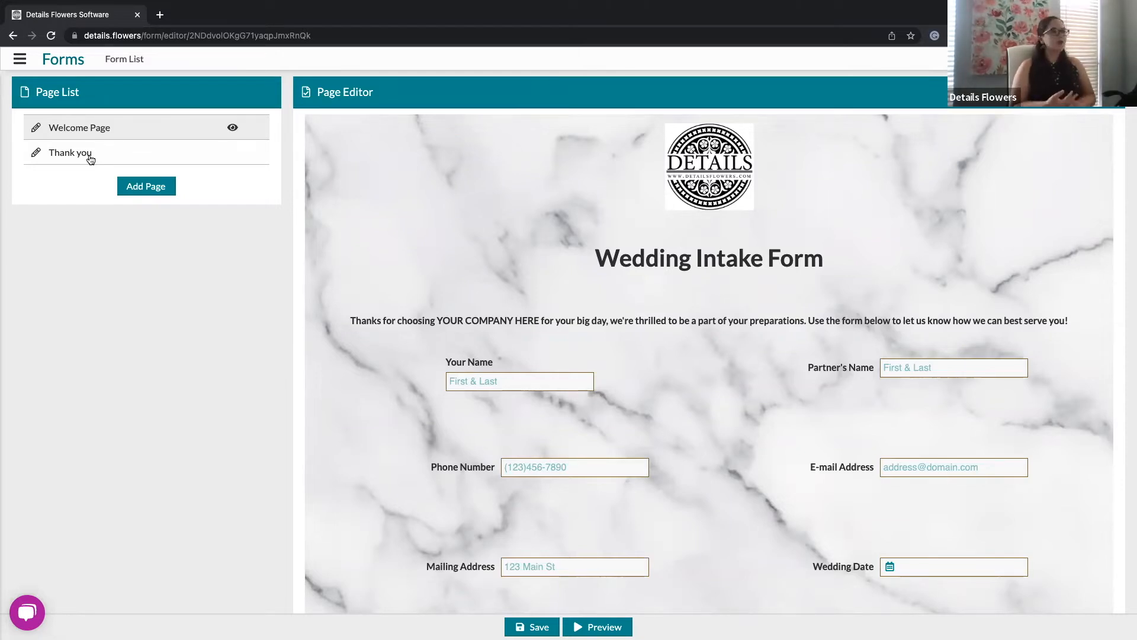
click(147, 186)
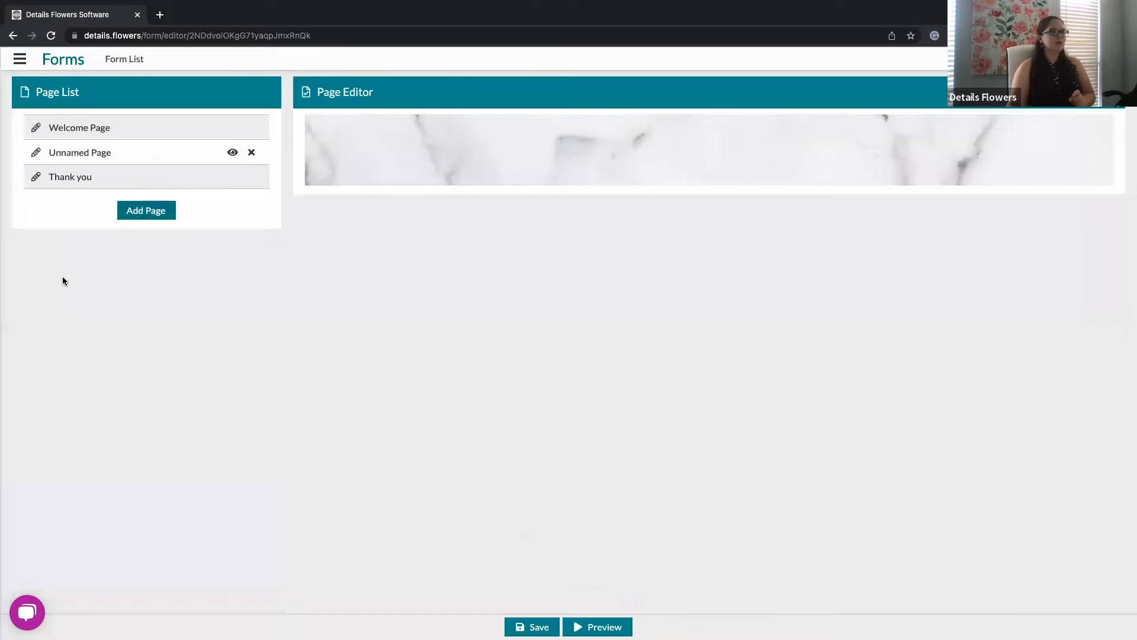
click(144, 218)
click(144, 241)
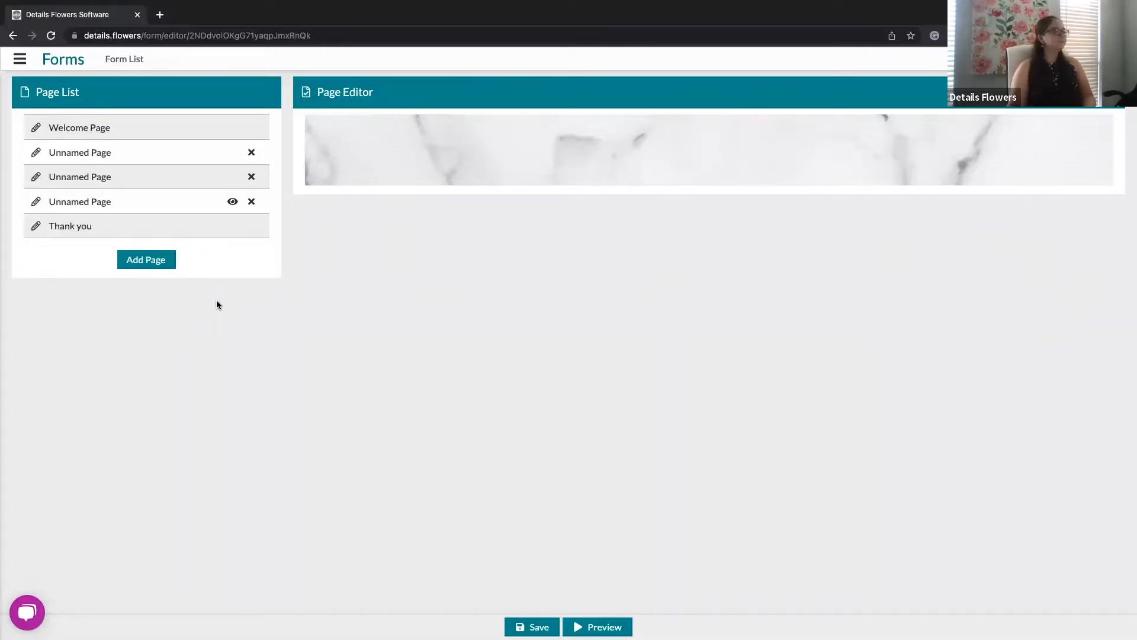
Step: Delete the three unnamed pages, keeping only the Welcome Page and the Thank you page
click(251, 201)
click(251, 178)
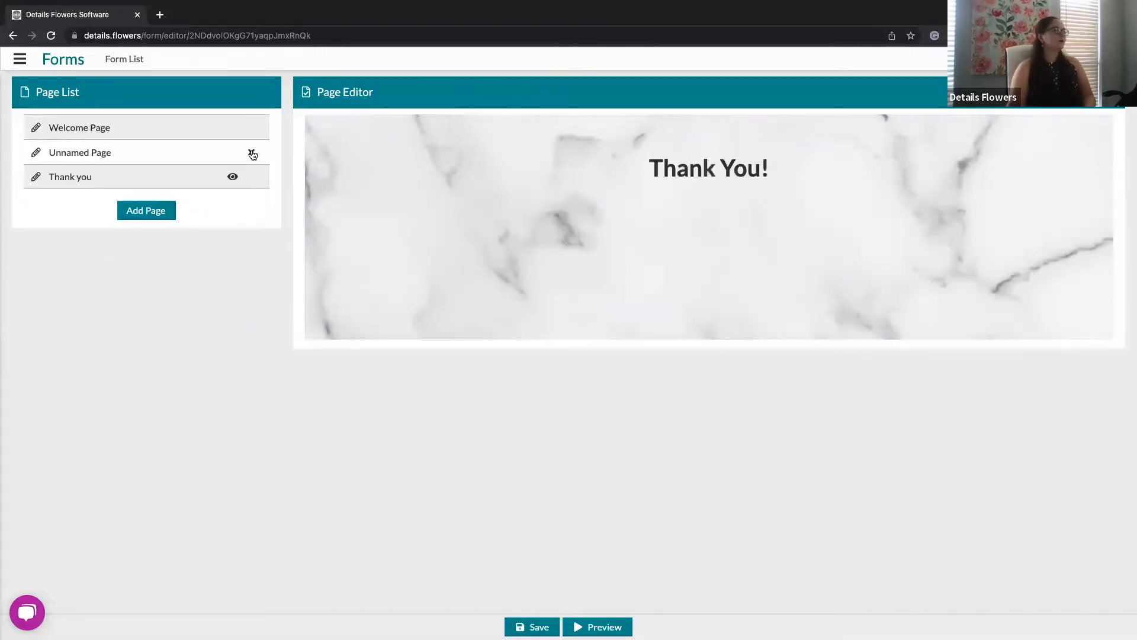
click(251, 152)
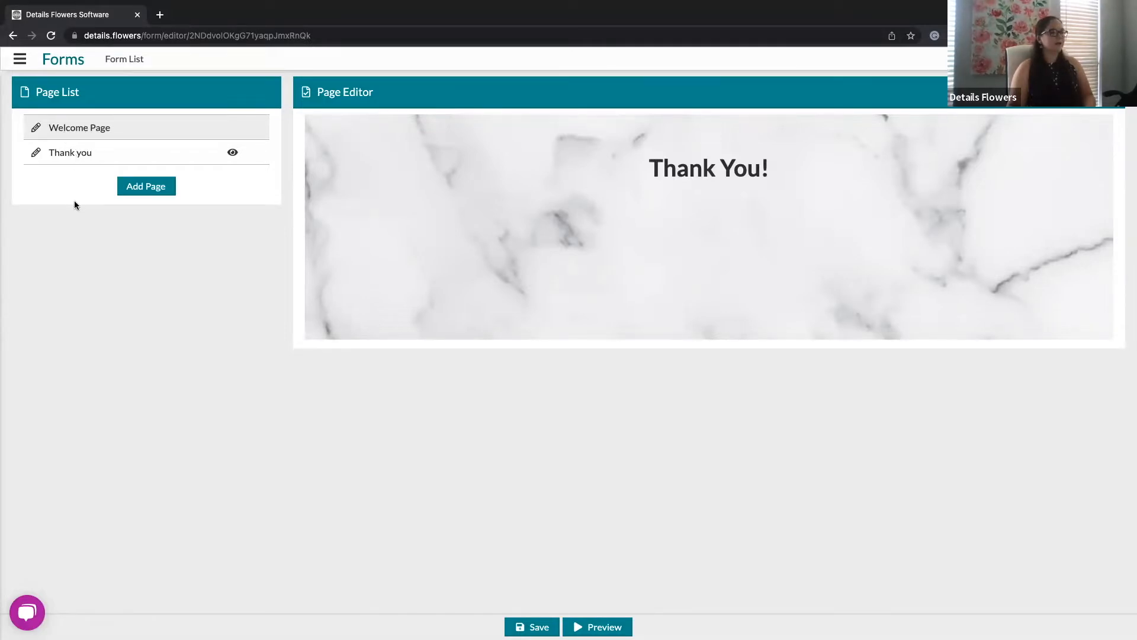
Step: Return to the Welcome Page and save the form as a new version with the description "First Draft"
mouse_move(659, 302)
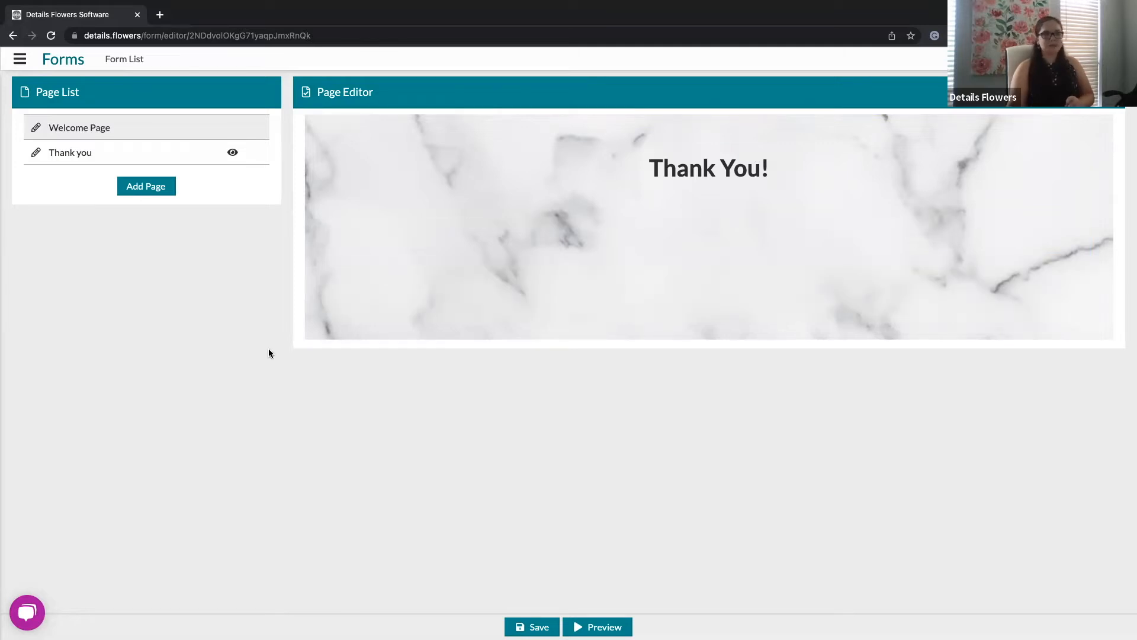
click(163, 133)
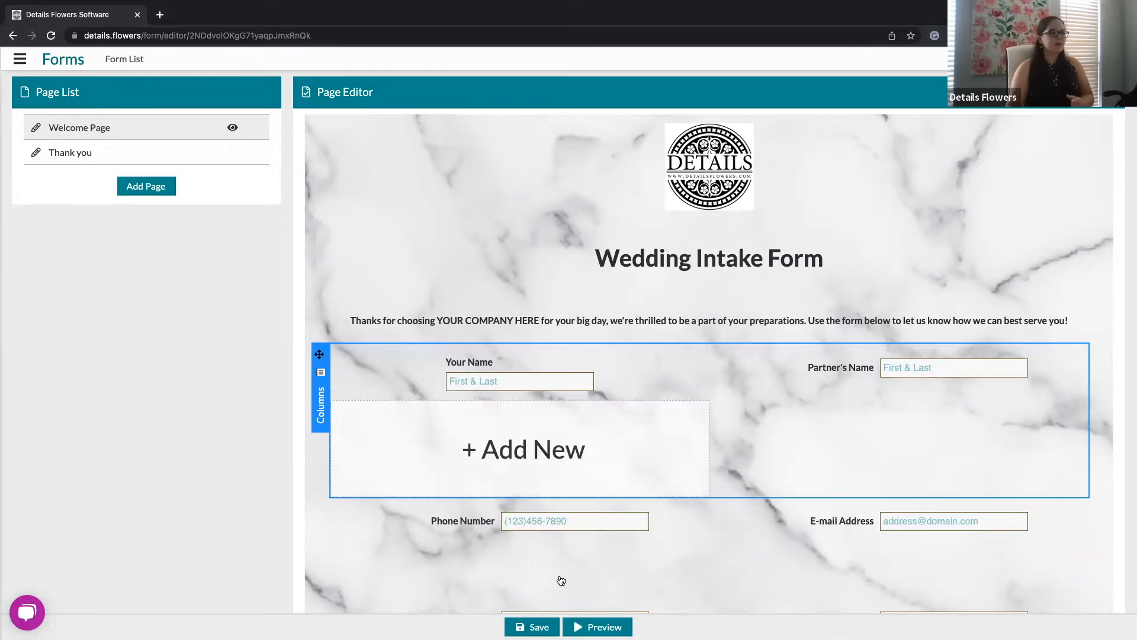
click(533, 626)
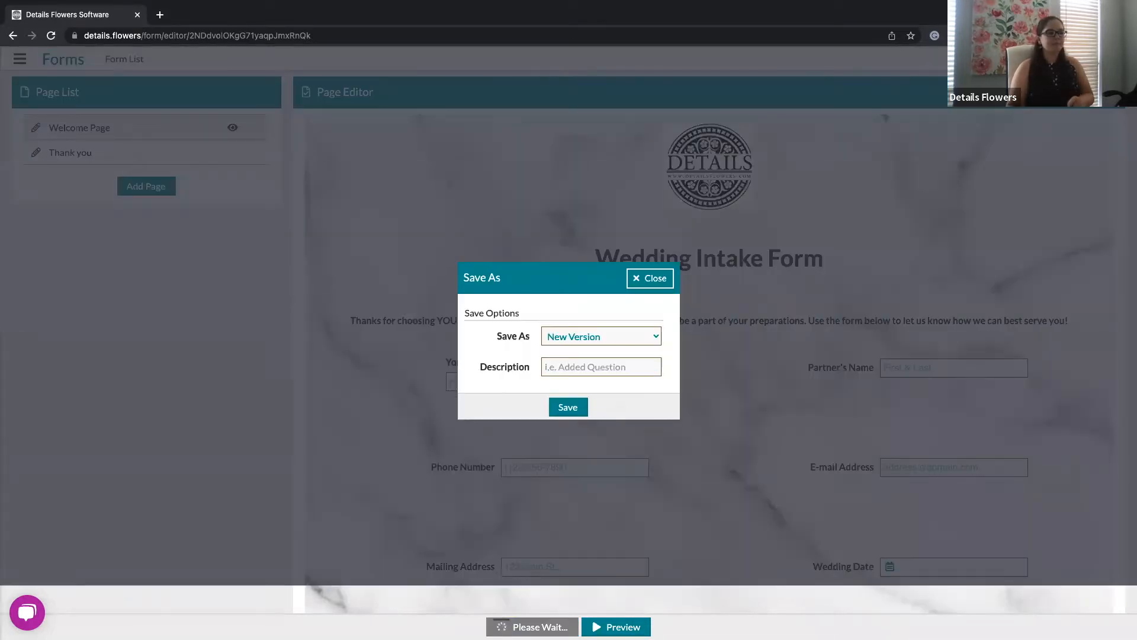
click(594, 365)
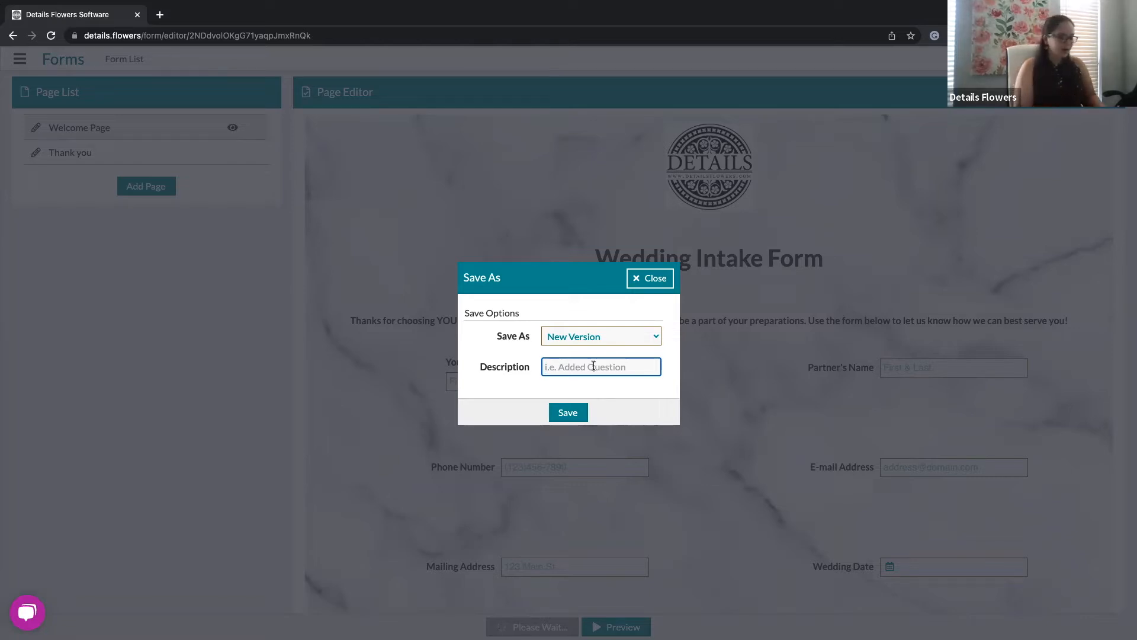
text(First)
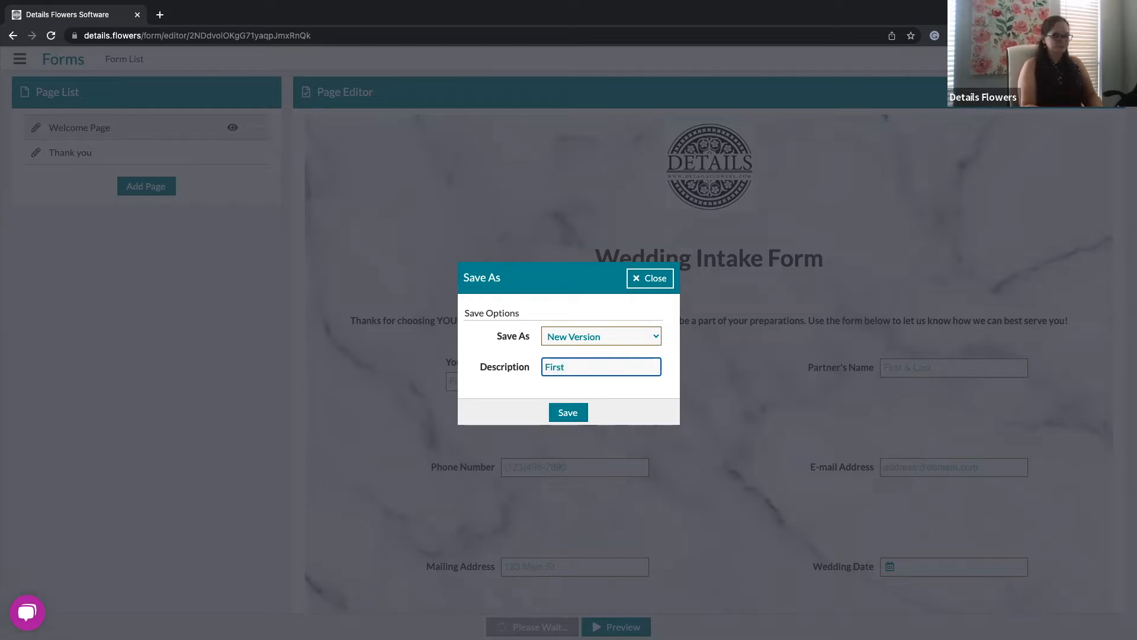
text( Draft)
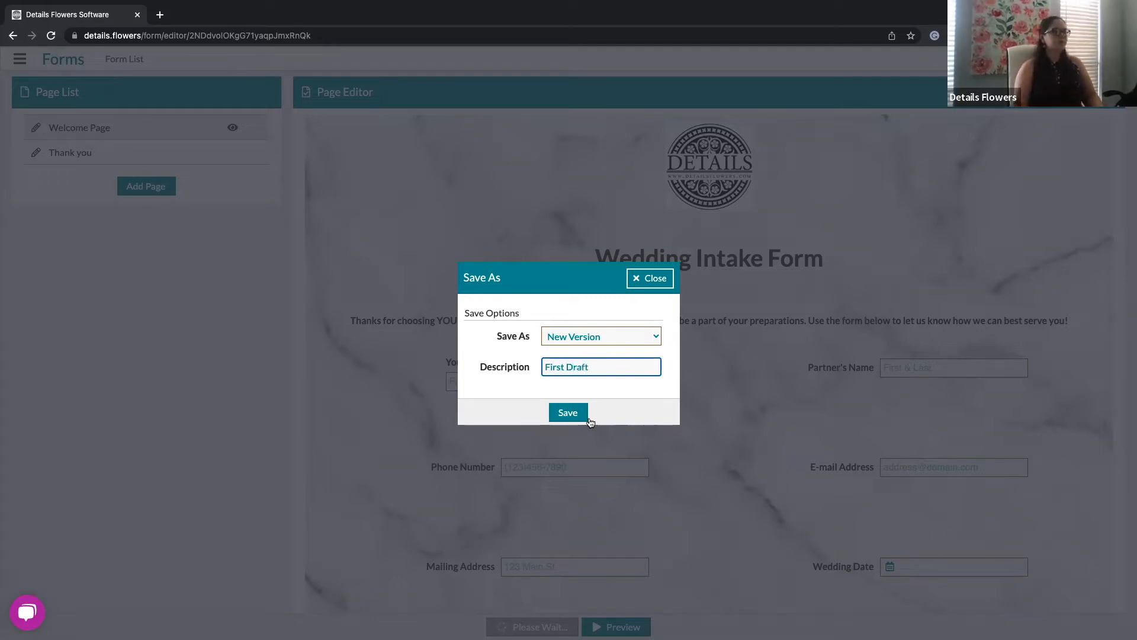
click(571, 413)
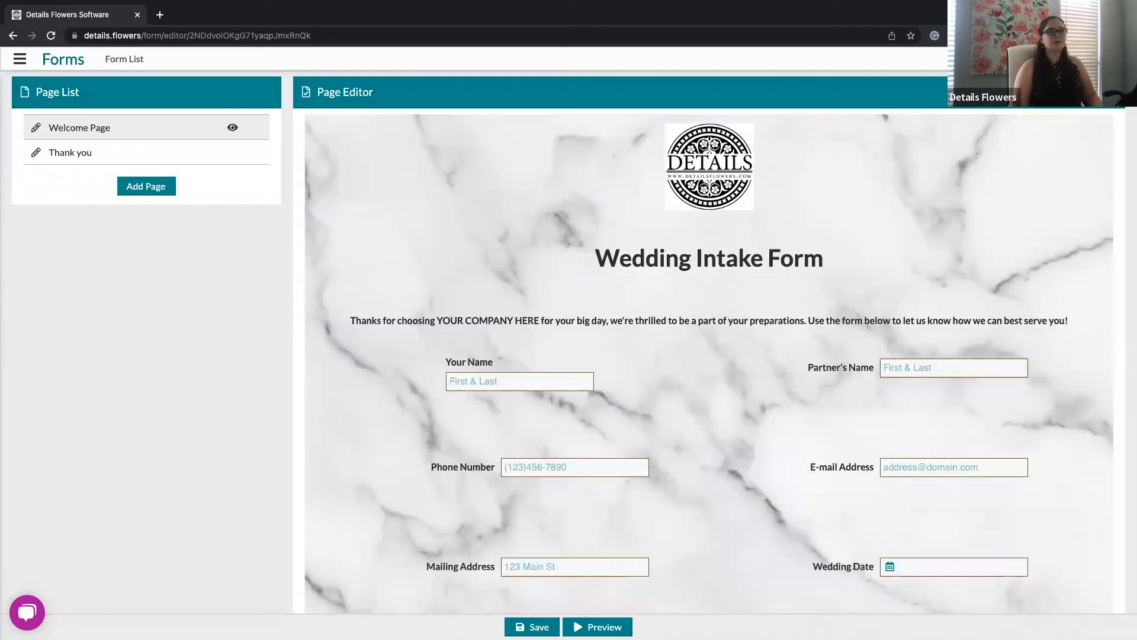
Step: Examine the options for loading a version or template and for saving the form as a New Template, without saving or loading anything
click(1109, 92)
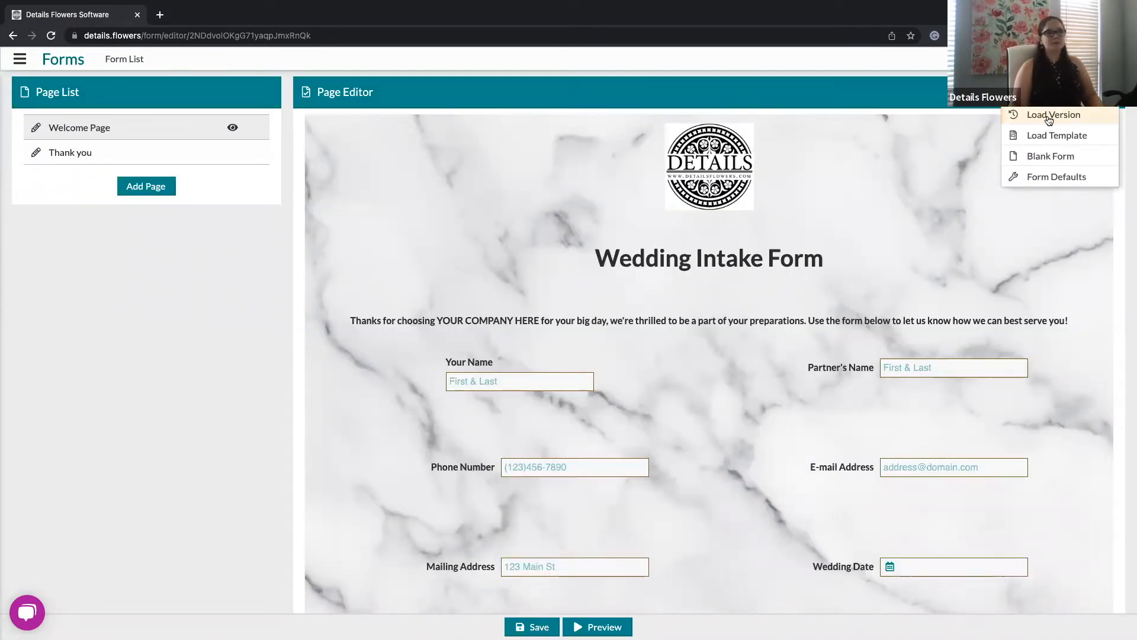
click(885, 89)
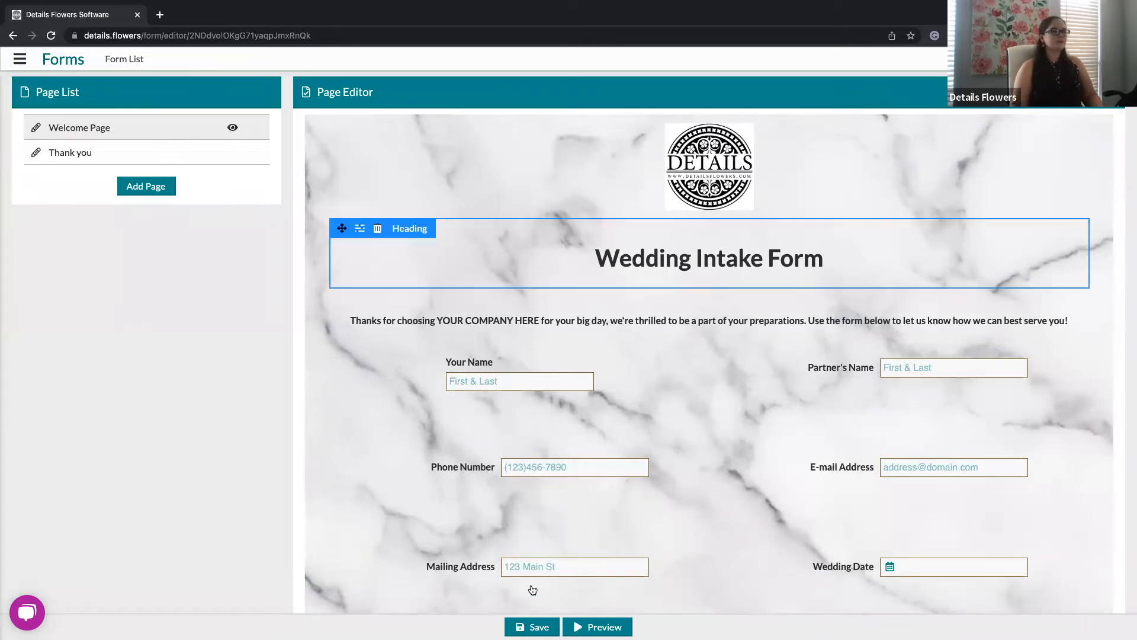
click(533, 626)
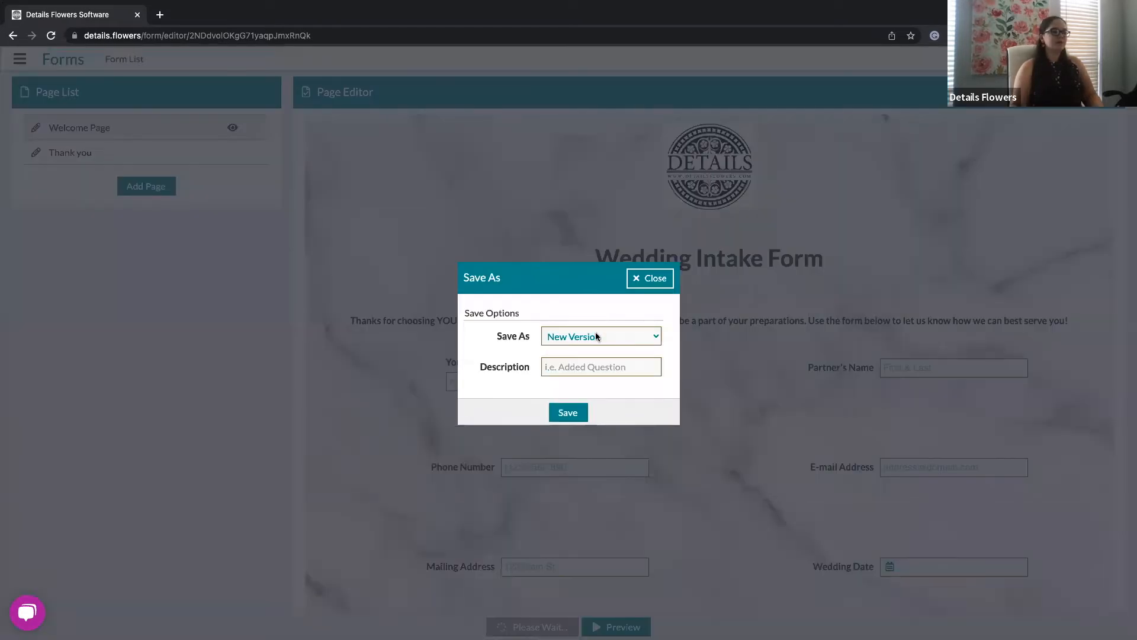
click(595, 334)
click(606, 354)
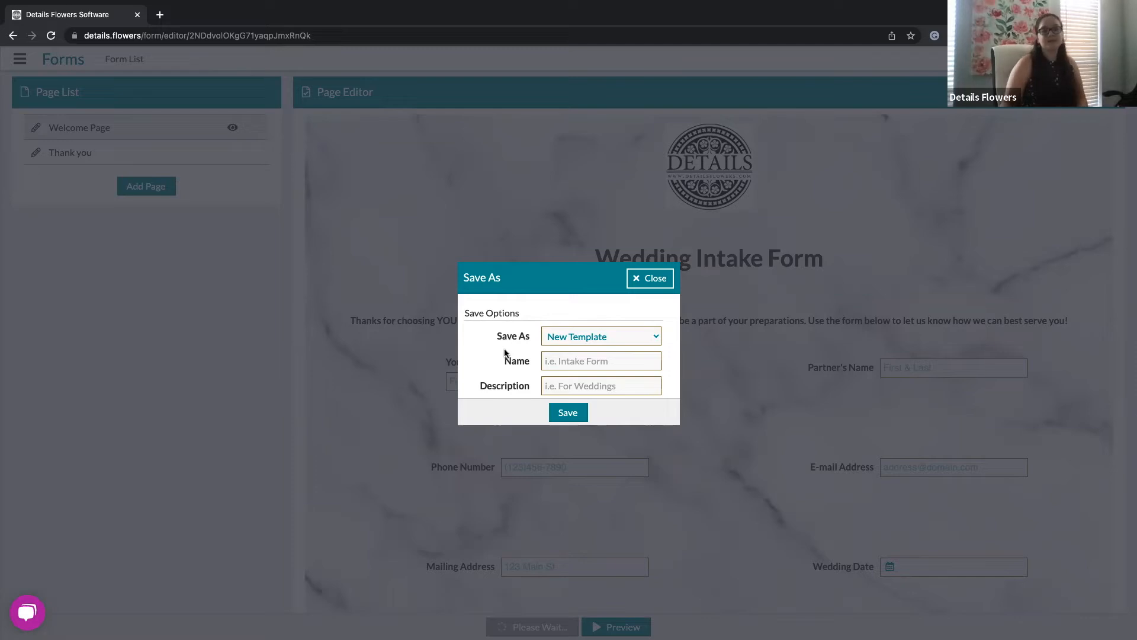
click(576, 355)
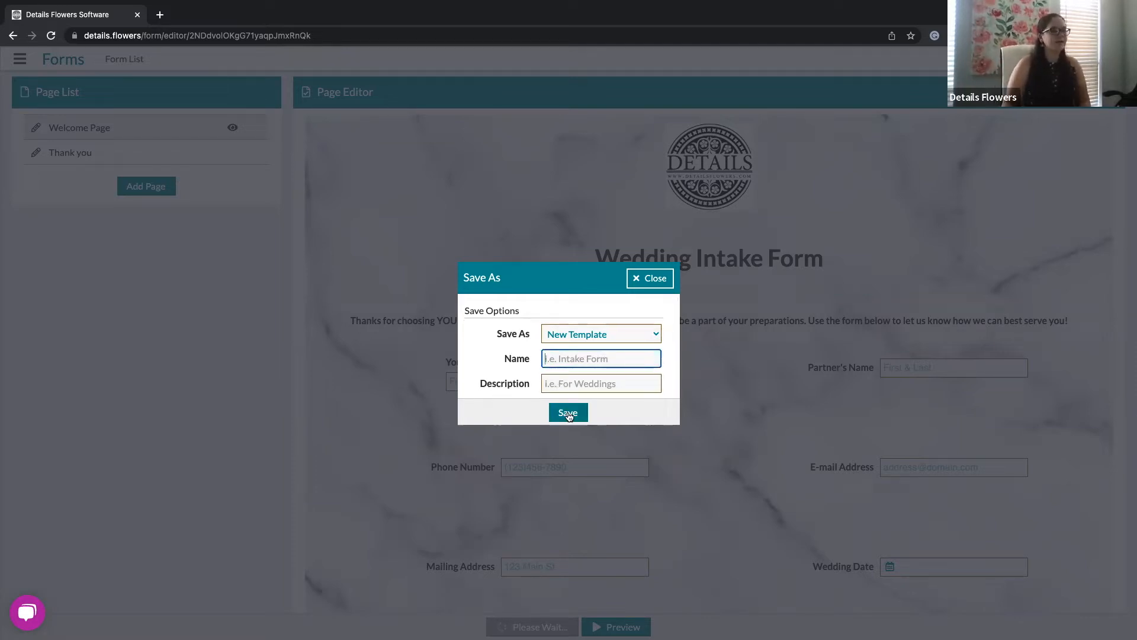
click(655, 279)
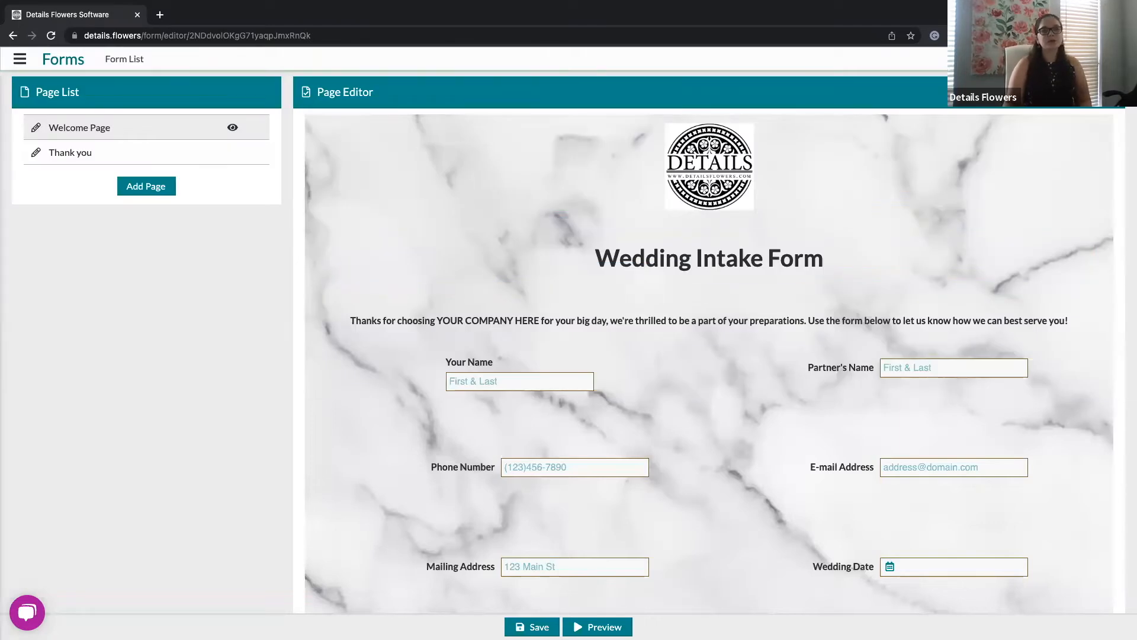
click(1106, 92)
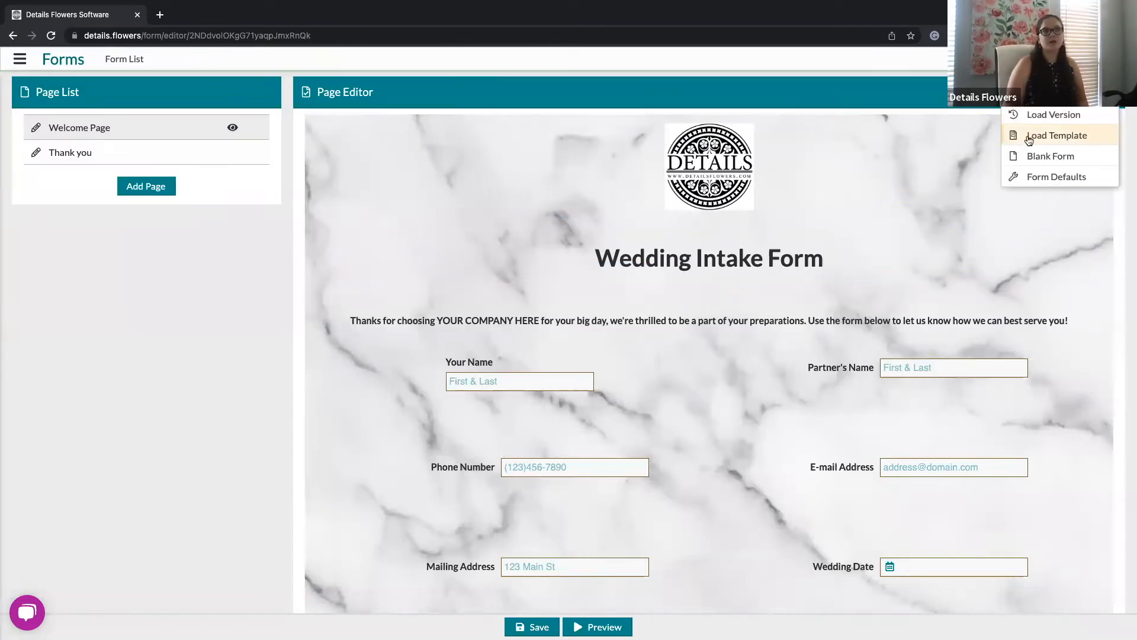
click(801, 90)
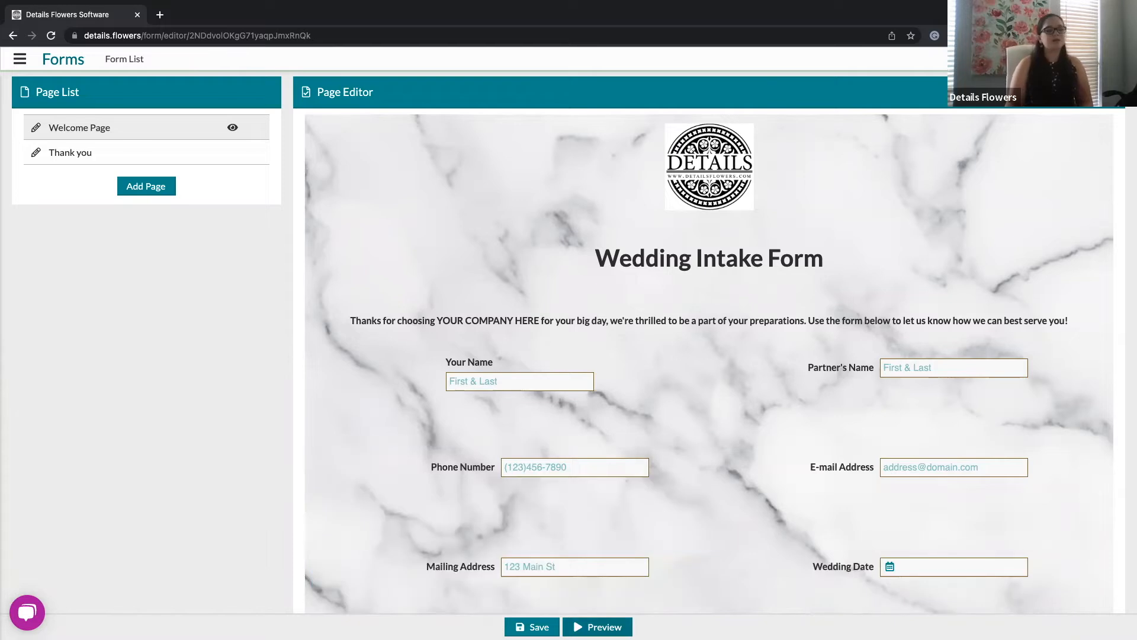
Step: Preview the Wedding Intake form starting from its Welcome Page
click(233, 127)
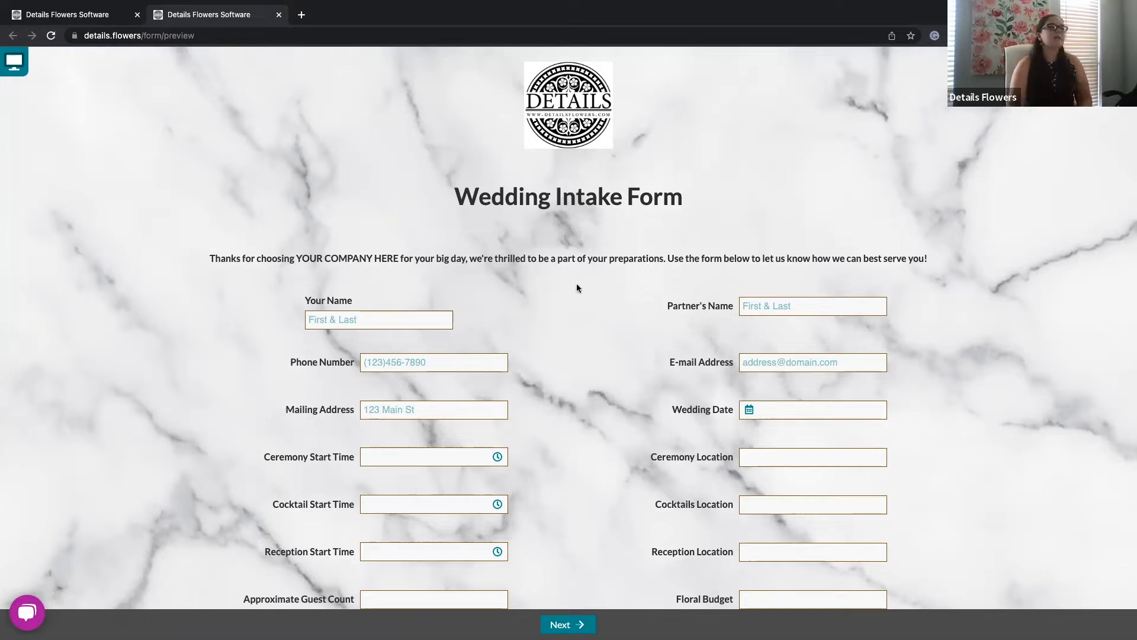
Step: Examine the Wedding Intake form preview from heading to checklist in the desktop layout, and check it in the tablet layout
scroll(617, 307, down, 8)
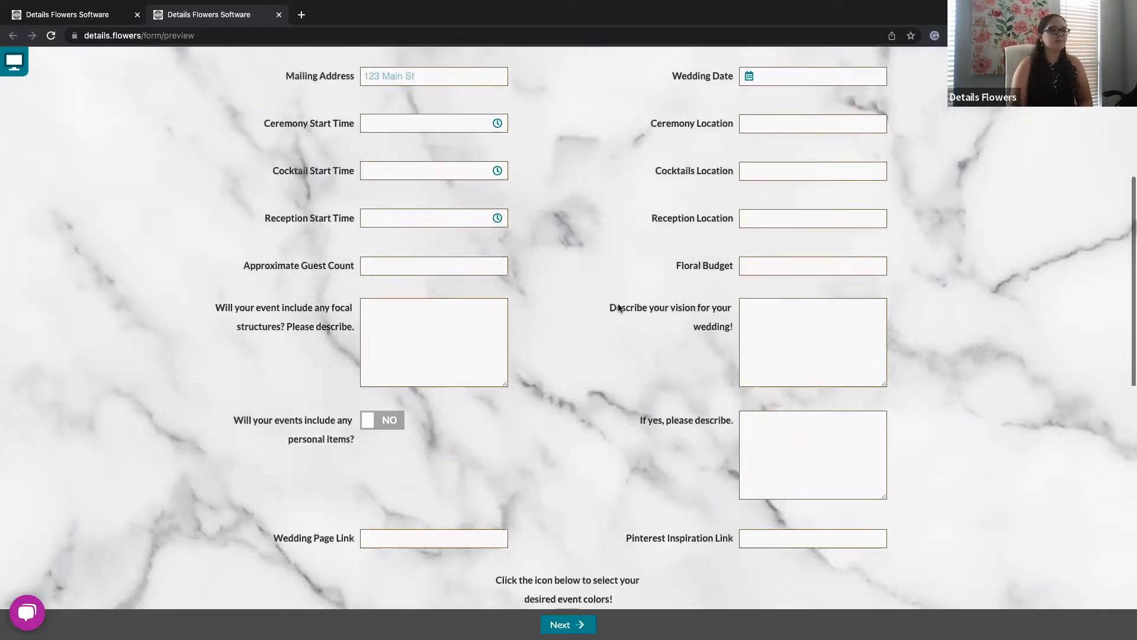
scroll(619, 308, down, 5)
scroll(619, 308, up, 4)
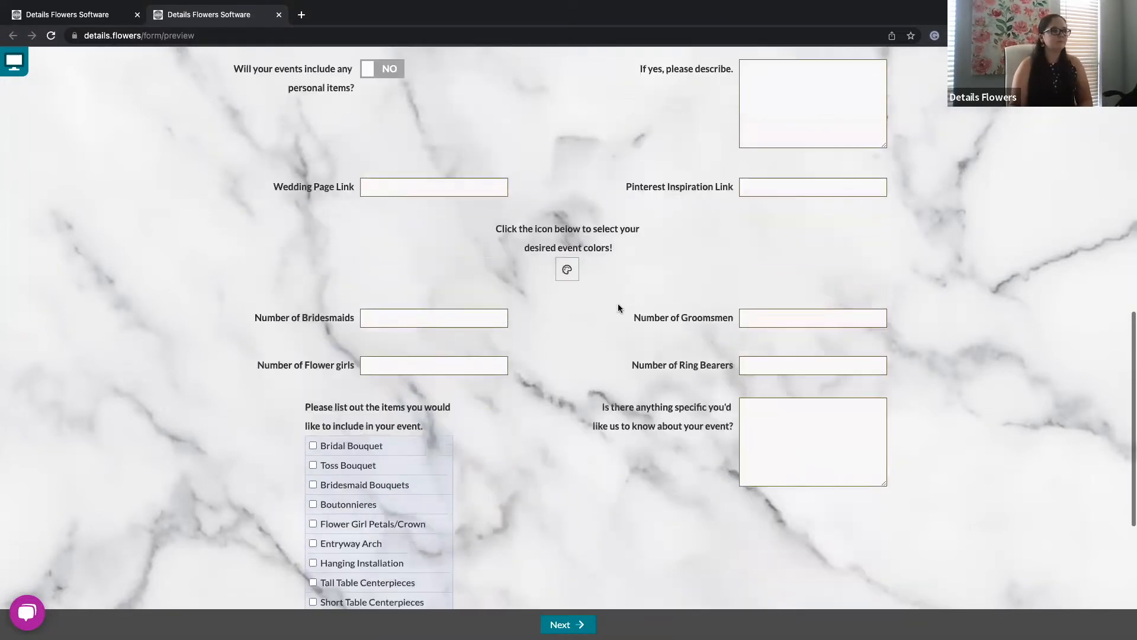
scroll(617, 307, up, 9)
mouse_move(9, 67)
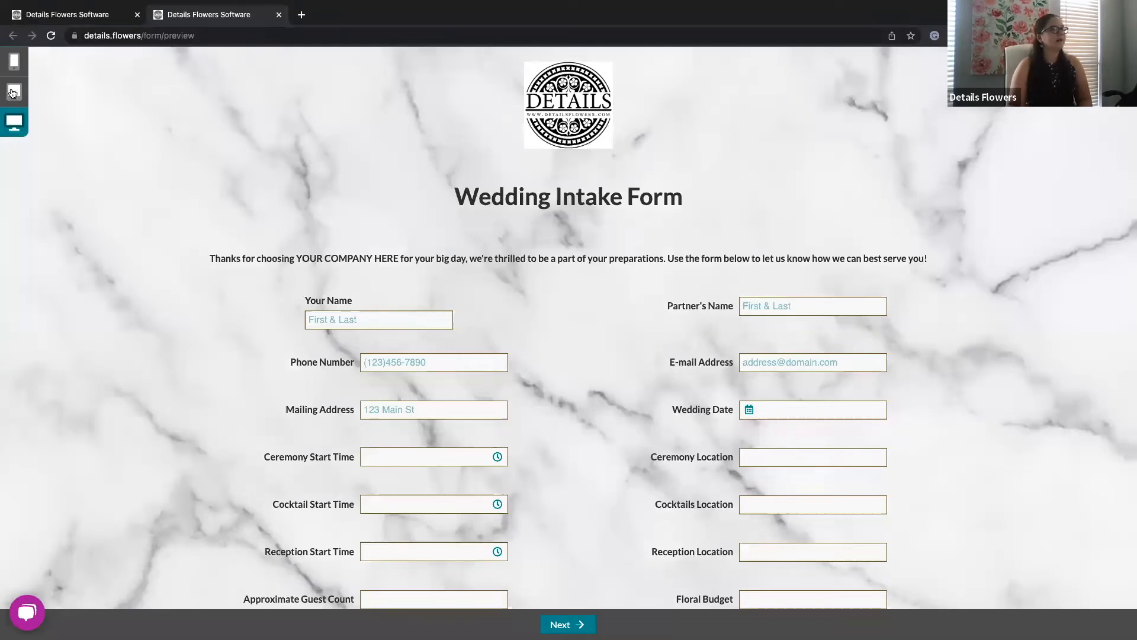
click(12, 93)
scroll(504, 199, down, 1)
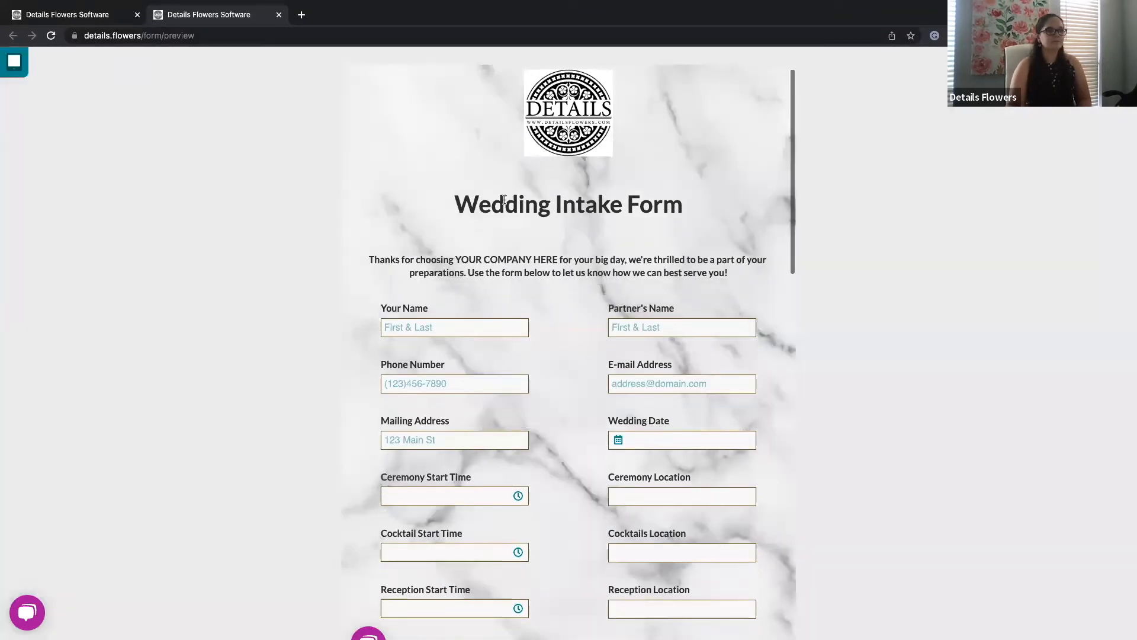
scroll(503, 199, down, 3)
scroll(503, 199, up, 5)
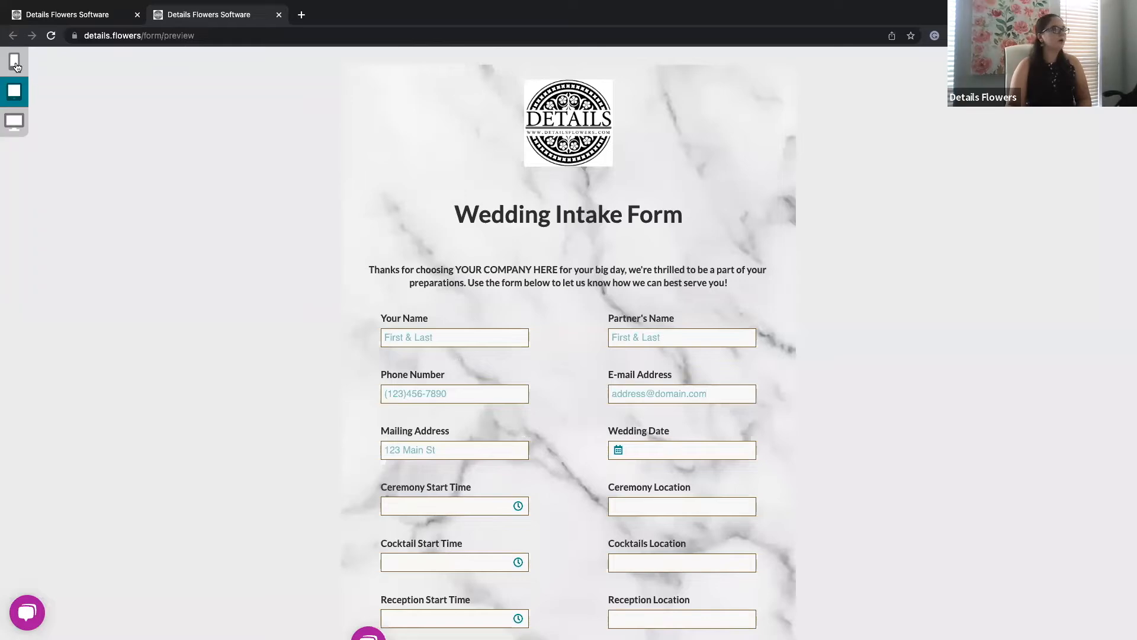
Step: Check the form preview in the phone layout and switch it back to the desktop layout
click(16, 65)
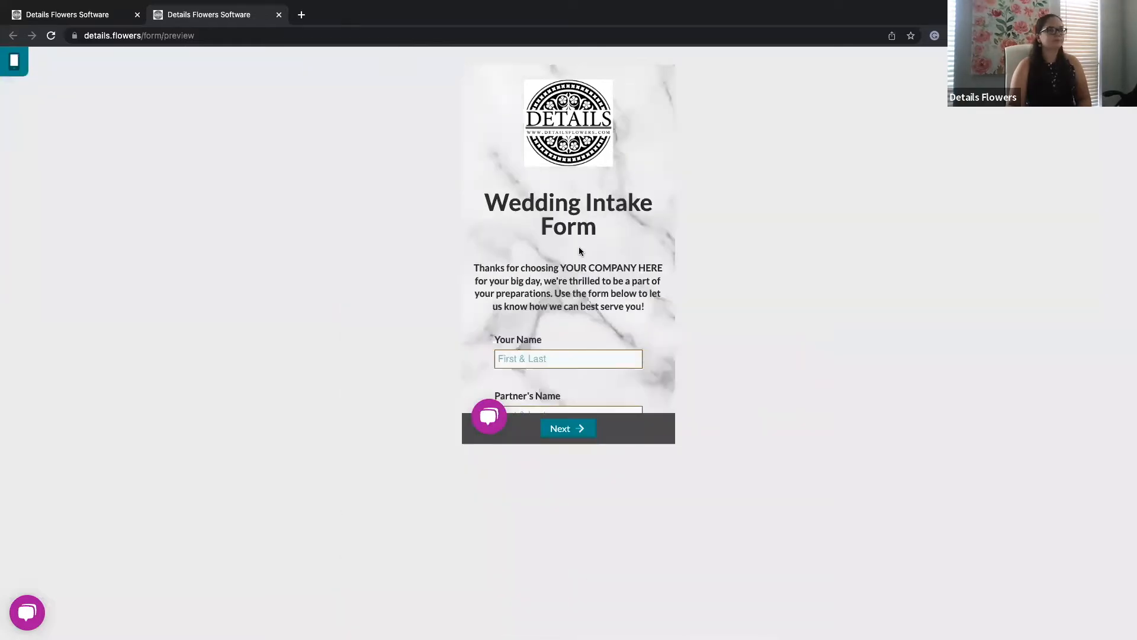
scroll(579, 249, down, 7)
scroll(581, 253, up, 7)
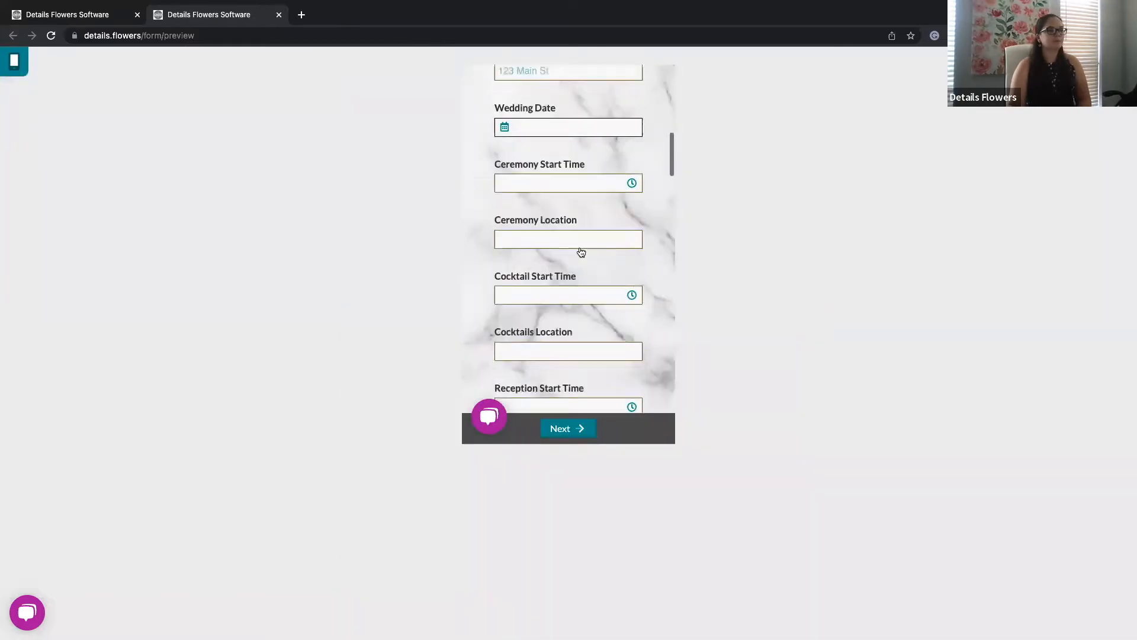
mouse_move(8, 70)
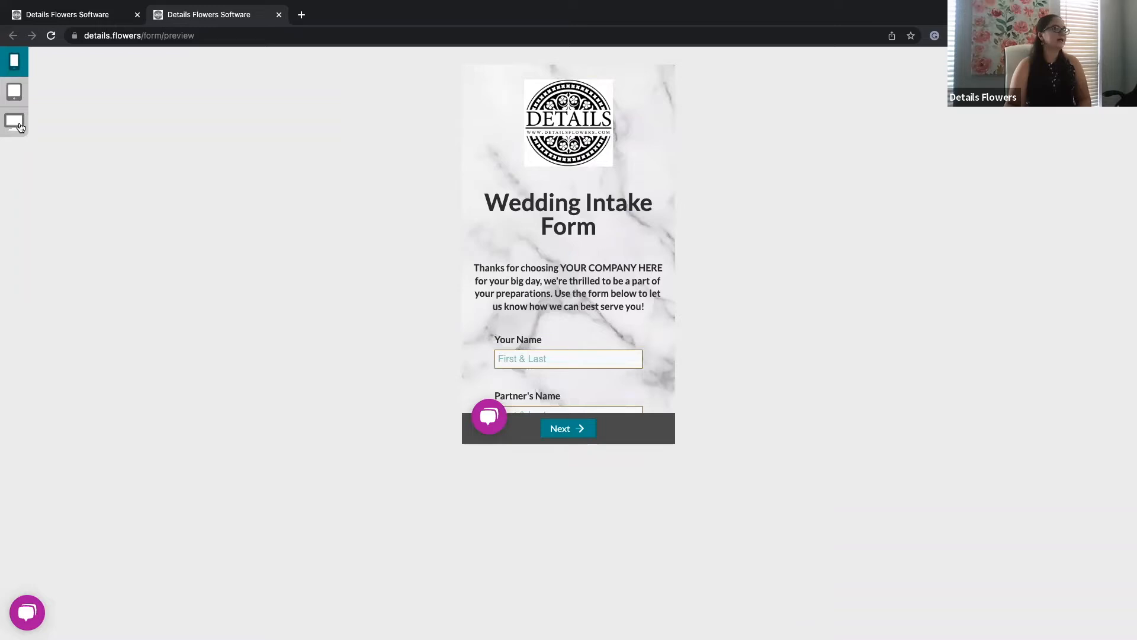
click(16, 122)
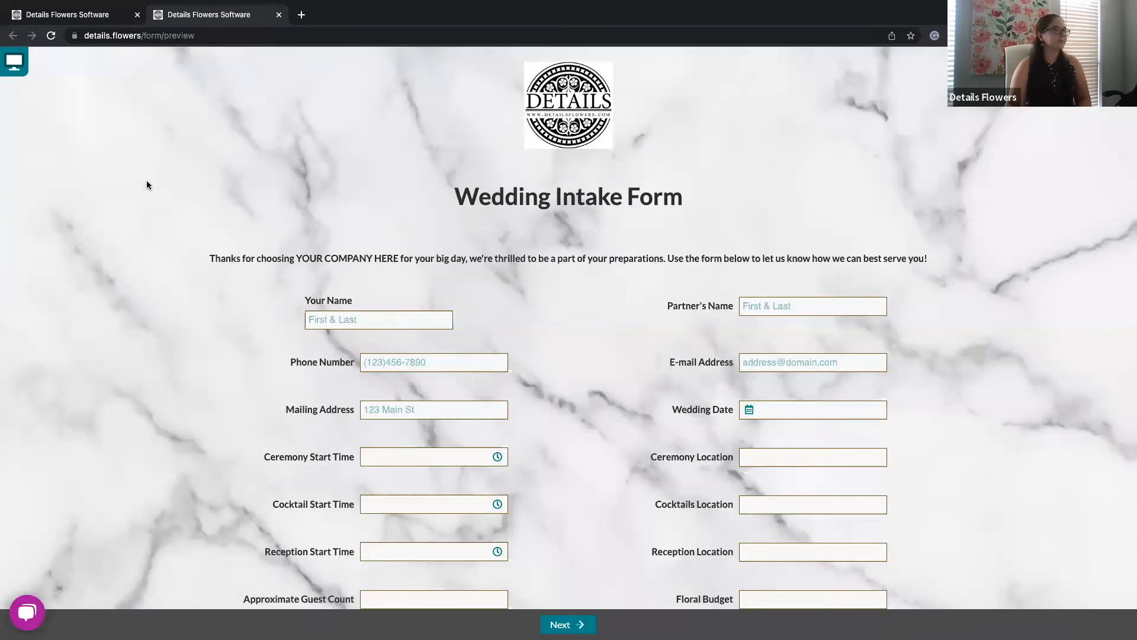
Step: Close the form preview and the live Wedding Intake Form page, returning to the form list
click(279, 18)
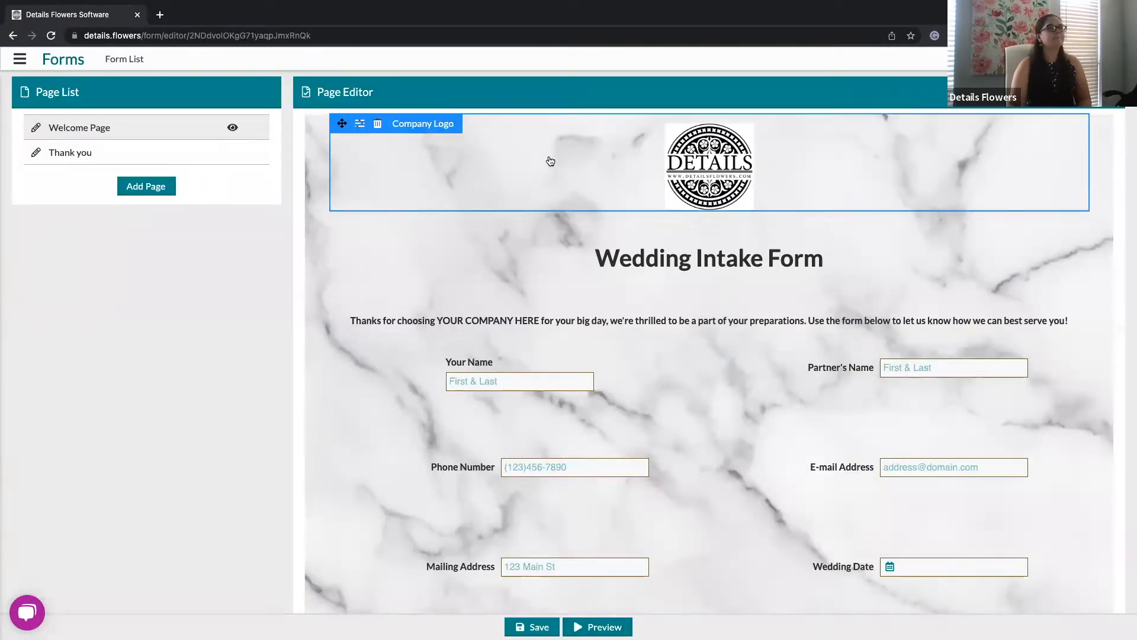
click(119, 60)
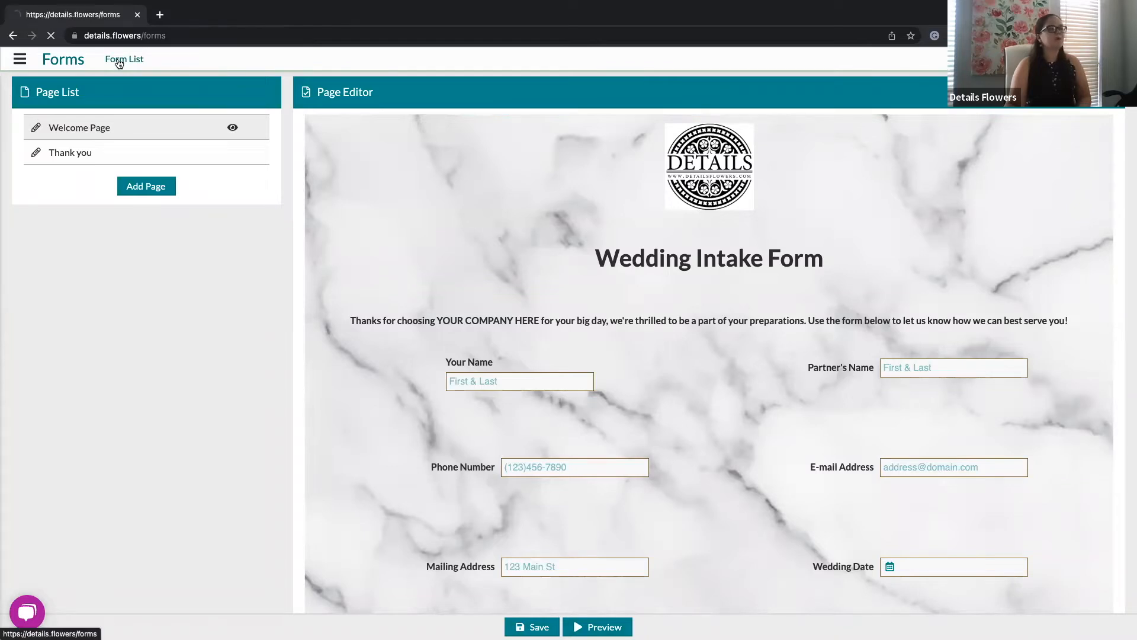
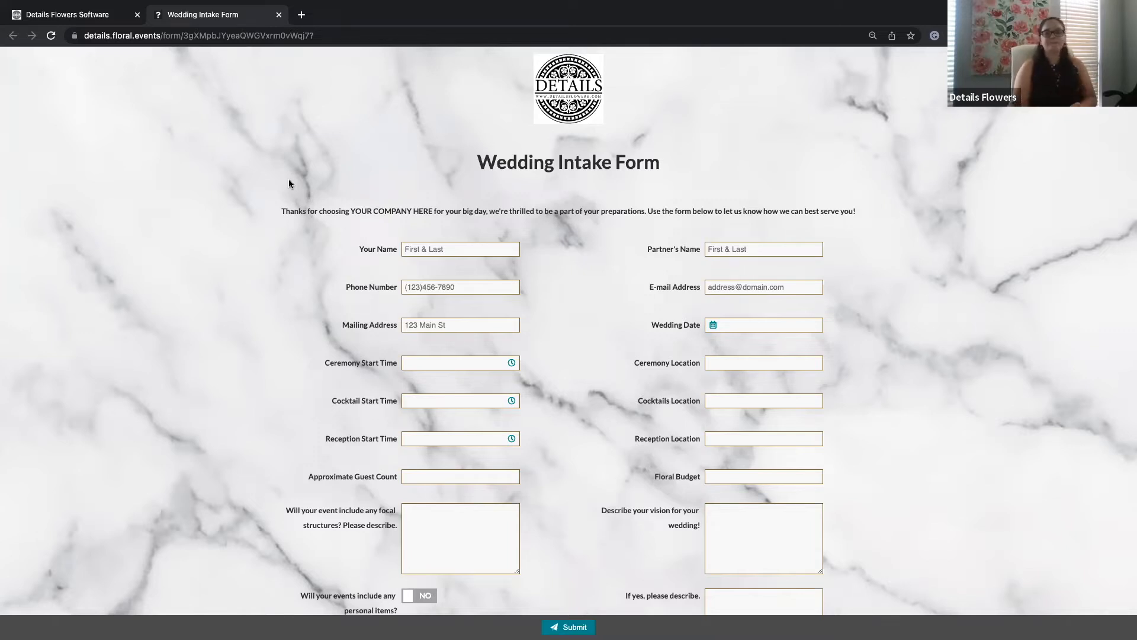
click(279, 16)
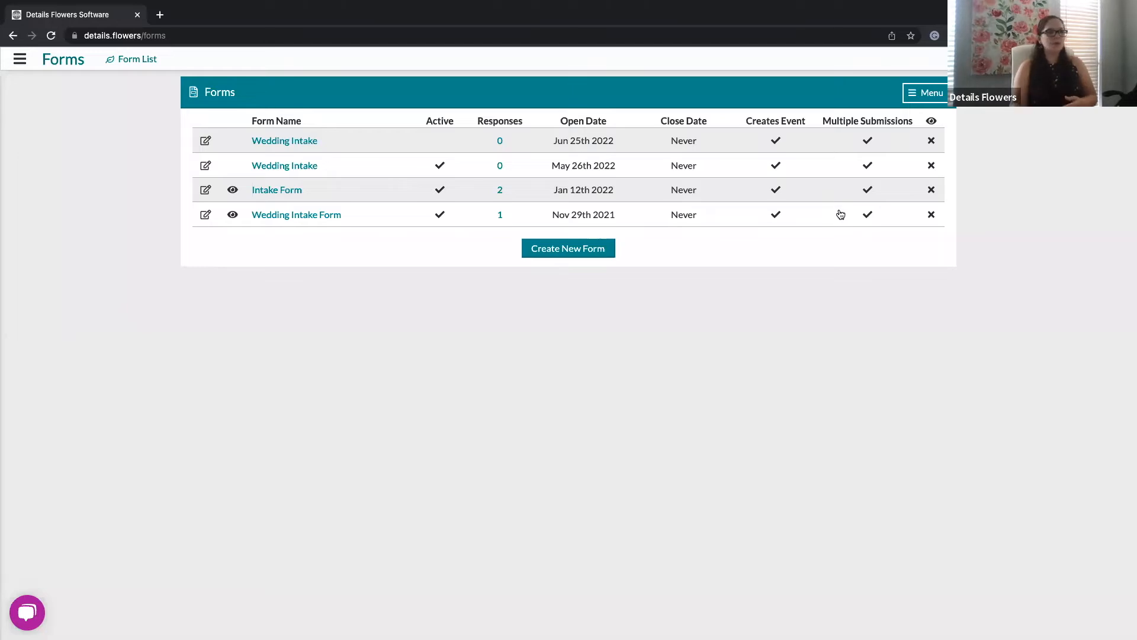
Step: Go to the Event List and open the Item Gallery from the resources
click(18, 60)
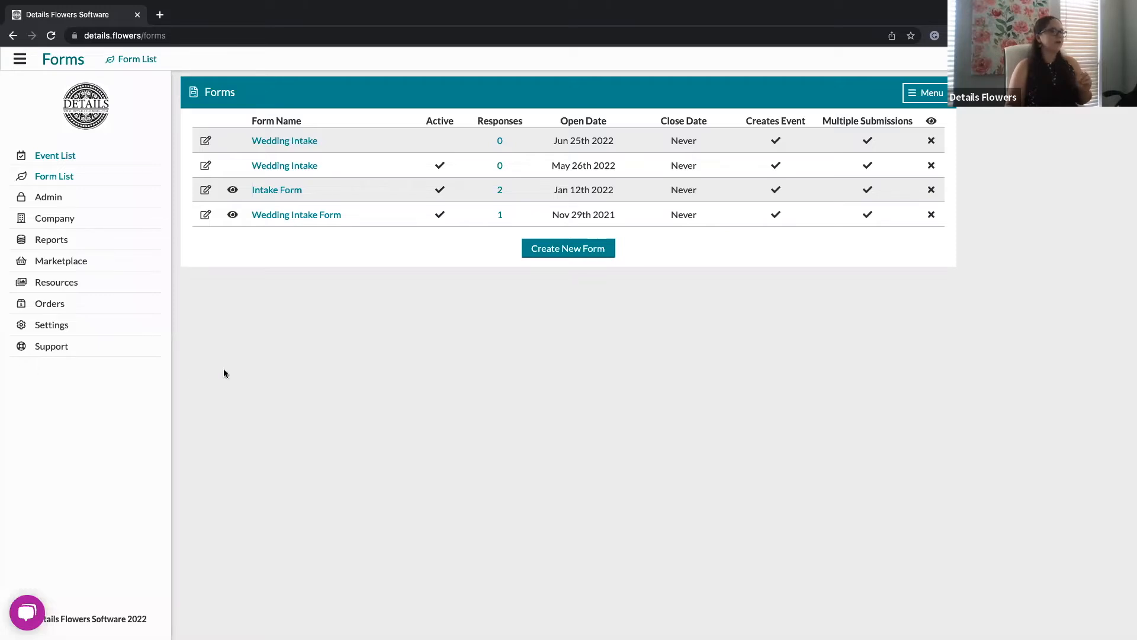
click(55, 157)
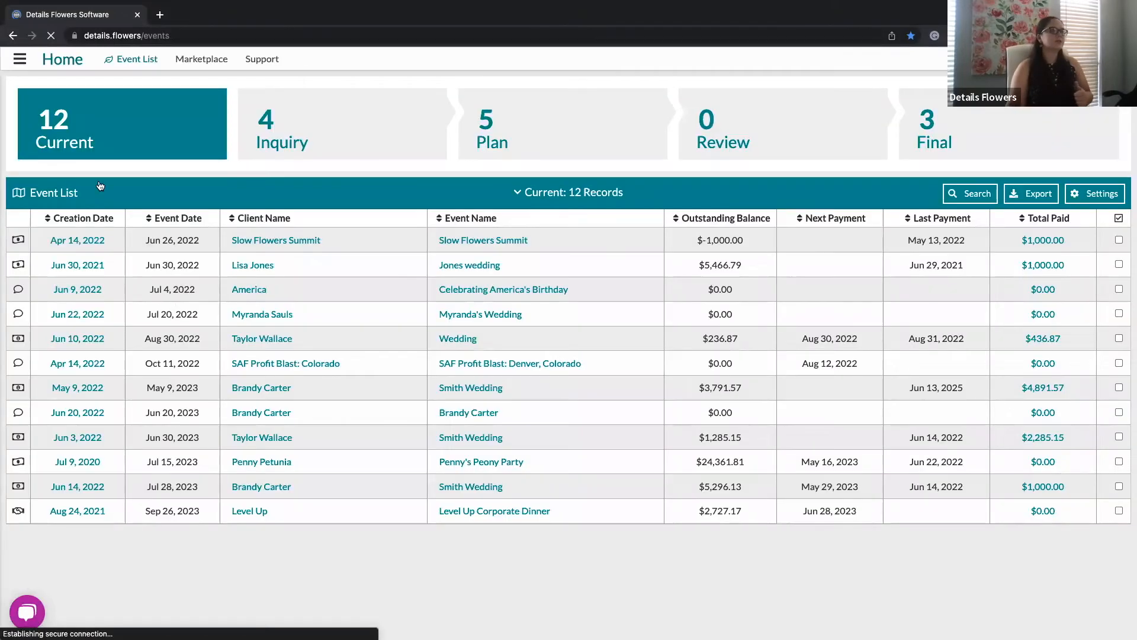
click(18, 61)
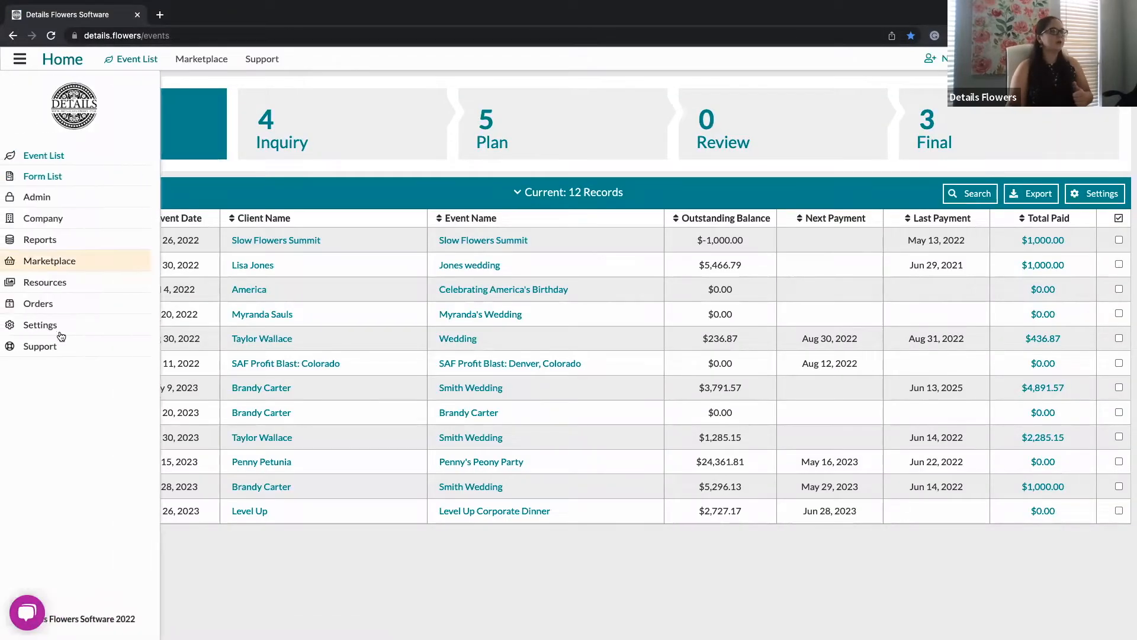
click(59, 288)
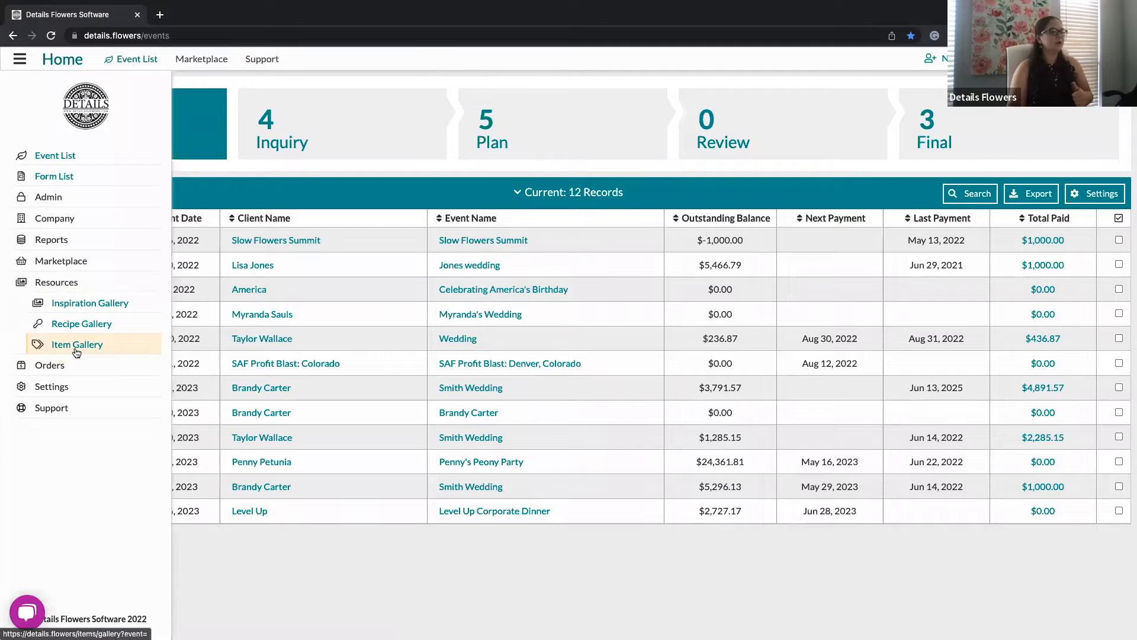
click(77, 348)
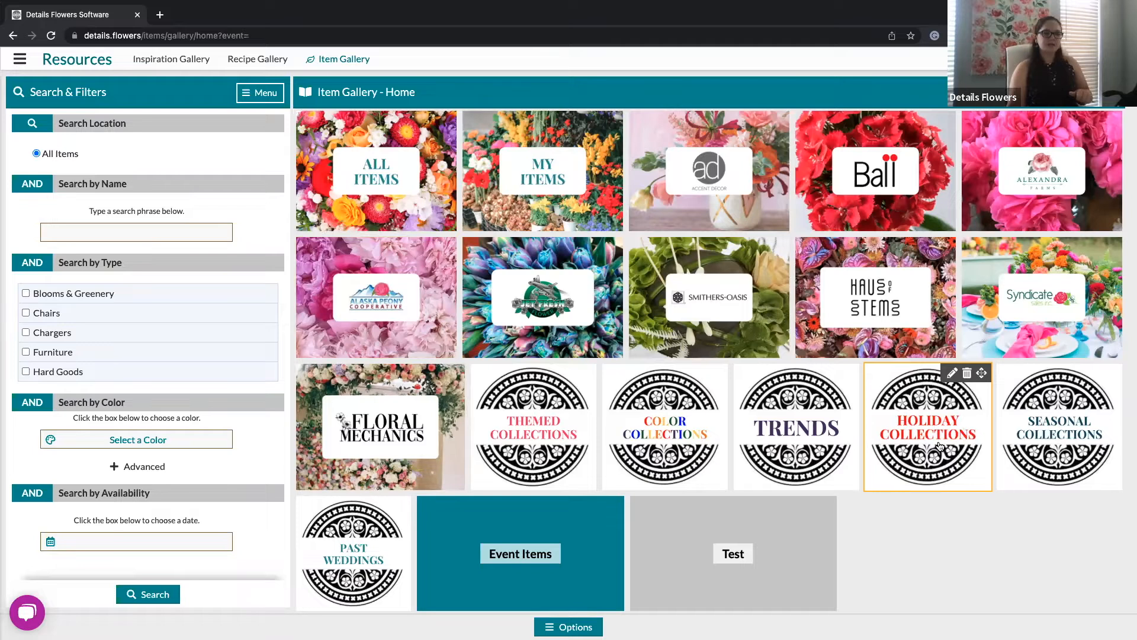
Step: Delete the Test collection from the Item Gallery home and confirm the deletion
scroll(875, 494, down, 1)
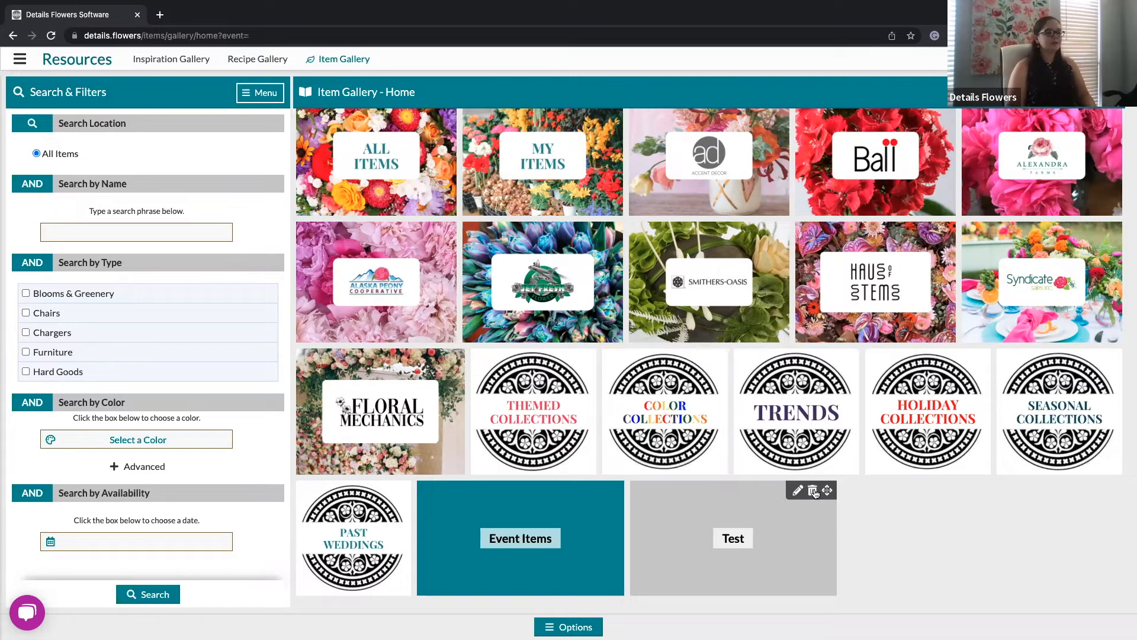
click(814, 491)
click(547, 390)
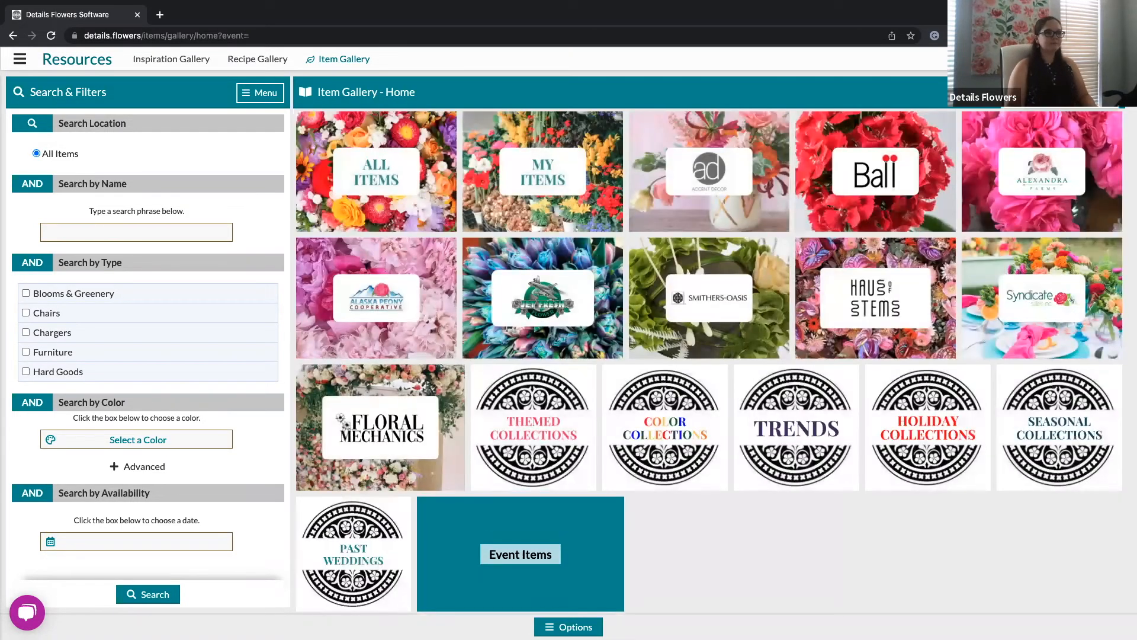
Step: Start a new Item Gallery collection titled "Rentals" with its title shown and the short description left empty
click(1095, 93)
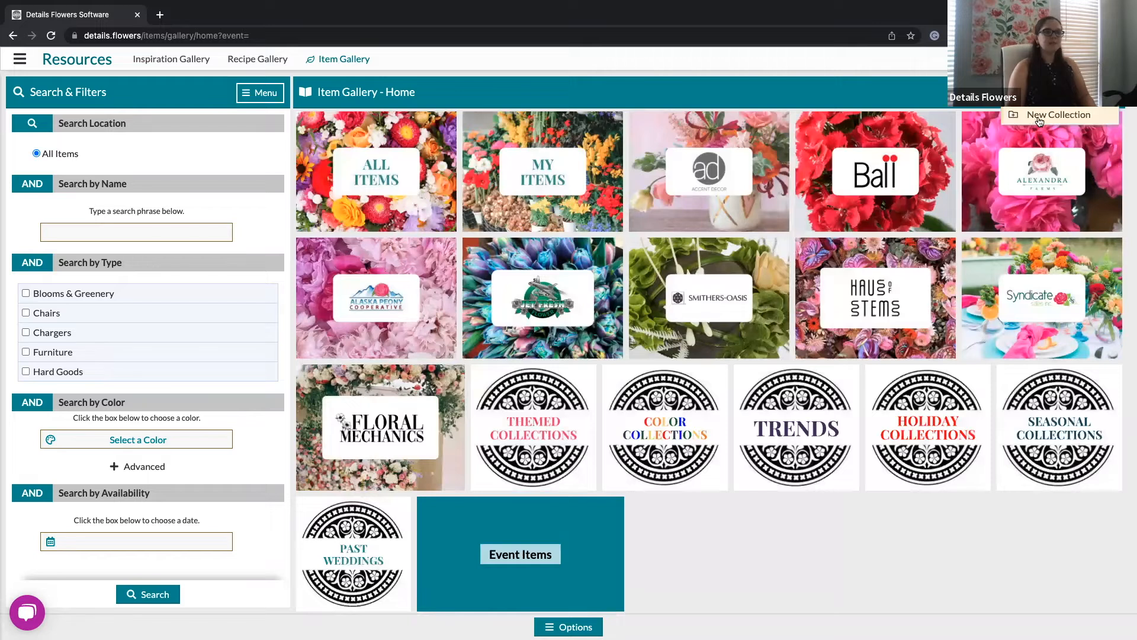
click(1074, 117)
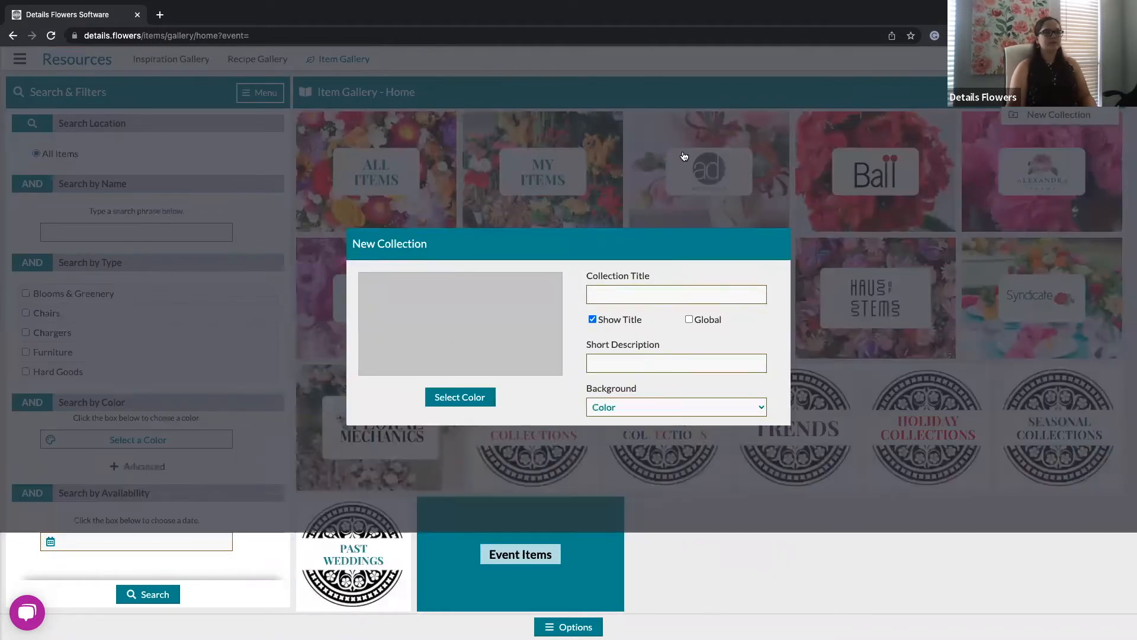
click(680, 296)
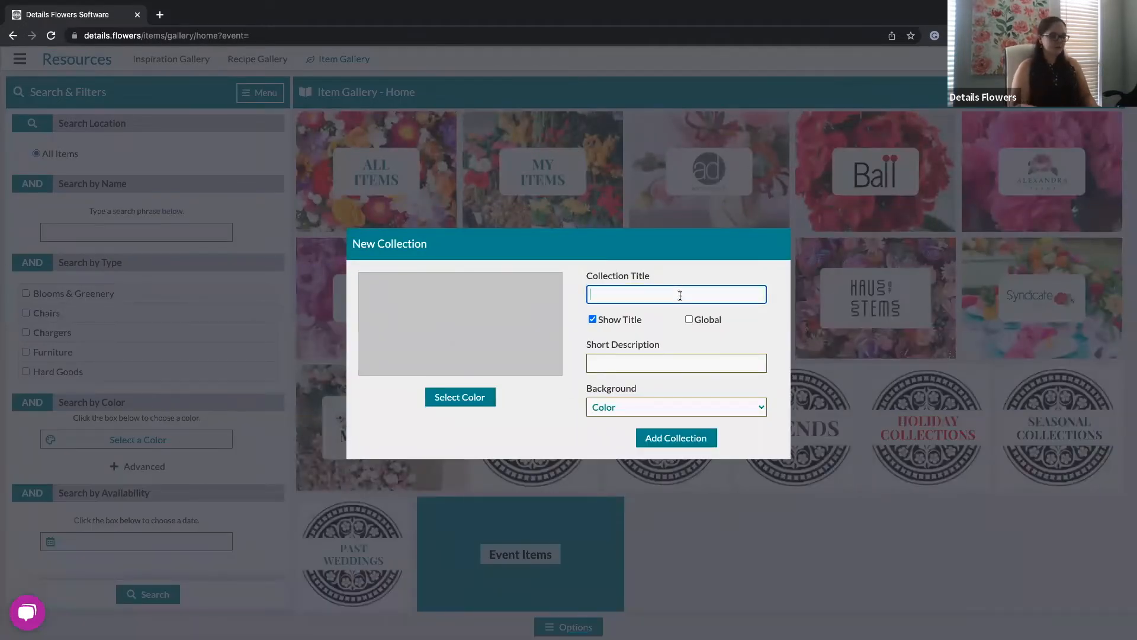
text(Rentals)
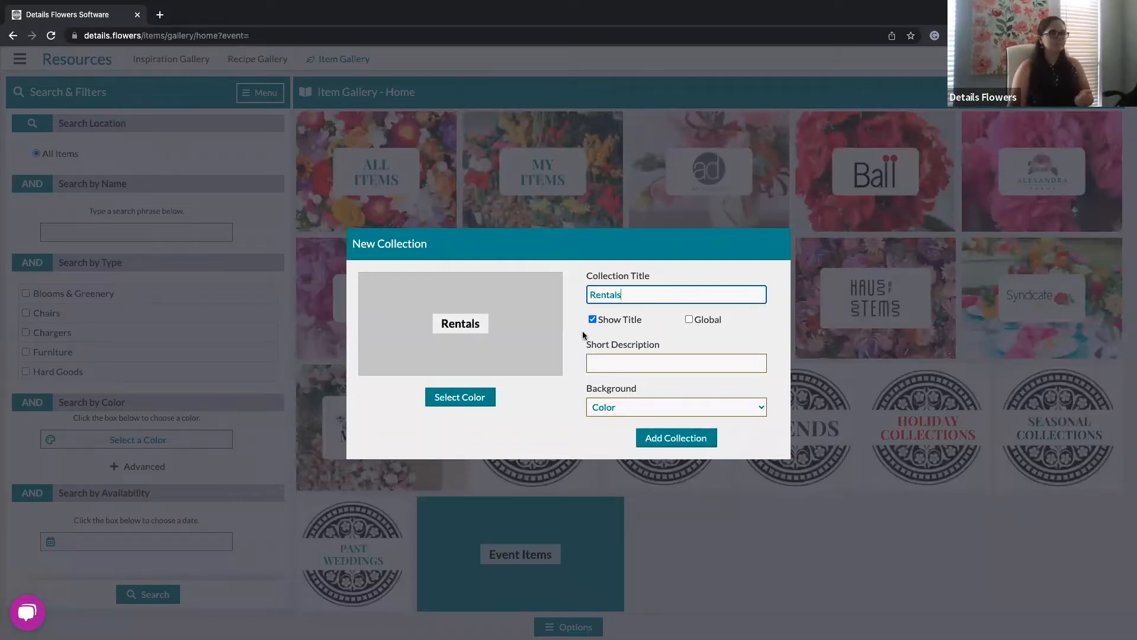
click(610, 361)
click(610, 362)
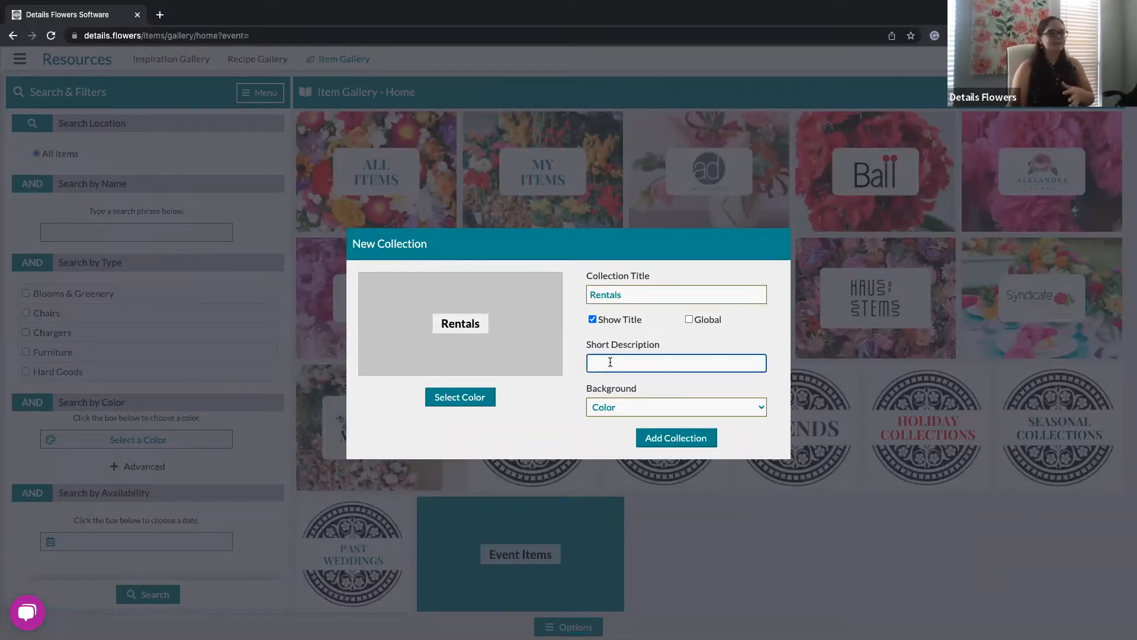
Step: Keep the Rentals collection's background type as Color, choose a muted teal for it, and add the collection
click(613, 407)
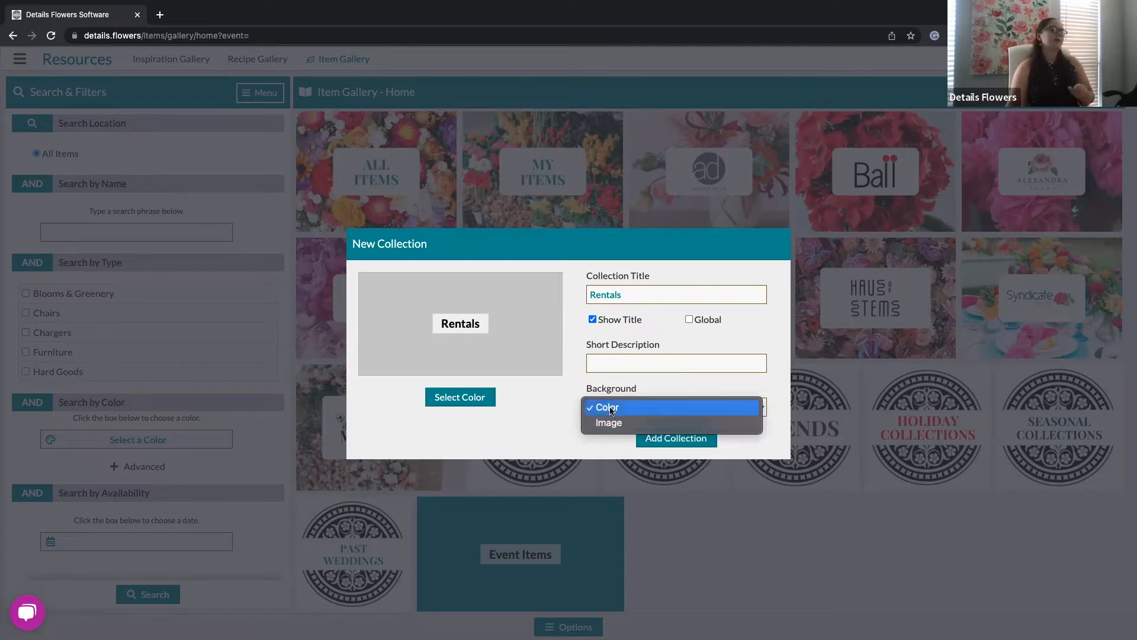
click(610, 407)
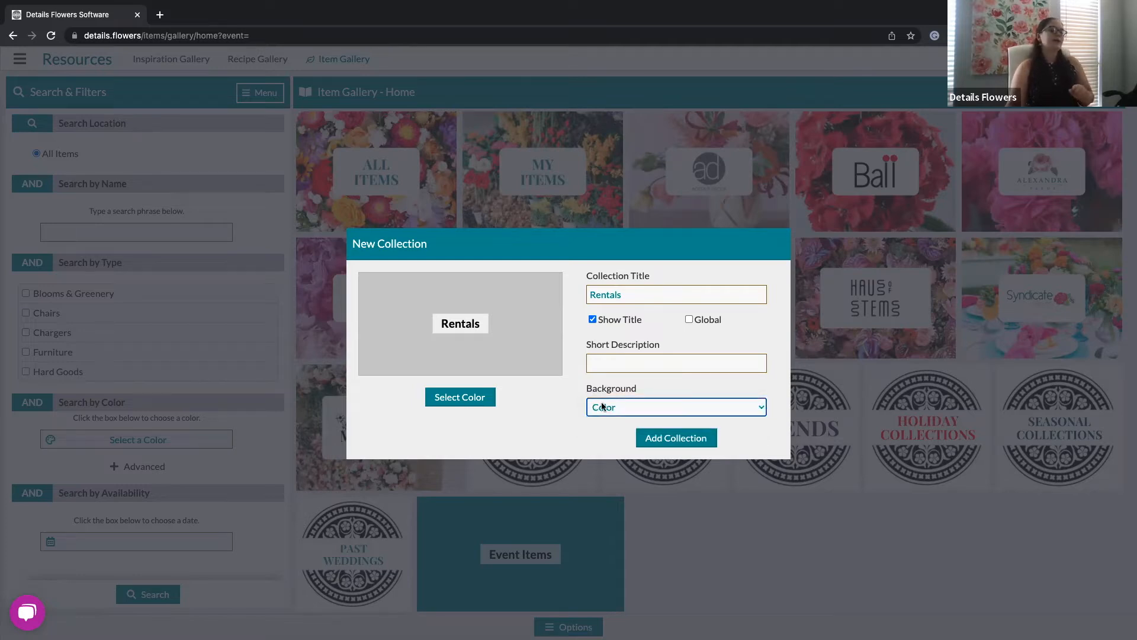
click(462, 397)
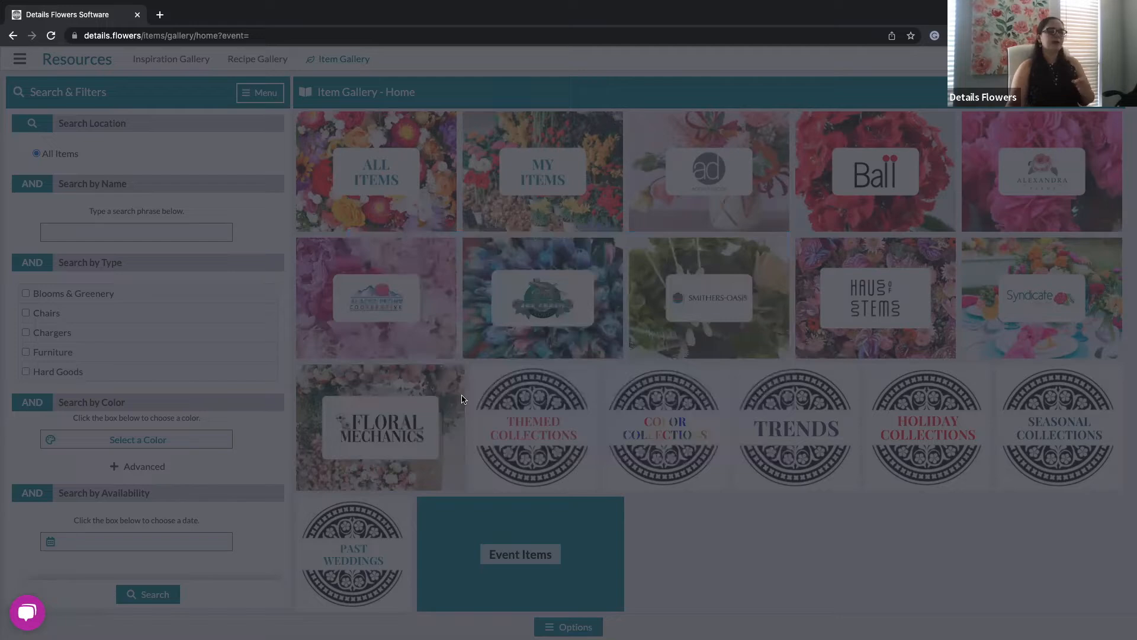
drag(476, 337, 557, 358)
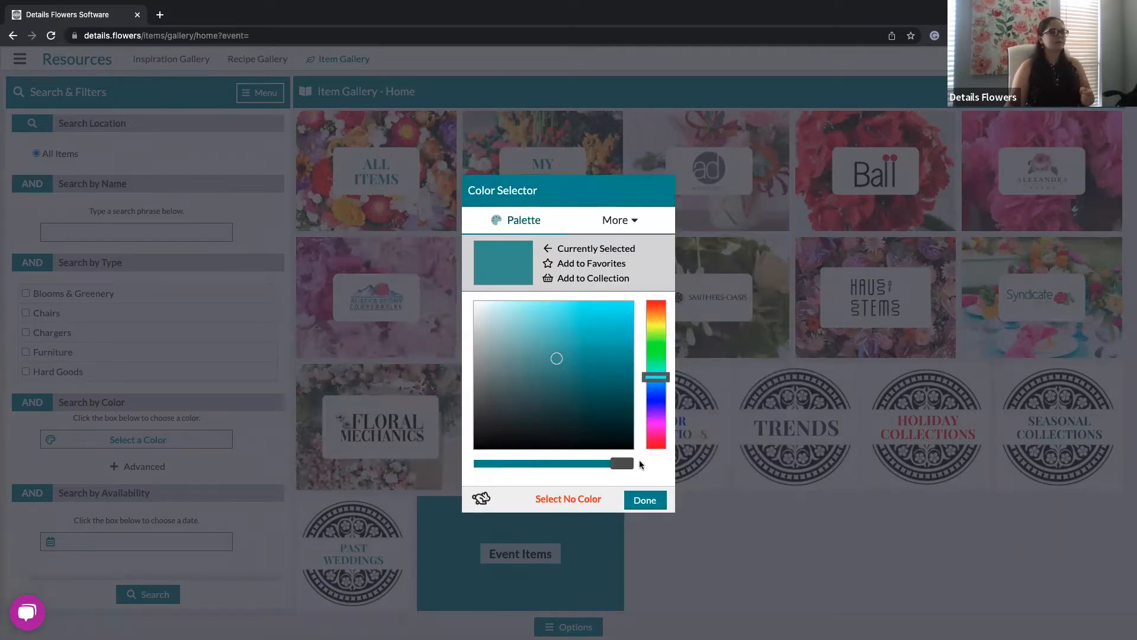
click(646, 501)
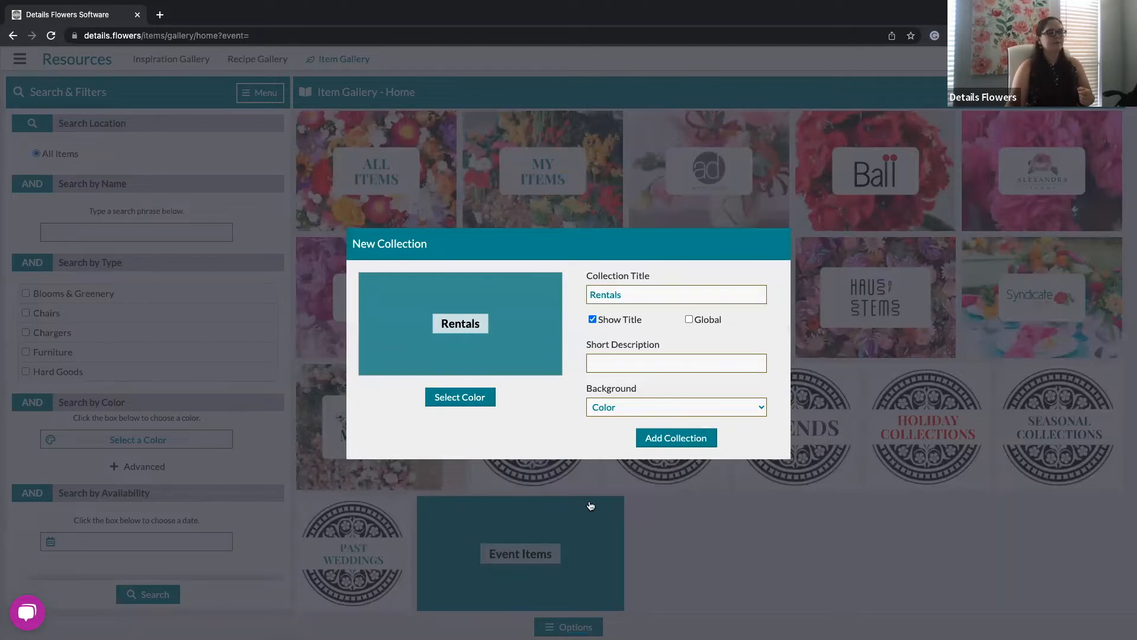
click(678, 443)
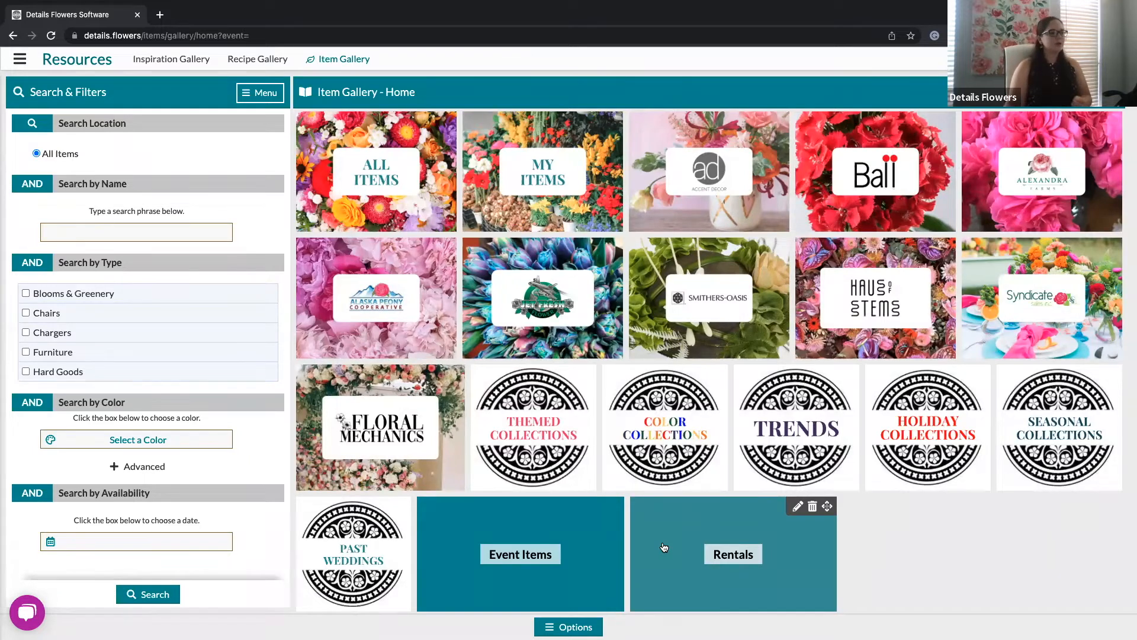
Step: Open the Red Collection within the Color Collections and browse its items
click(677, 442)
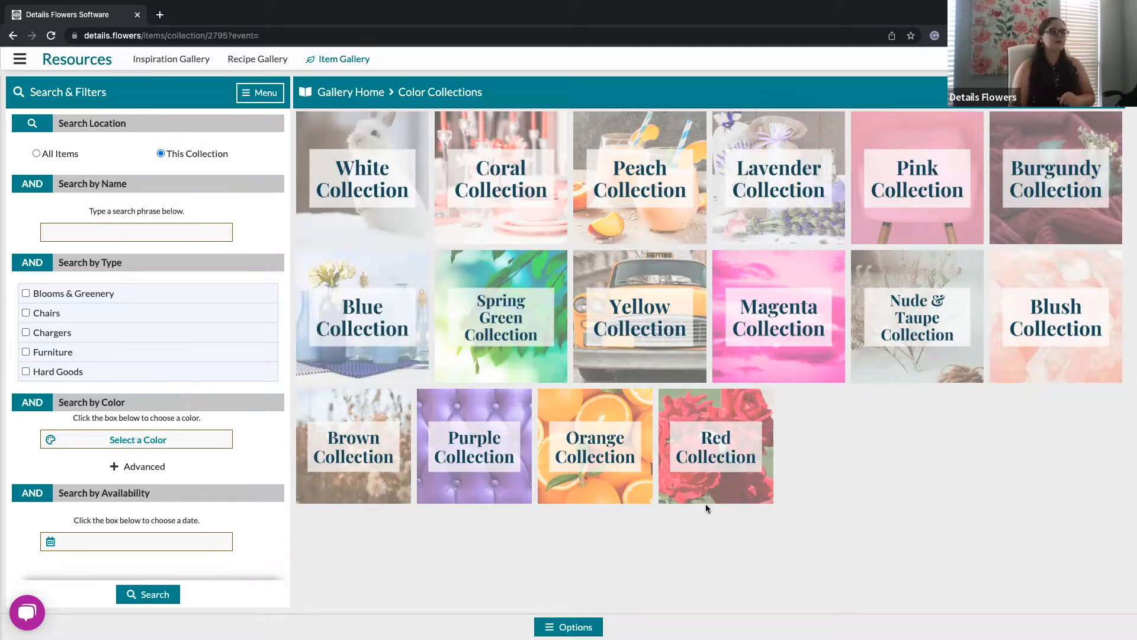
click(708, 484)
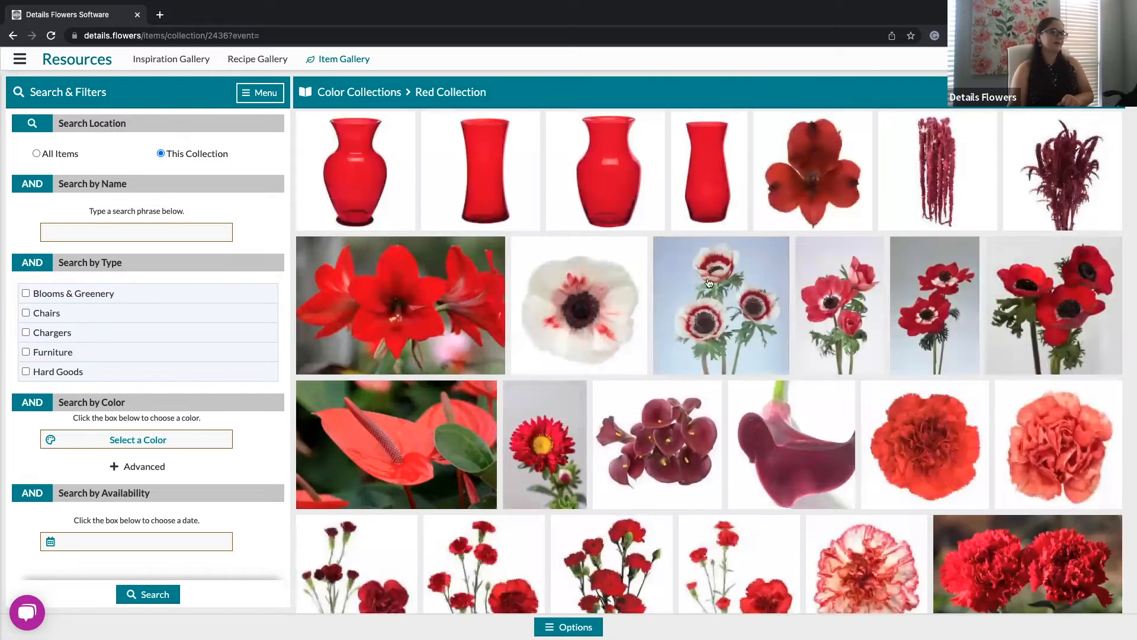
mouse_move(783, 325)
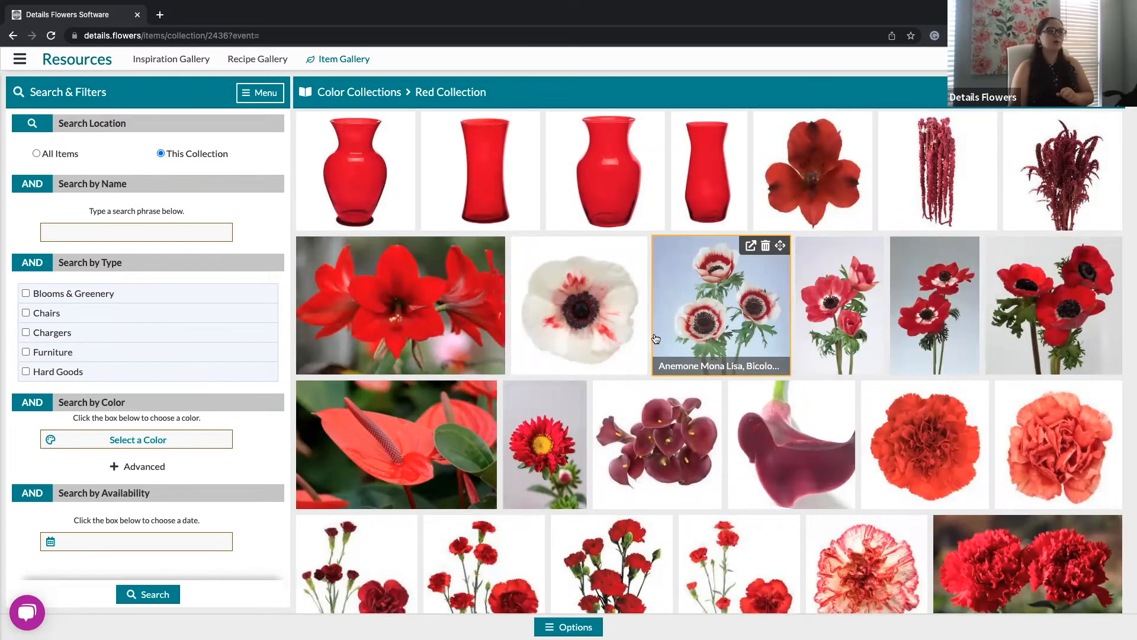
scroll(656, 338, down, 9)
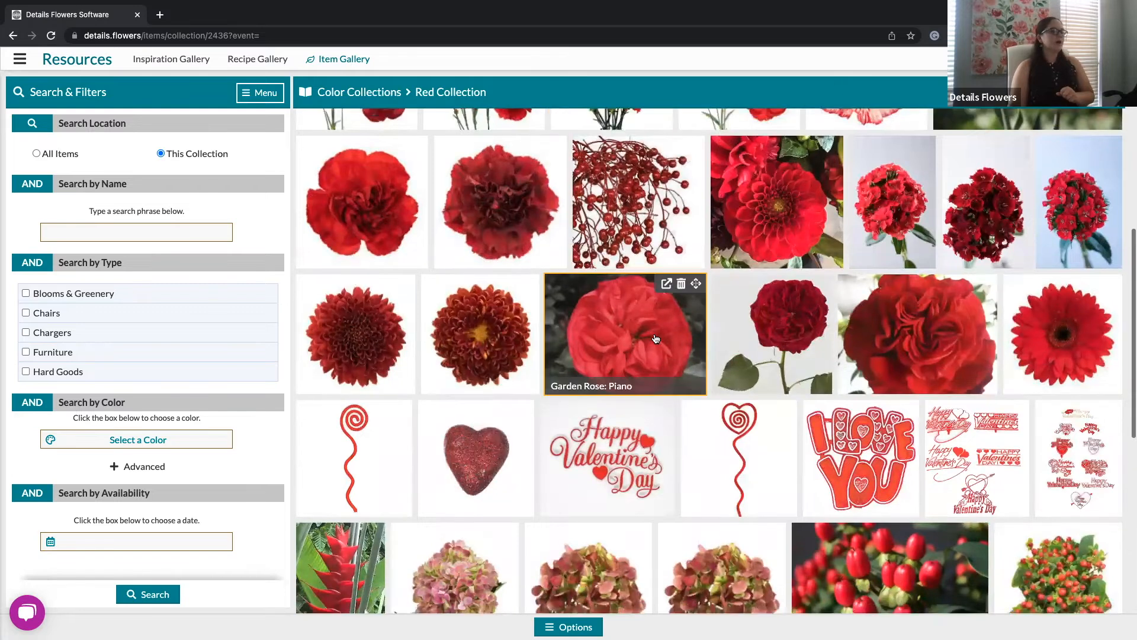
Step: Look through the remaining items of the Red Collection and return through Color Collections to the Item Gallery home
scroll(656, 338, down, 7)
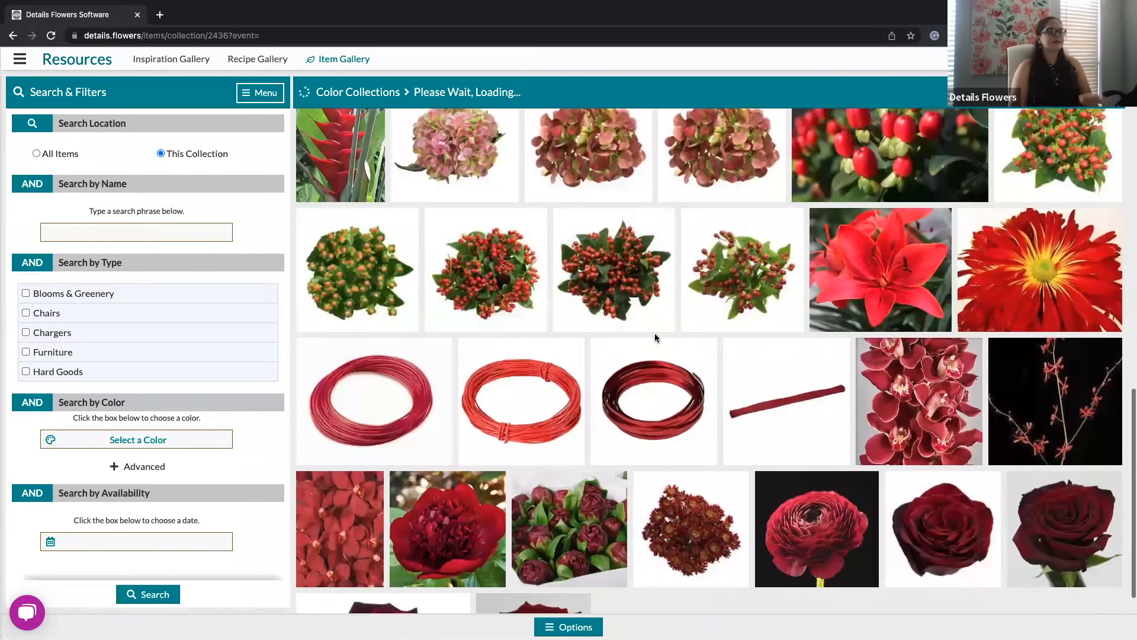
scroll(655, 337, down, 2)
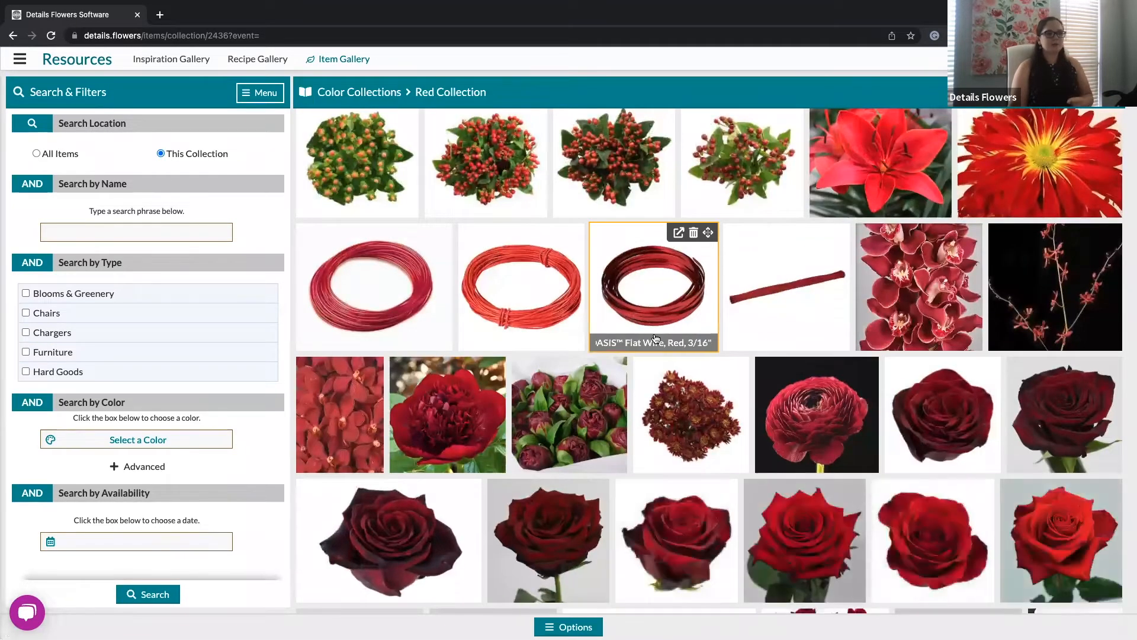
scroll(656, 338, down, 1)
scroll(656, 338, down, 5)
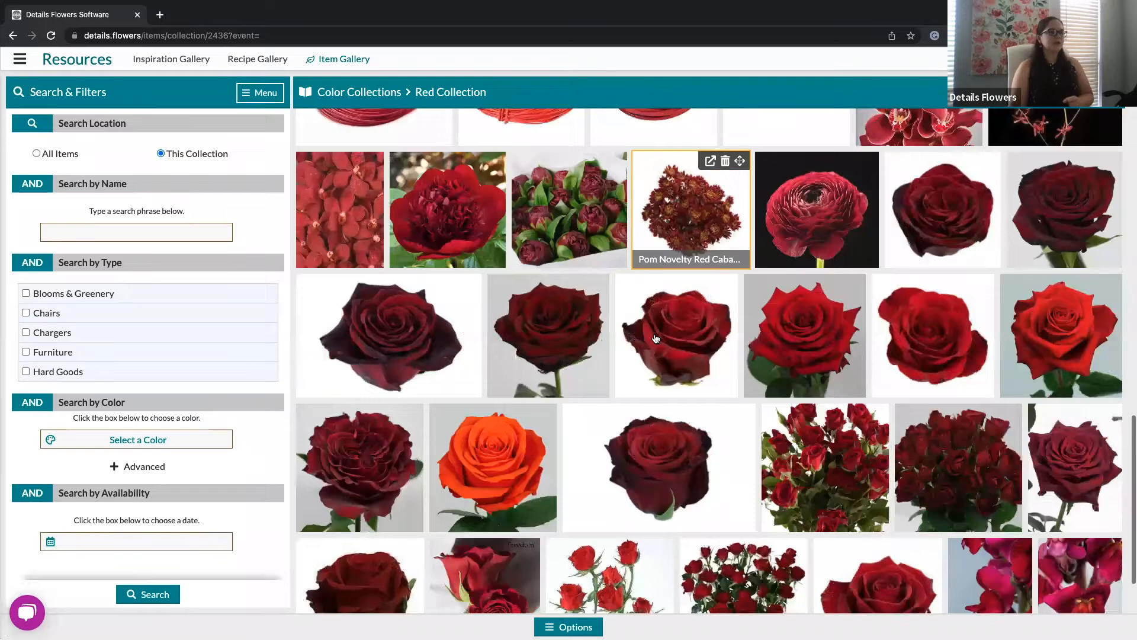
scroll(656, 338, up, 8)
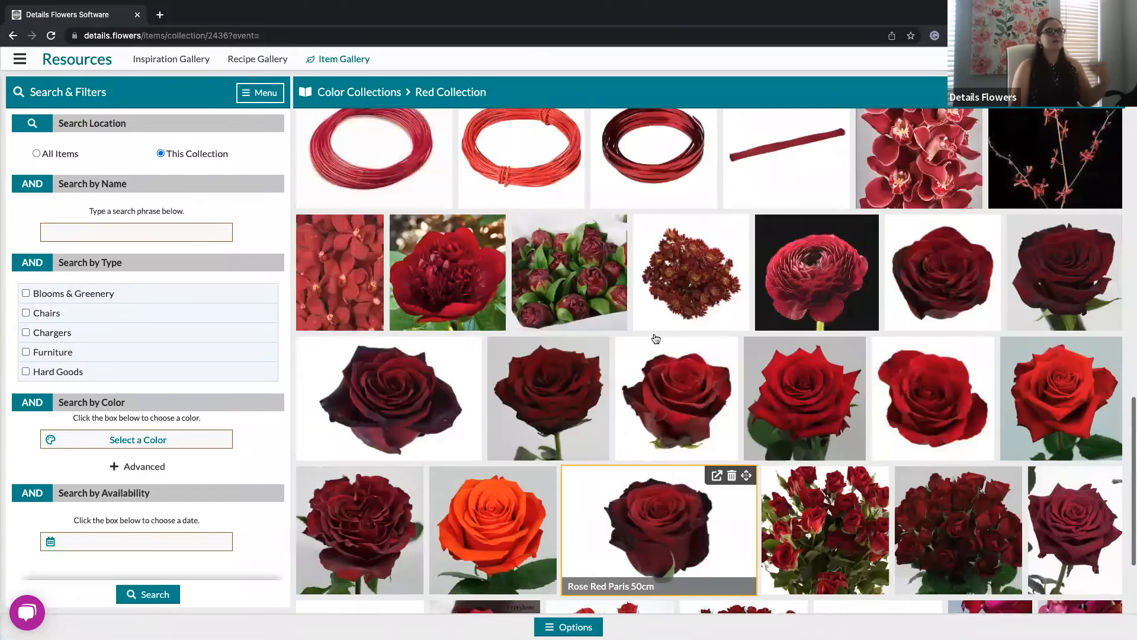
scroll(655, 338, up, 10)
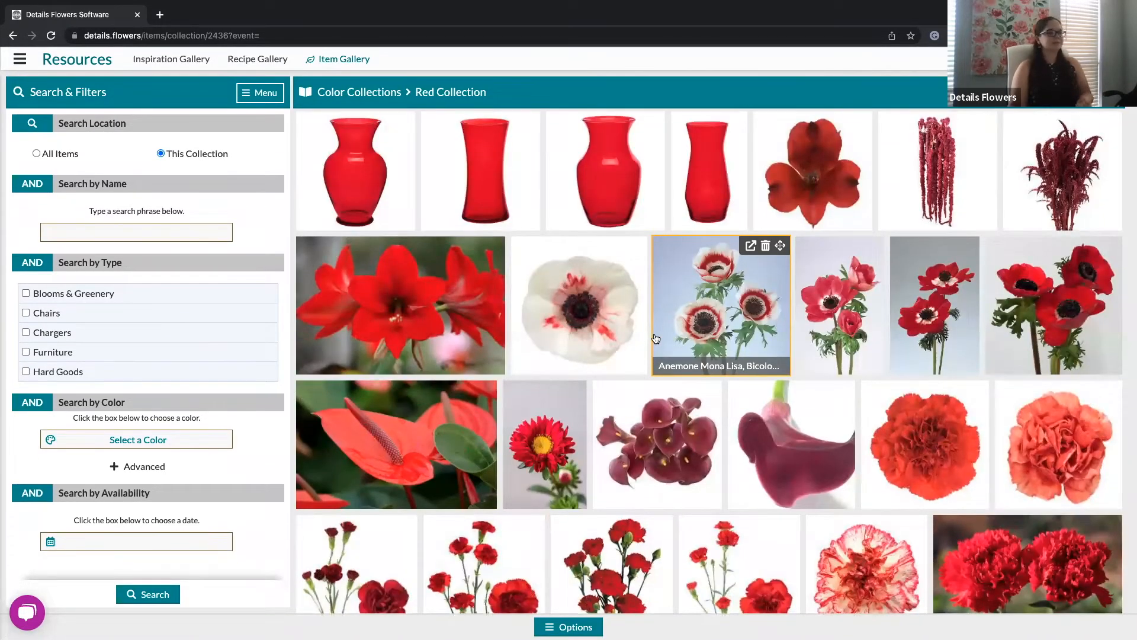
click(375, 95)
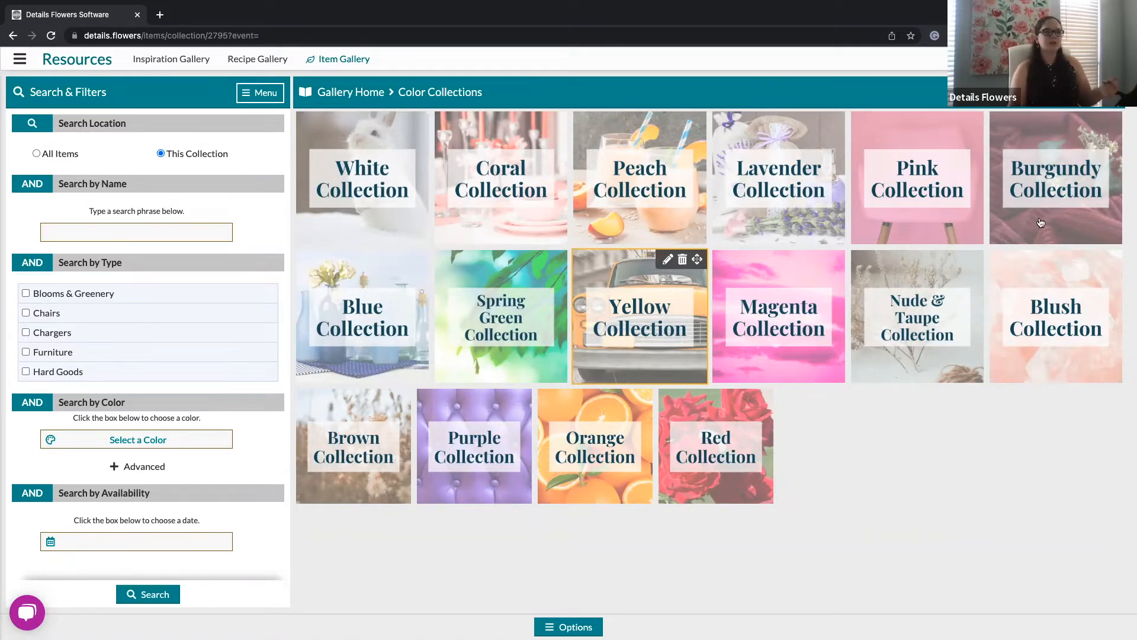
click(1095, 93)
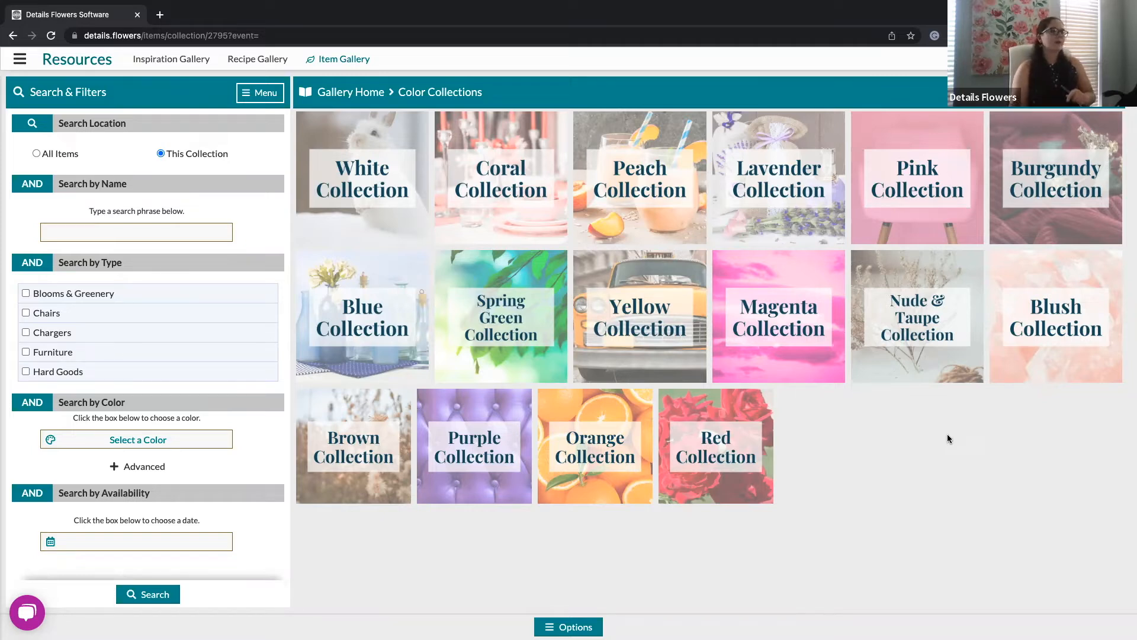
click(363, 96)
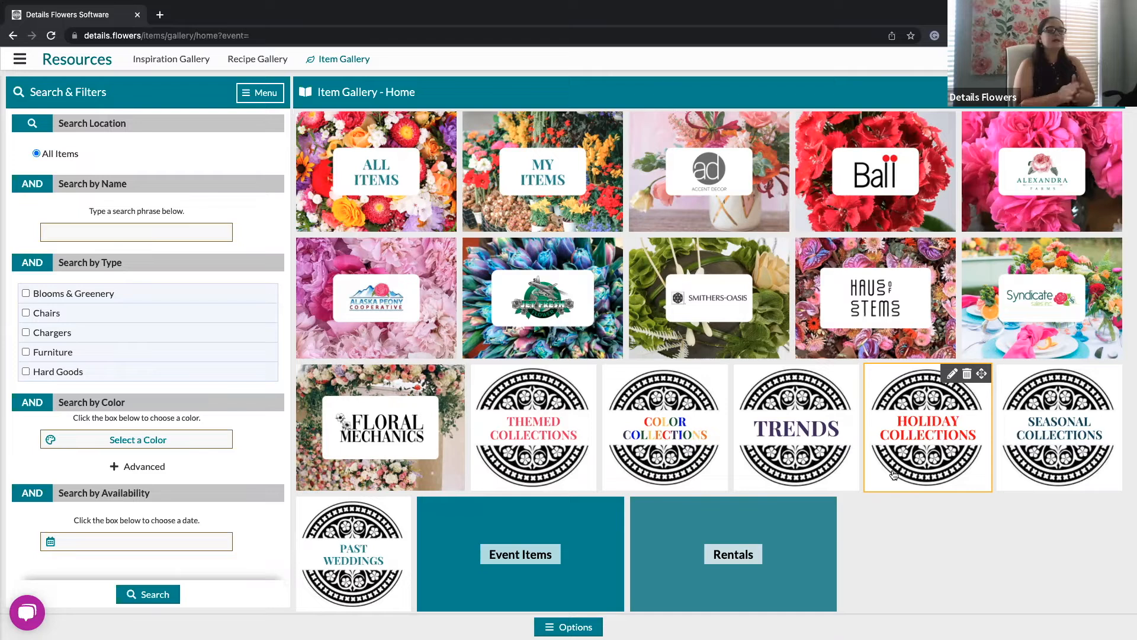
Step: Browse the items in the first couple's 2019 collection under Past Weddings and return to the Item Gallery home
click(359, 560)
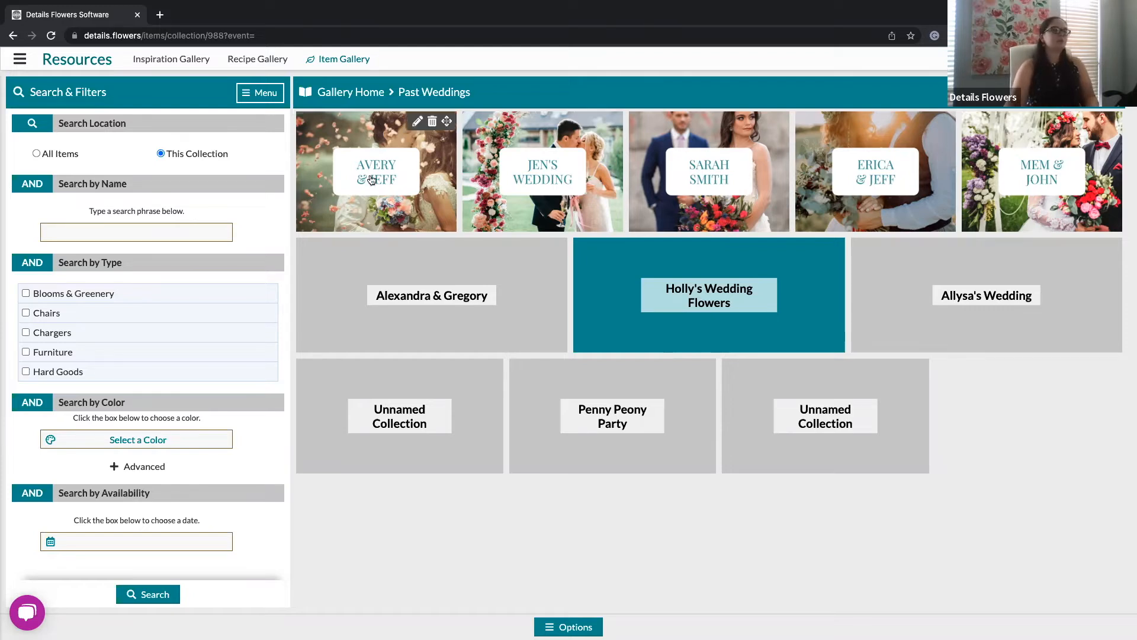
click(397, 180)
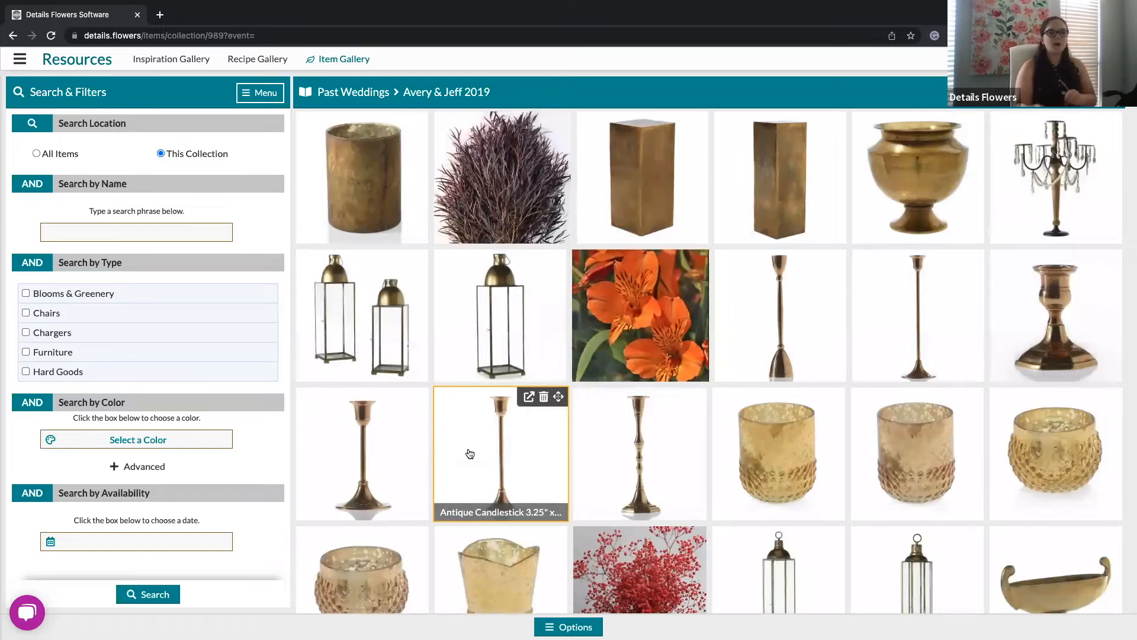
scroll(470, 453, down, 5)
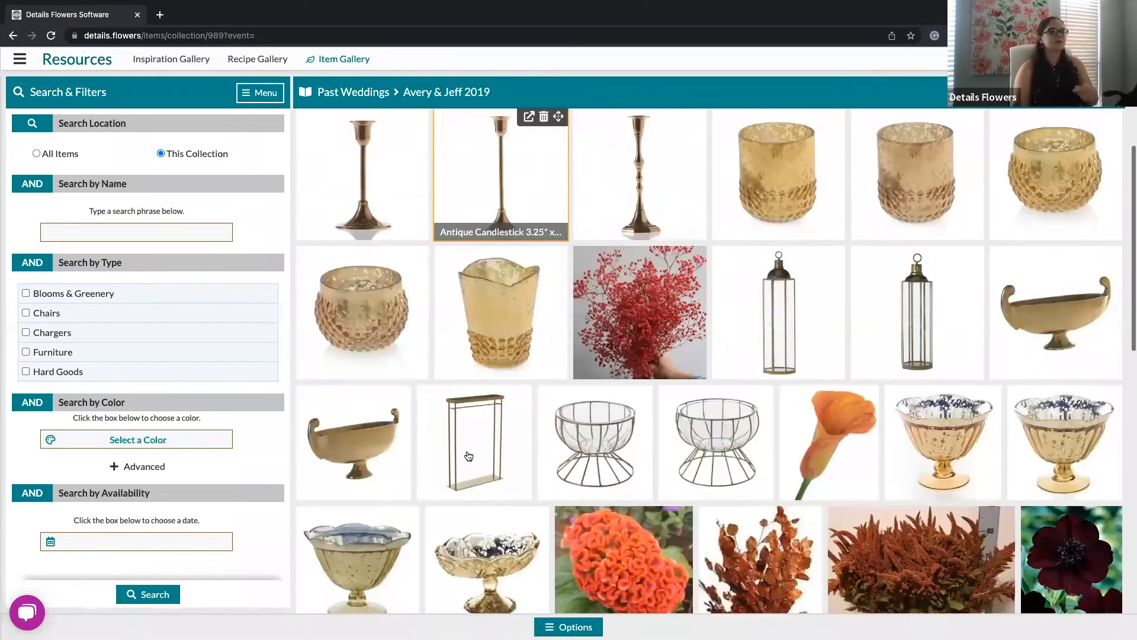
scroll(474, 471, down, 5)
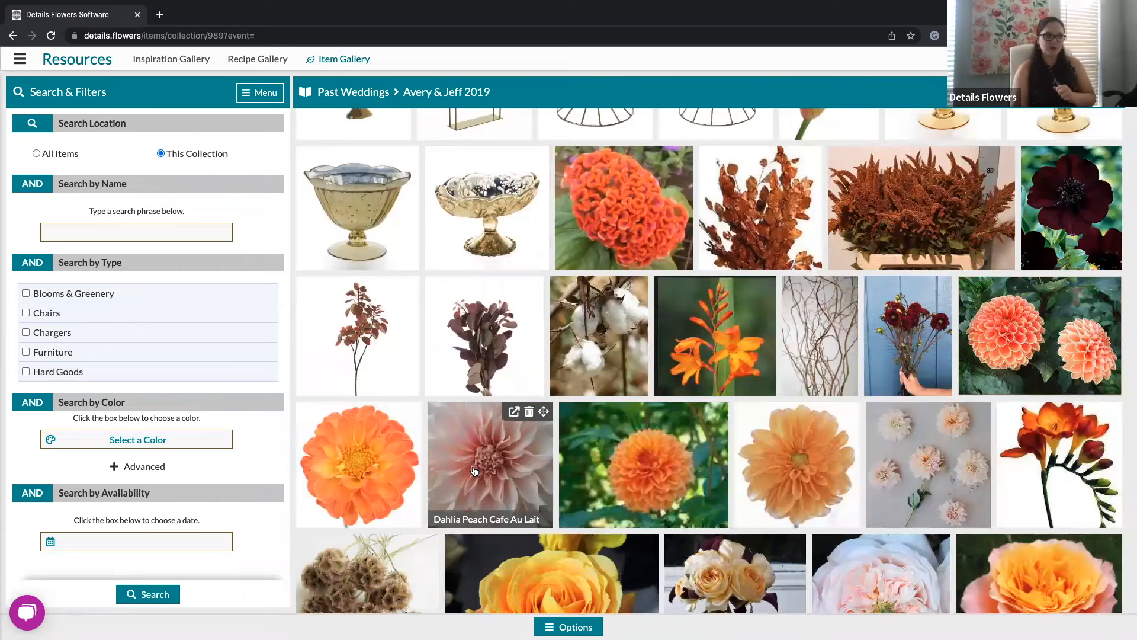
scroll(472, 467, down, 2)
scroll(457, 430, up, 10)
click(335, 97)
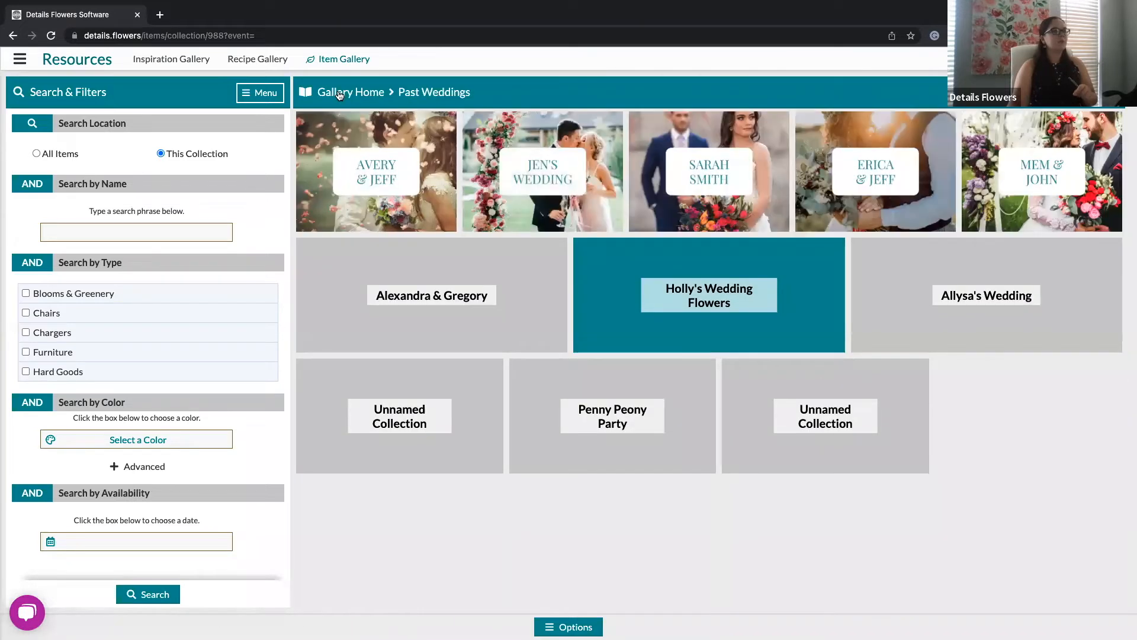
click(340, 94)
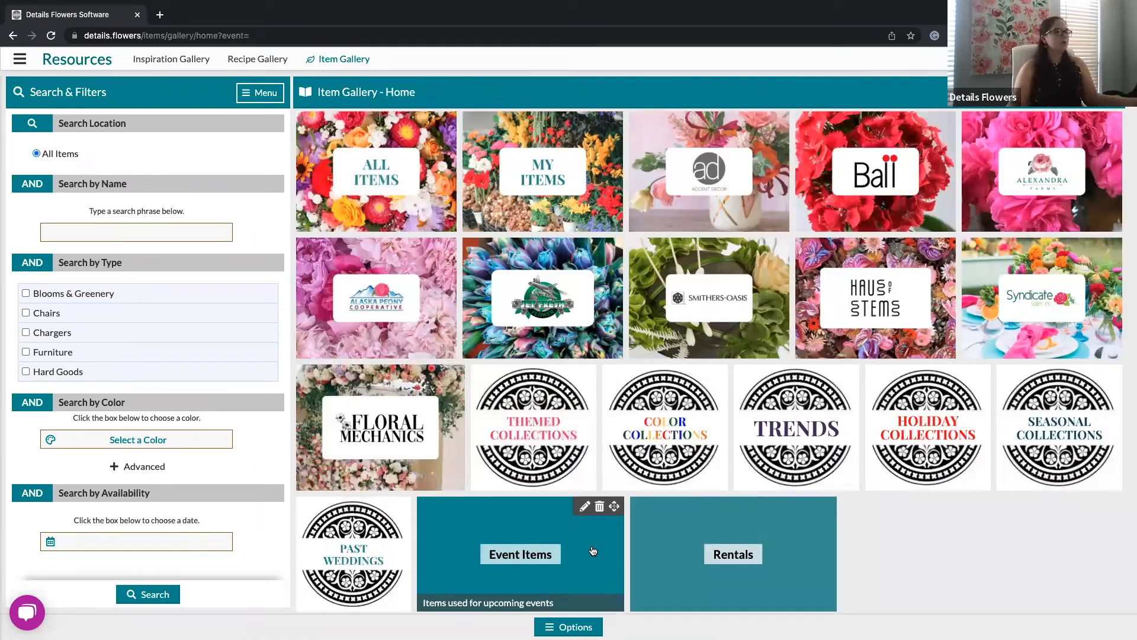
Step: Check the Rentals collection, switch to All Items and turn on Selection Mode
click(733, 555)
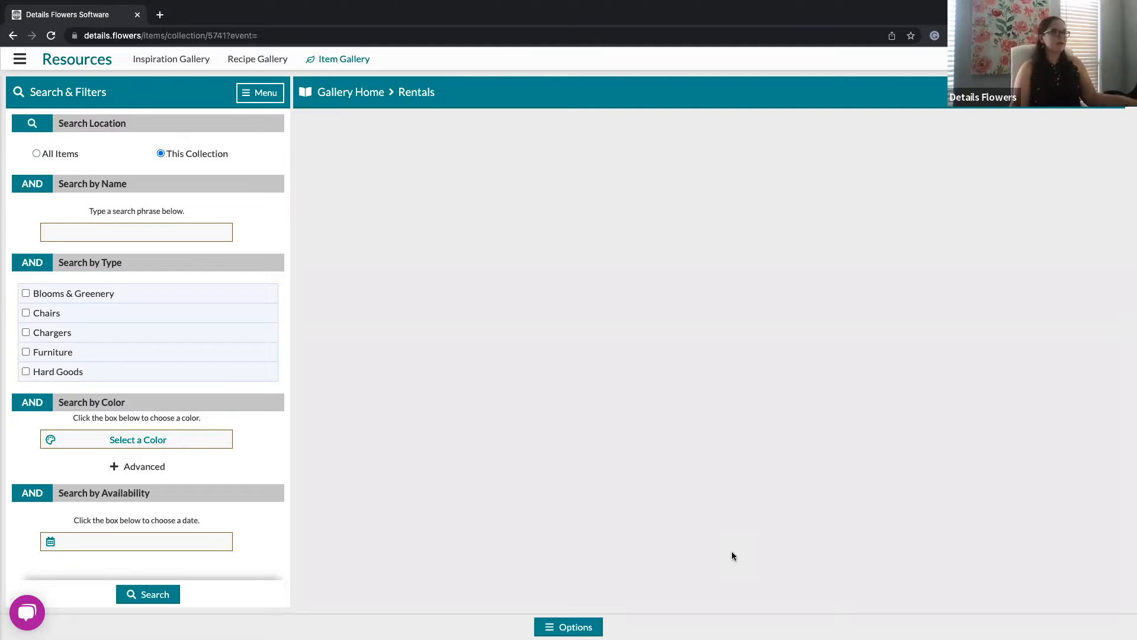
click(309, 93)
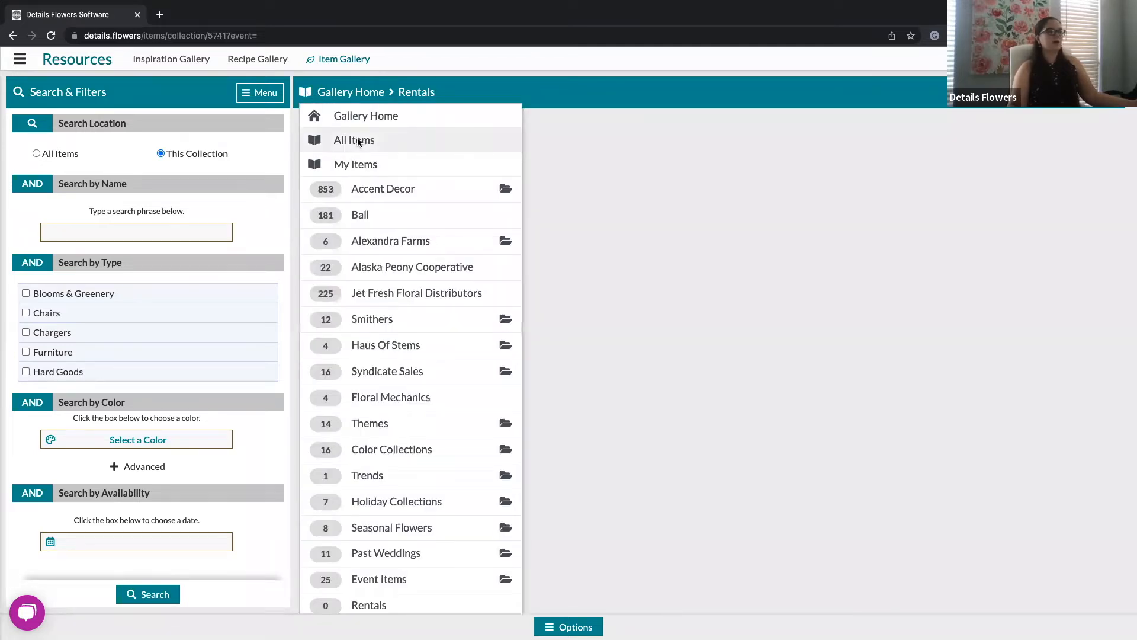
click(359, 142)
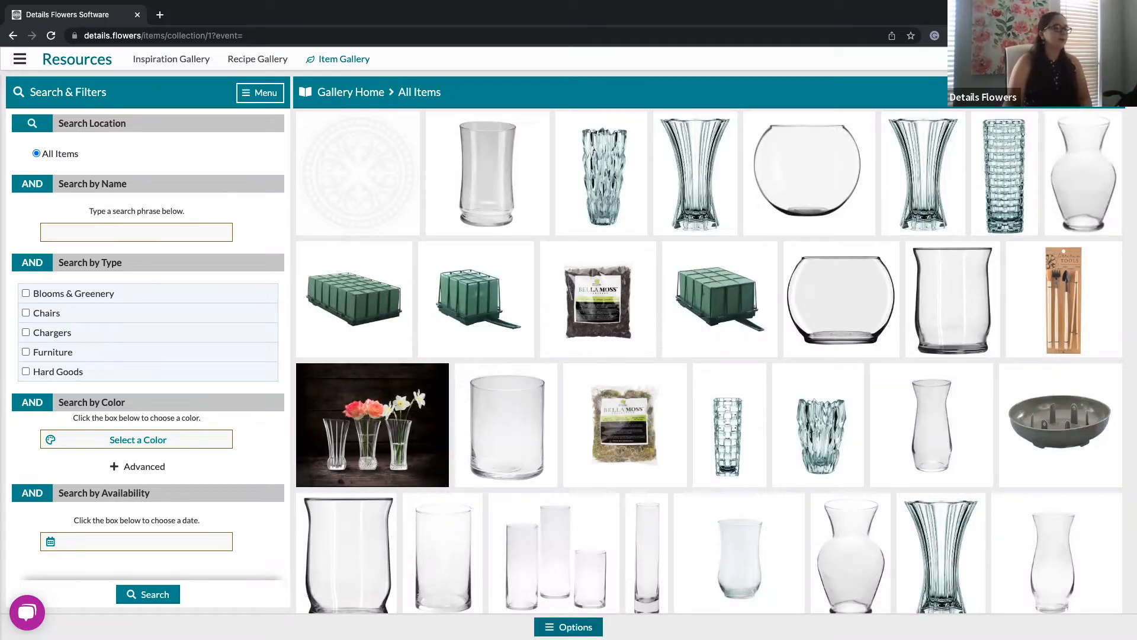
click(568, 626)
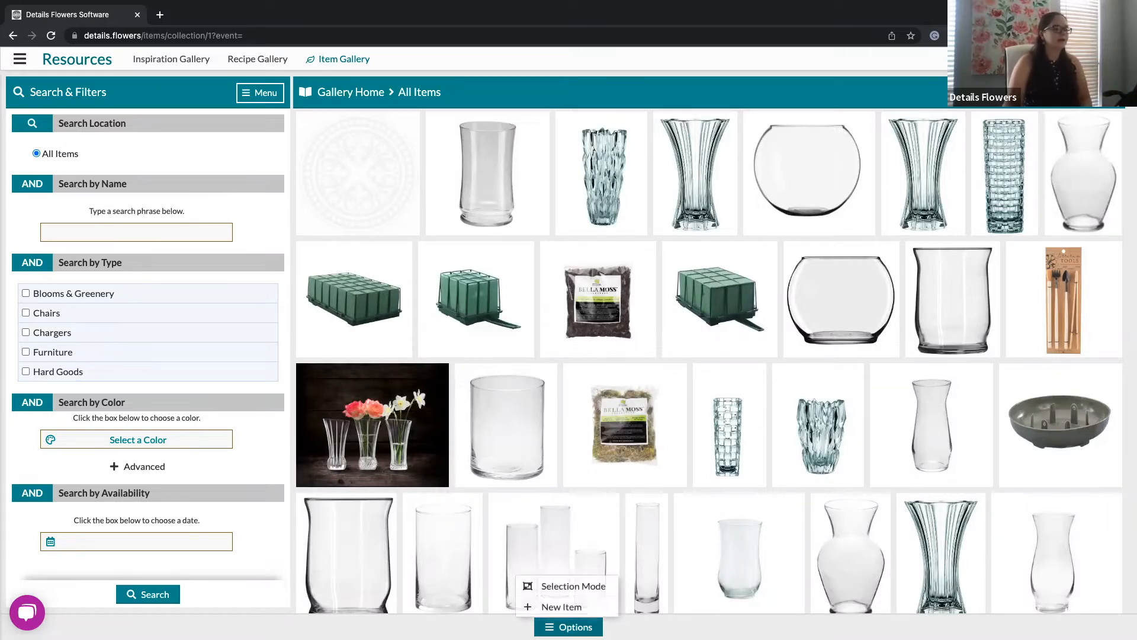
click(584, 589)
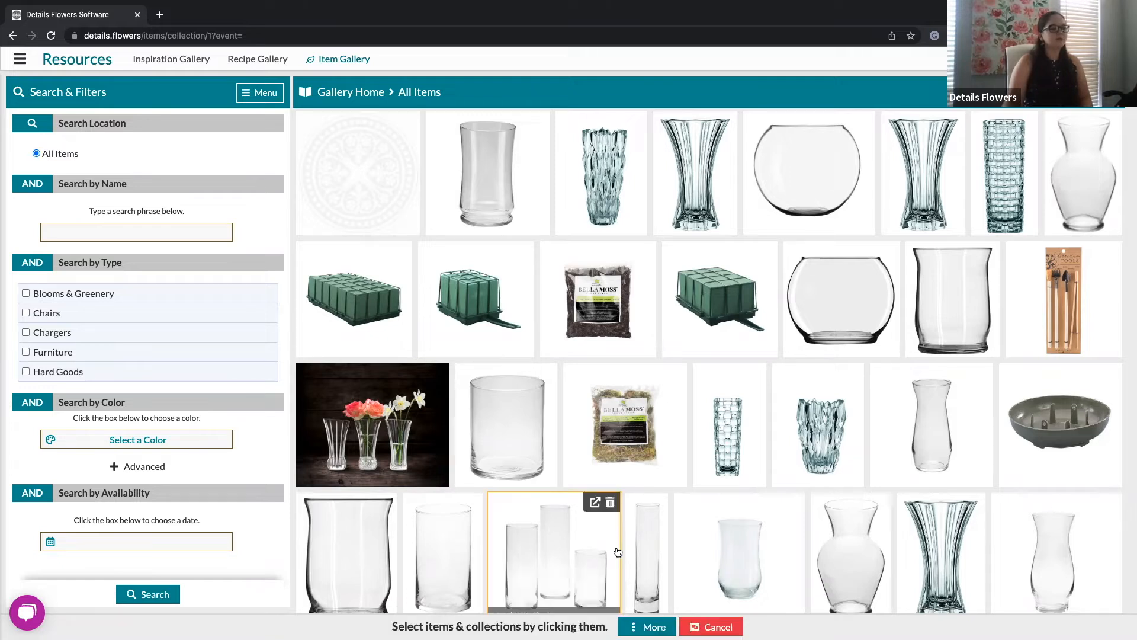
Step: Select 20 glass vases and containers across the first four rows of All Items and copy them to the clipboard
click(482, 187)
click(648, 178)
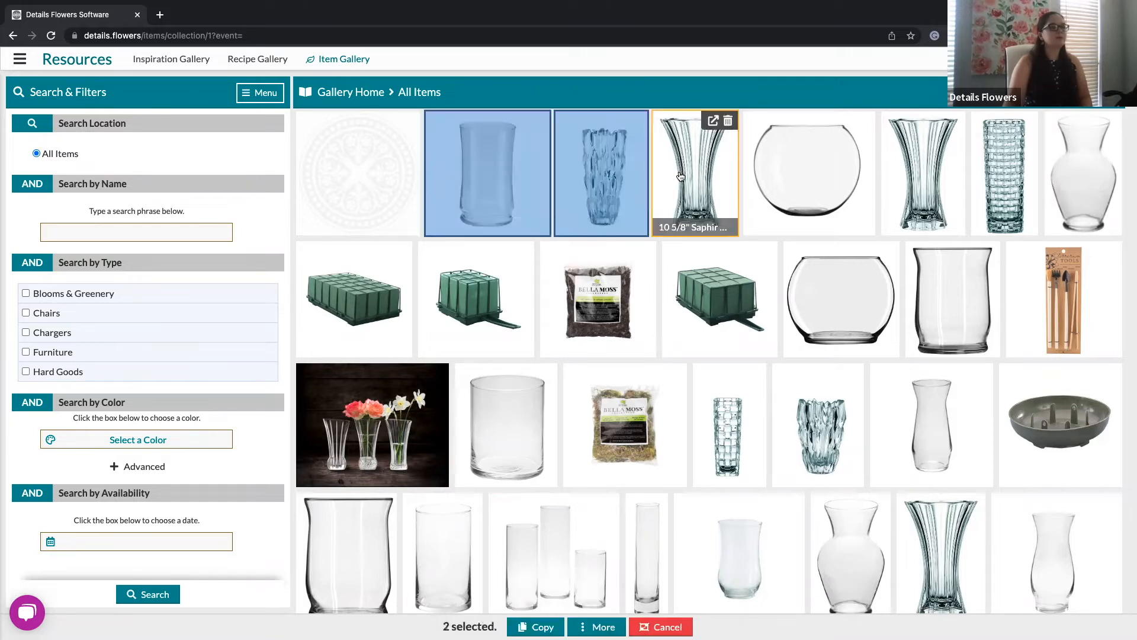
click(682, 178)
click(790, 191)
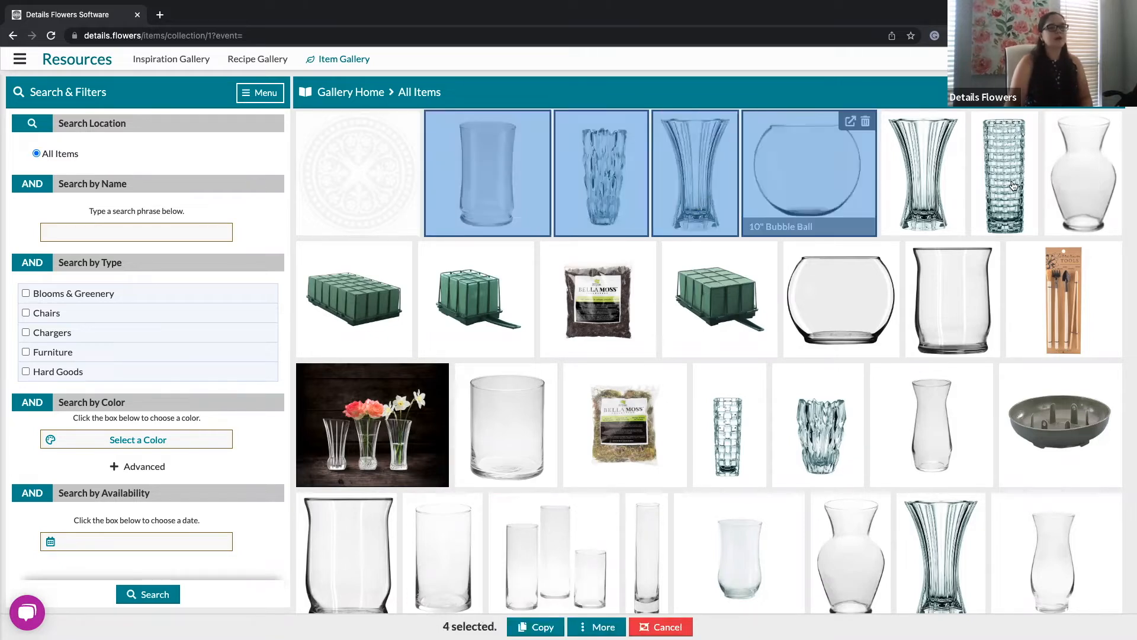
click(922, 187)
click(1014, 186)
click(1073, 187)
click(844, 288)
click(966, 290)
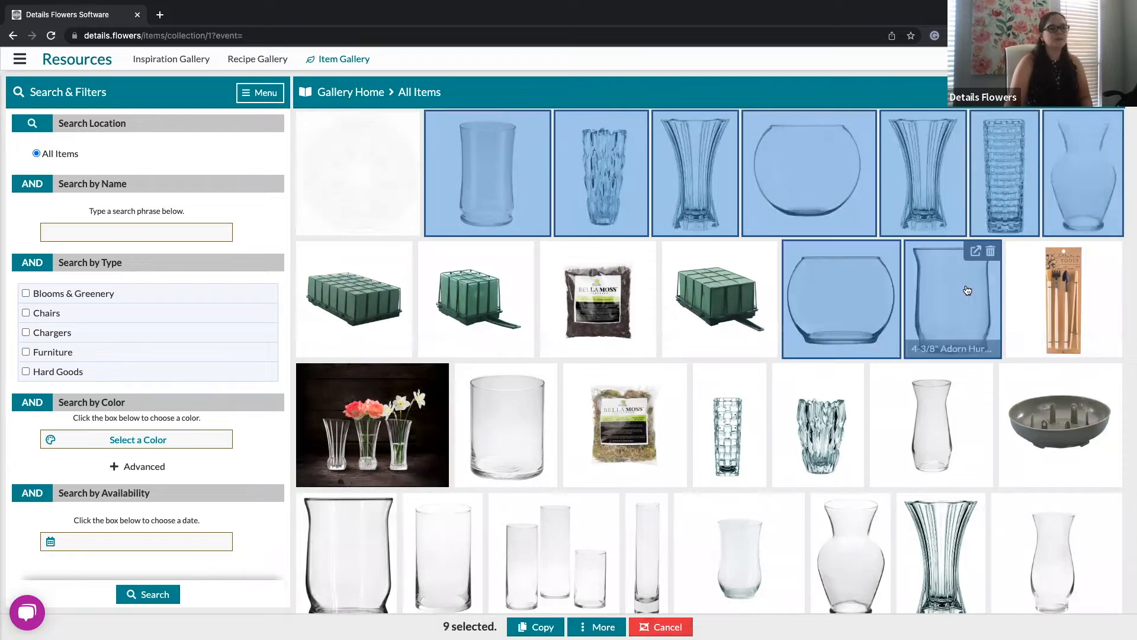
click(728, 460)
click(820, 426)
click(931, 426)
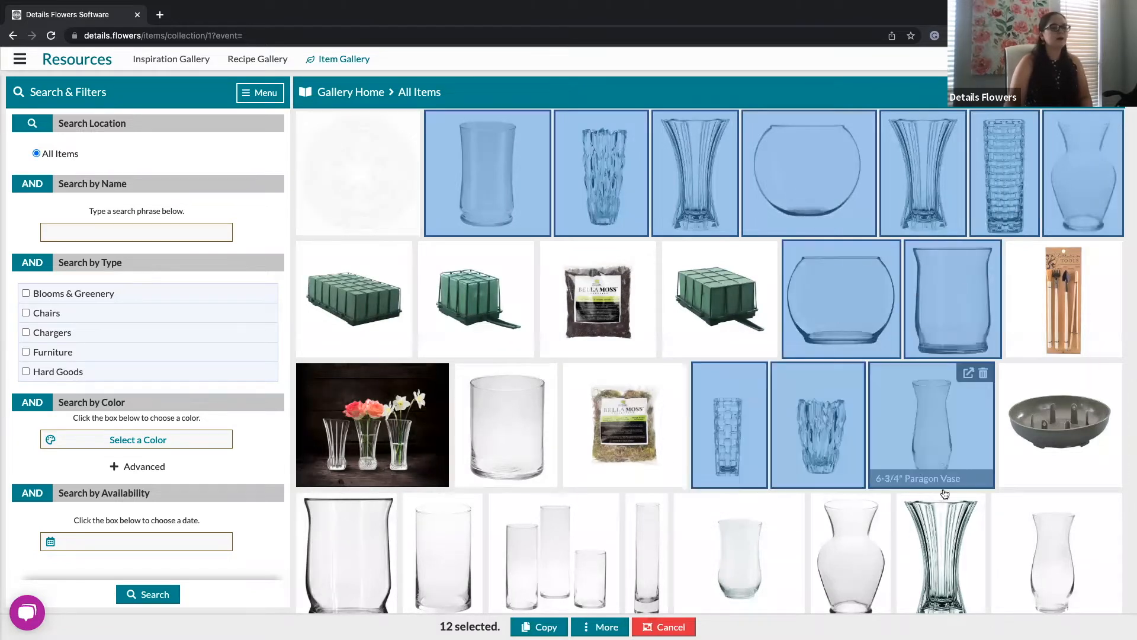
click(941, 551)
click(1057, 551)
click(850, 550)
click(739, 551)
click(641, 545)
click(518, 543)
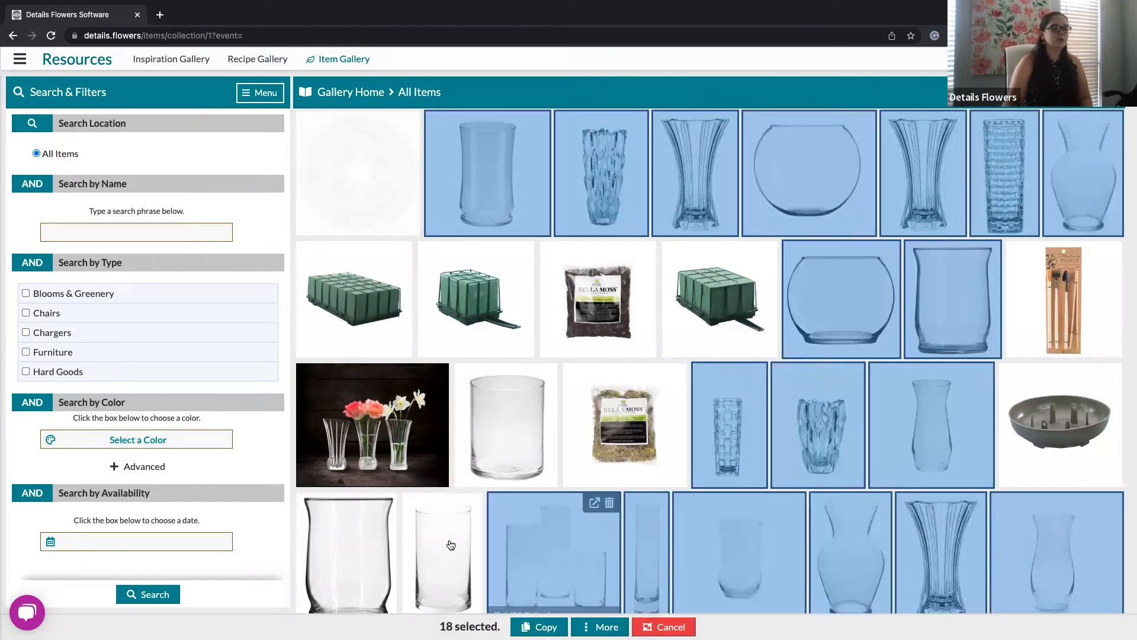
click(452, 545)
click(386, 548)
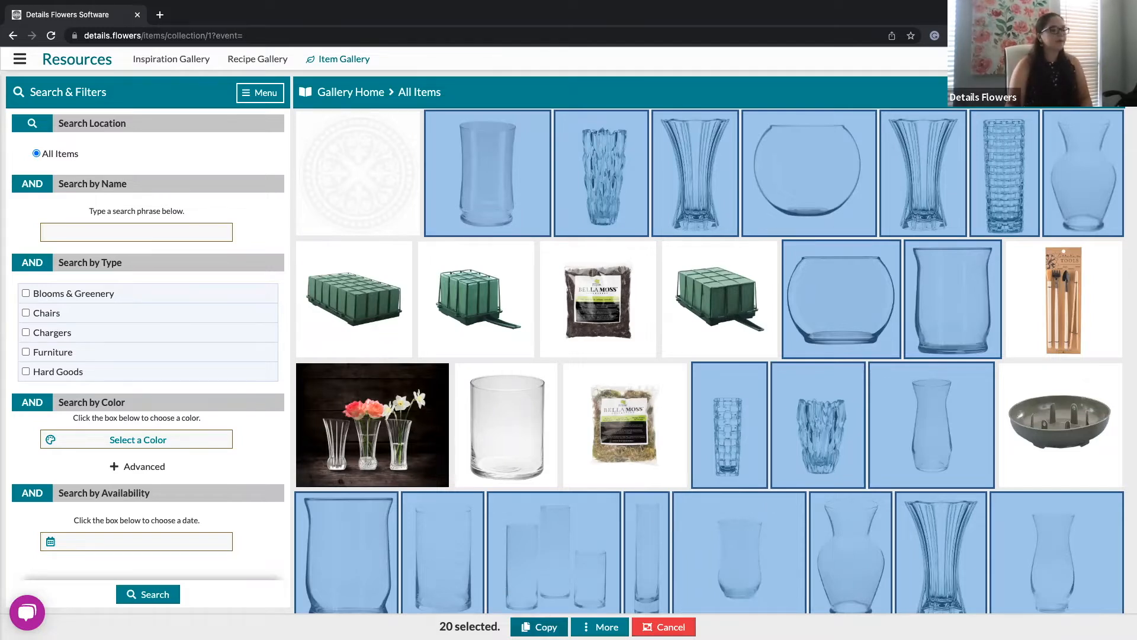
click(539, 627)
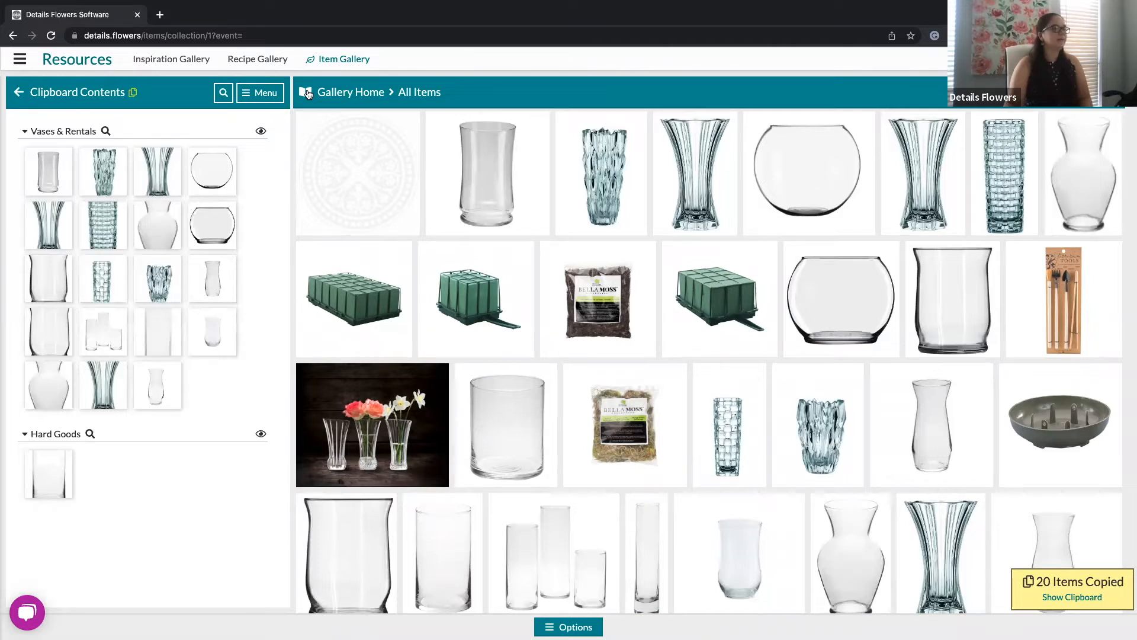
Step: Open the Rentals collection and paste the copied vases into it
click(307, 94)
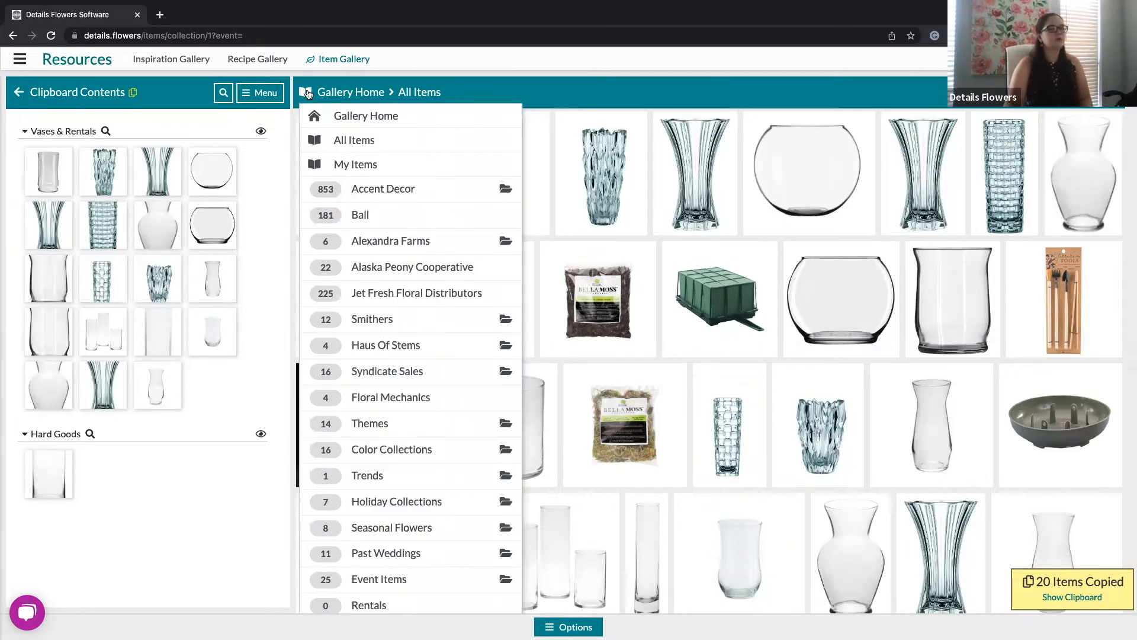
click(443, 603)
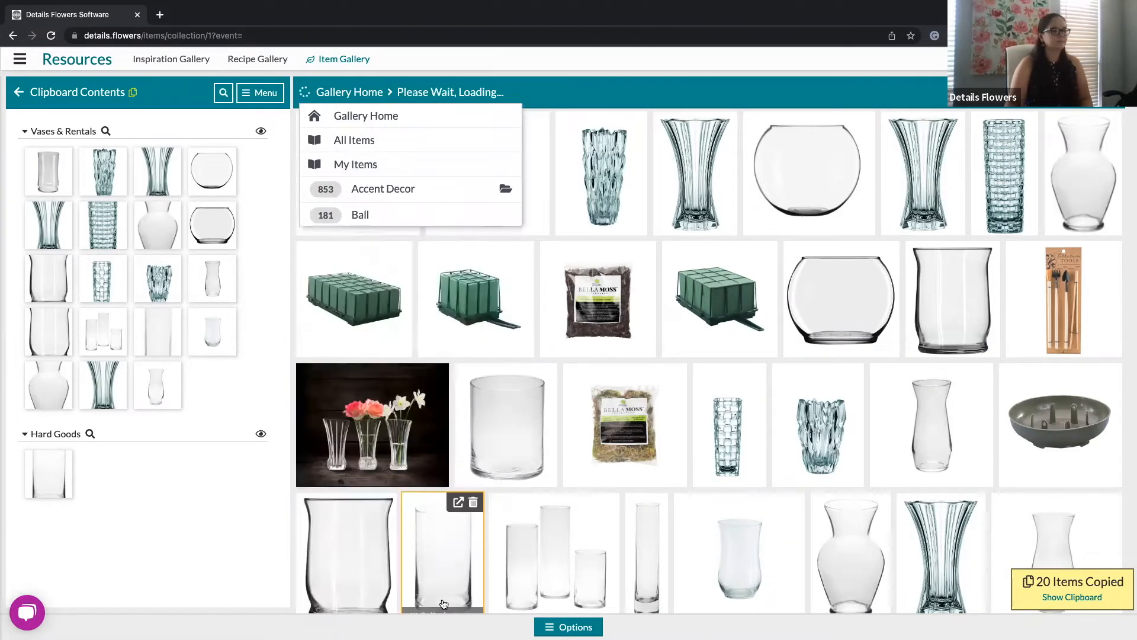
click(605, 627)
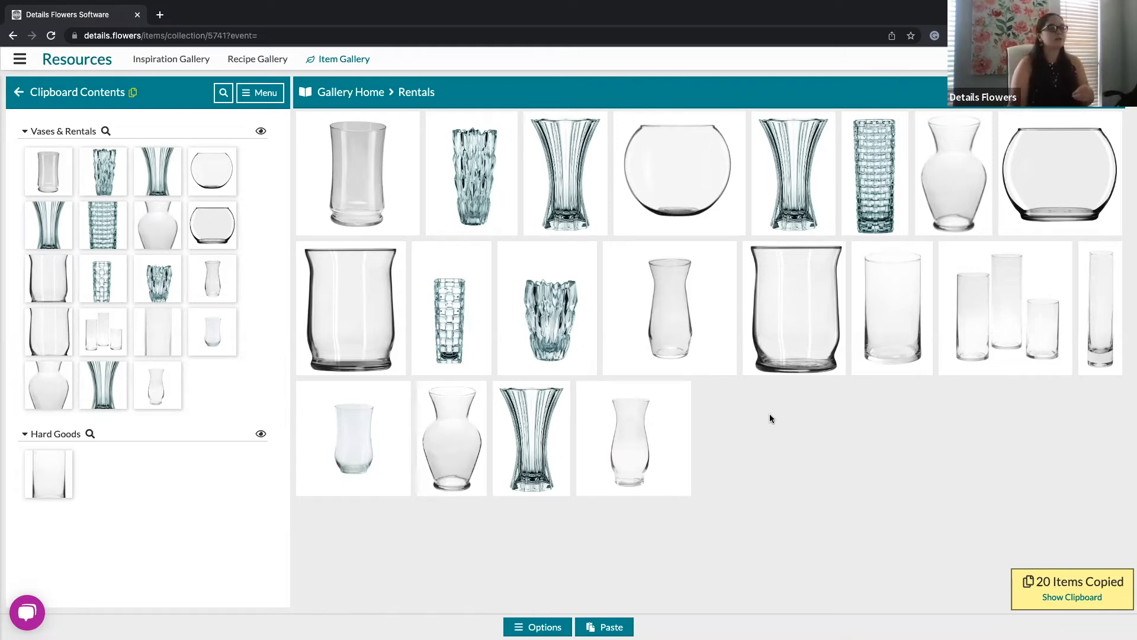
click(1095, 93)
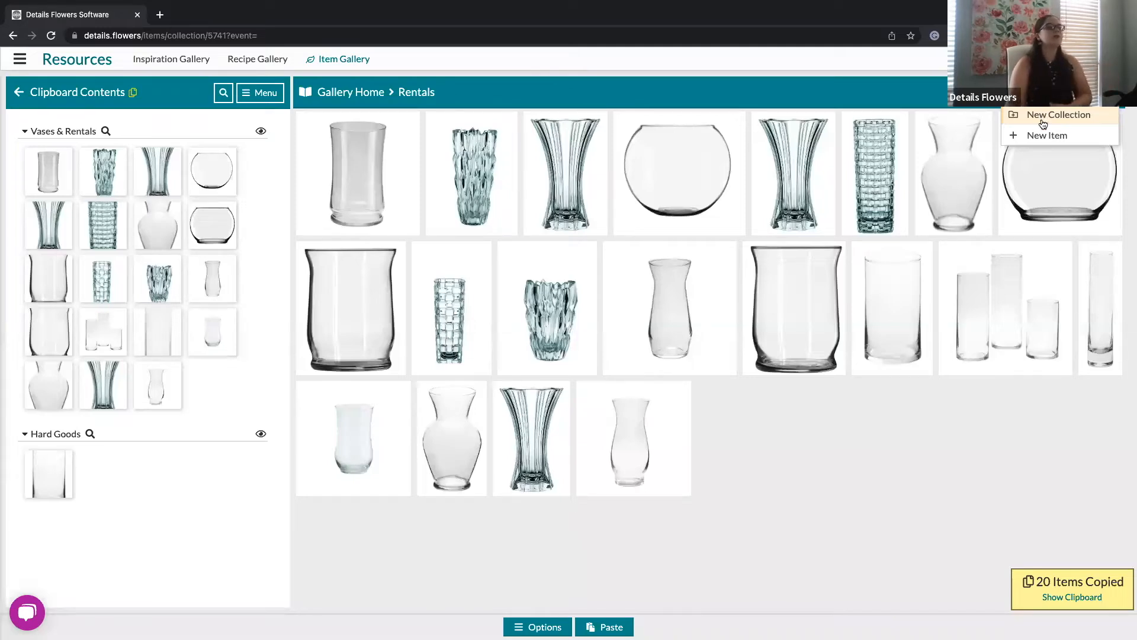
click(826, 443)
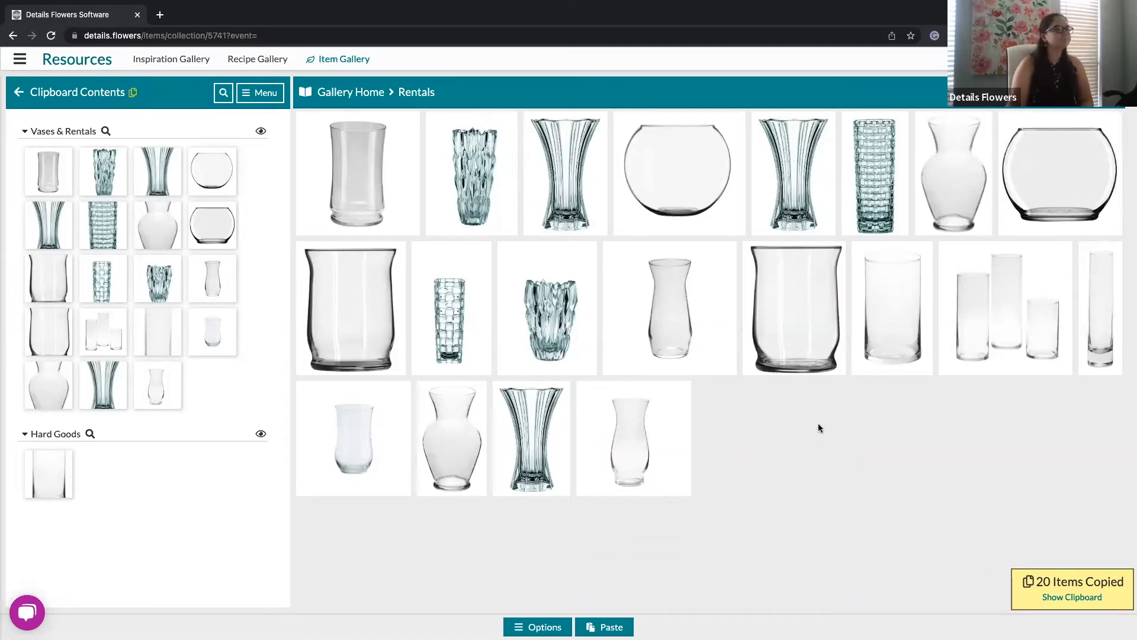
Step: Return to the Item Gallery home and clear the clipboard contents
click(335, 93)
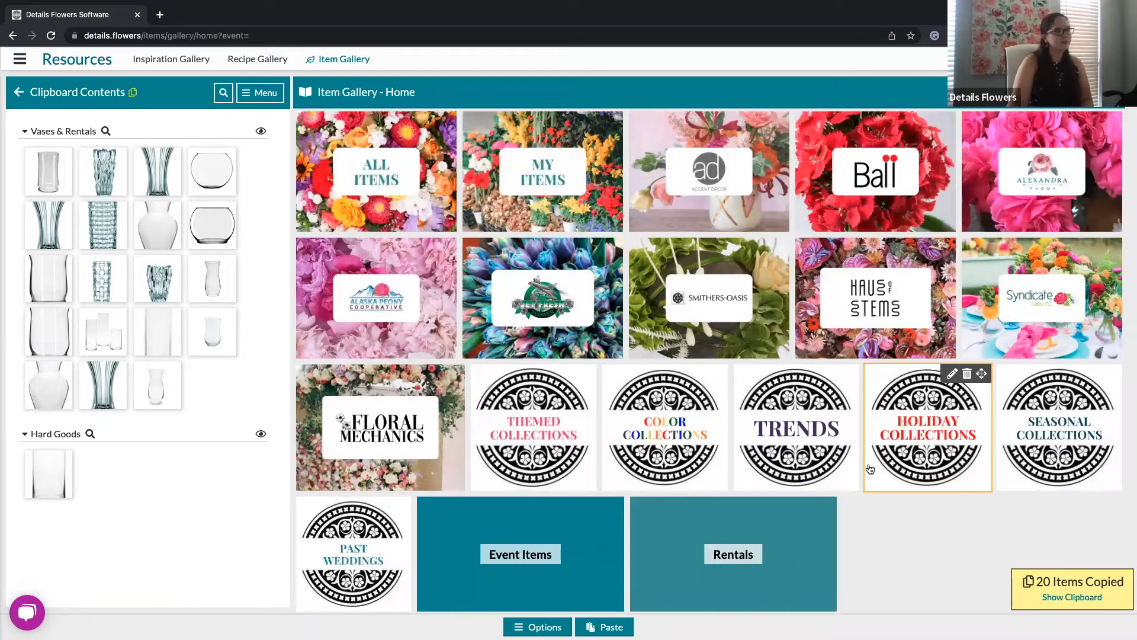
click(262, 95)
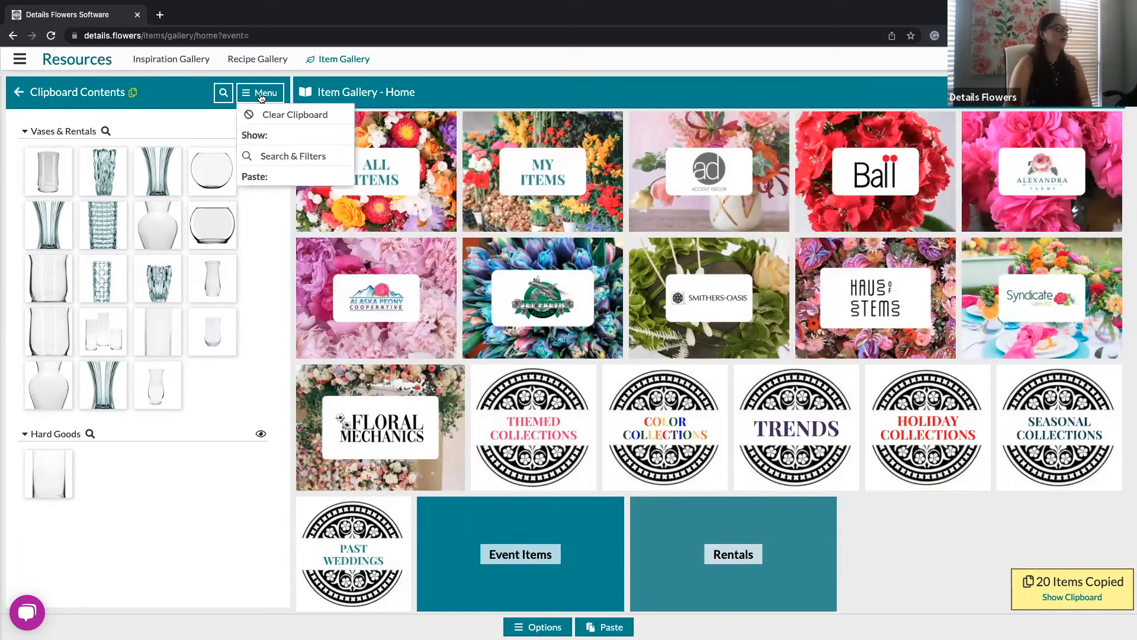
click(268, 115)
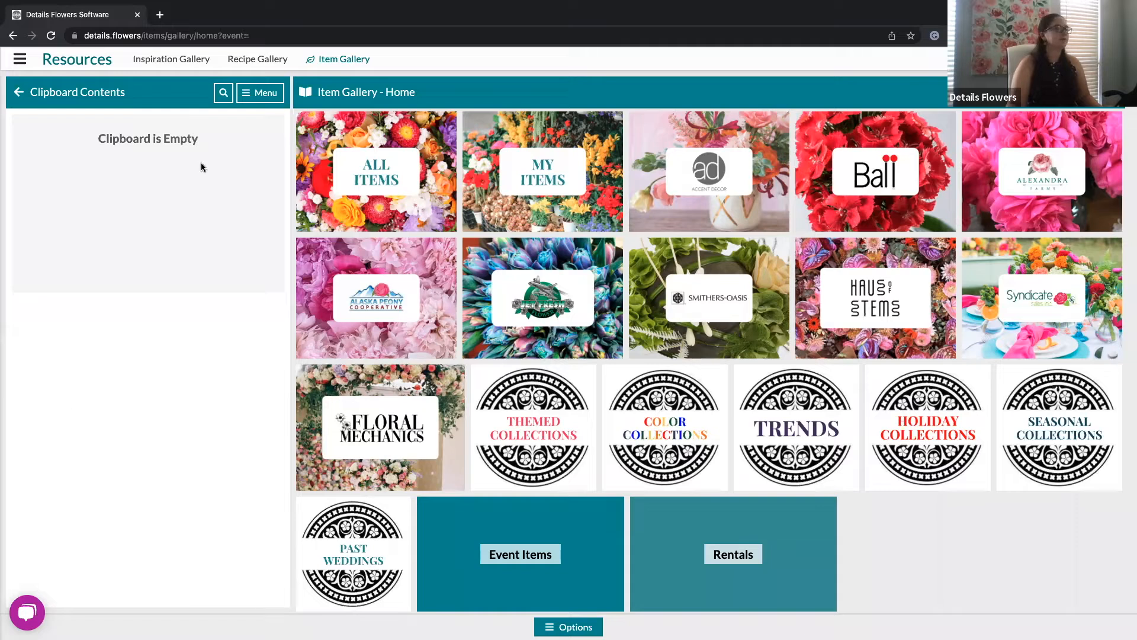
Step: Open the Recipe Gallery
click(255, 62)
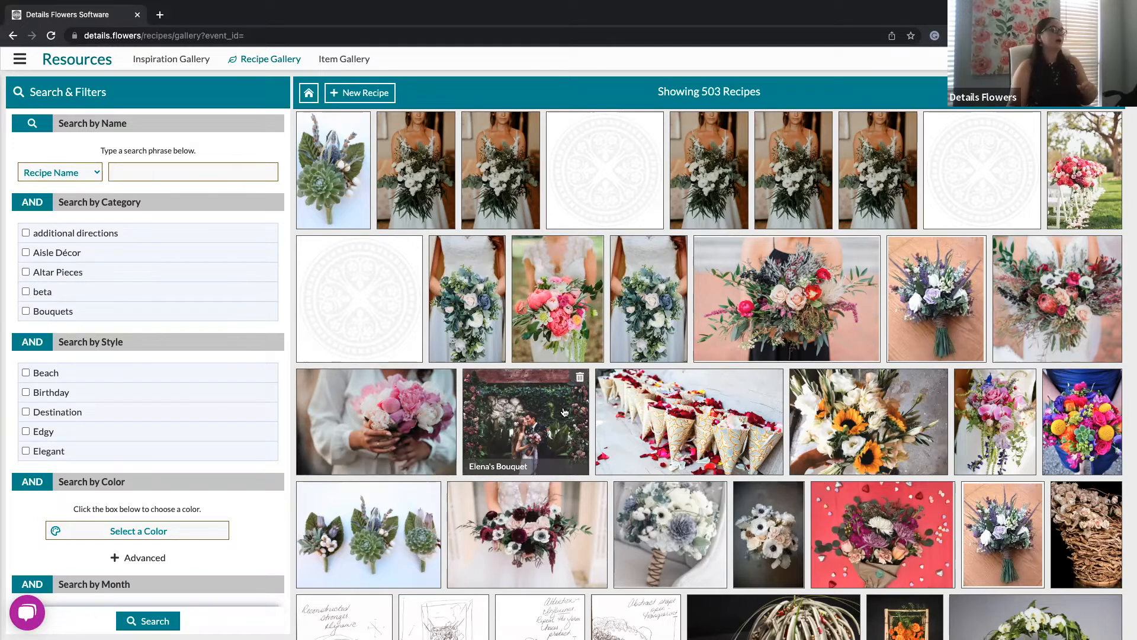
Step: Open the pink peony Inspiration Bouquet recipe for editing and set the Dahlias White quantity to 2
click(556, 288)
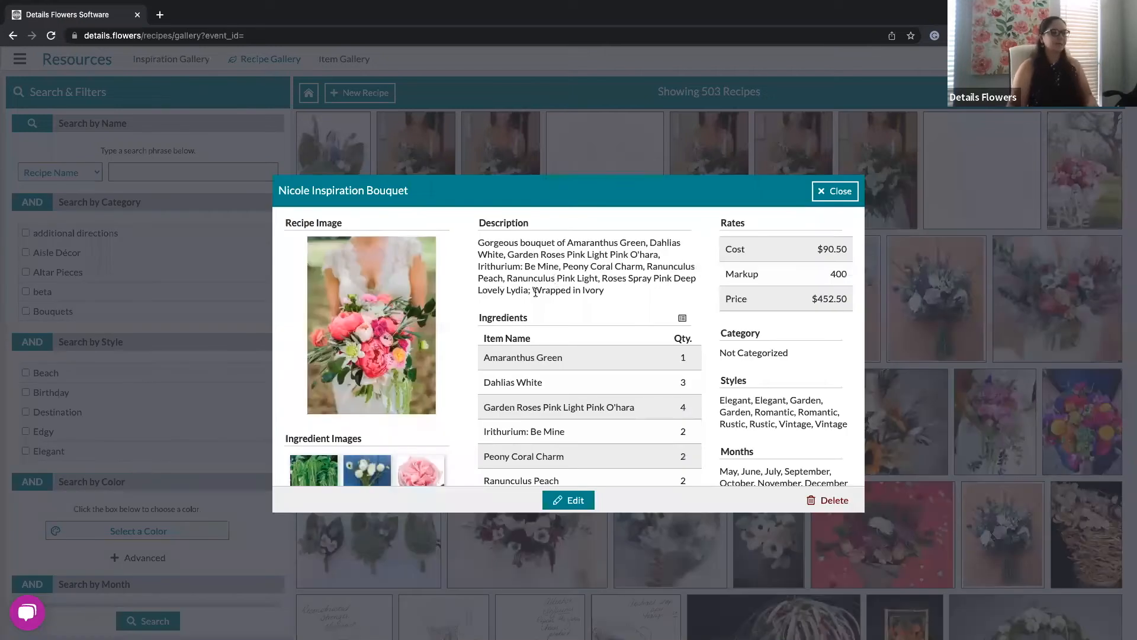
click(564, 503)
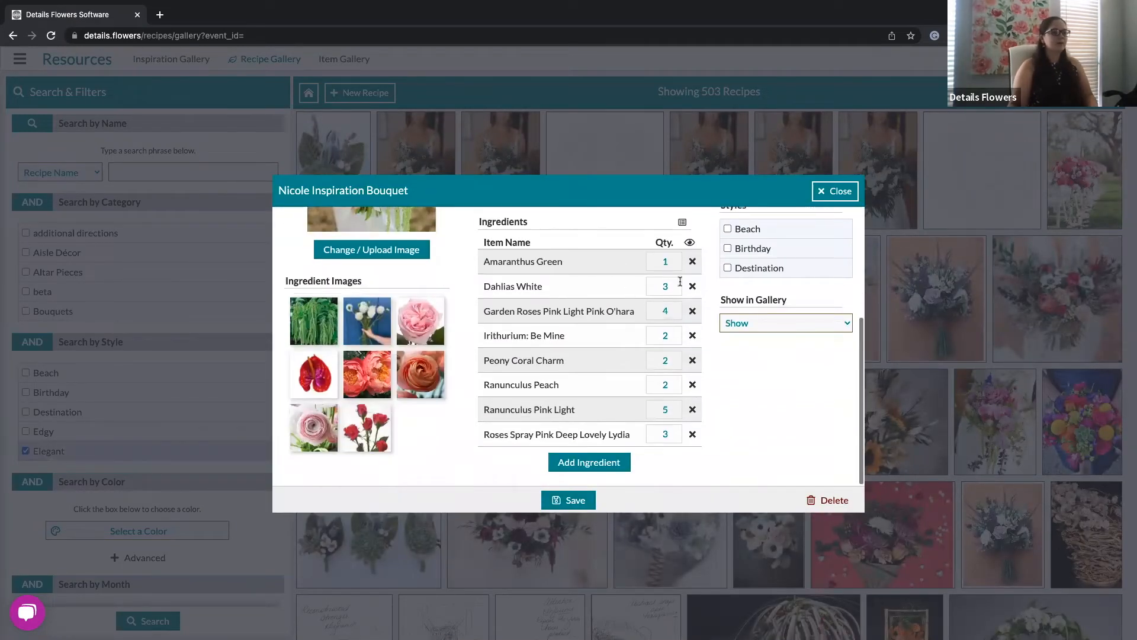
double_click(674, 286)
key(BackSpace)
text(2)
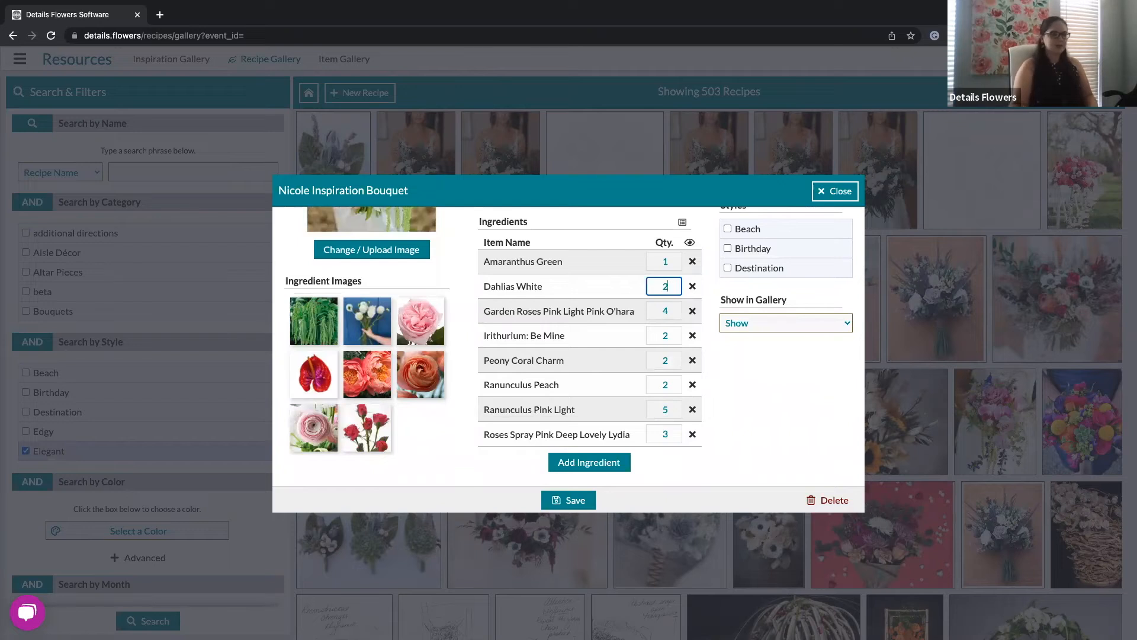
click(729, 372)
scroll(730, 372, up, 1)
scroll(730, 372, up, 3)
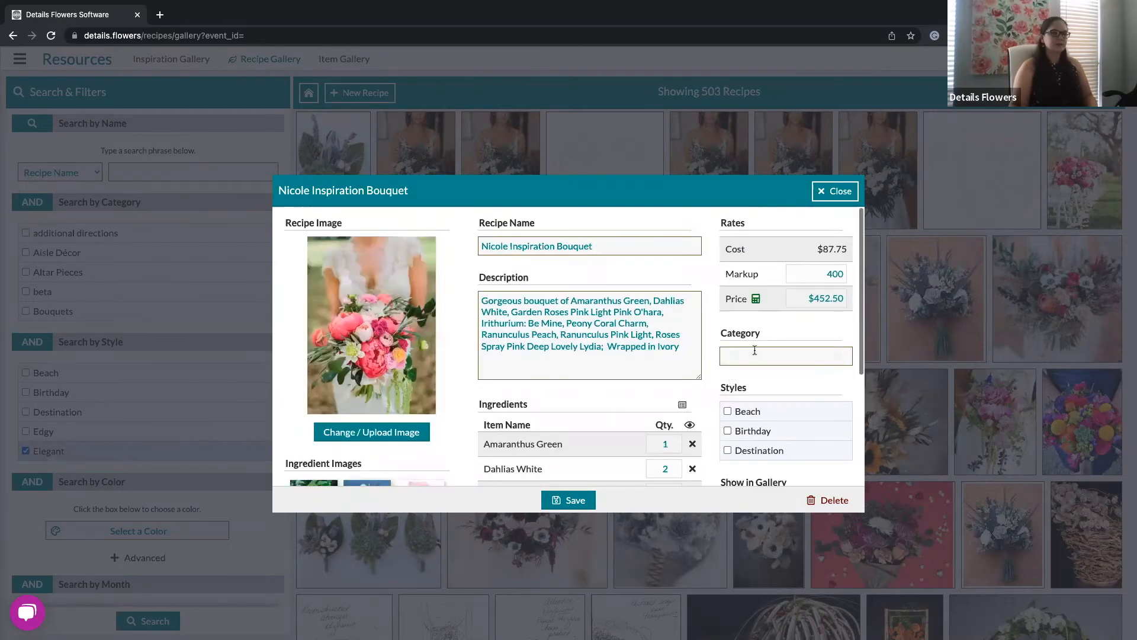
Step: Recalculate the bouquet recipe's price from its markup, and override the price with $500.00
click(755, 300)
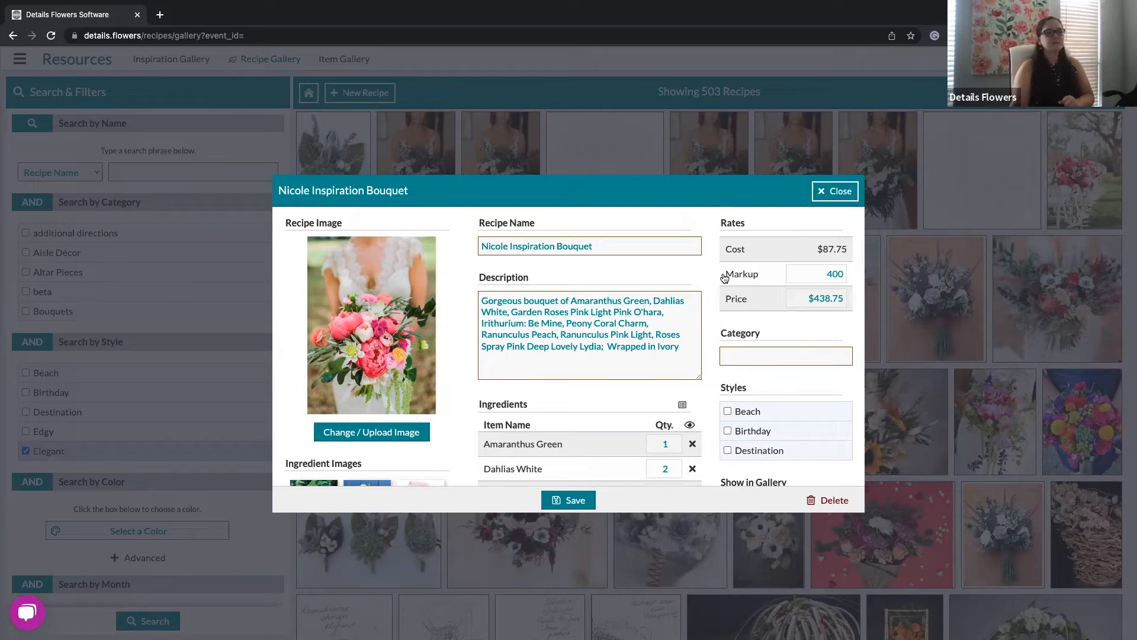
click(844, 299)
key(BackSpace)
text(500)
click(841, 323)
mouse_move(768, 278)
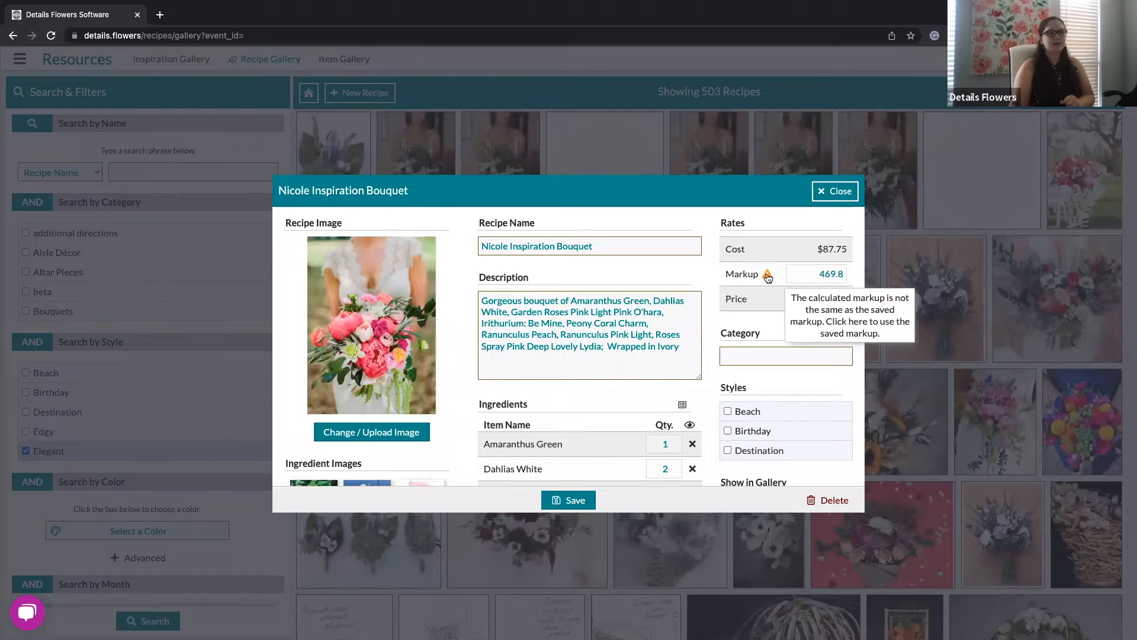
drag(818, 274, 844, 275)
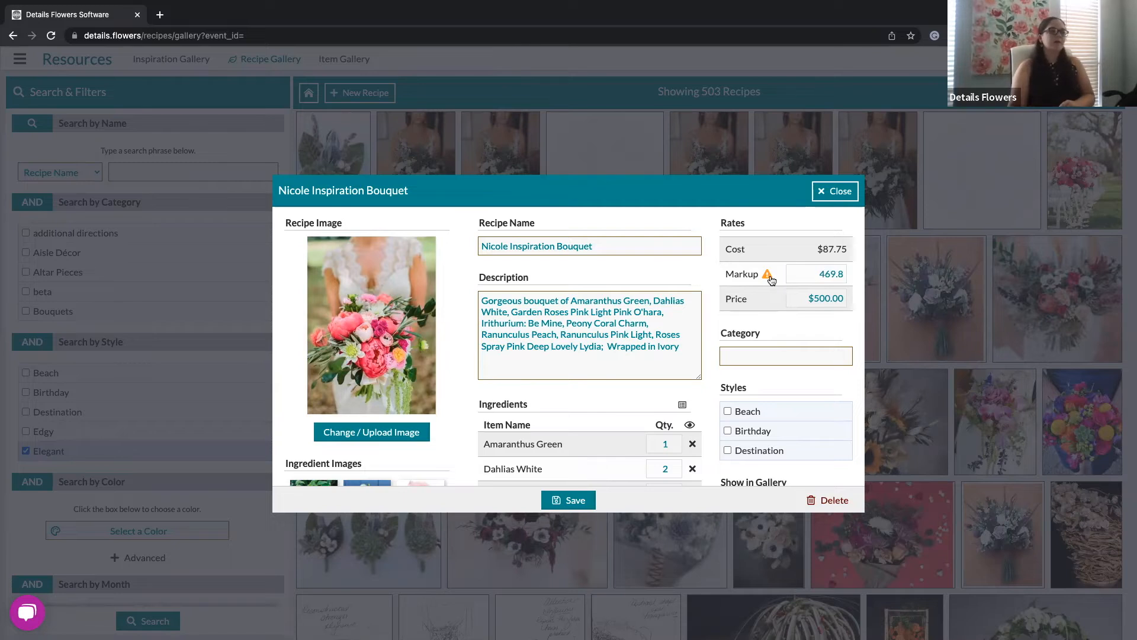
mouse_move(767, 279)
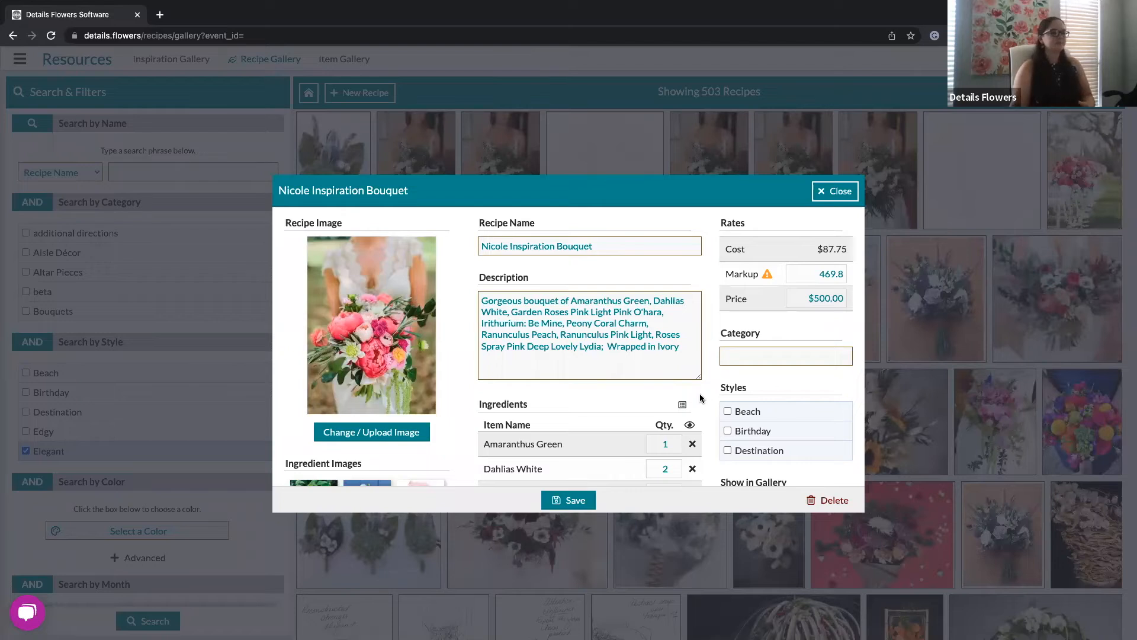
Step: Delete all the existing text in the bouquet recipe's description
scroll(700, 396, down, 3)
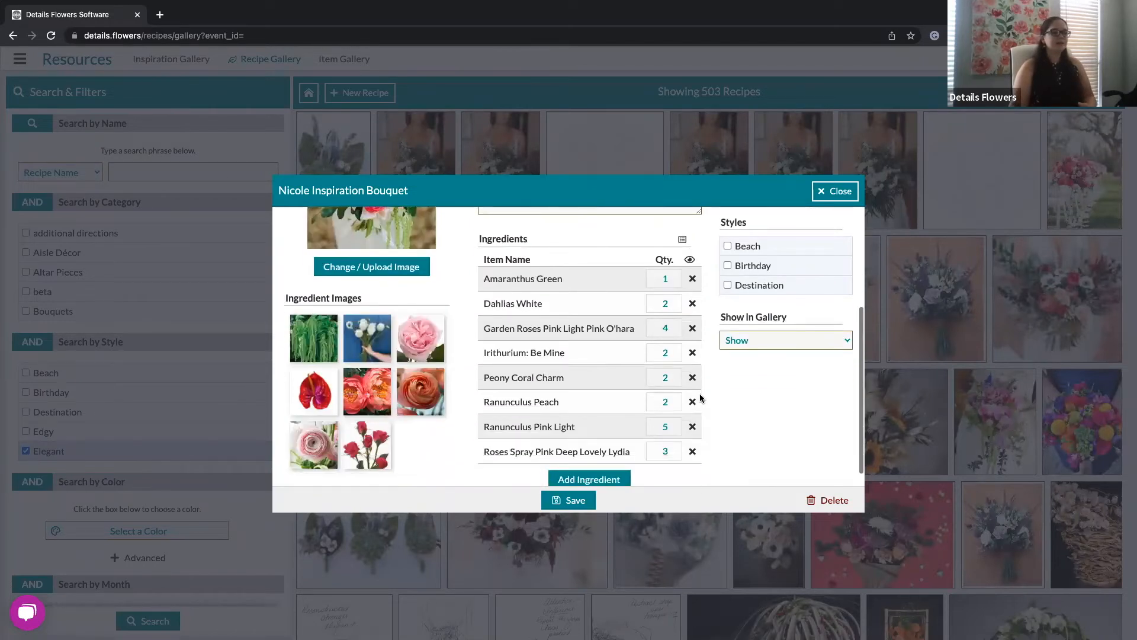
scroll(701, 395, up, 1)
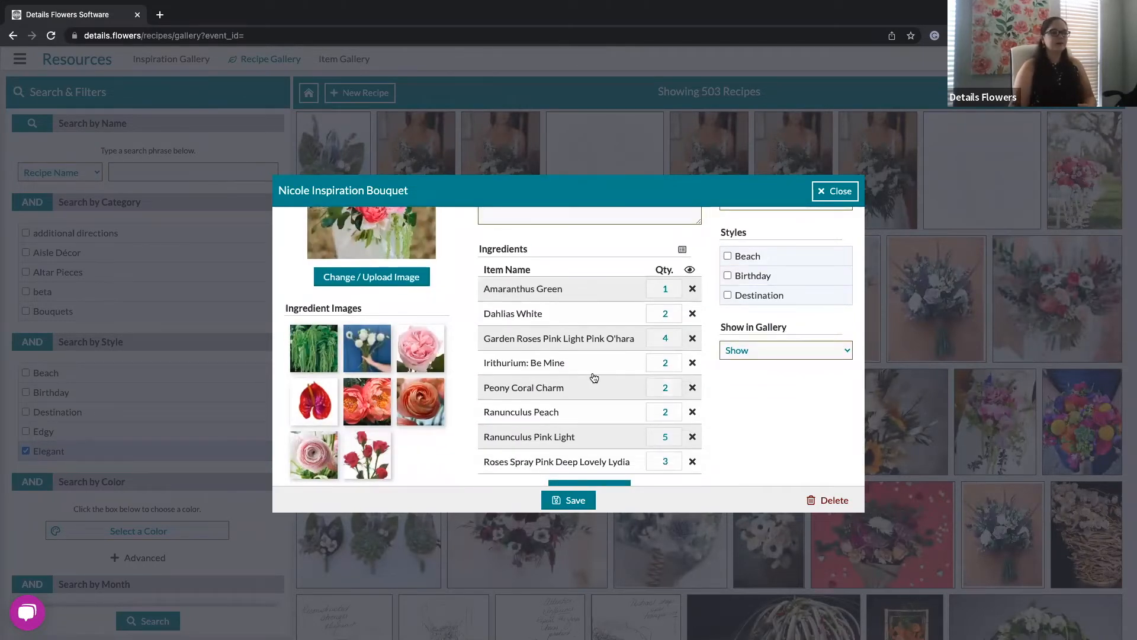
scroll(594, 377, up, 3)
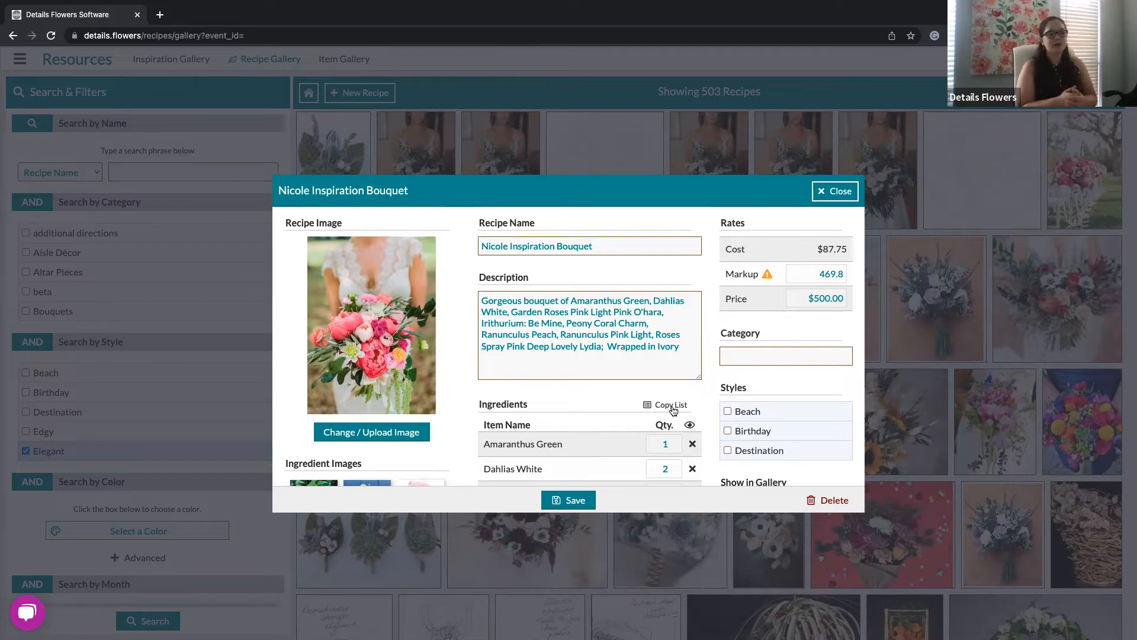
click(665, 342)
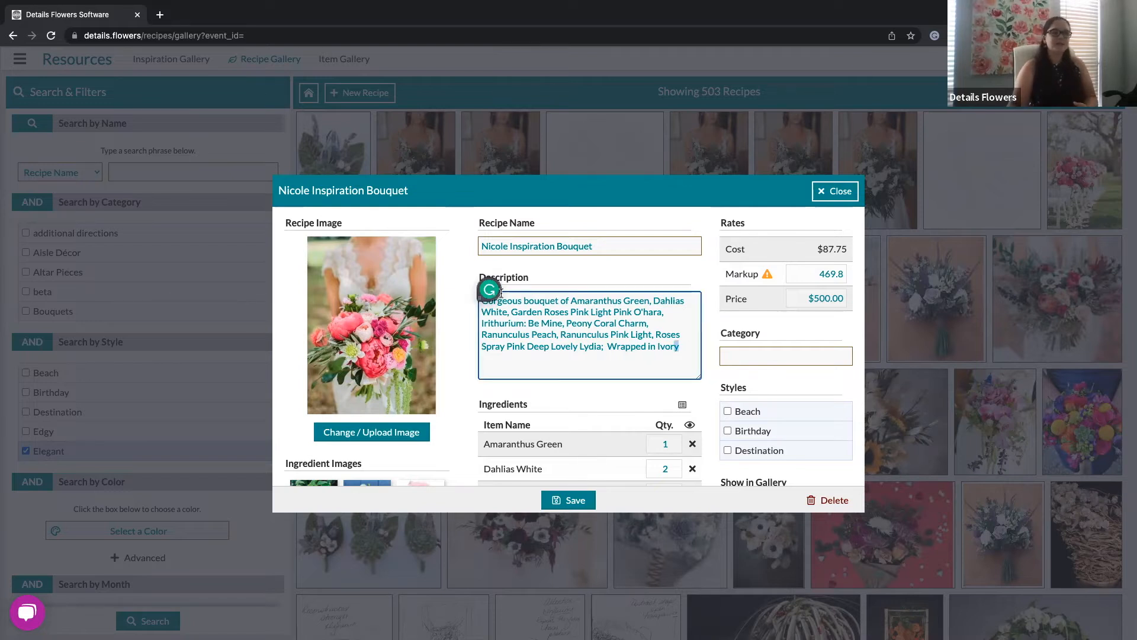
drag(482, 297, 481, 298)
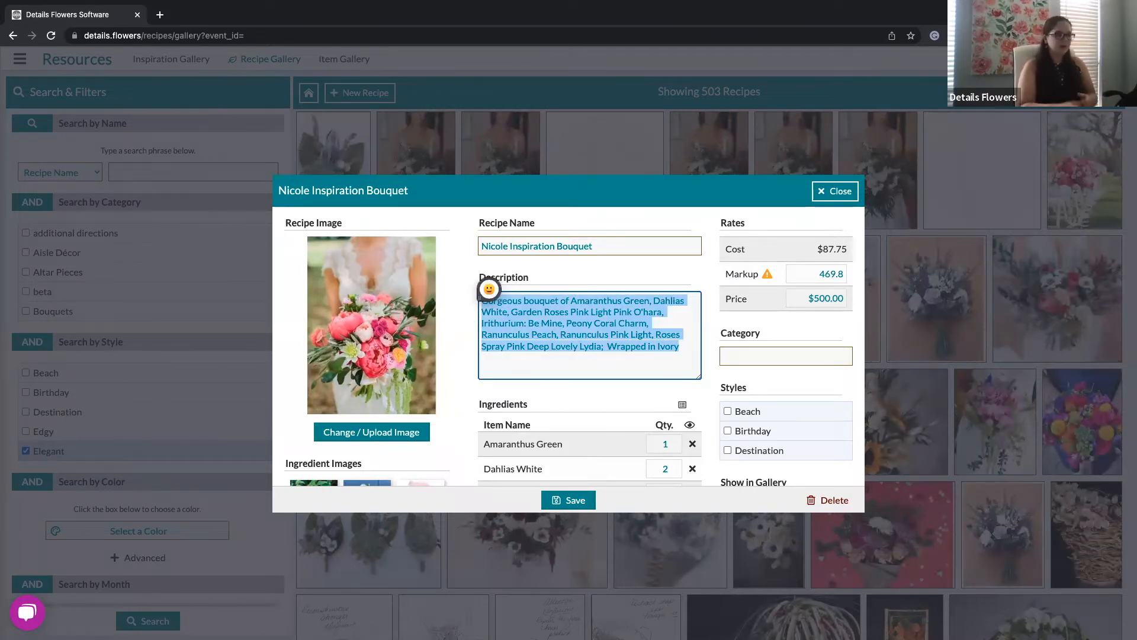
key(BackSpace)
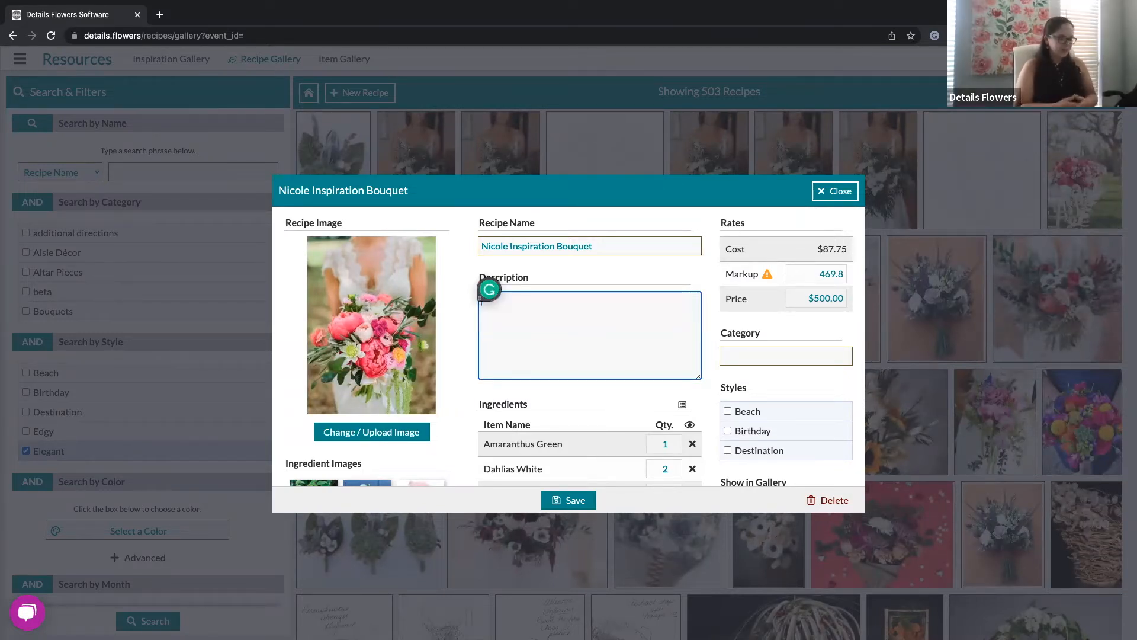
text(Basseterre)
key(BackSpace)
key(BackSpace)
key(BackSpace)
key(BackSpace)
key(BackSpace)
key(BackSpace)
key(BackSpace)
key(BackSpace)
key(BackSpace)
key(BackSpace)
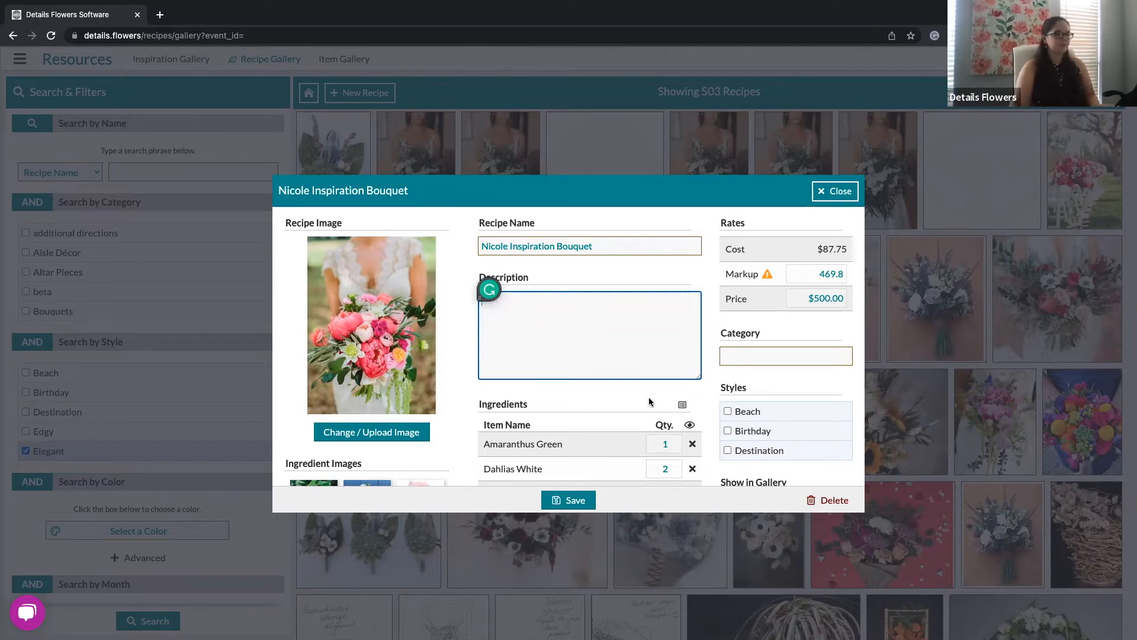
Step: Copy the recipe's ingredient list and paste it into the empty description
click(649, 398)
click(639, 326)
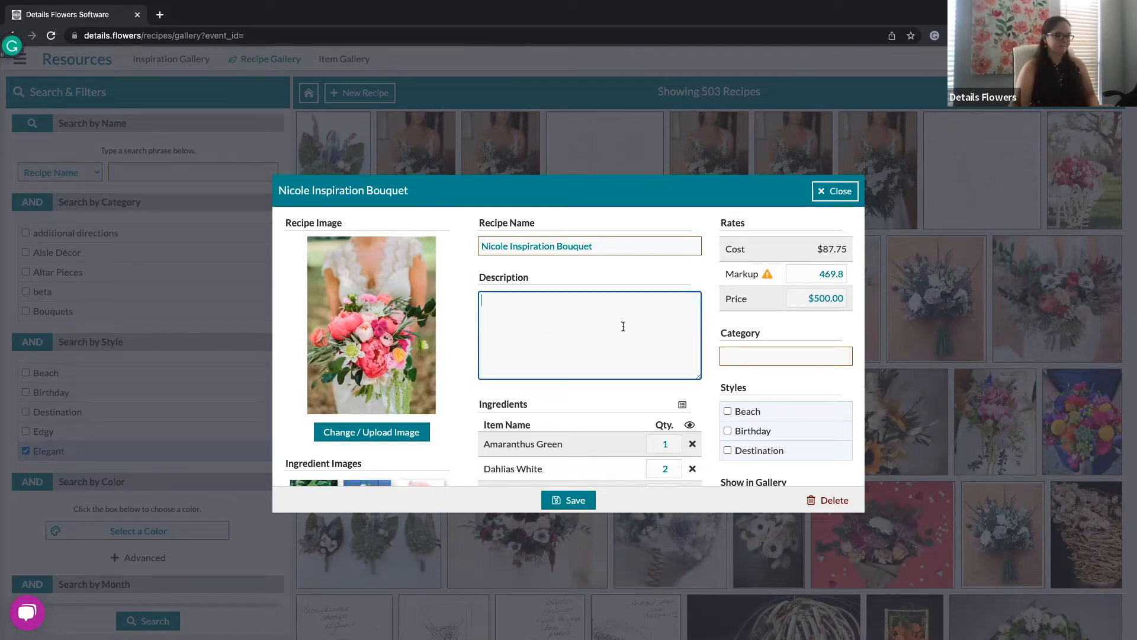
key(ctrl+v)
click(656, 394)
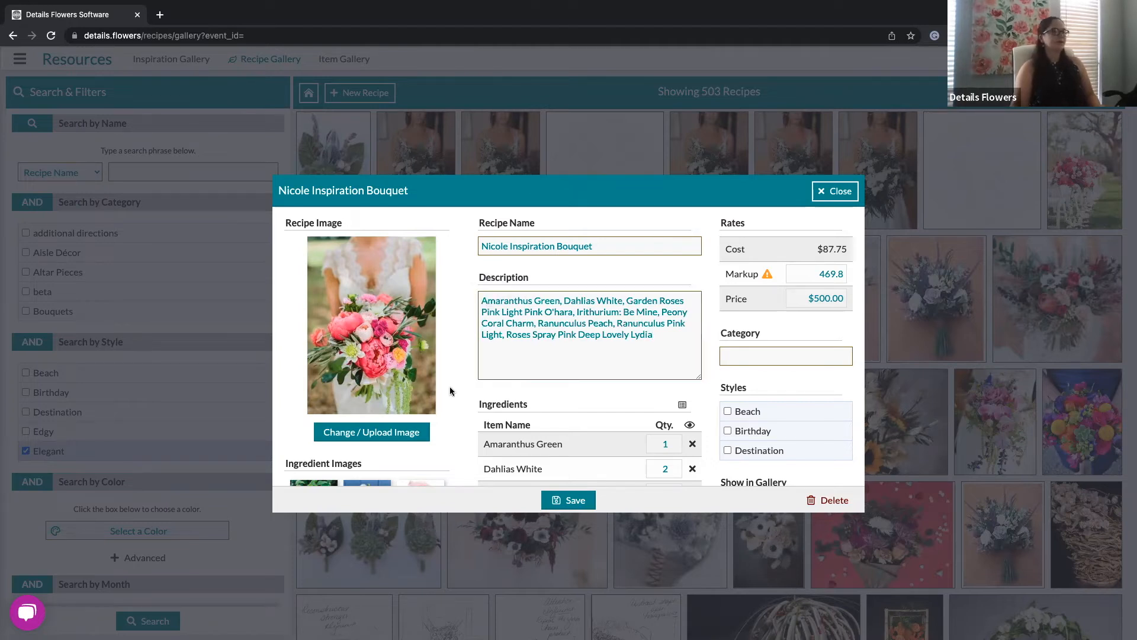
Step: View enlarged versions of the recipe image and the Garden Roses and Irithurium ingredient images, closing each preview
scroll(450, 388, down, 3)
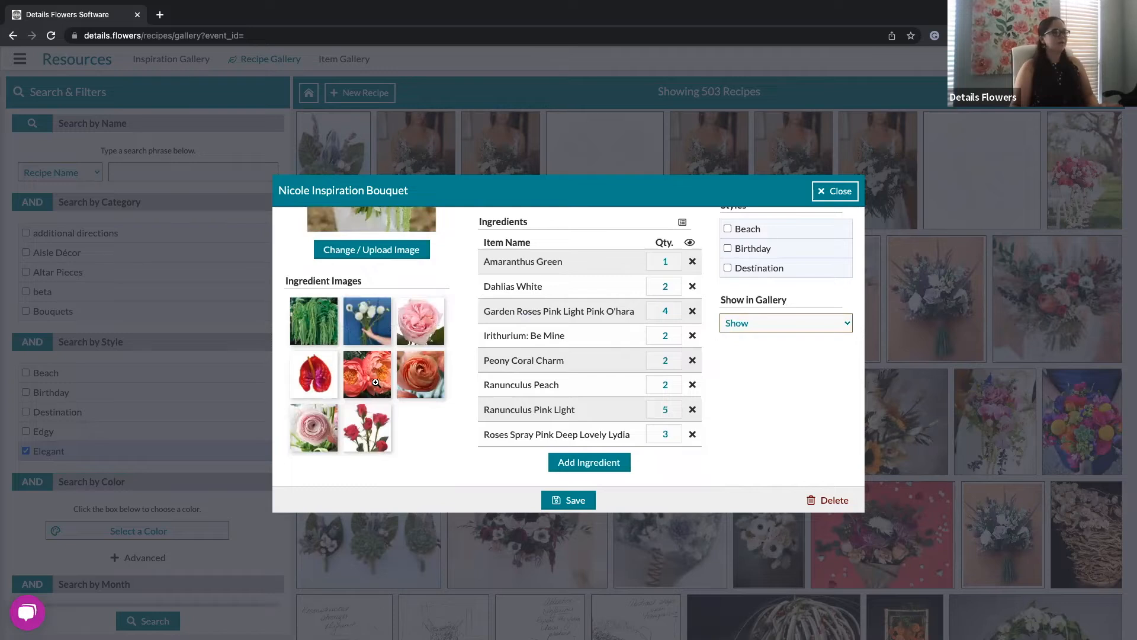
scroll(375, 383, up, 3)
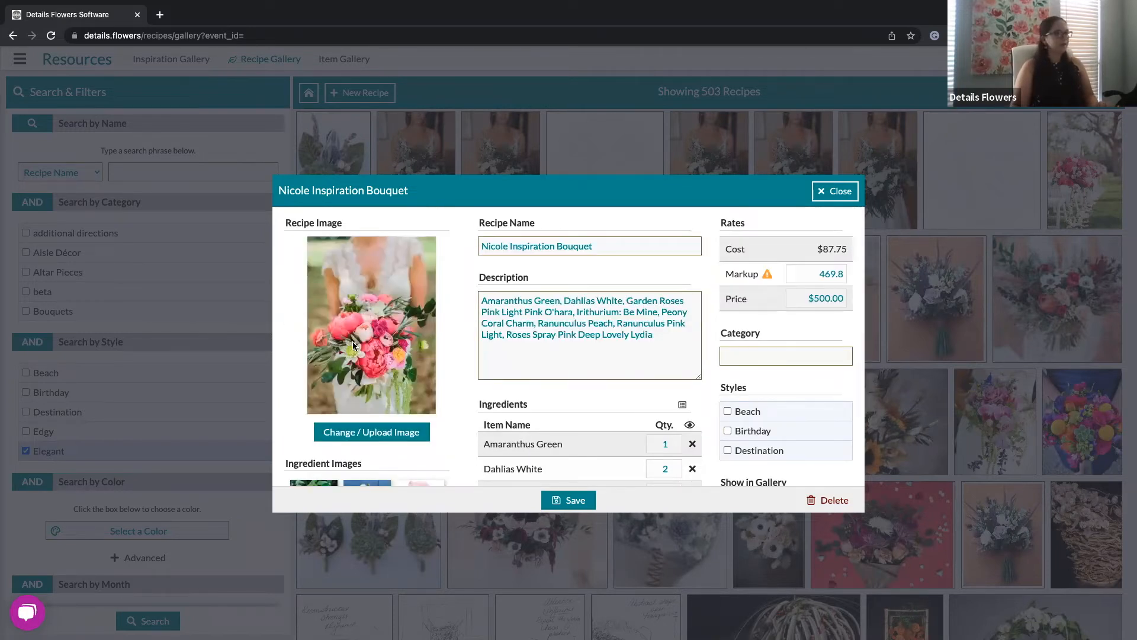
click(354, 345)
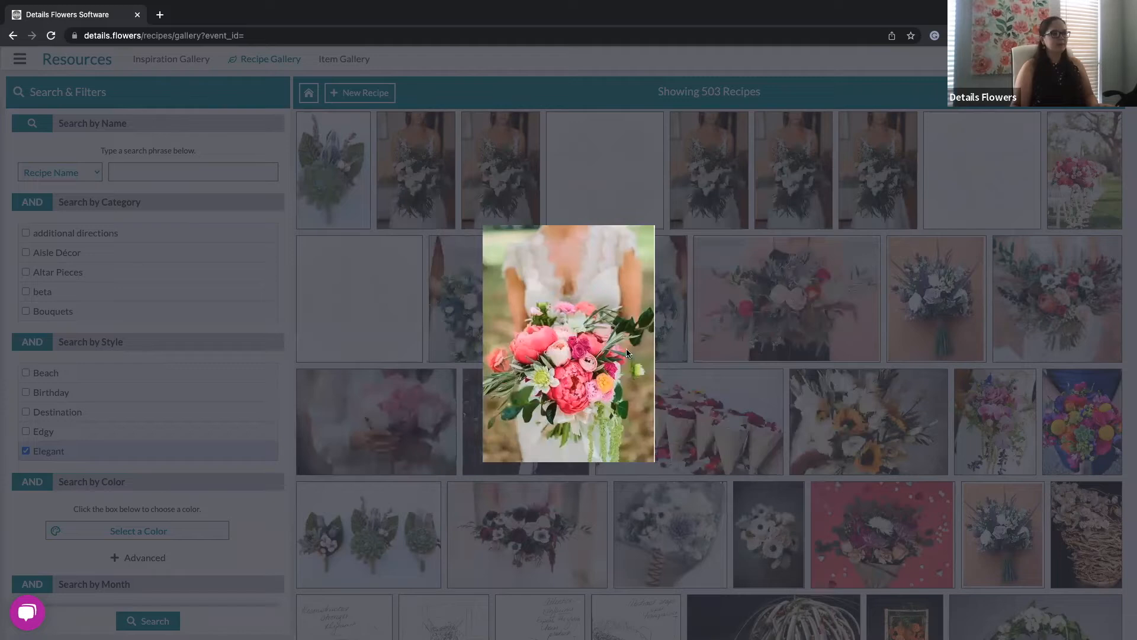
click(723, 342)
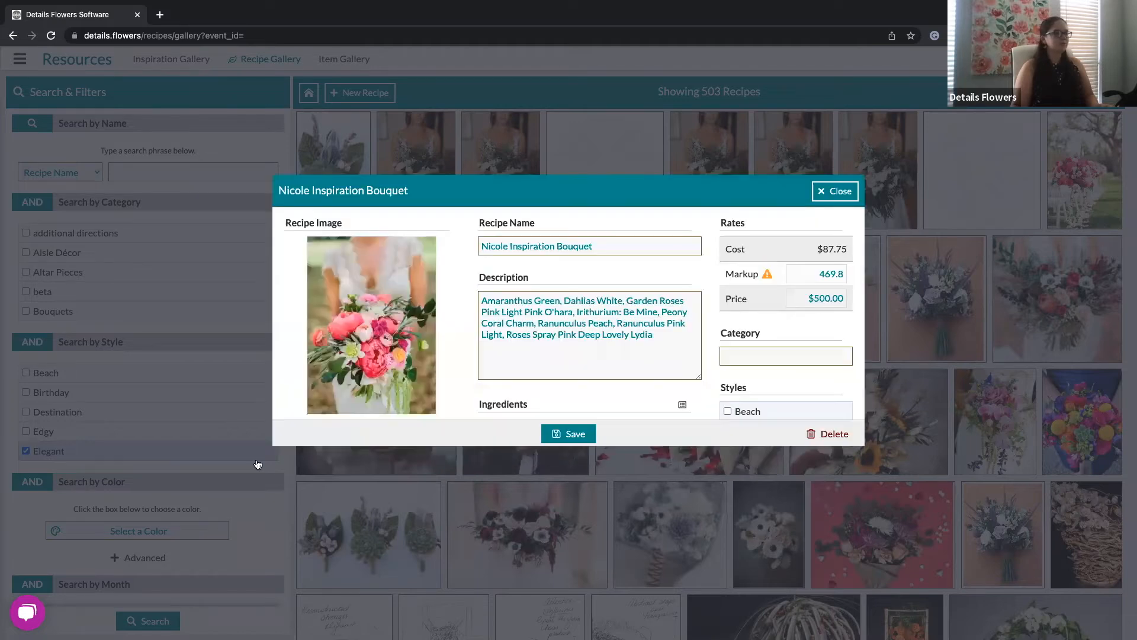
scroll(315, 320, down, 3)
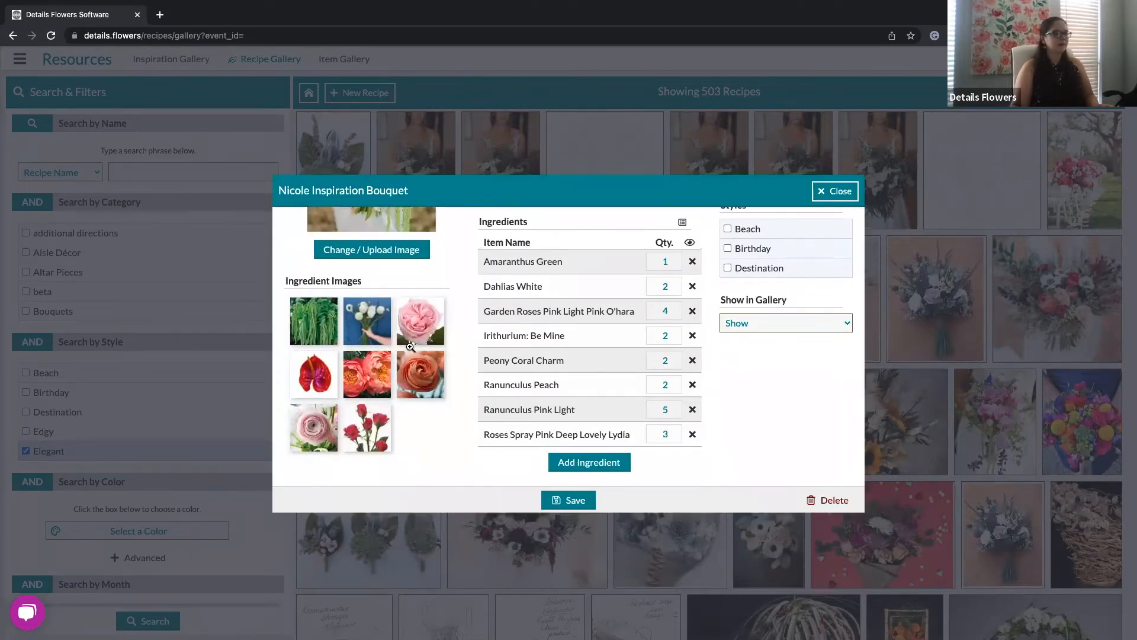
click(422, 323)
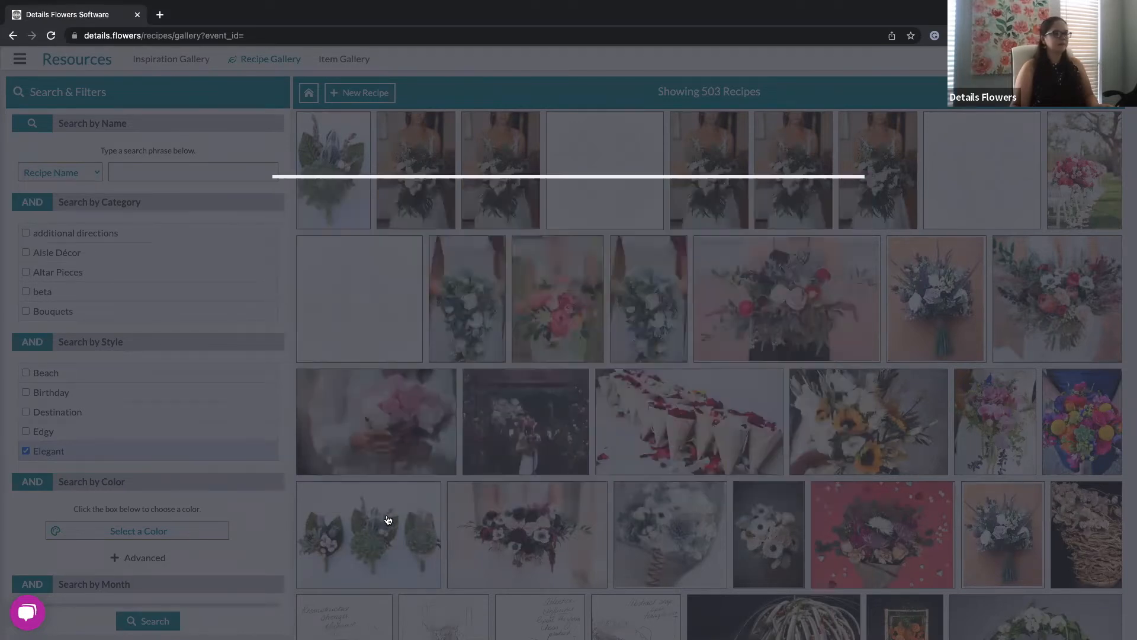
click(742, 411)
scroll(309, 384, down, 3)
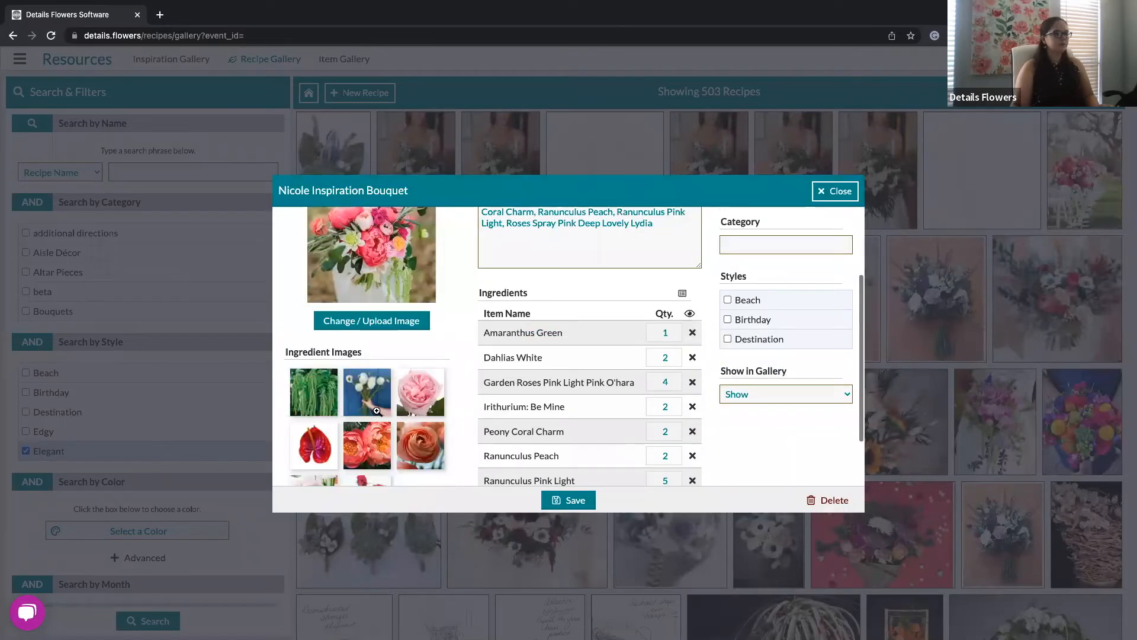
click(310, 384)
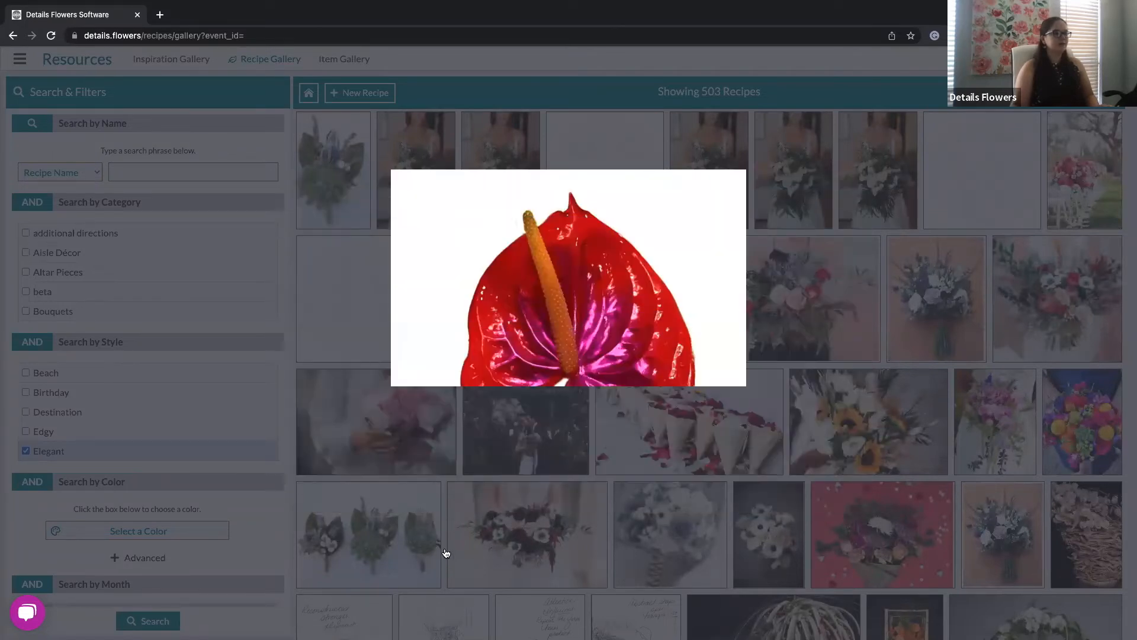
click(864, 416)
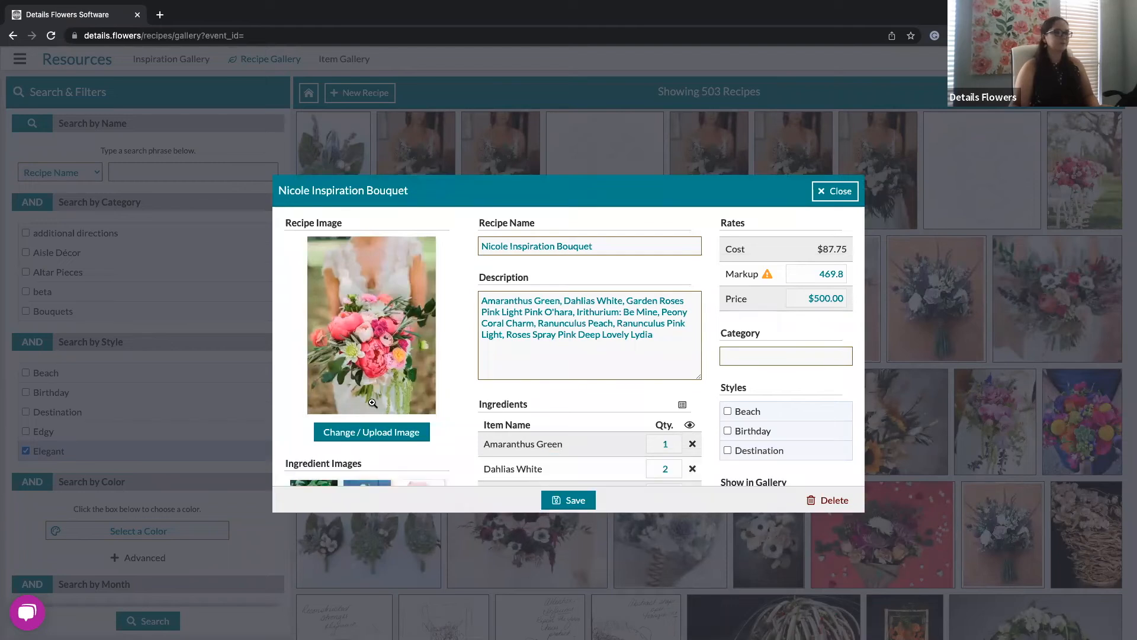
Step: Save the edited bouquet recipe and close it
click(568, 501)
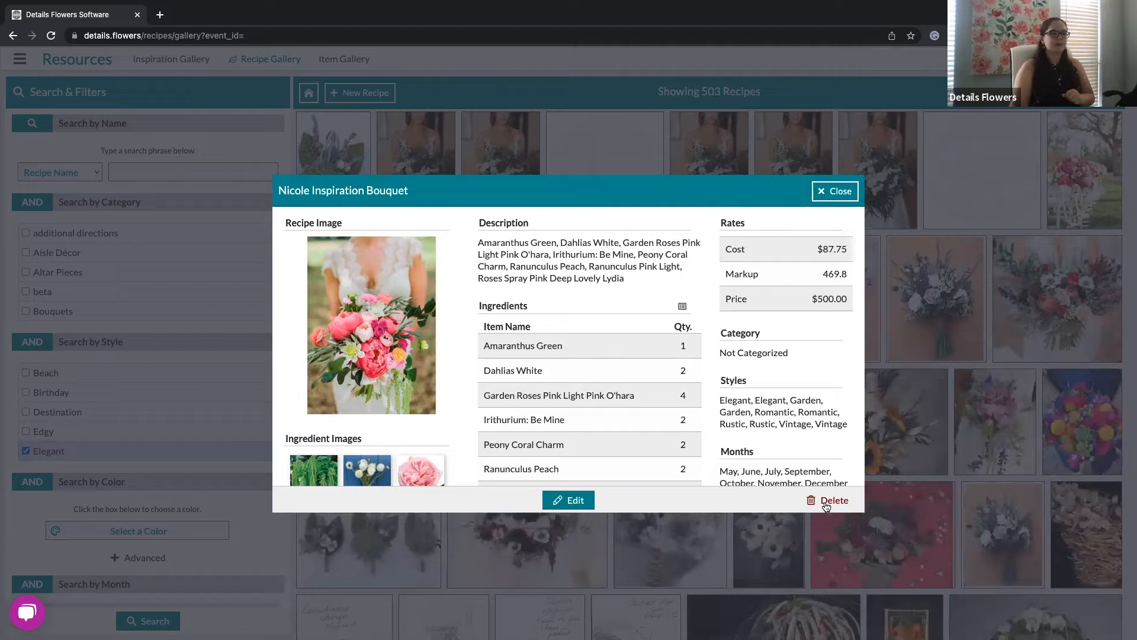
click(824, 192)
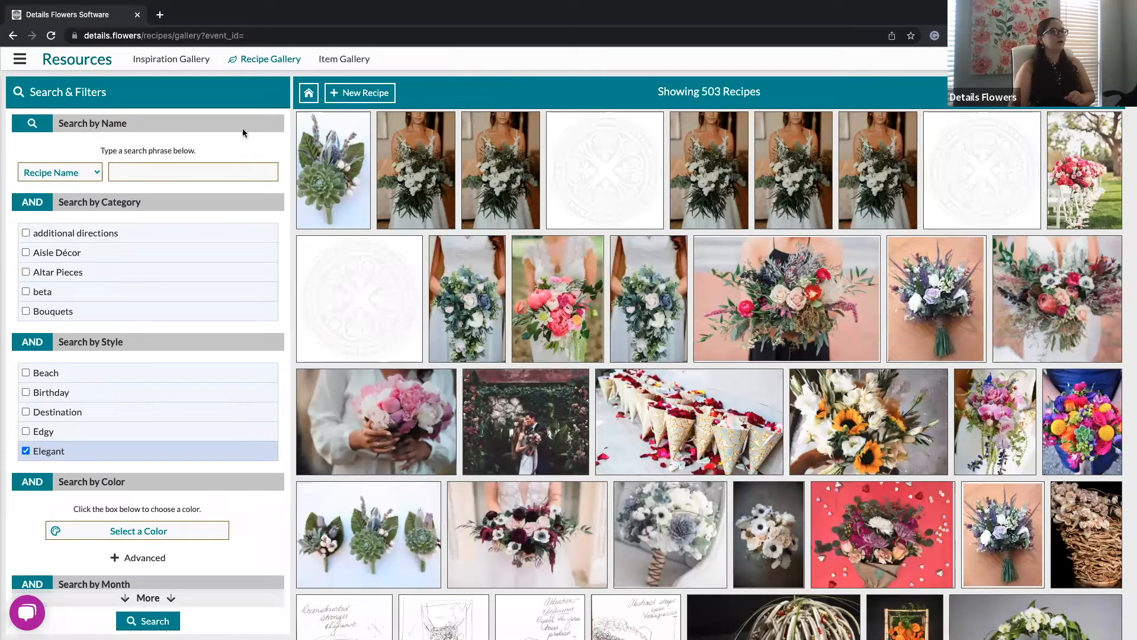
Step: Go to the event list and open the worksheet of the Peony Party event
click(18, 59)
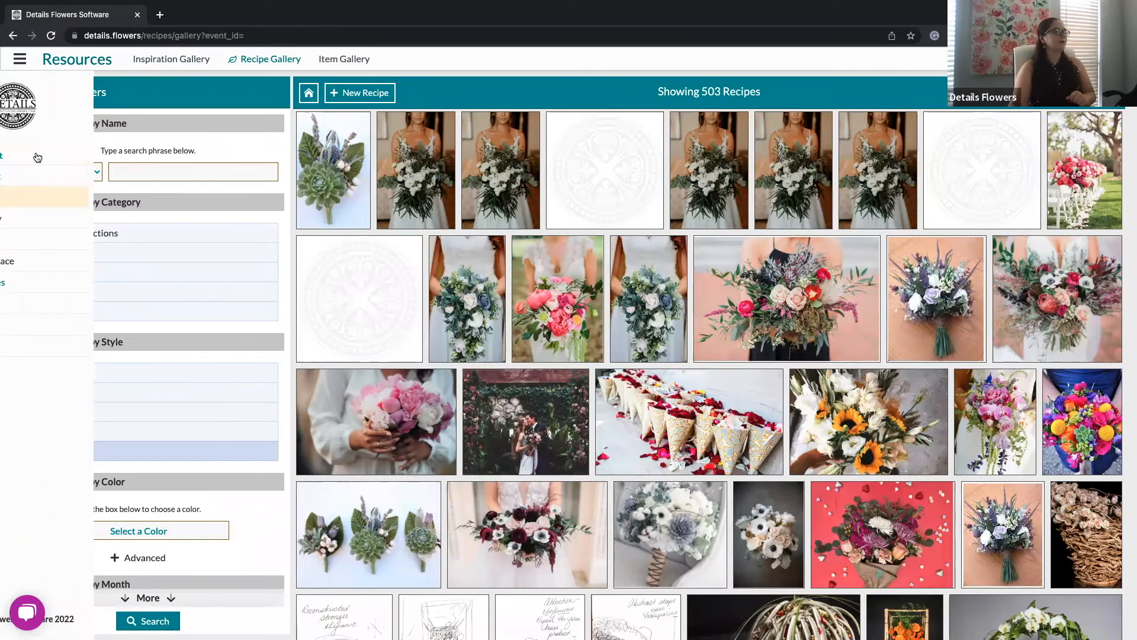
click(42, 157)
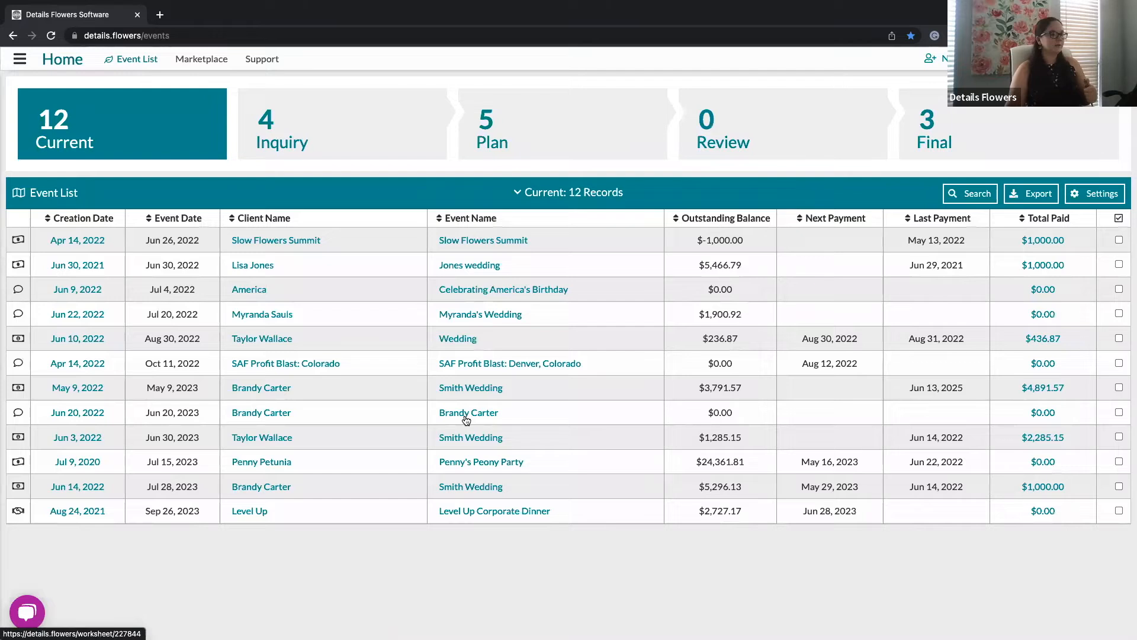
click(471, 465)
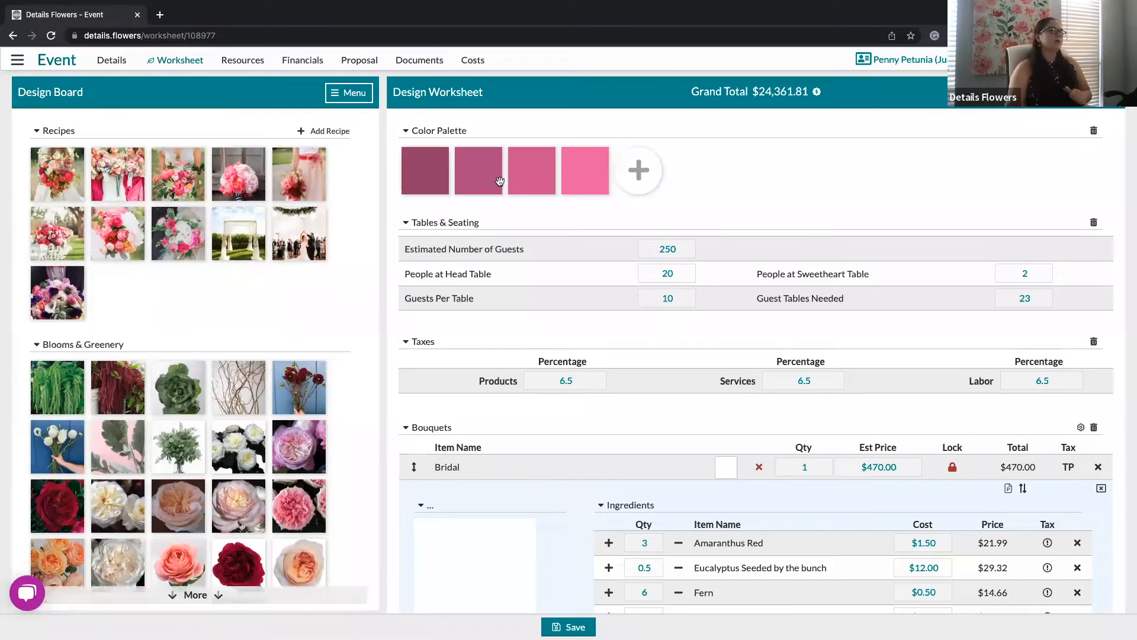
Step: Pick a muted orange-brown in the Color Selector for the event's color palette and add it to the selection
click(639, 169)
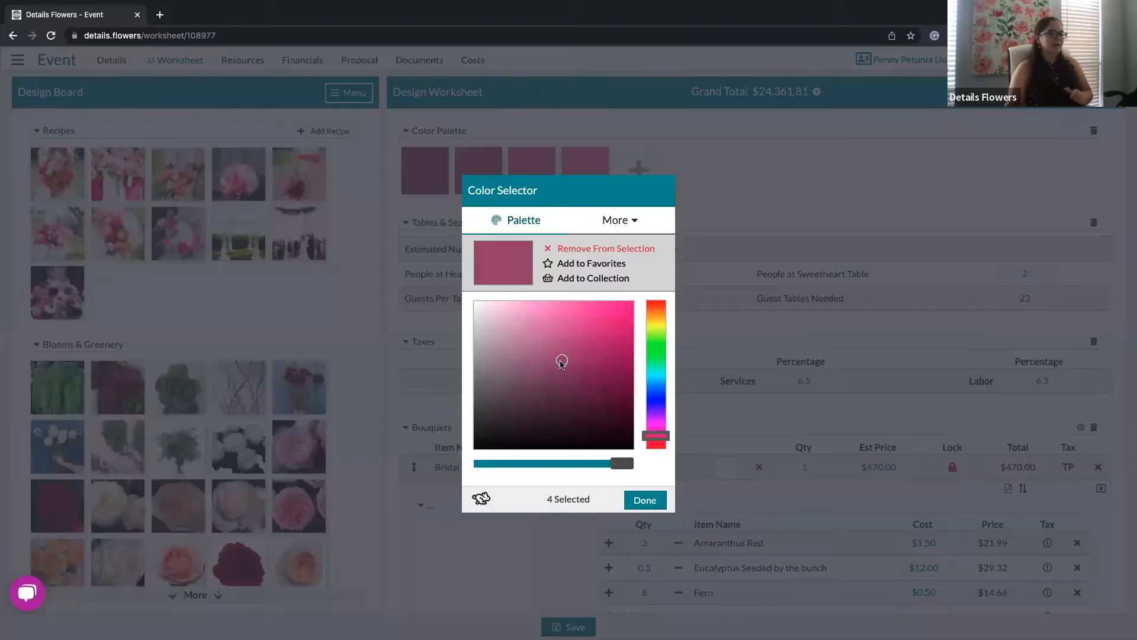
drag(555, 405, 601, 387)
drag(654, 439, 655, 309)
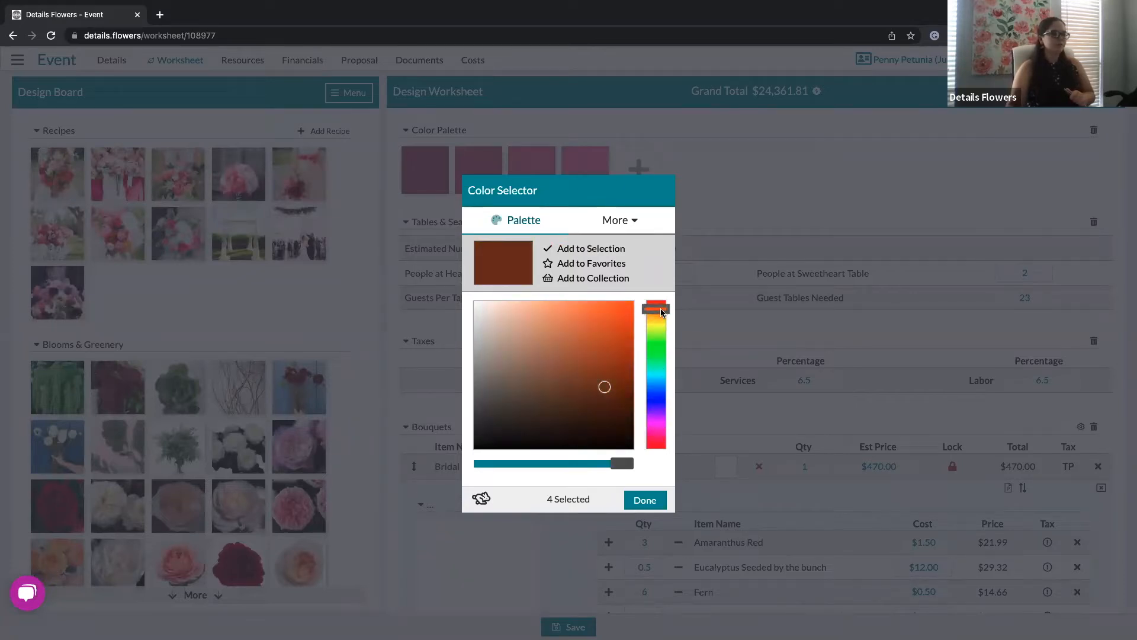
drag(600, 389, 538, 354)
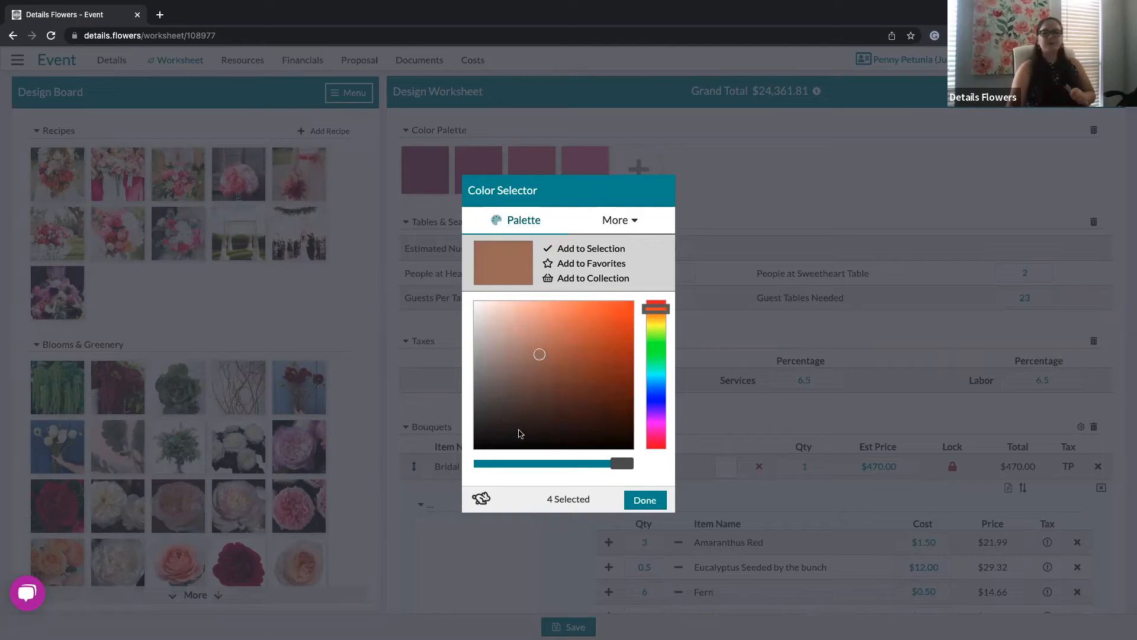
click(597, 251)
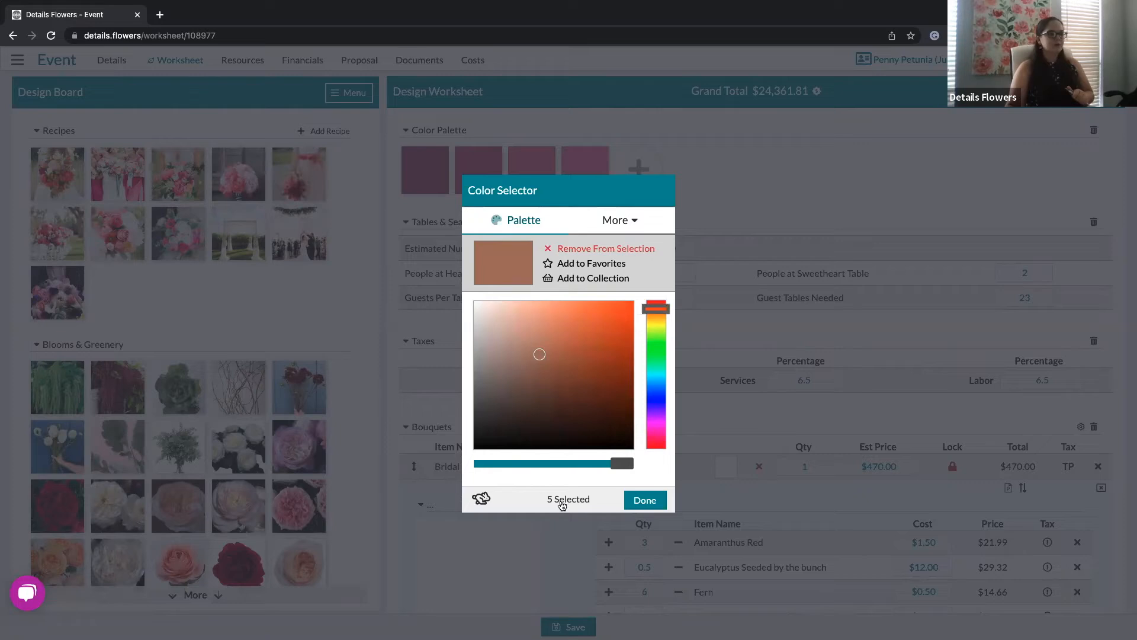
Step: Open the list of currently selected colors and remove the muted orange-brown from the selection
drag(546, 501, 609, 509)
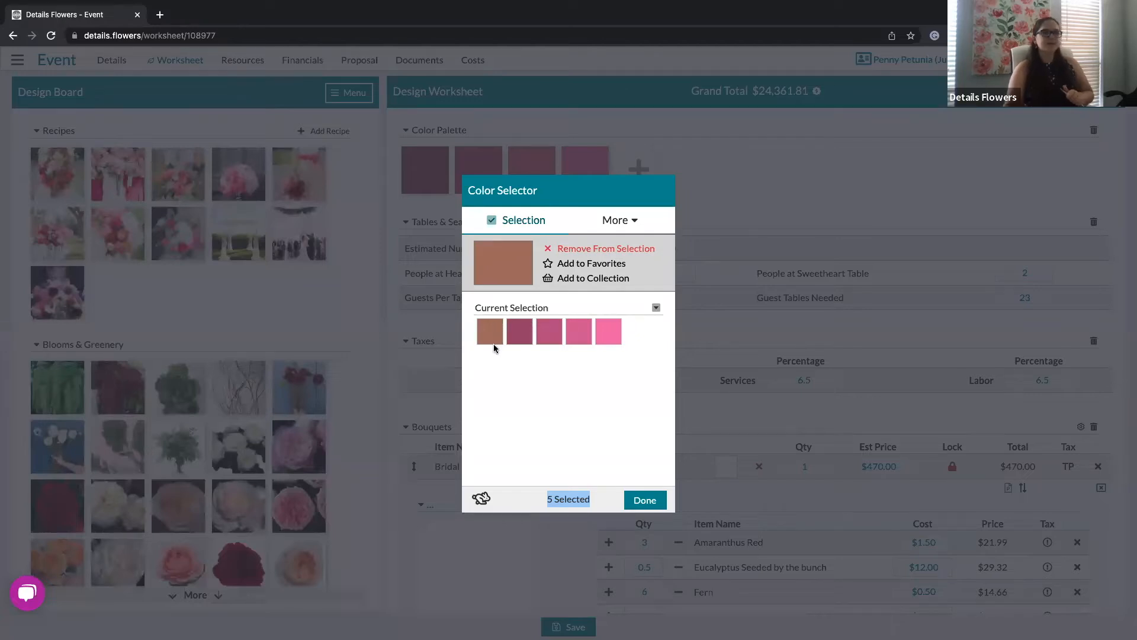
click(575, 254)
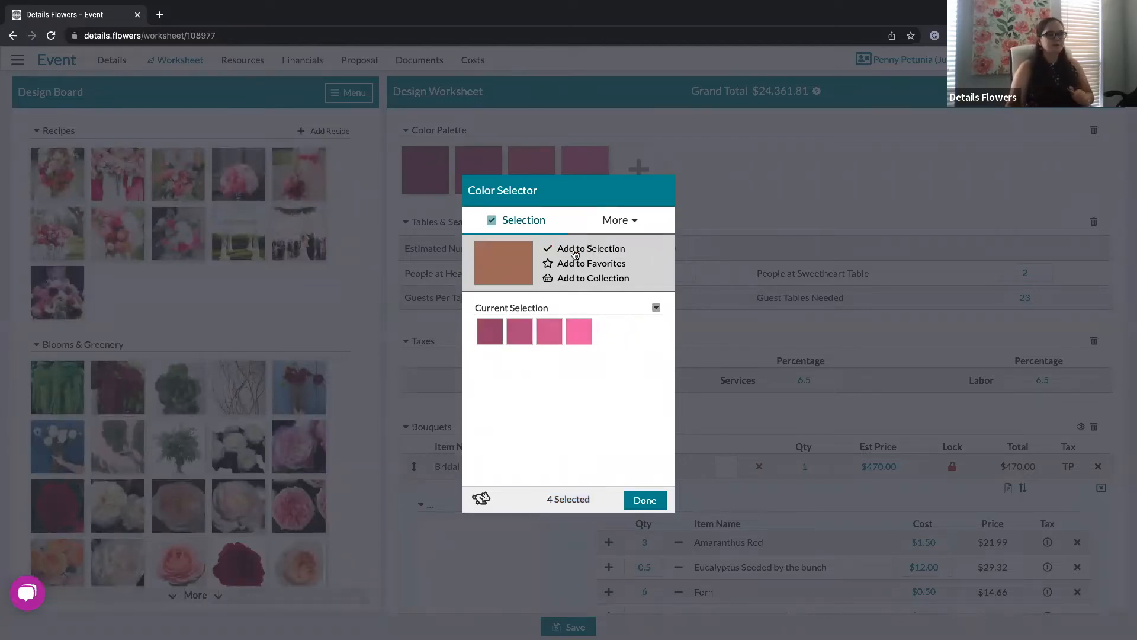
Step: Look up colors by name with Auto Detect in the Color Selector's Input mode, previewing blush and burgundy
click(626, 221)
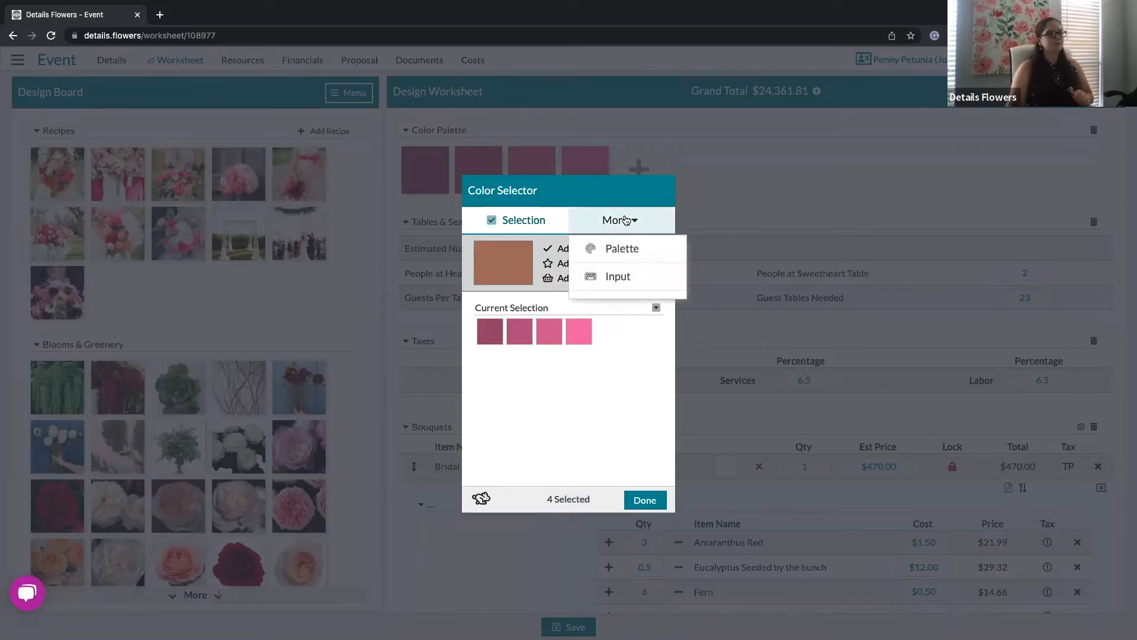
click(613, 278)
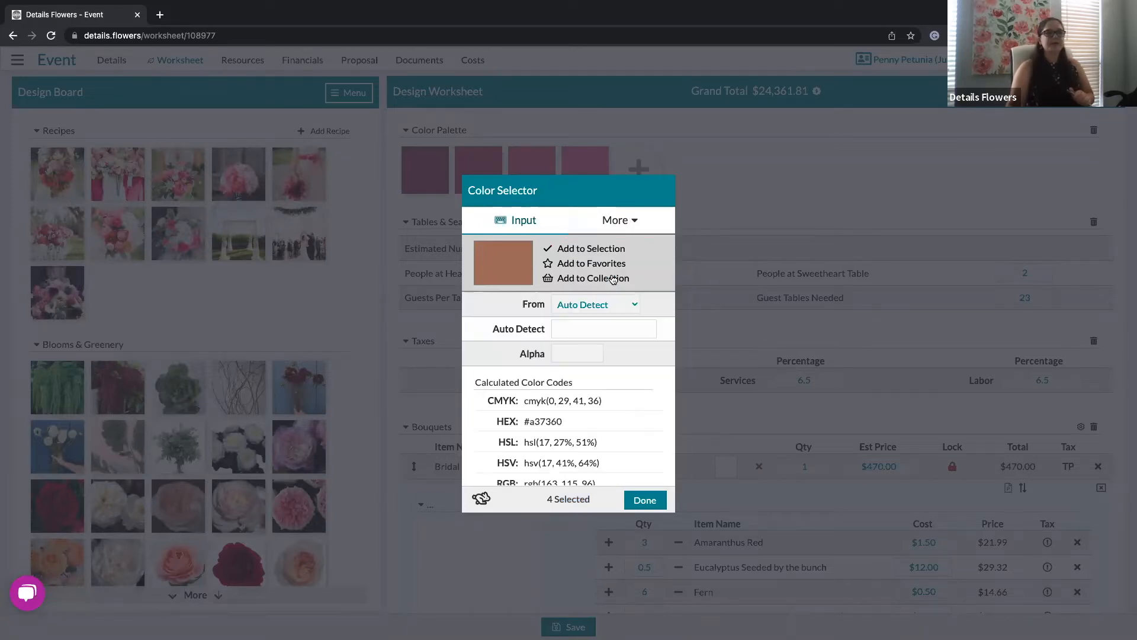
click(567, 331)
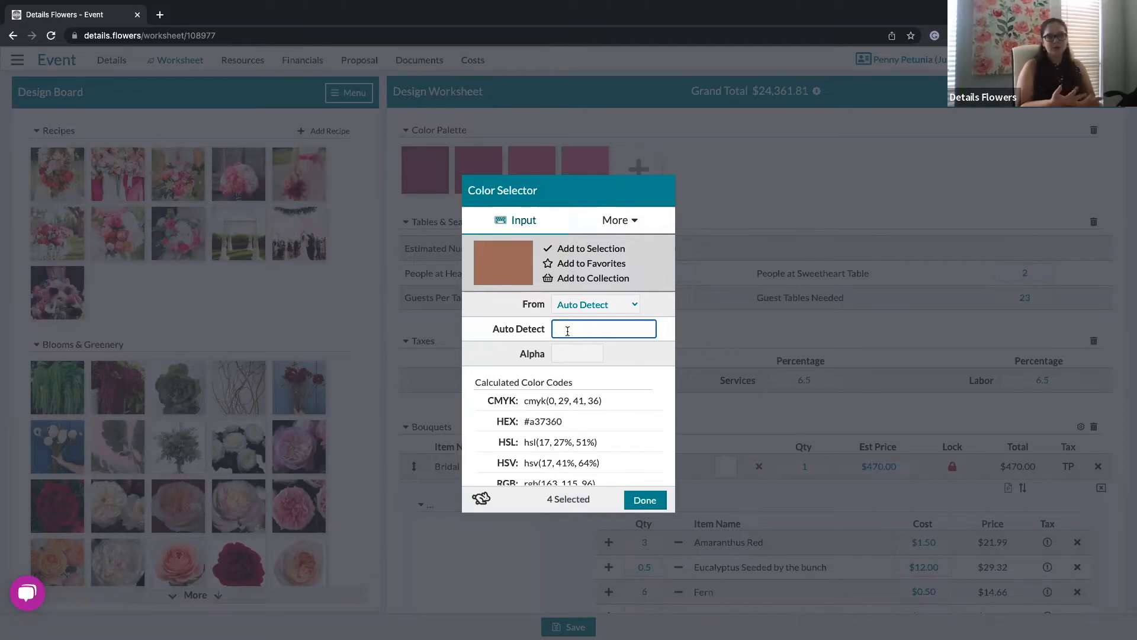
text(blush)
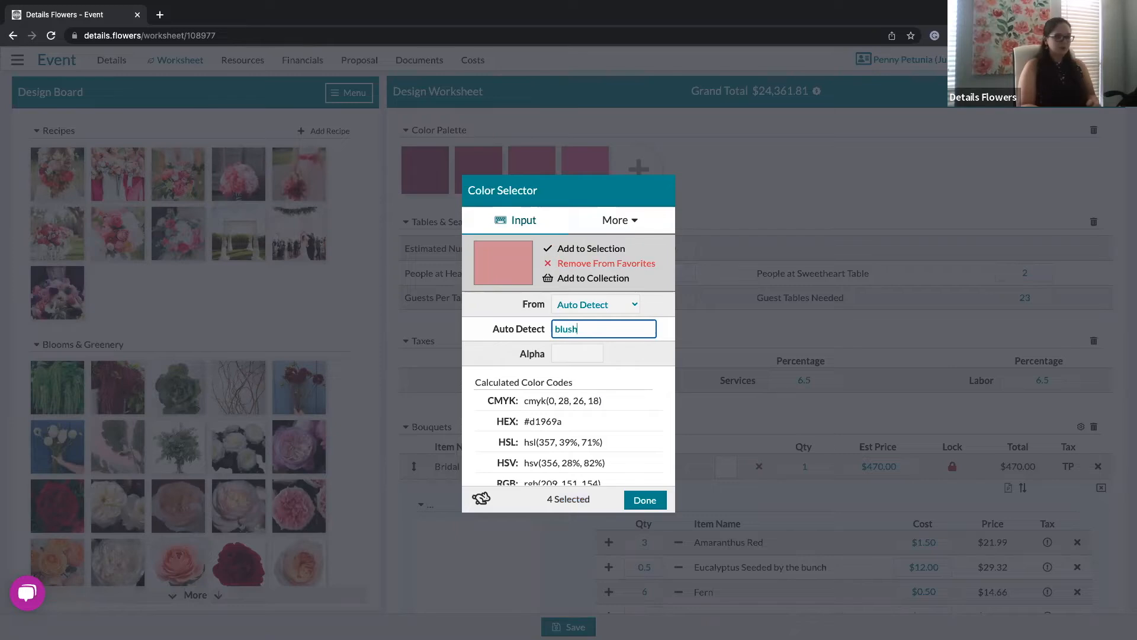
text(burgundy)
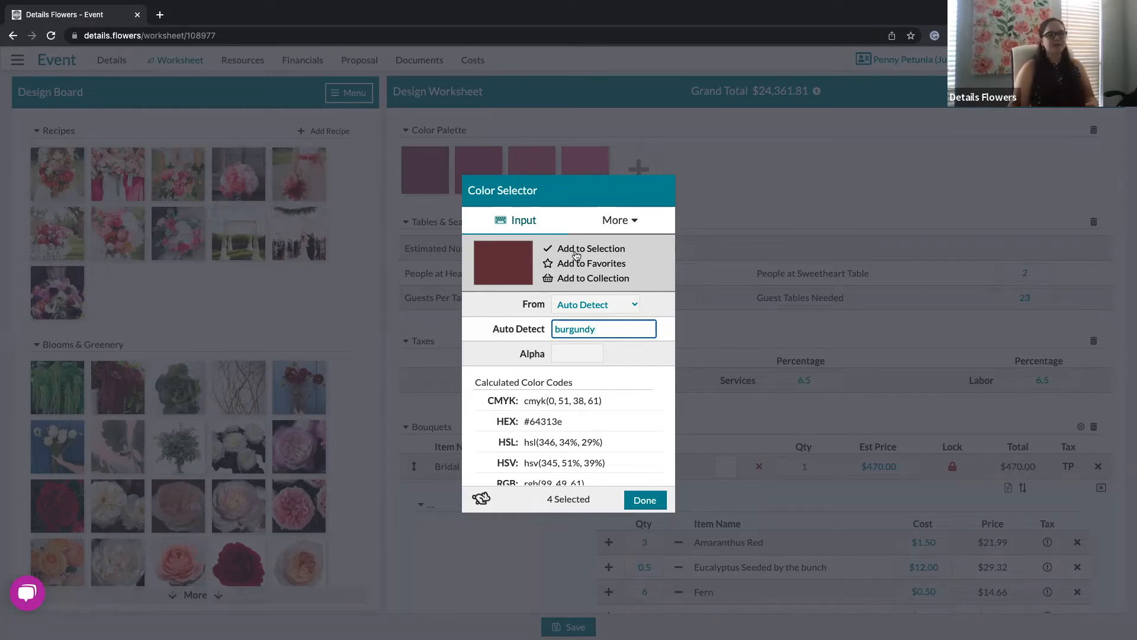
Step: Add a peach, a dark green, a light pink and the rose-red swatch from the wedding photo to the color selection
click(632, 224)
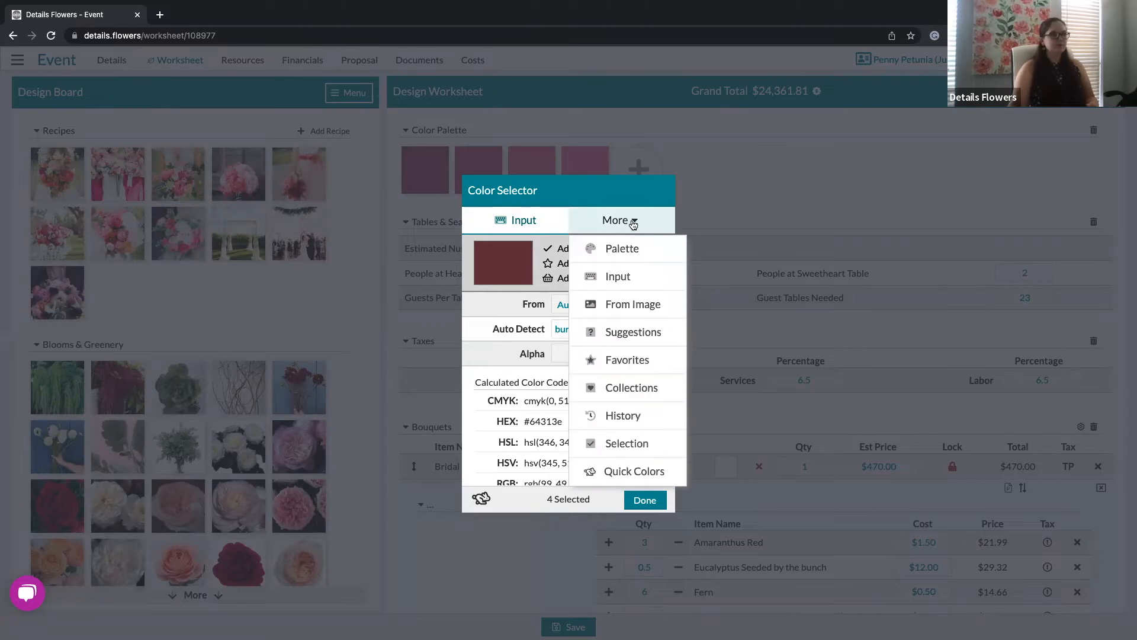
click(632, 308)
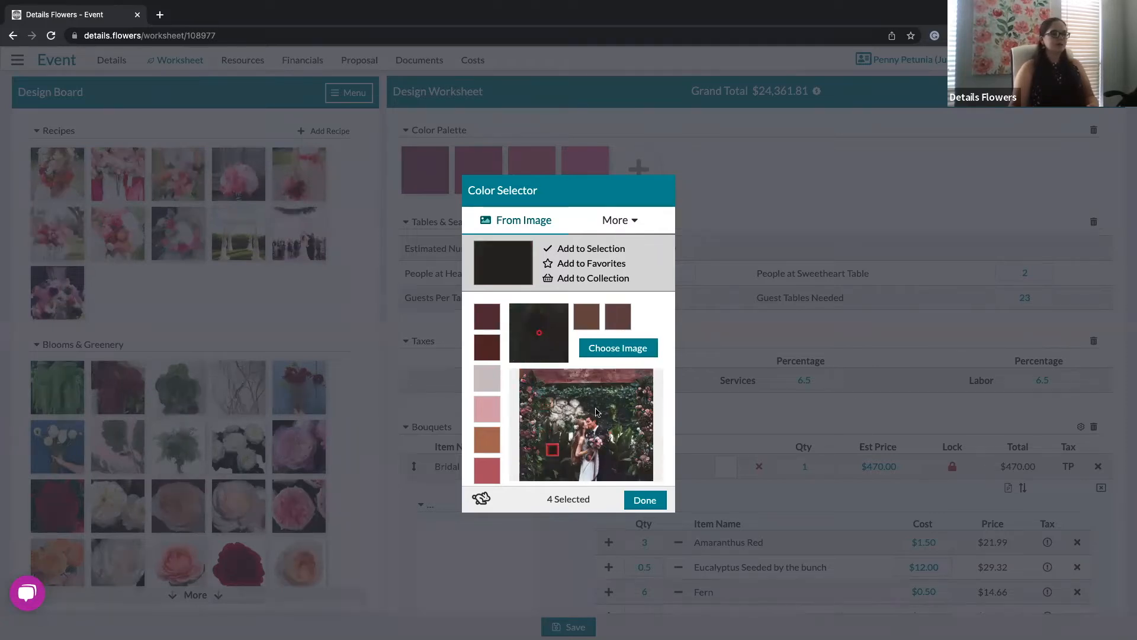
click(589, 248)
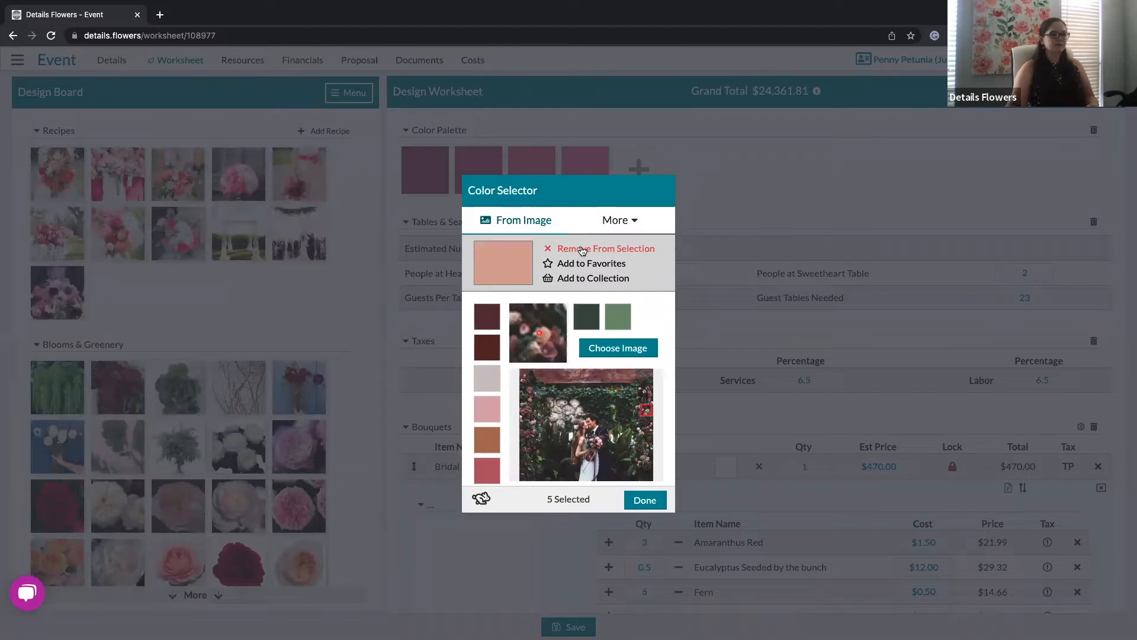
click(645, 414)
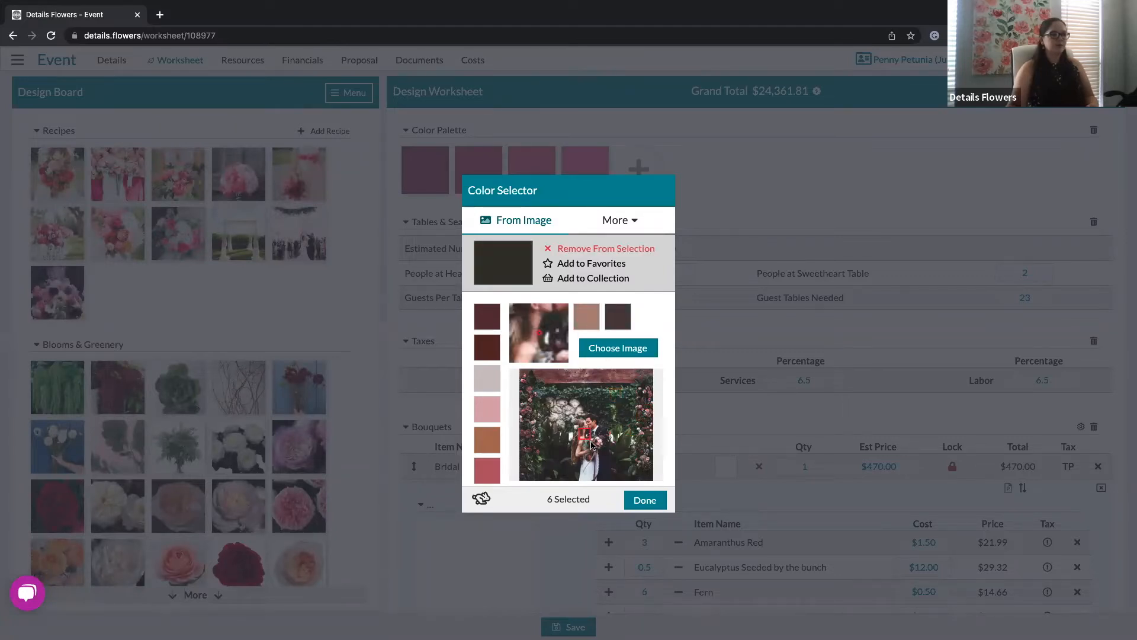
drag(595, 444, 598, 444)
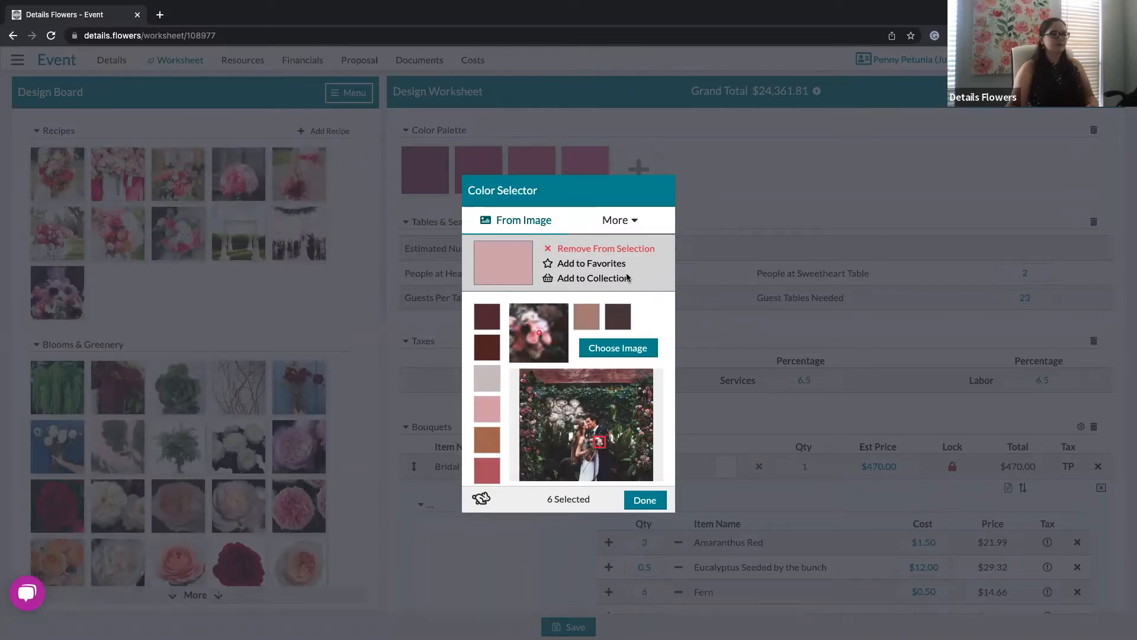
click(599, 250)
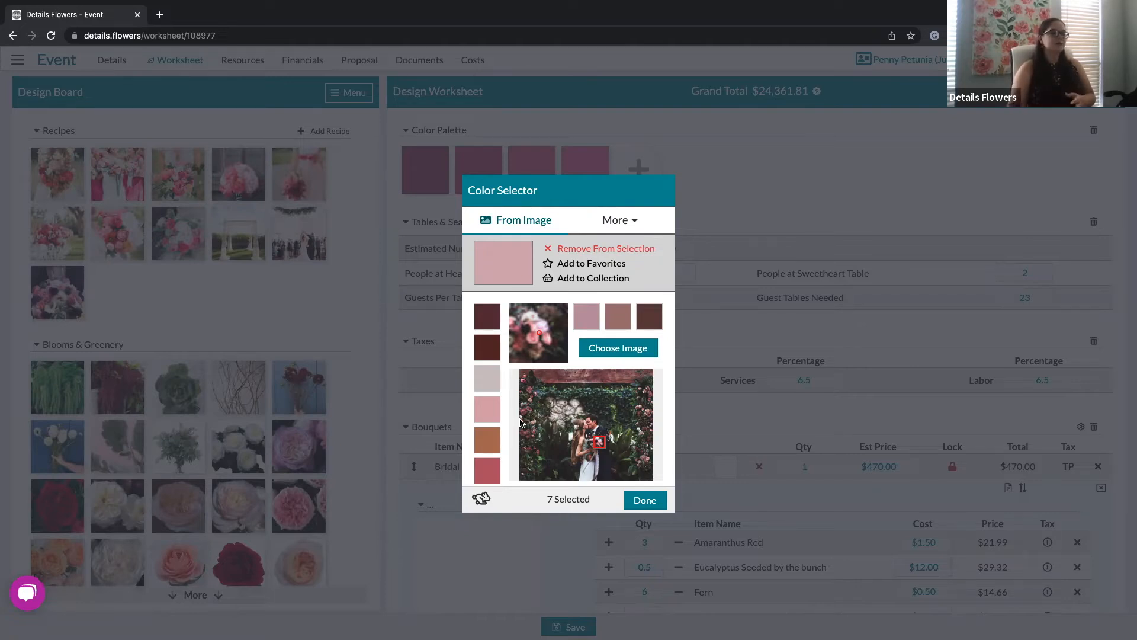
click(488, 472)
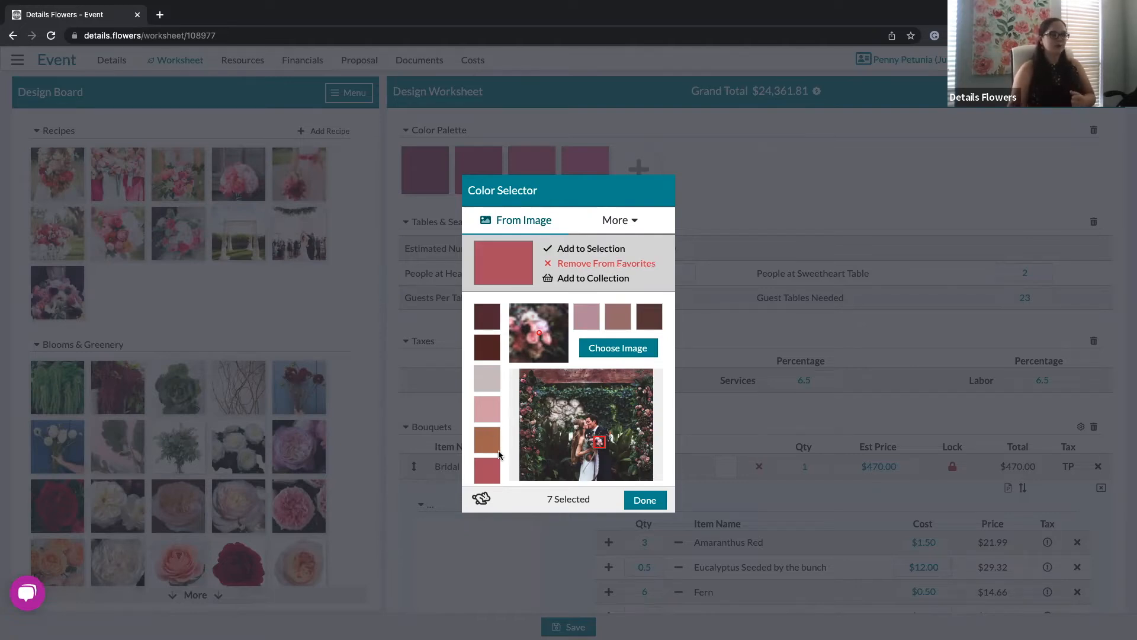
click(601, 253)
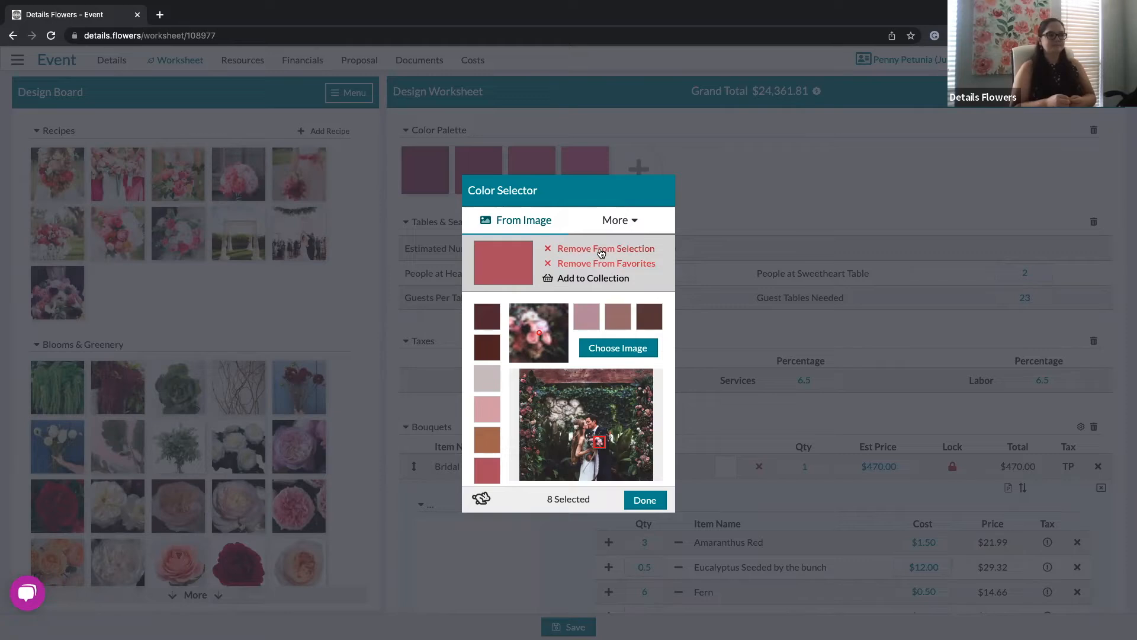
Step: Examine the suggested palettes for the rose-red color and the options available for the Complementary Color Palette
click(615, 223)
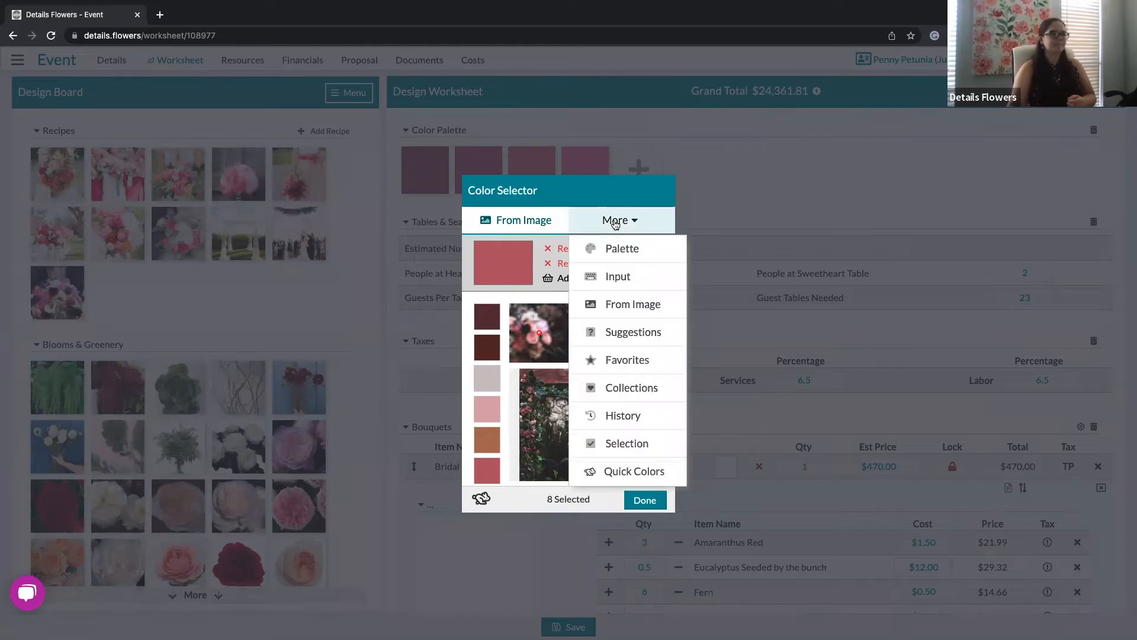
click(633, 333)
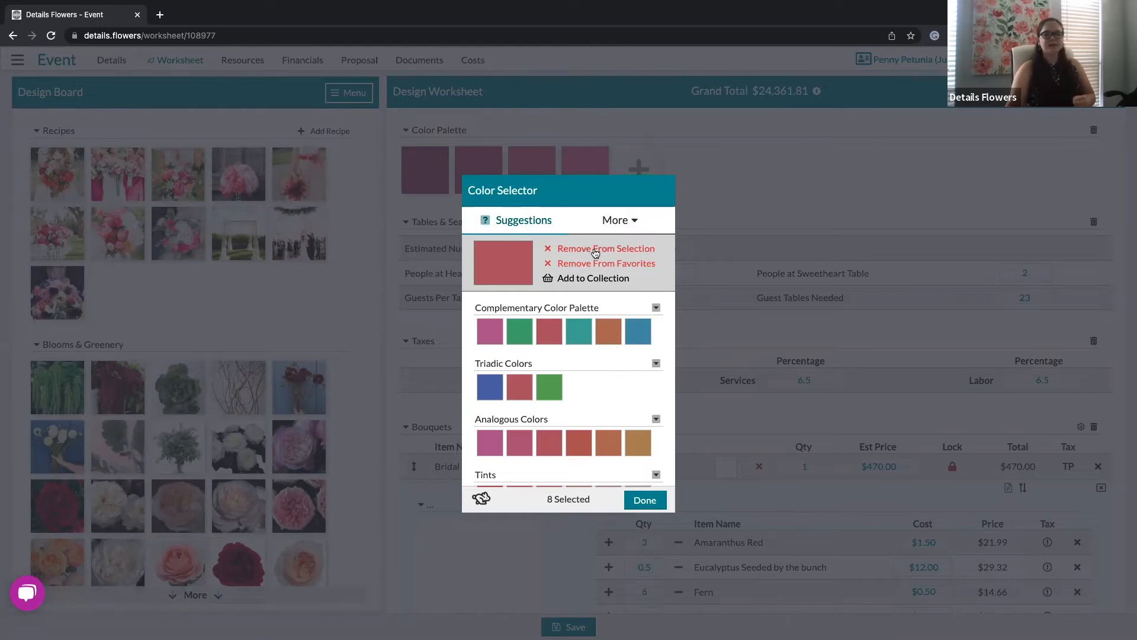
click(656, 308)
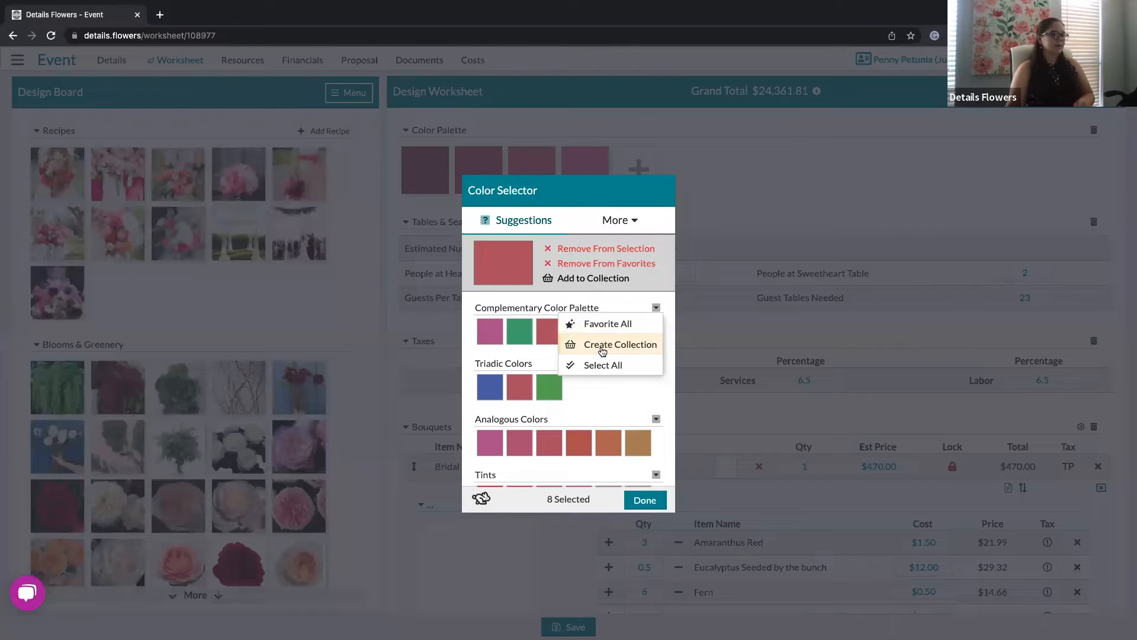
click(602, 296)
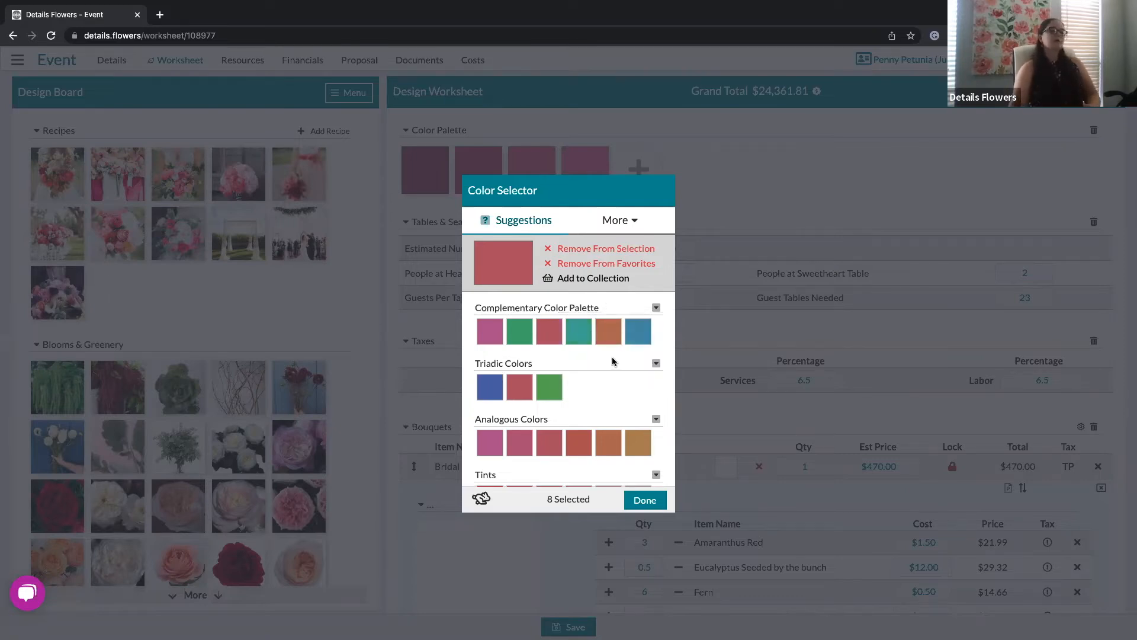
scroll(603, 371, down, 3)
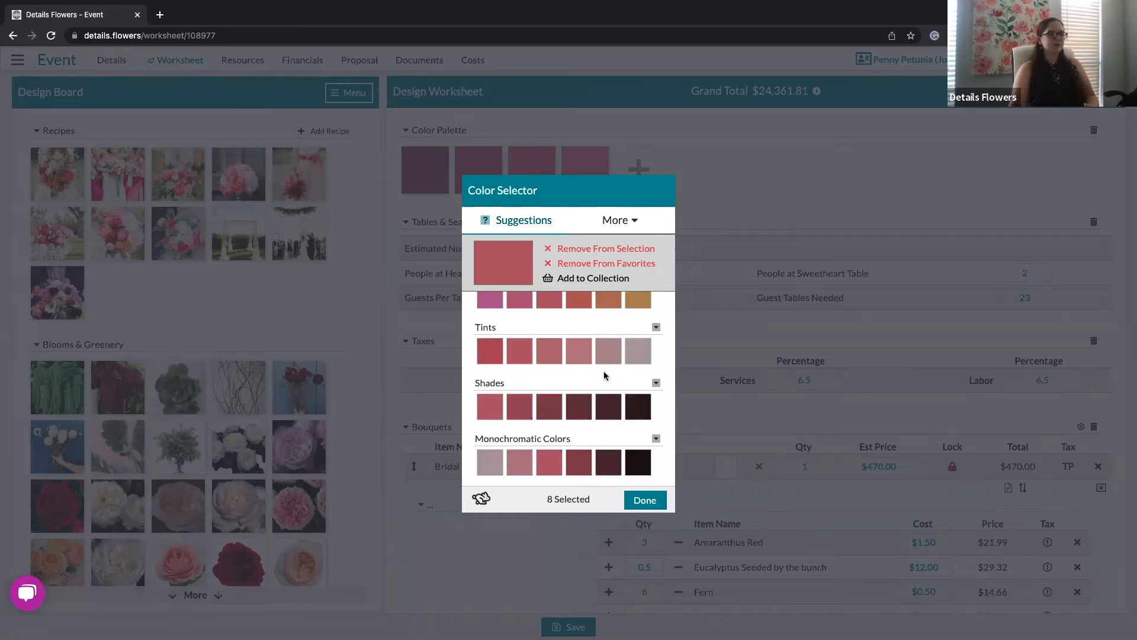
scroll(603, 370, up, 3)
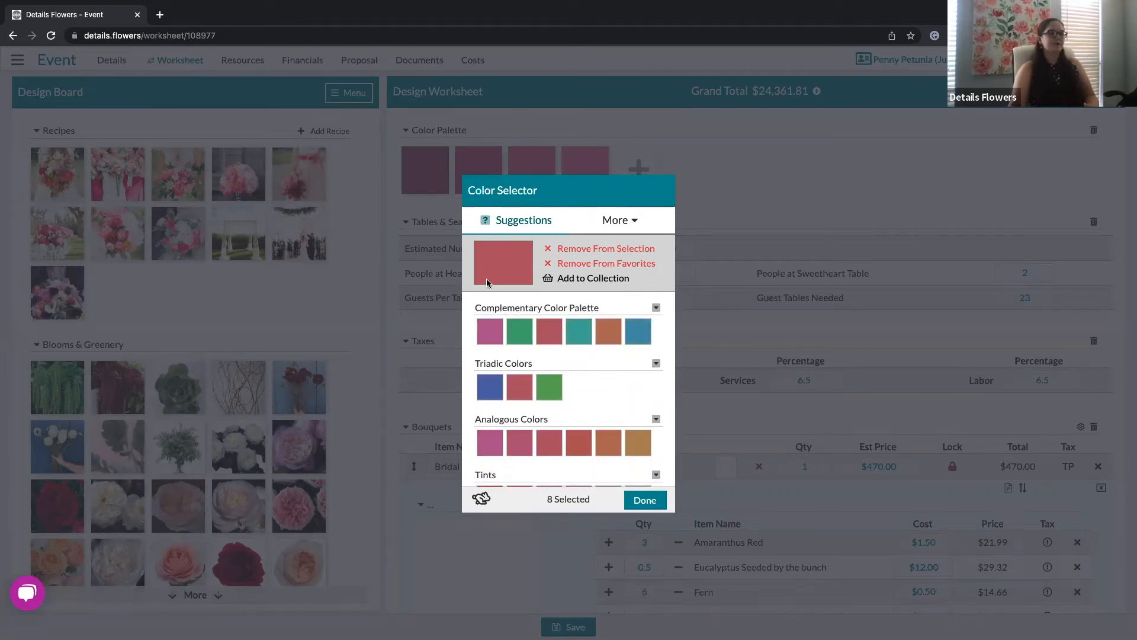
Step: Browse the favorite colors and preview the bright orange swatch
click(629, 221)
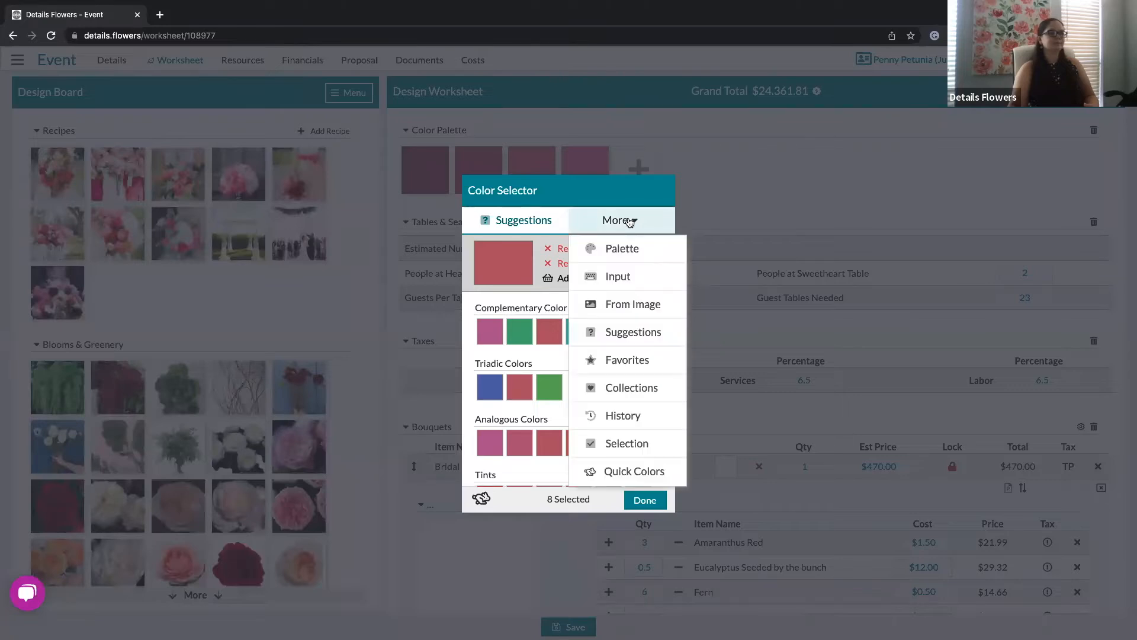
click(629, 361)
scroll(585, 407, down, 3)
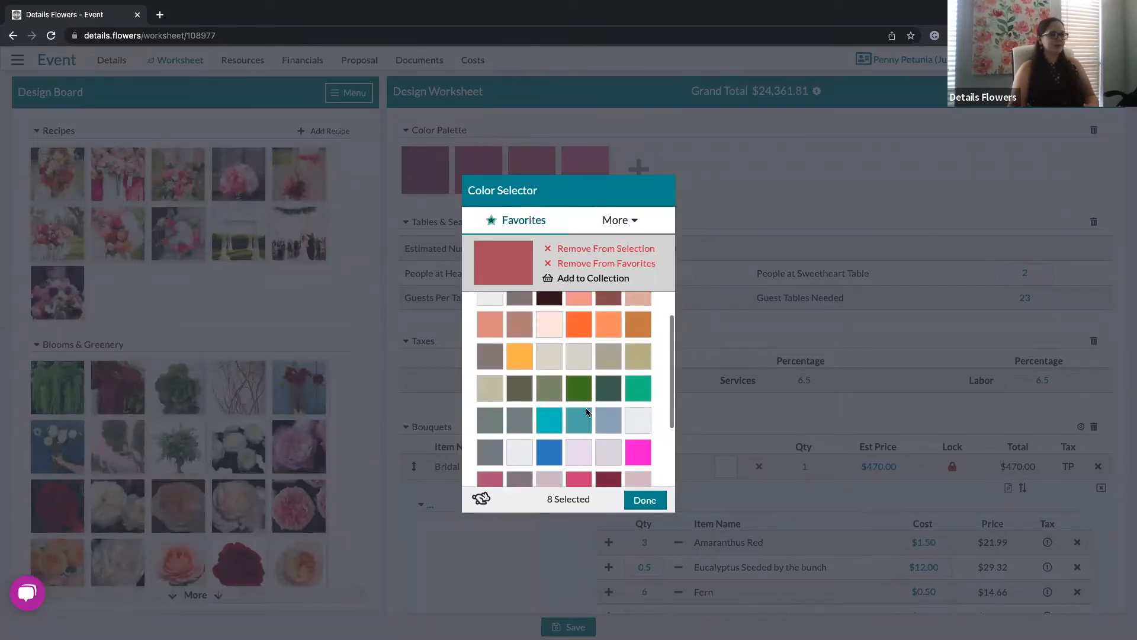
scroll(586, 411, up, 3)
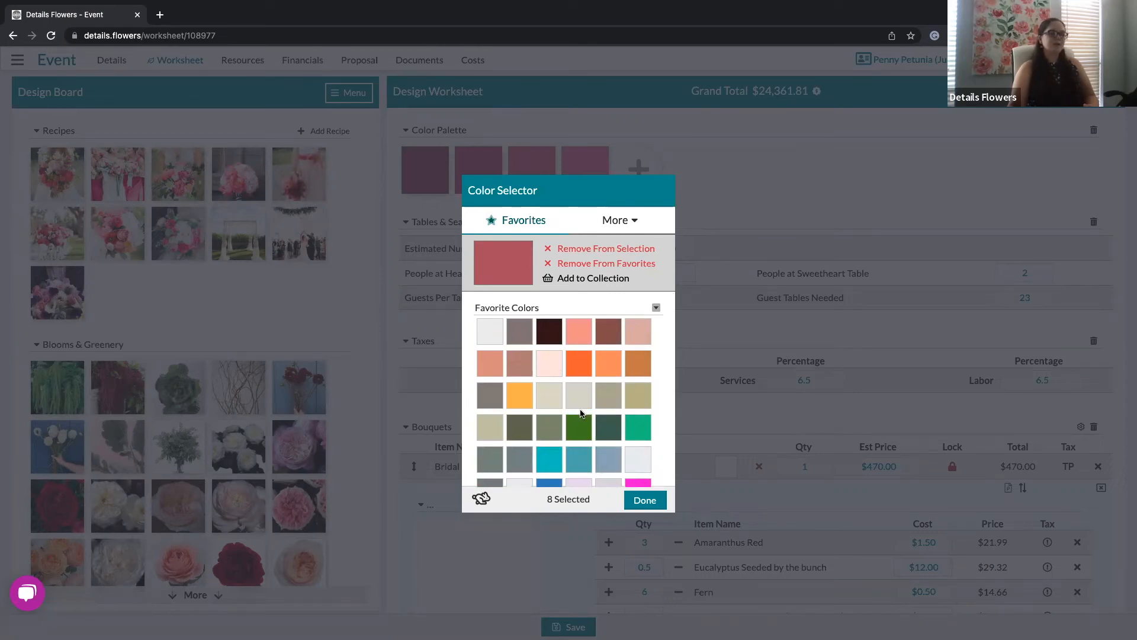
click(579, 364)
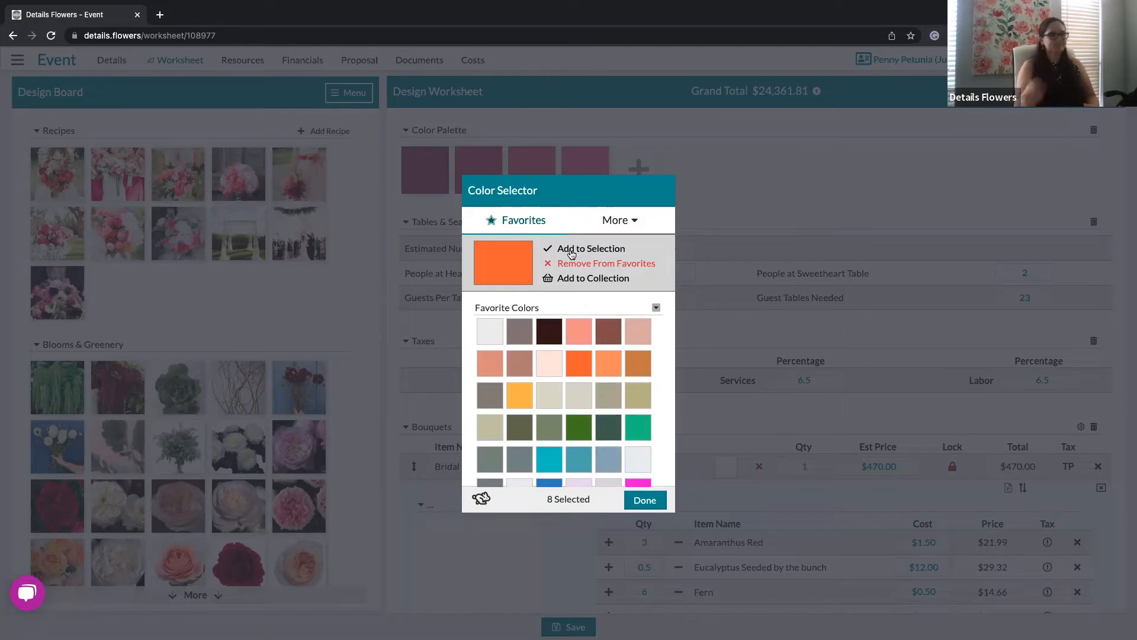
Step: Browse the saved color collections, view the Fall collection's options, and look at the color history
click(616, 220)
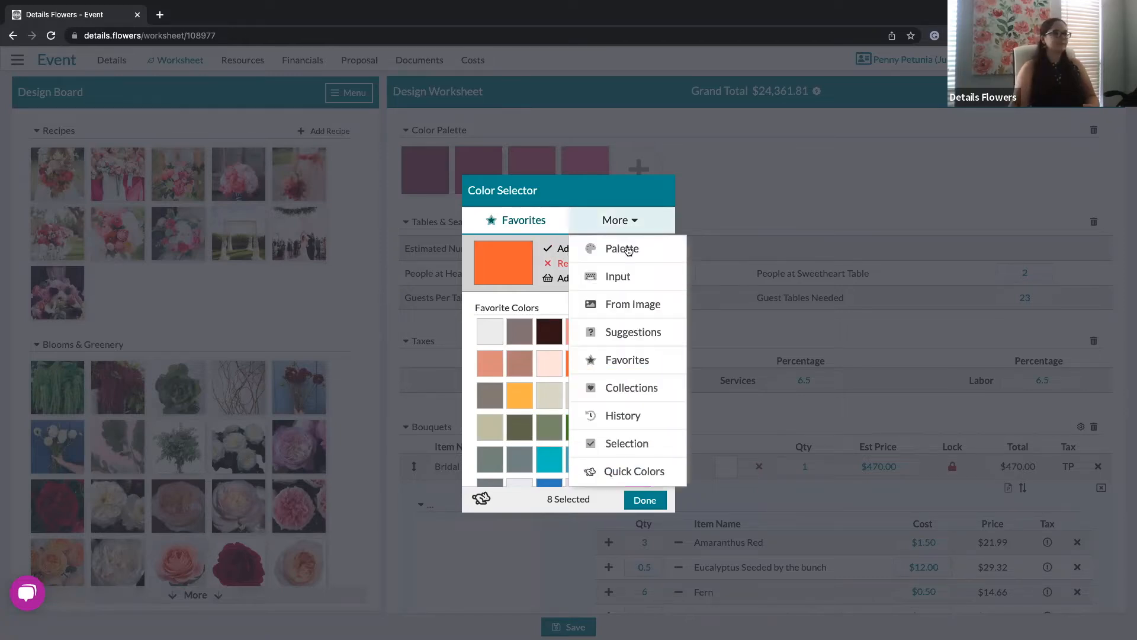
click(620, 394)
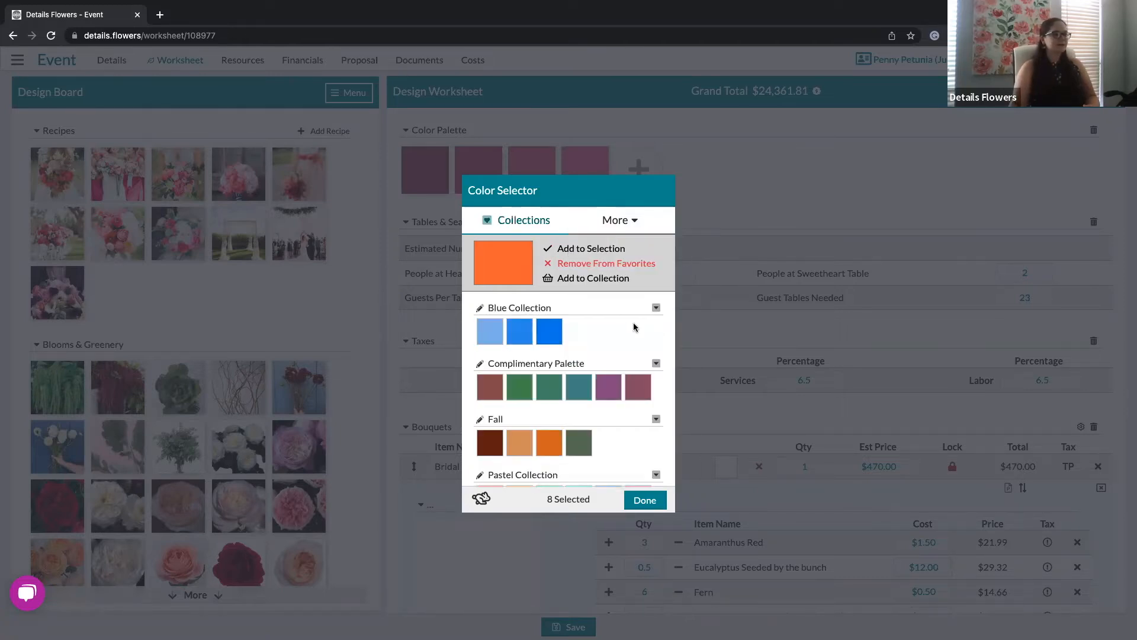
scroll(615, 343, down, 2)
scroll(614, 343, down, 2)
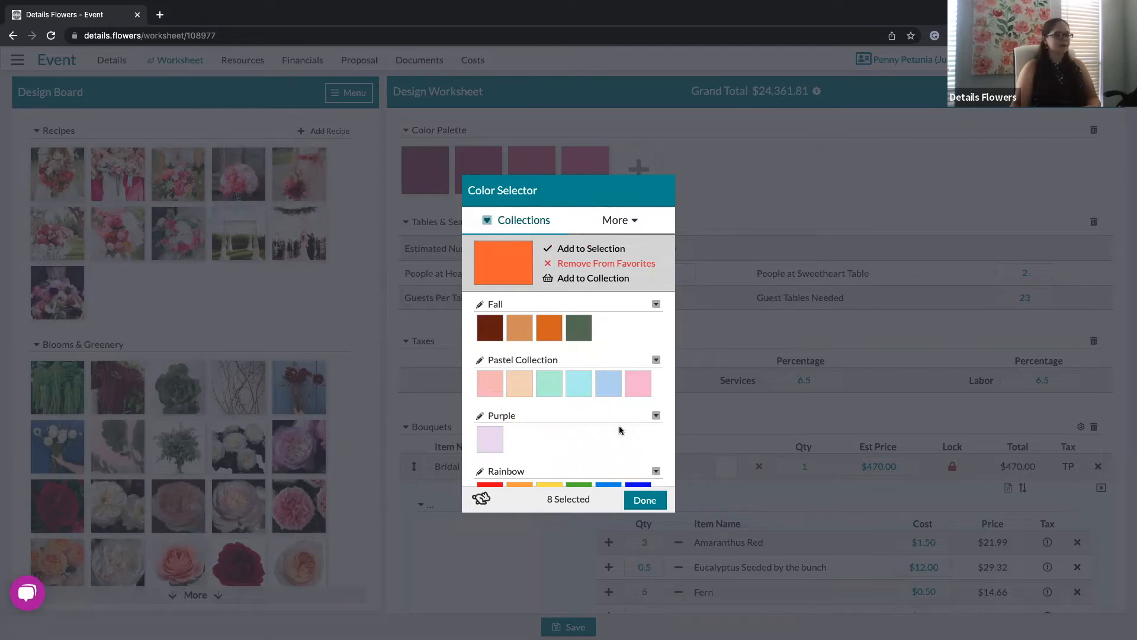
scroll(620, 429, down, 5)
scroll(620, 429, up, 7)
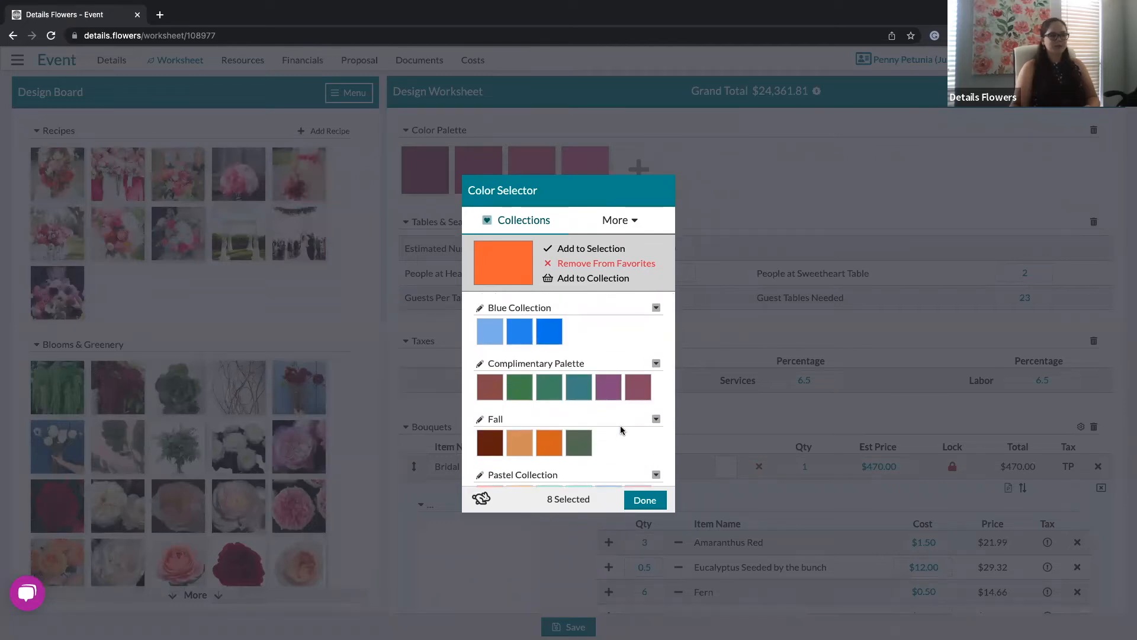
click(656, 420)
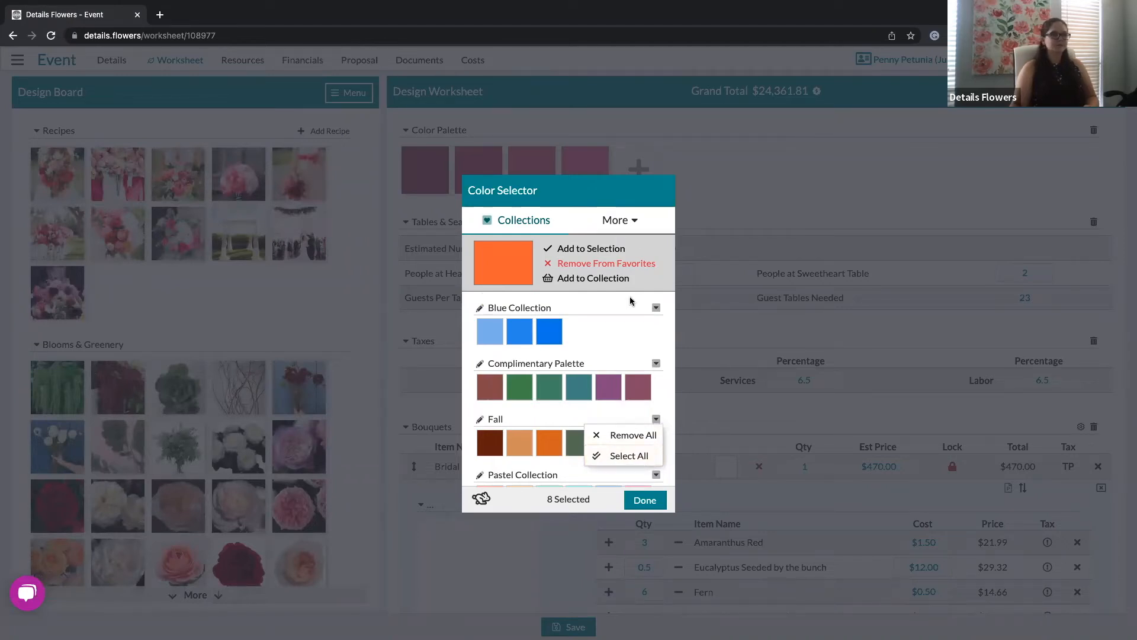
click(624, 223)
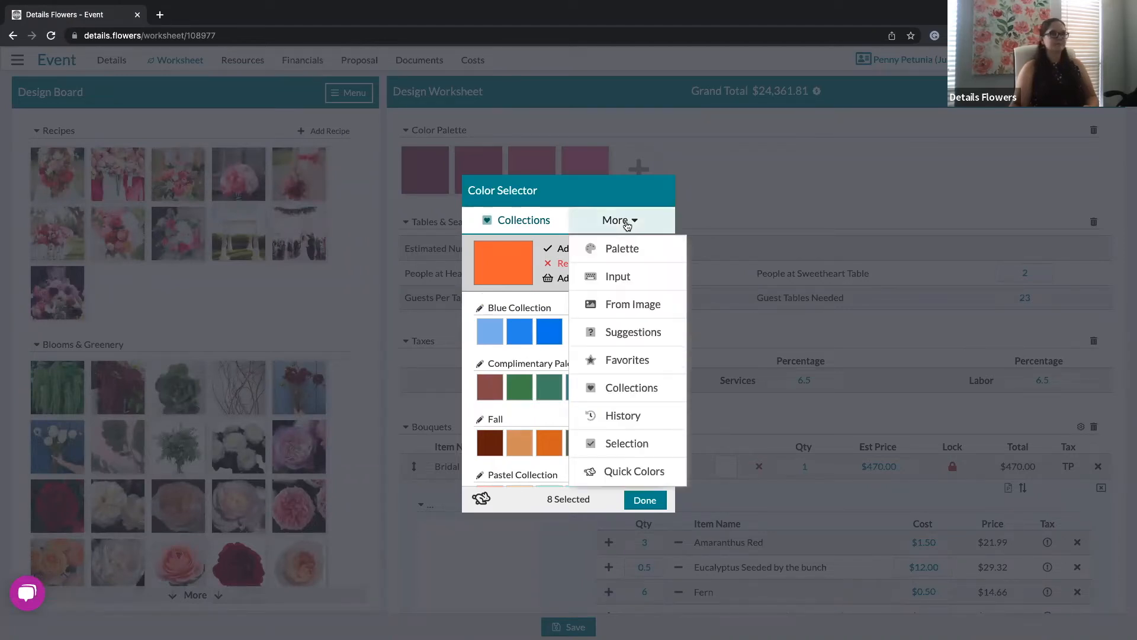
click(623, 414)
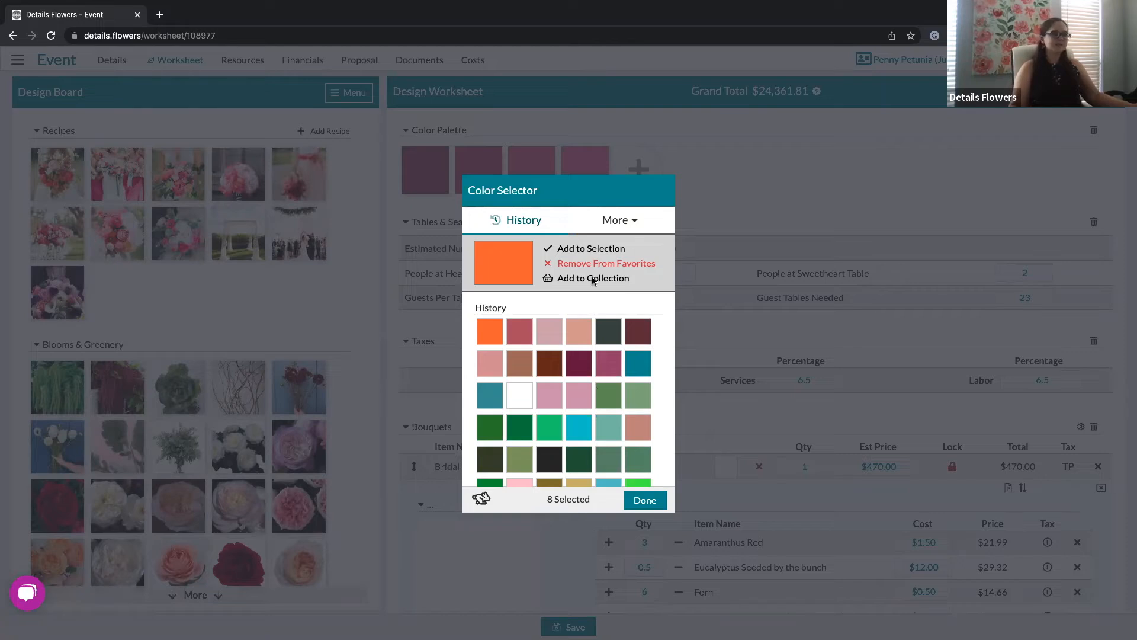
Step: Remove the dark green and the peach swatches from the current color selection
click(616, 220)
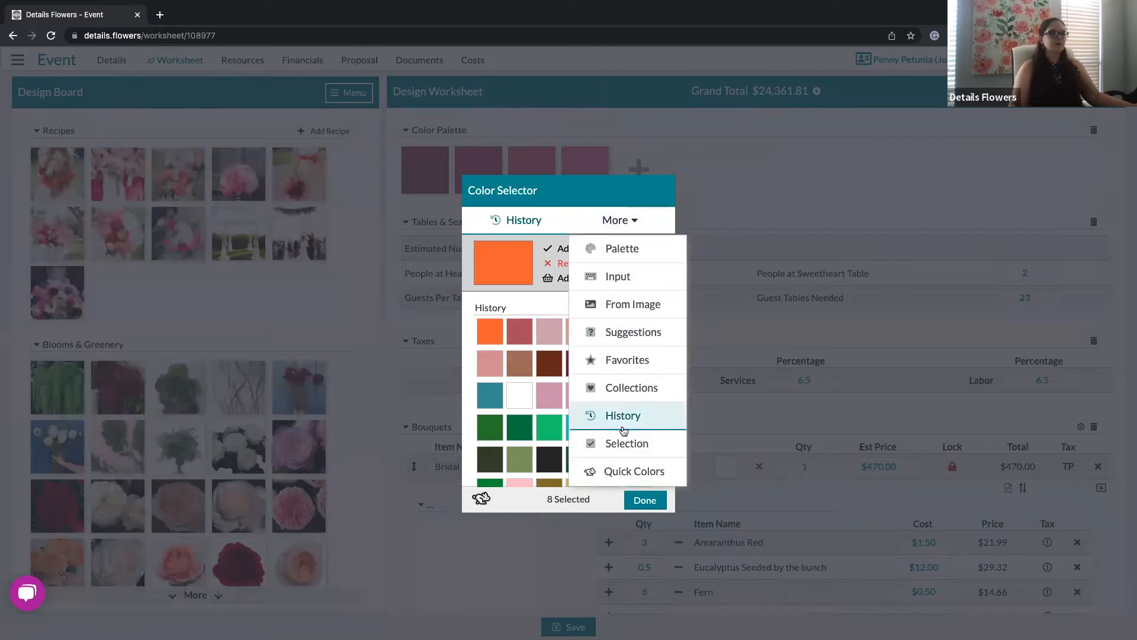
click(624, 443)
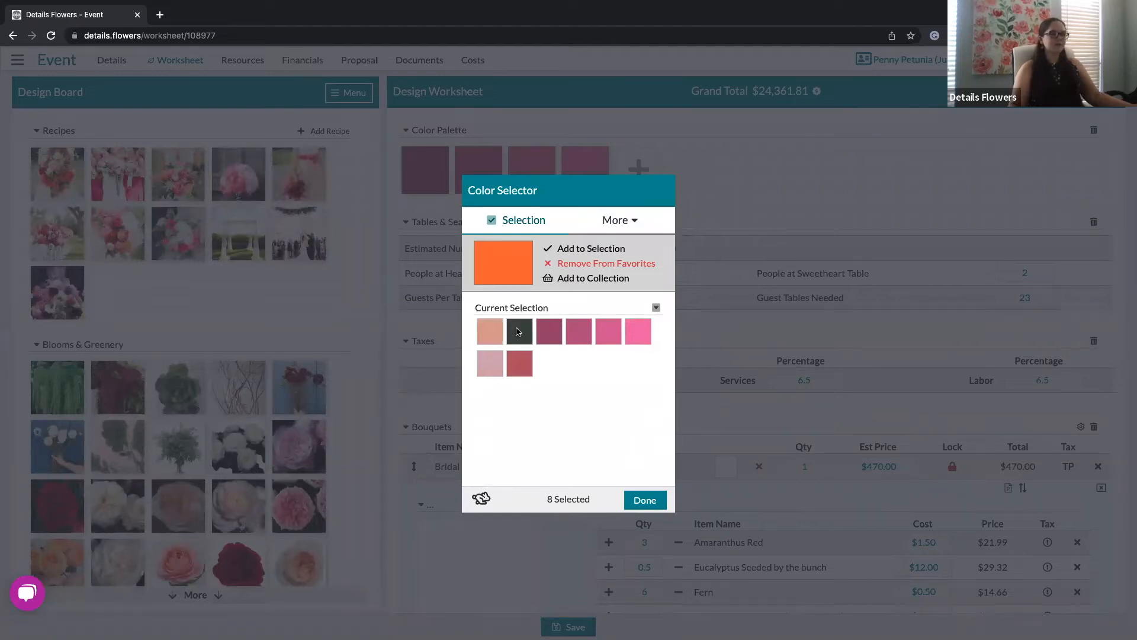
click(518, 332)
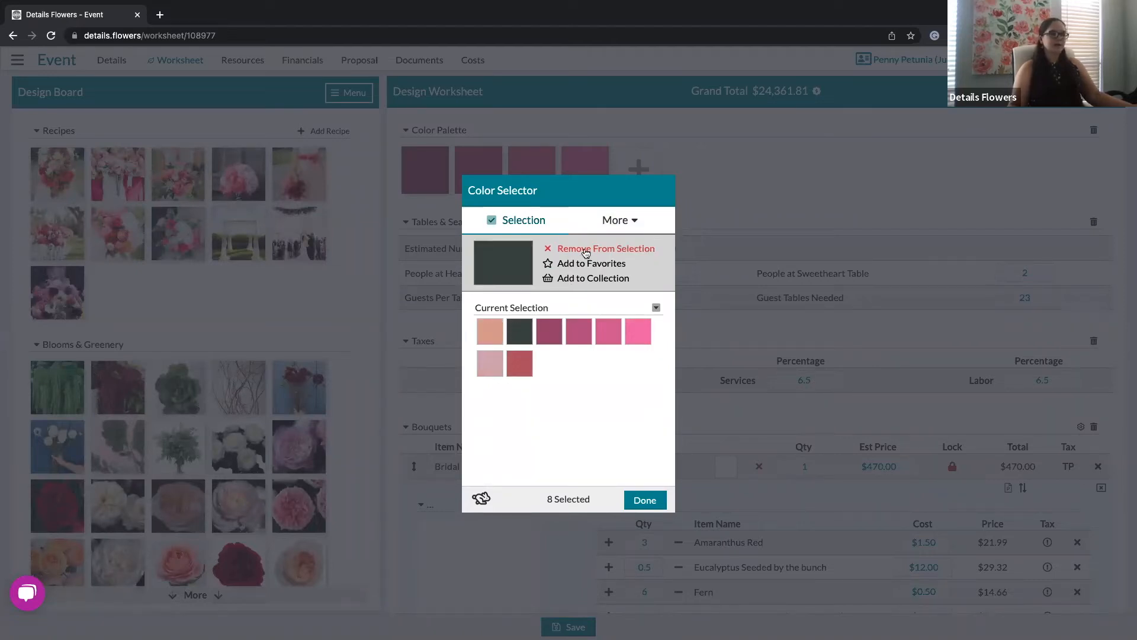
click(587, 253)
click(495, 329)
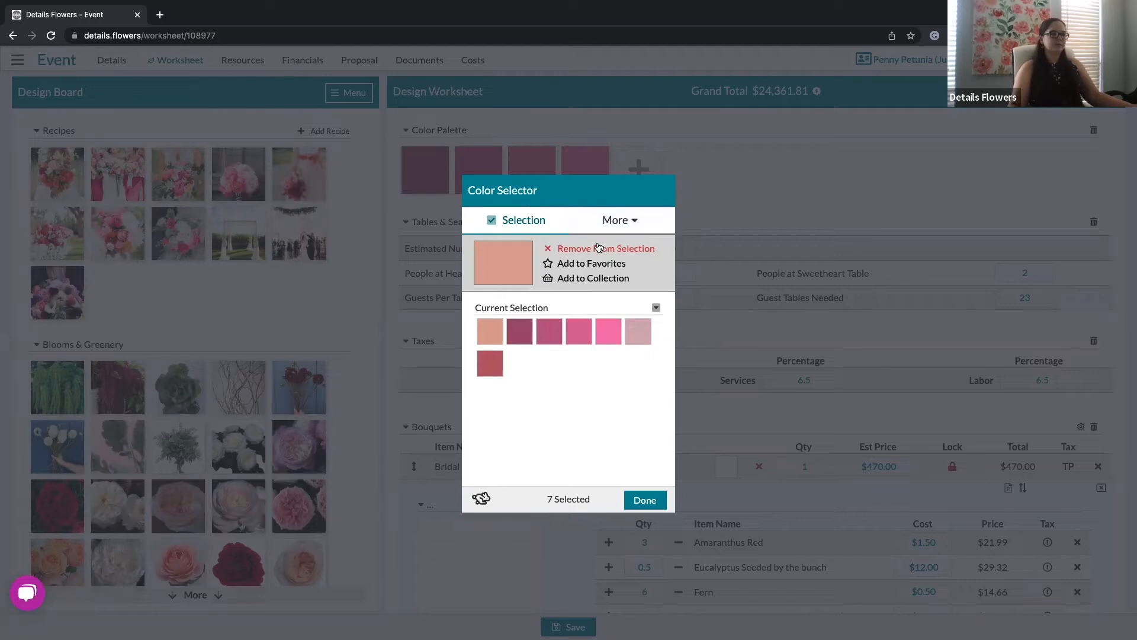
click(598, 248)
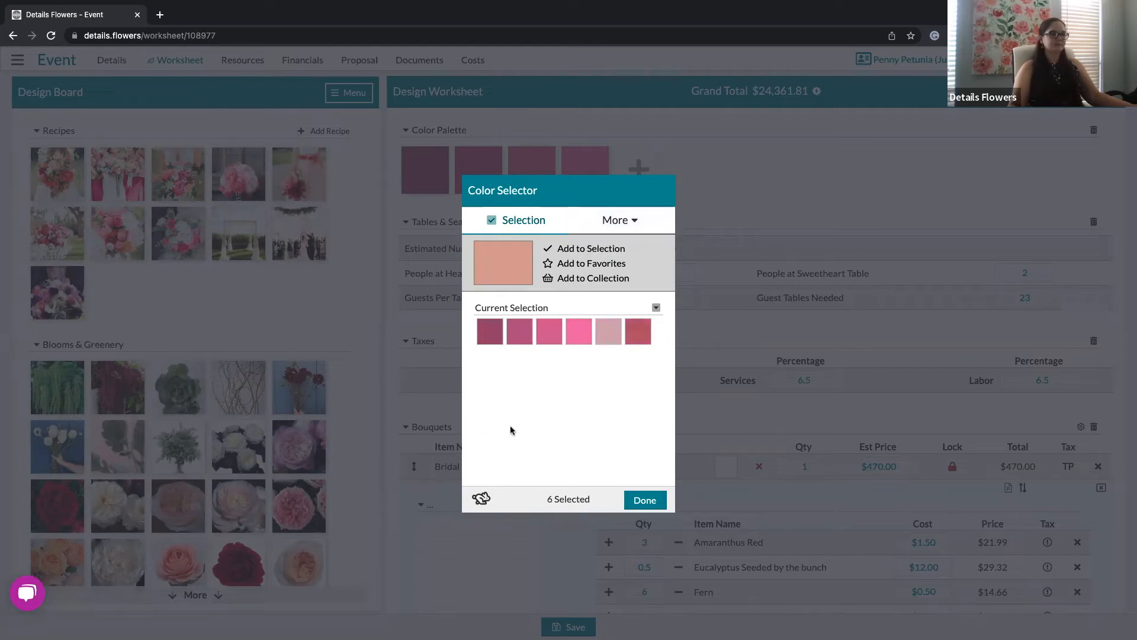
Step: Look at the Quick Colors, then finish the color selection with the last viewed peach color included in the palette
click(650, 222)
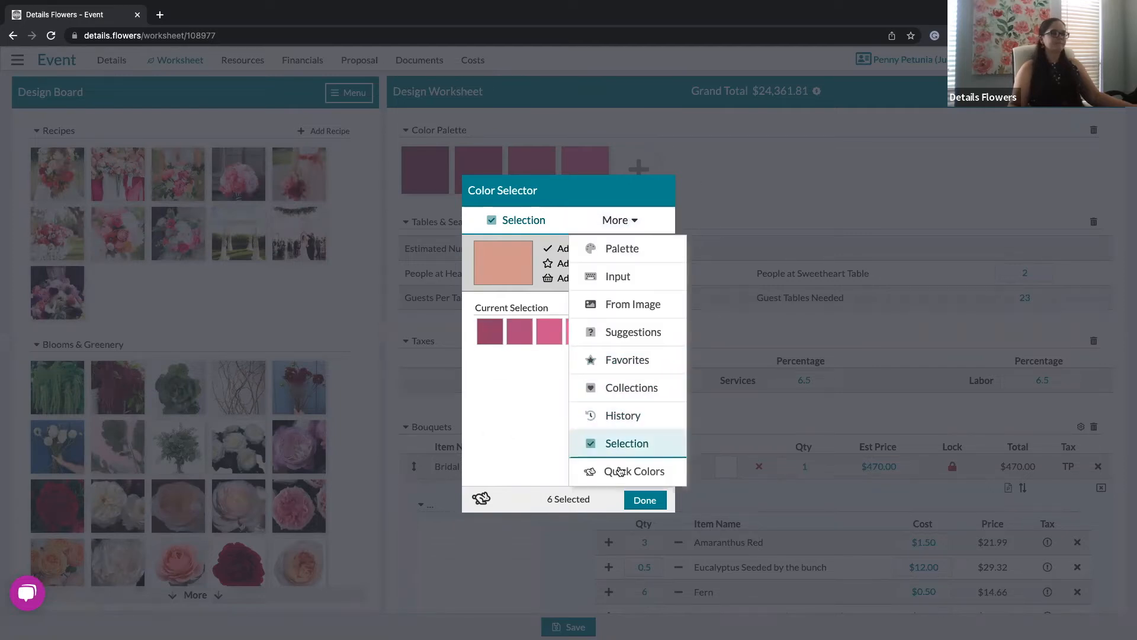
click(616, 474)
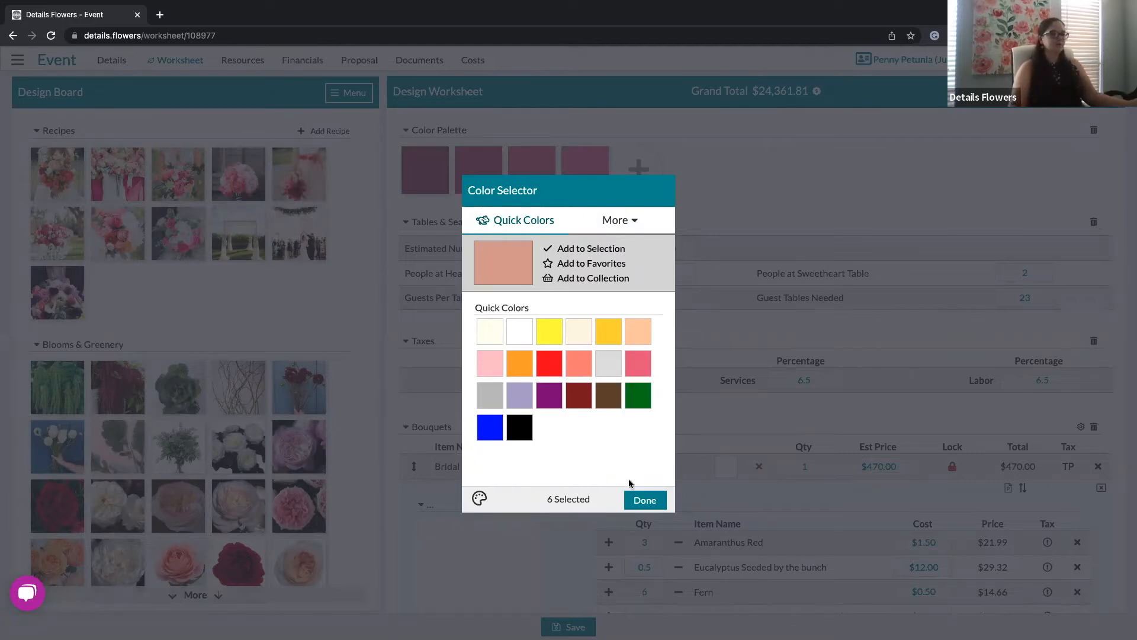
click(639, 502)
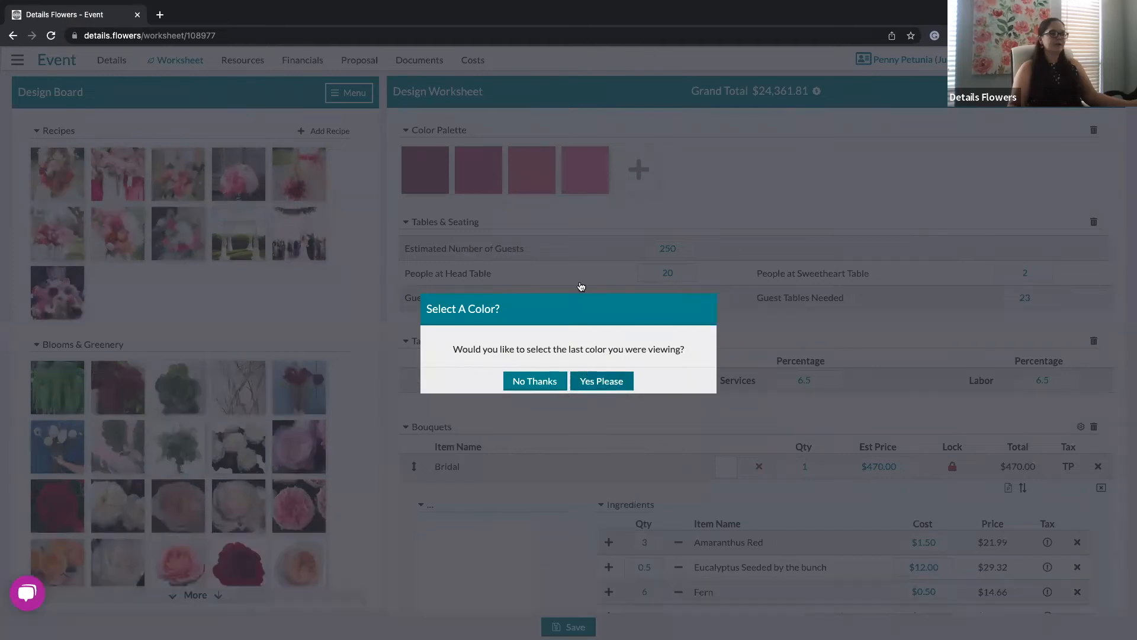
click(600, 380)
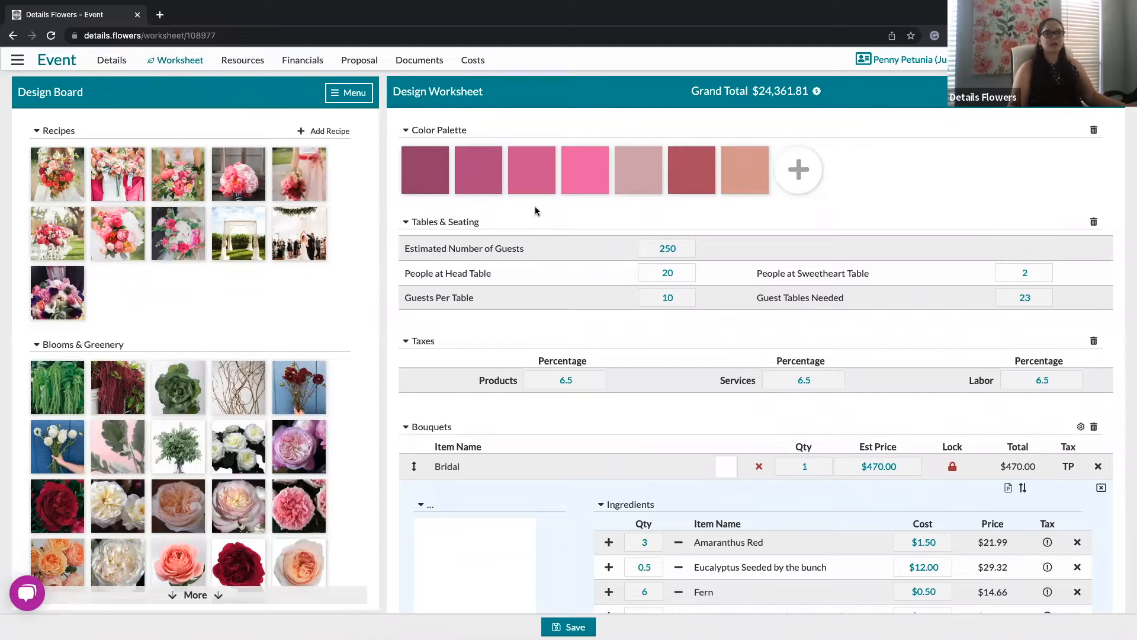
Step: Delete the light pink, rose-red and peach swatches from the worksheet's Color Palette
click(653, 154)
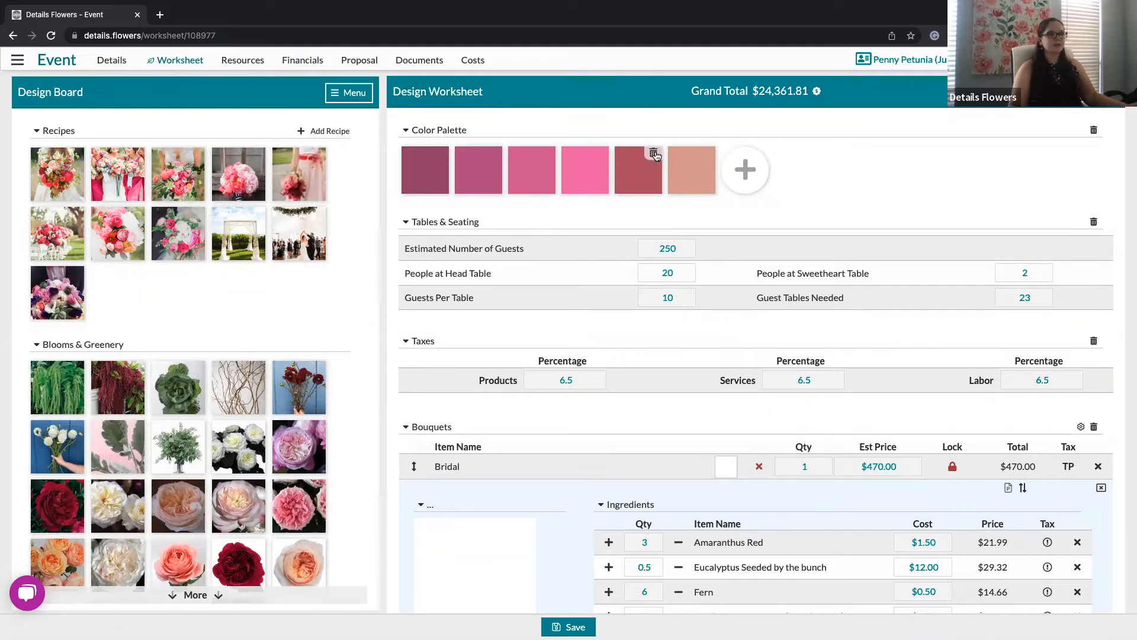
click(654, 154)
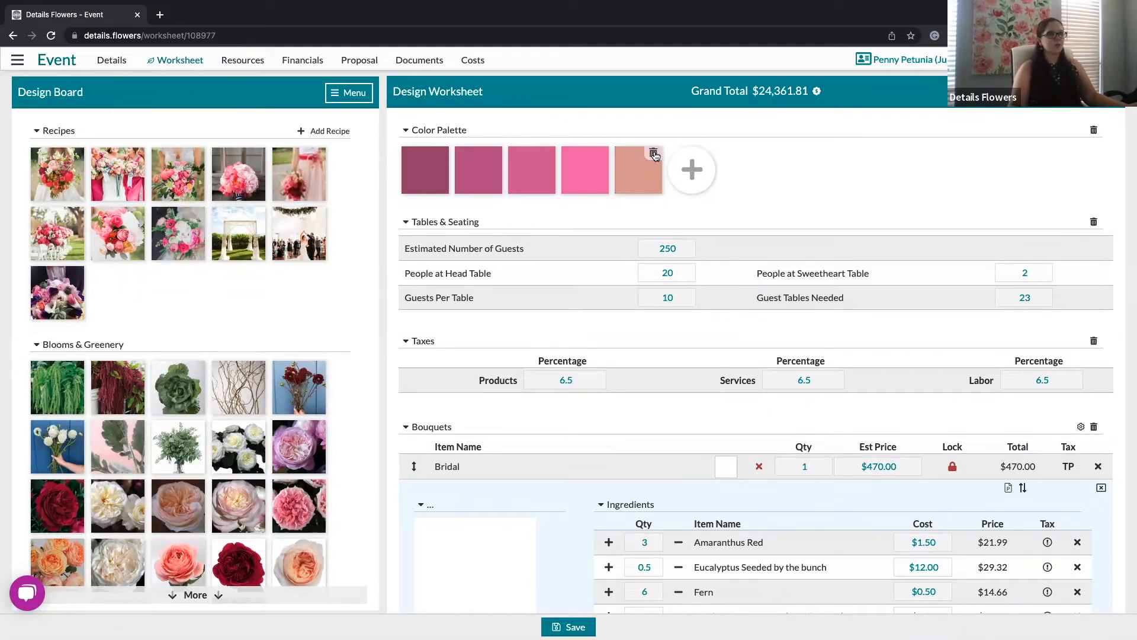
click(654, 154)
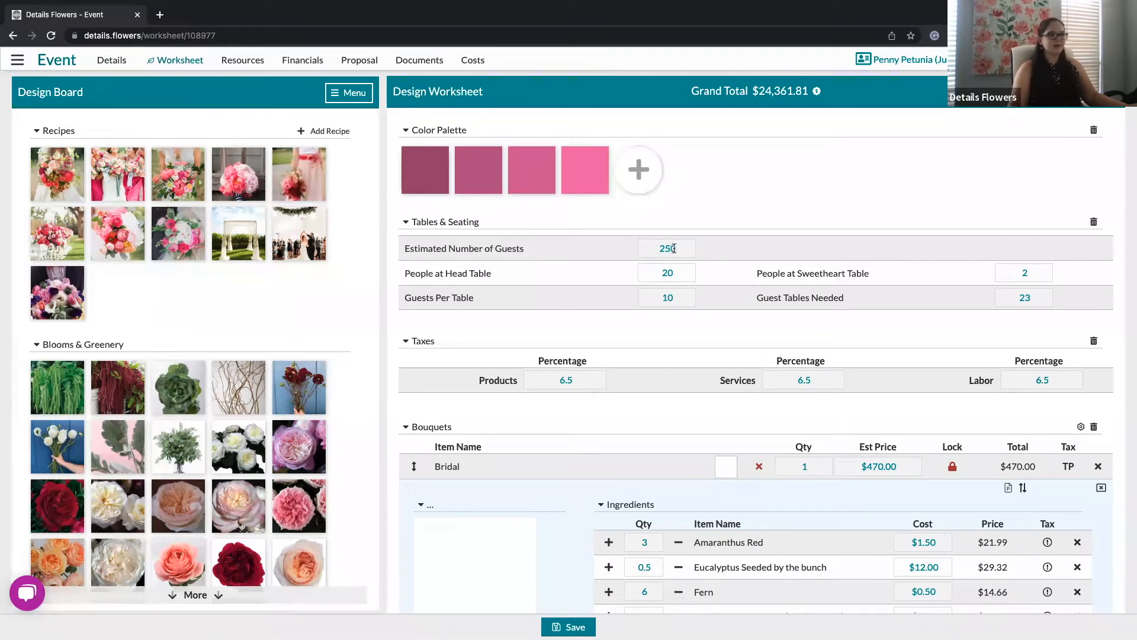
Step: Review the Tables & Seating counts, the Taxes percentages and the settings pages available under Company
click(673, 271)
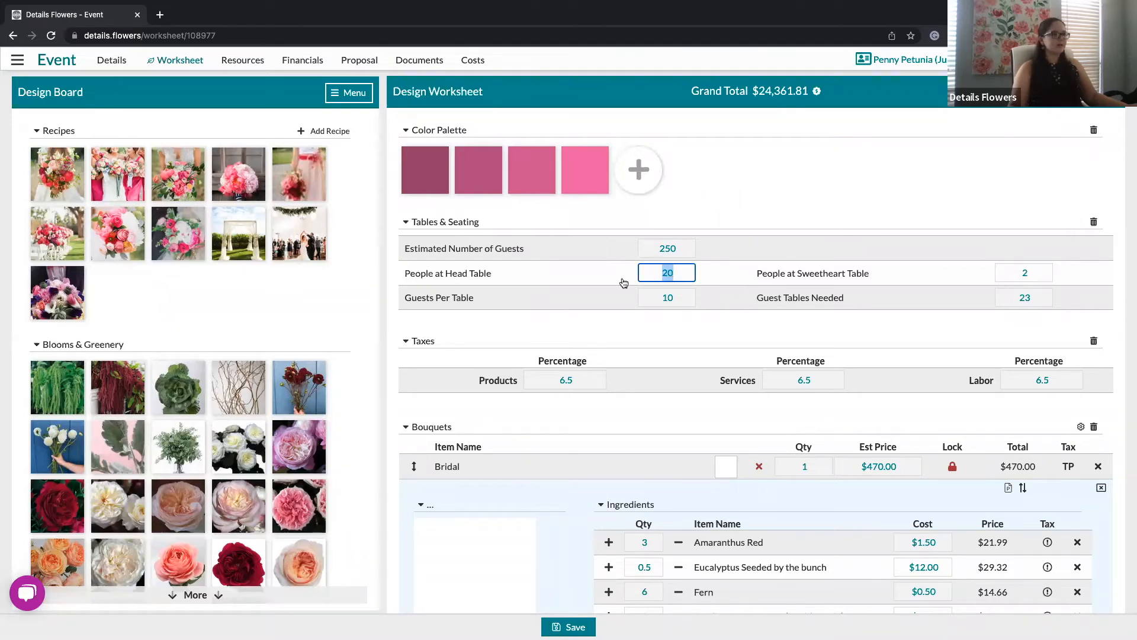
click(676, 296)
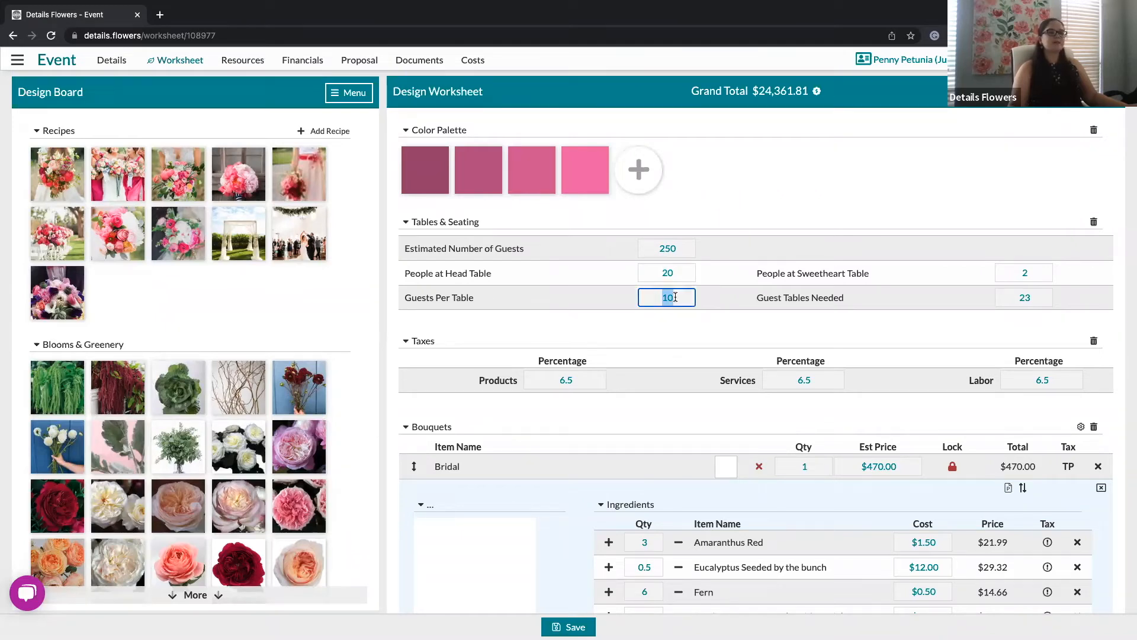
click(1032, 298)
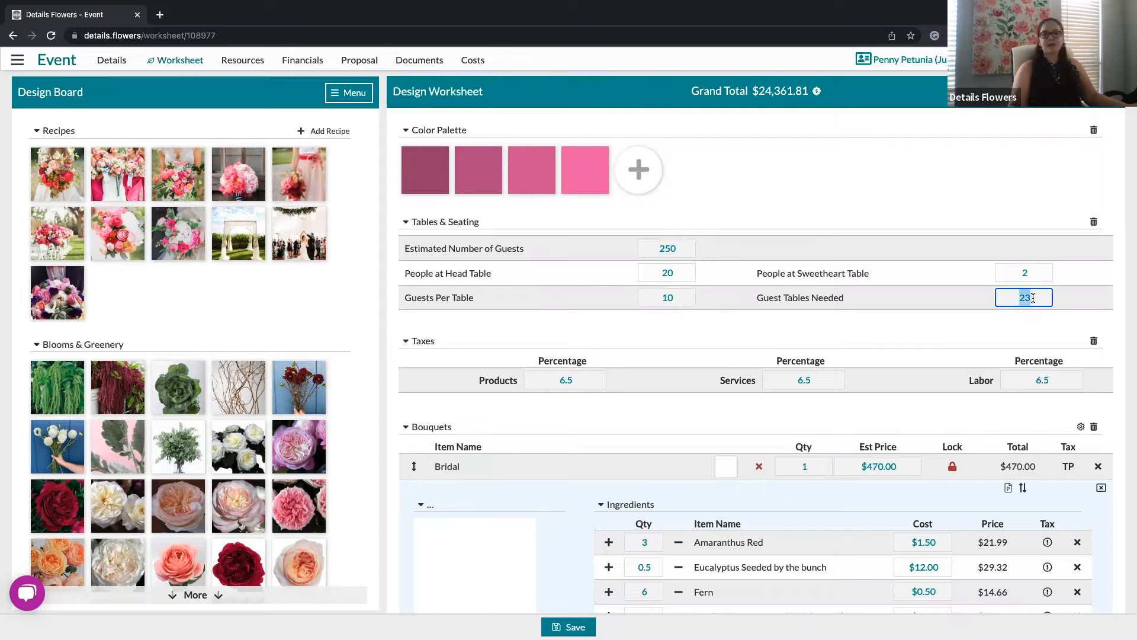
click(686, 331)
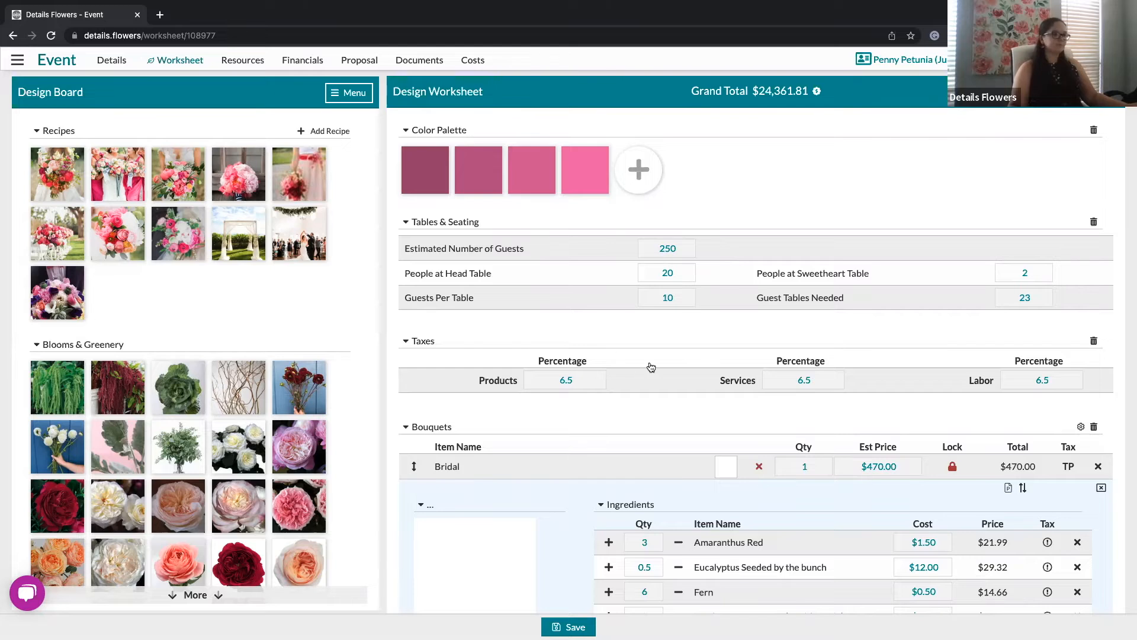
scroll(651, 367, down, 3)
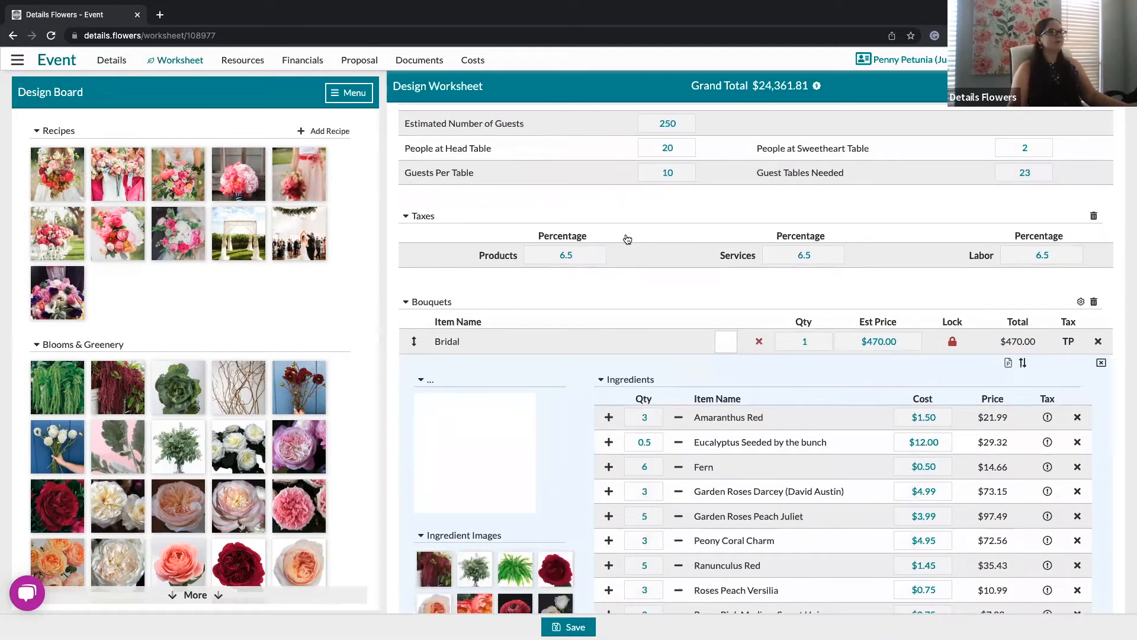
click(16, 60)
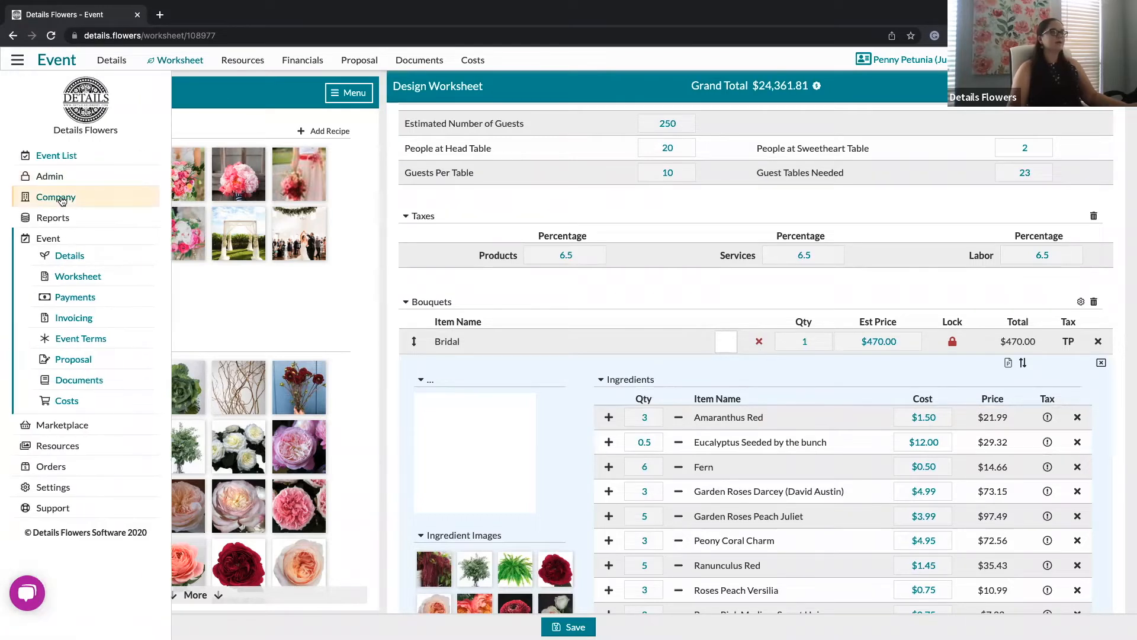
click(59, 198)
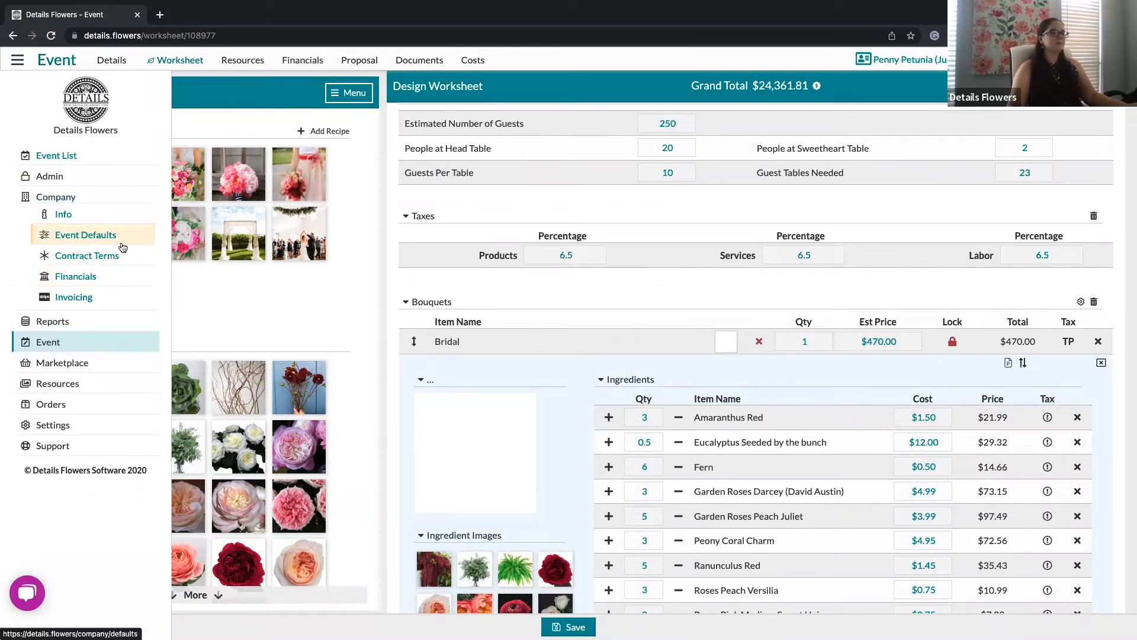
click(520, 211)
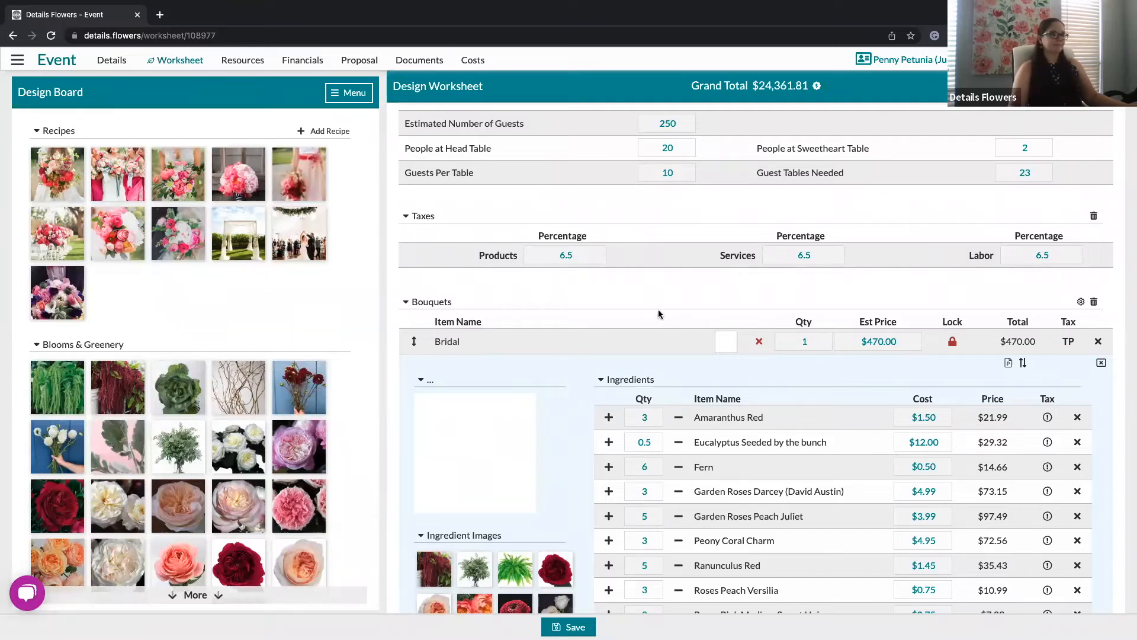
Step: Add the Drapery Inspiration recipe from the Design Board to the Focal Structures row in Ceremony Designs
scroll(660, 314, down, 5)
scroll(660, 313, down, 15)
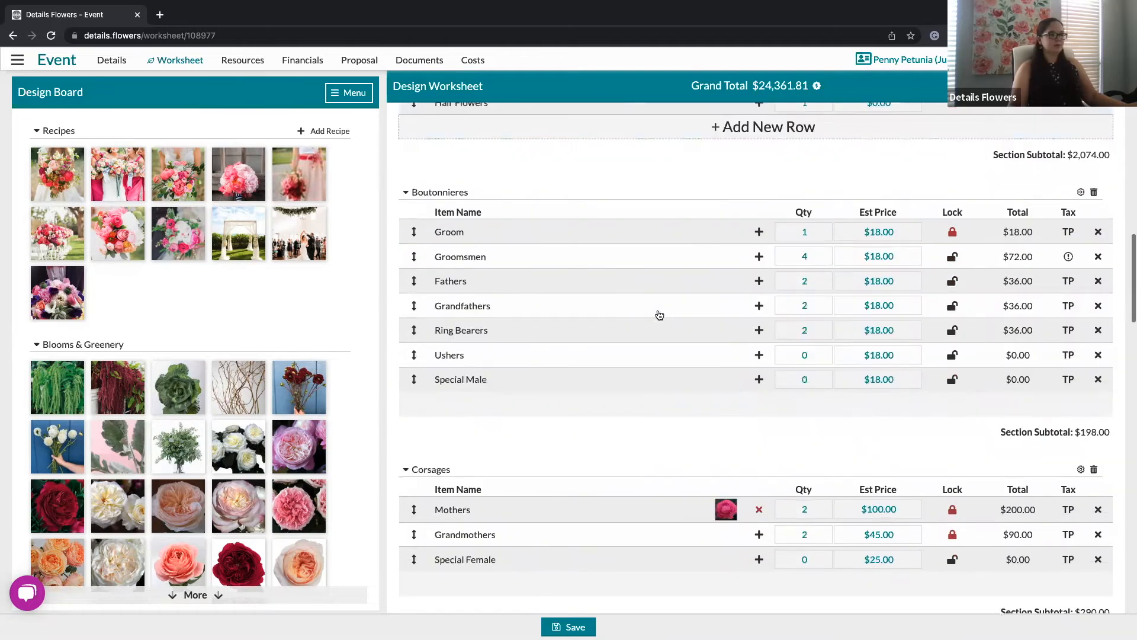
scroll(660, 314, down, 2)
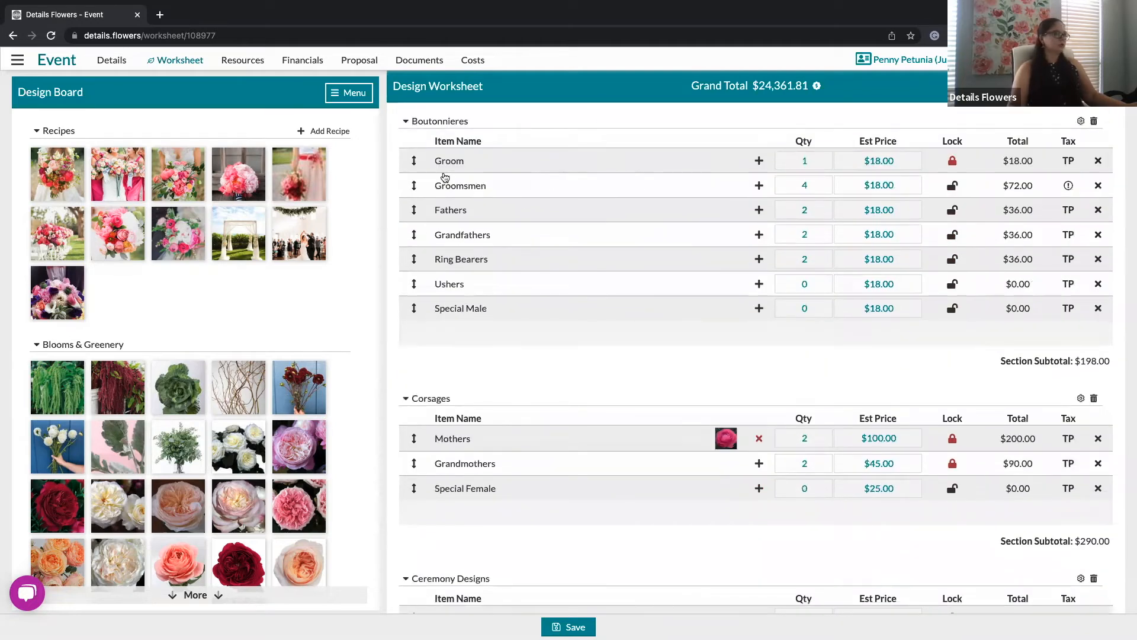
scroll(633, 404, down, 1)
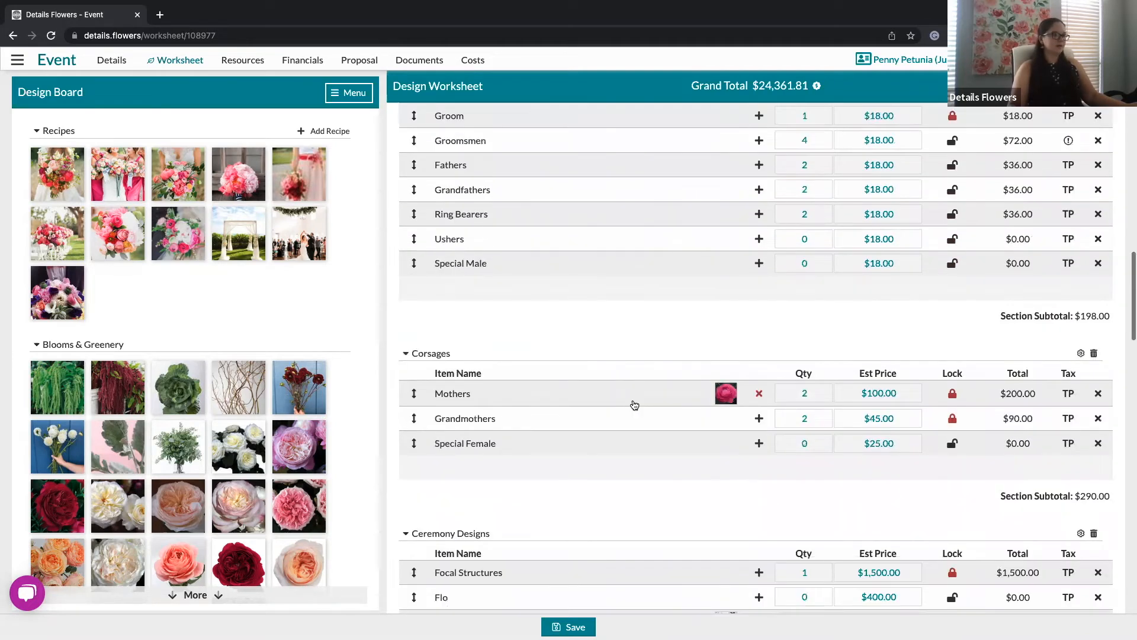
scroll(634, 405, down, 4)
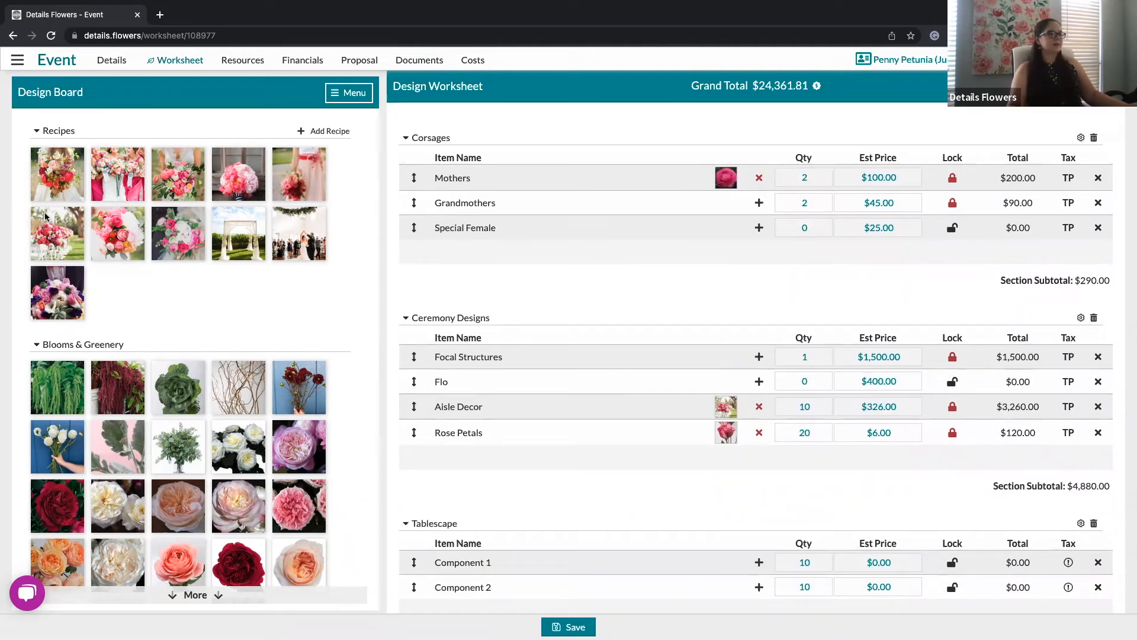
drag(237, 230, 655, 356)
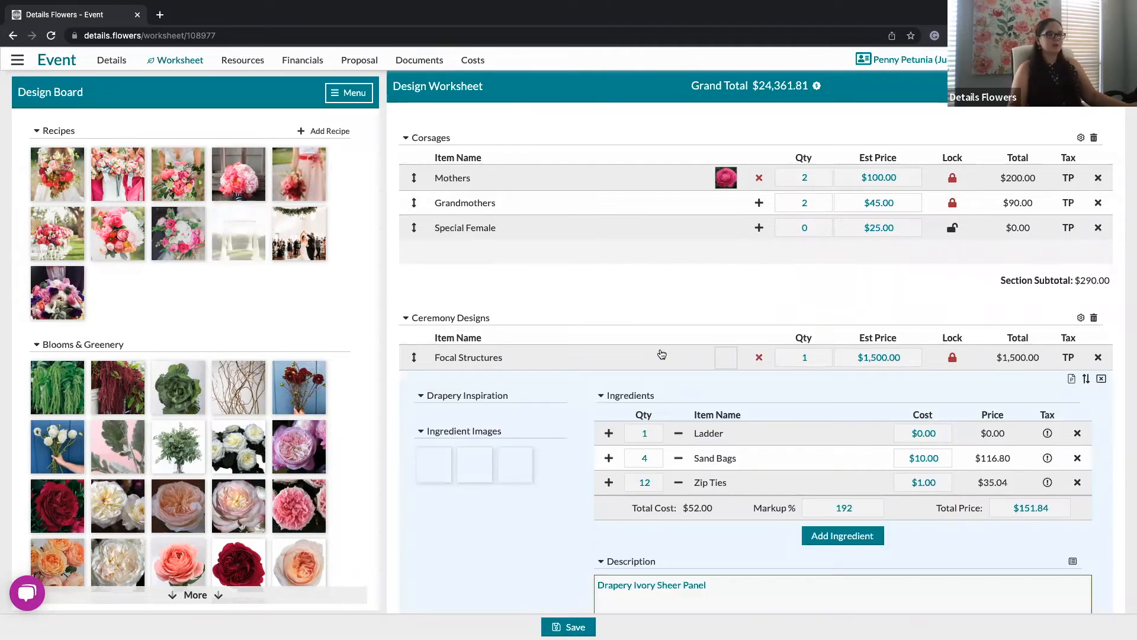
scroll(656, 286, down, 4)
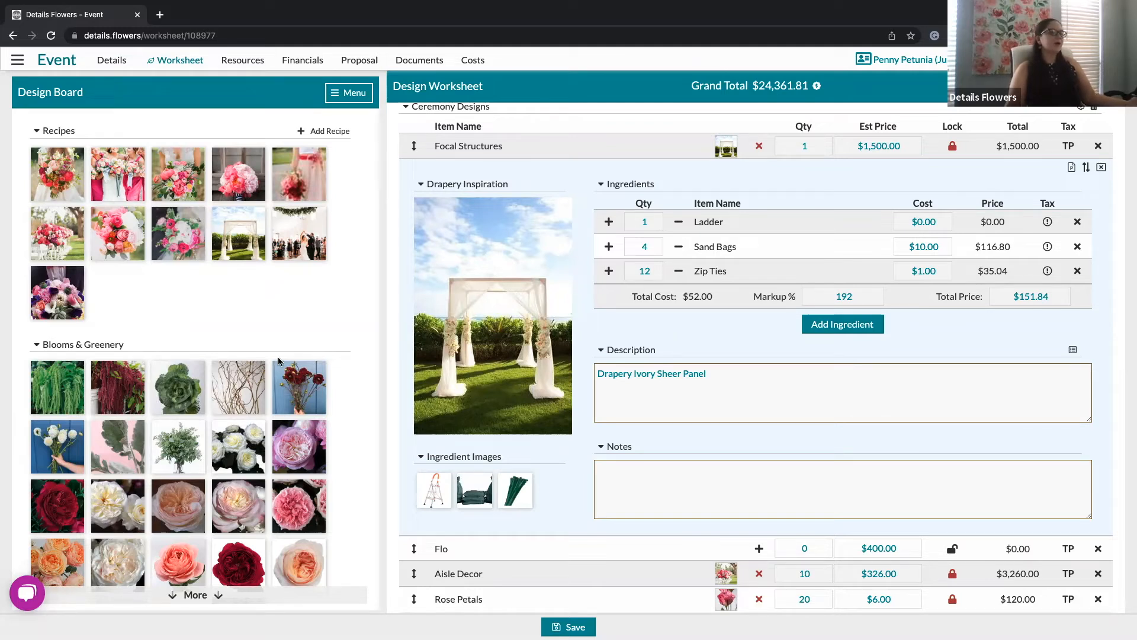
Step: Add the Alabaster, Constance (Austruss), Miranda (Ausimmon) and Peach Juliet garden roses to the Focal Structures ingredients
click(197, 596)
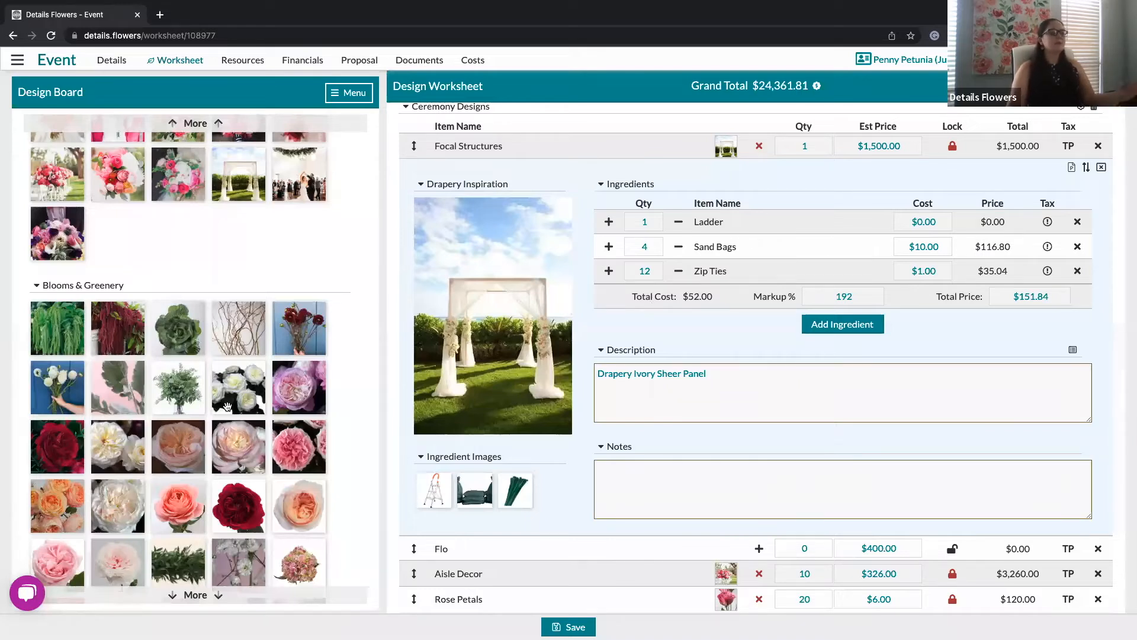
drag(228, 408, 817, 279)
drag(324, 382, 755, 256)
drag(629, 333, 746, 269)
drag(302, 514, 675, 320)
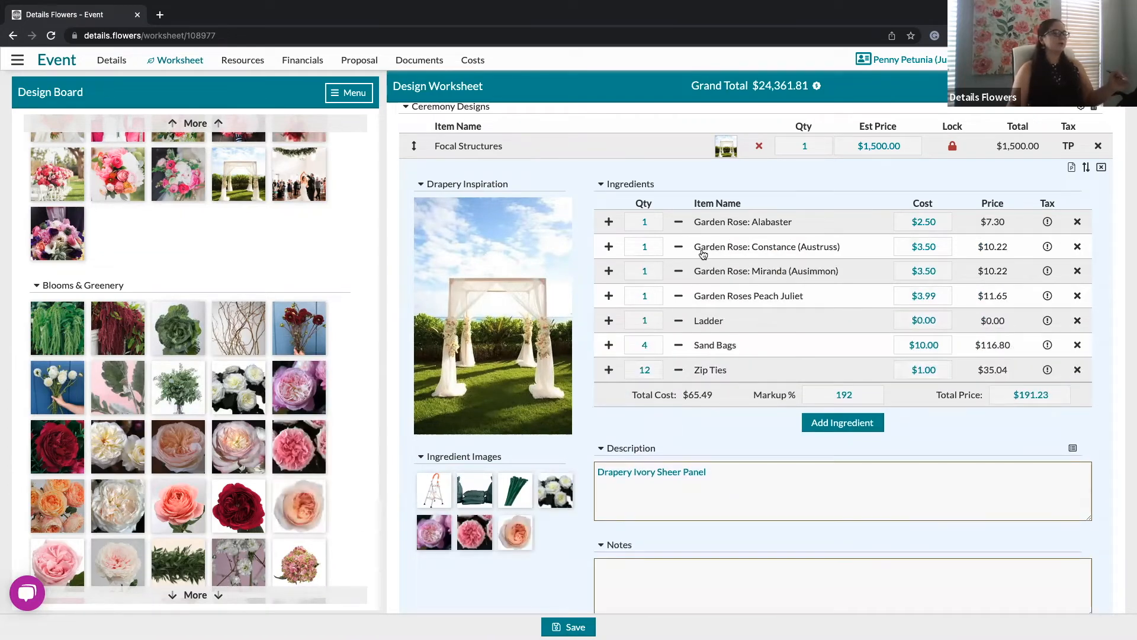
Step: Set the garden rose quantities to 3 Alabaster, 5 Constance, 5 Miranda and 3 Peach Juliet
click(653, 221)
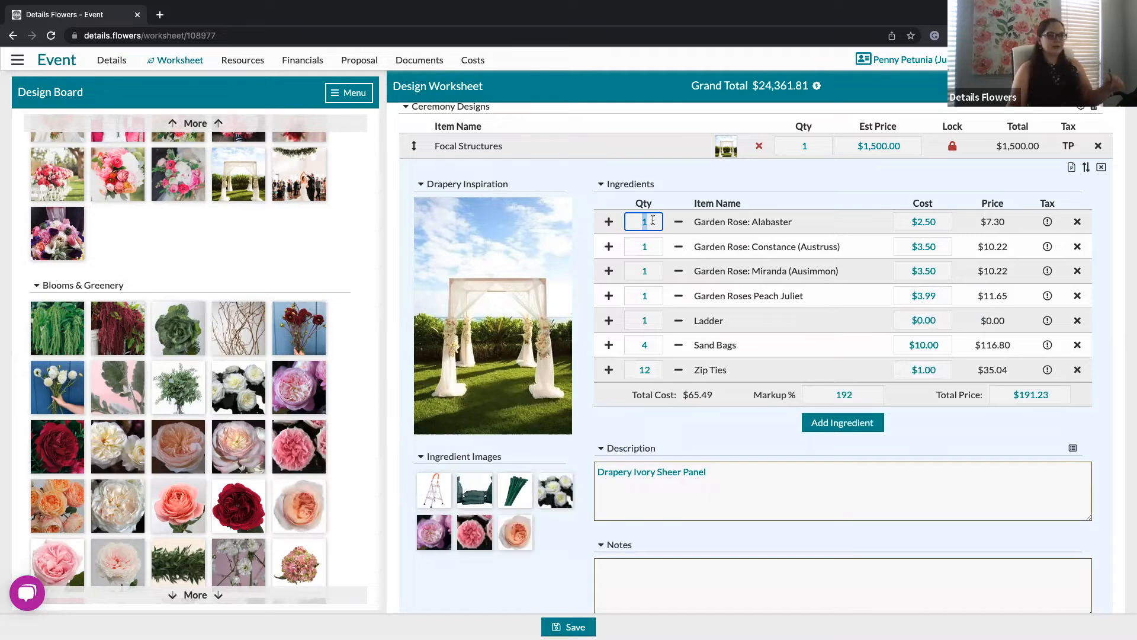
text(3)
click(655, 248)
text(5)
click(657, 270)
text(5)
click(654, 296)
text(3)
click(859, 181)
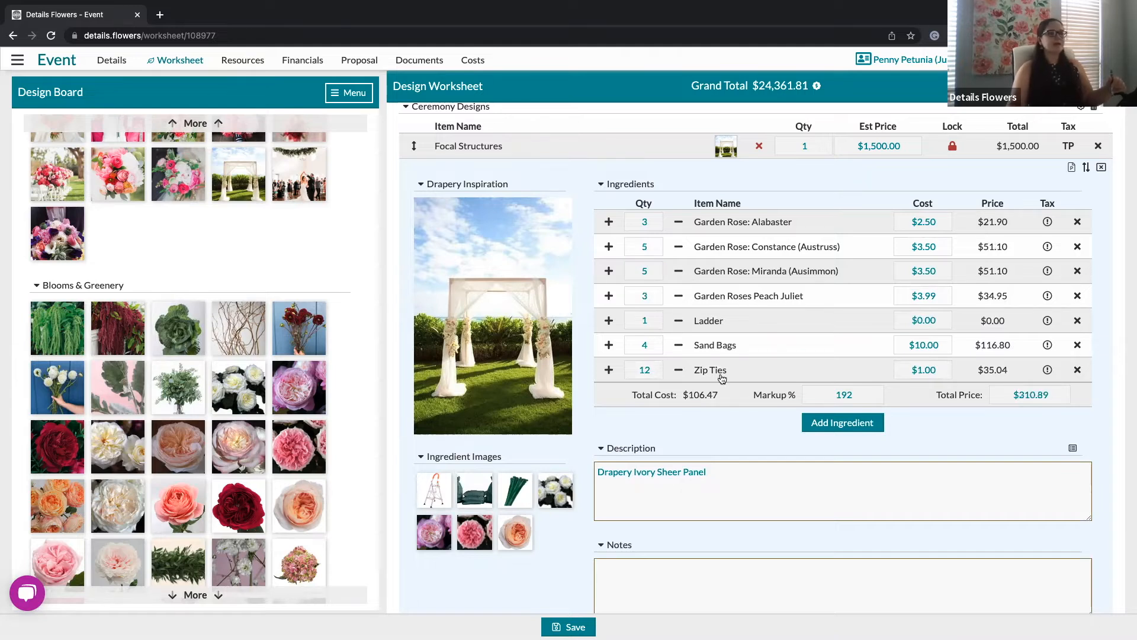
Step: Unlock the Focal Structures price and set its estimated price to $315
click(952, 147)
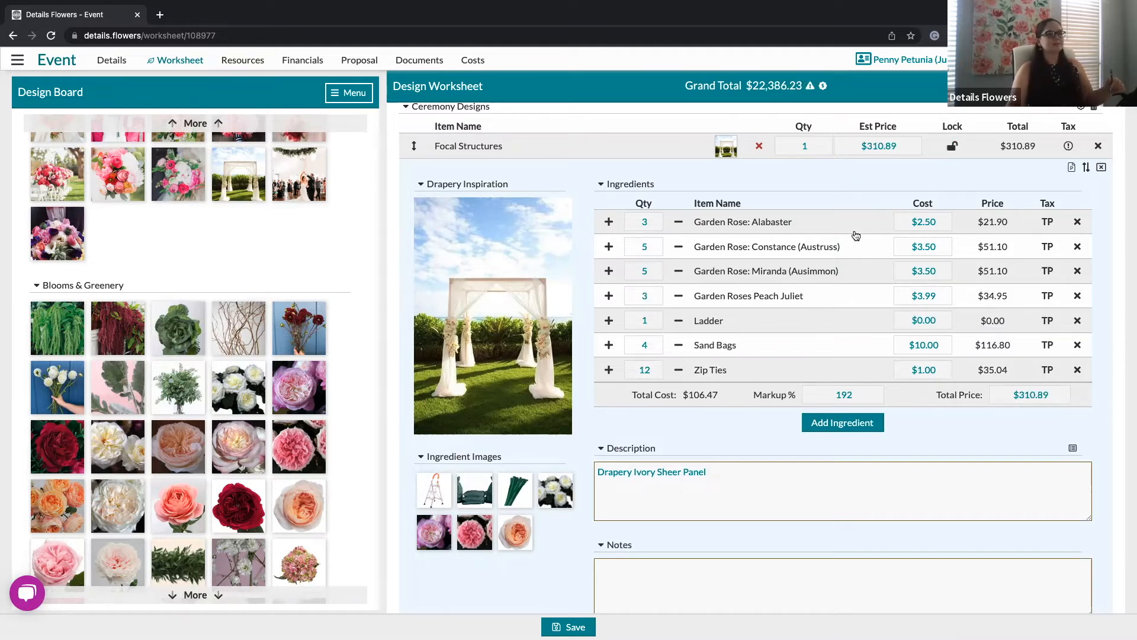
click(1018, 396)
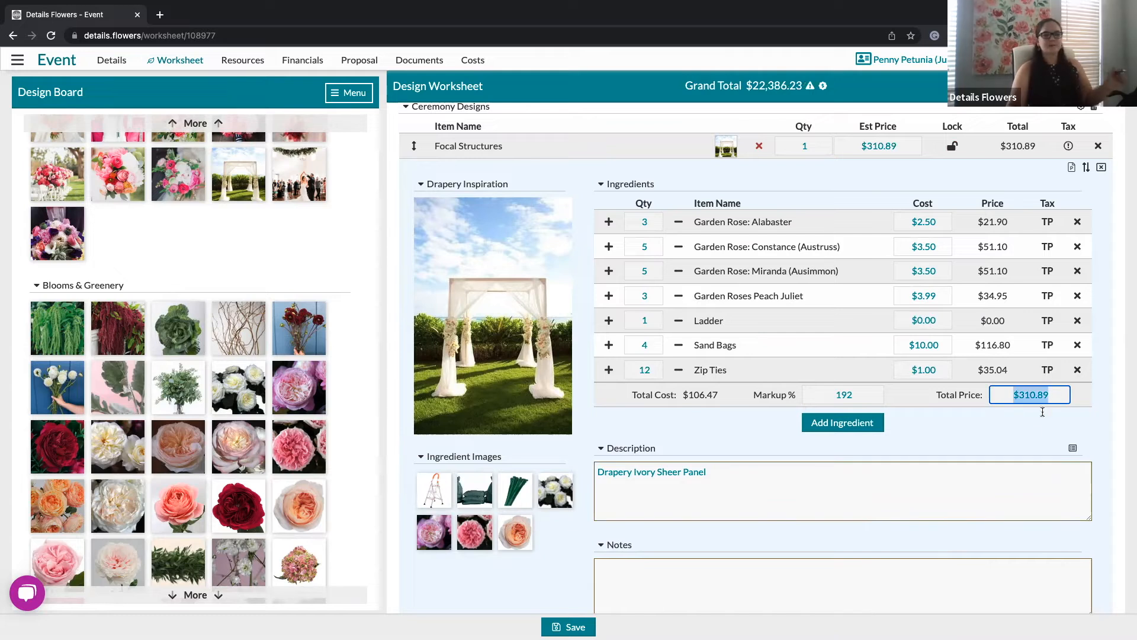
click(993, 435)
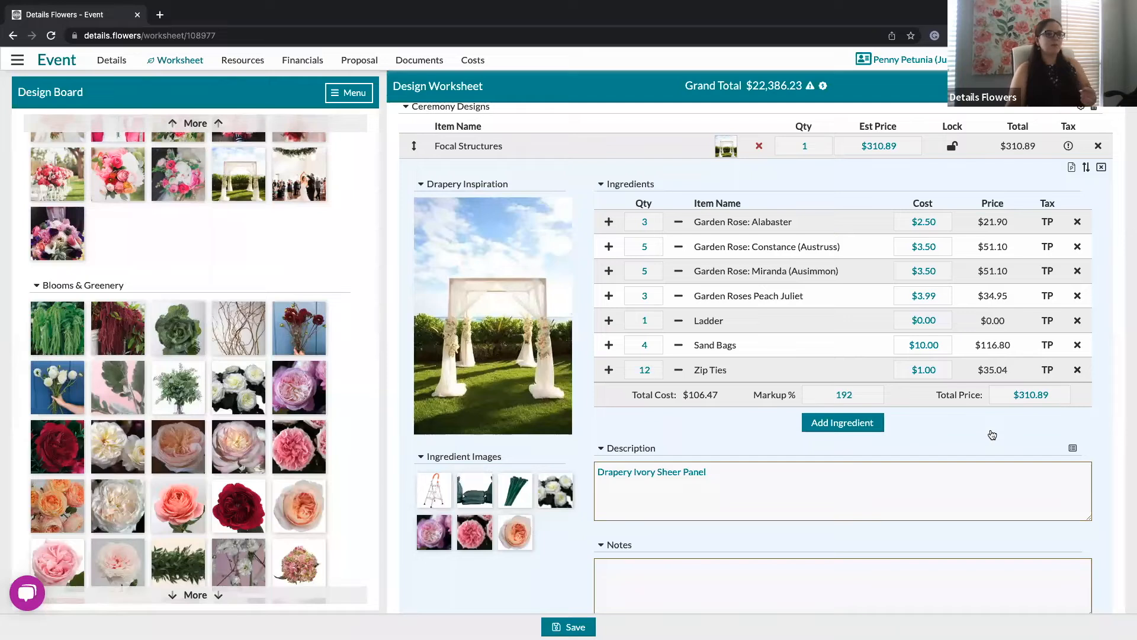
click(908, 146)
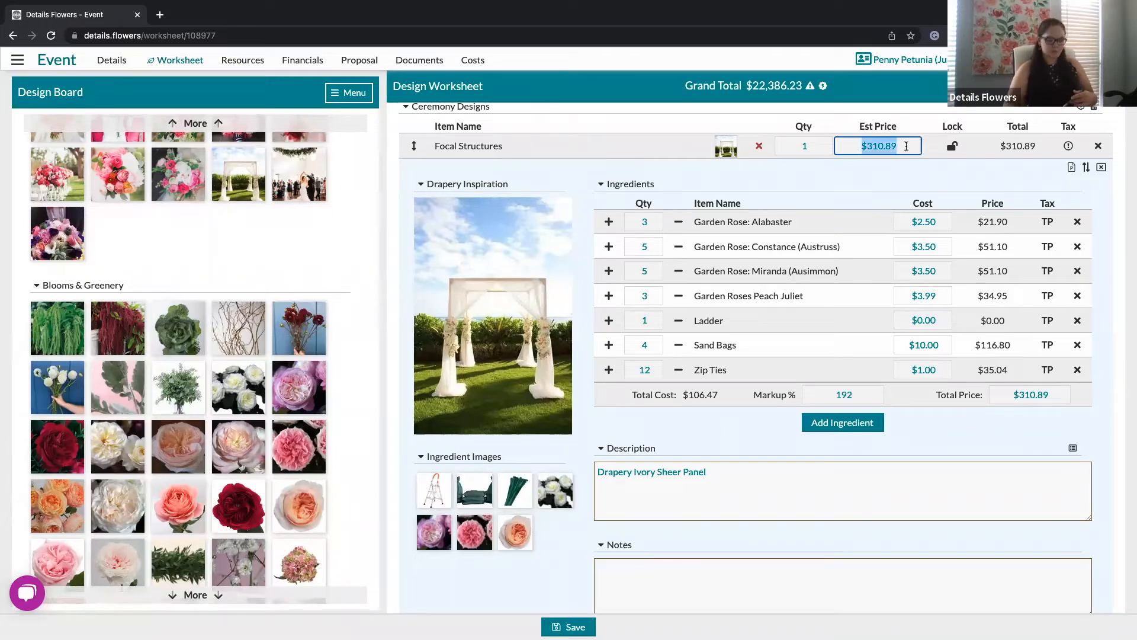
text(315)
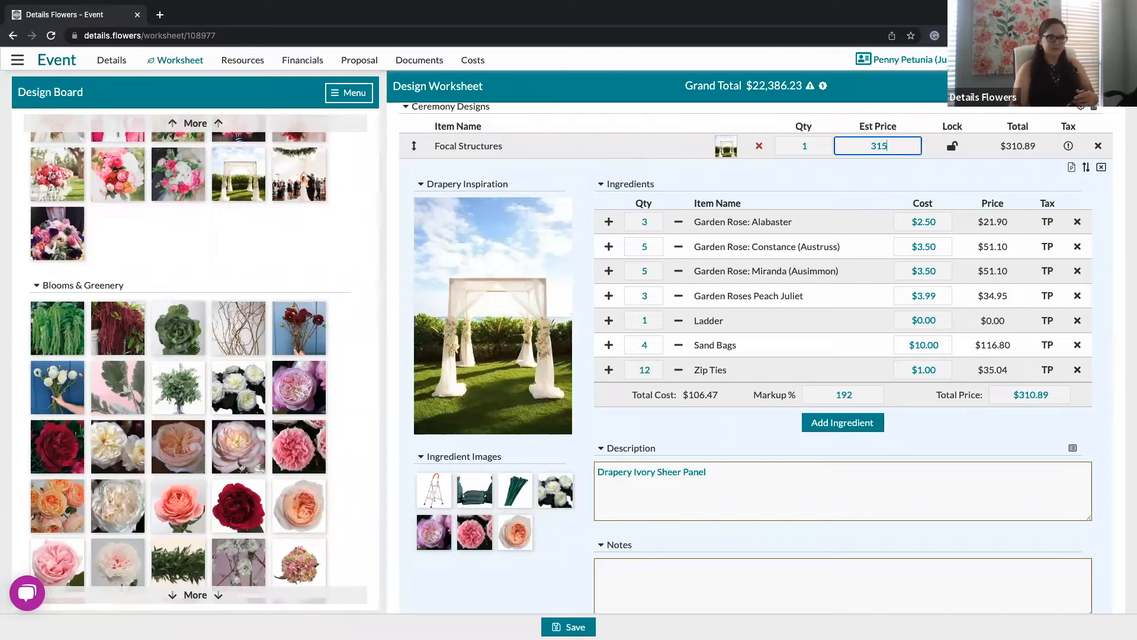
Step: Commit the $315 estimated price for Focal Structures and set the Garden Rose: Alabaster quantity to 2
click(940, 178)
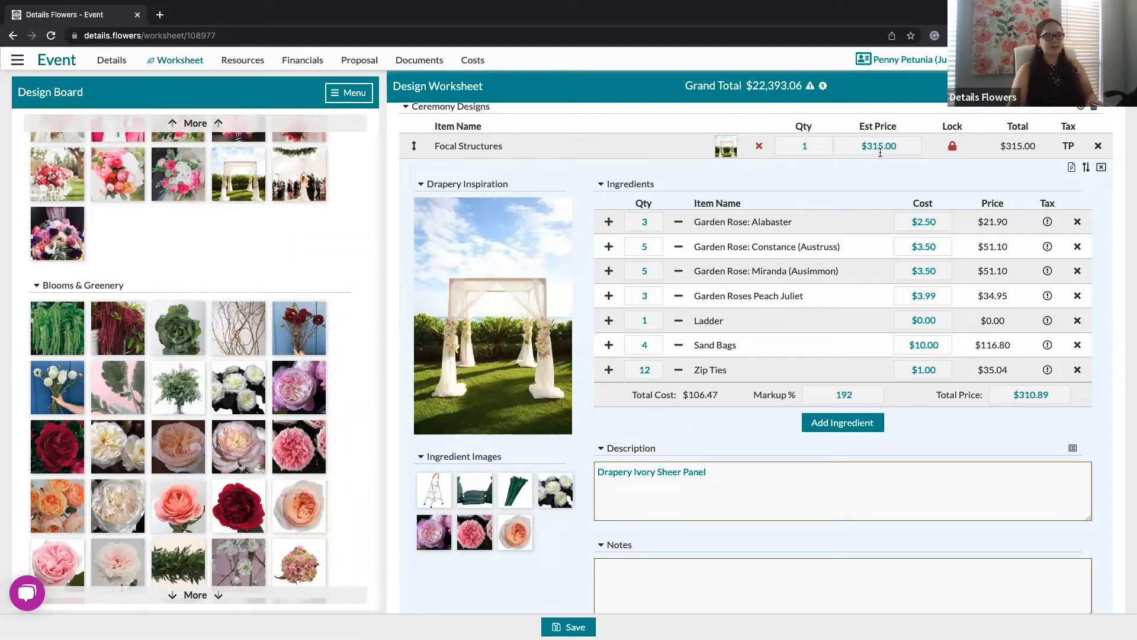
click(649, 223)
text(2)
click(809, 185)
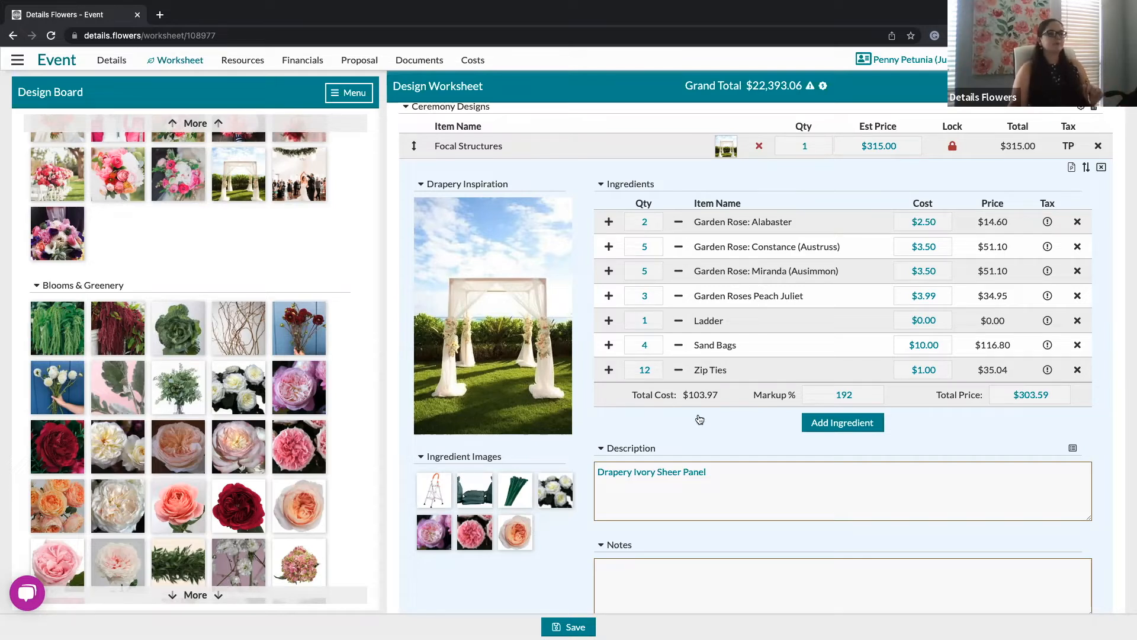
scroll(728, 407, down, 3)
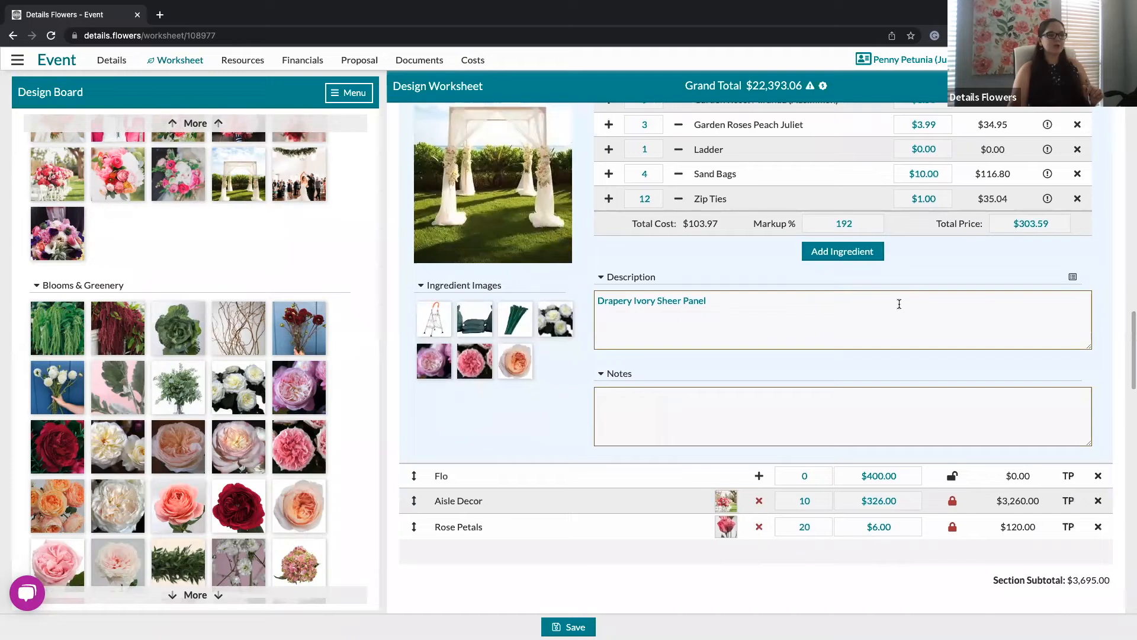
click(698, 409)
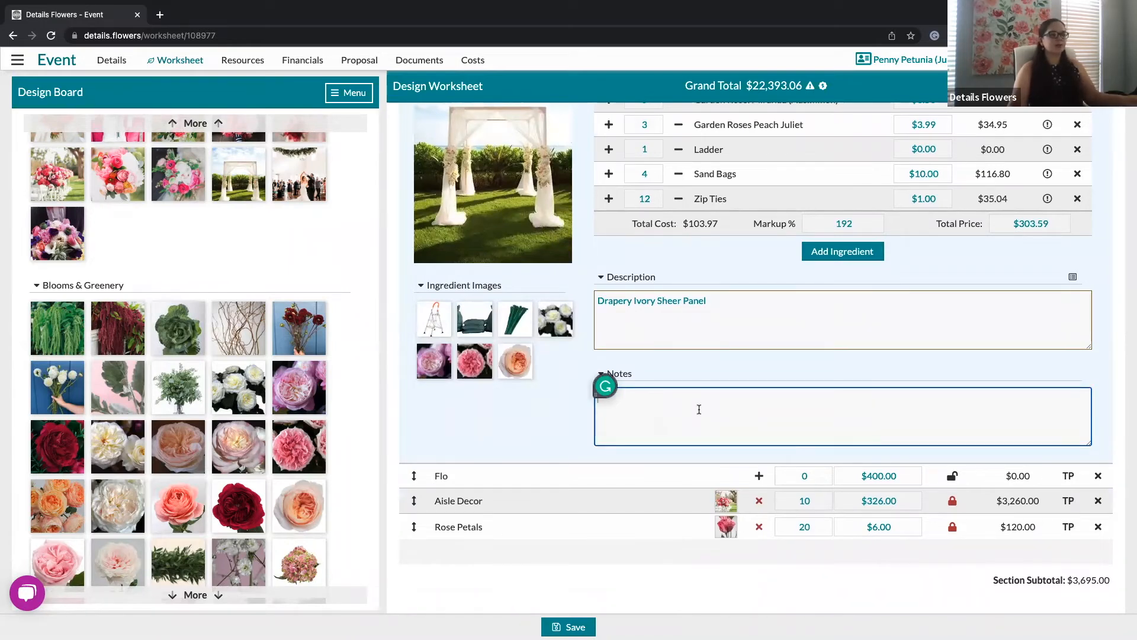
click(736, 307)
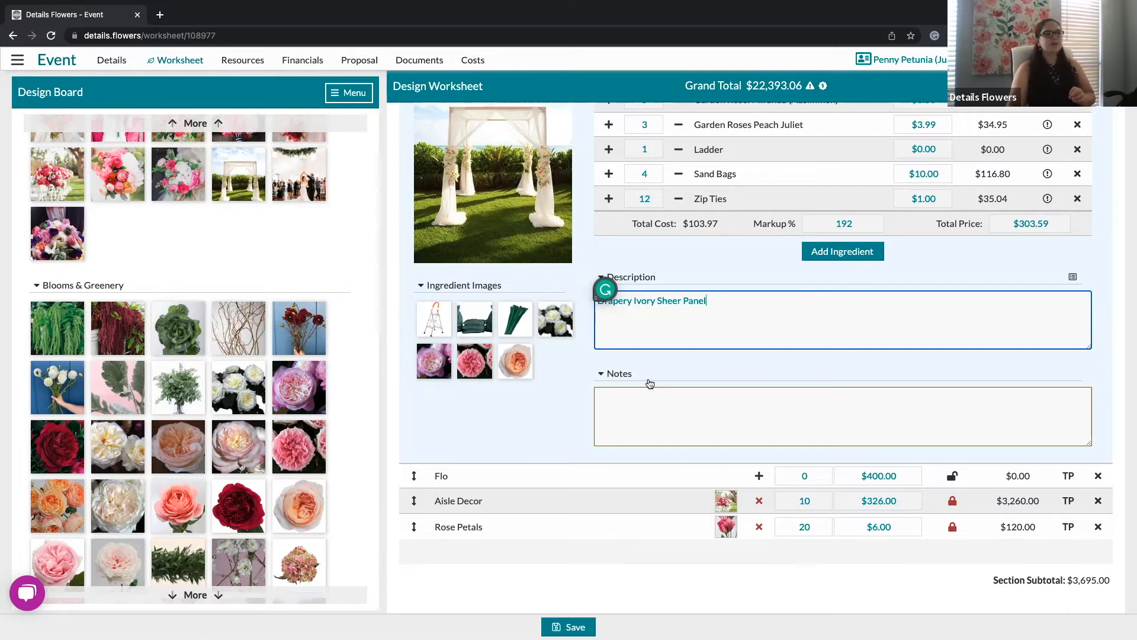
click(687, 376)
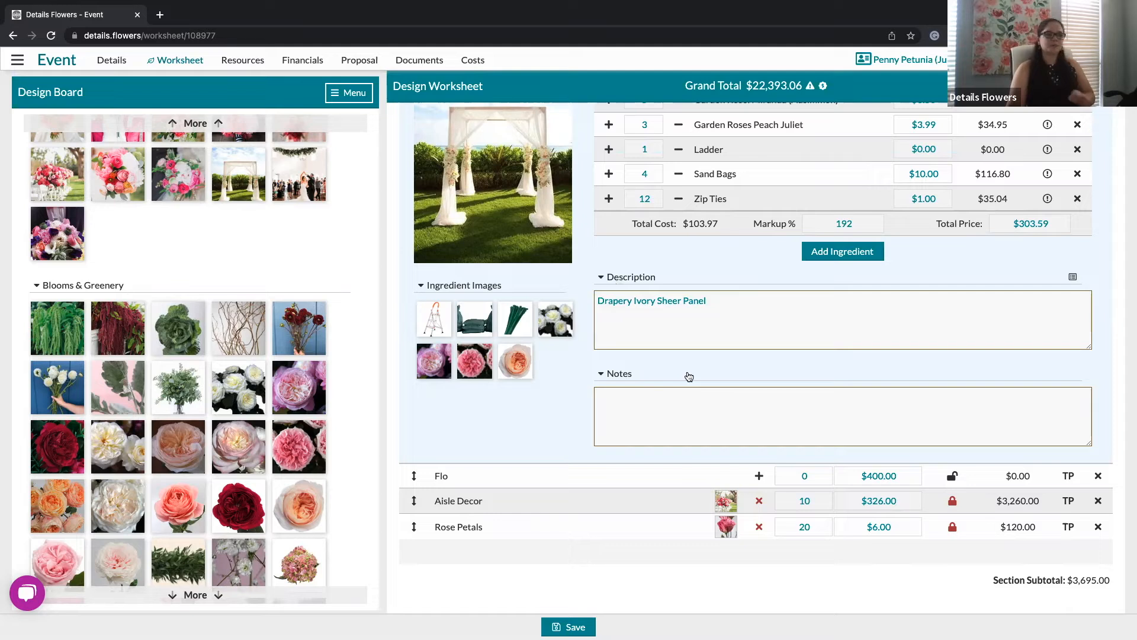
Step: Add a blank recipe to Component 1 in the Tablescape section
scroll(760, 370, down, 4)
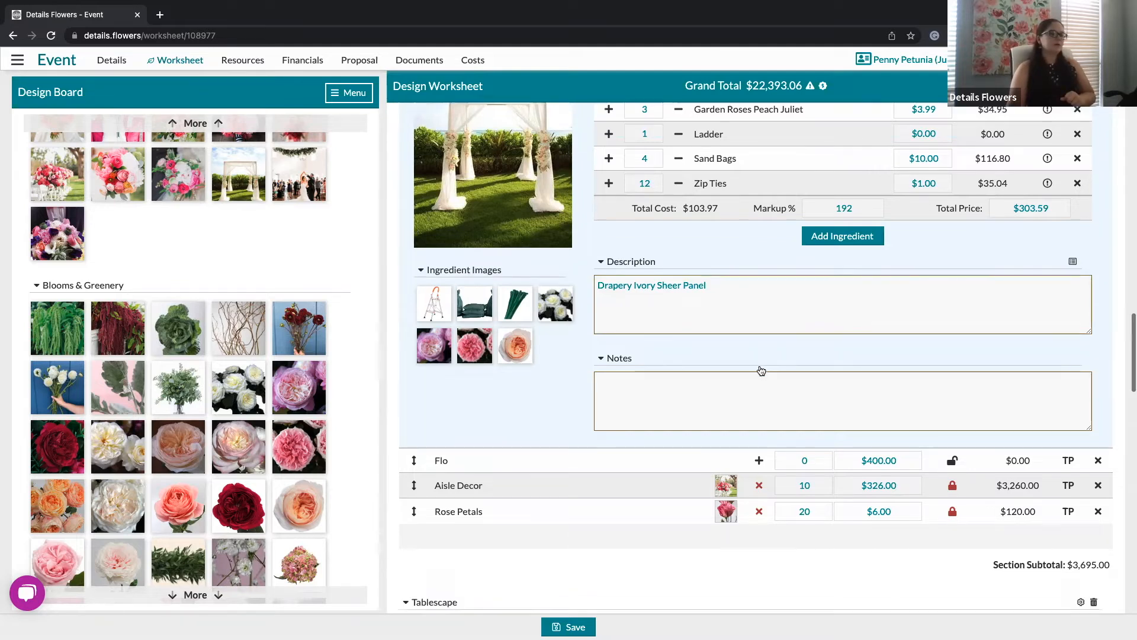
scroll(760, 370, down, 5)
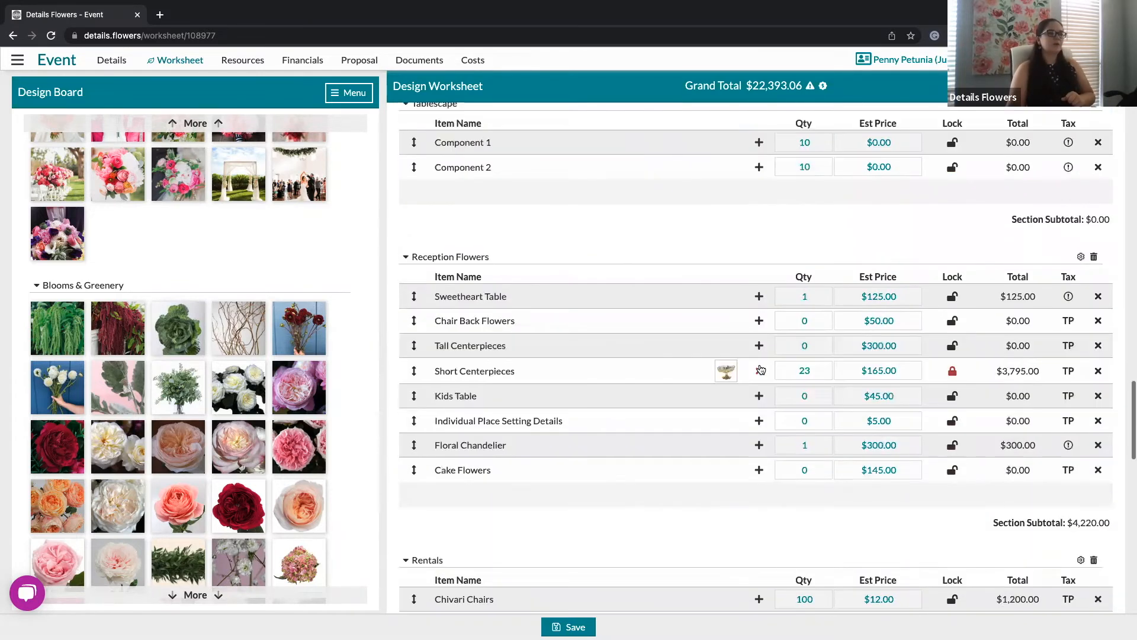
scroll(761, 370, up, 2)
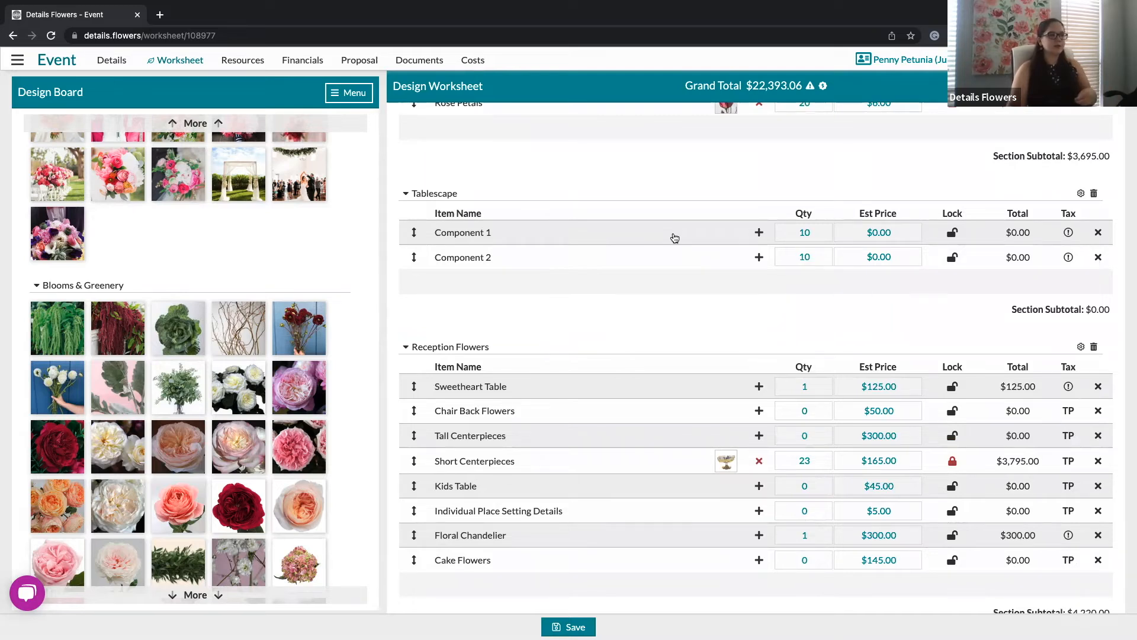
click(759, 232)
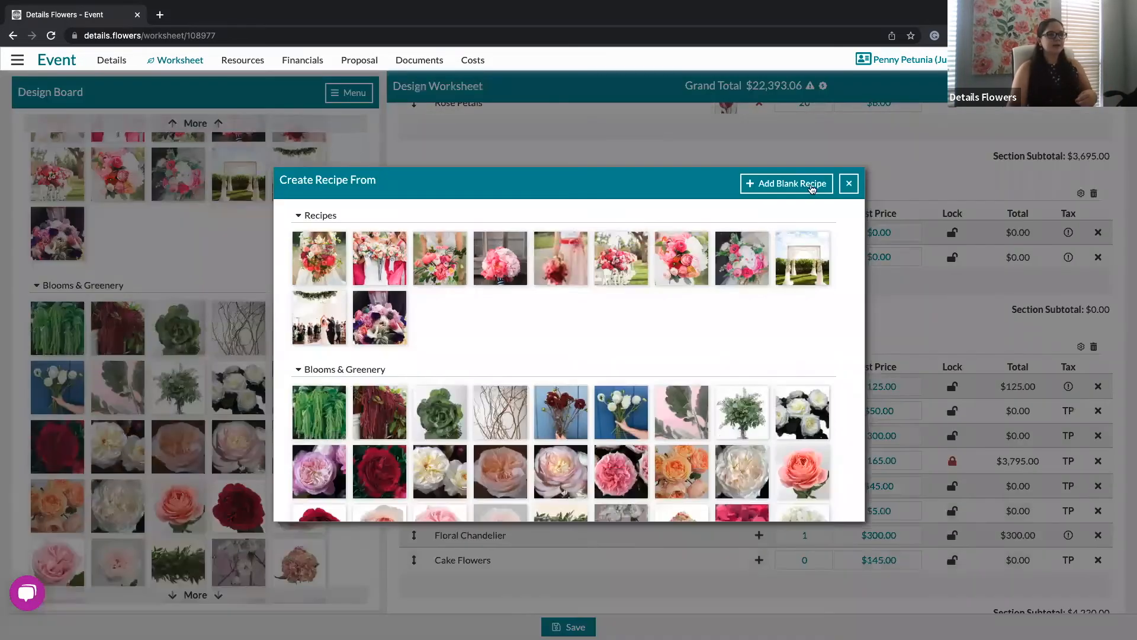
click(793, 184)
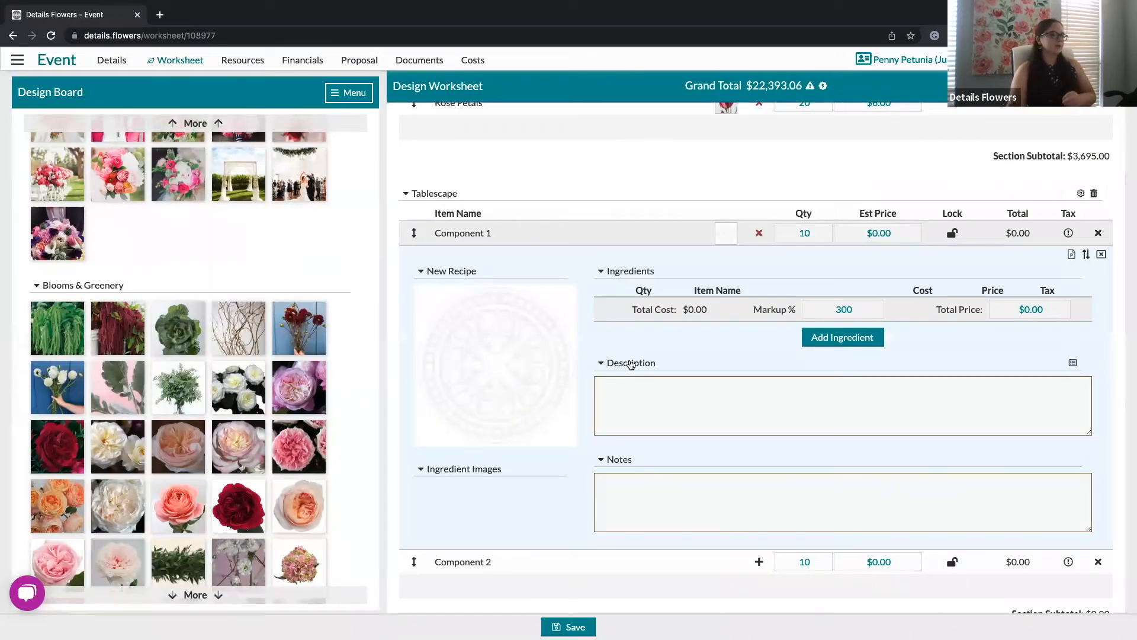
Step: Add the Ella, Juliet, Keira, Miranda, Darcey and Pink Light Pink O'hara garden roses to the Component 1 recipe's ingredients
click(217, 595)
drag(116, 327, 615, 291)
drag(185, 325, 708, 305)
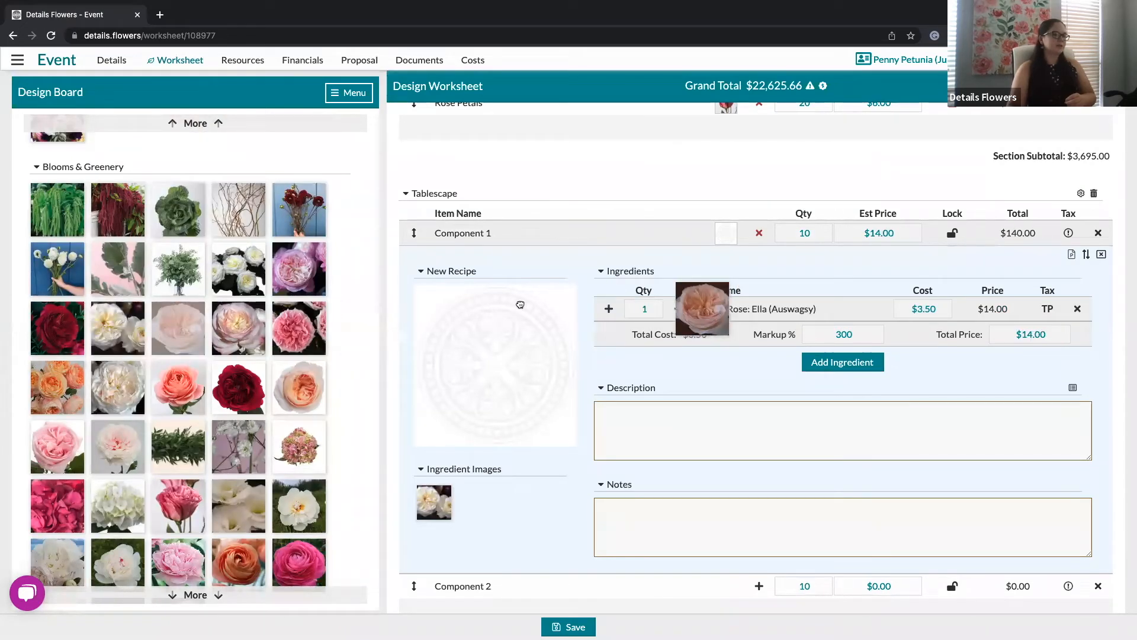
drag(244, 320, 739, 359)
drag(304, 334, 712, 345)
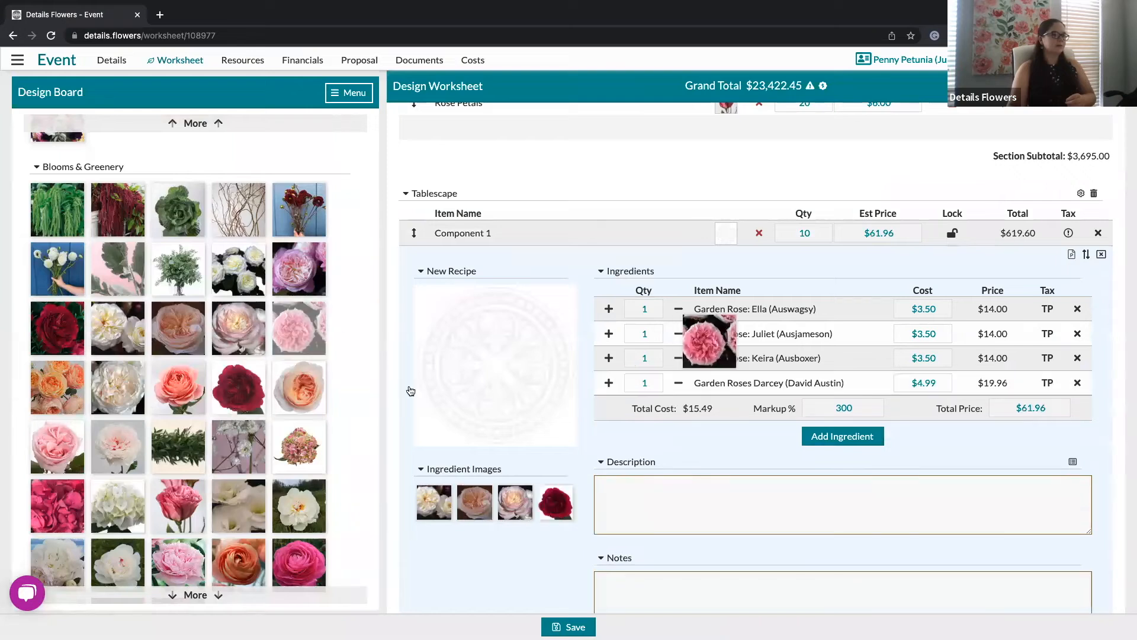
drag(40, 461, 724, 375)
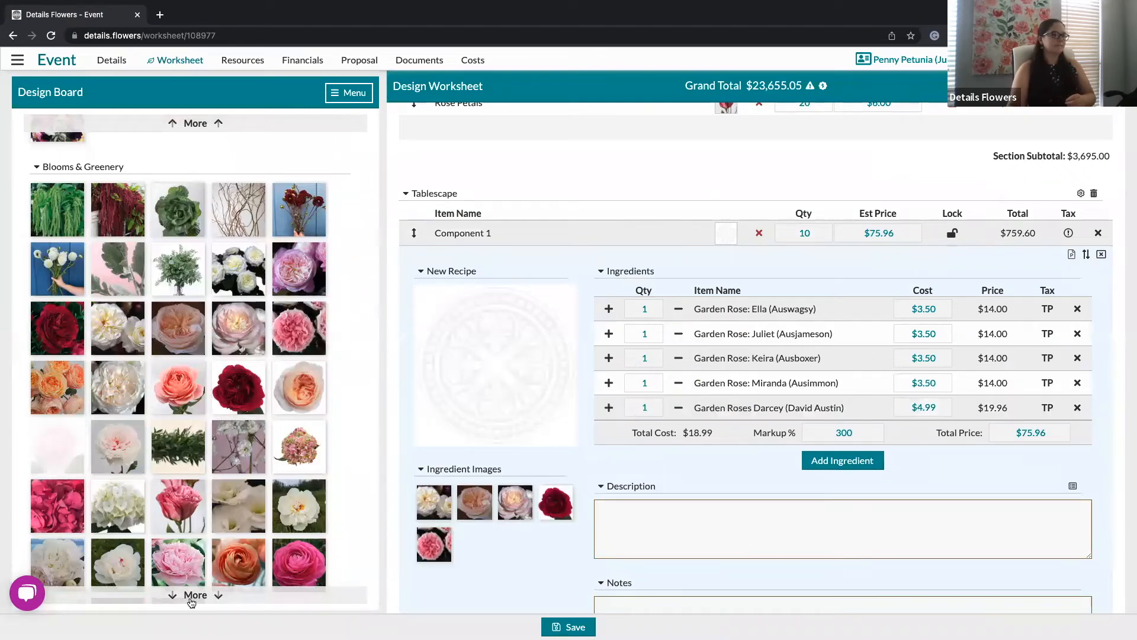
Step: Add Ranunculus Pink Light and Roses Spray Ilse from the Design Board to the Component 1 ingredients
click(194, 597)
click(194, 597)
click(195, 597)
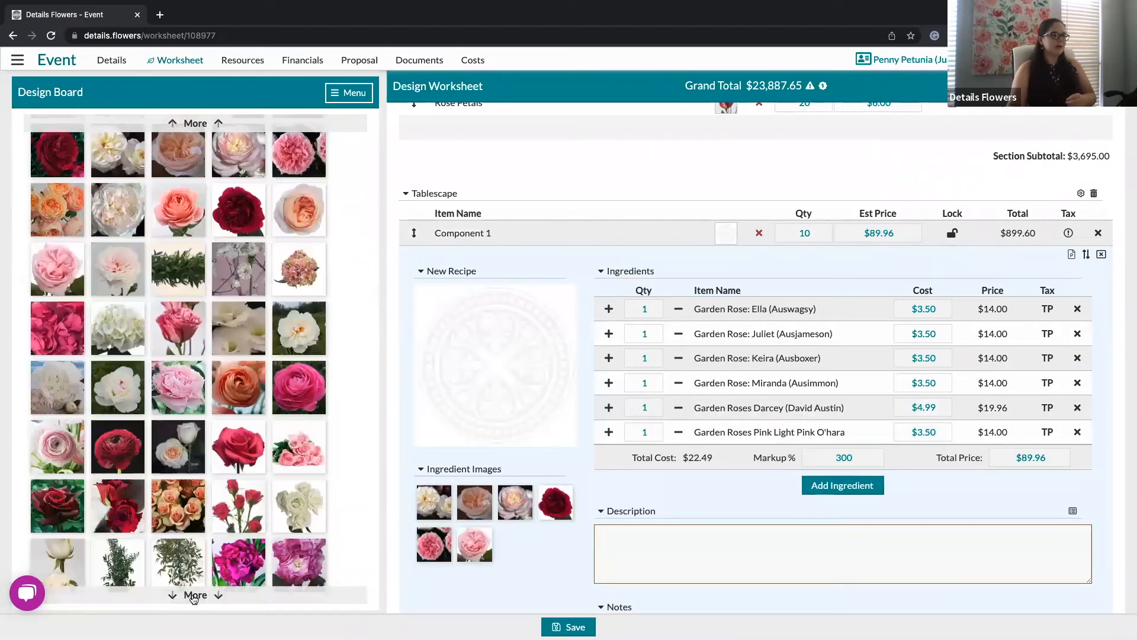
click(194, 598)
drag(48, 381, 720, 356)
mouse_move(171, 445)
mouse_down()
mouse_move(736, 372)
mouse_move(744, 359)
mouse_up()
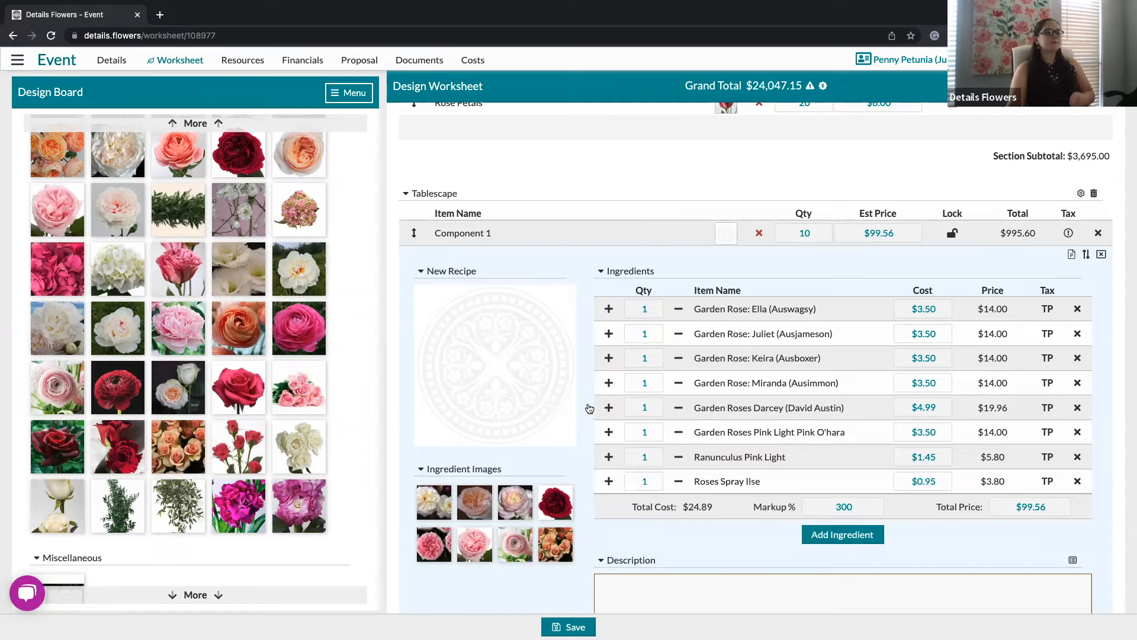
Step: Set the Component 1 garden rose quantities to 3 Ella, 4 Juliet and 3 Keira
click(647, 308)
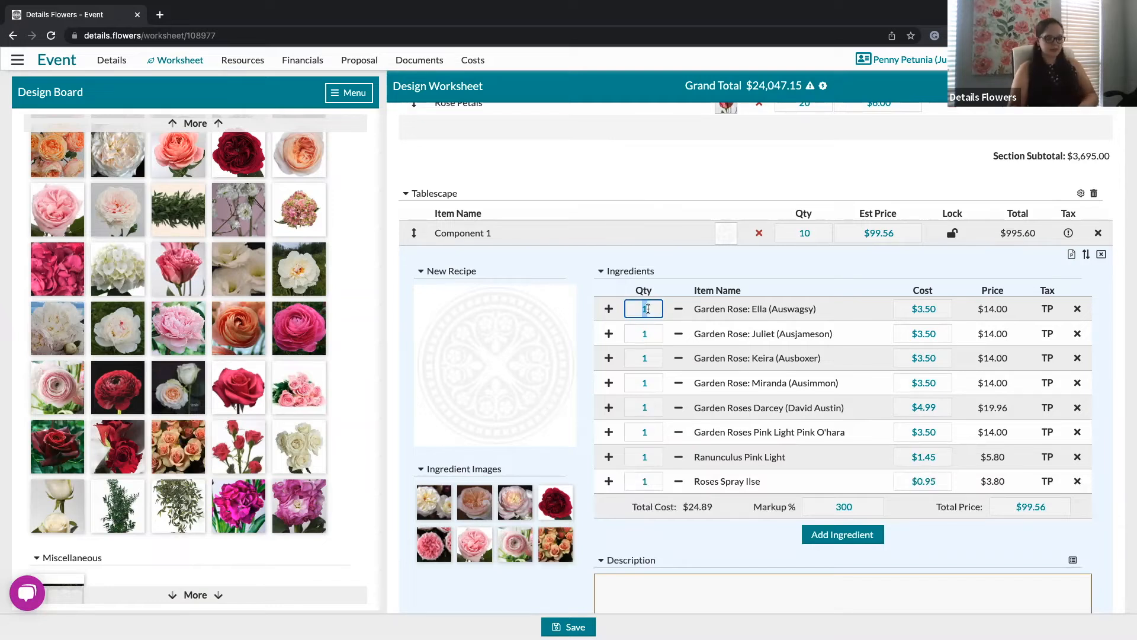
key(BackSpace)
text(3)
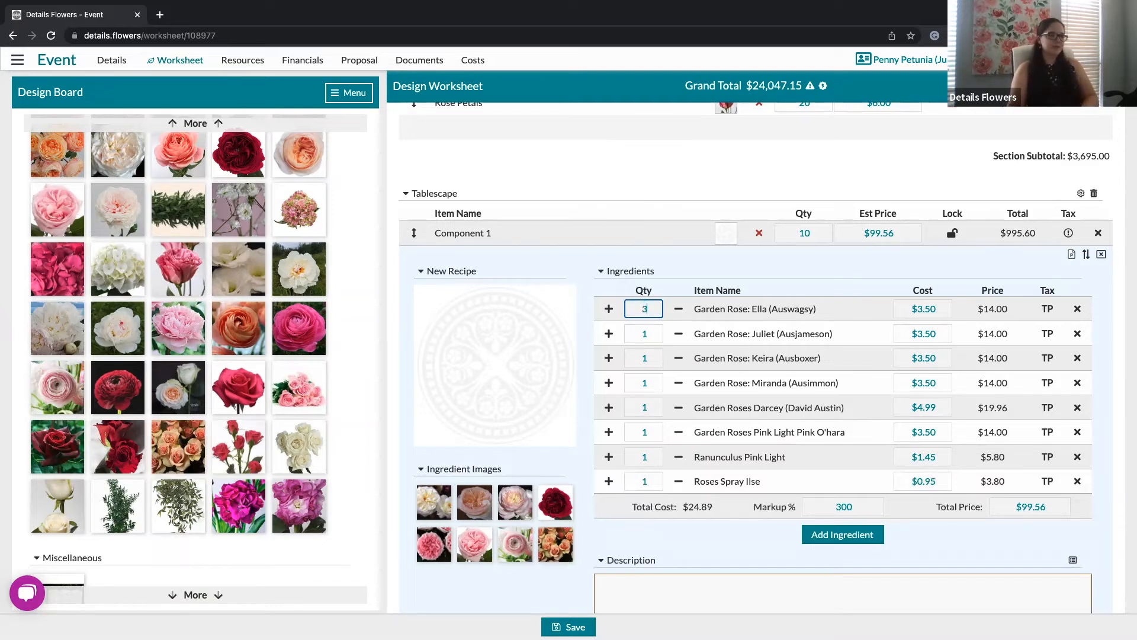
click(644, 333)
key(BackSpace)
text(4)
click(645, 356)
key(BackSpace)
text(3)
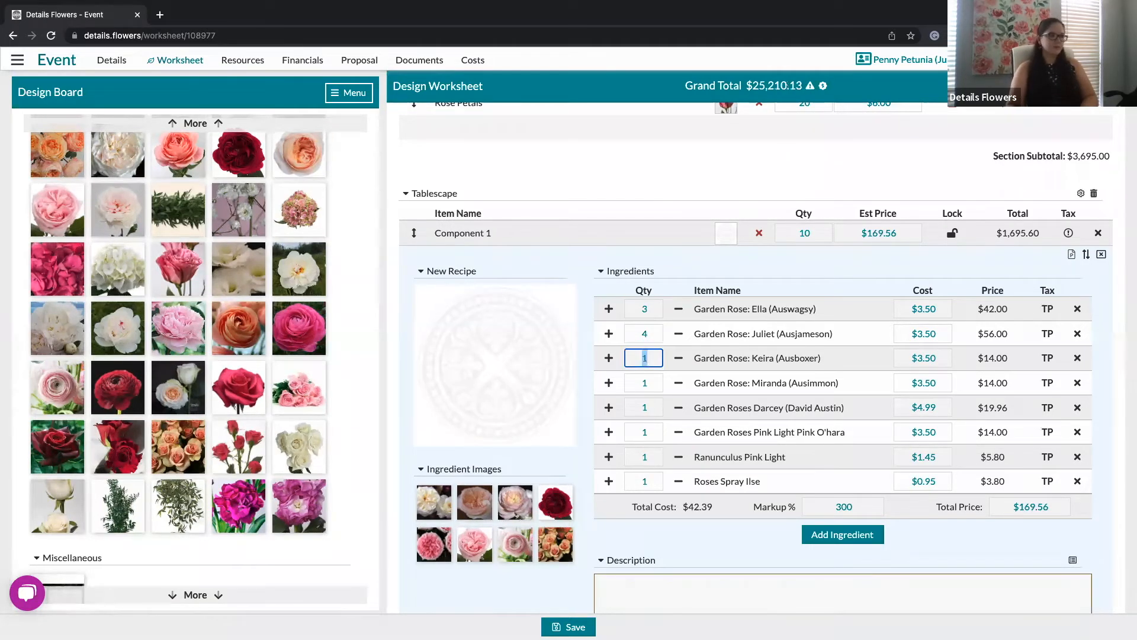
Step: Set the ingredient quantities to 3 for Keira, 4 for Miranda, 3 for Darcey and 5 for Pink O'hara garden roses
click(649, 383)
key(BackSpace)
text(4)
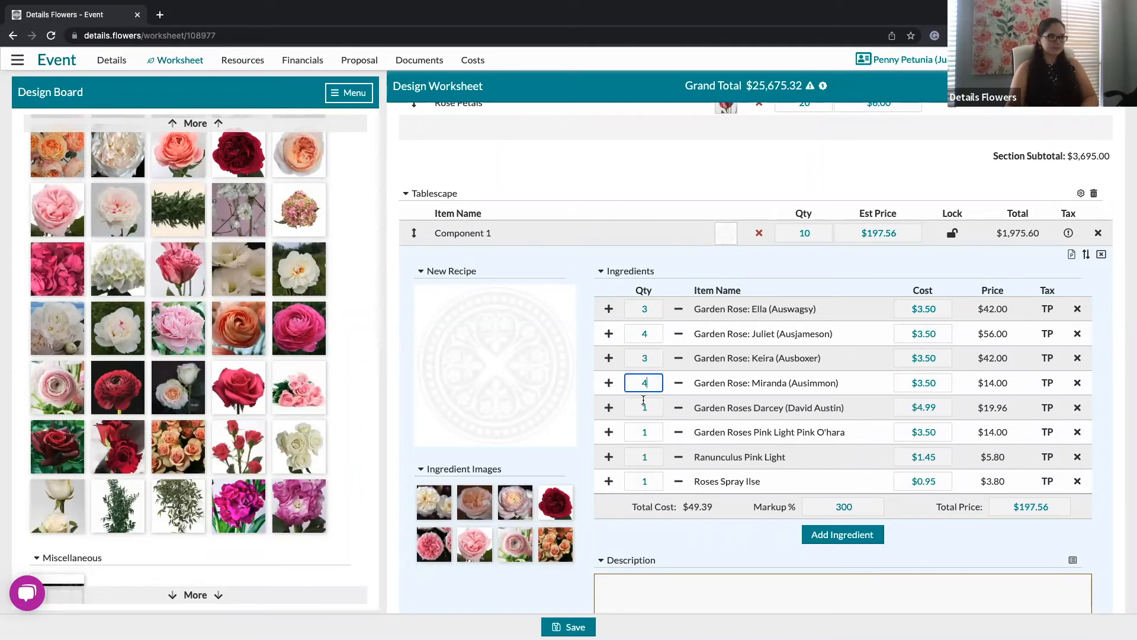
double_click(651, 405)
text(3)
double_click(652, 432)
text(5)
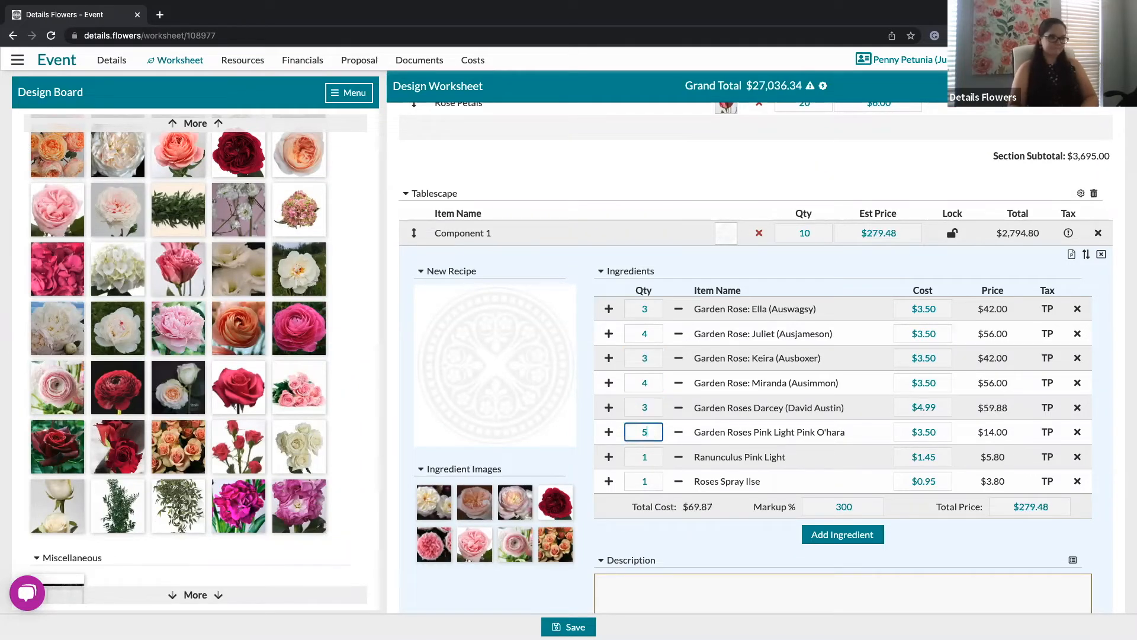
Step: Set the ingredient quantity of Ranunculus Pink Light to 4 and of Roses Spray Ilse to 3
double_click(656, 456)
text(4)
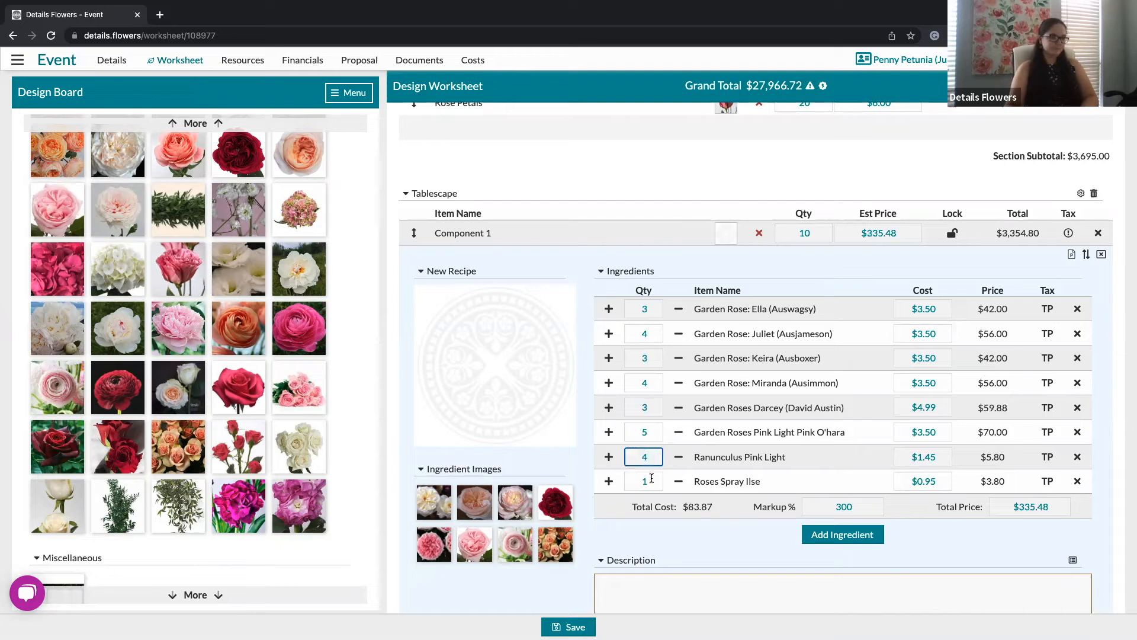
double_click(651, 479)
text(3)
click(770, 261)
scroll(695, 471, down, 1)
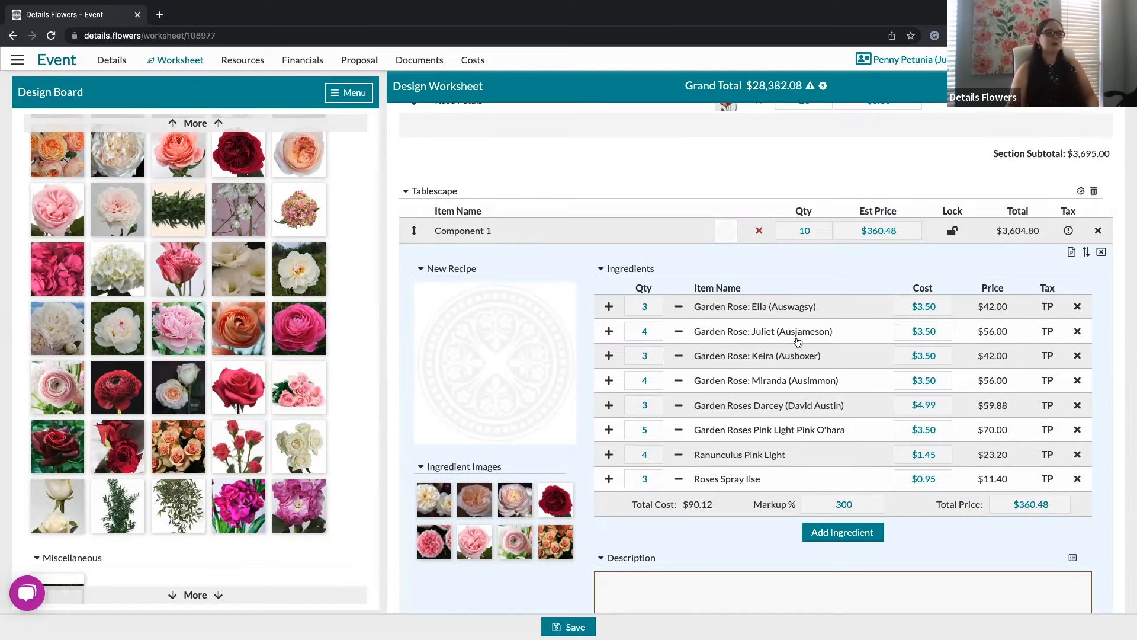
Step: Examine the recipe's markup percentage and the default markup in the worksheet settings
scroll(774, 401, down, 1)
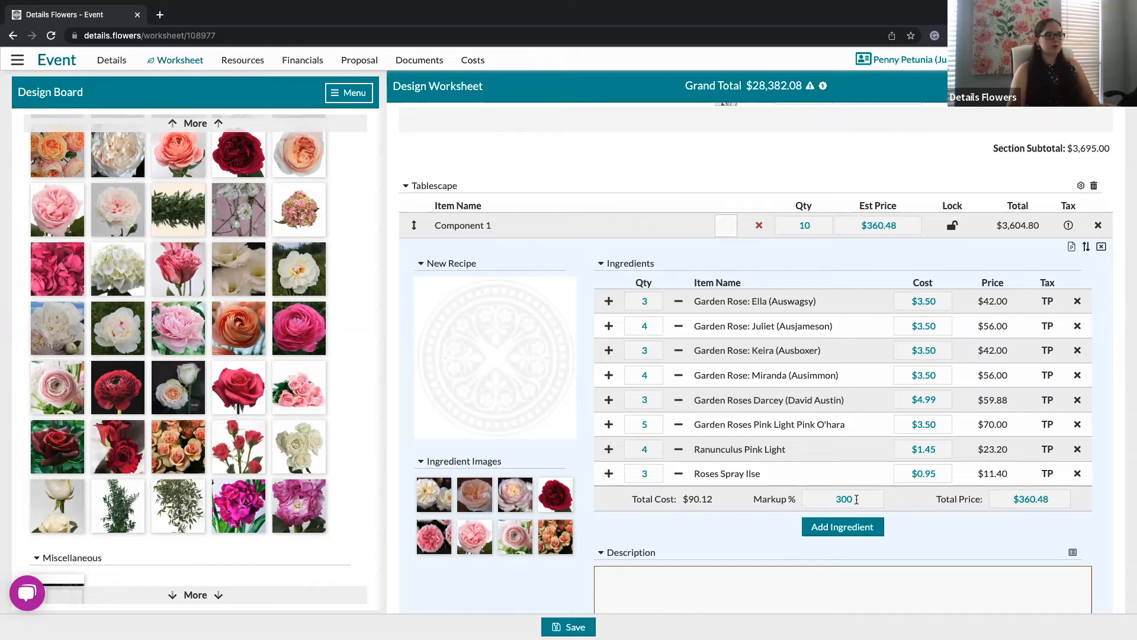
click(831, 496)
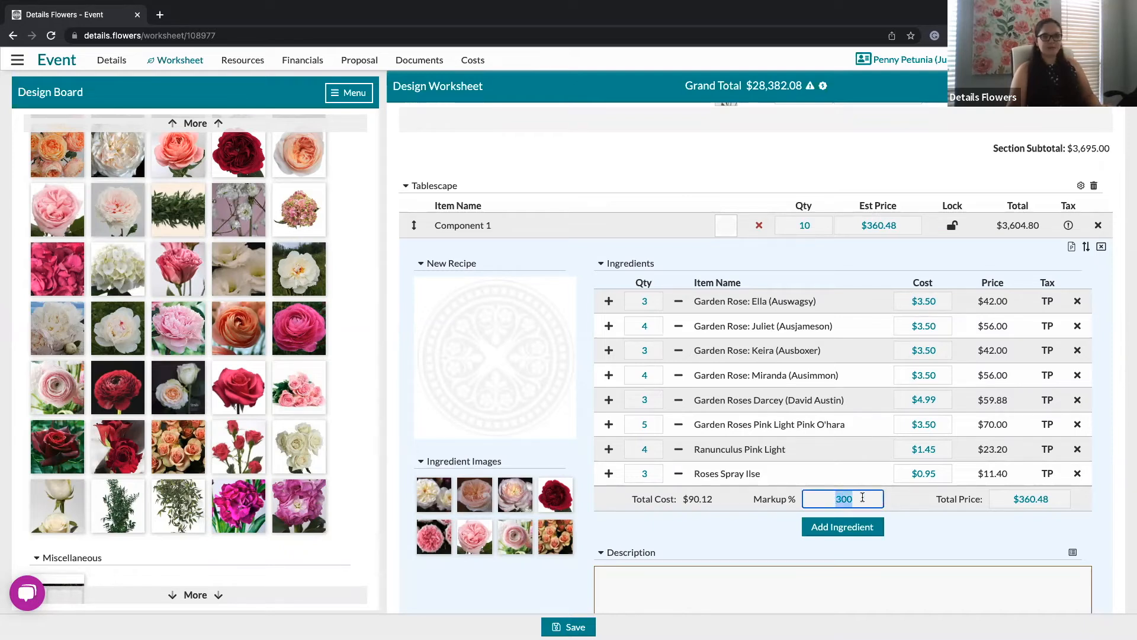
click(944, 536)
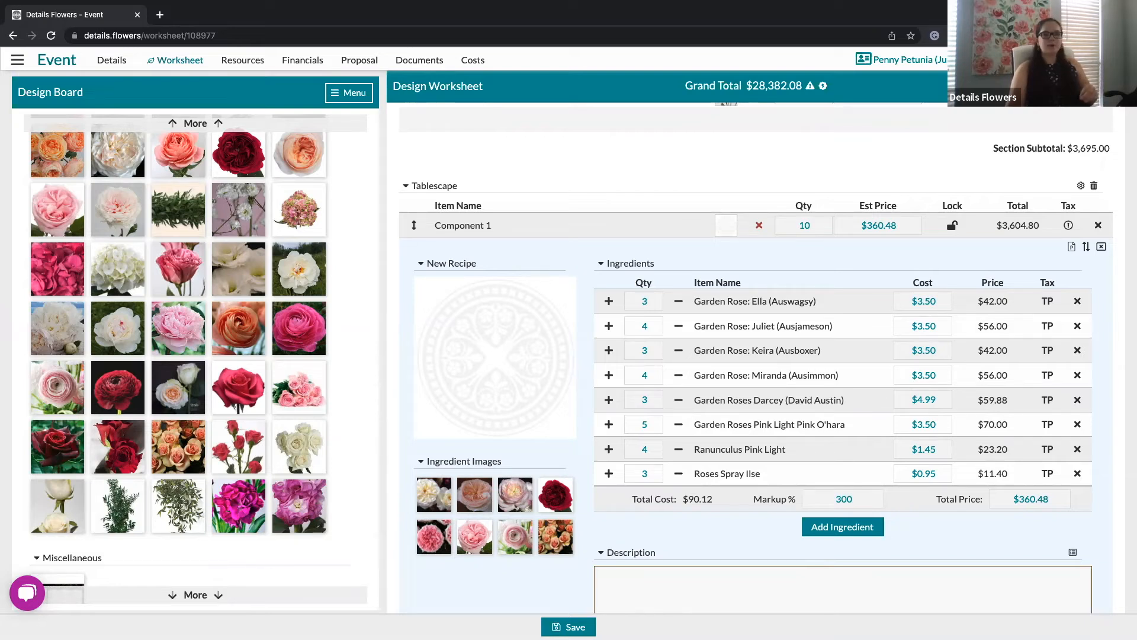
click(1094, 86)
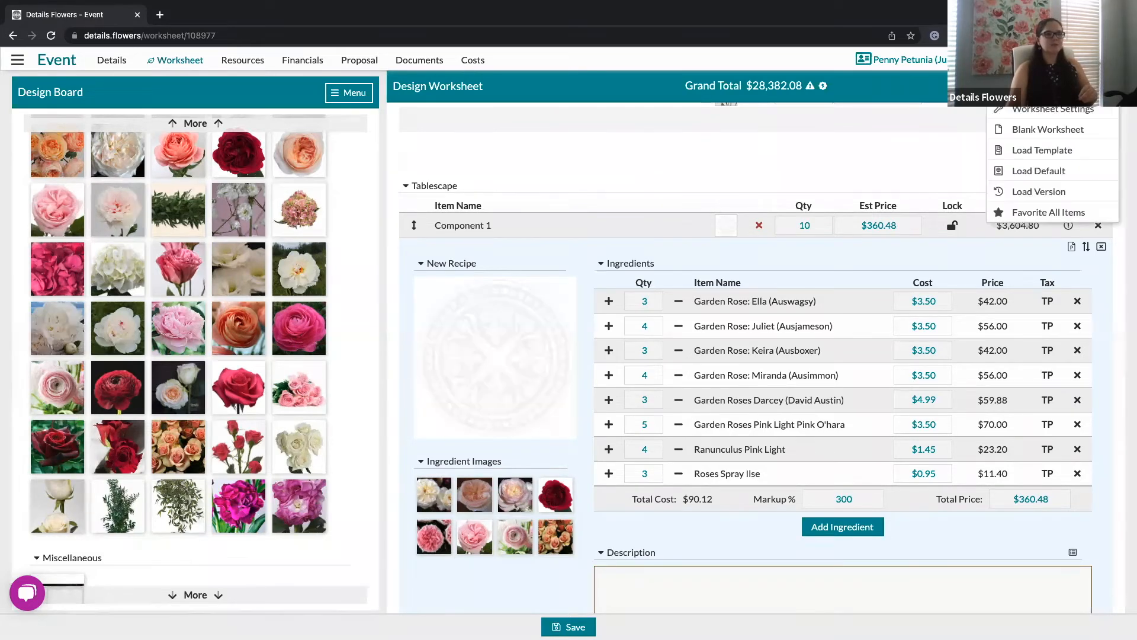
click(1052, 113)
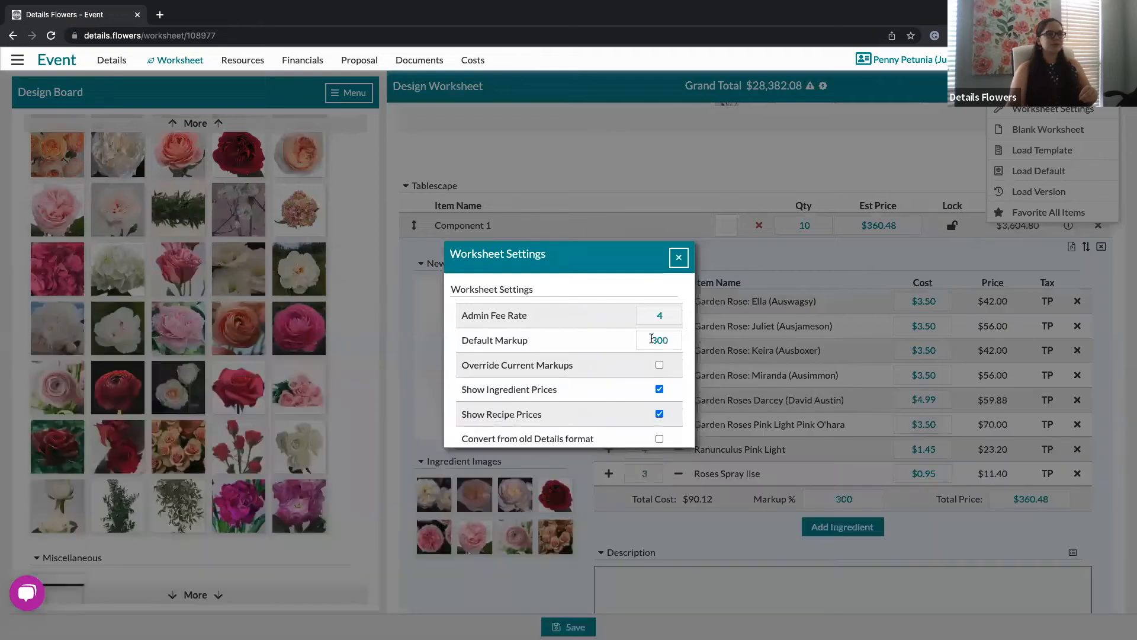
drag(652, 338, 677, 341)
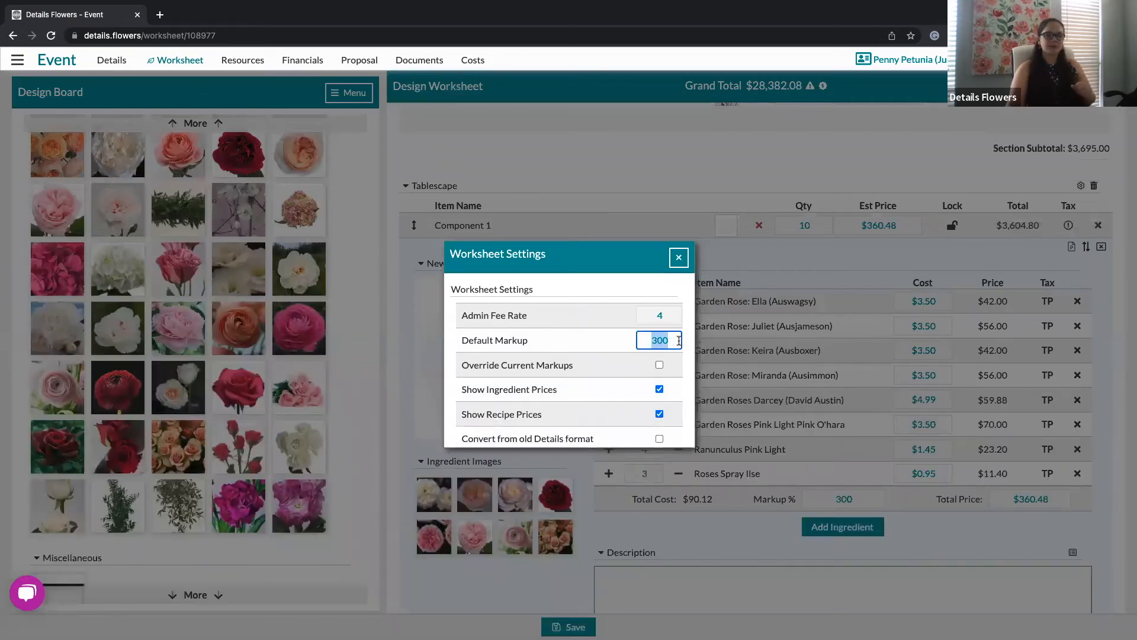
click(679, 258)
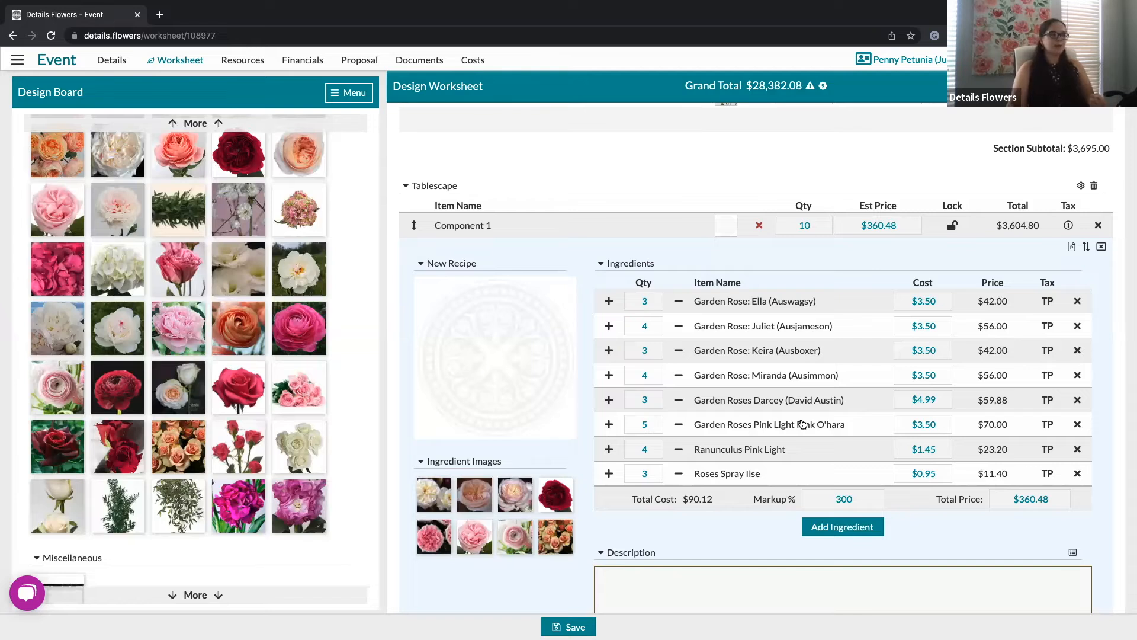
Step: Set the recipe's markup to 350% and lock the price of Component 1 in the Tablescape section
click(860, 499)
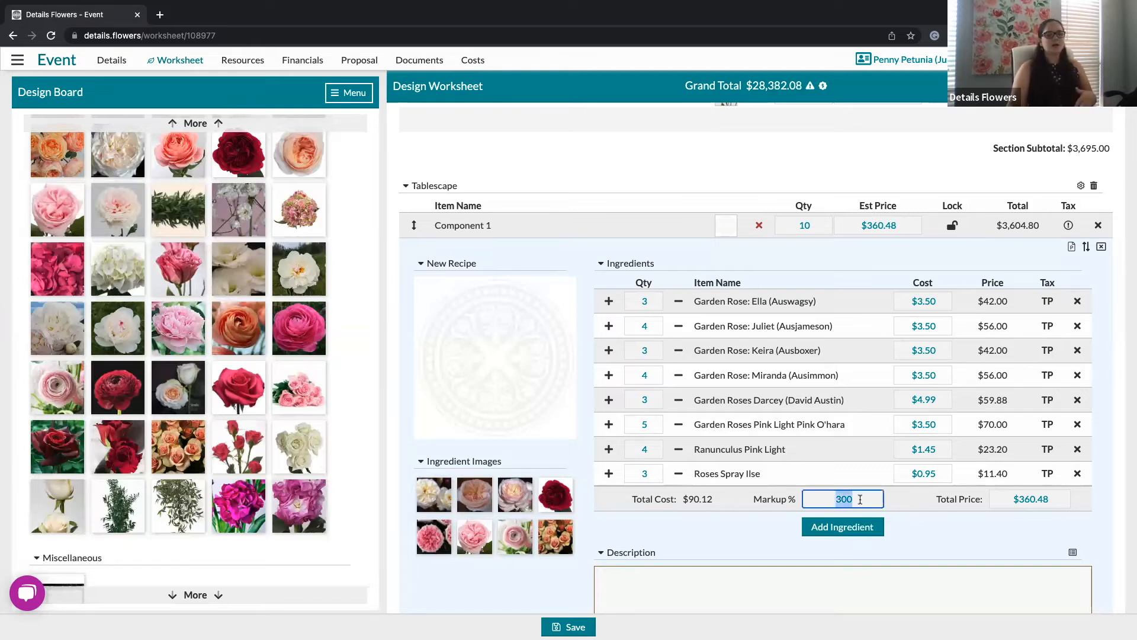
text(350)
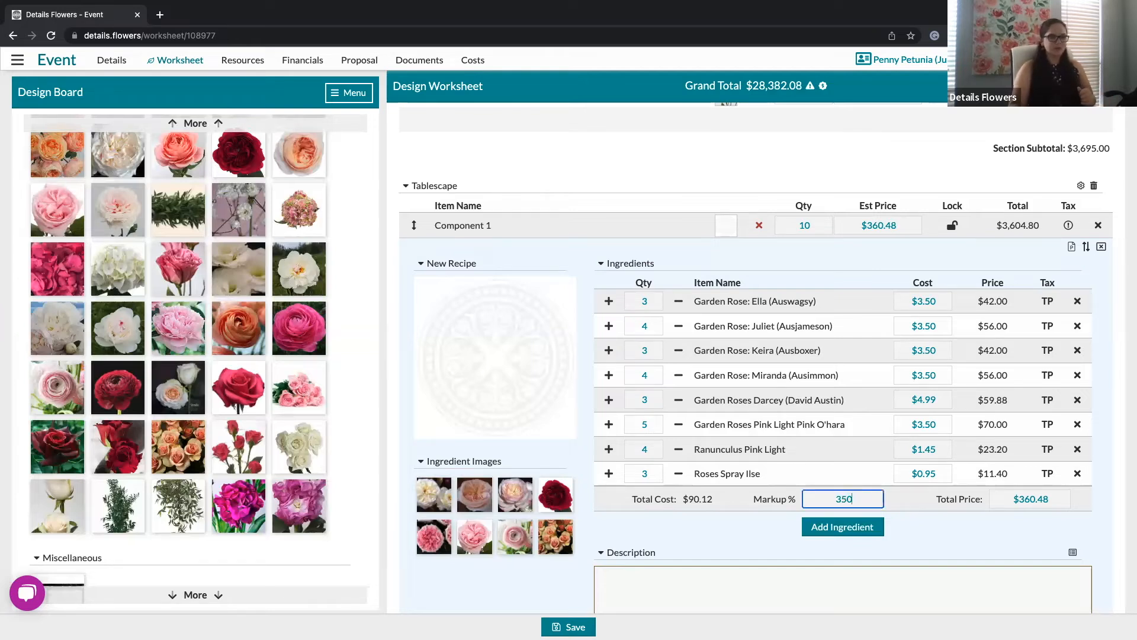
click(923, 533)
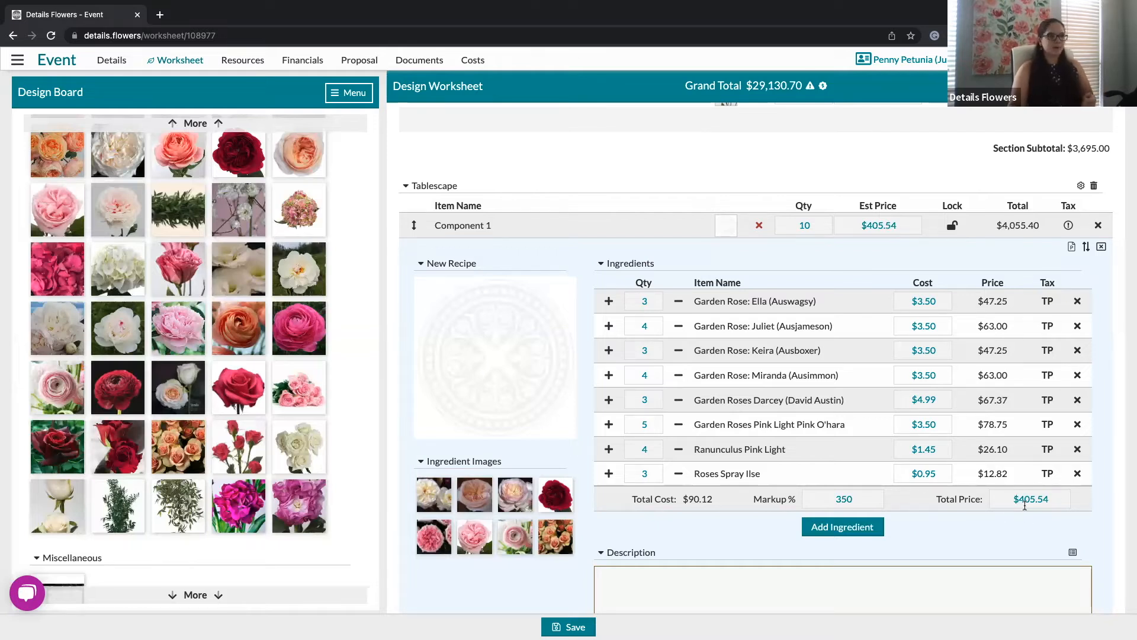
click(952, 226)
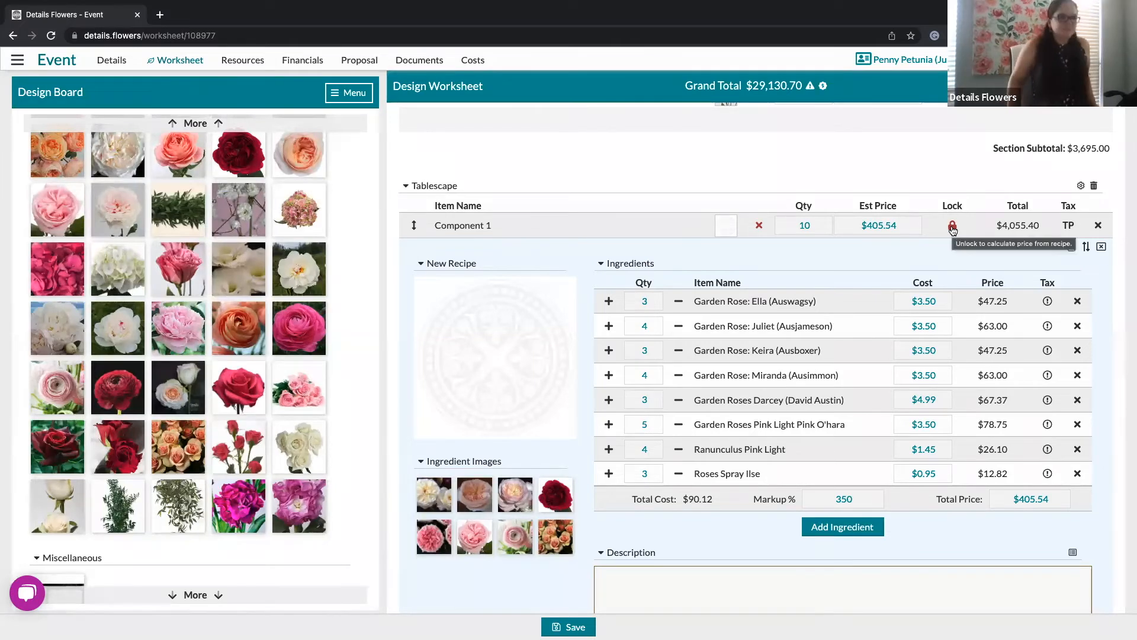
Step: Browse the event inspiration and favorite item images, and give the recipe the pink bridal bouquet photo from the favorite recipes
click(489, 343)
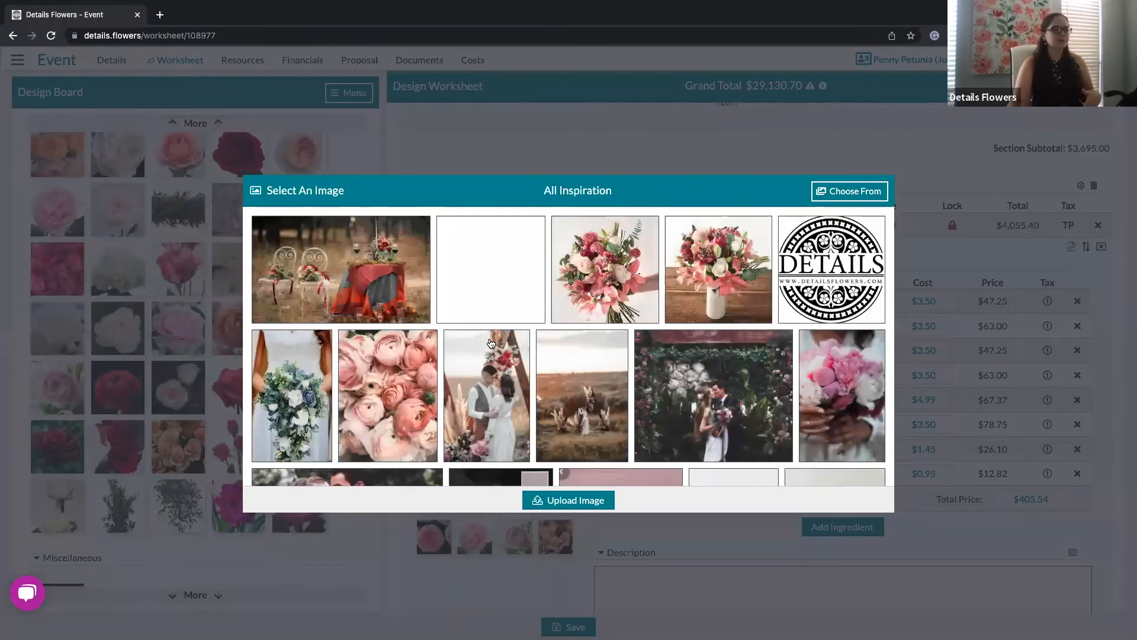
click(846, 198)
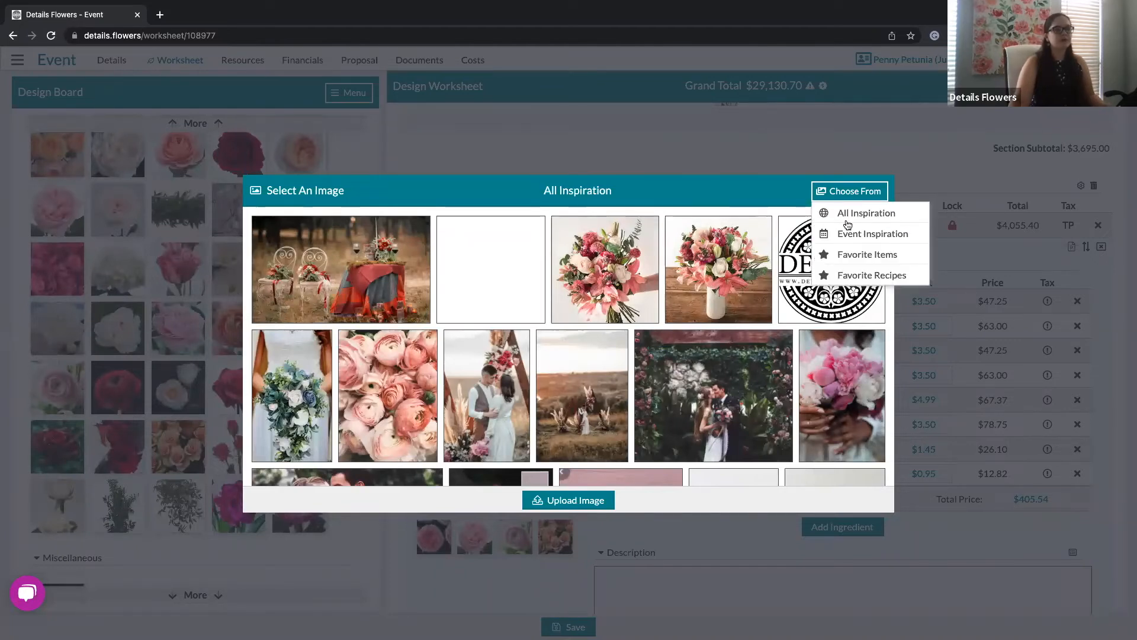
click(848, 236)
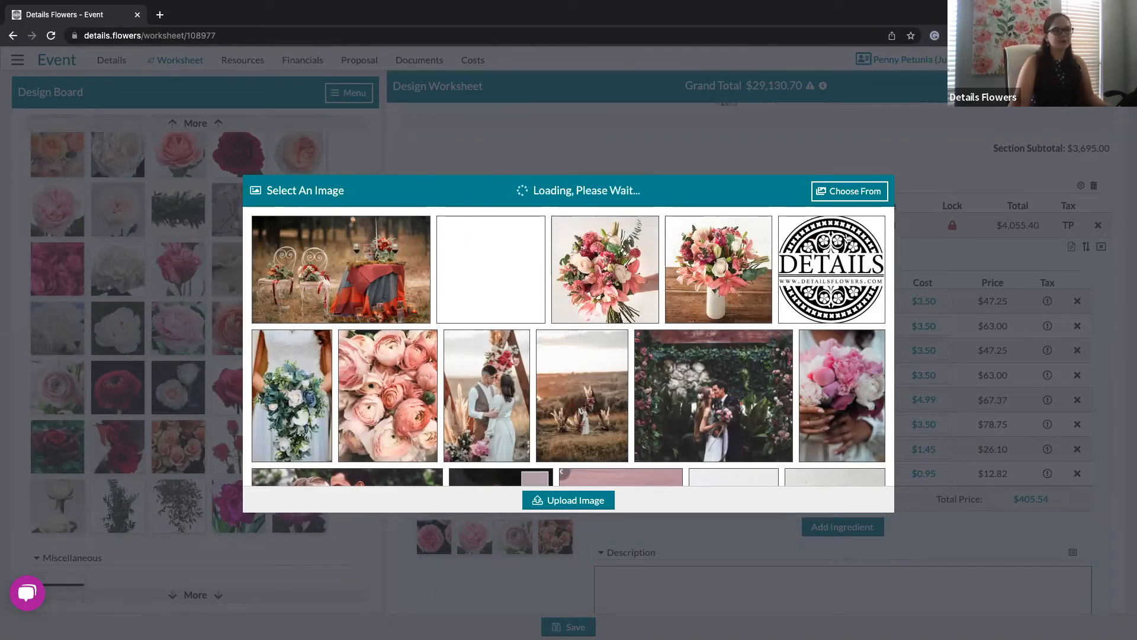
click(837, 192)
click(855, 257)
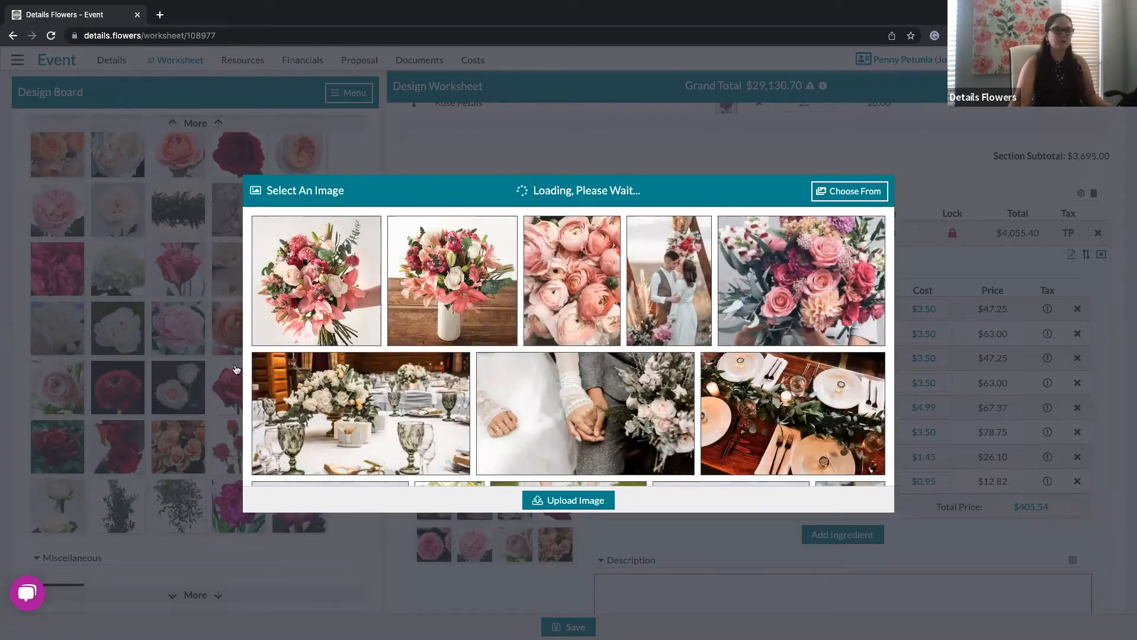
click(857, 194)
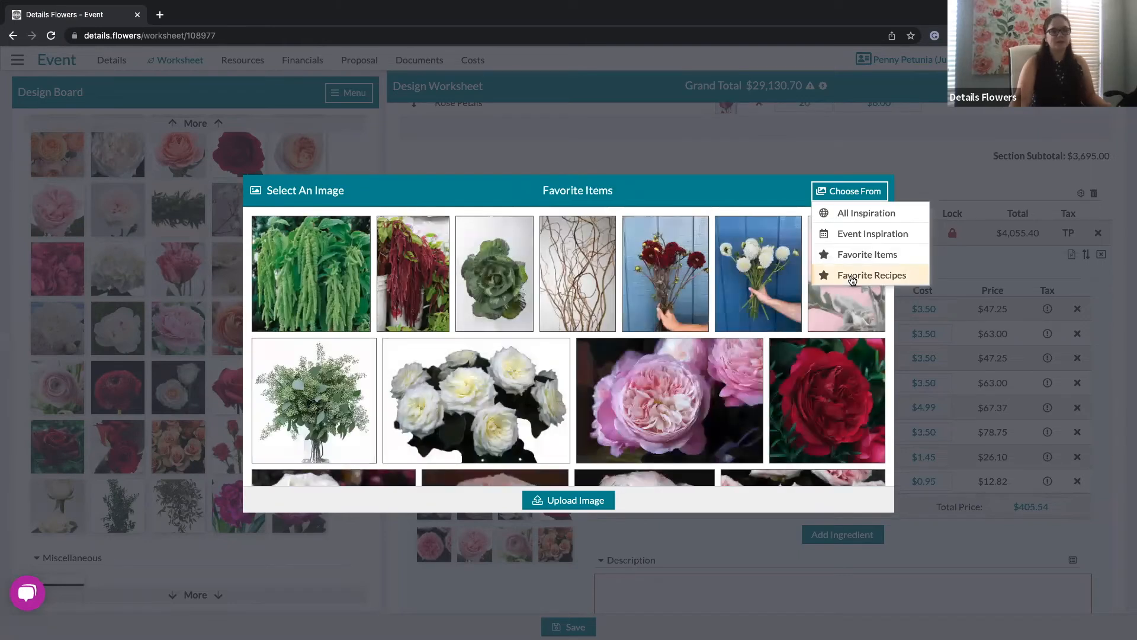
click(851, 276)
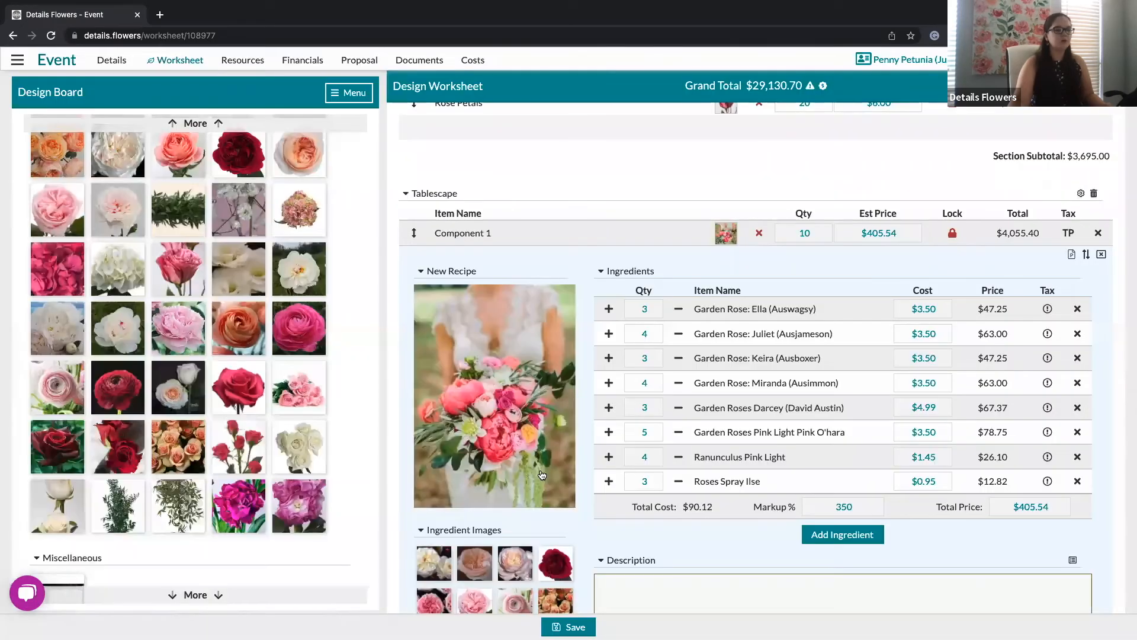
Step: Rename the new recipe under Component 1 as "Penny's Peony Party"
scroll(678, 236, up, 1)
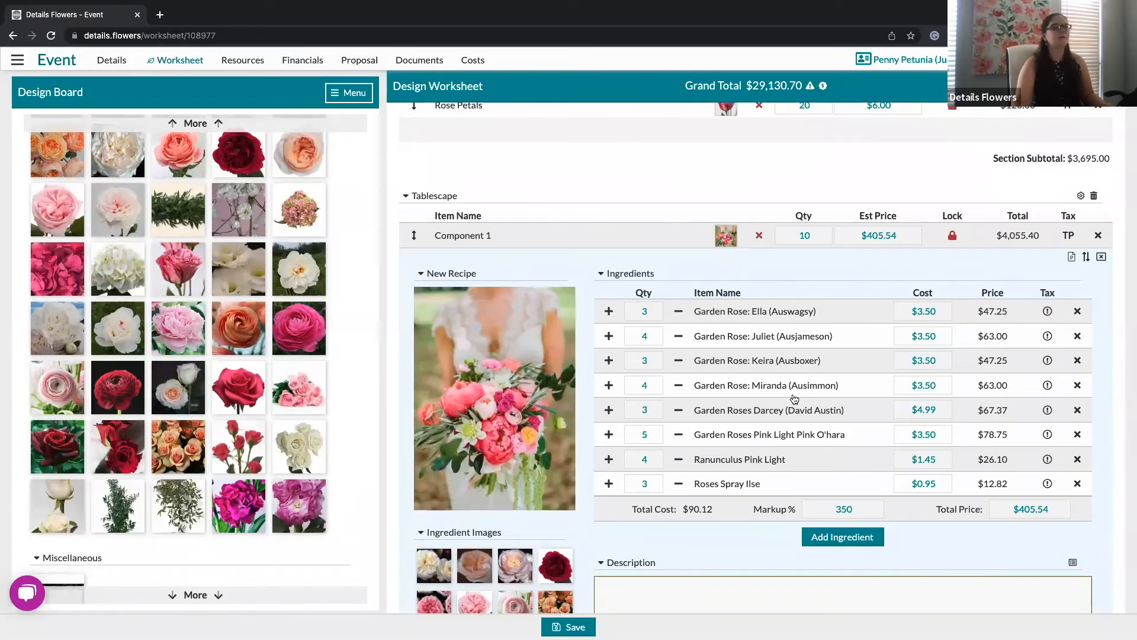
mouse_move(457, 279)
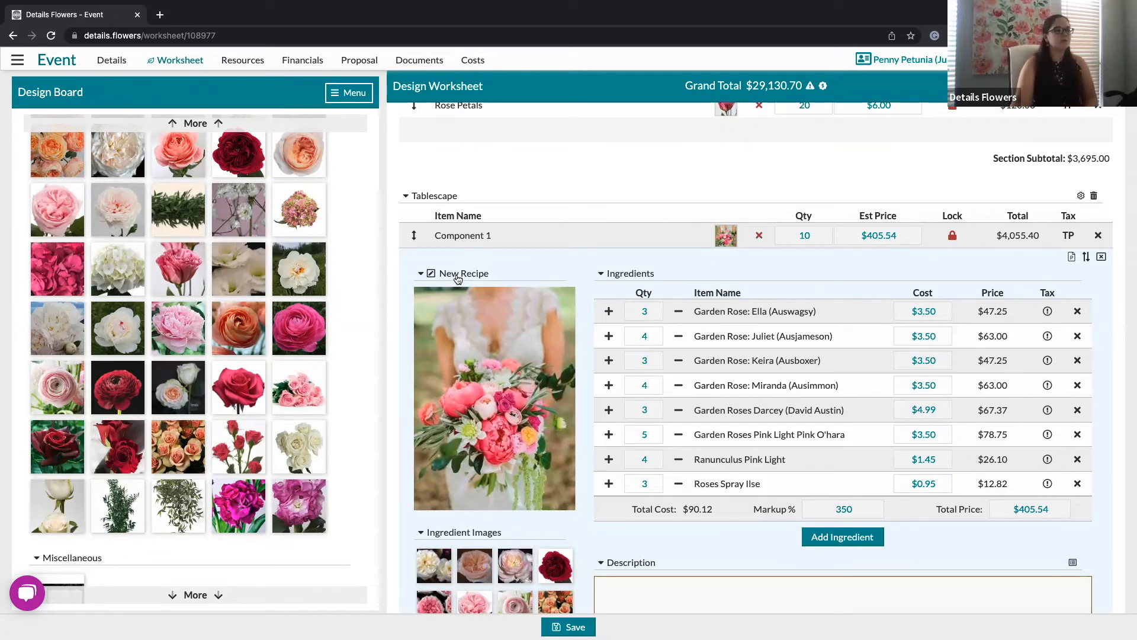
click(458, 279)
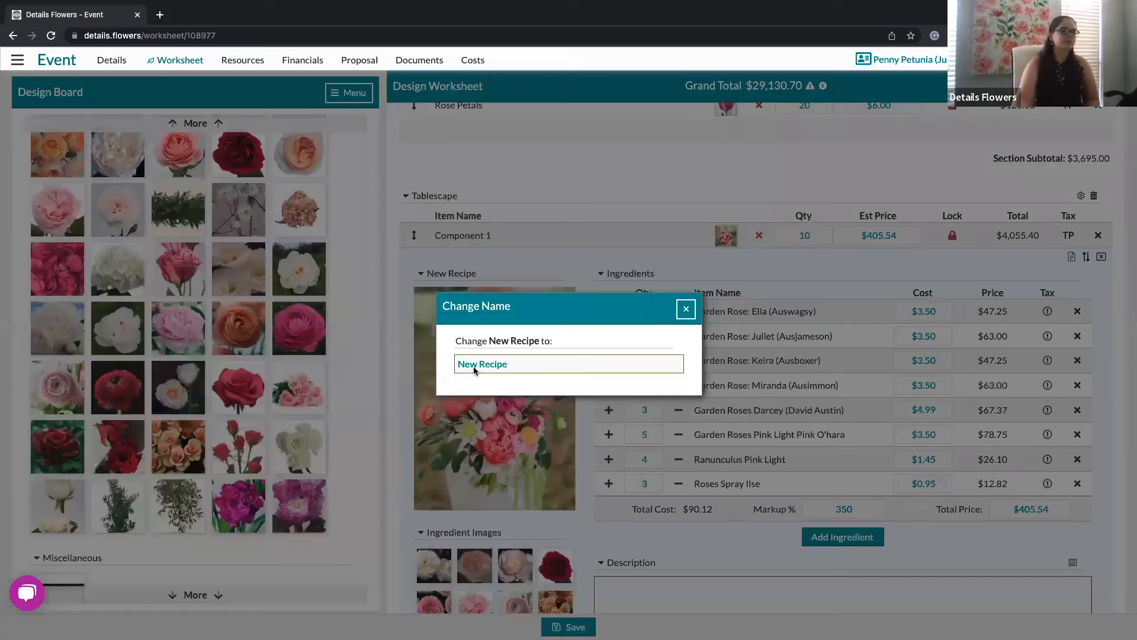
drag(516, 363, 454, 356)
text(Penny Peony Party)
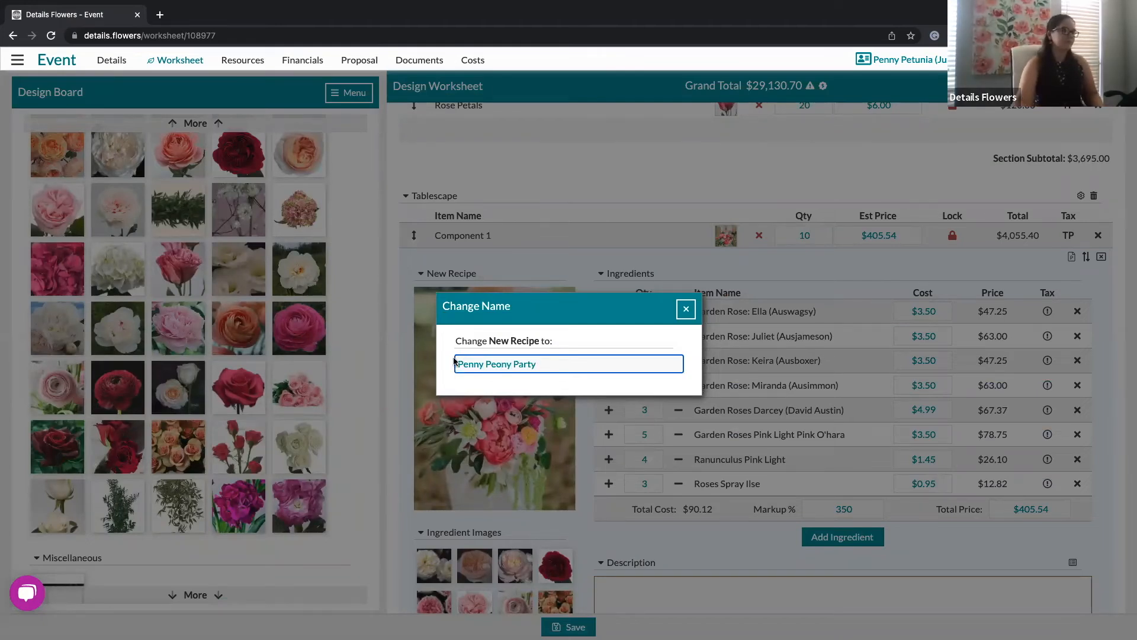
text('s)
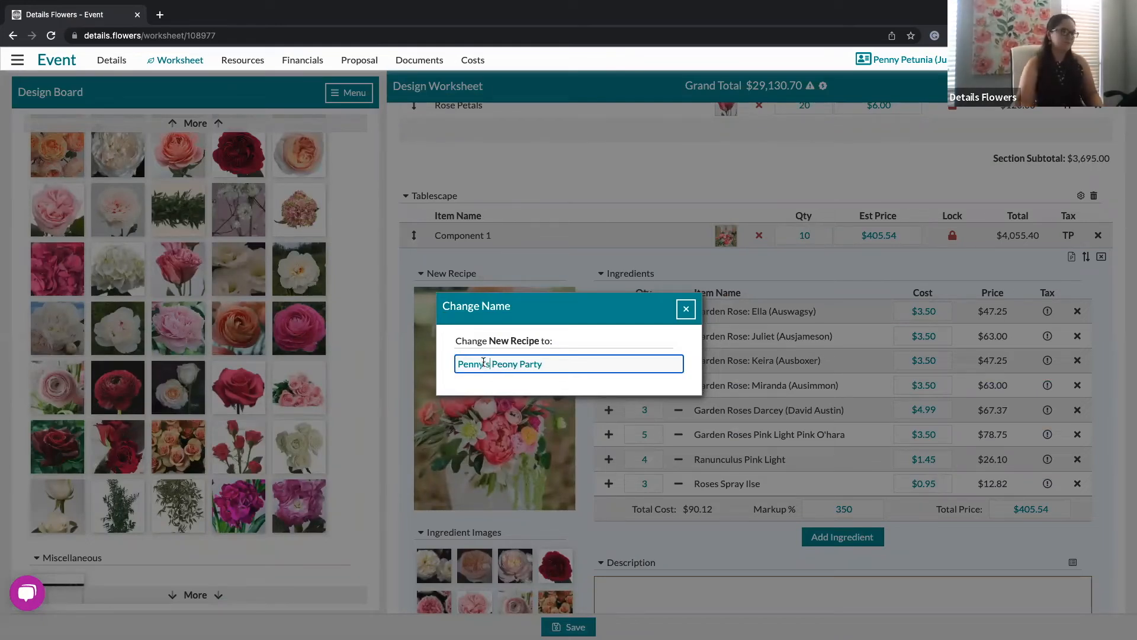
click(687, 309)
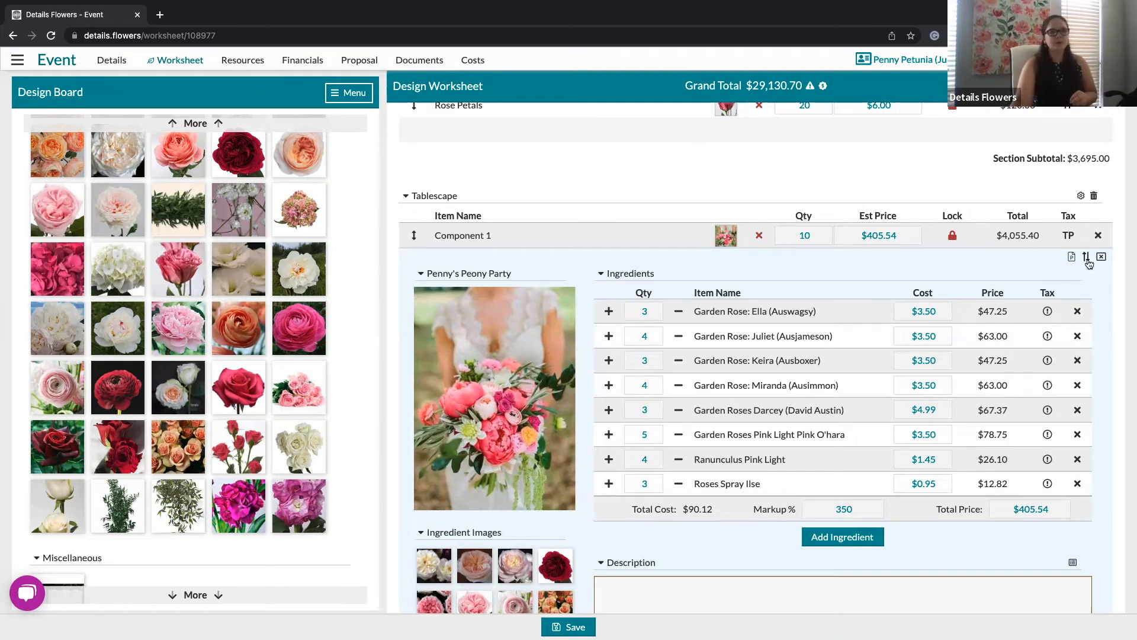
Step: Save the Component 1 recipe as a new gallery recipe and mark it as a favorite
click(1088, 262)
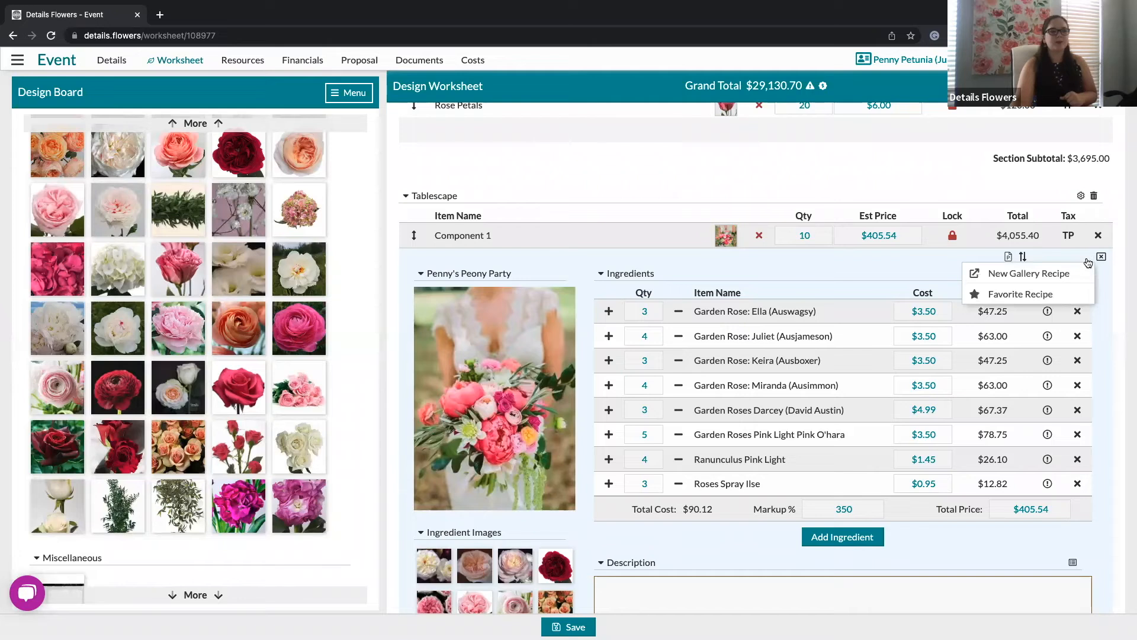
click(1021, 277)
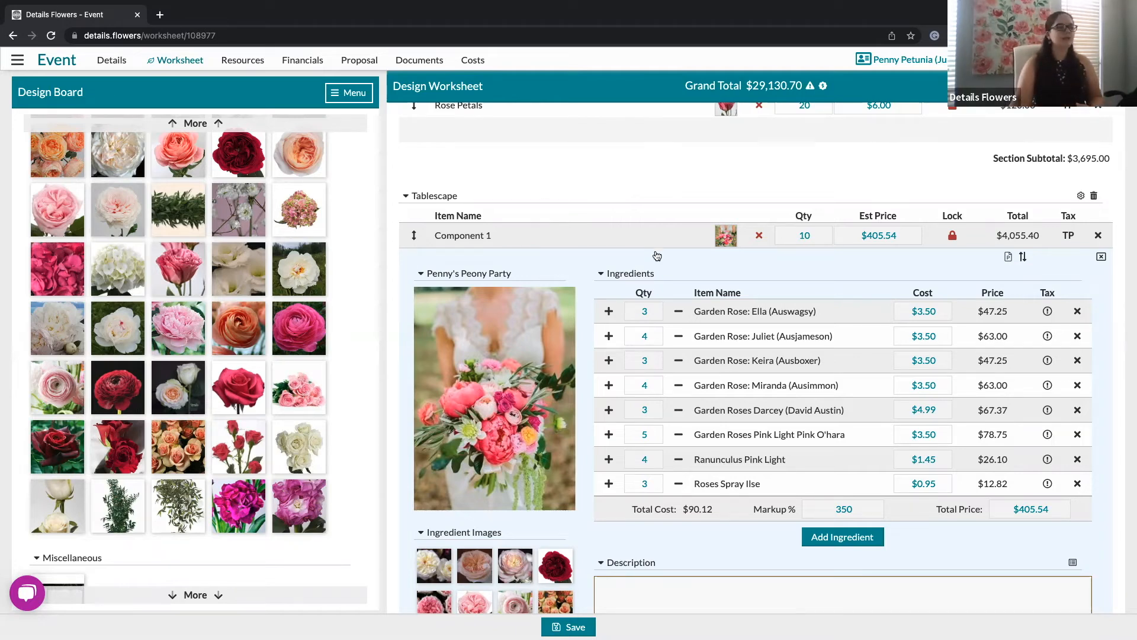
scroll(636, 491, down, 1)
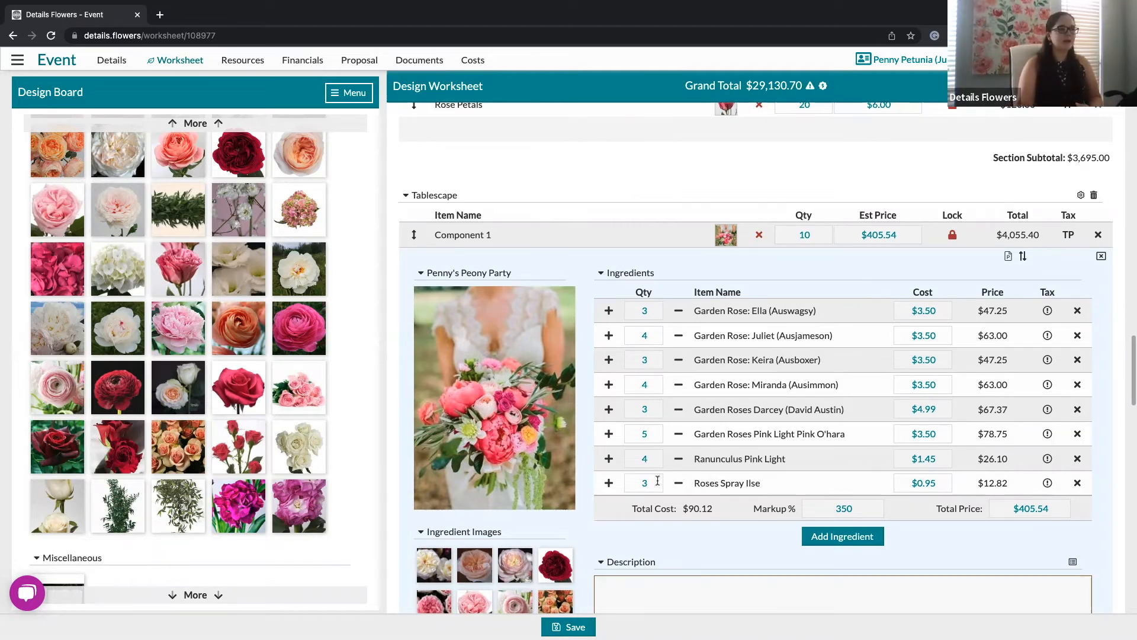
scroll(657, 480, down, 3)
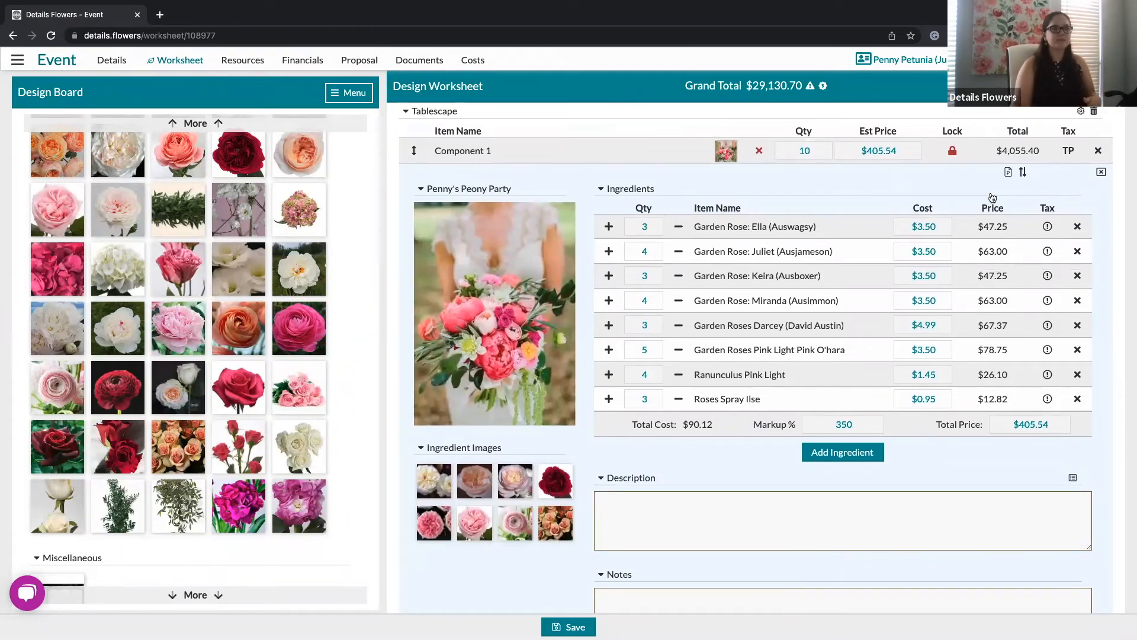
click(1021, 175)
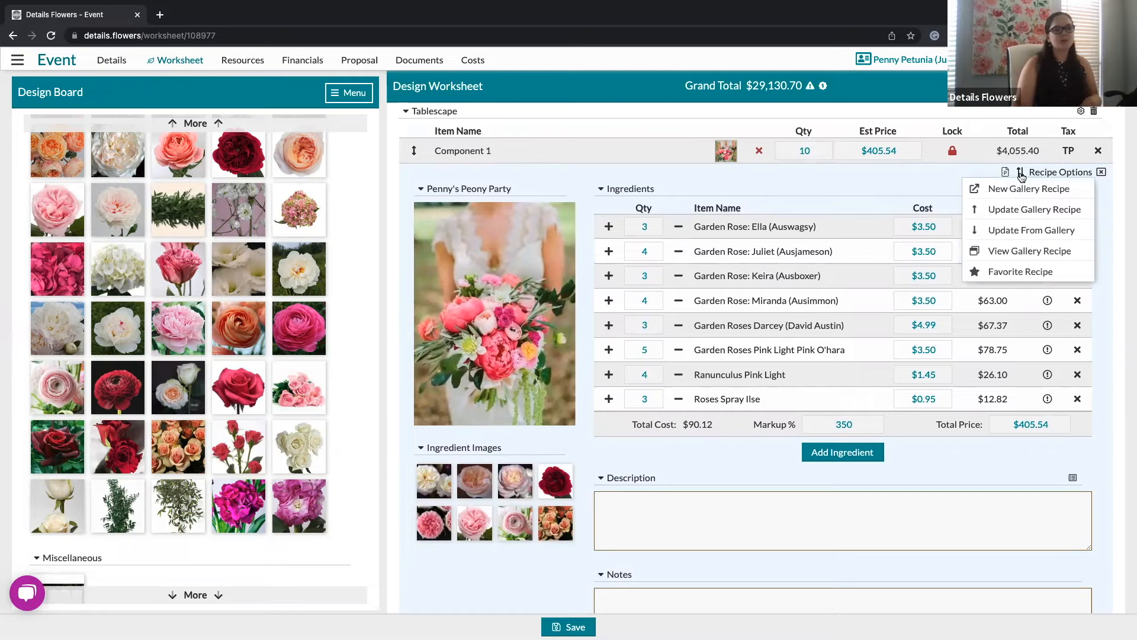
click(1004, 273)
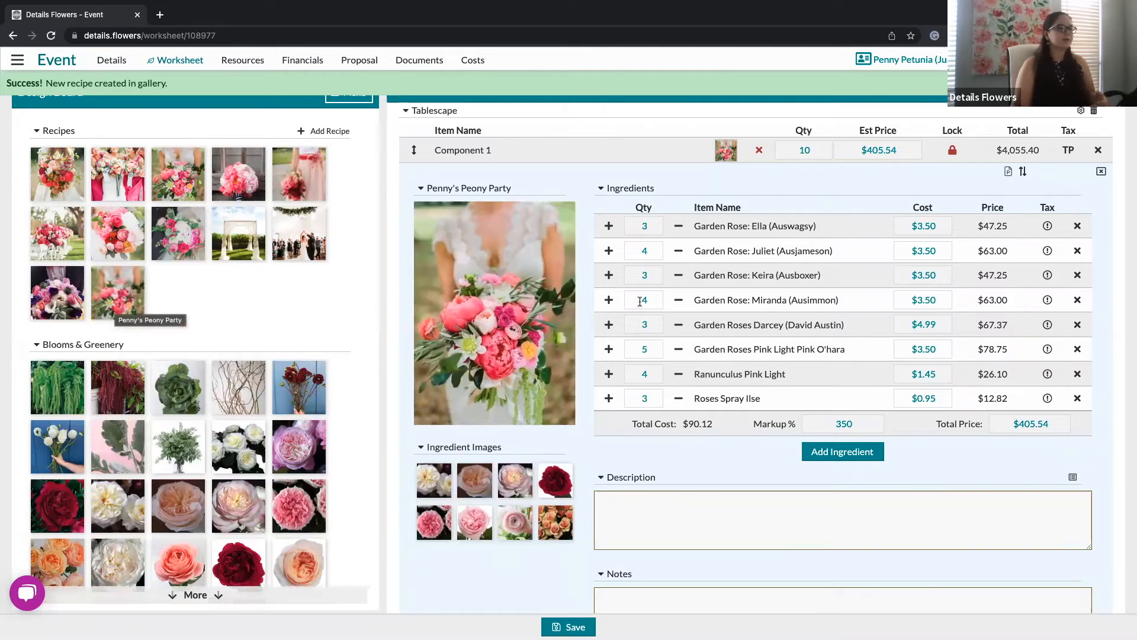
Step: Add the favorite recipe "Penny's Peony Party" from the design board to the Tablescape section below Component 1
scroll(640, 301, down, 4)
drag(112, 303, 722, 461)
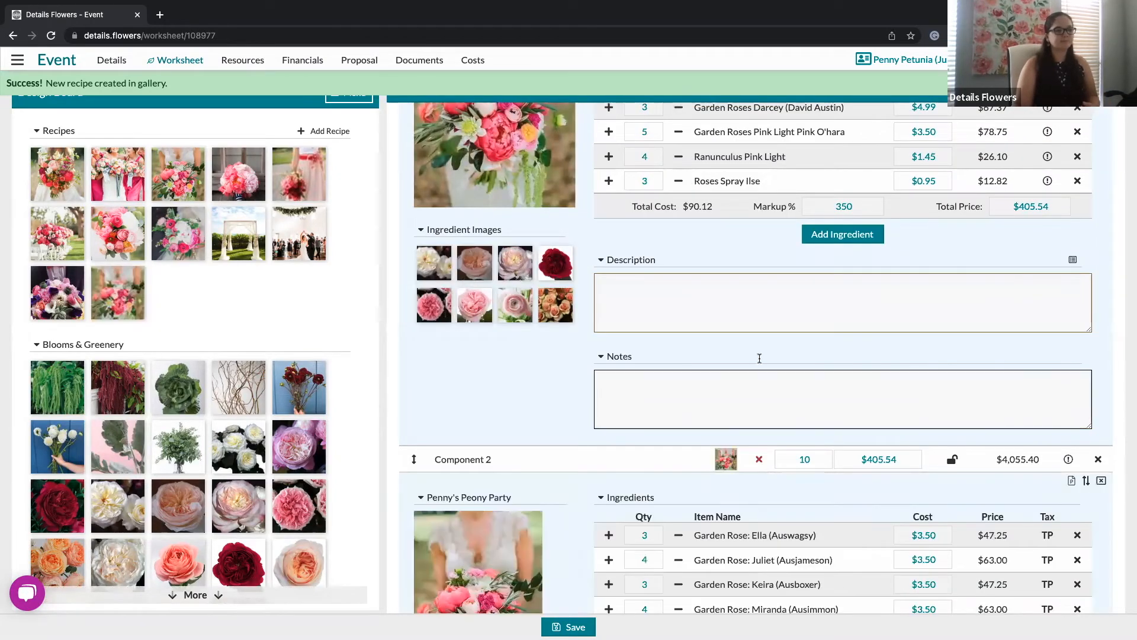
scroll(675, 398, down, 5)
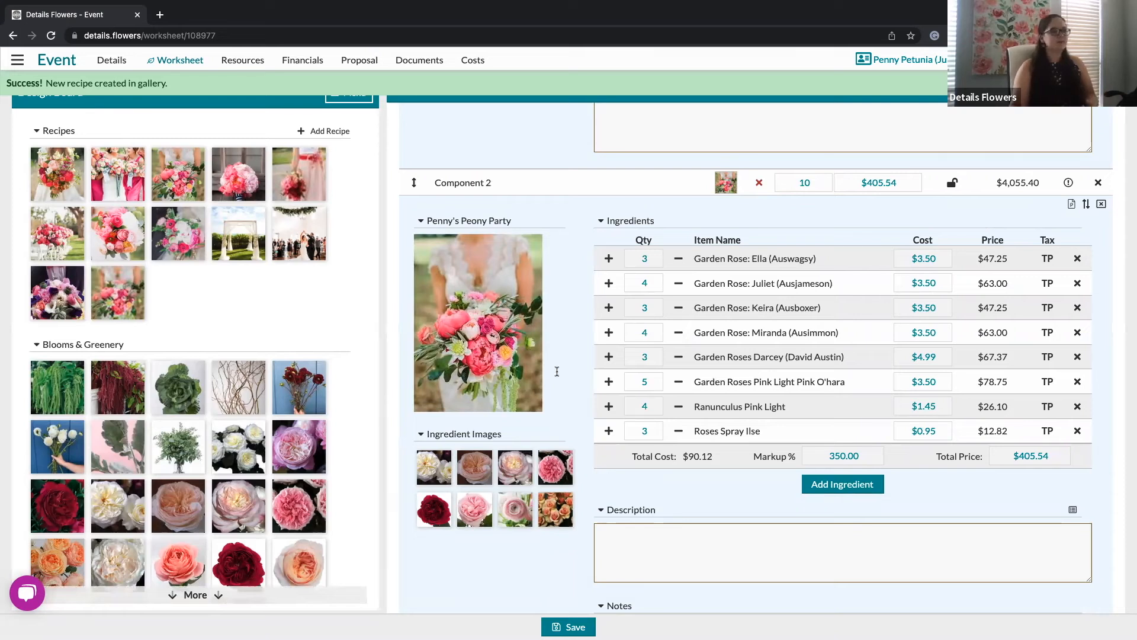
Step: In the Component 2 recipe, set the Garden Rose quantities to 3 Juliet, 2 Keira and 2 Miranda
click(647, 260)
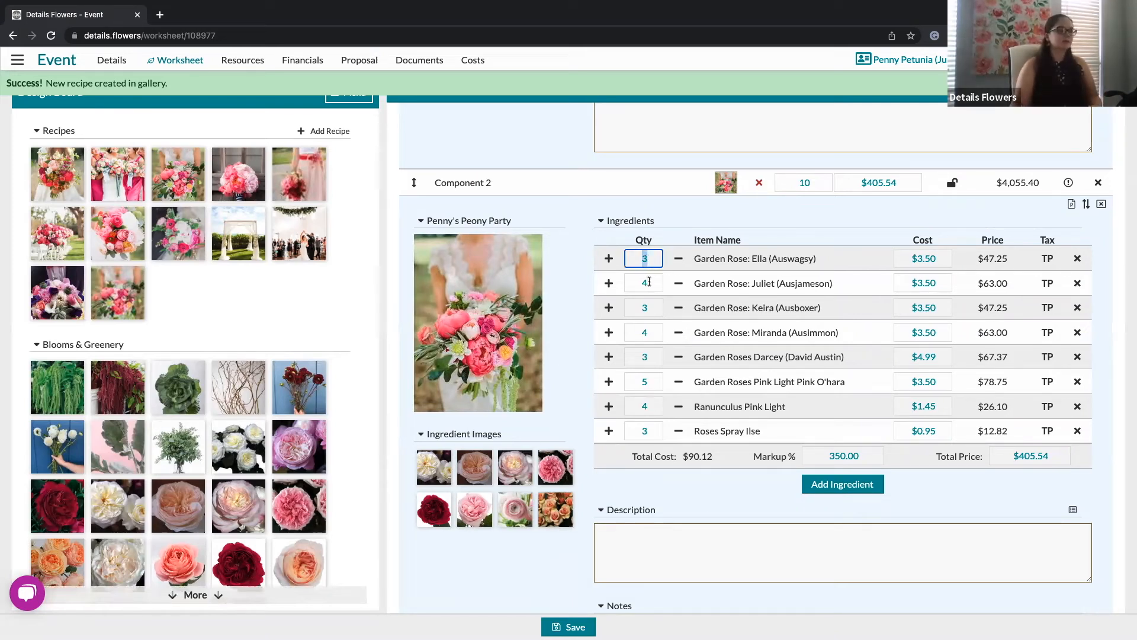
click(649, 282)
click(647, 305)
text(2)
click(652, 328)
text(2)
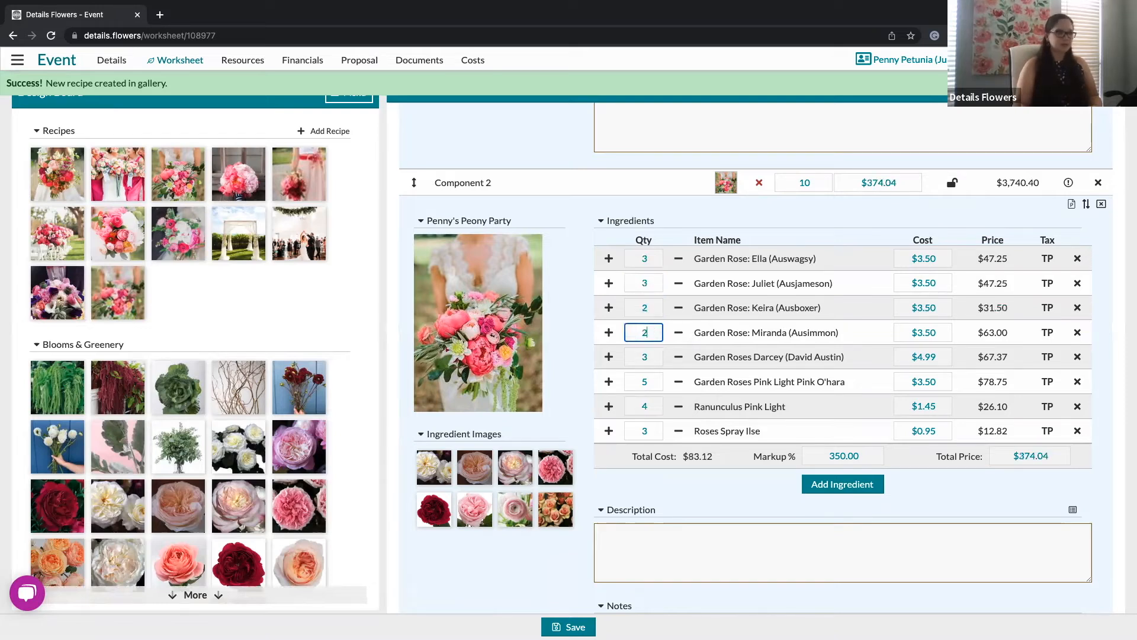
click(652, 352)
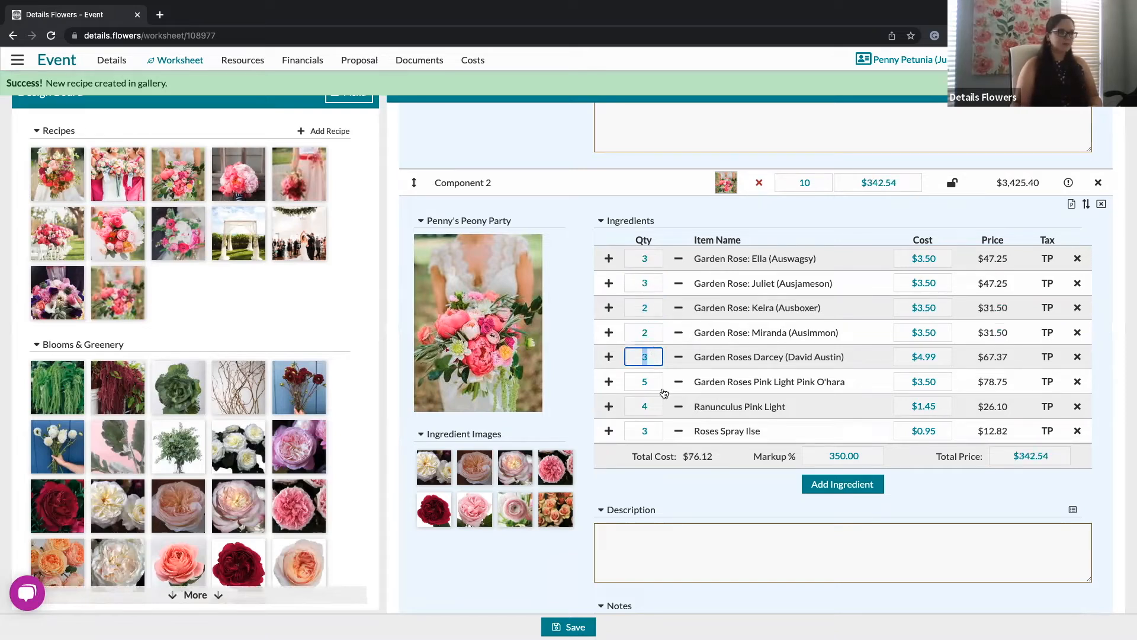
Step: Set the Component 2 quantities to 2 for Garden Roses Pink Light Pink O'hara, 3 for Ranunculus Pink Light and 2 for Roses Spray Ilse
click(647, 380)
text(2)
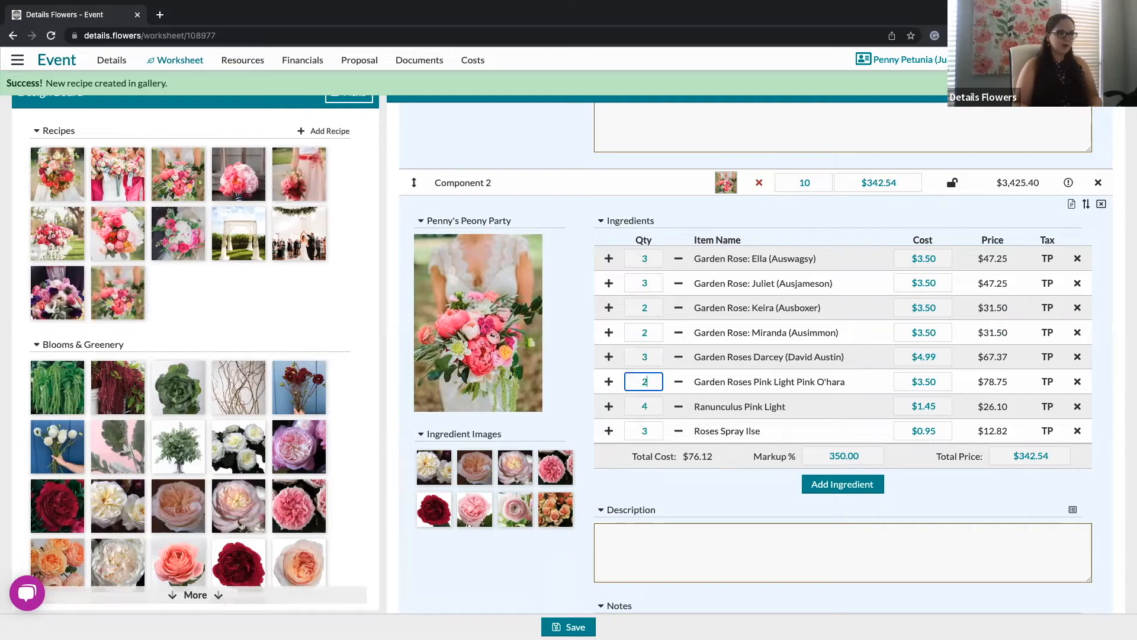
click(654, 405)
text(3)
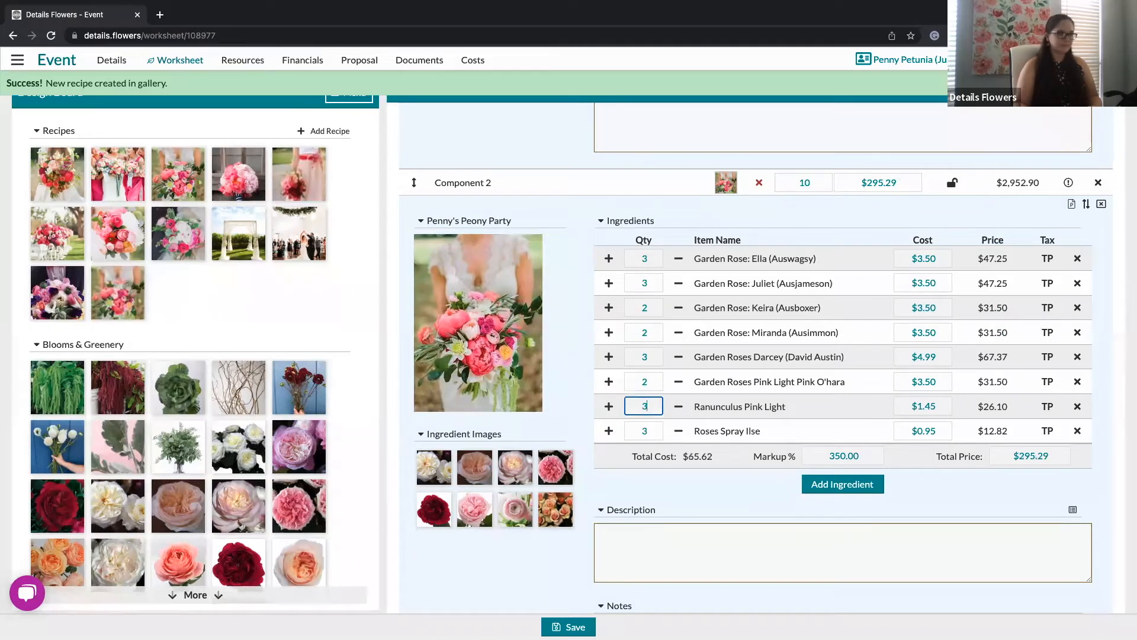
click(653, 433)
text(2)
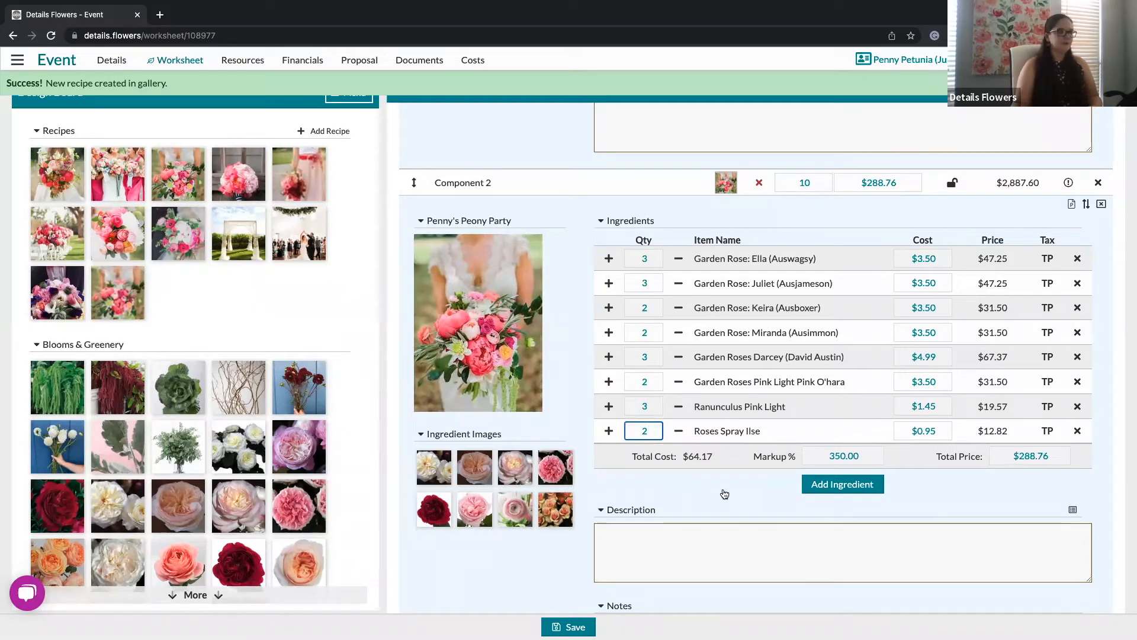
click(724, 494)
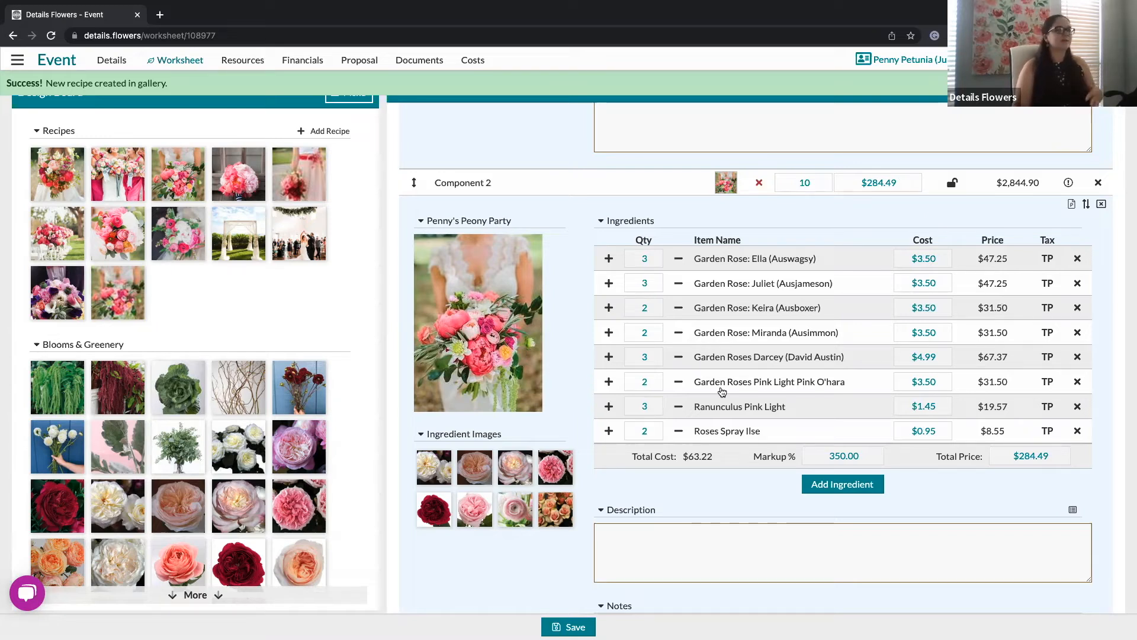
Step: Add Garden Rose Tsumugi, Peony Boule de Neige, Lisianthus ABC Deep Rose and Hydrangea White from the design board's blooms to the Component 2 recipe
scroll(316, 404, down, 2)
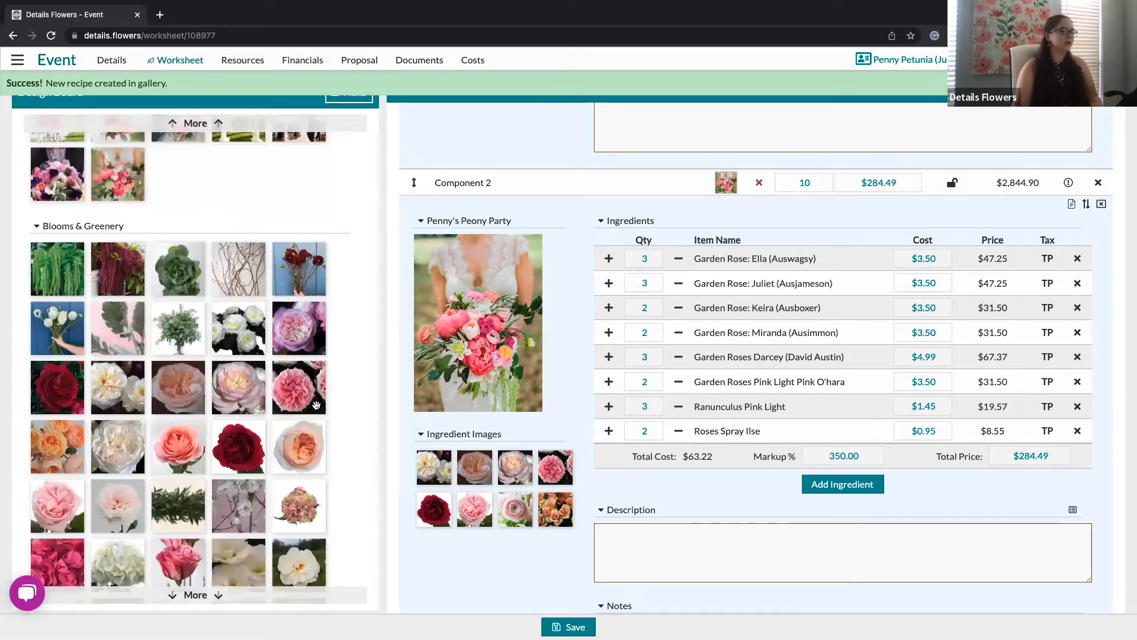
drag(243, 436, 205, 442)
drag(110, 499, 508, 435)
drag(299, 563, 747, 381)
drag(178, 563, 882, 348)
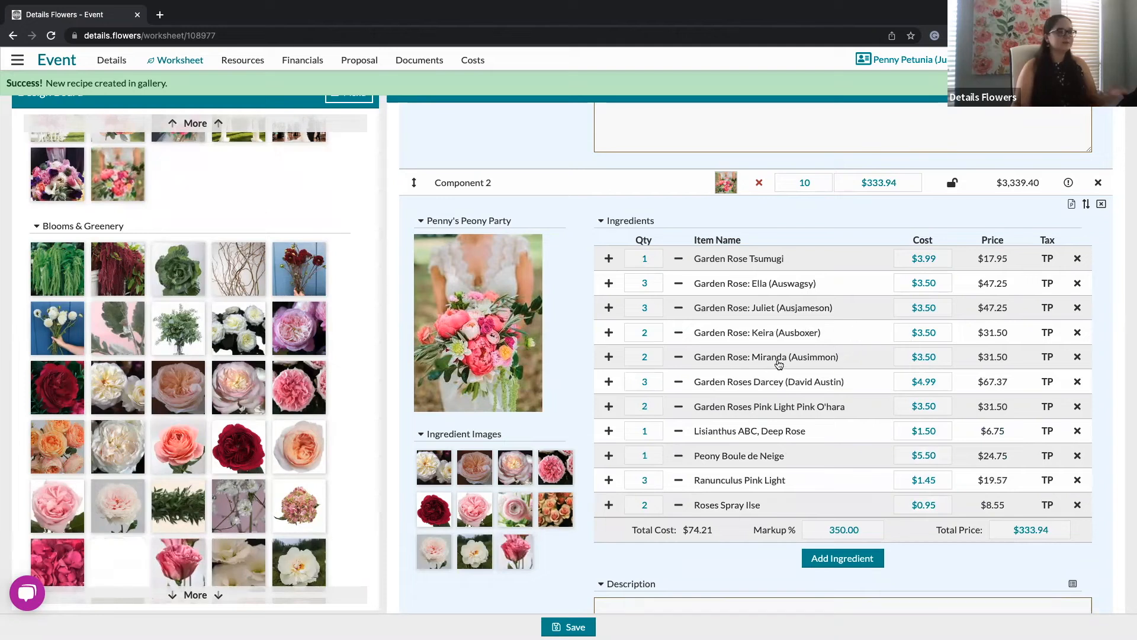
drag(778, 364, 779, 364)
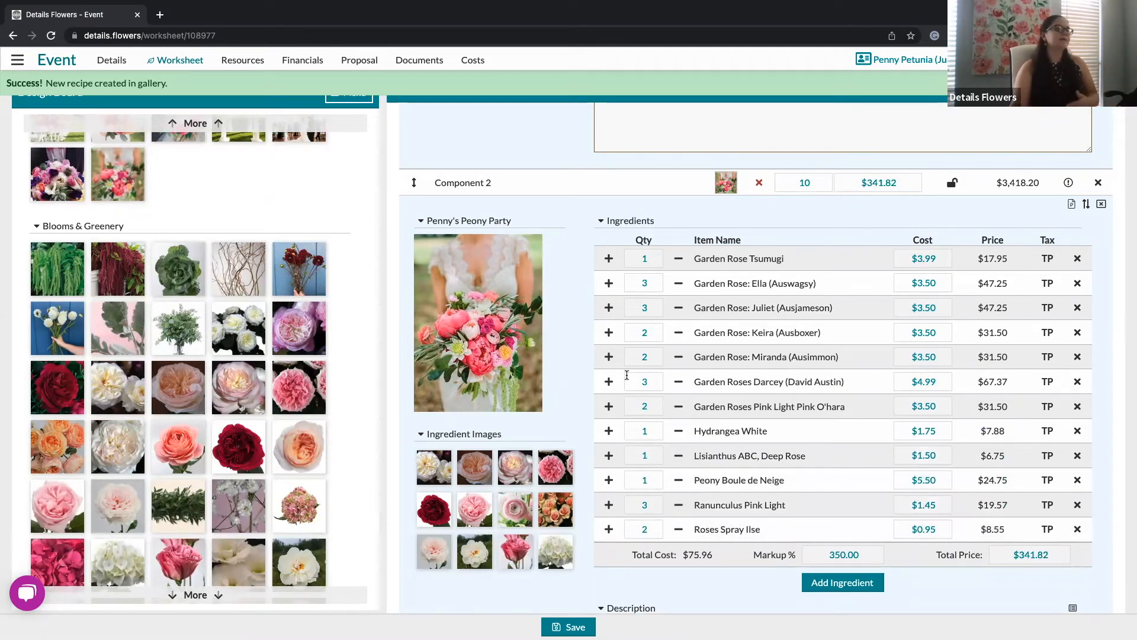
Step: Rename the Component 2 recipe as "Penny's Peony Party #2"
click(508, 225)
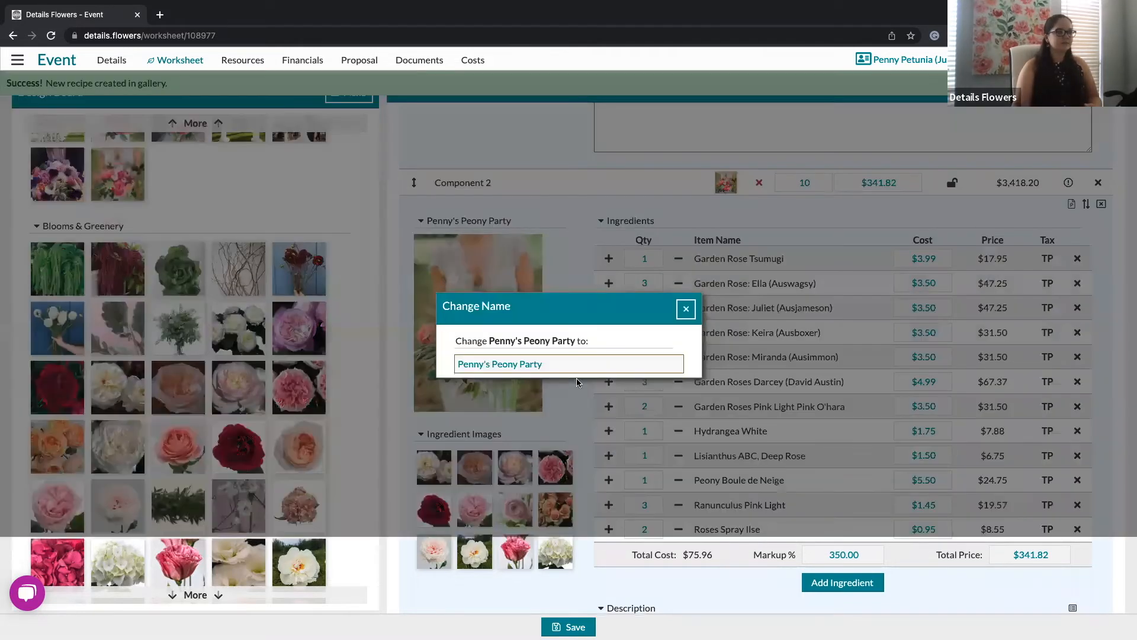
click(543, 363)
text(#2)
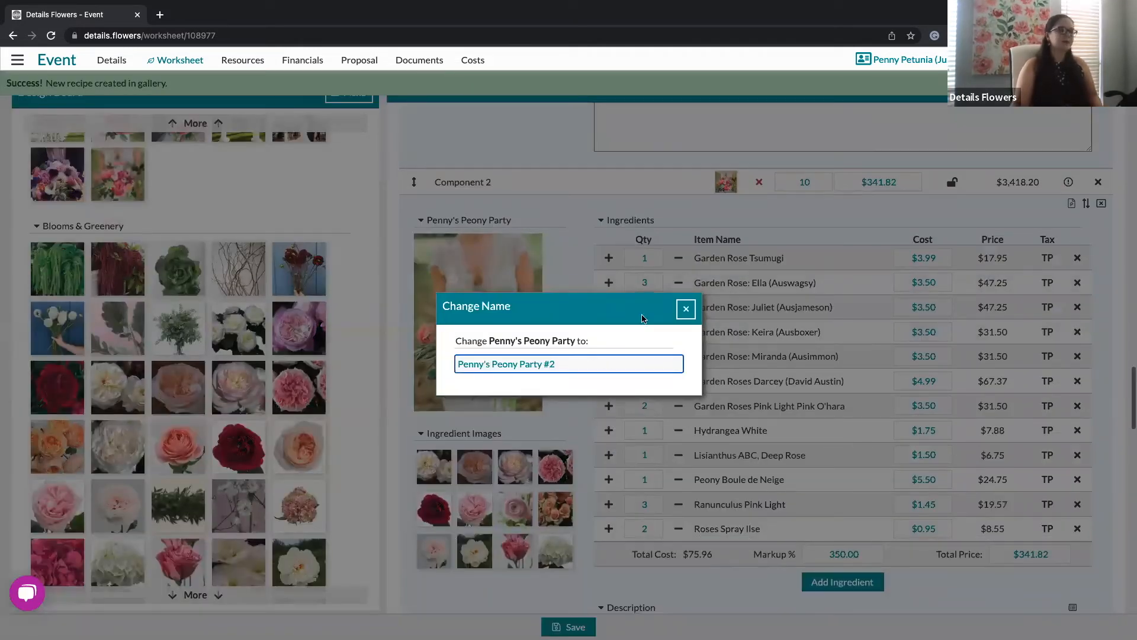
key(Return)
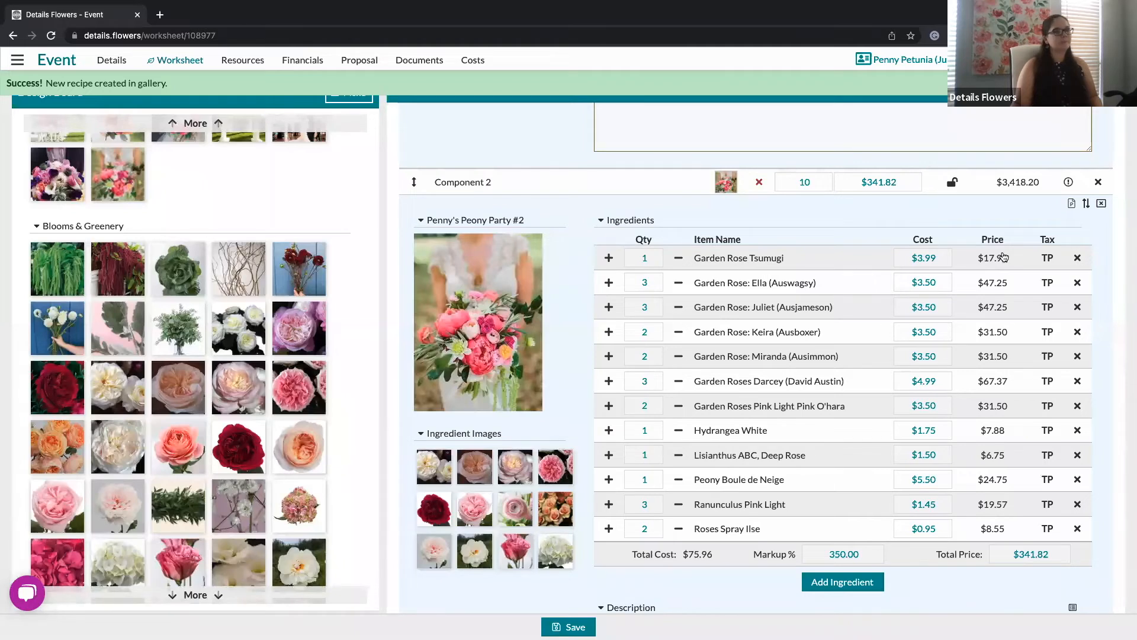
Step: Review the gallery options for the Component 2 recipe, including updating to or from the gallery and viewing the gallery recipe
scroll(1061, 241, down, 1)
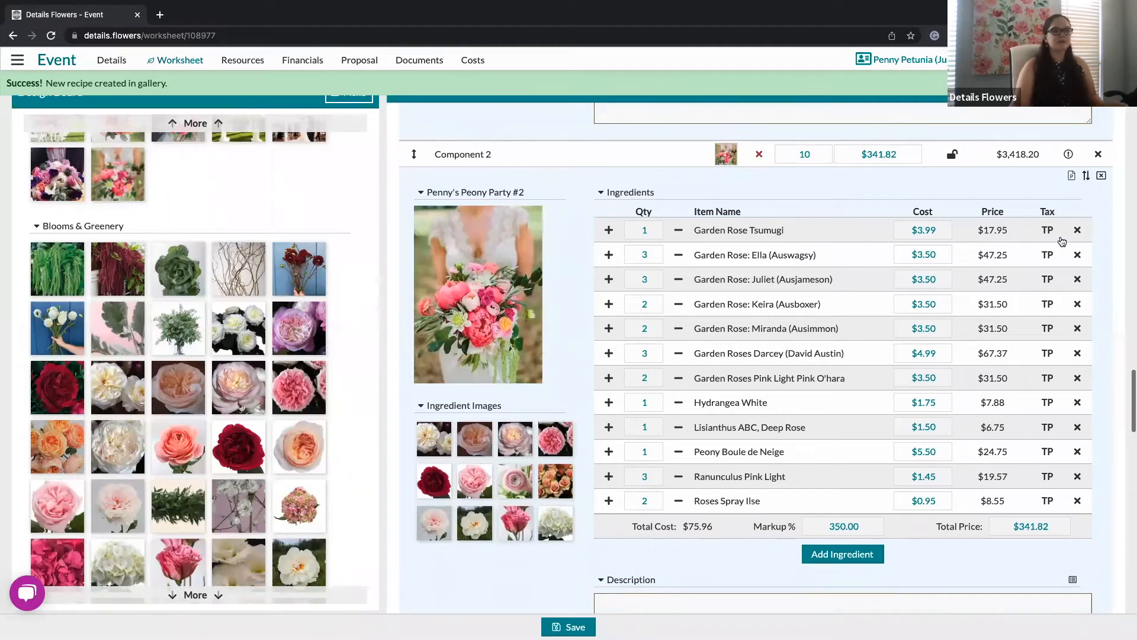
scroll(953, 356, up, 1)
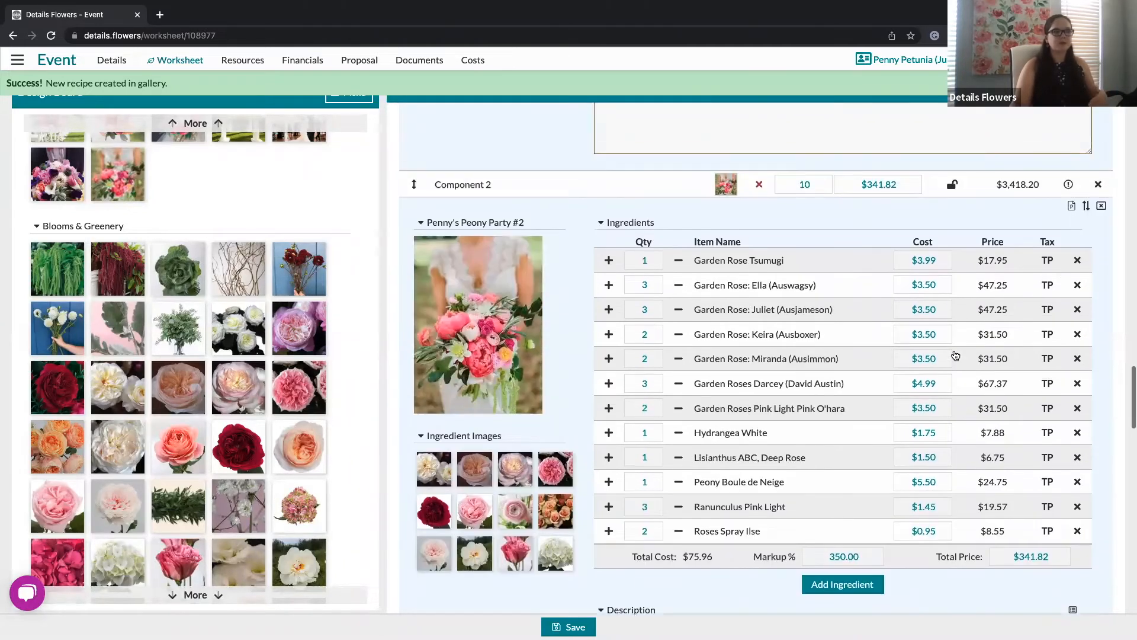
click(1083, 208)
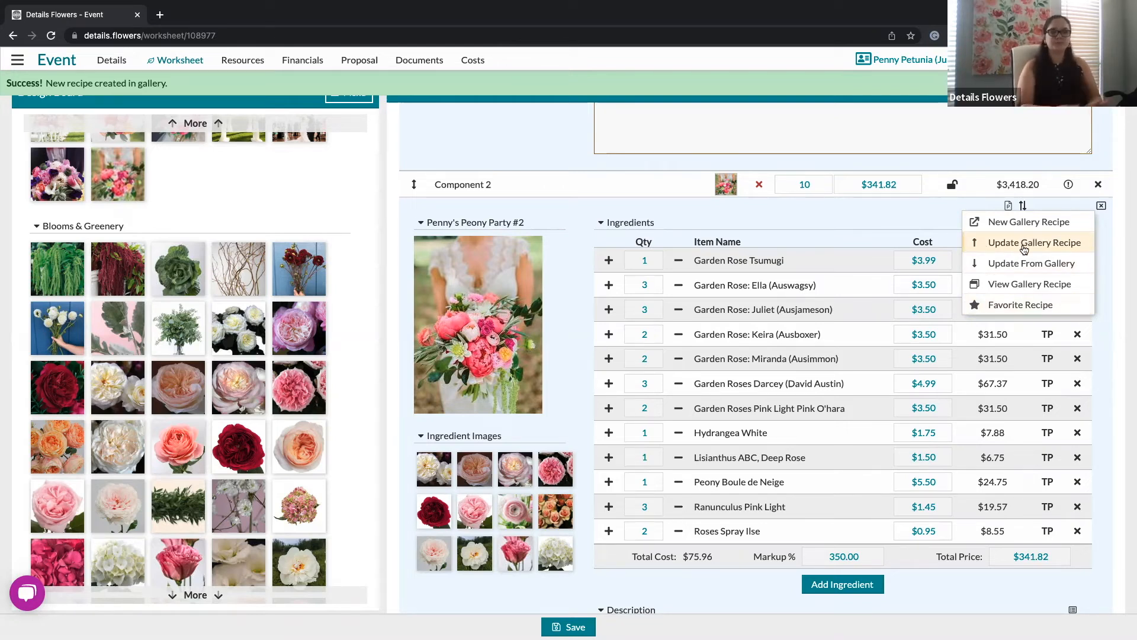
click(806, 220)
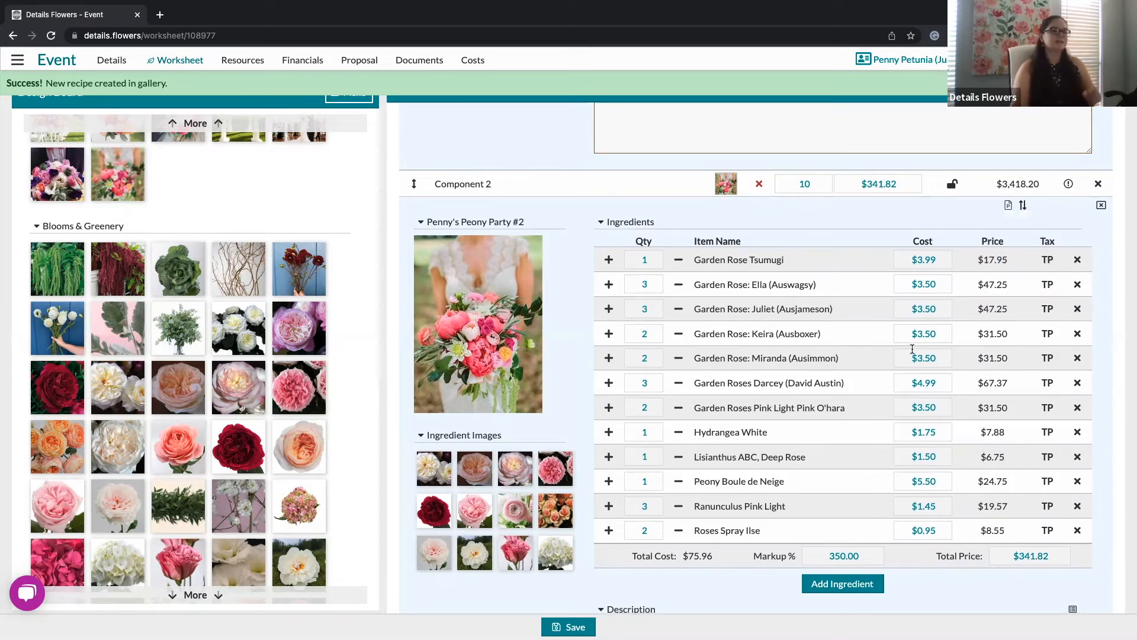
scroll(912, 349, down, 1)
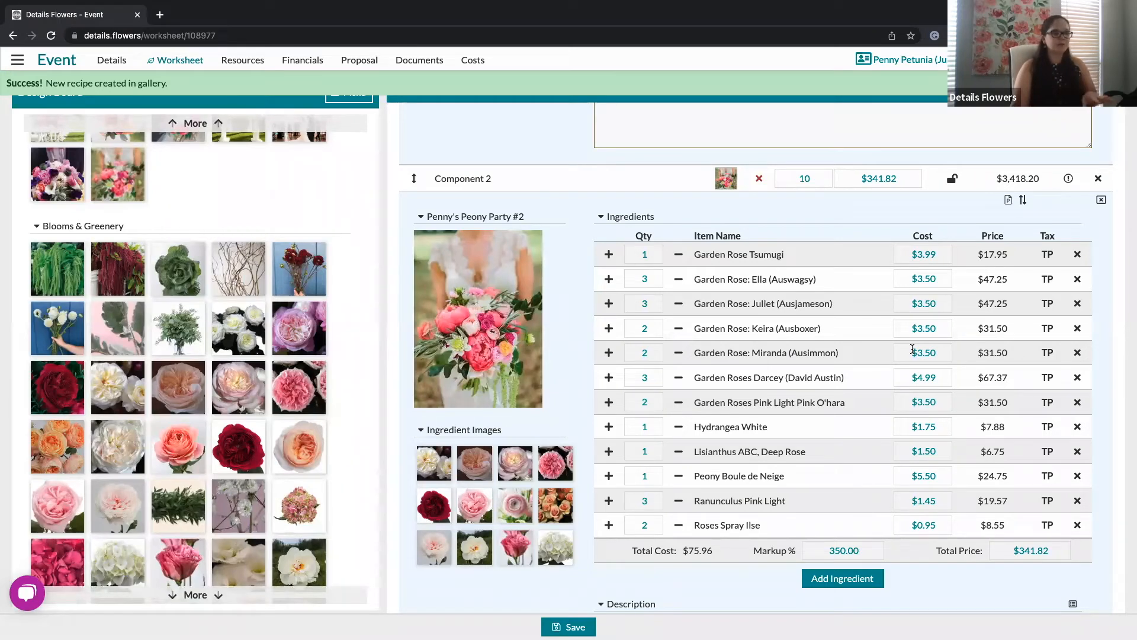
click(1024, 201)
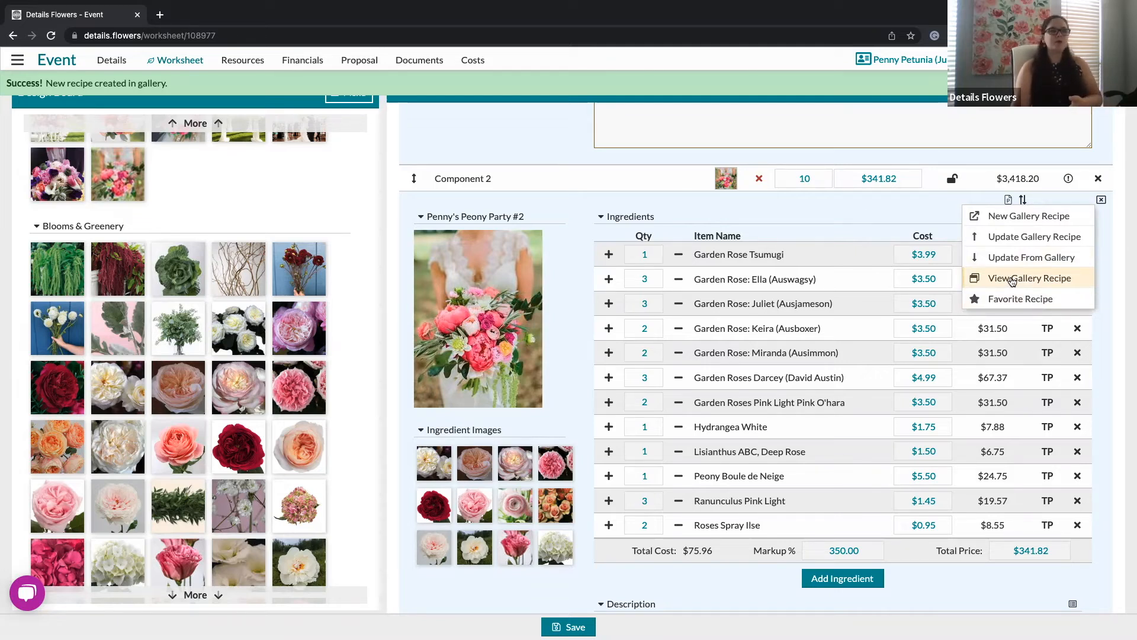
click(829, 214)
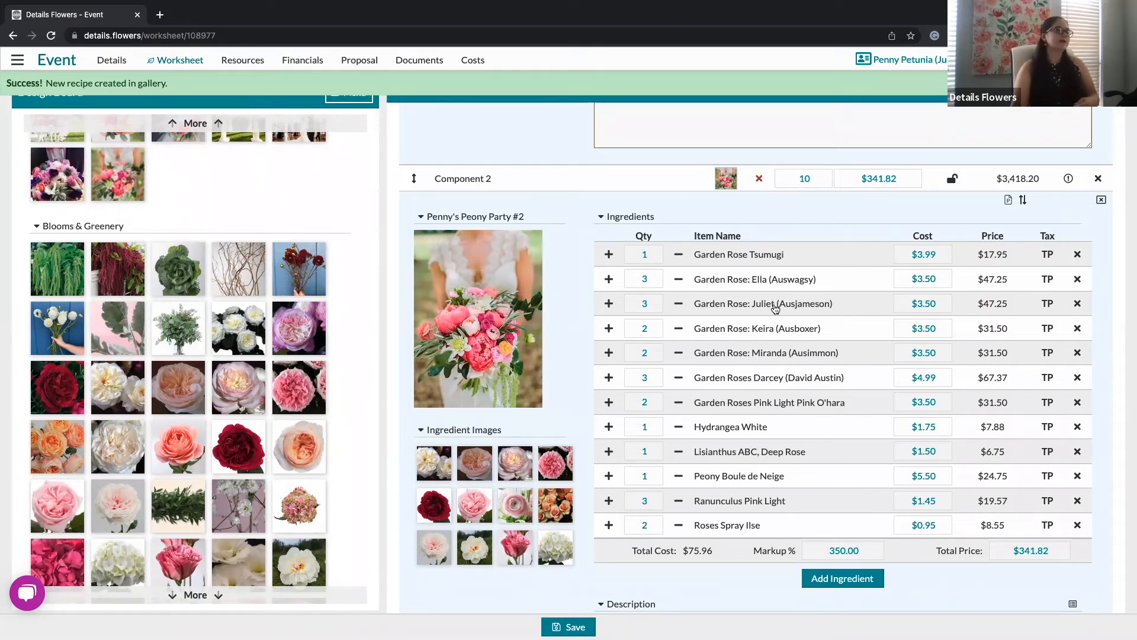
Step: Compare the Component 1 and Component 2 recipes in the Tablescape section, and mark Component 2 as a proposal suggestion
scroll(774, 308, up, 7)
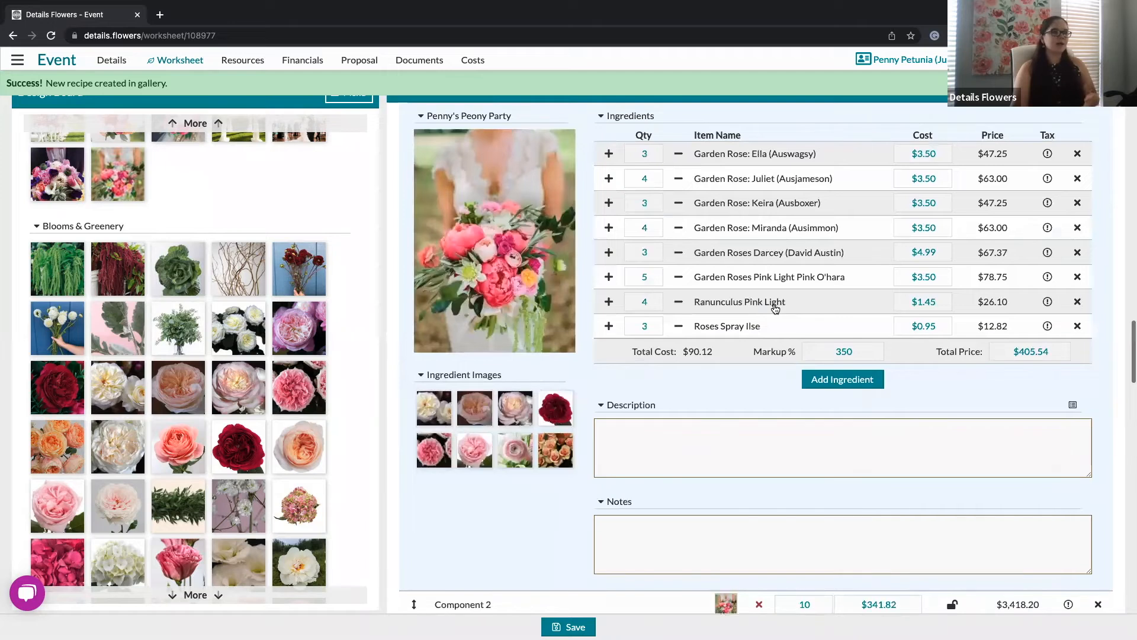
scroll(775, 308, up, 2)
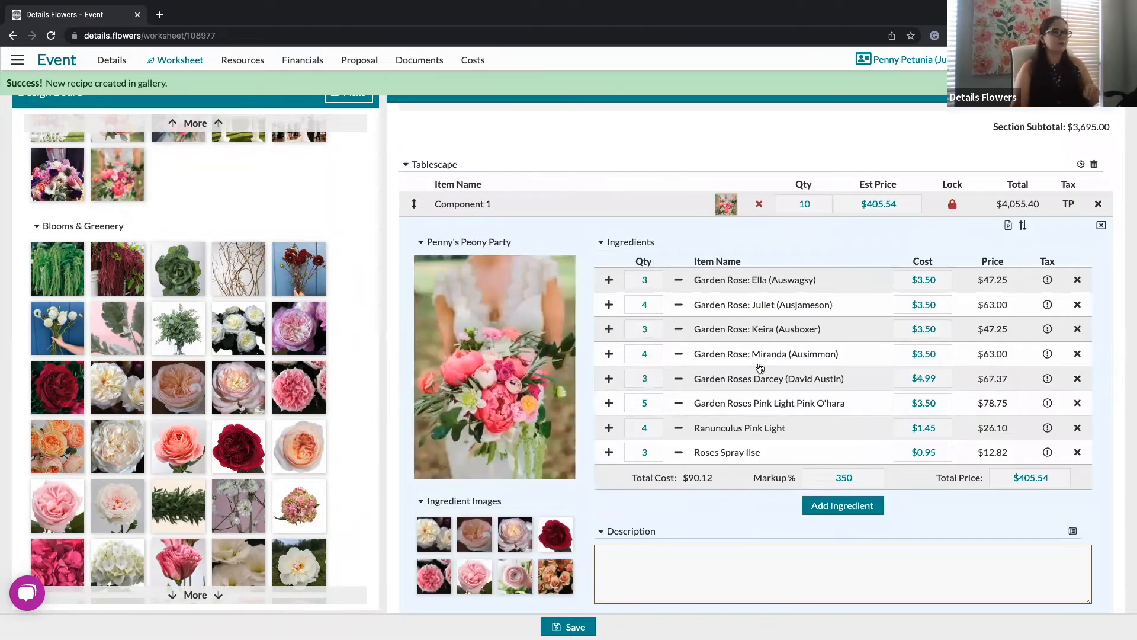
scroll(760, 368, down, 2)
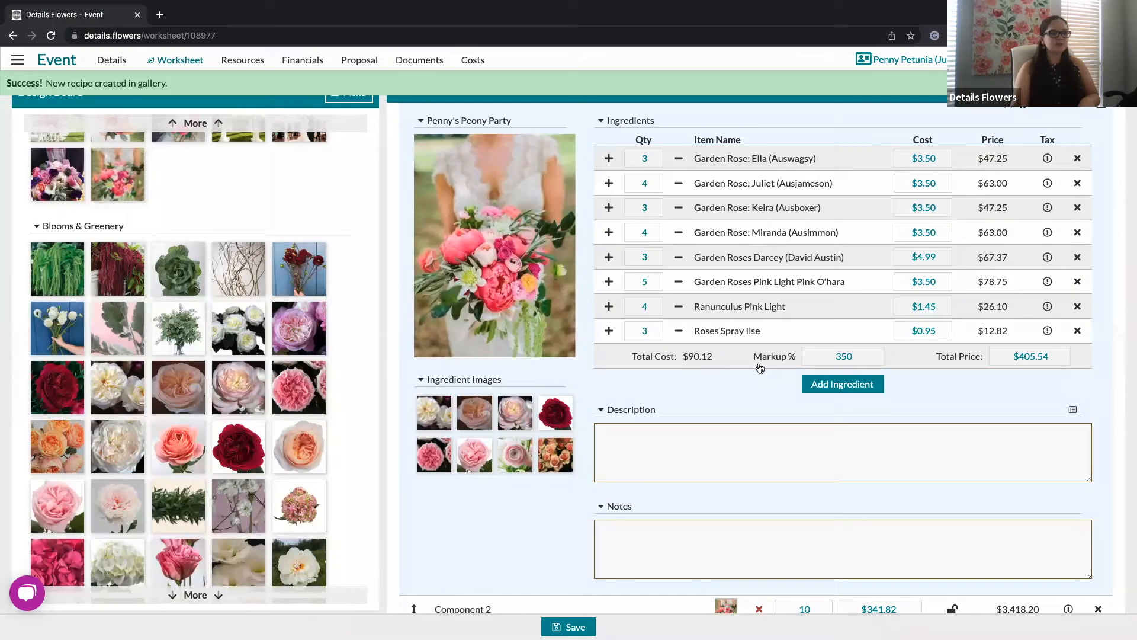
scroll(760, 368, down, 3)
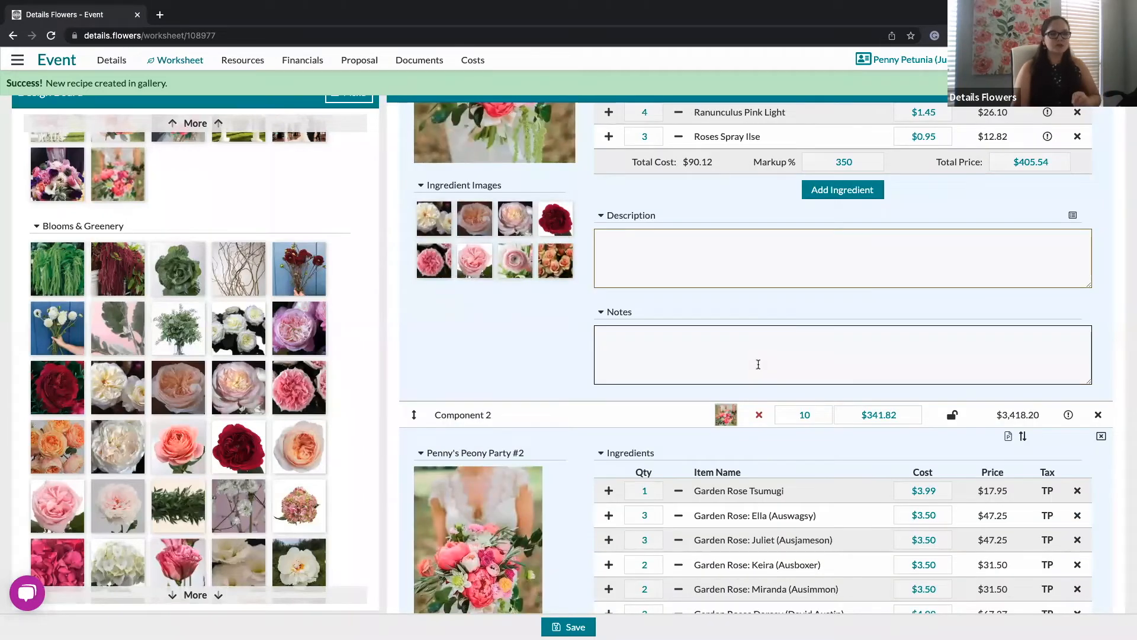
scroll(758, 364, down, 3)
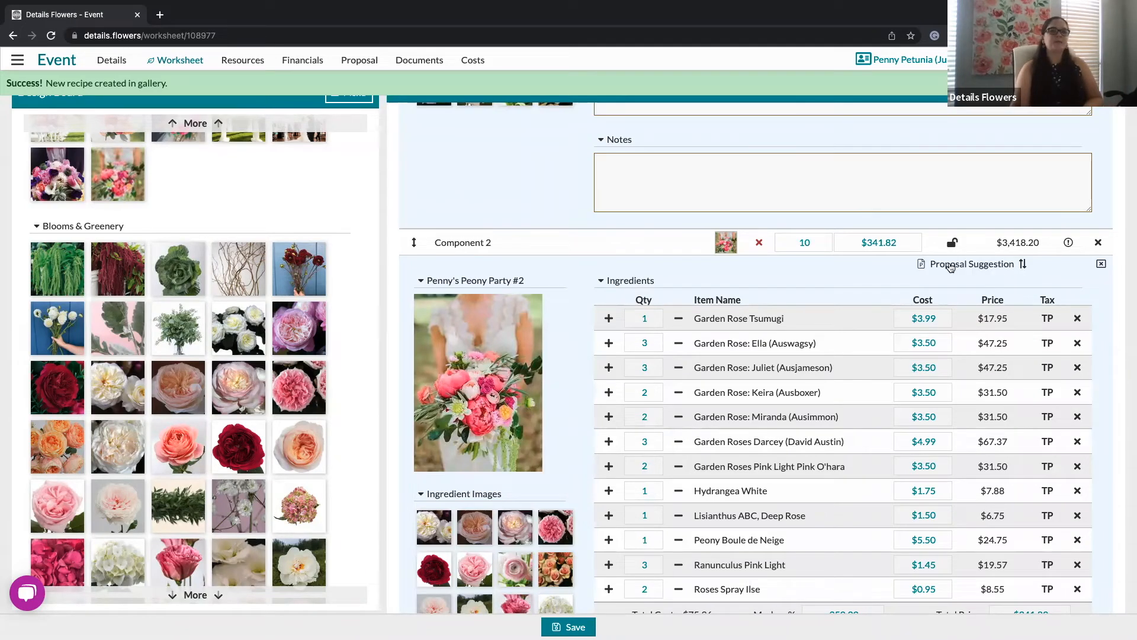
click(981, 269)
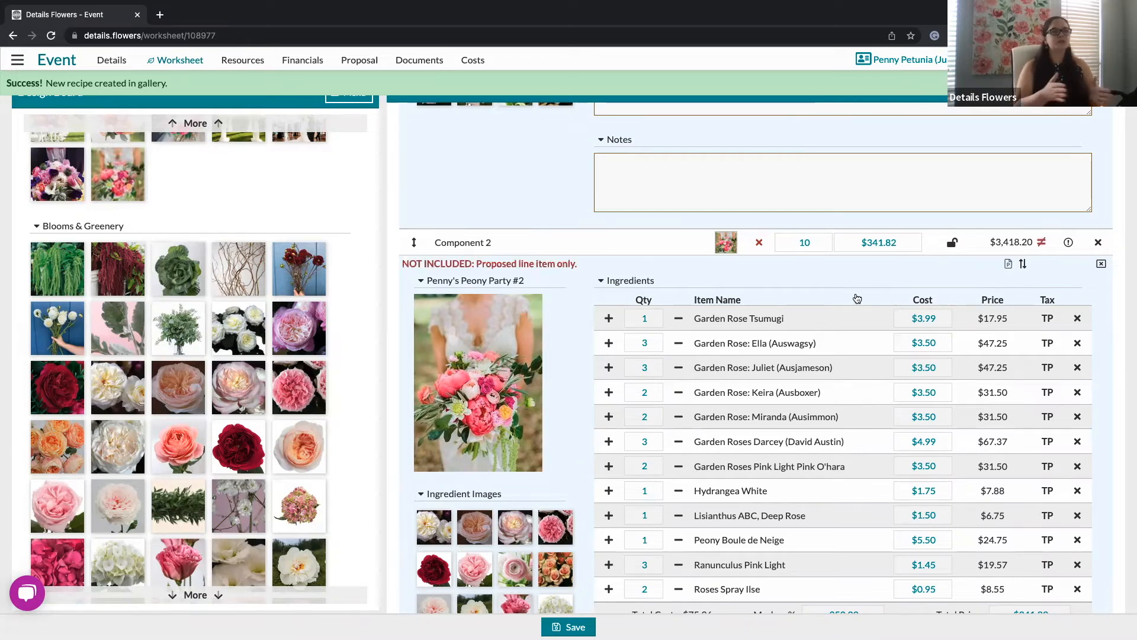
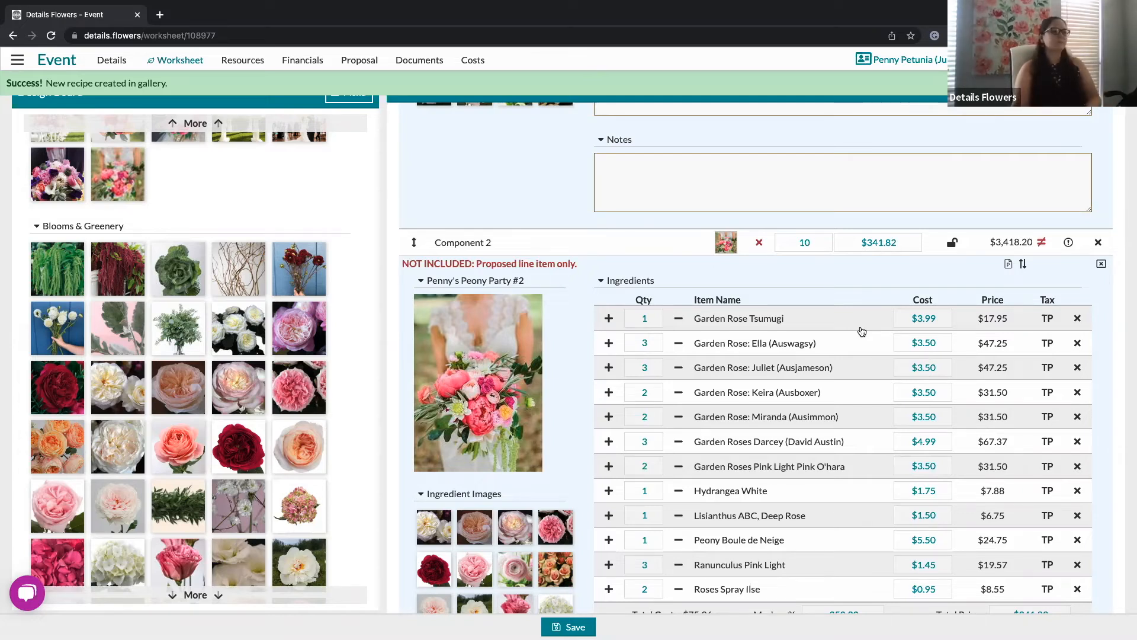
Step: Review the Reception Flowers, Rentals, Services and Event Staff sections, and view the tax type options for Boutonierre Pinning
scroll(862, 331, down, 10)
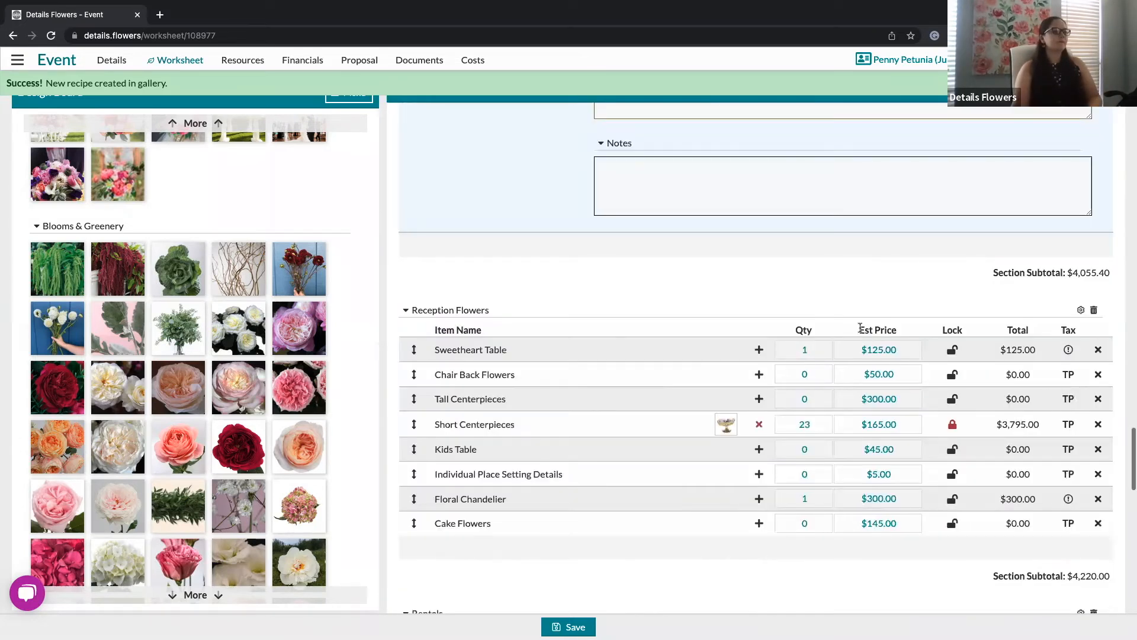
scroll(860, 327, down, 4)
scroll(860, 328, down, 9)
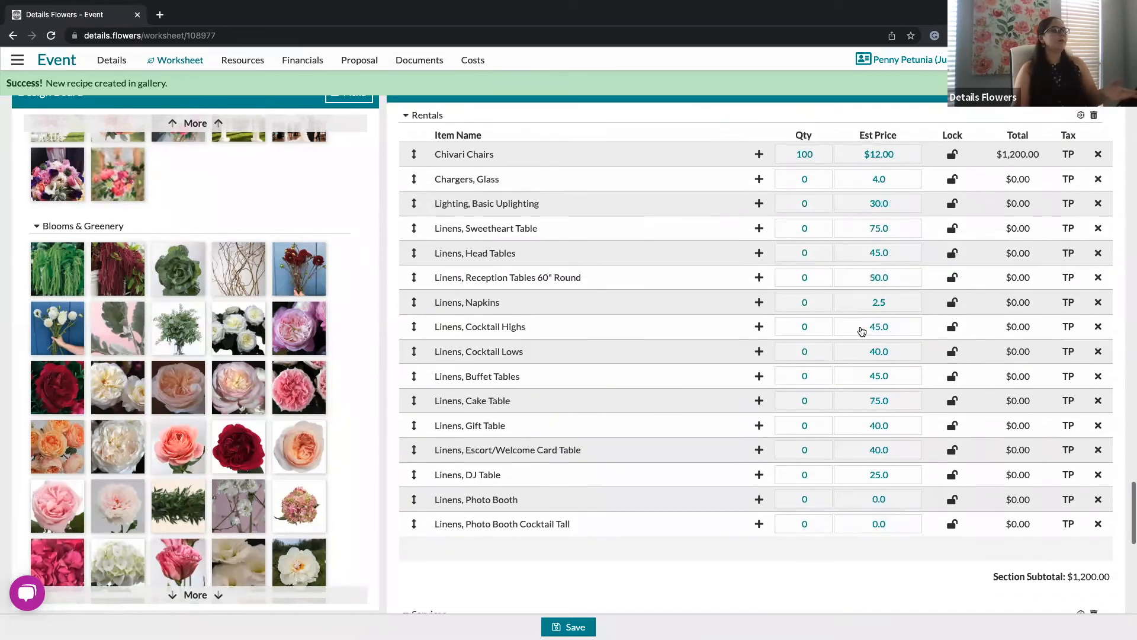
scroll(862, 331, down, 4)
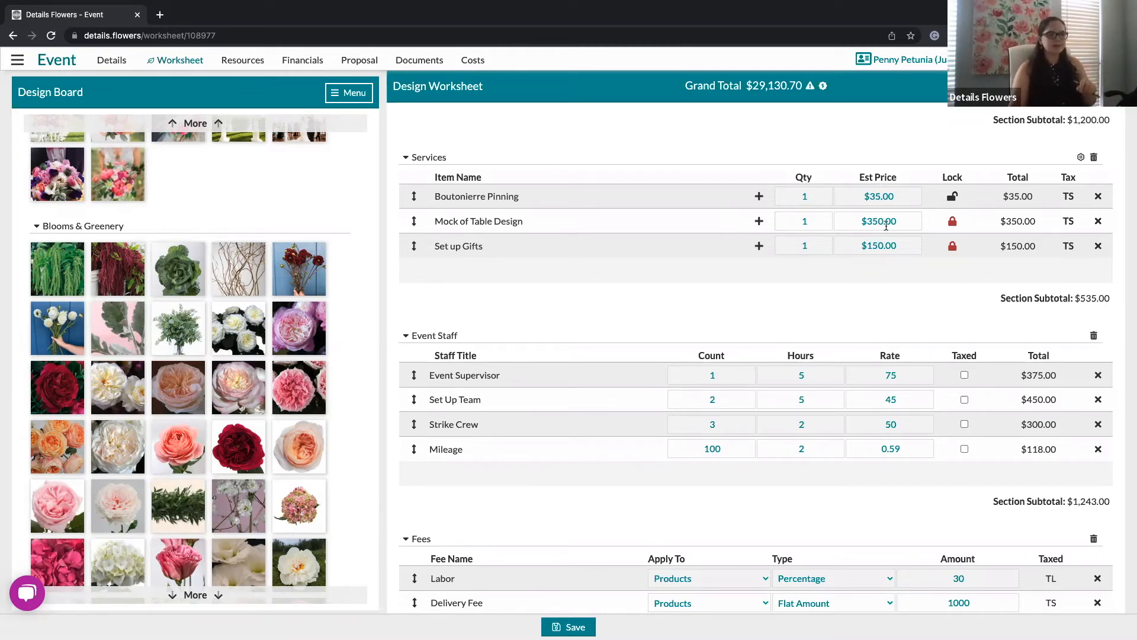
click(1069, 198)
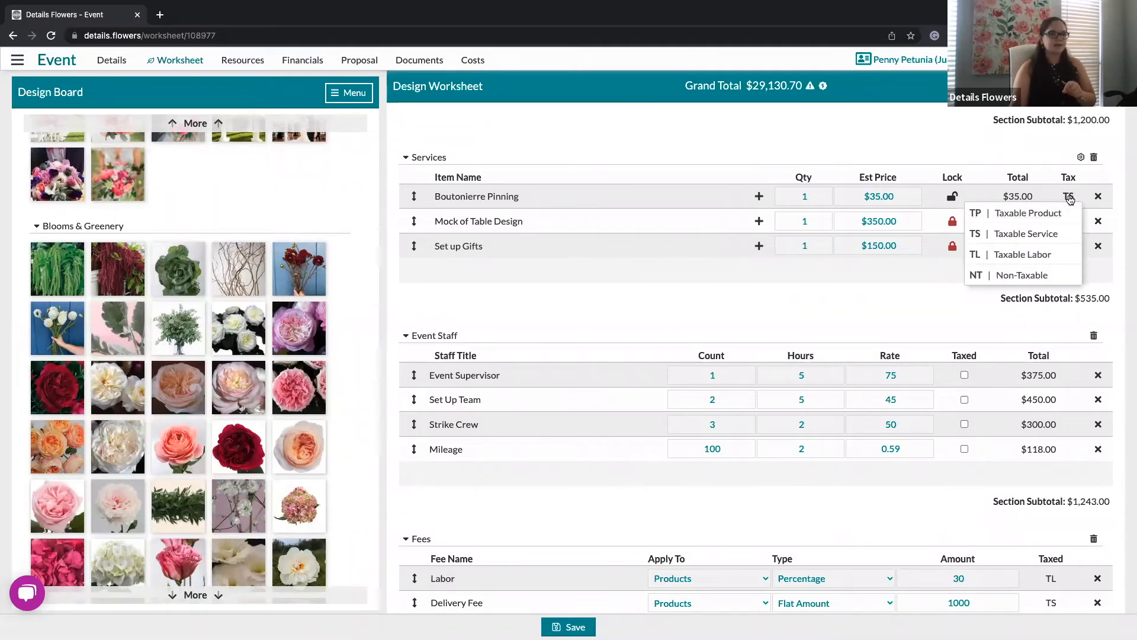
click(952, 141)
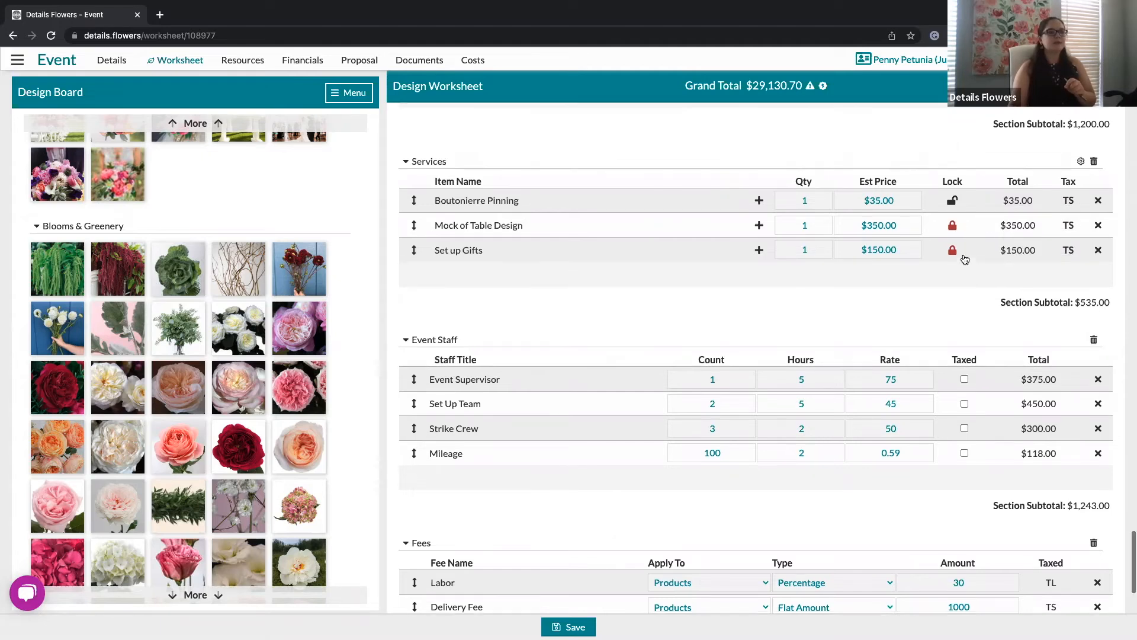
scroll(965, 257, up, 5)
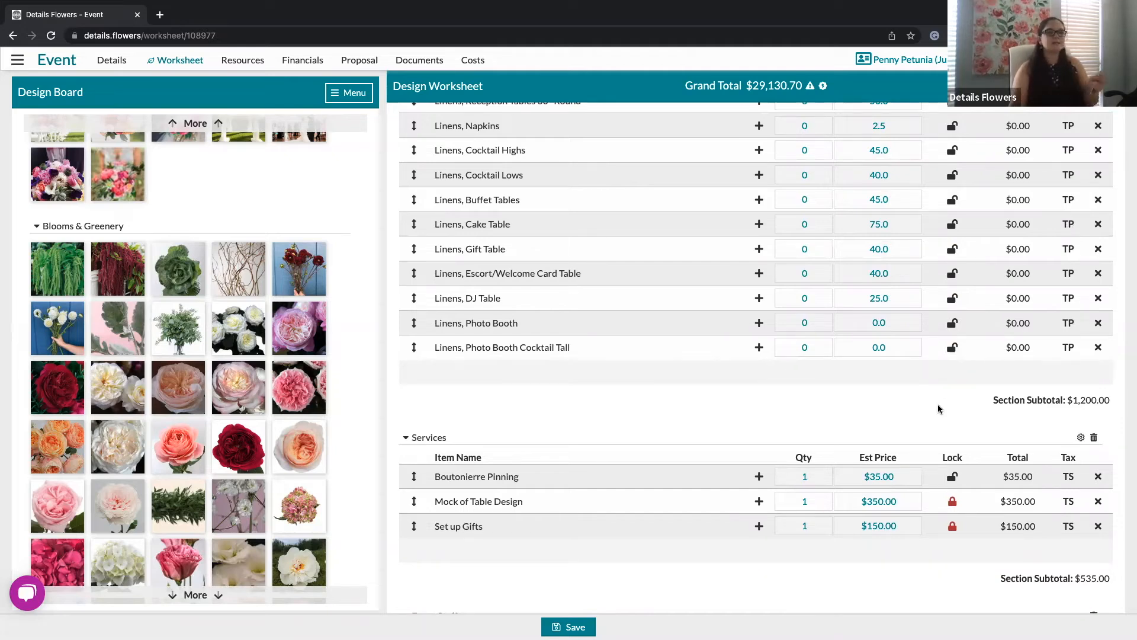
scroll(937, 405, down, 3)
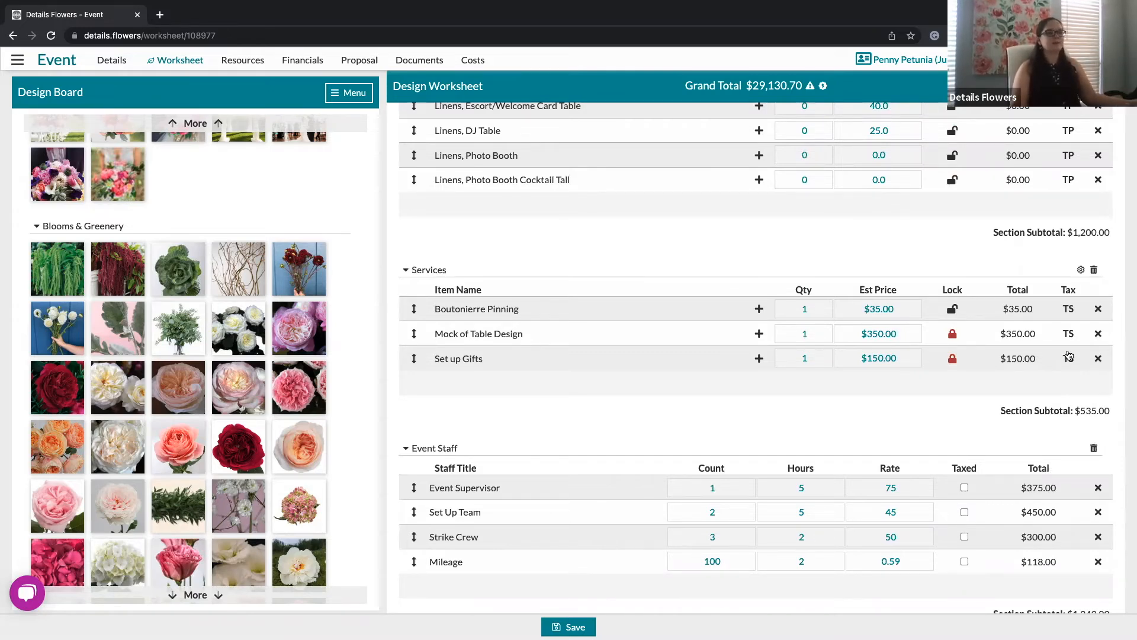
scroll(763, 457, down, 1)
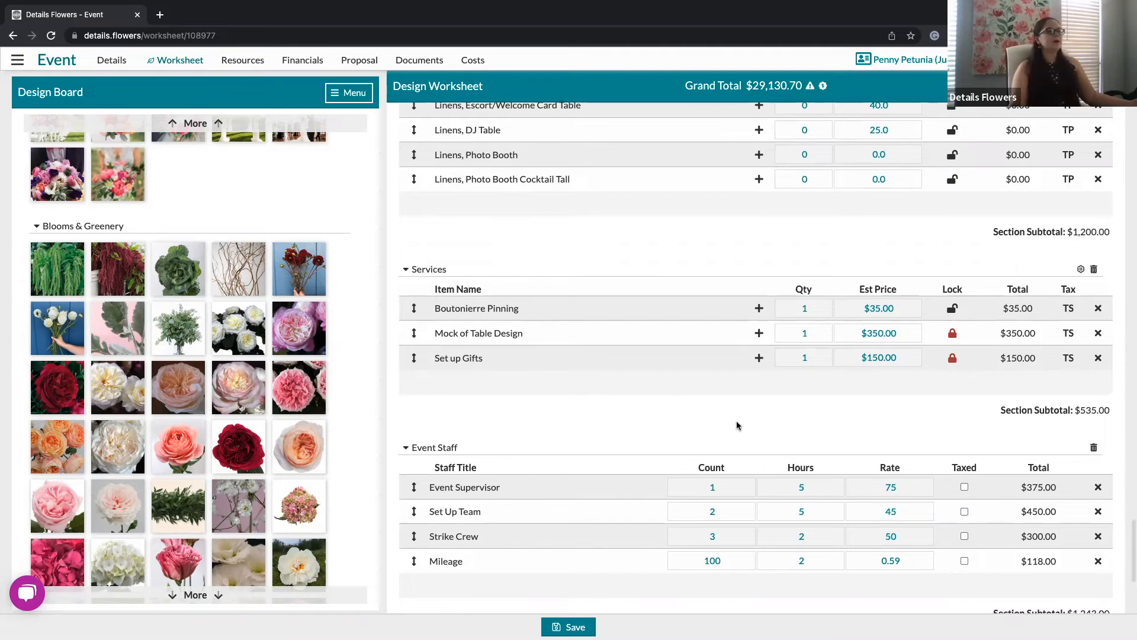
Step: Add a new line item to the Services section, try editing its name, and delete the row
mouse_move(714, 386)
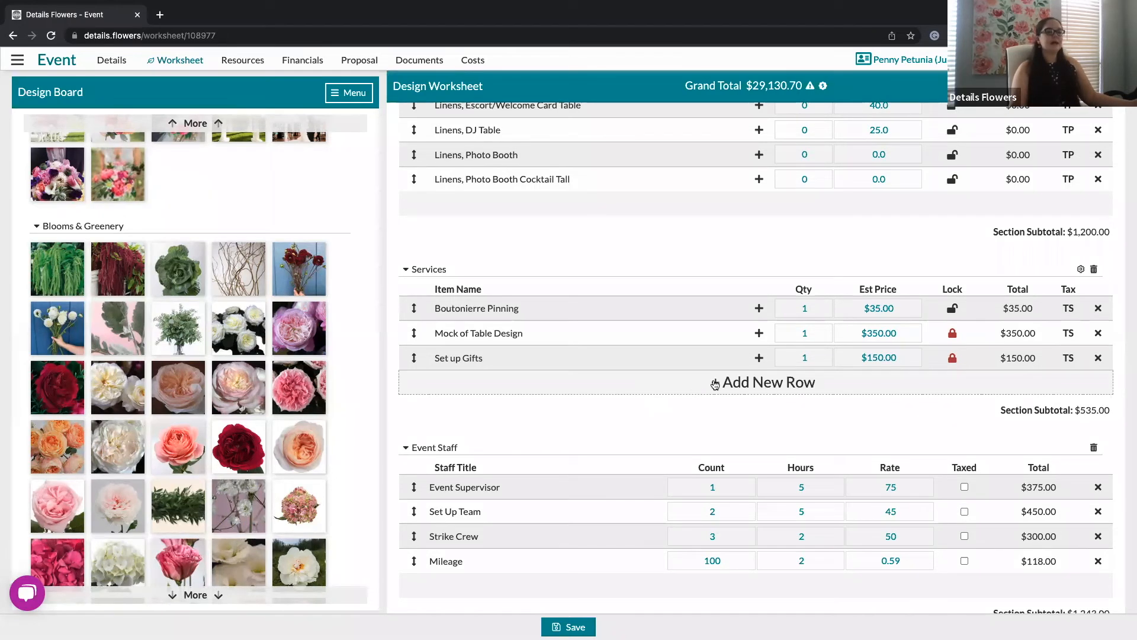
click(768, 386)
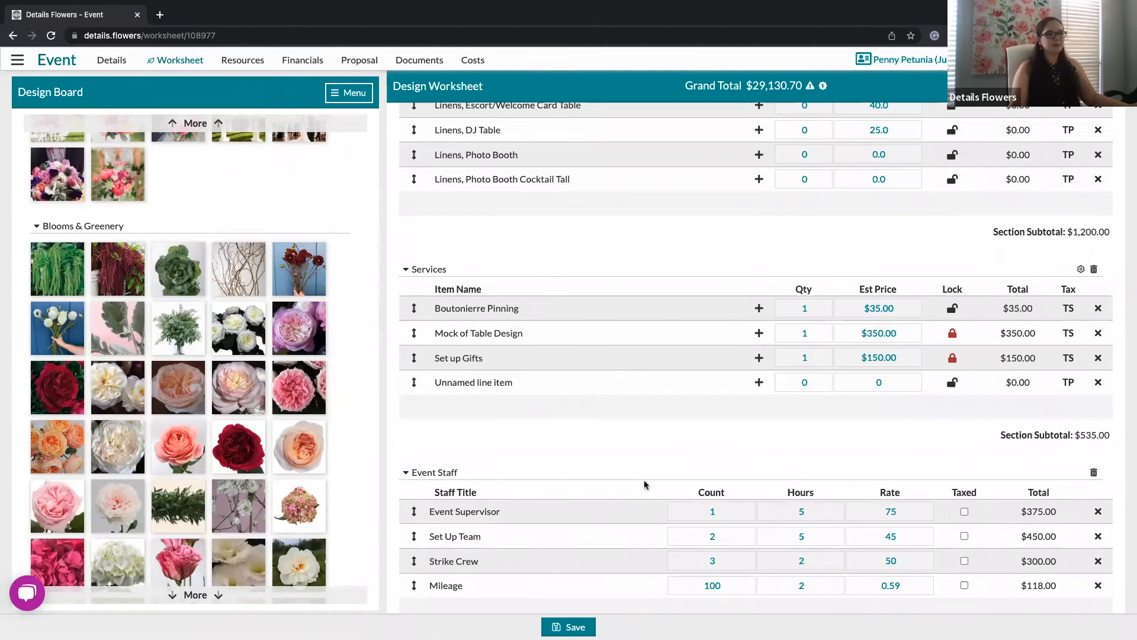
mouse_move(476, 385)
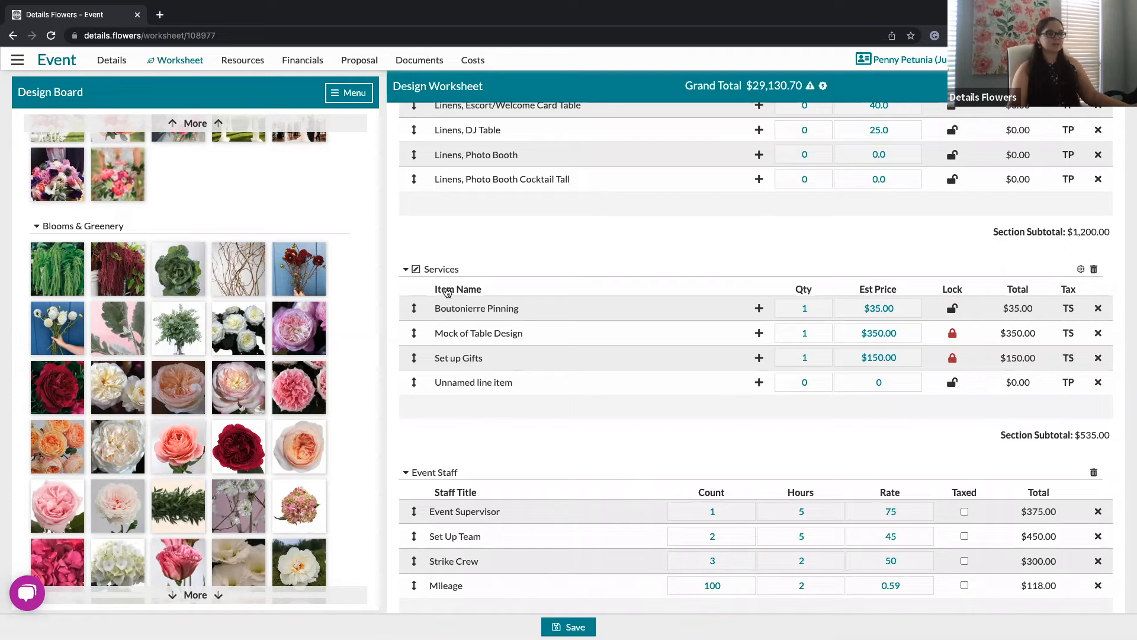
click(468, 384)
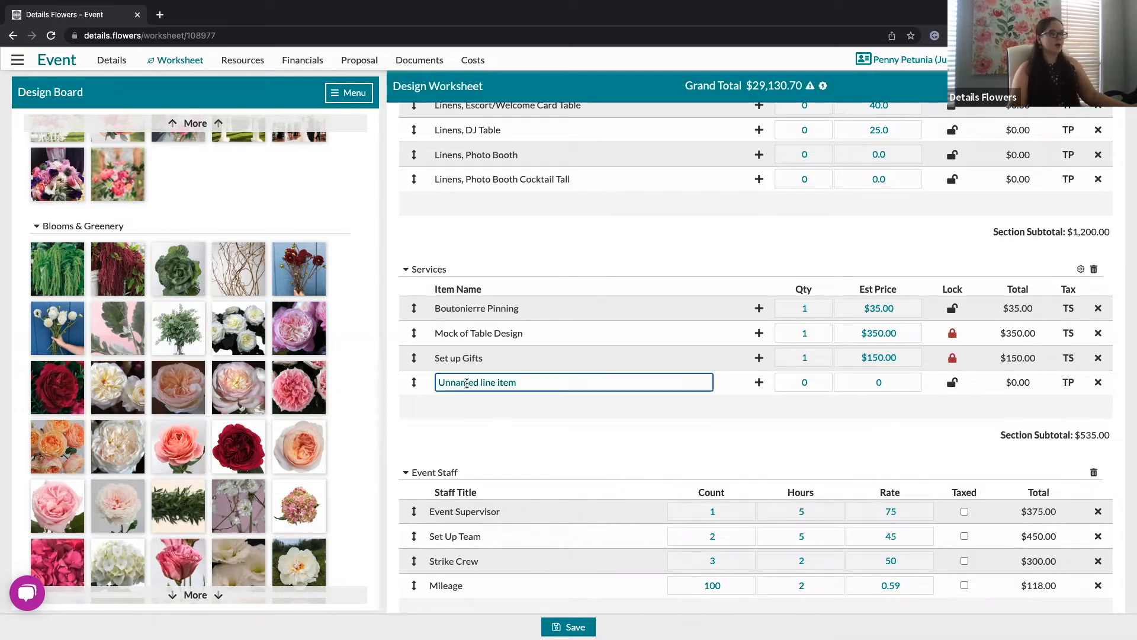
drag(517, 382, 439, 382)
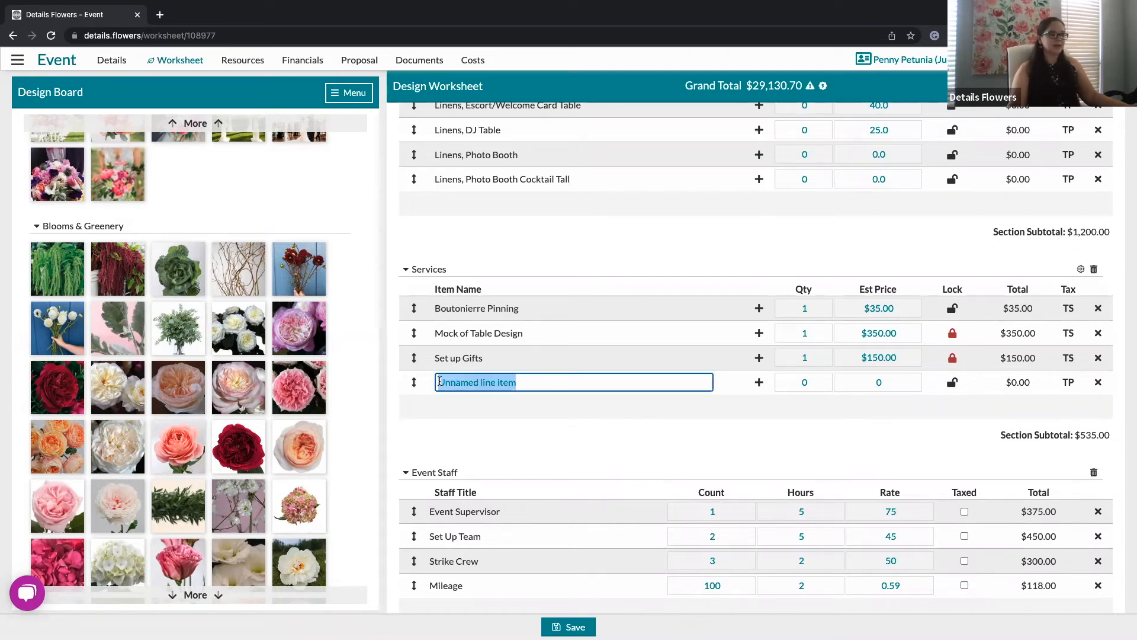
click(681, 442)
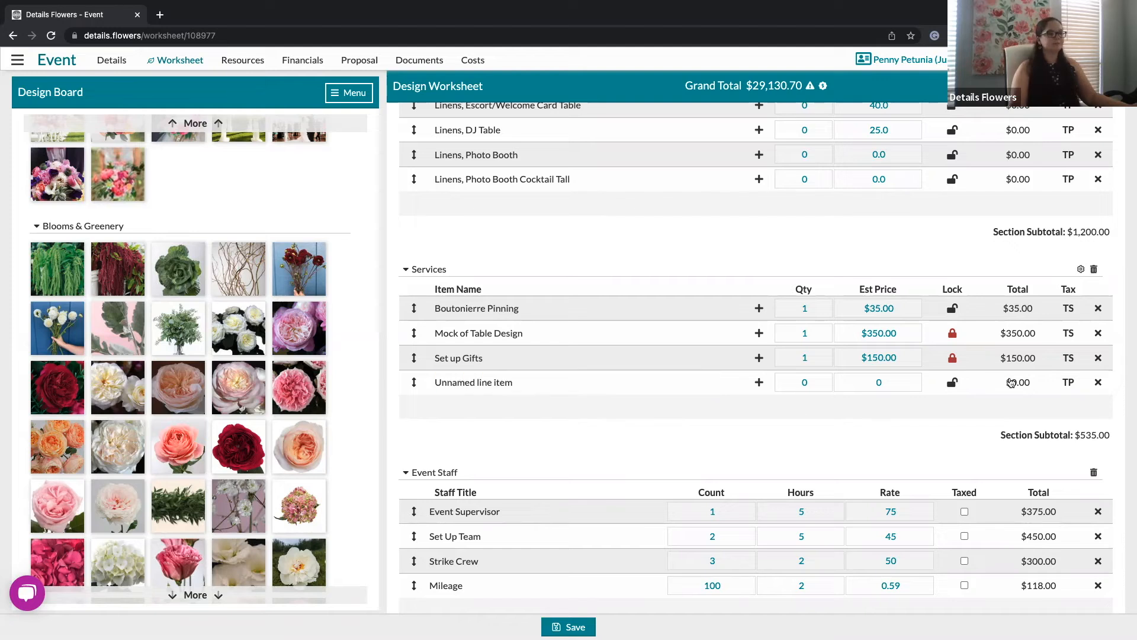
click(1098, 382)
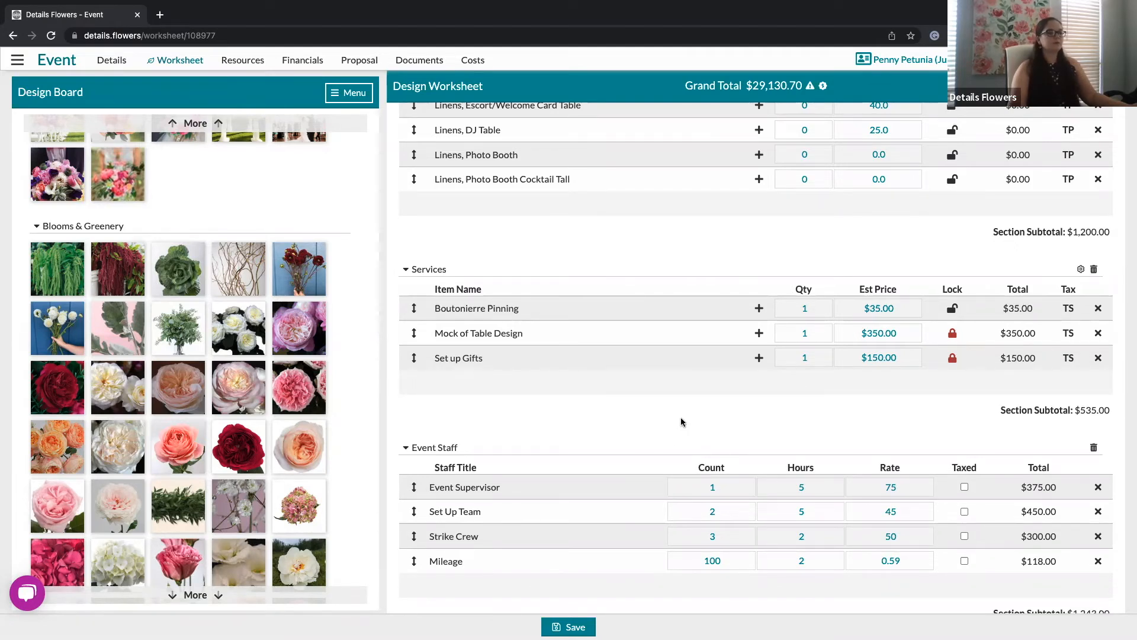
Step: Mark Event Supervisor, Set Up Team, Strike Crew and Mileage as taxed in the Event Staff section
scroll(681, 417, down, 5)
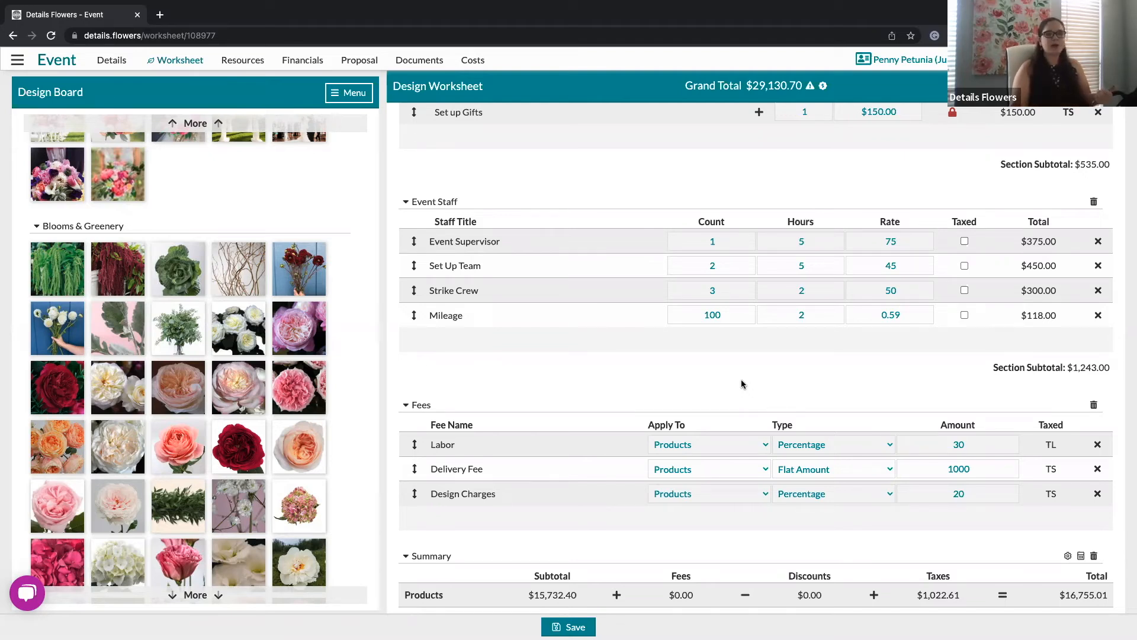
mouse_move(453, 242)
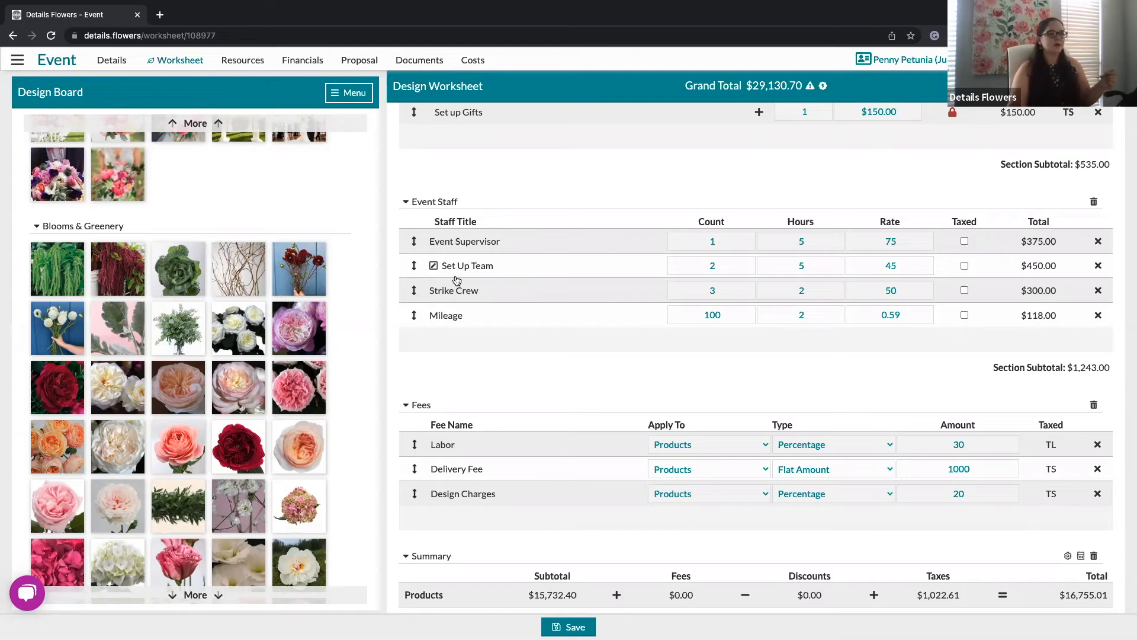
mouse_move(455, 322)
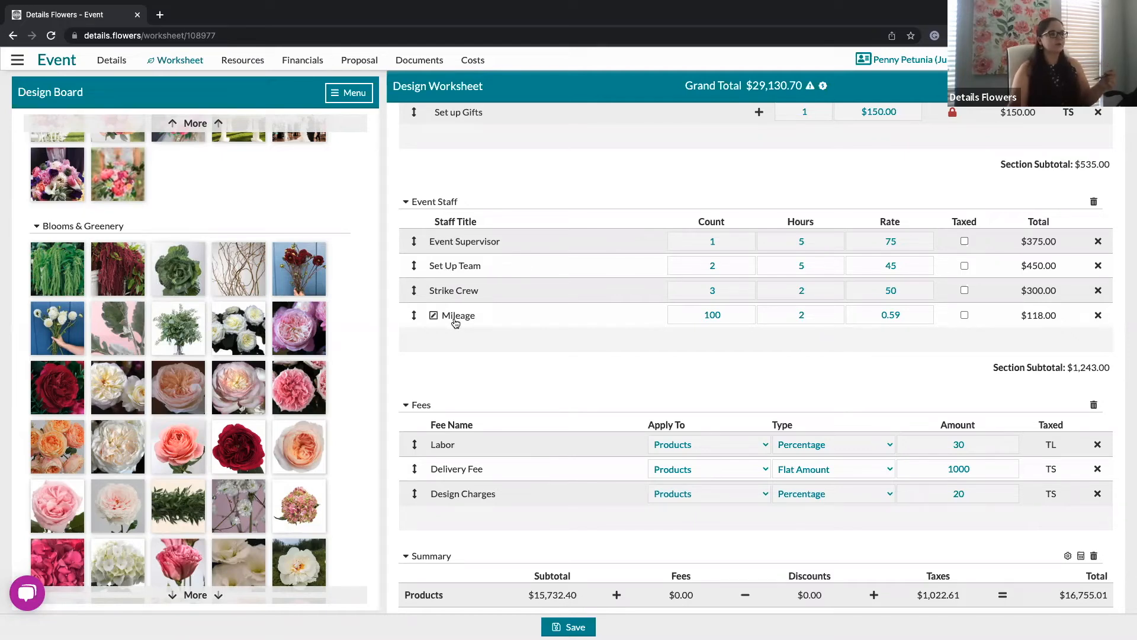
mouse_move(707, 334)
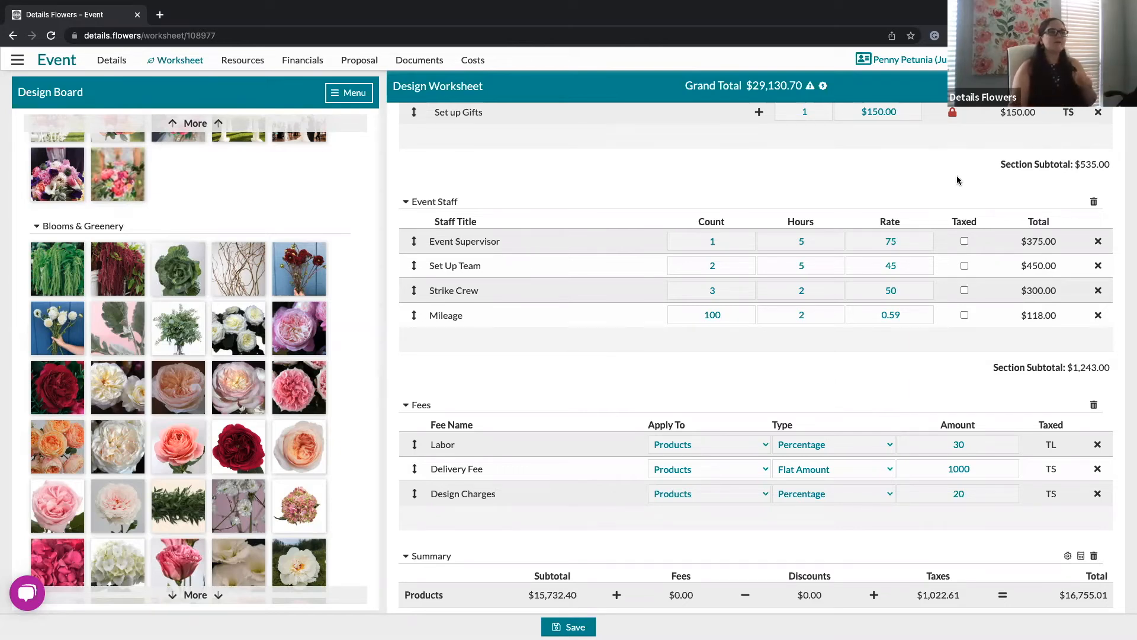
click(964, 241)
click(965, 265)
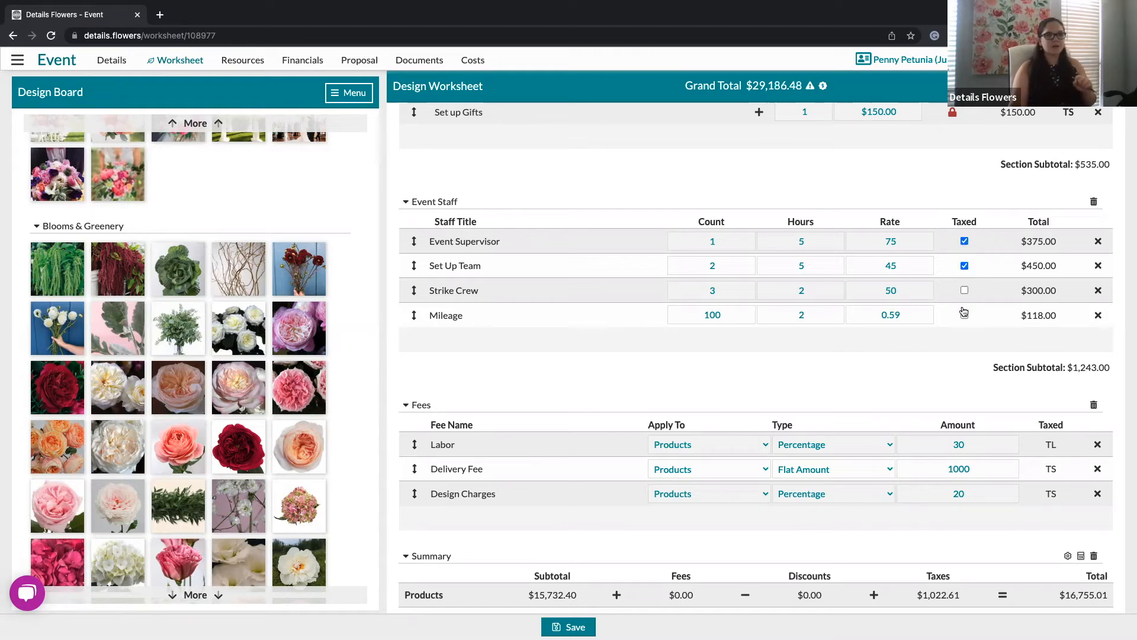
click(964, 291)
click(964, 315)
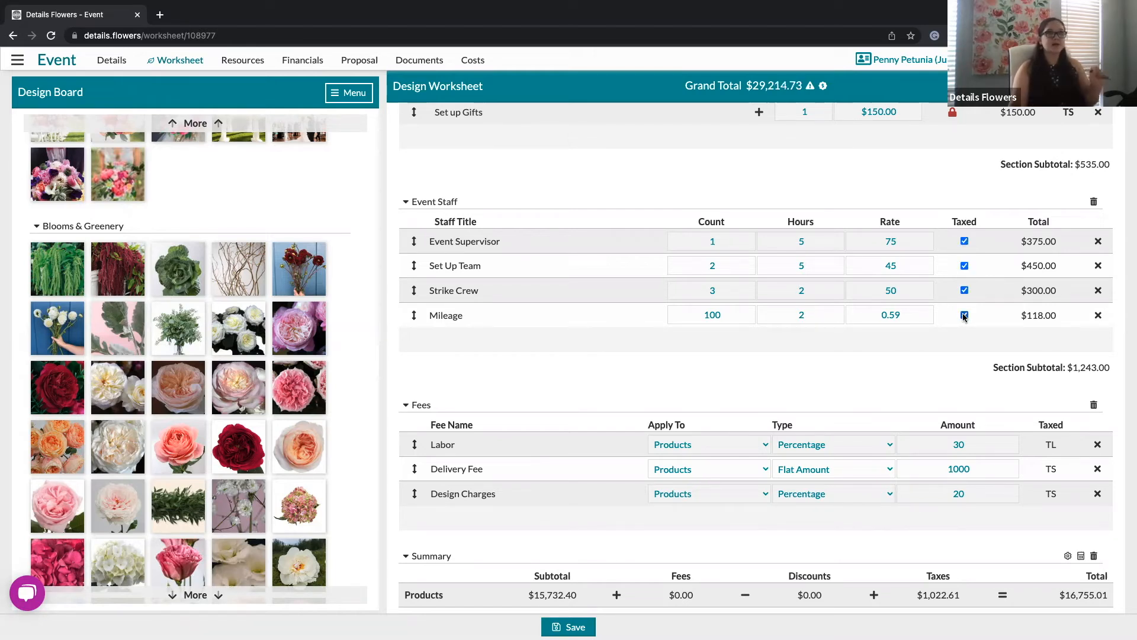
Step: Remove the taxed setting from all four Event Staff rows
click(964, 315)
click(964, 291)
click(964, 265)
click(964, 241)
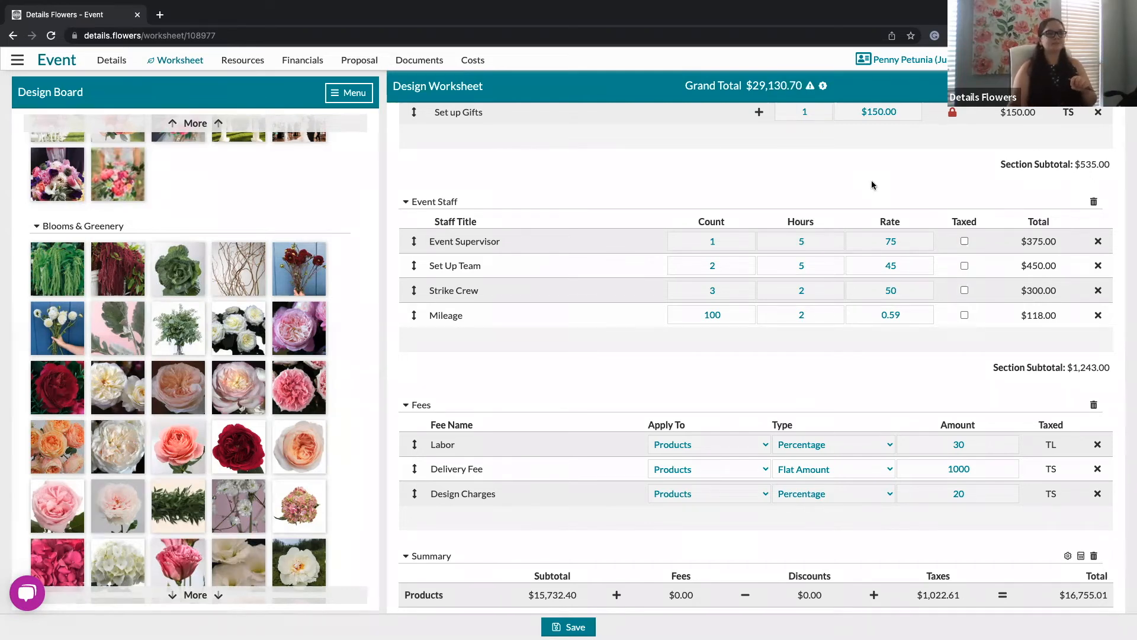
Step: Review the Labor fee's apply-to, type and tax options in the Fees section, keeping Products, Percentage and Taxable Labor
scroll(704, 406, down, 1)
scroll(704, 407, down, 3)
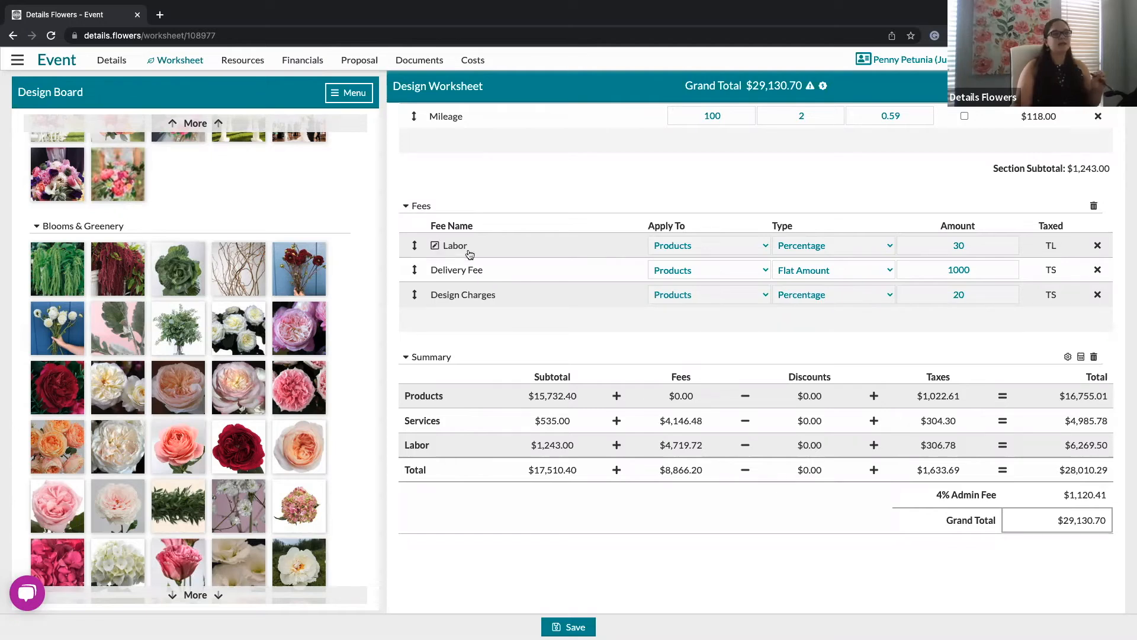
click(696, 246)
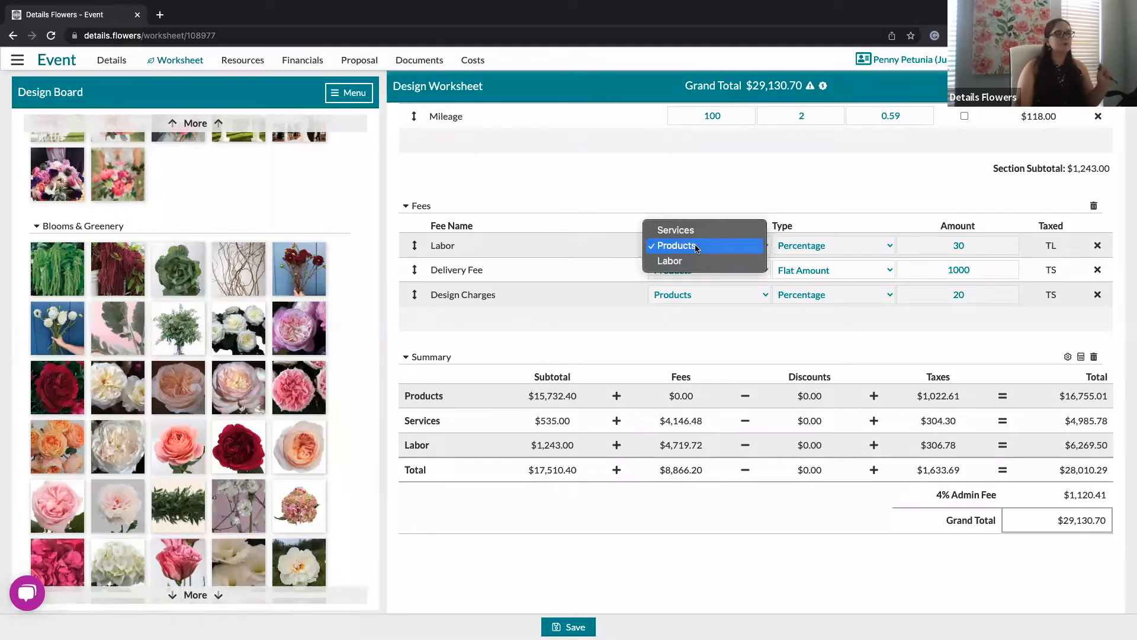
click(696, 248)
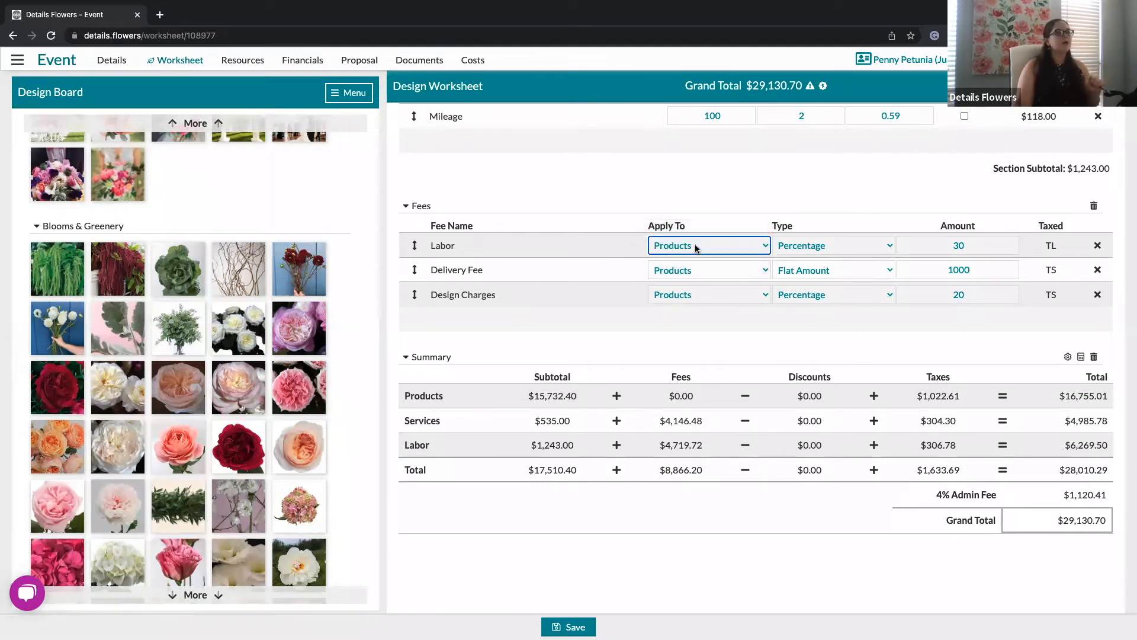
click(816, 250)
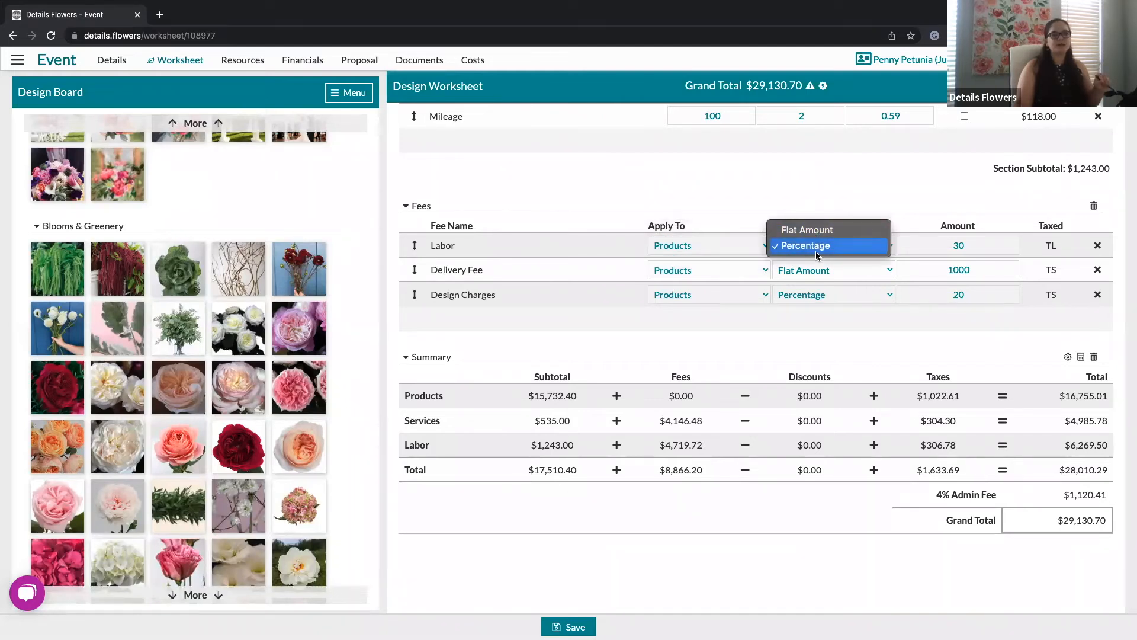
click(926, 203)
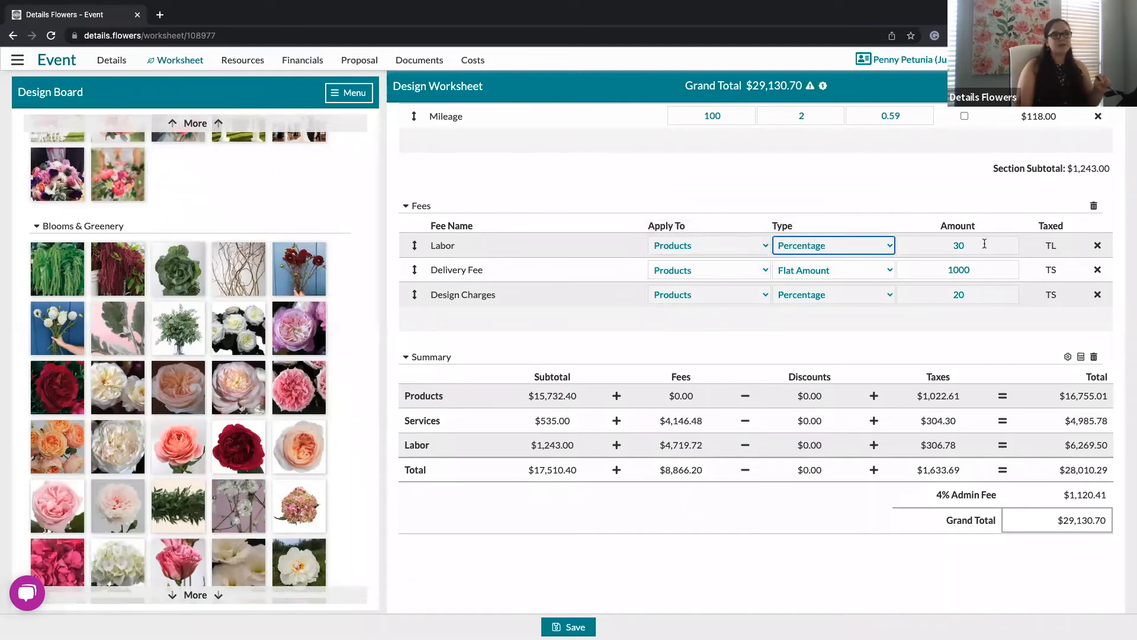
click(1053, 248)
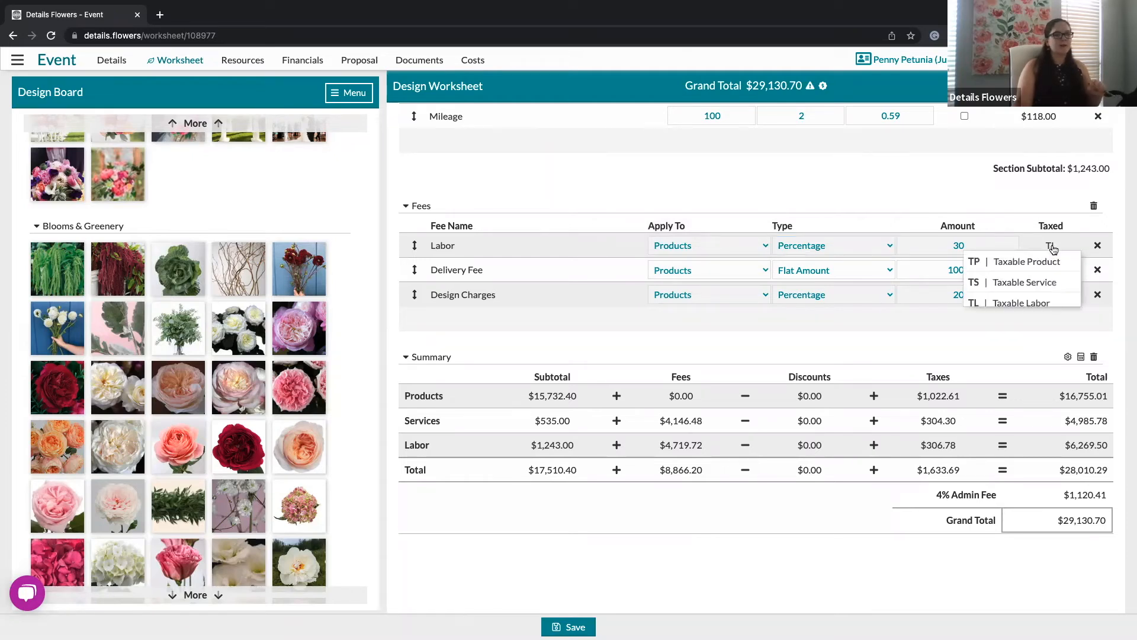
click(1012, 307)
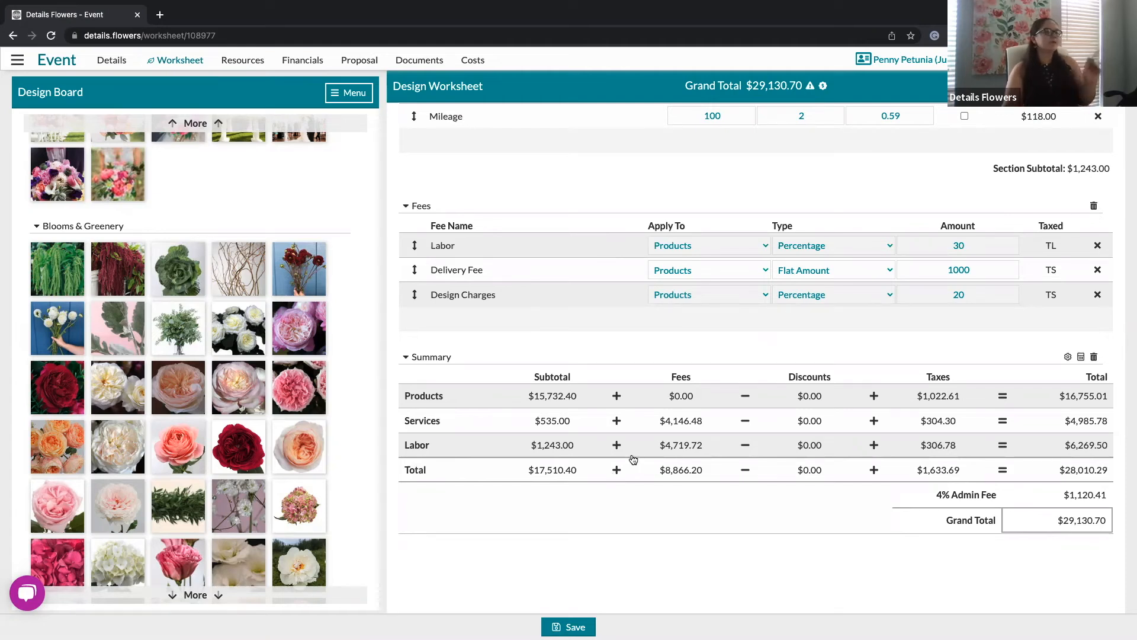
Step: Set the Labor fee's tax type to Taxable Product and check the Products fees in the Summary
mouse_move(445, 251)
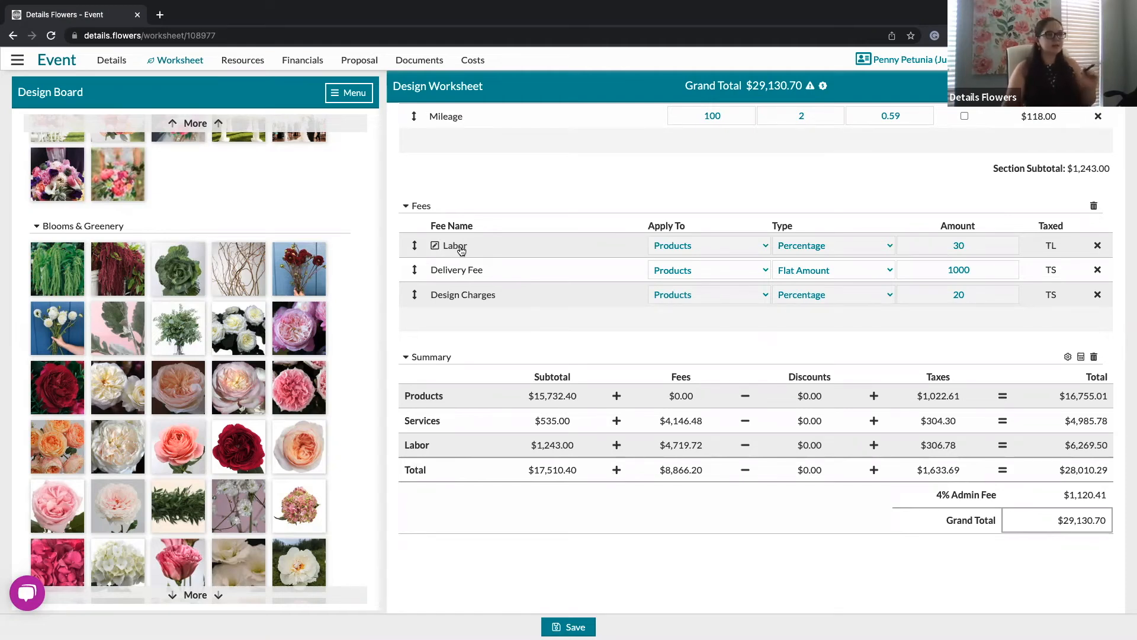
click(1049, 247)
click(1044, 263)
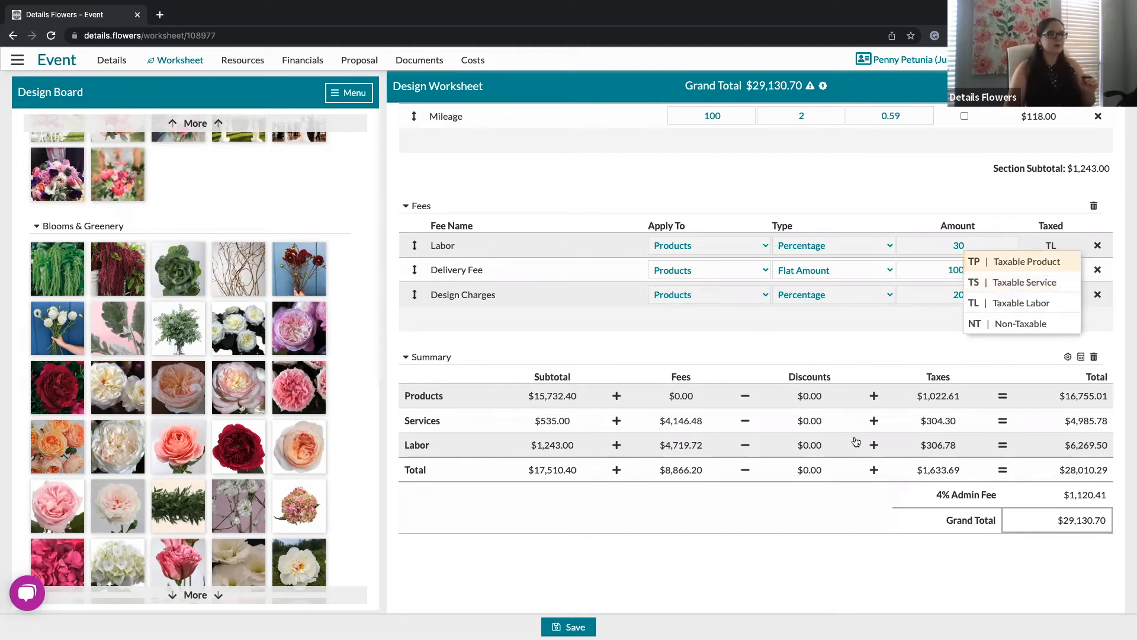
drag(660, 397, 723, 398)
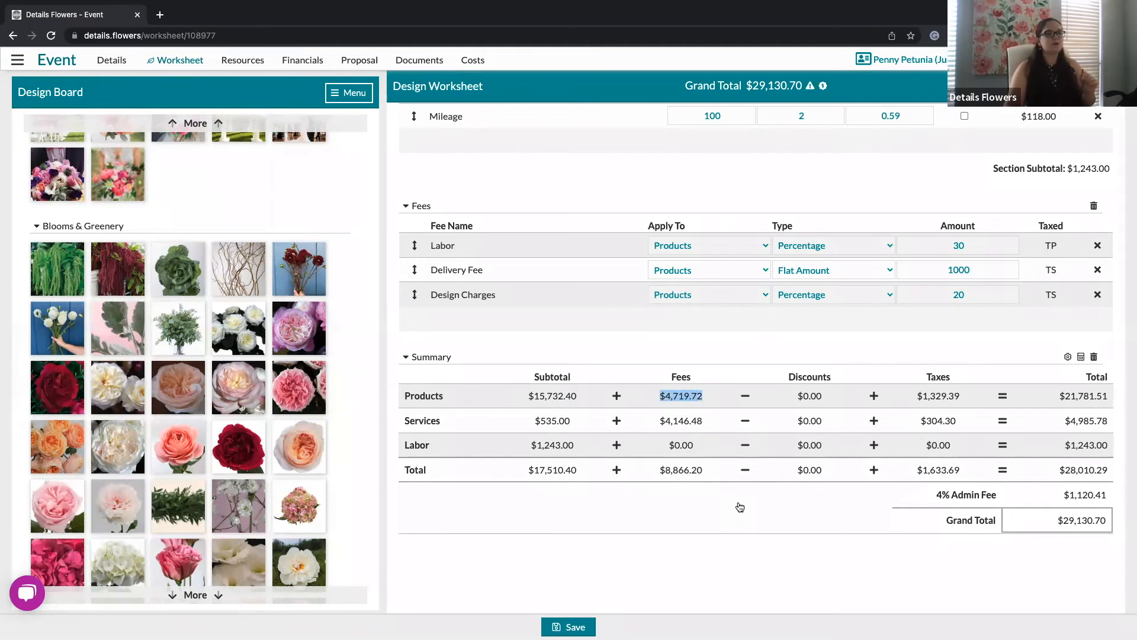
Step: Set the Labor fee's tax type back to Taxable Labor and check the Labor fees in the Summary
click(1050, 246)
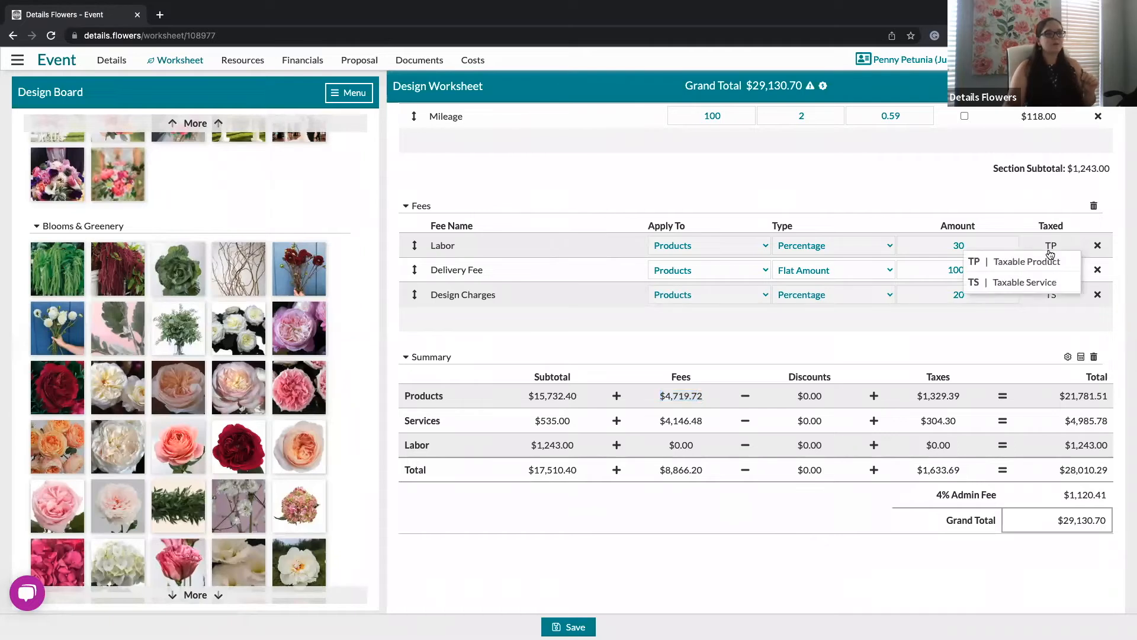
click(1025, 308)
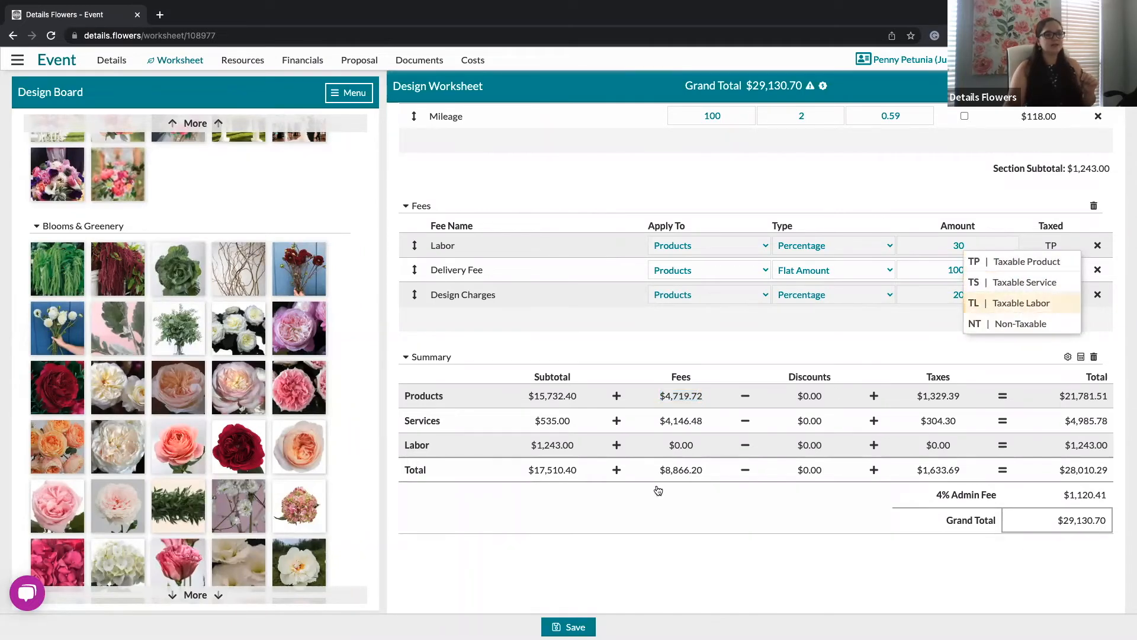
drag(659, 450, 718, 449)
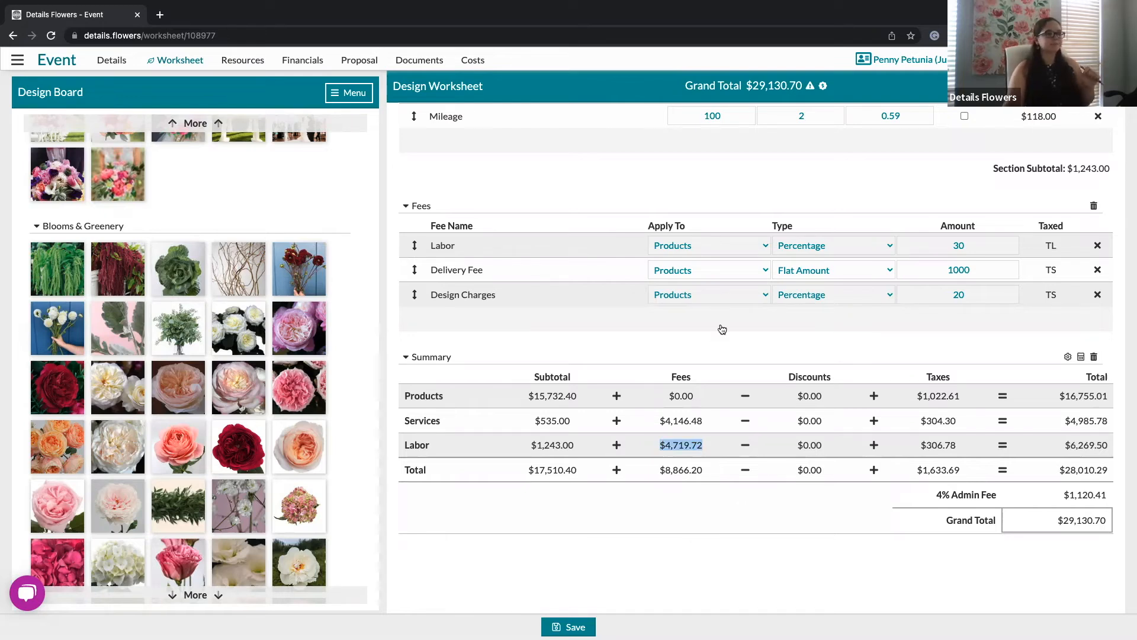
click(731, 342)
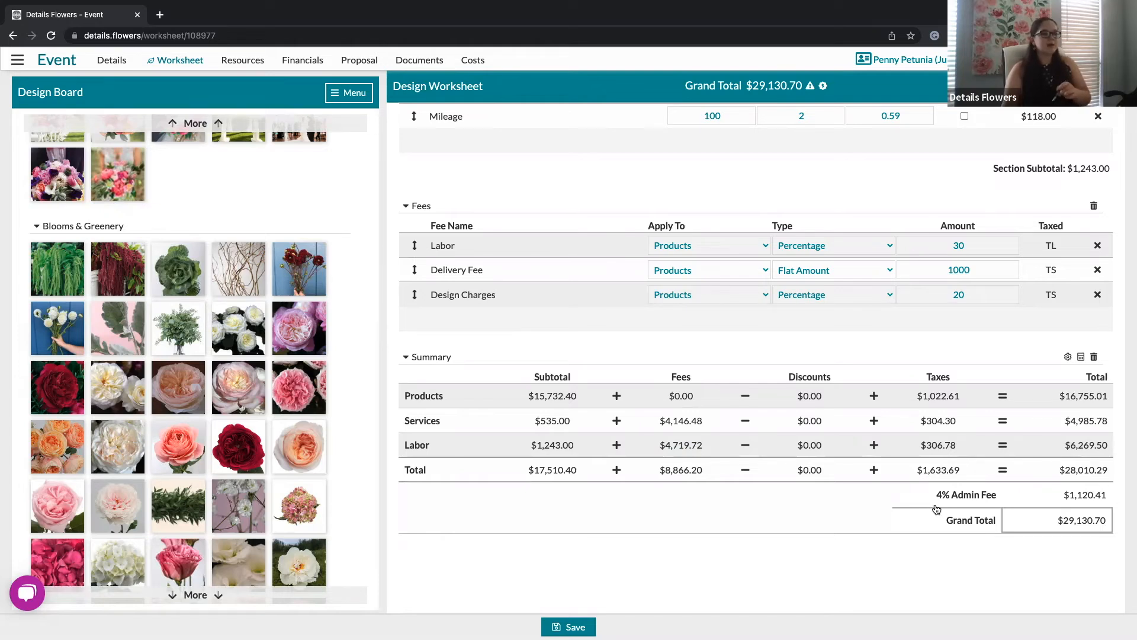
Step: Examine the admin fee line in the Summary and its Admin Fee Rate in the Worksheet Settings, leaving the rate as is
triple_click(996, 499)
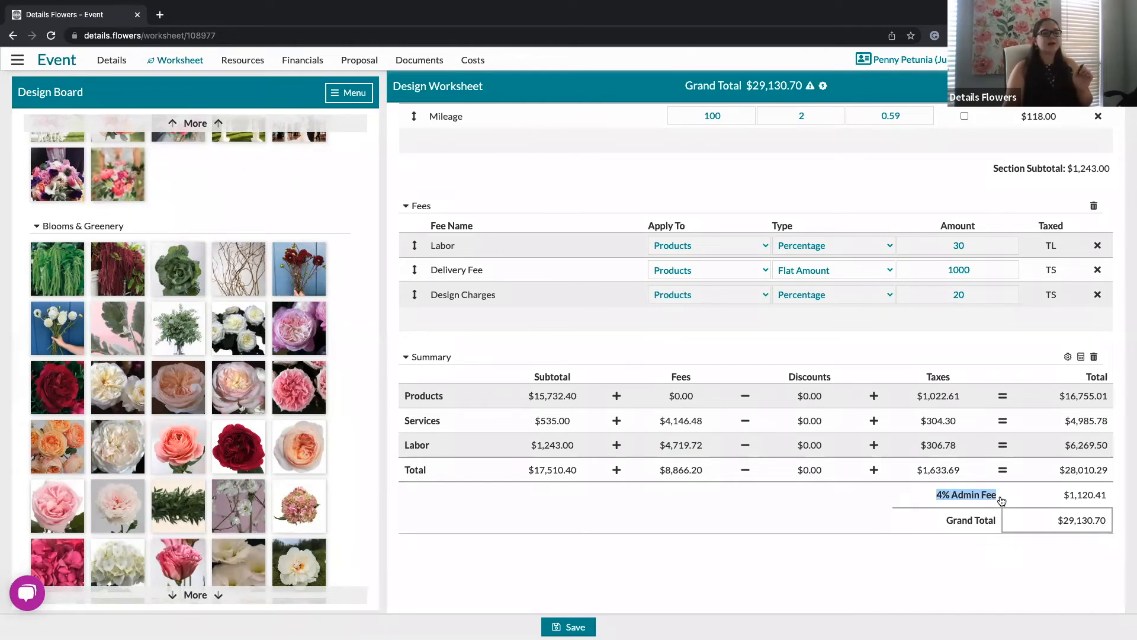
click(909, 497)
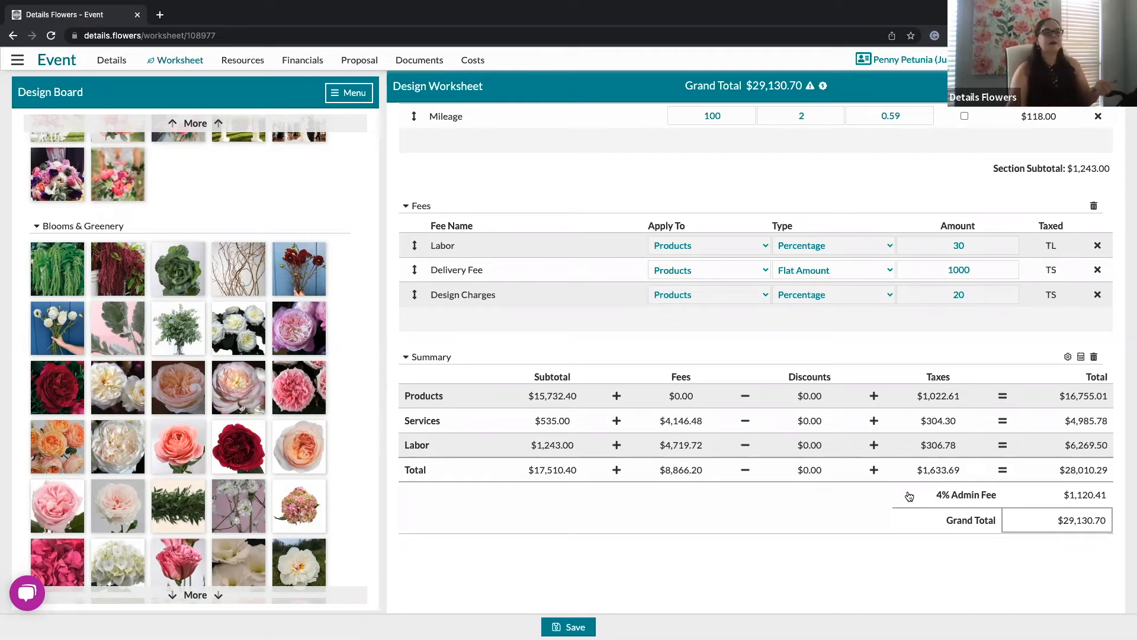
drag(934, 497, 998, 497)
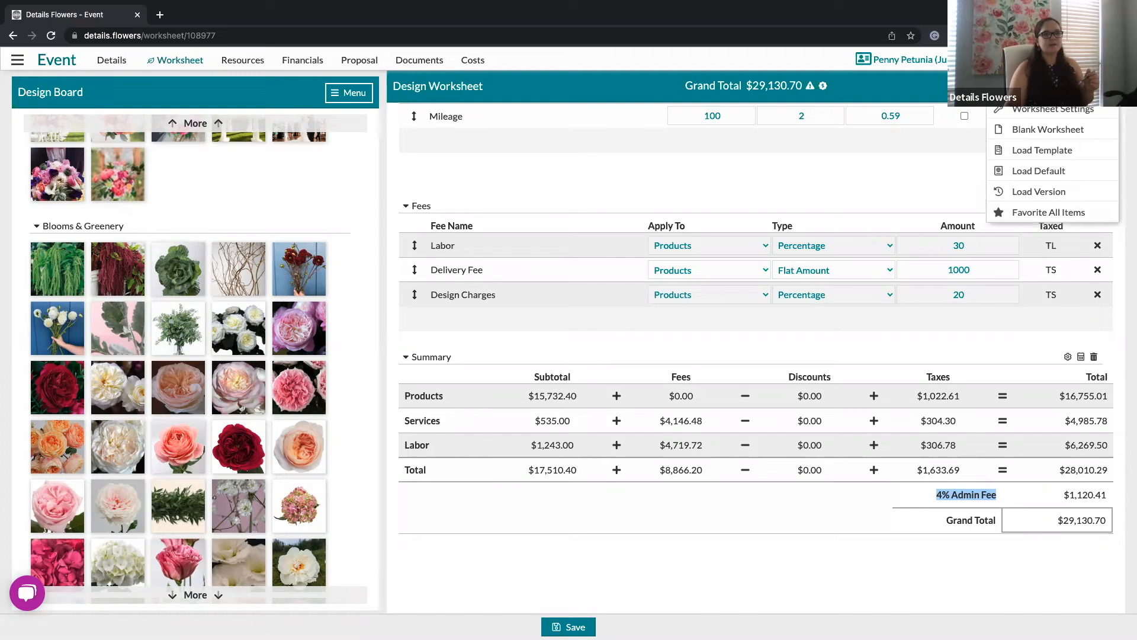
click(1060, 111)
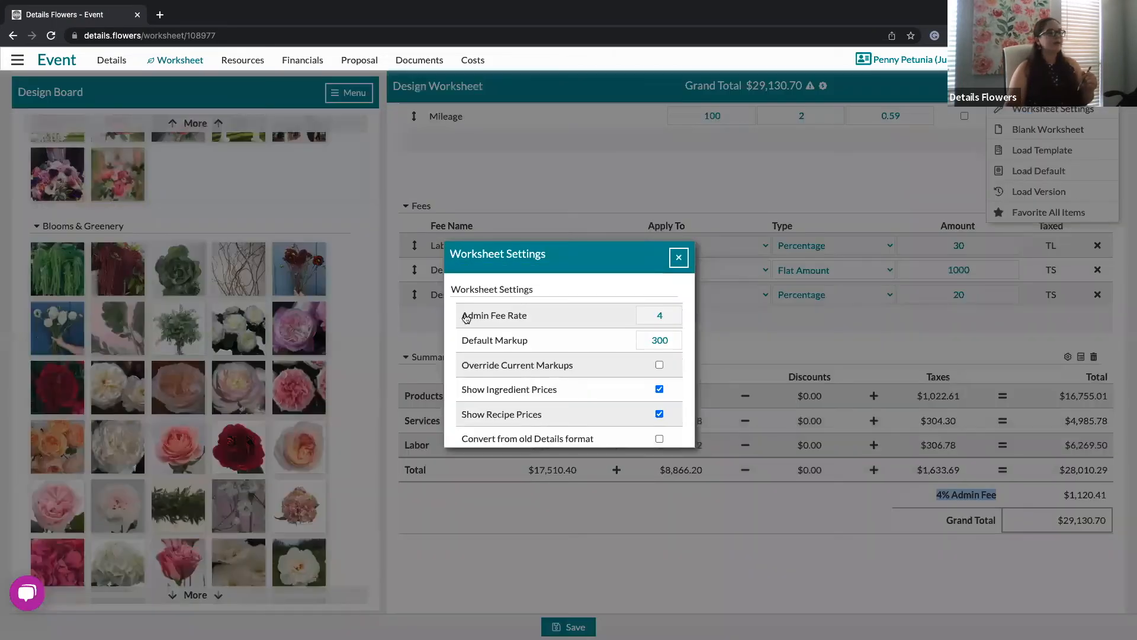
drag(468, 319, 526, 323)
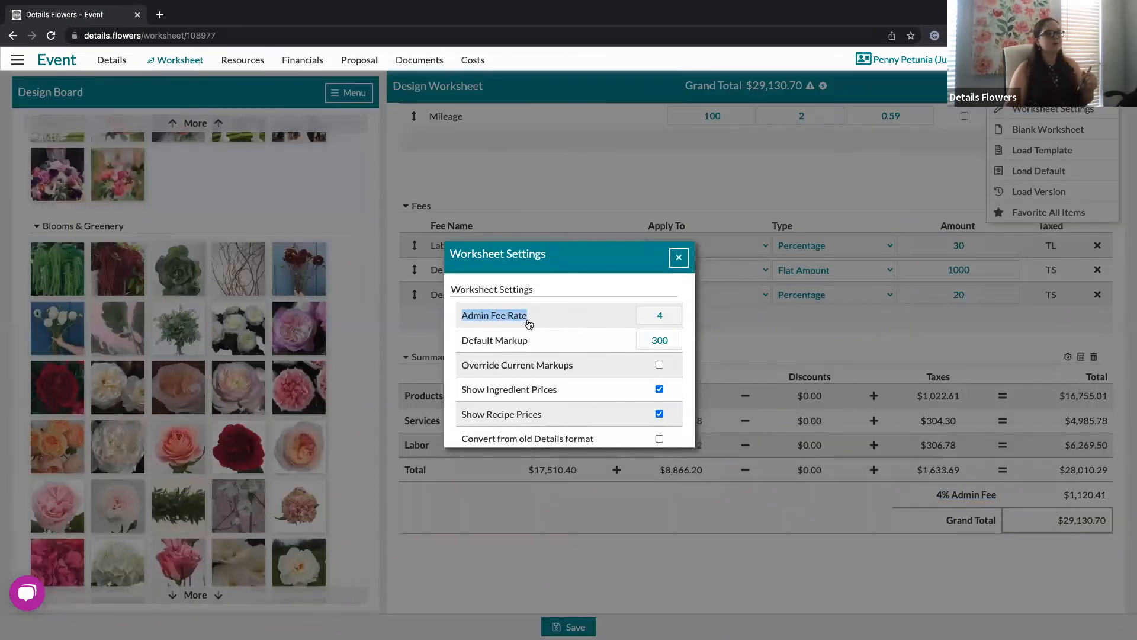
click(656, 283)
click(670, 313)
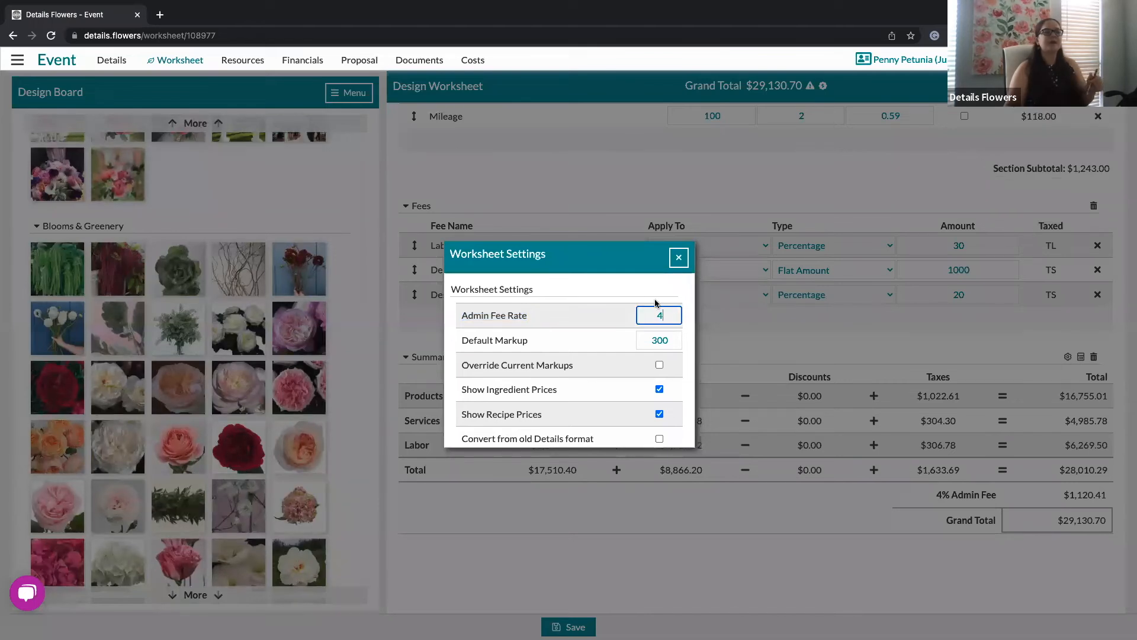
click(681, 257)
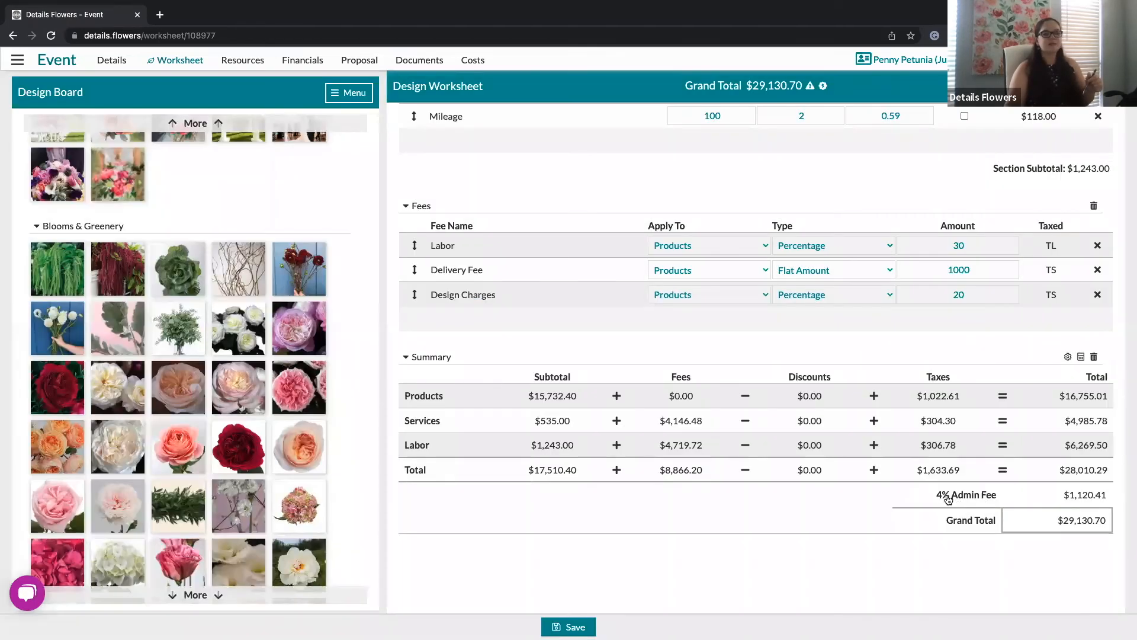
Step: Review the admin fee amount above the Grand Total in the Summary
drag(933, 499, 1111, 501)
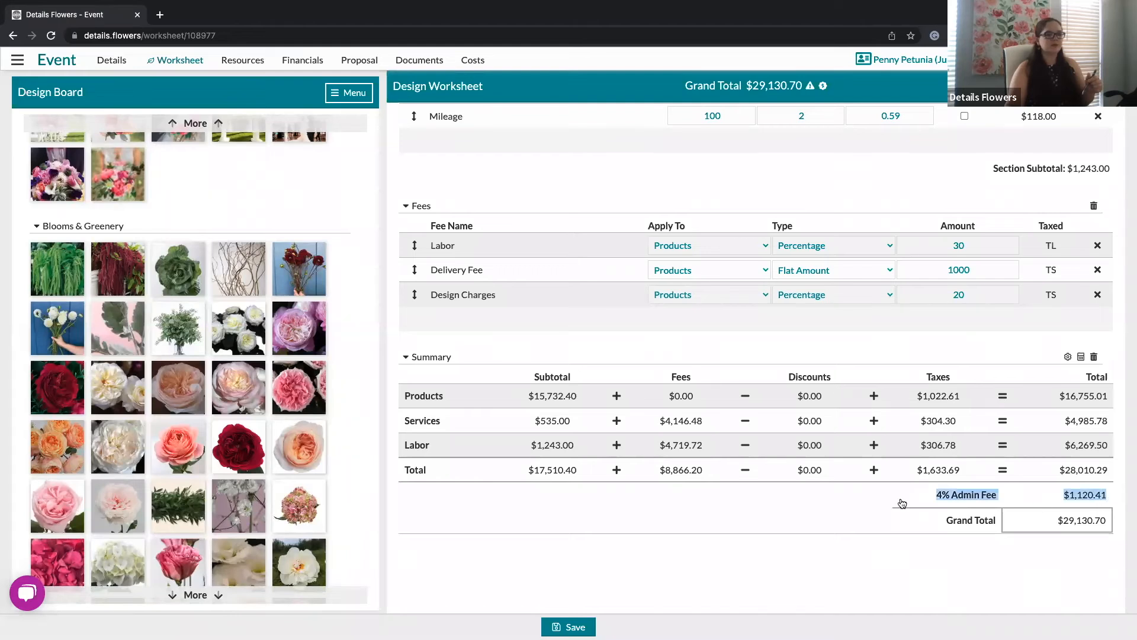
click(828, 507)
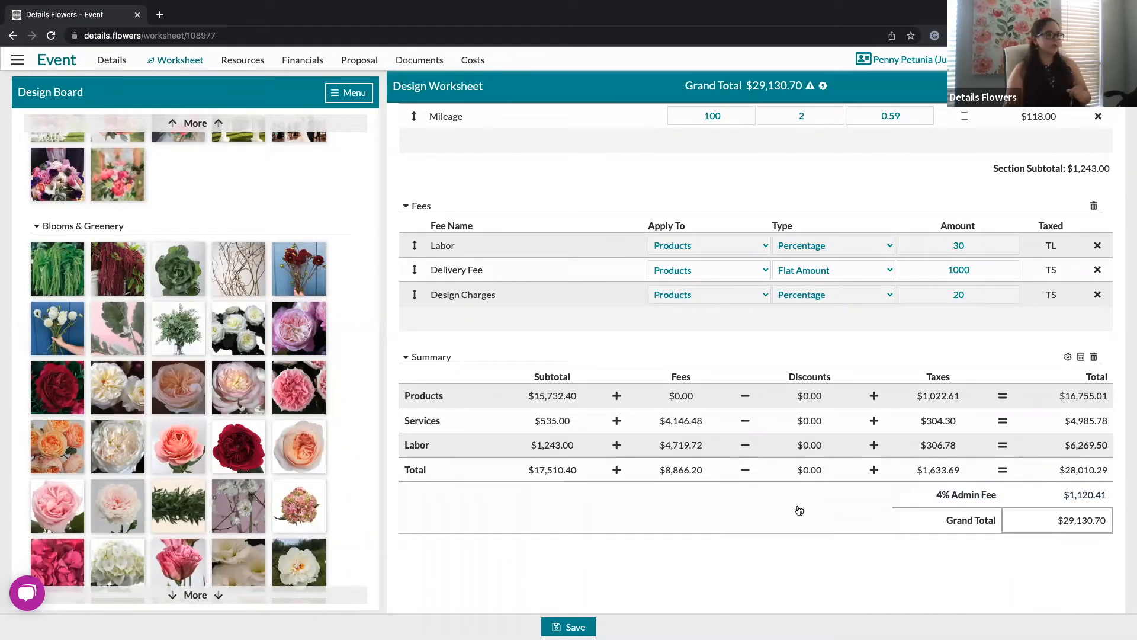
Step: Add a Discounts section to the worksheet below the Summary
scroll(775, 511, down, 2)
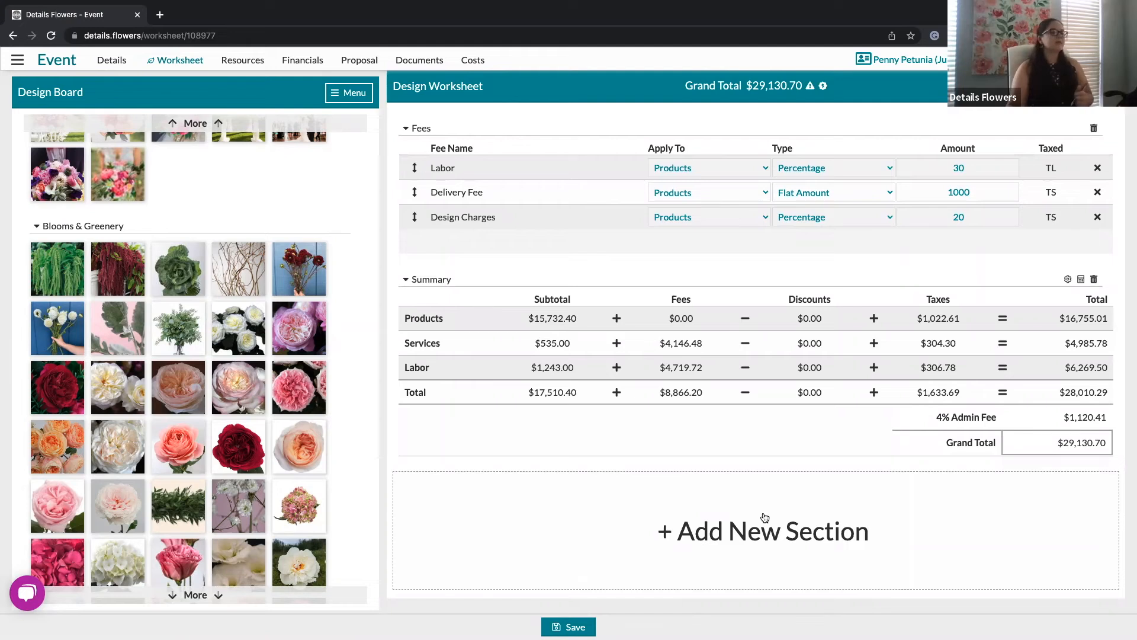
click(765, 517)
click(496, 355)
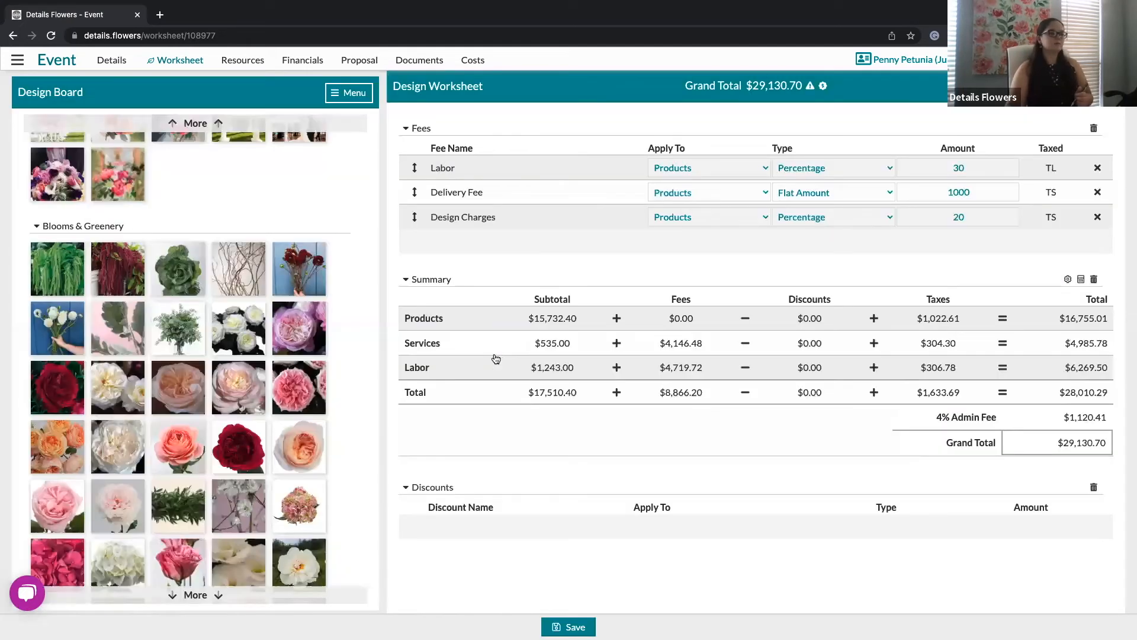
scroll(784, 511, down, 3)
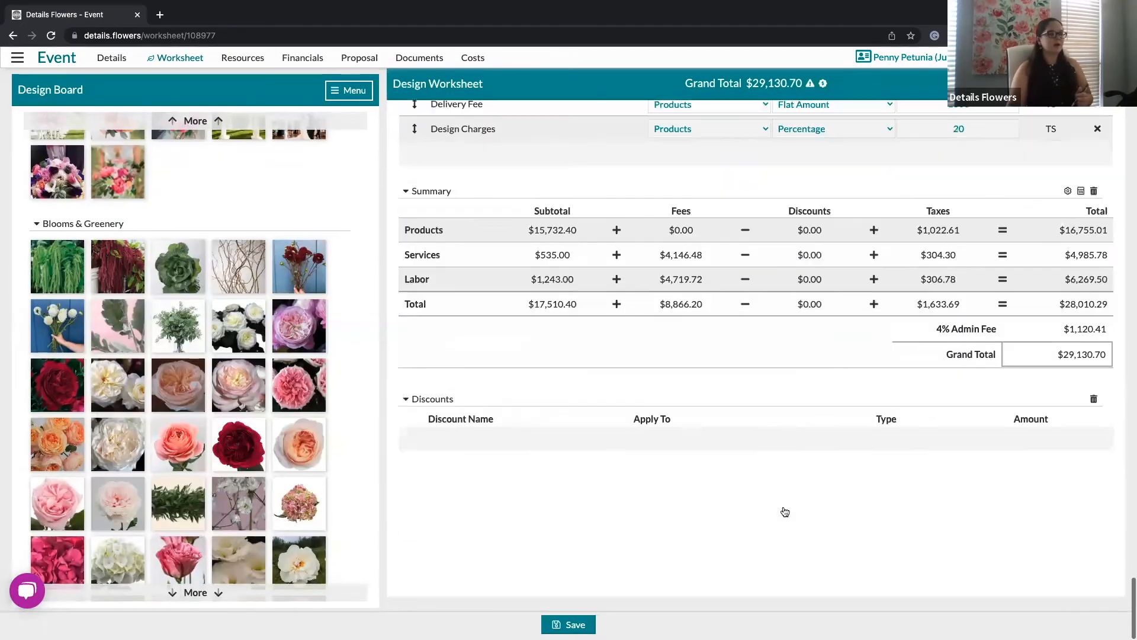
Step: Add a row to the Discounts section and name it Friends & Family Discount
click(749, 443)
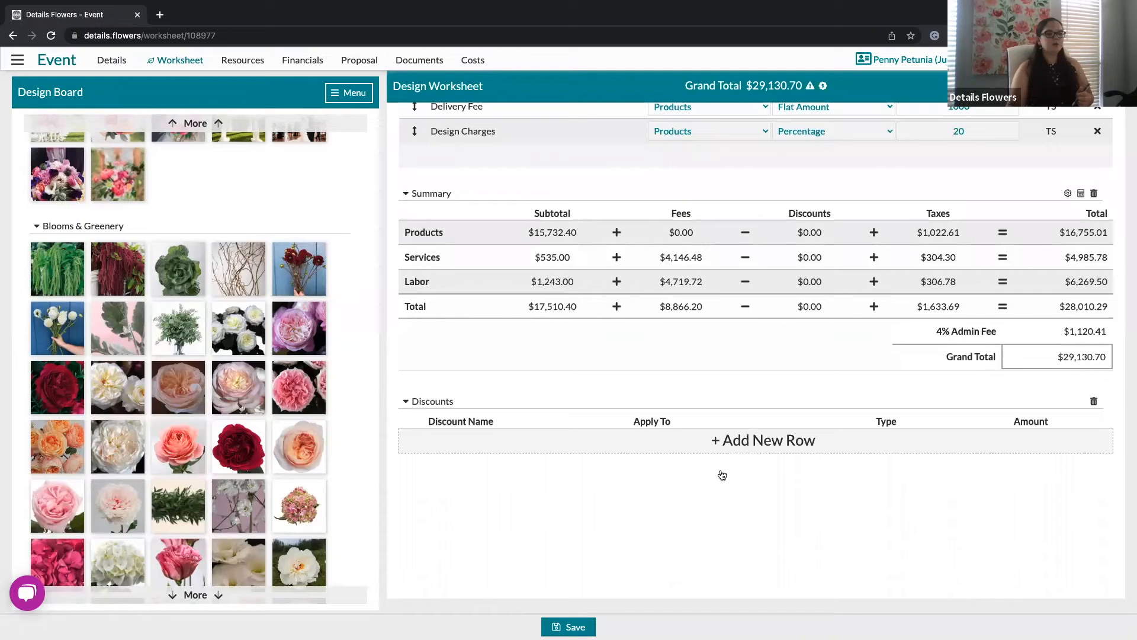
drag(495, 445, 414, 443)
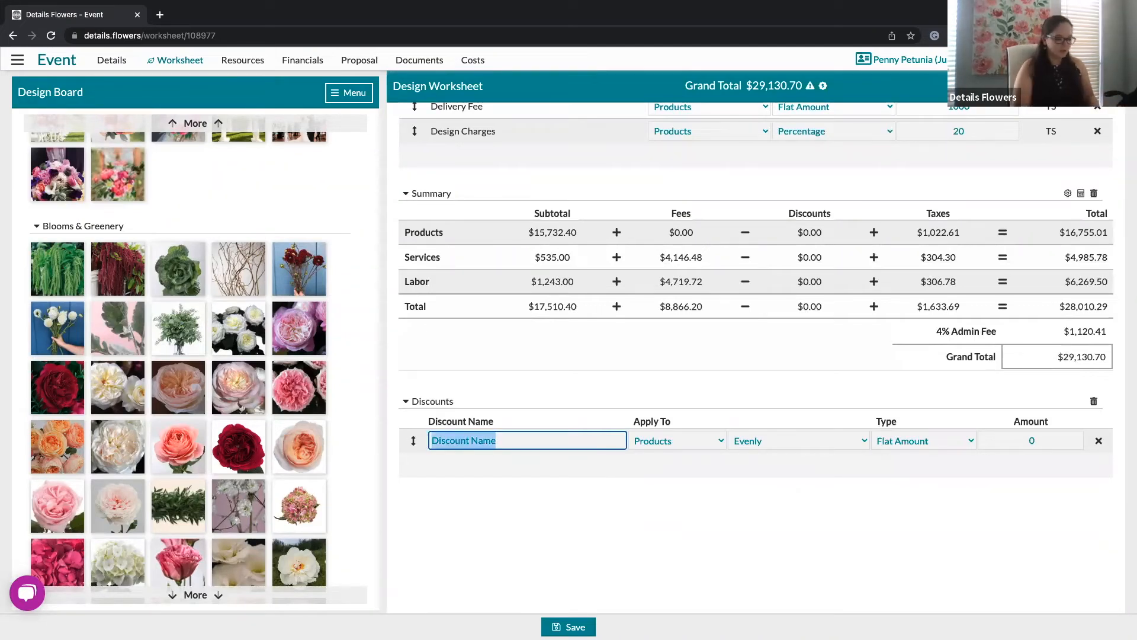
text(Friends)
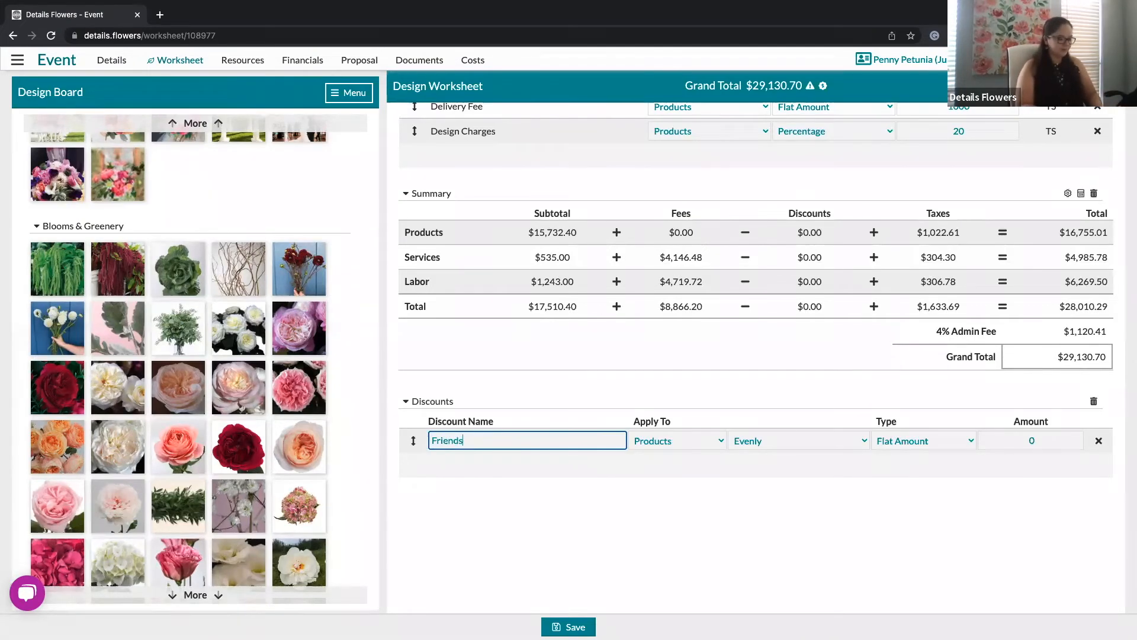
text( & Family Discount)
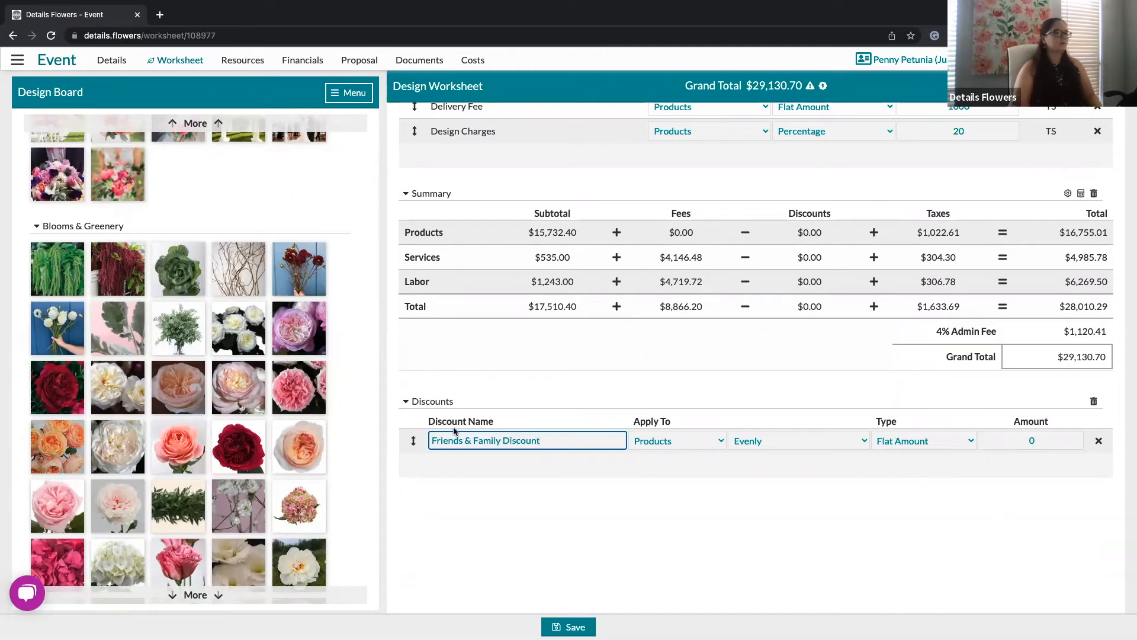
Step: Review the Friends & Family Discount's apply-to, distribution and type options, keeping Products, Evenly and Flat Amount
click(713, 444)
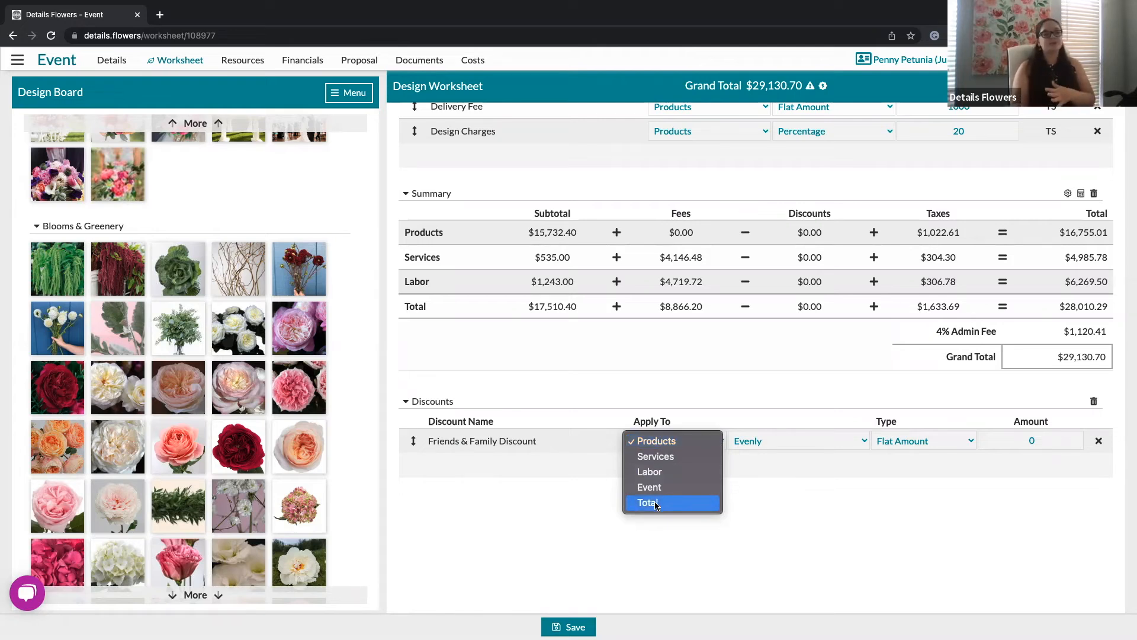
click(744, 401)
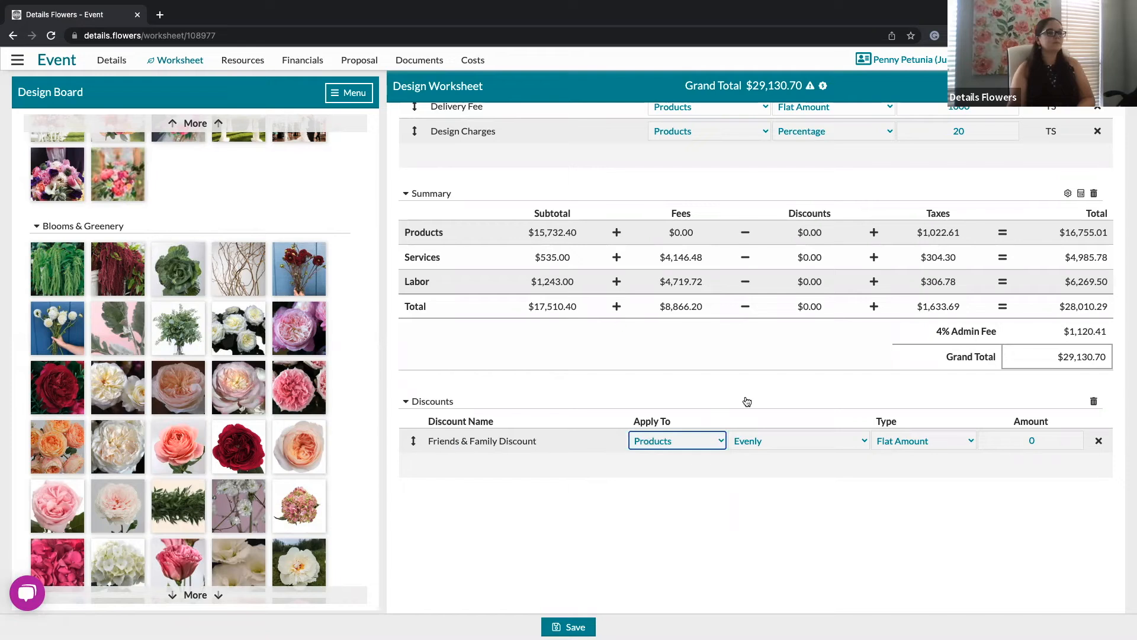
click(758, 441)
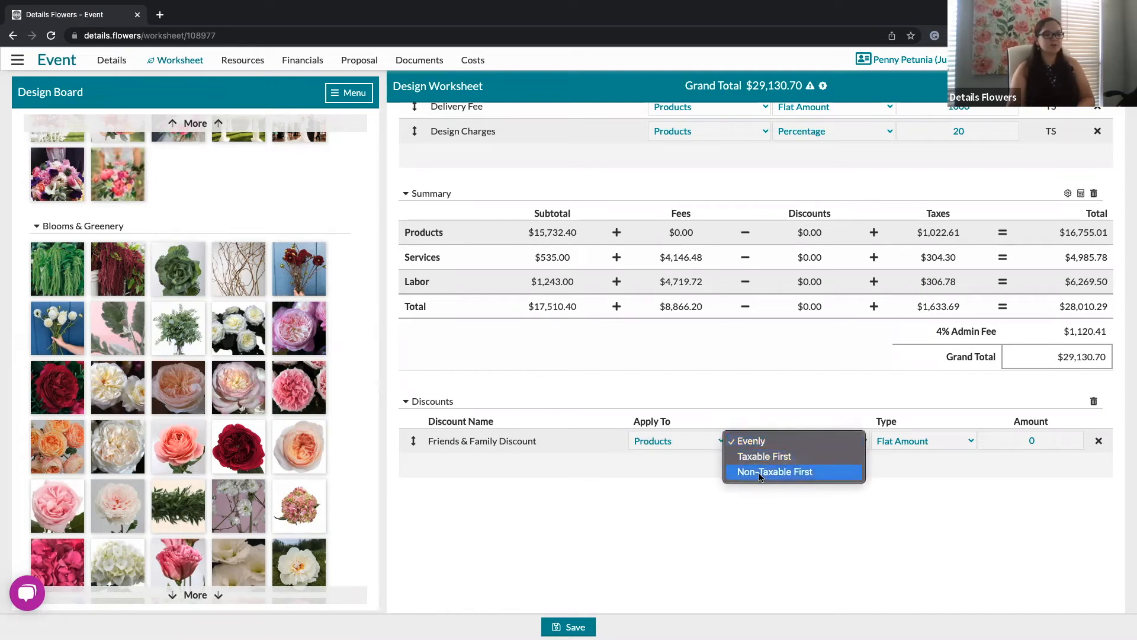
click(847, 406)
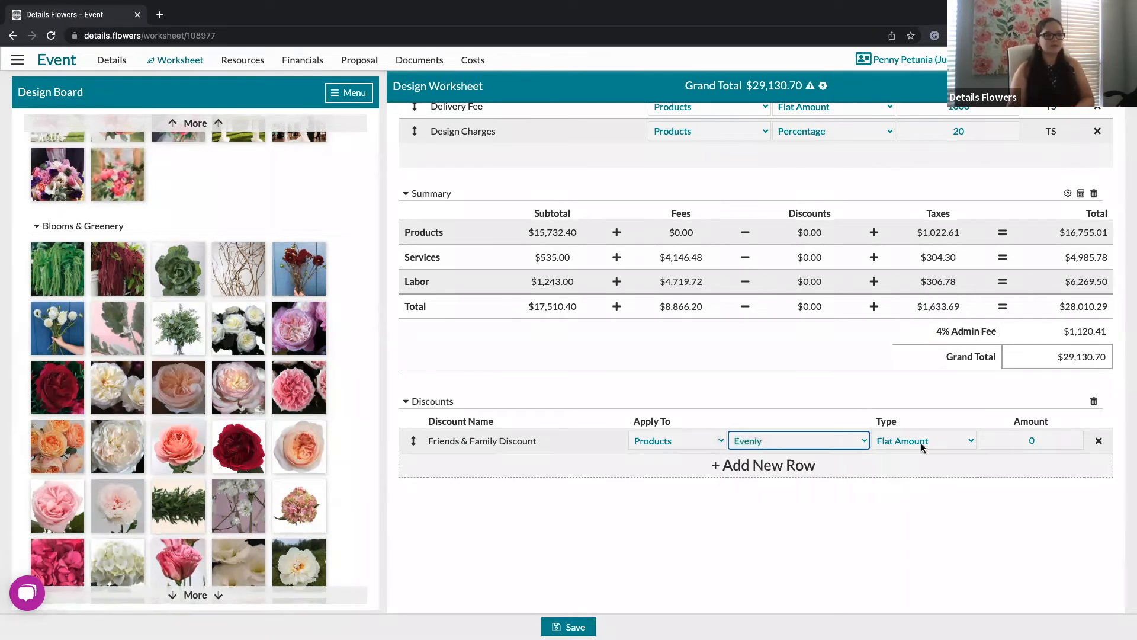
click(922, 441)
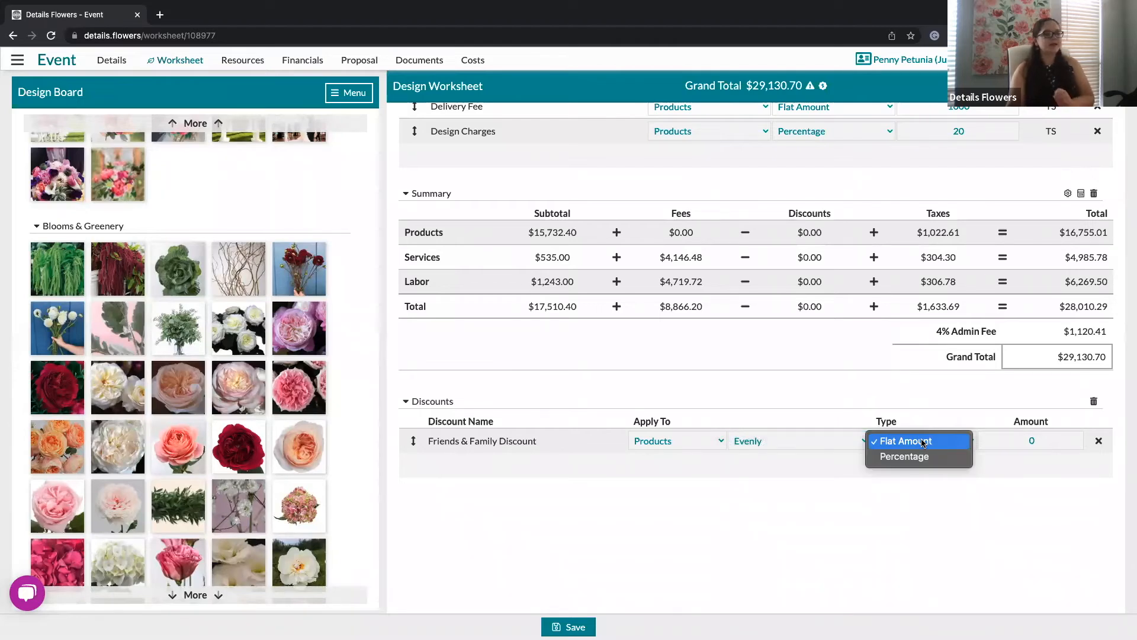
click(922, 441)
Step: Set the Friends & Family Discount's amount to 100 and check the Products discount in the Summary
click(1034, 438)
text(100)
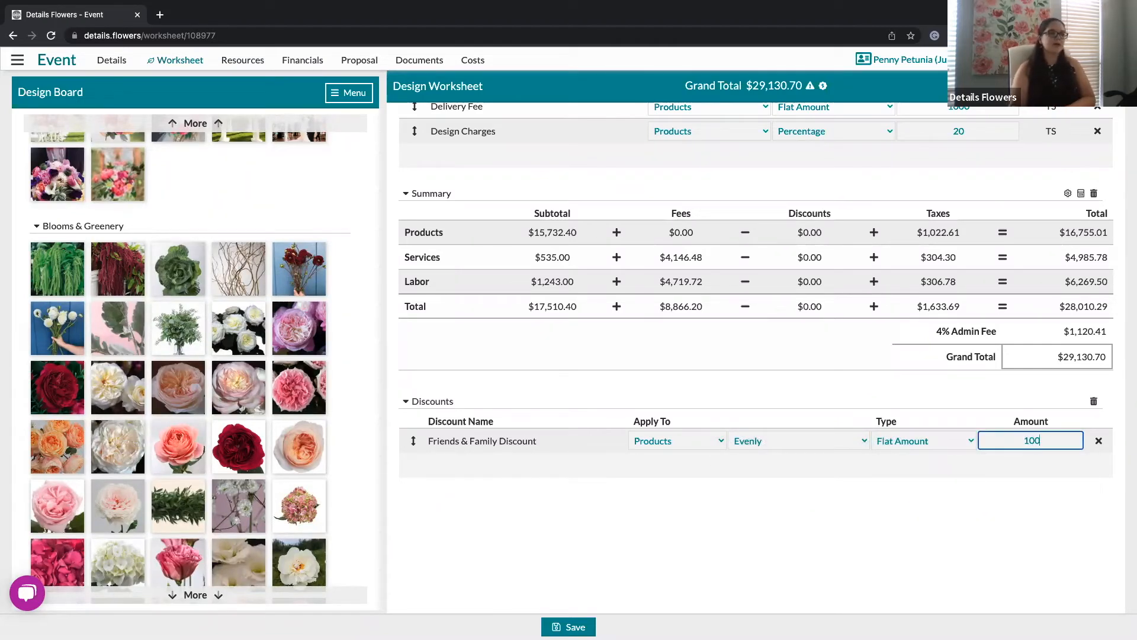
click(898, 386)
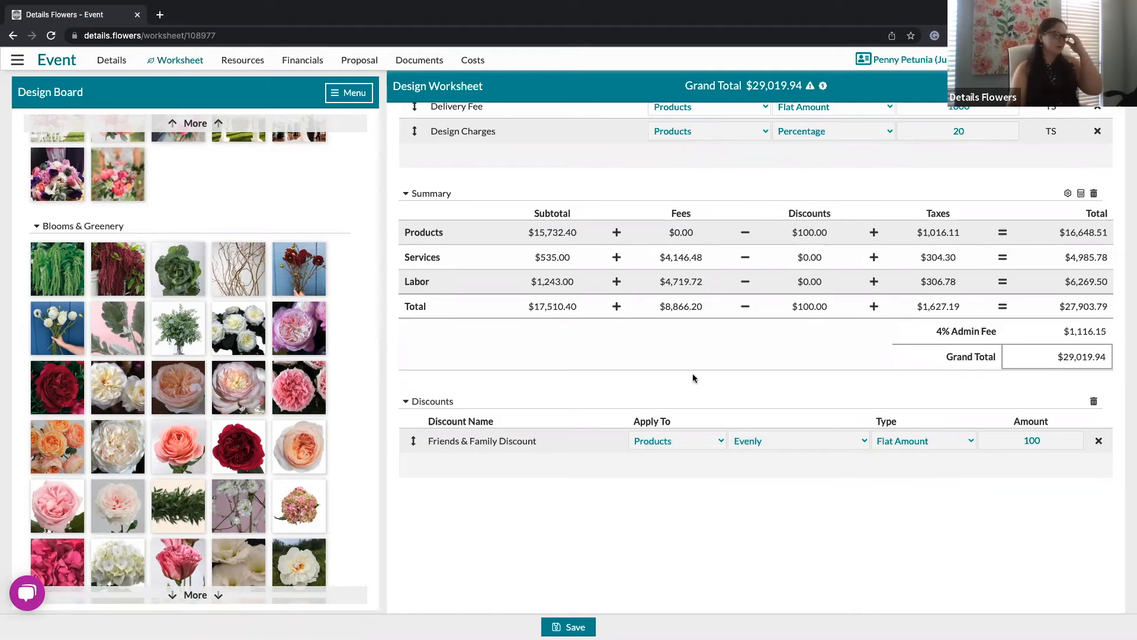
drag(789, 233, 829, 234)
click(764, 352)
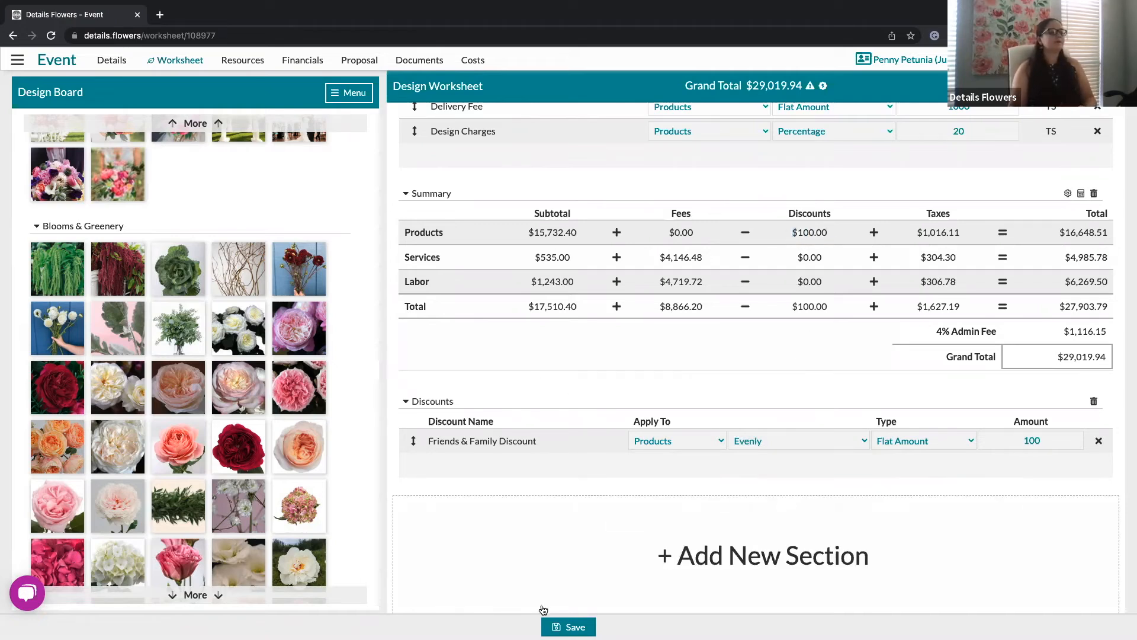
Step: Save the worksheet as a new version with the description First Draft
click(568, 626)
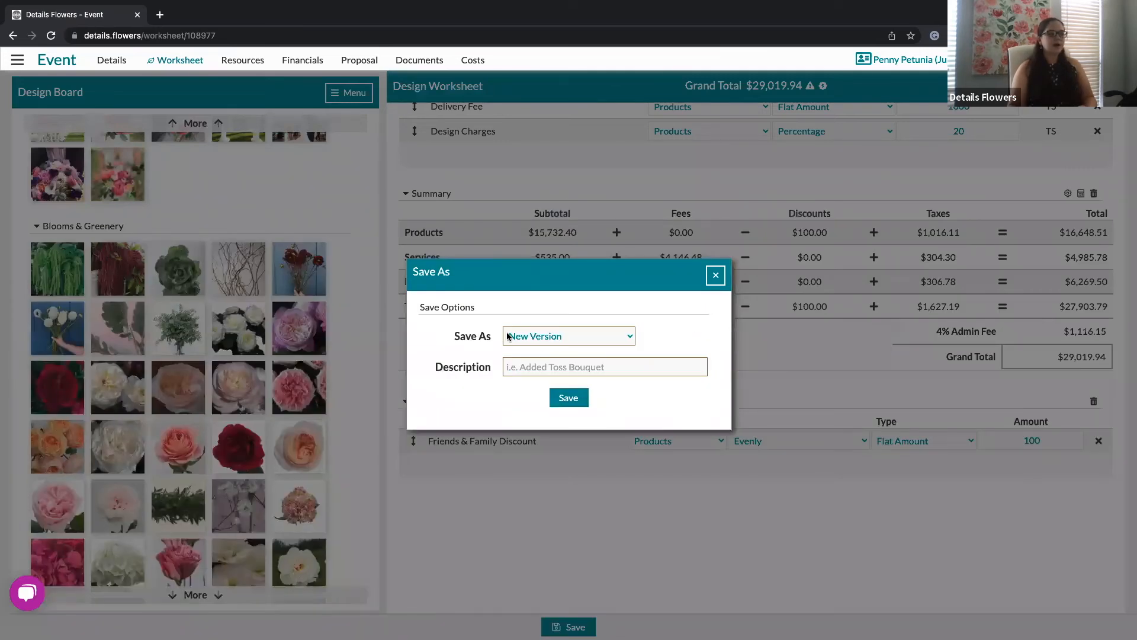
click(542, 368)
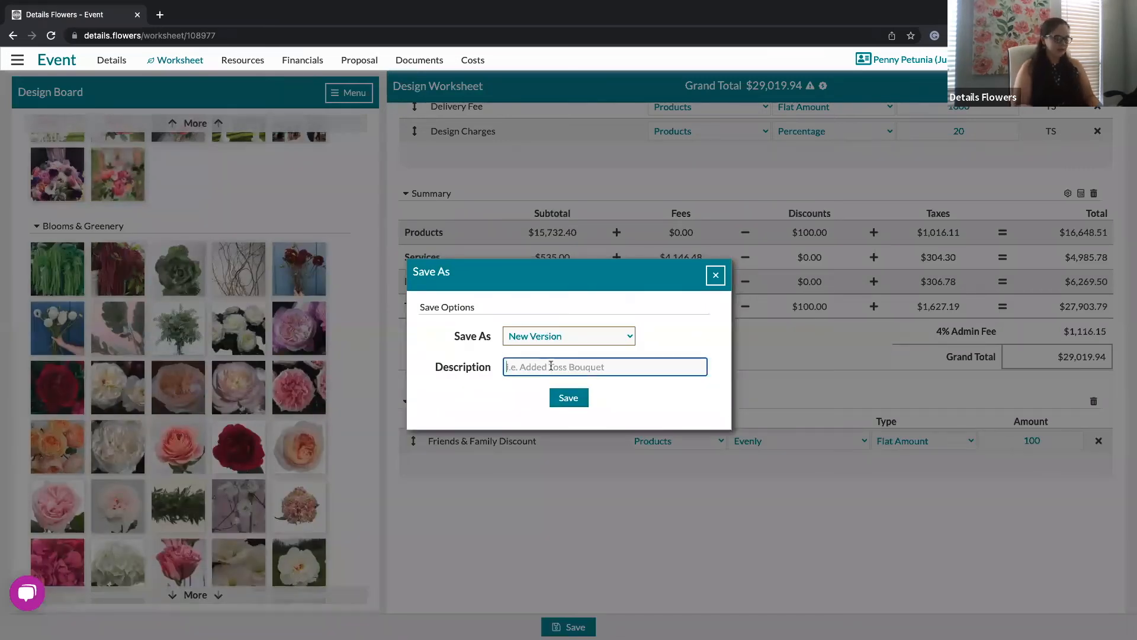
text(First Draft)
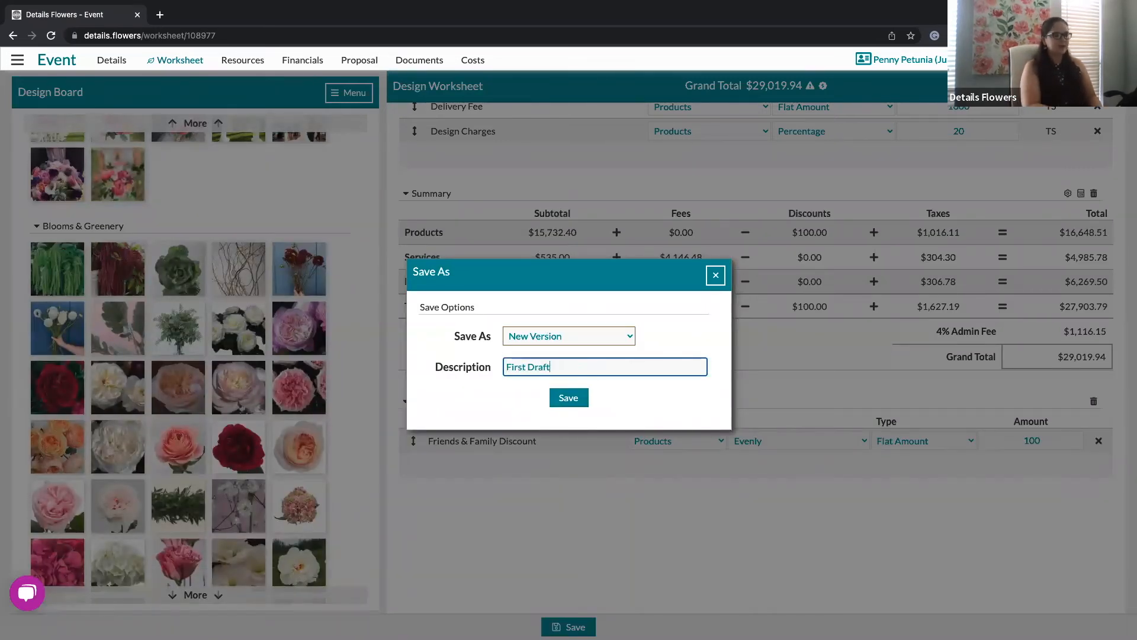
click(564, 406)
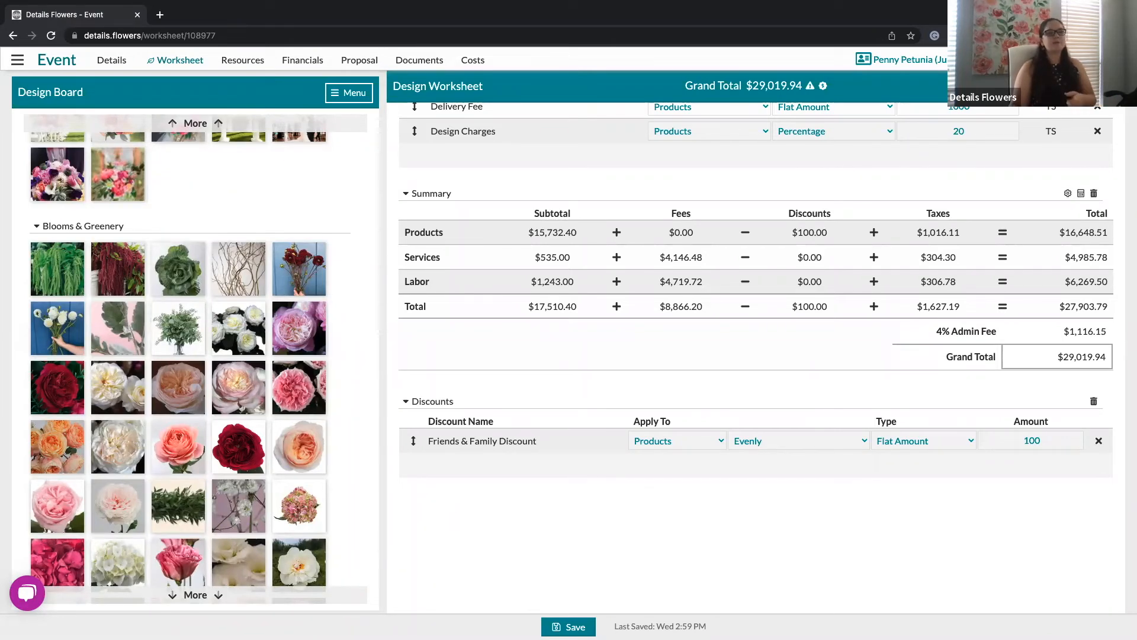
Step: Look through the list of saved worksheet versions and close it without loading one
click(1095, 87)
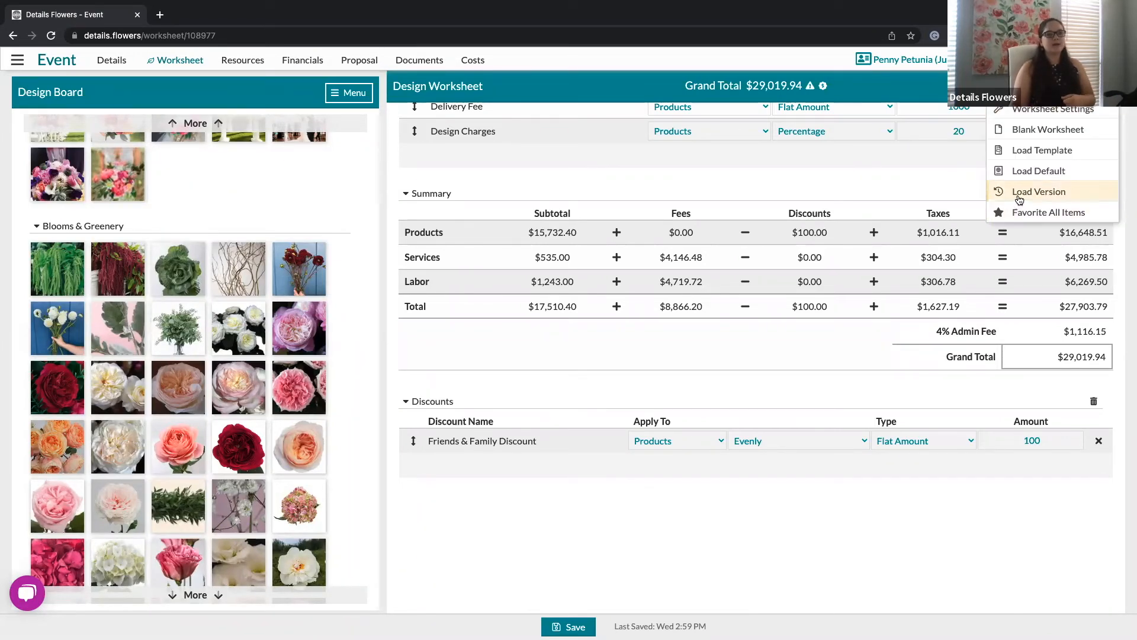
click(1046, 193)
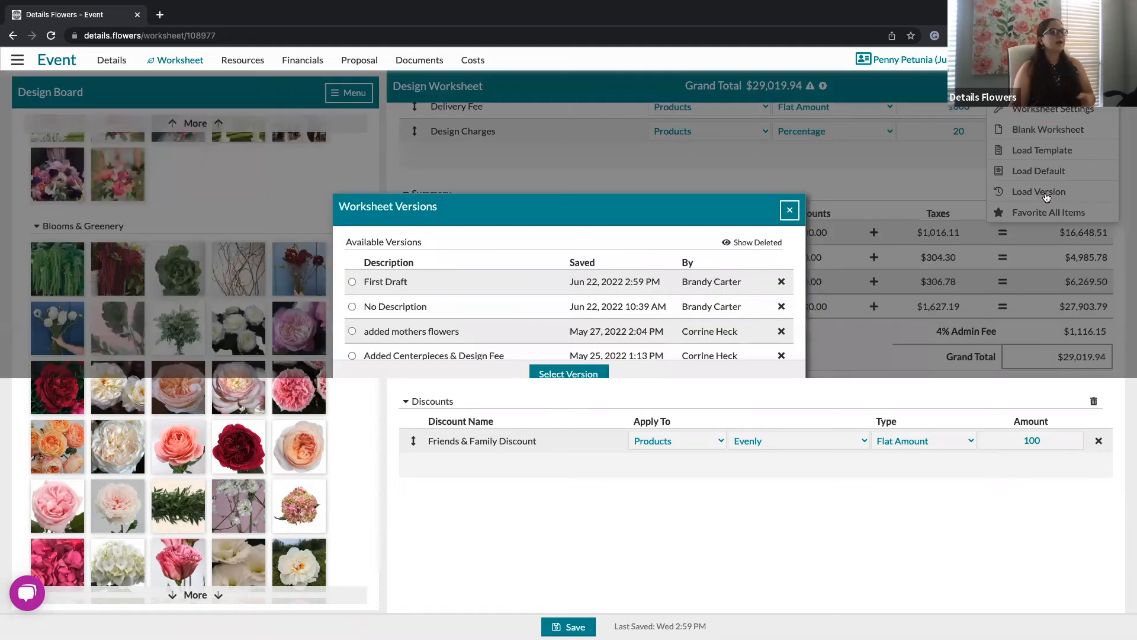
scroll(565, 302, down, 5)
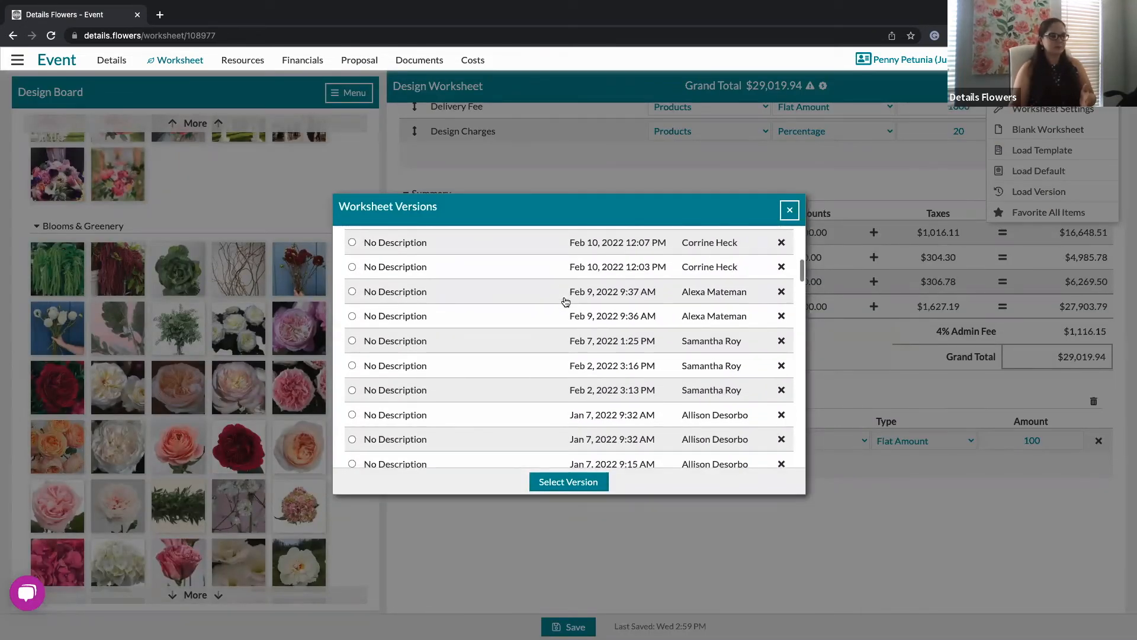
scroll(566, 302, up, 6)
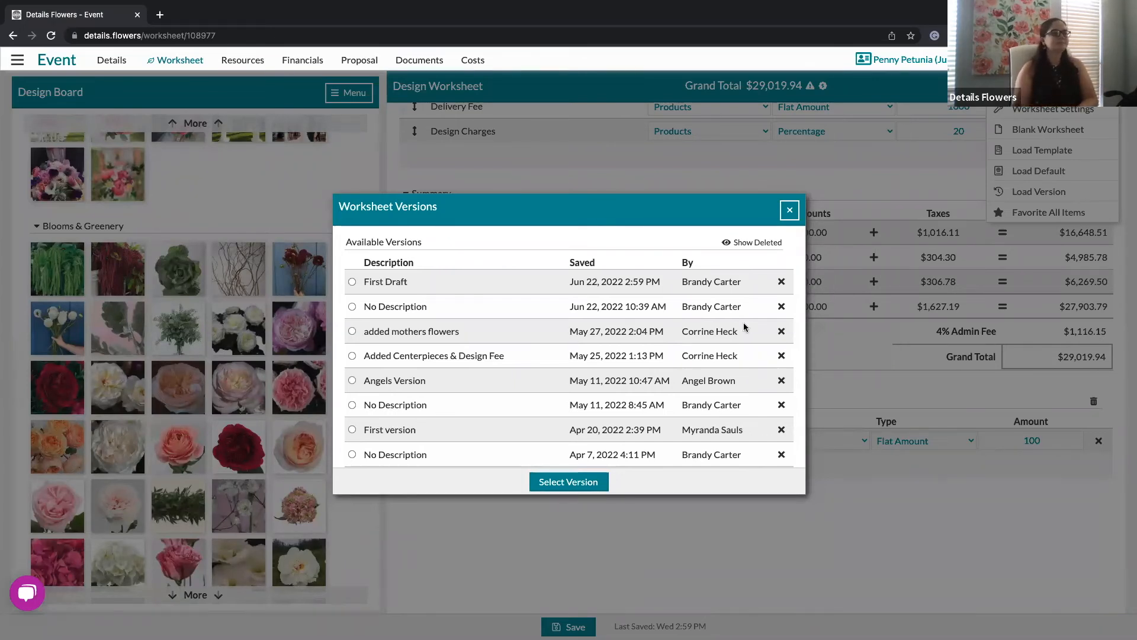
click(789, 211)
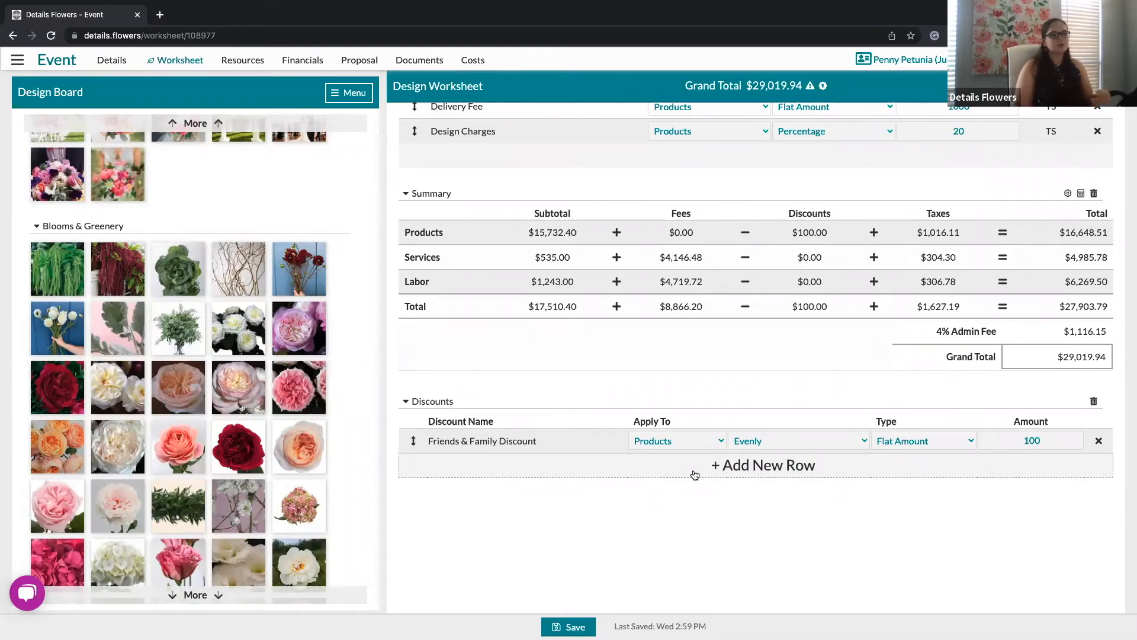
Step: Save the worksheet as a new template named with the client's first name in possessive form followed by Peony Party, leaving the description and tags empty
click(547, 626)
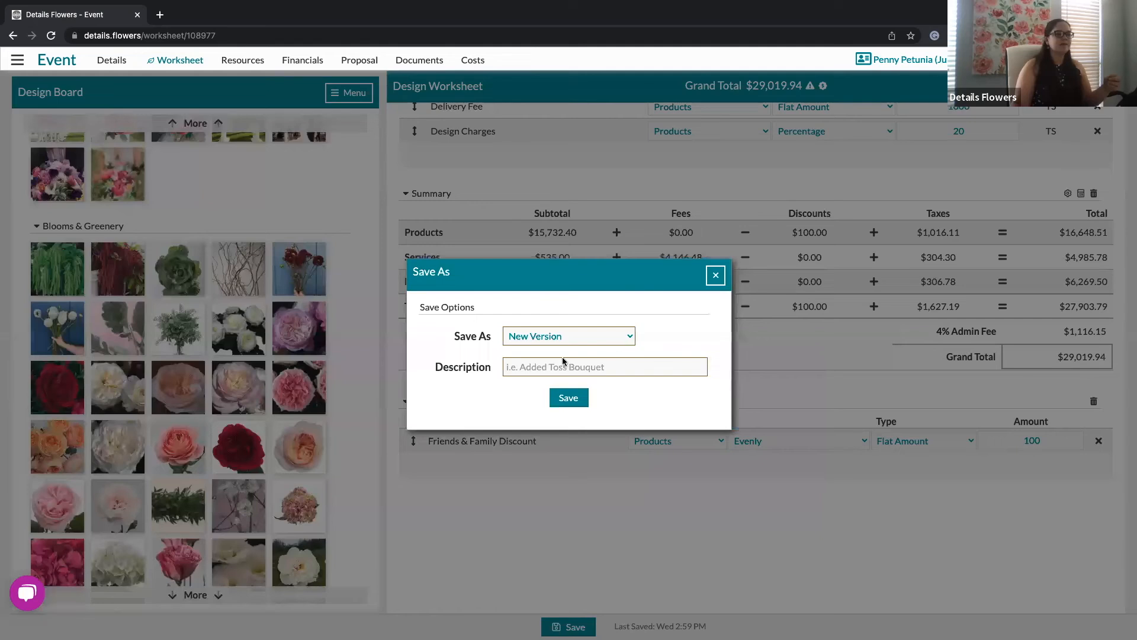
click(561, 337)
click(550, 351)
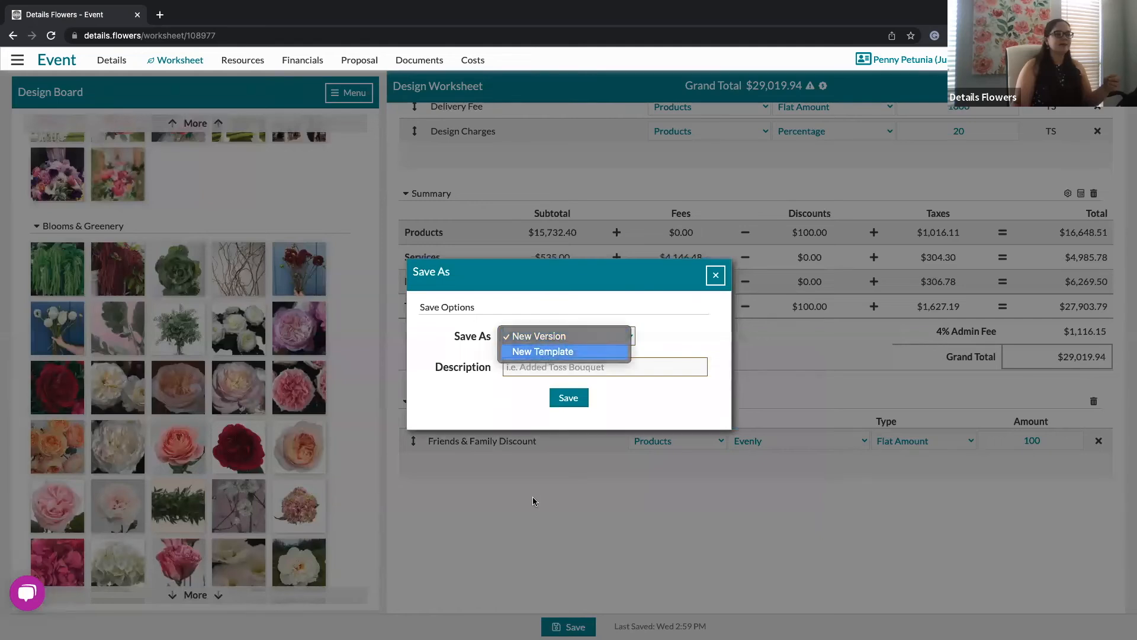
scroll(506, 496, down, 1)
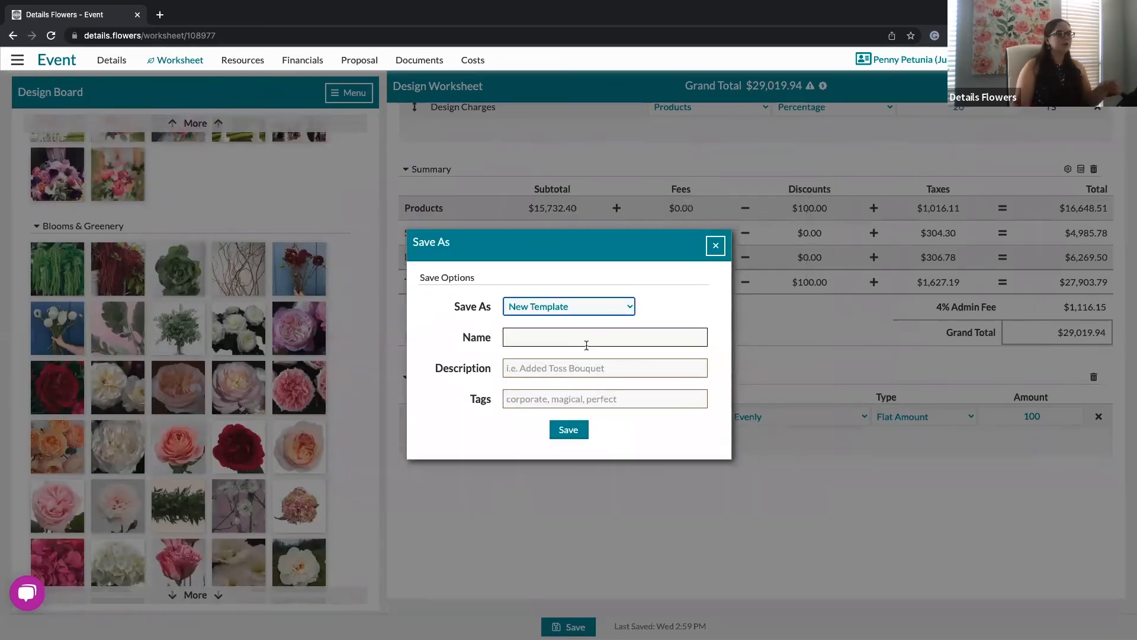
click(586, 346)
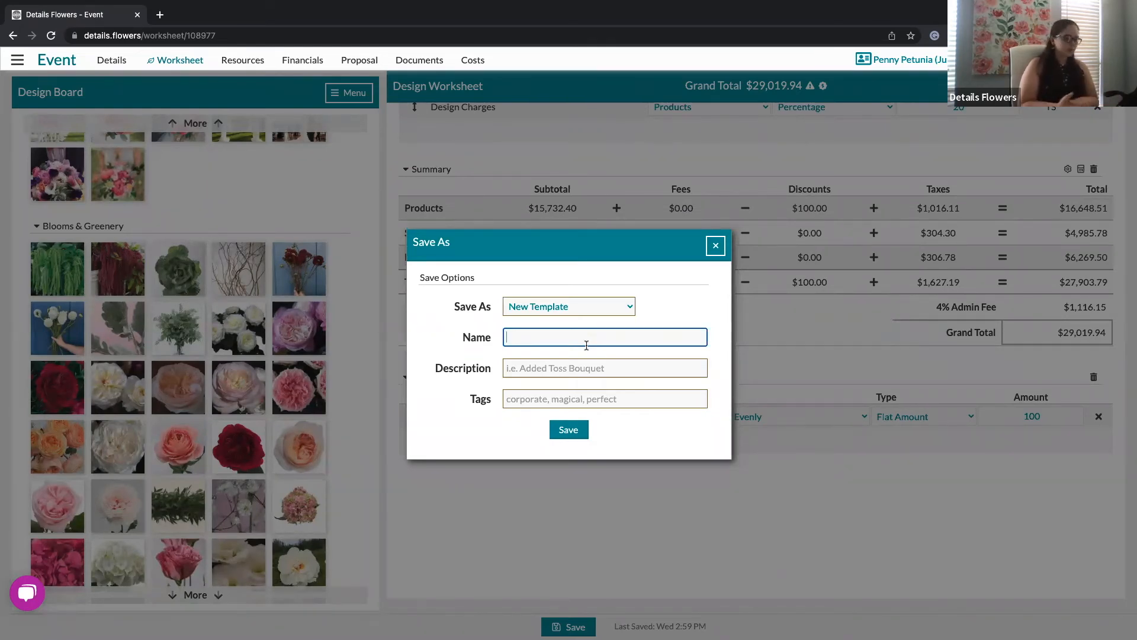
text(Penny's )
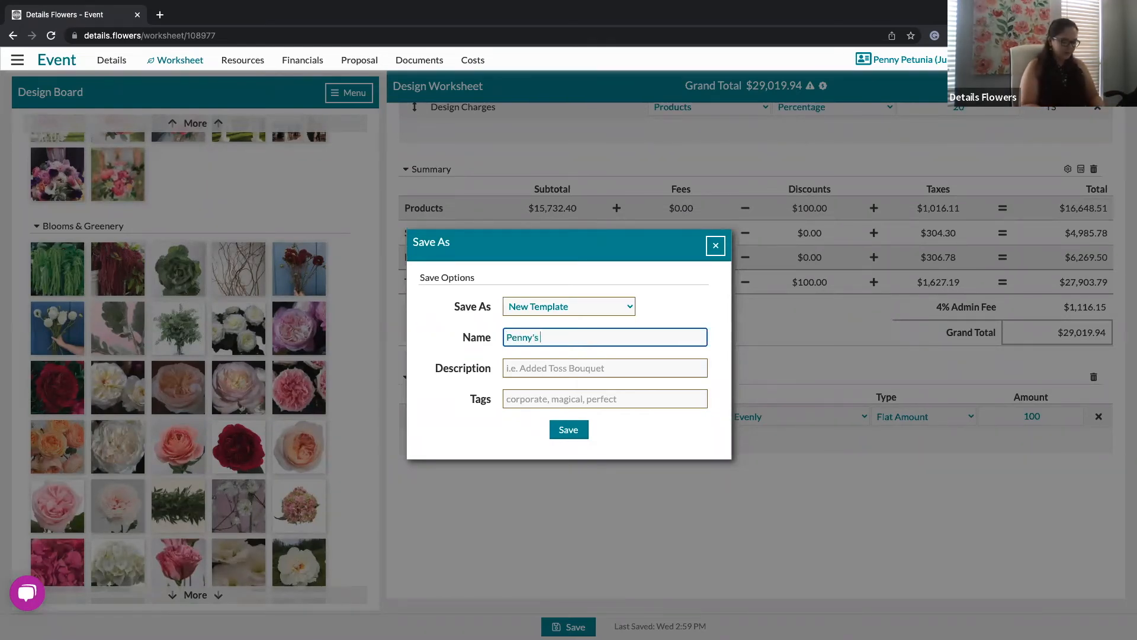
text(Peony Party)
click(498, 425)
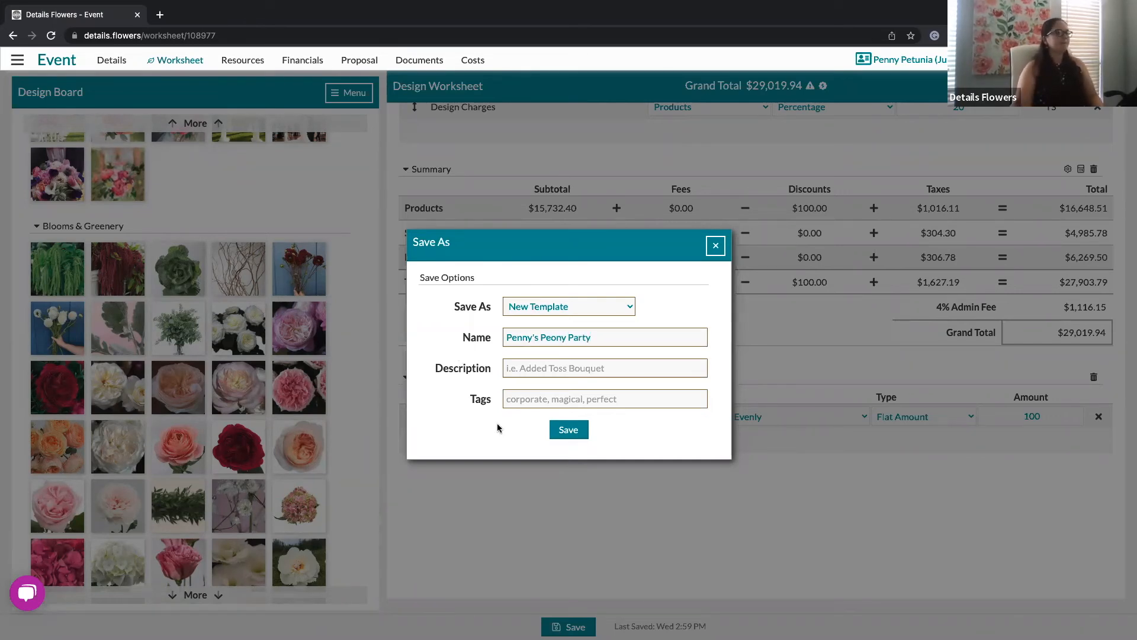
click(478, 370)
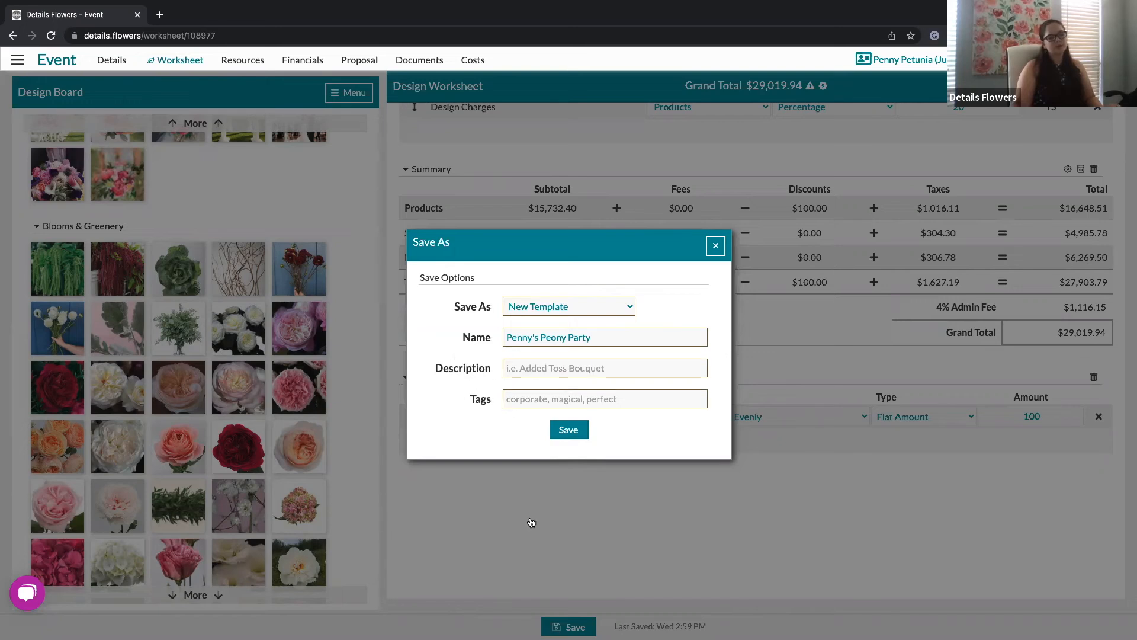
click(560, 430)
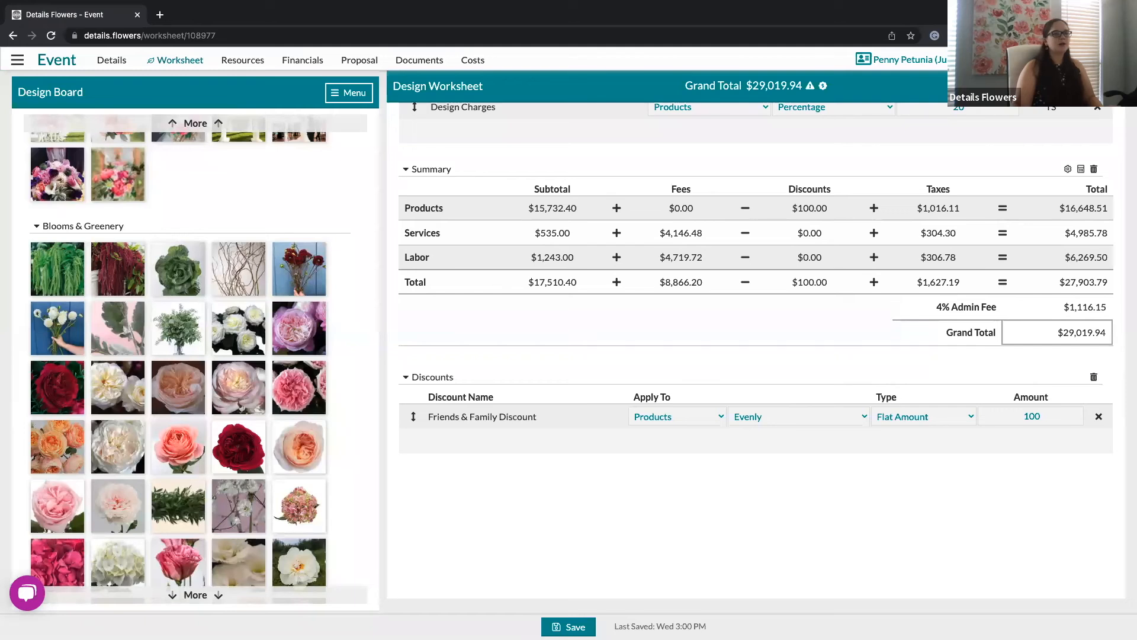
Step: Look through the list of available worksheet templates and close it without loading one
click(1094, 87)
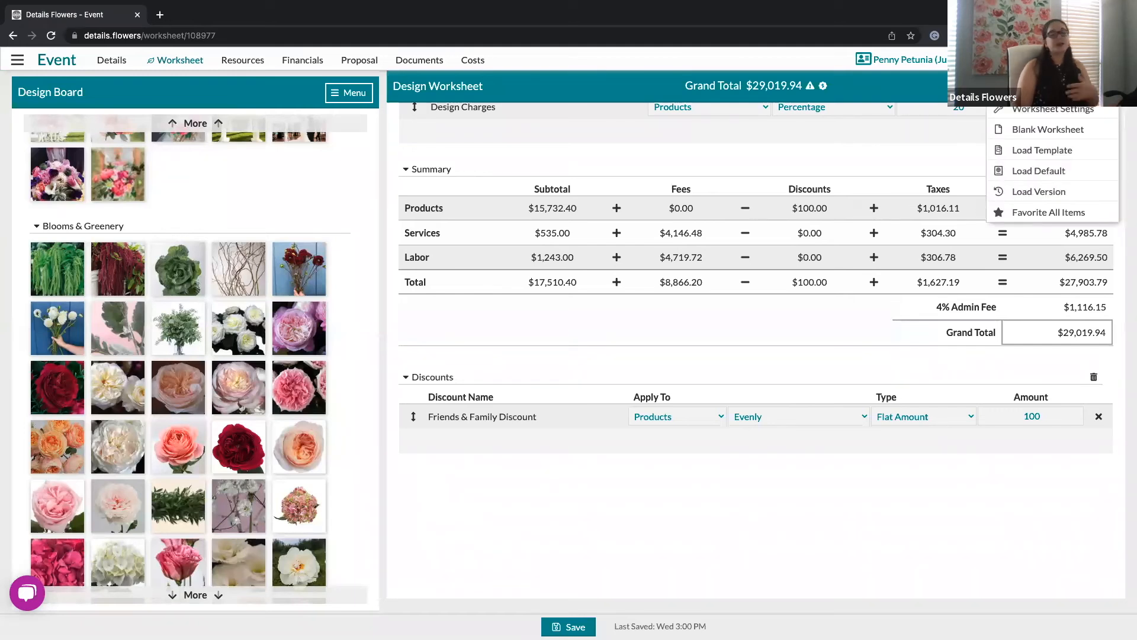
click(1042, 151)
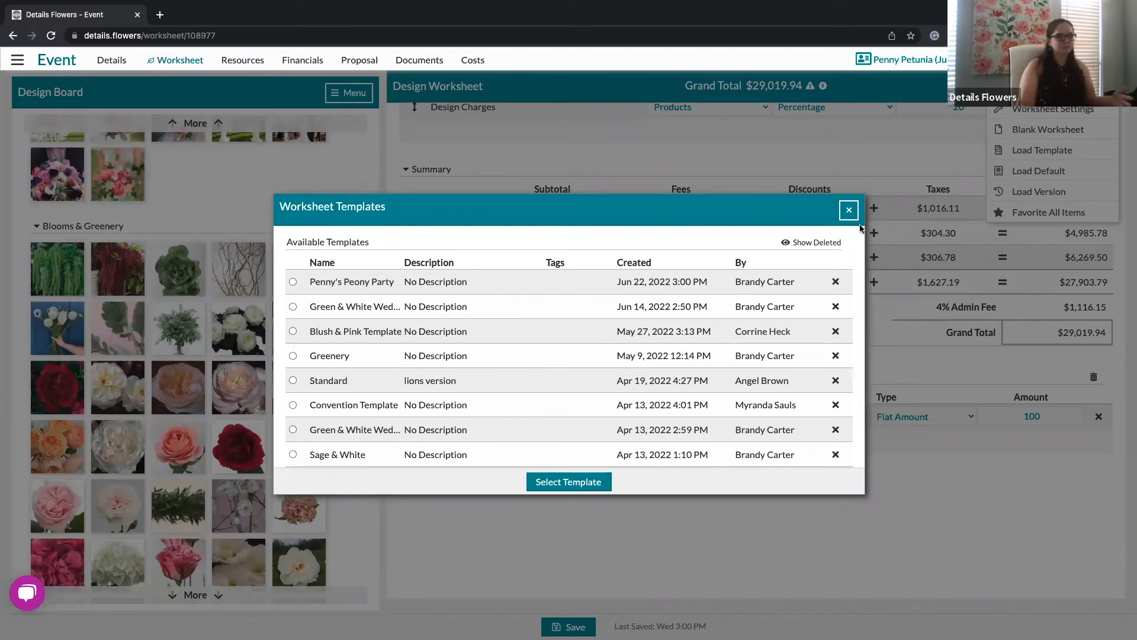
click(848, 210)
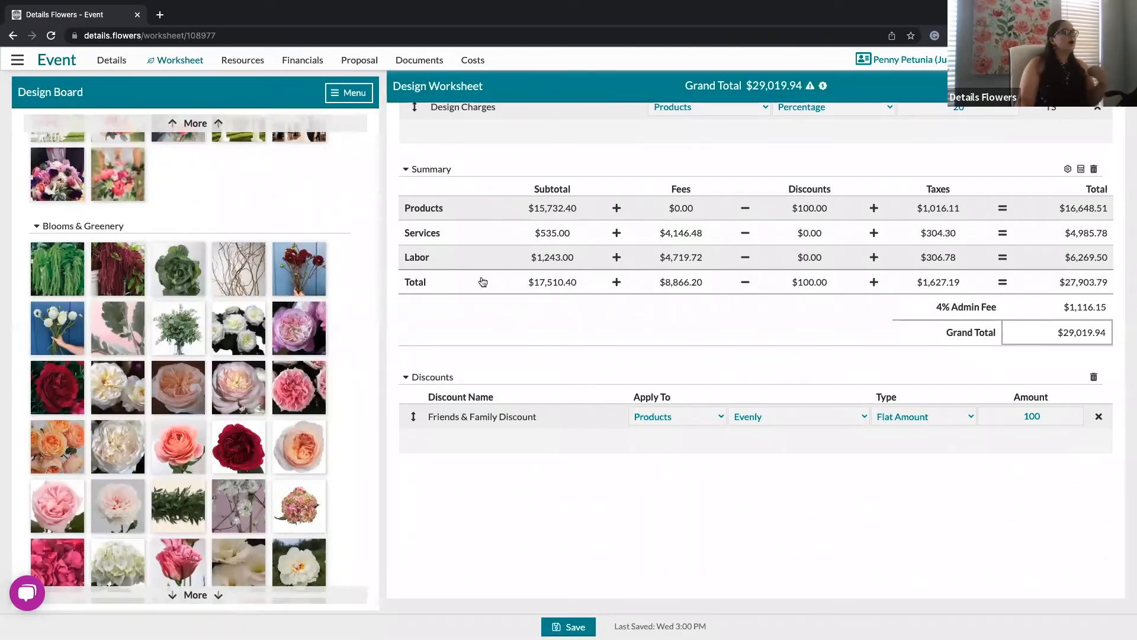
Step: Switch from the Design Board to the list of items used on the worksheet
click(212, 127)
click(212, 125)
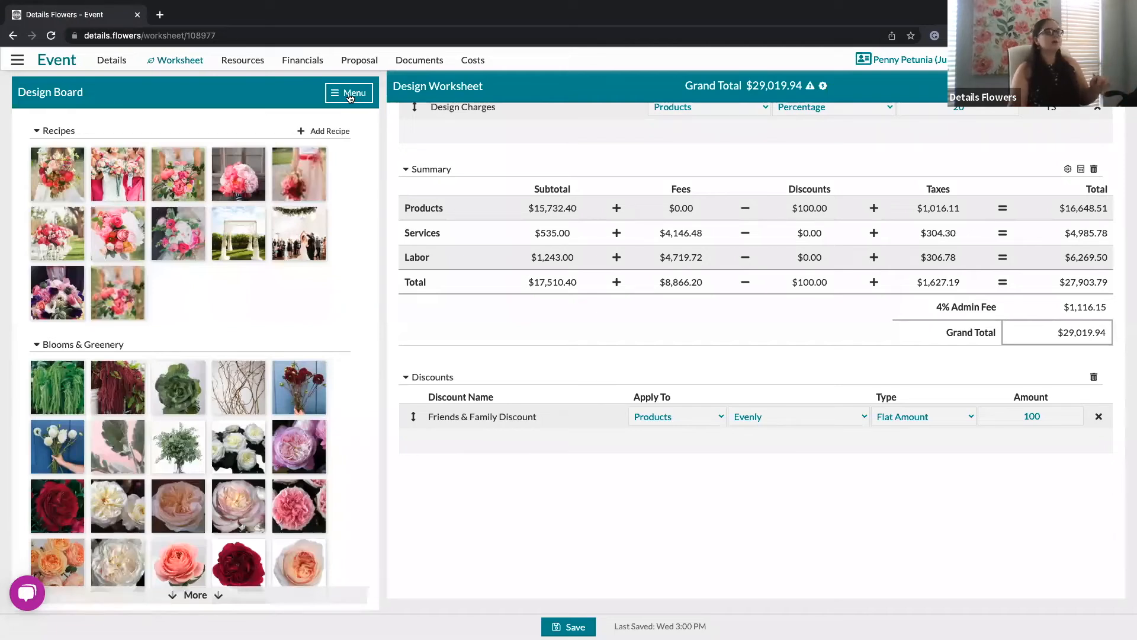
click(349, 94)
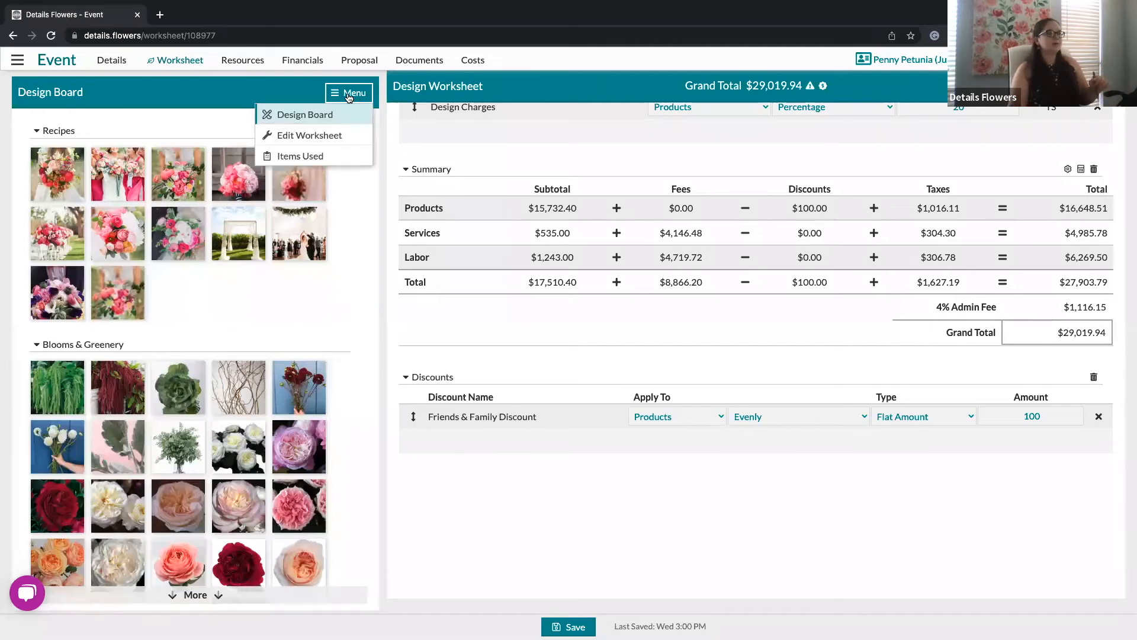
click(313, 156)
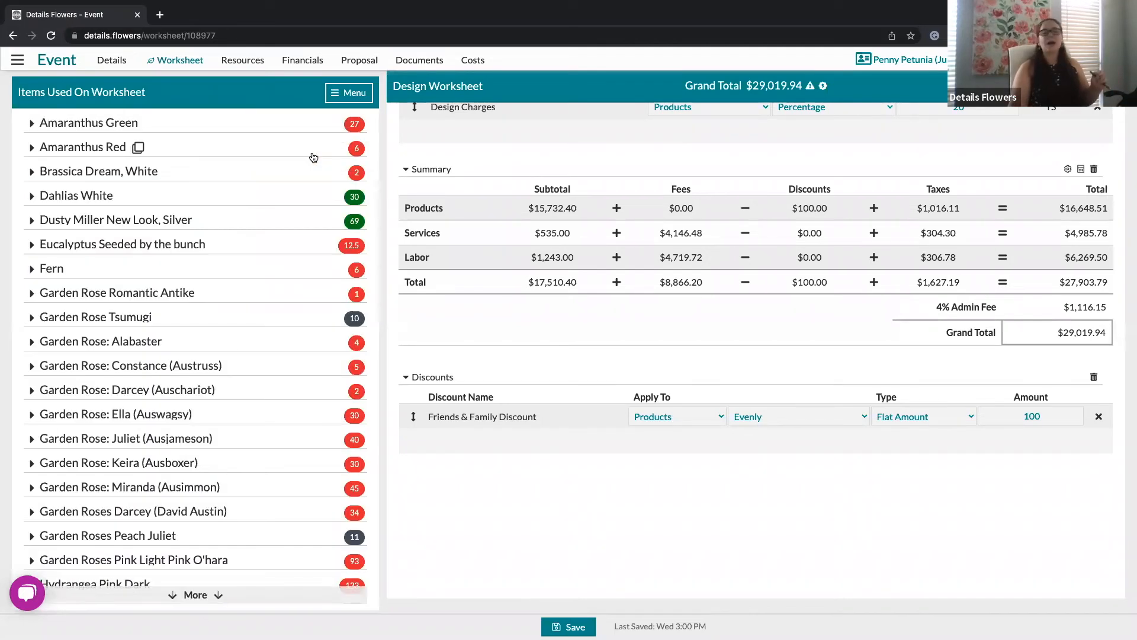
Step: Expand Amaranthus Green in the used items and examine its bunch quantity and Under By figure
click(30, 125)
drag(148, 149, 233, 151)
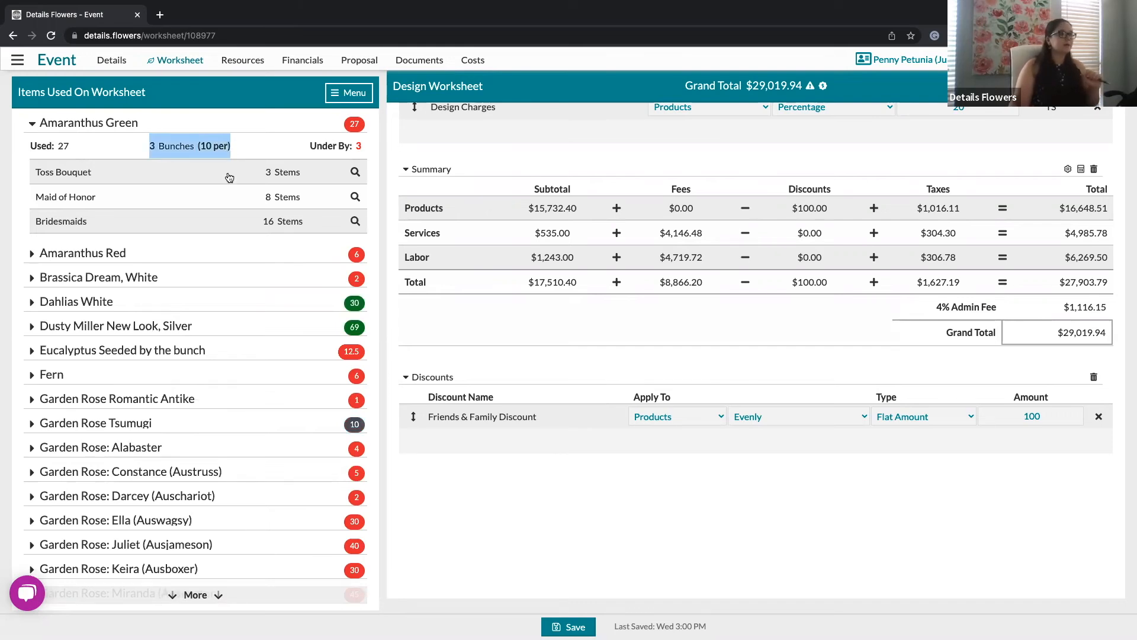
click(237, 144)
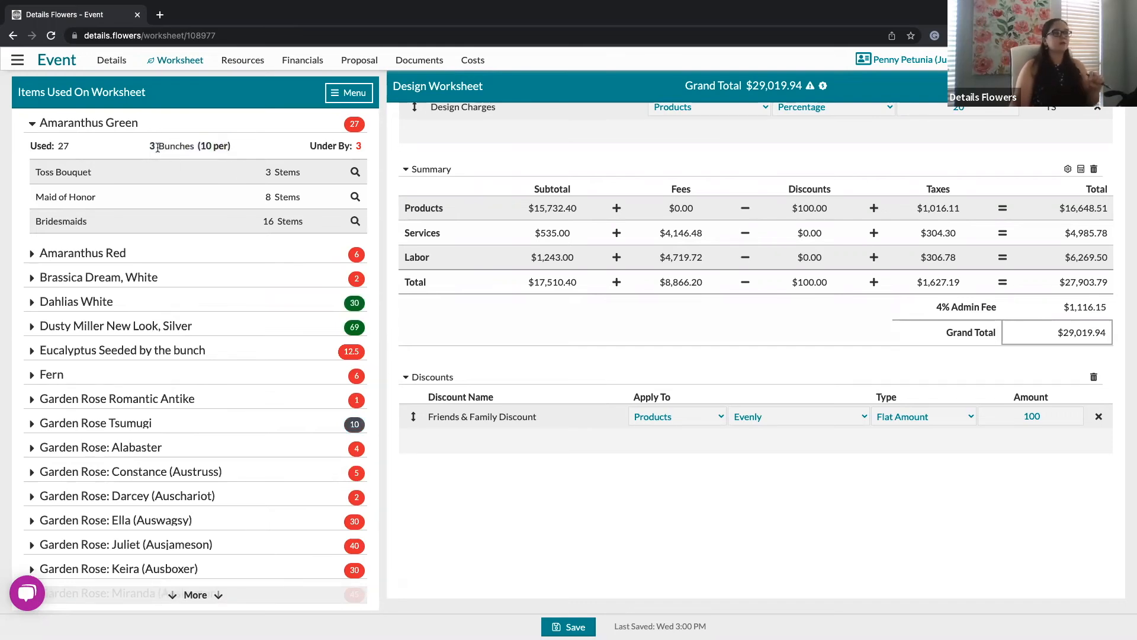
double_click(314, 147)
drag(387, 152, 364, 148)
click(371, 145)
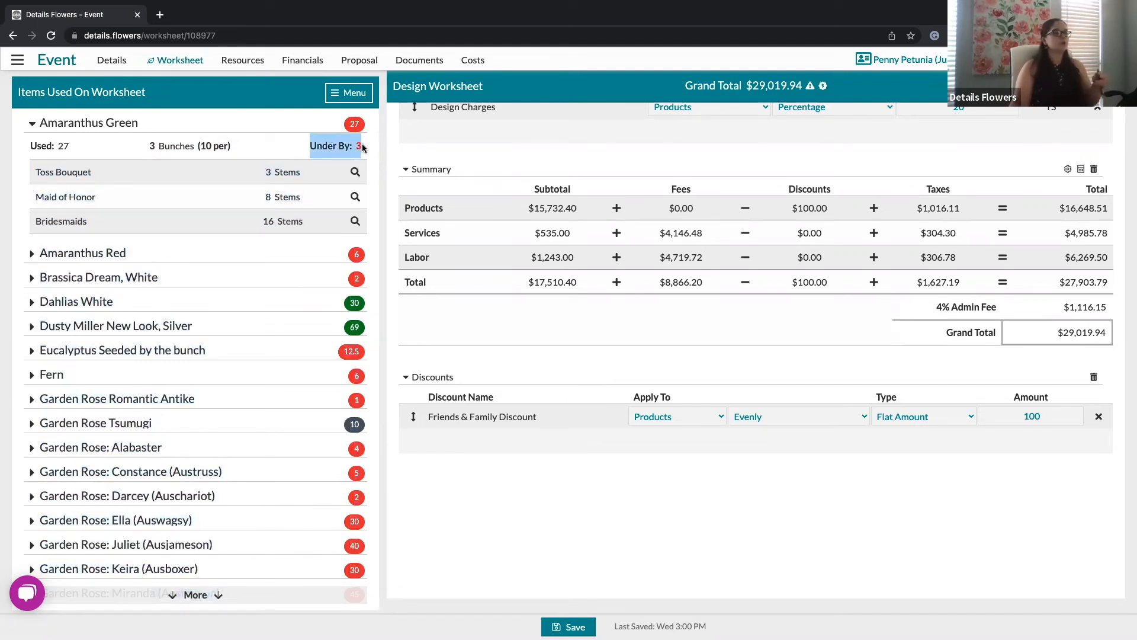
click(373, 147)
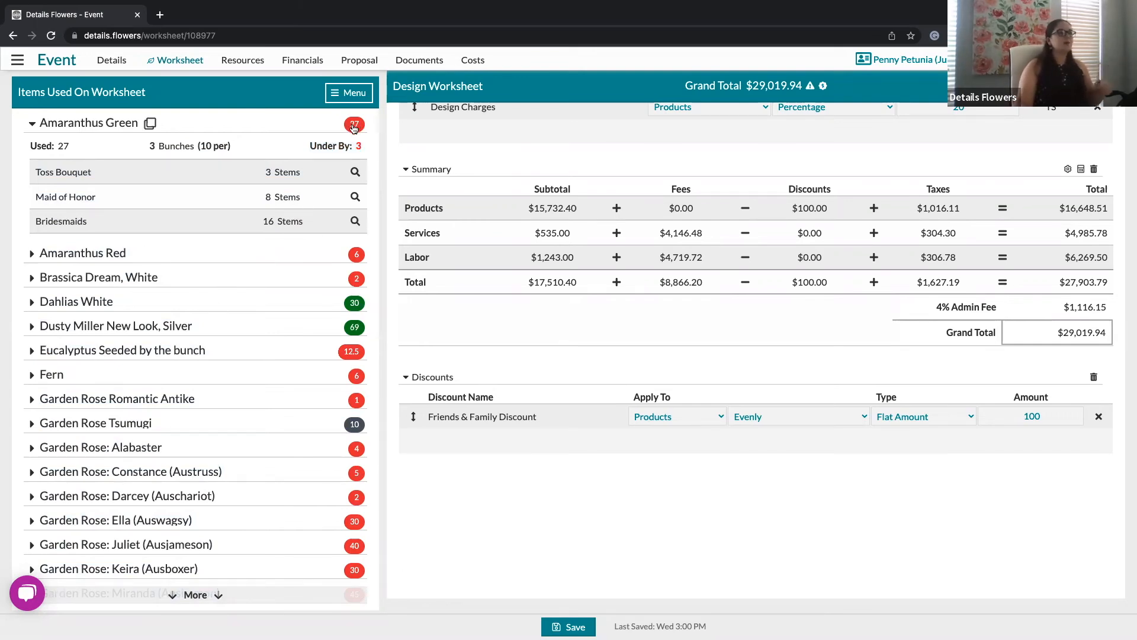
Step: Examine the stem usage of Dahlias White and Garden Rose Tsumugi in the used items list
click(351, 306)
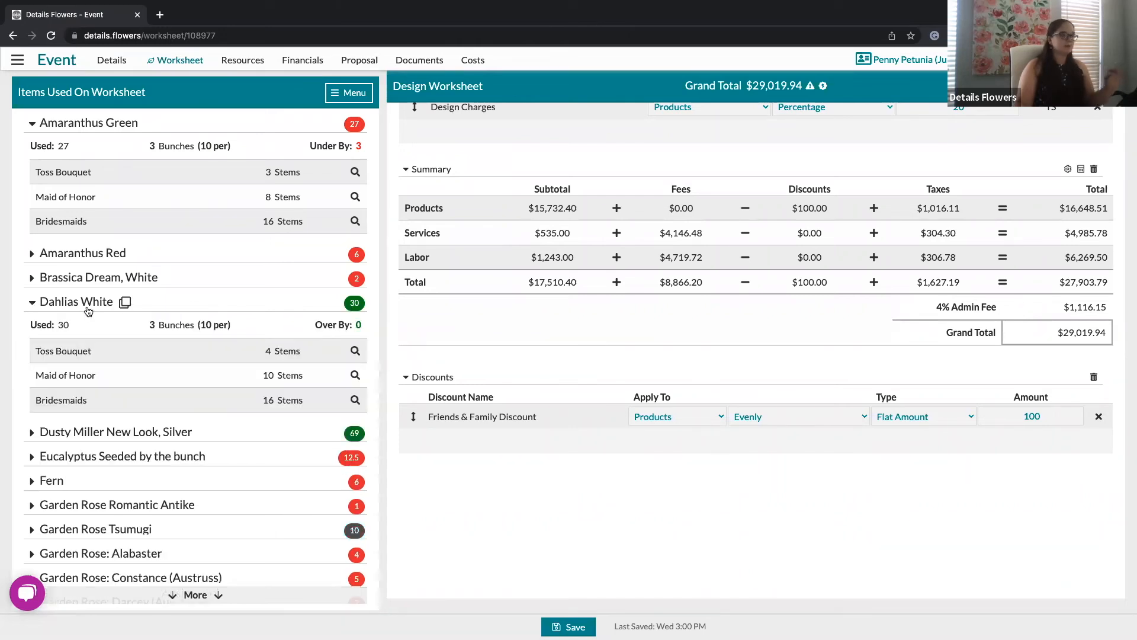
double_click(359, 325)
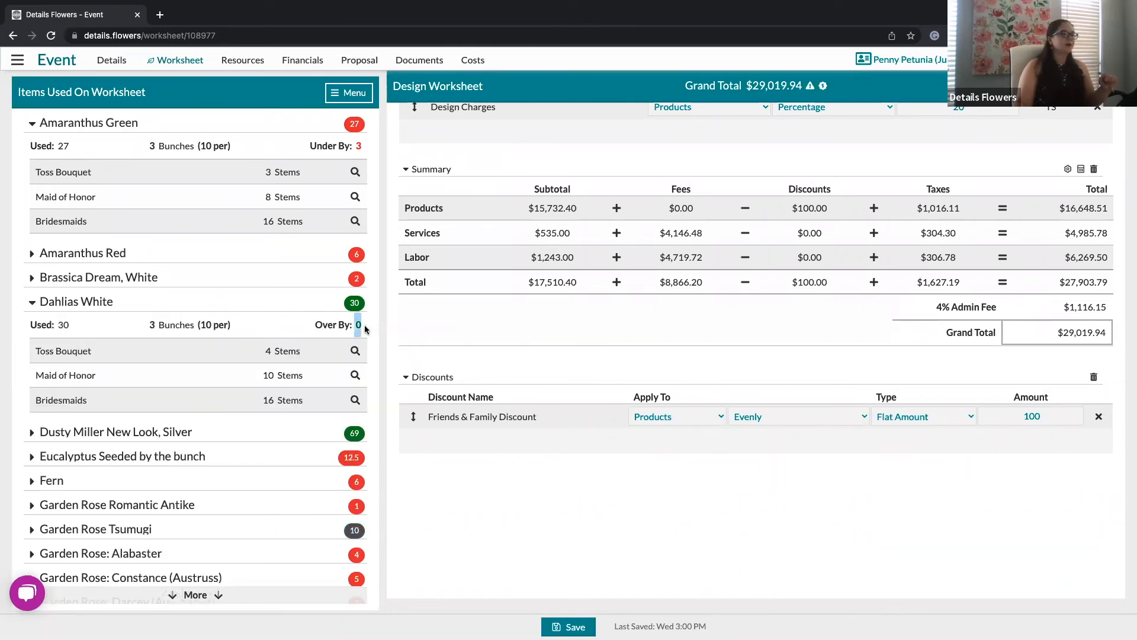
click(296, 330)
click(351, 302)
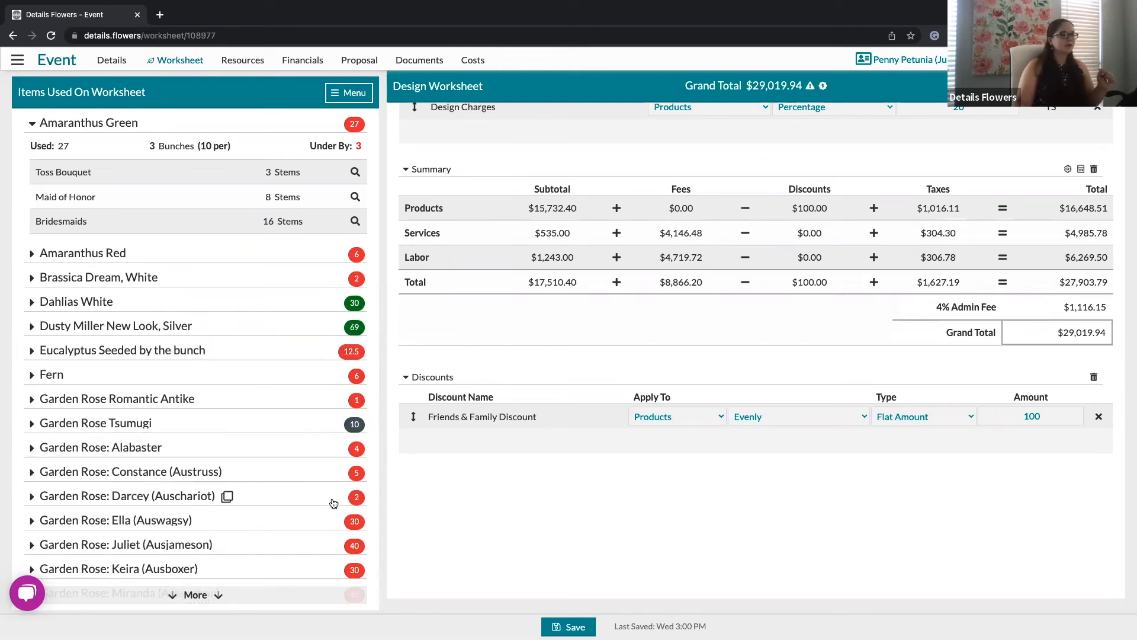
click(353, 425)
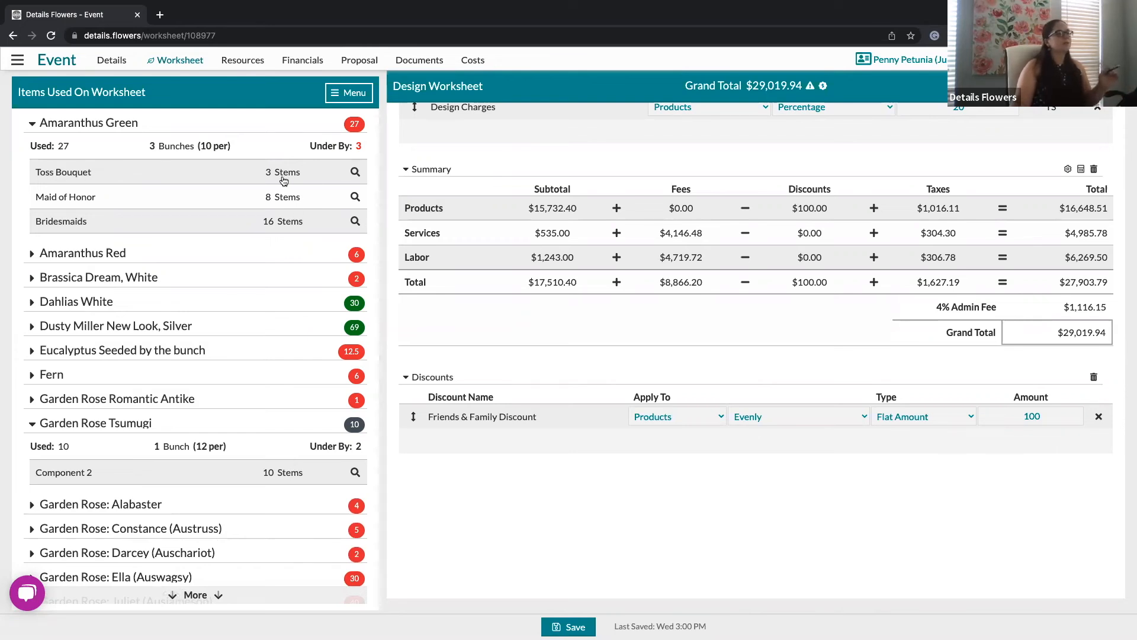
Step: Locate the Toss Bouquet that uses Amaranthus Green on the worksheet, and collapse the expanded used items
click(354, 173)
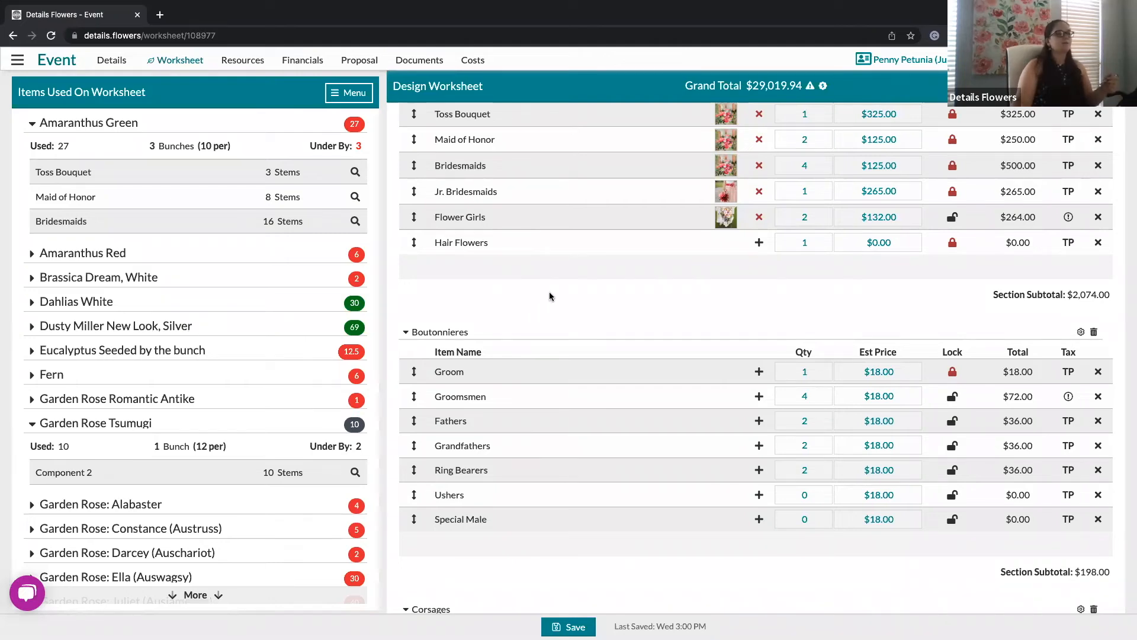
scroll(549, 297, down, 8)
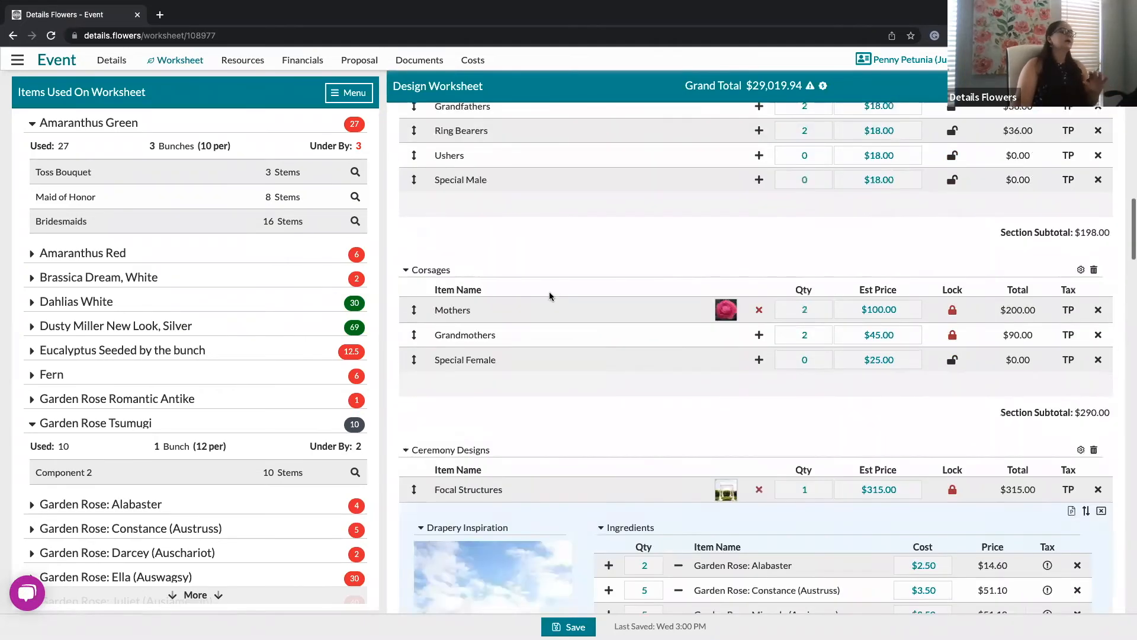
scroll(550, 297, up, 3)
scroll(550, 297, up, 7)
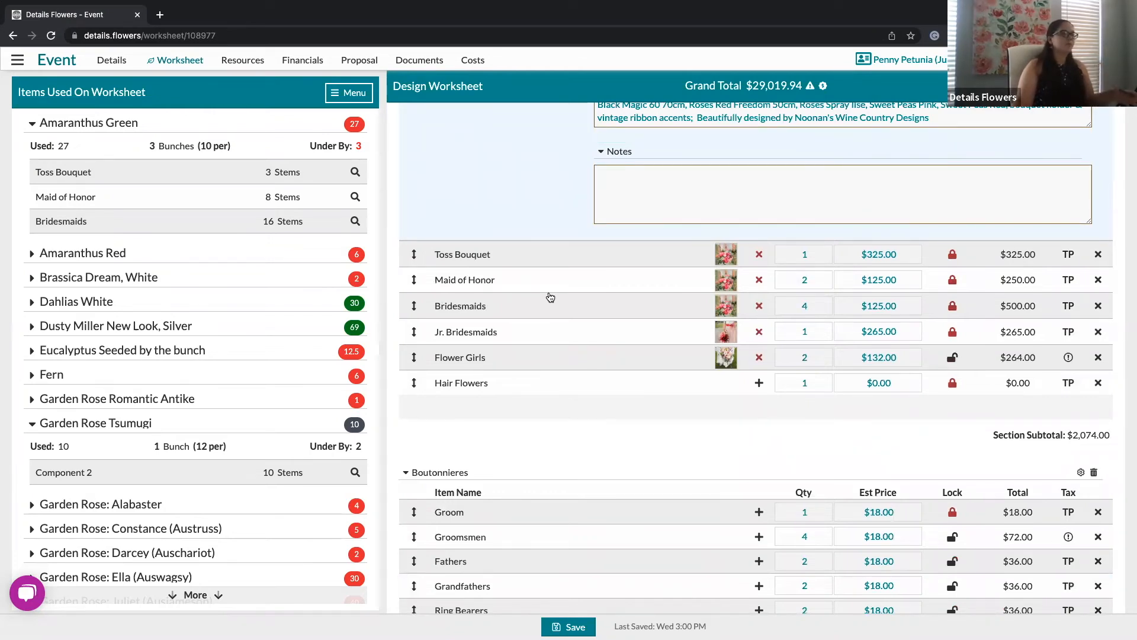
click(355, 425)
click(353, 125)
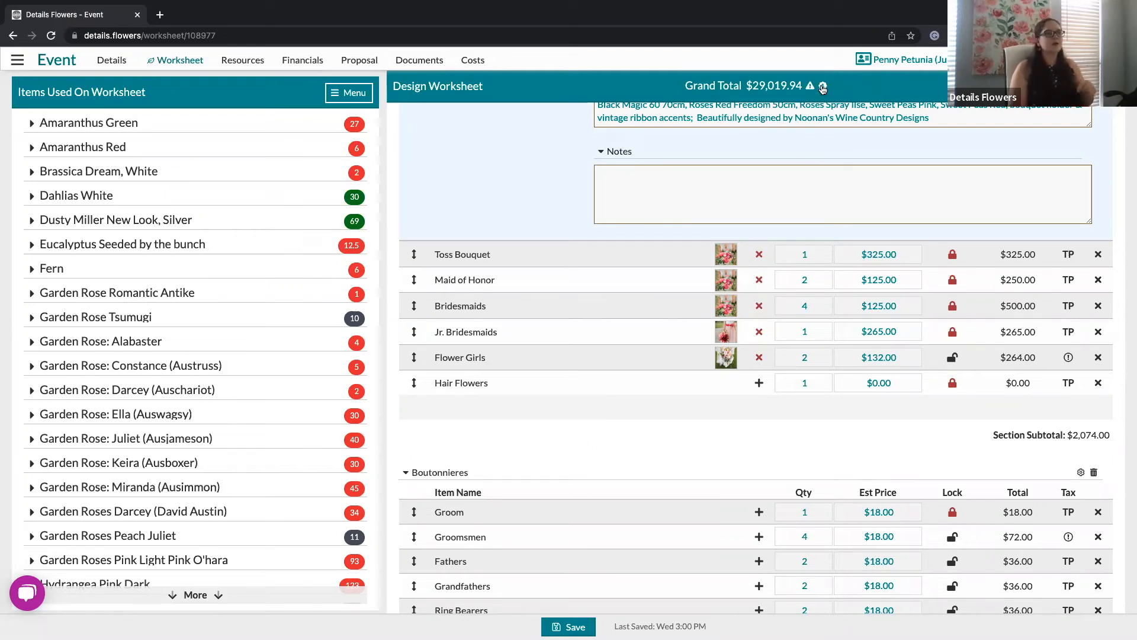
Step: Review the worksheet's changed item costs and close the list without updating any item
mouse_move(823, 88)
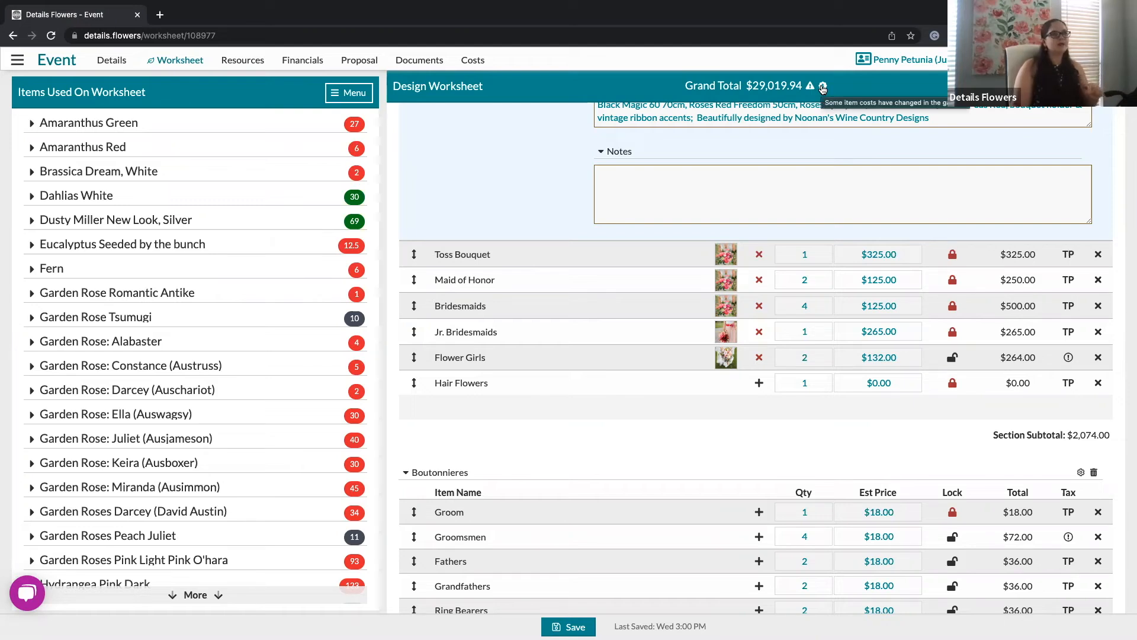
click(823, 86)
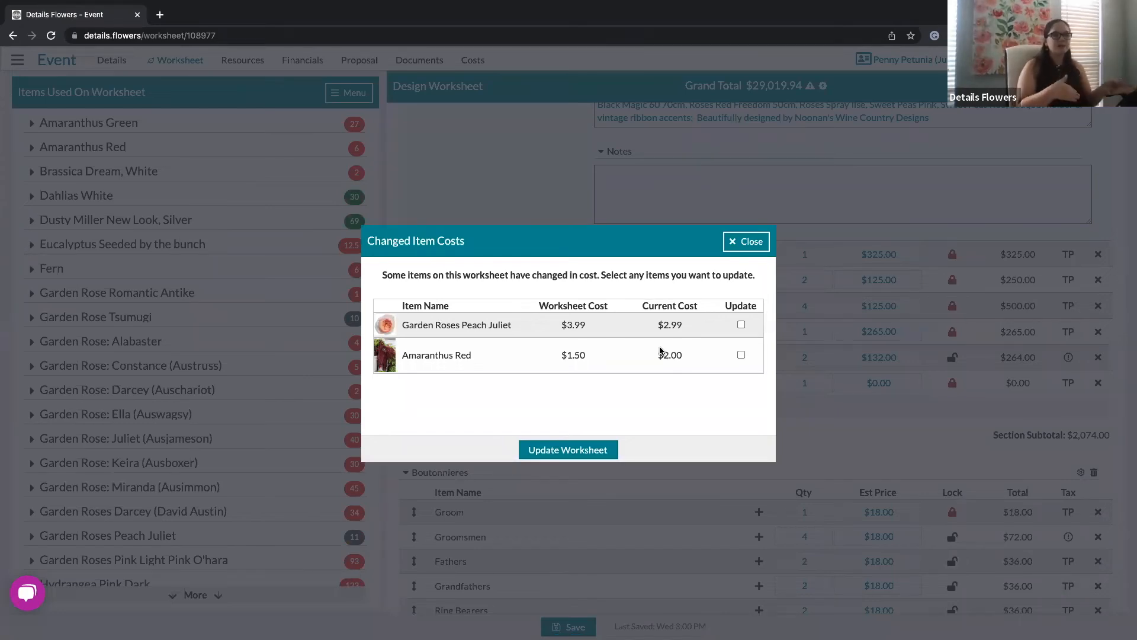
mouse_move(621, 41)
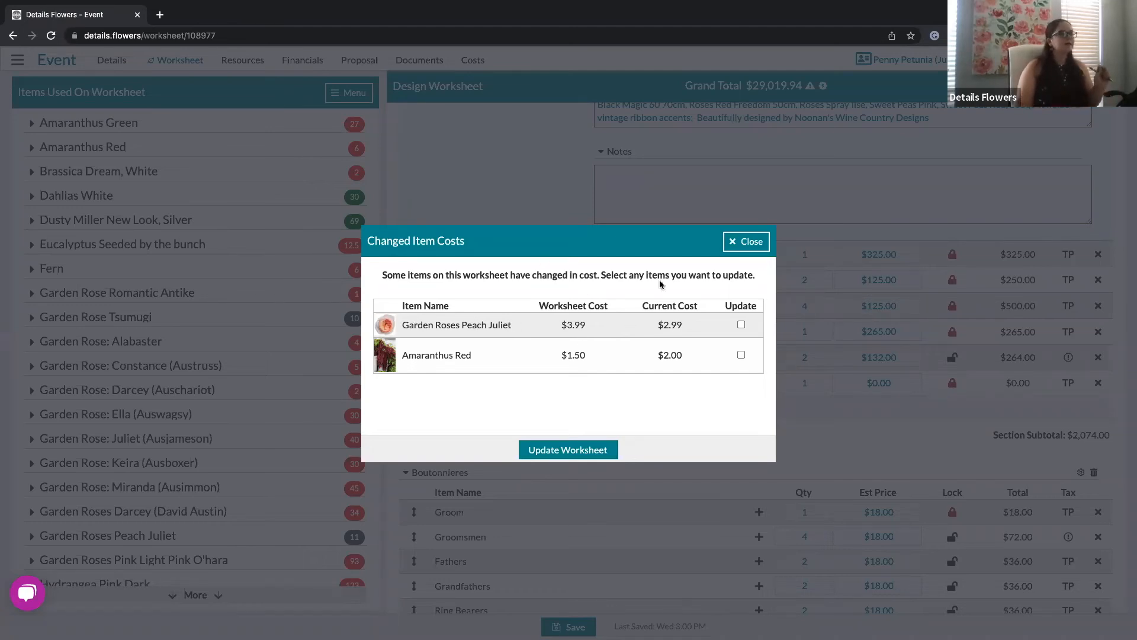
click(736, 242)
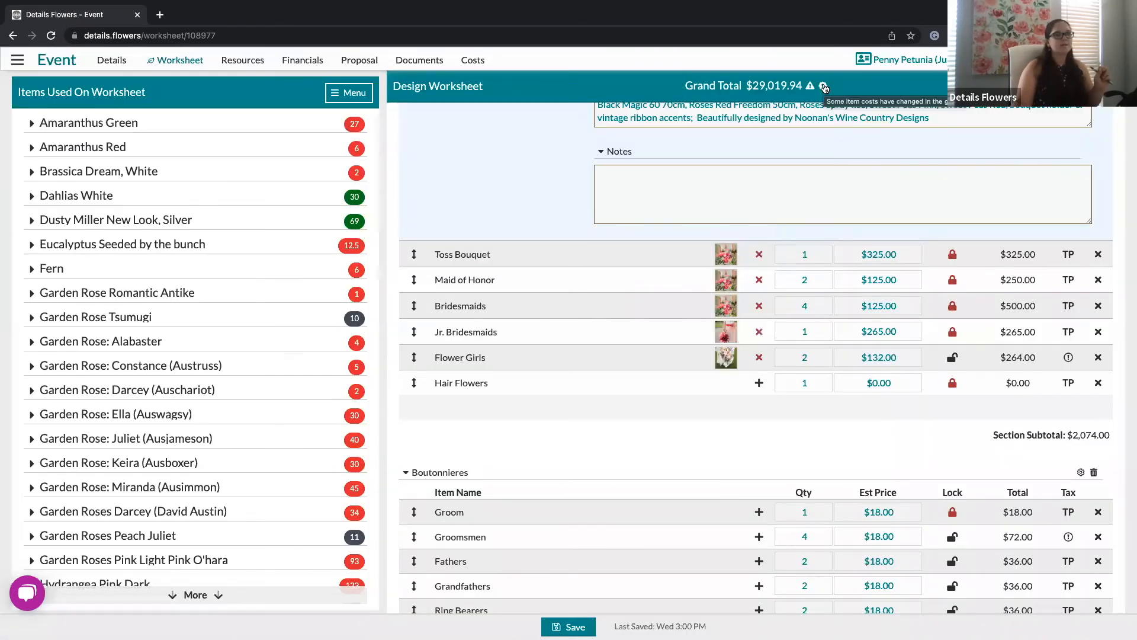
Step: Compare the changed item costs and update the worksheet to the current costs of Garden Roses Peach Juliet and Amaranthus Red
click(824, 87)
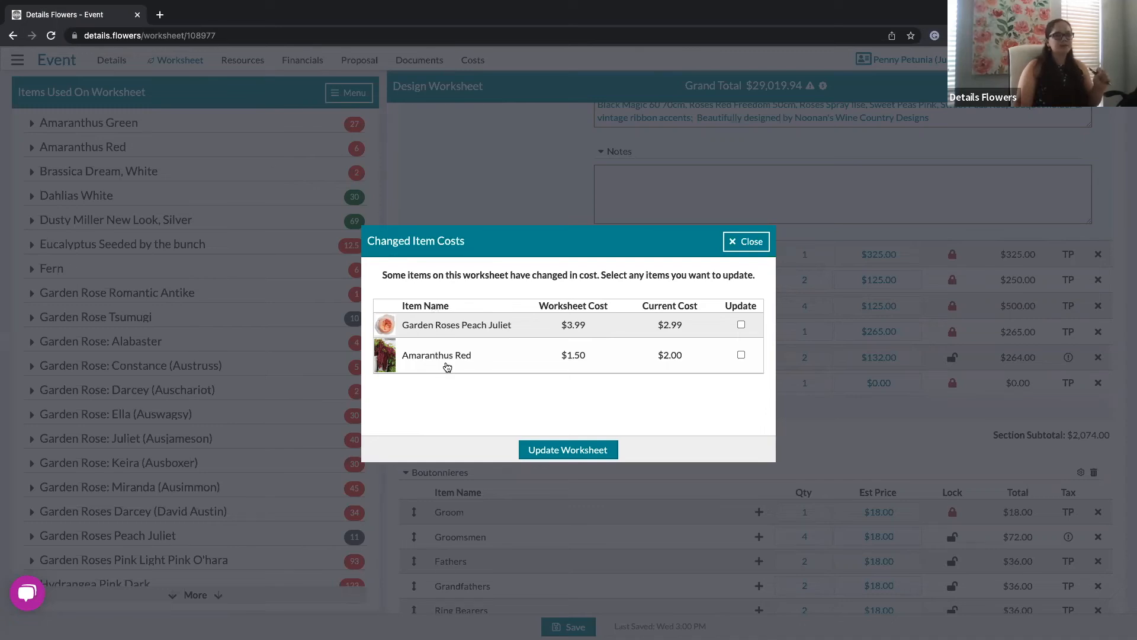
drag(562, 325, 591, 327)
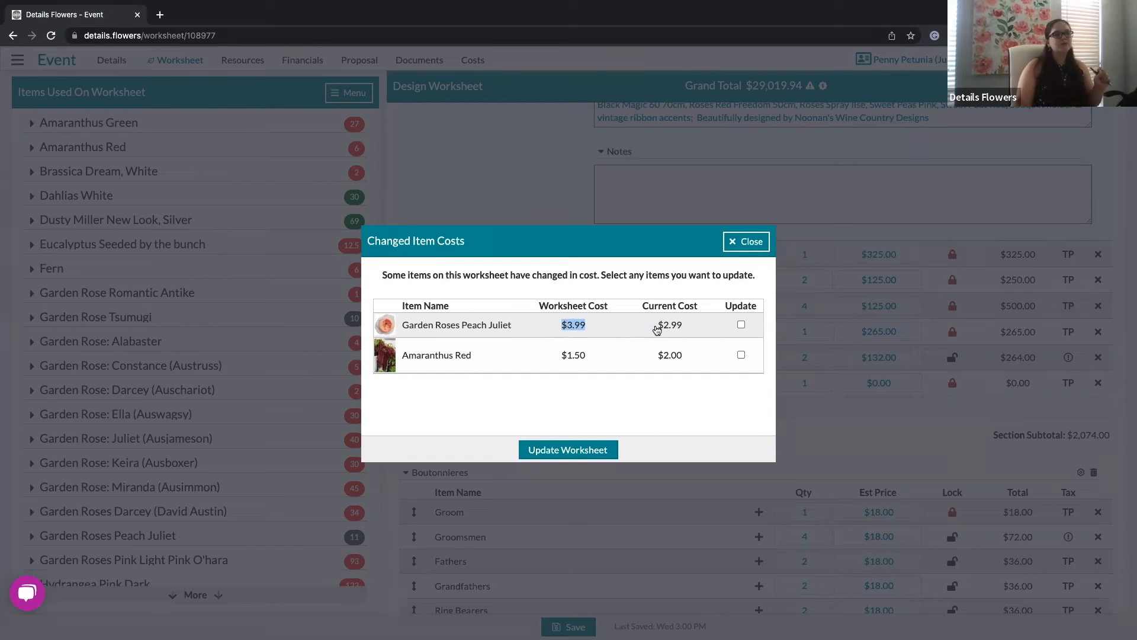
drag(657, 325, 692, 326)
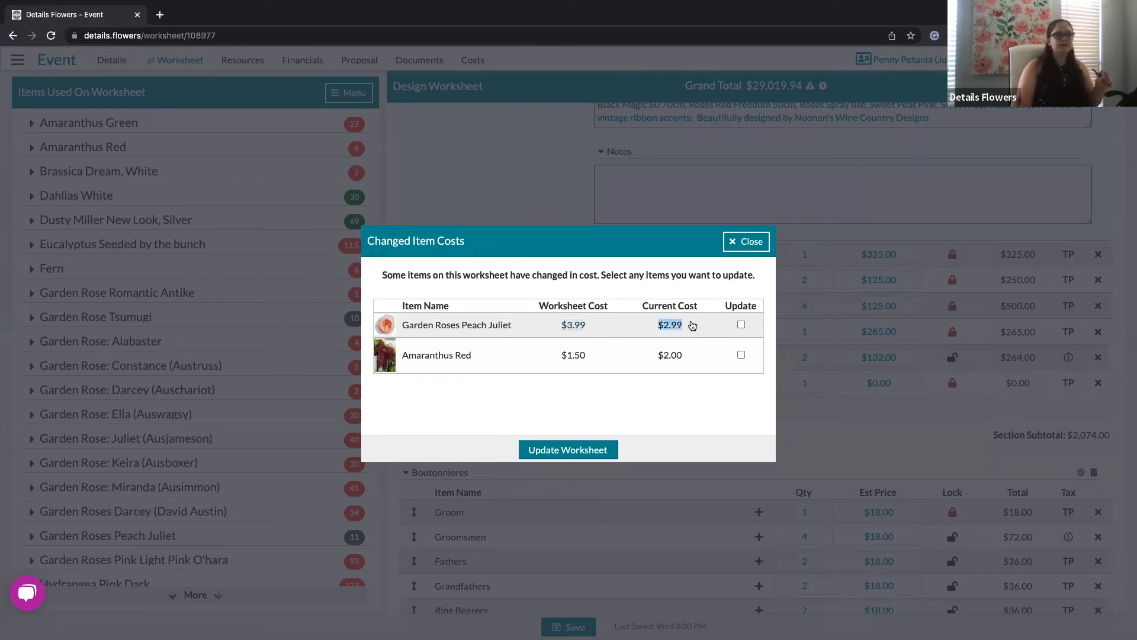
click(698, 293)
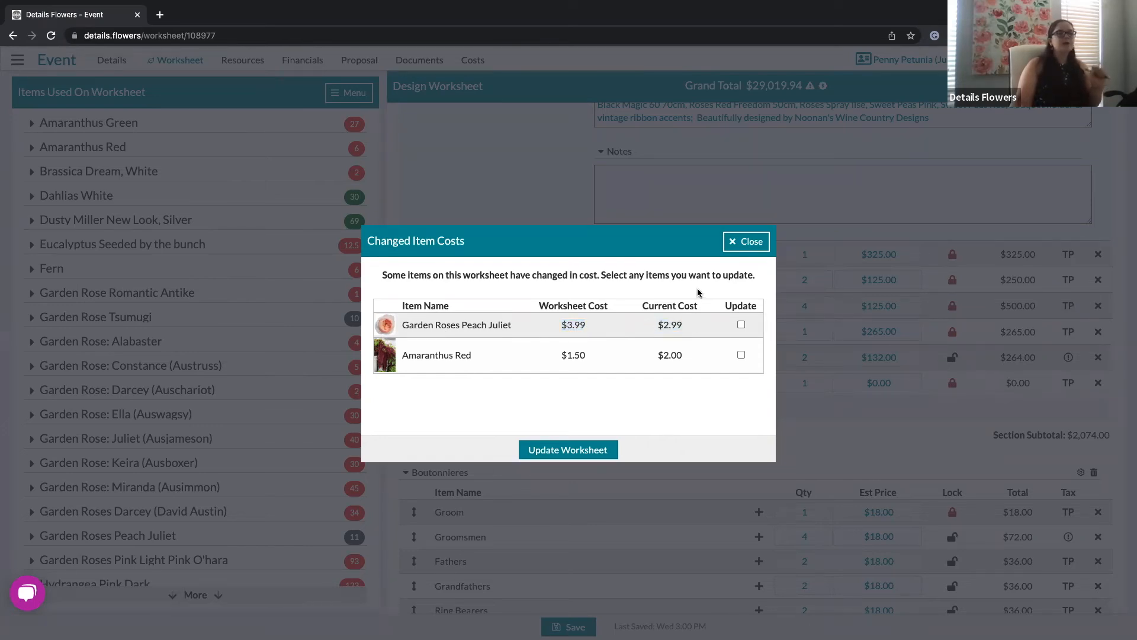
click(740, 325)
click(741, 354)
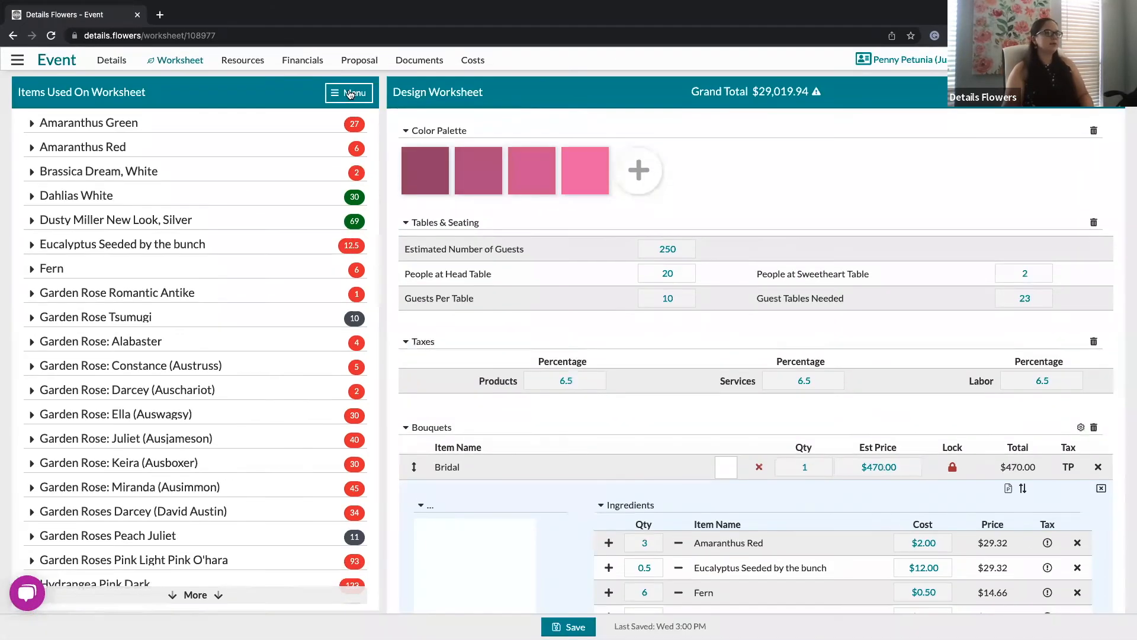
Step: Bring back the Design Board and open the event's payments, leaving the worksheet without saving
click(350, 93)
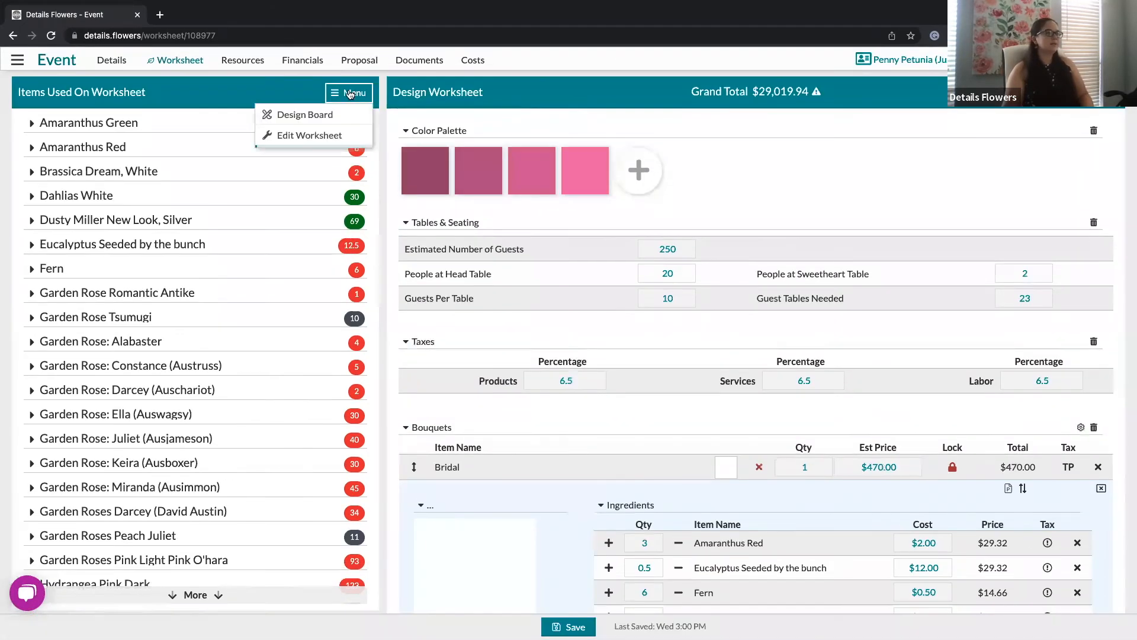
click(299, 115)
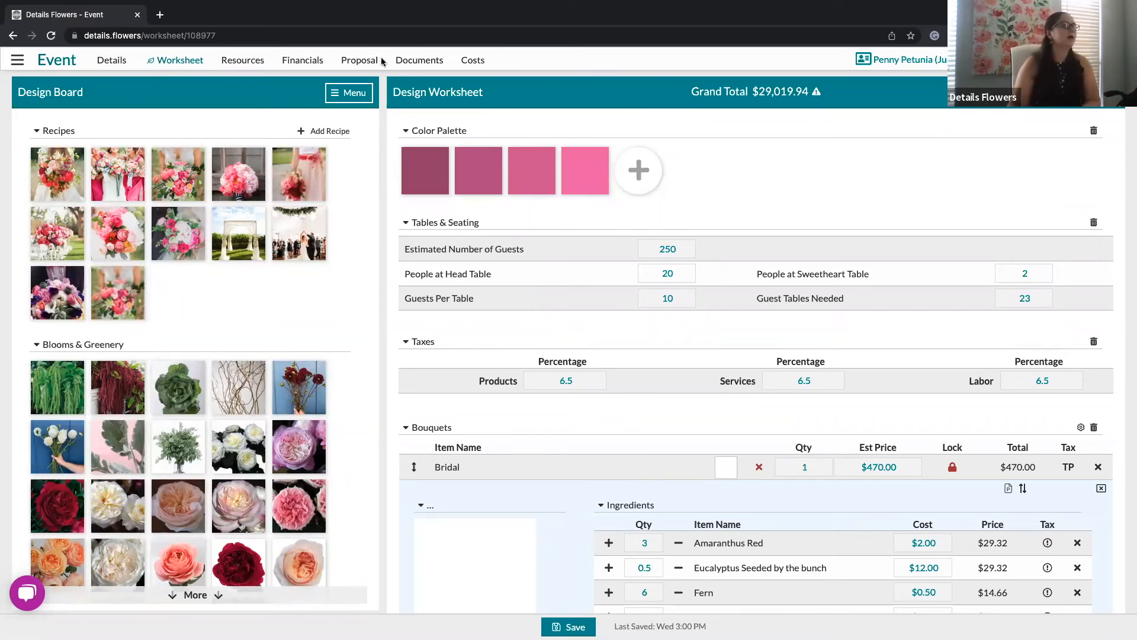
click(296, 62)
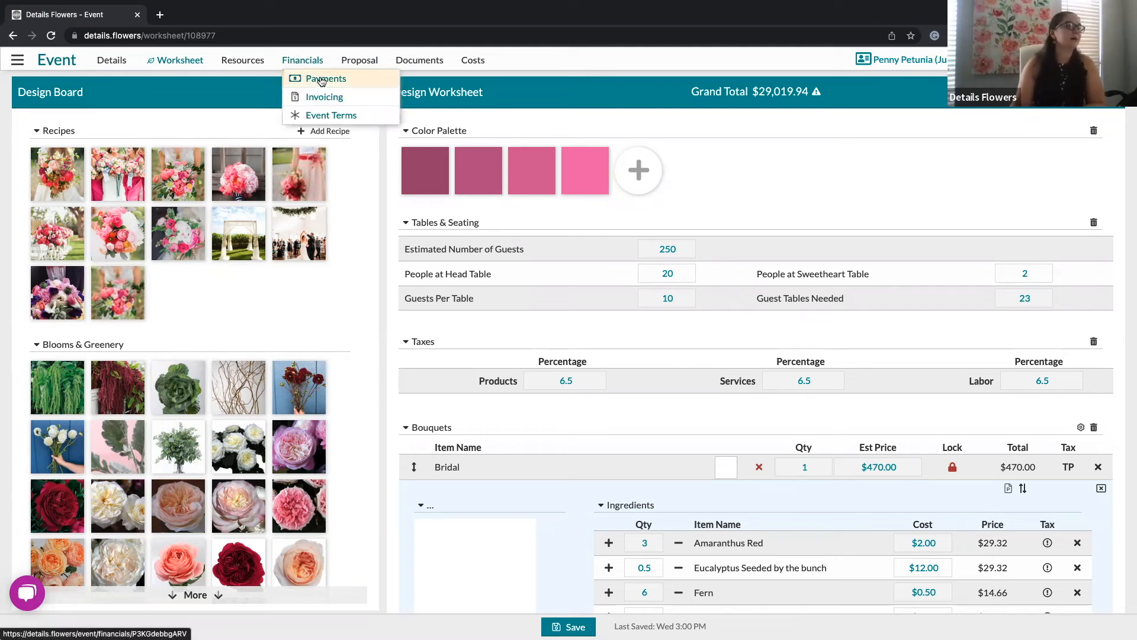
click(321, 80)
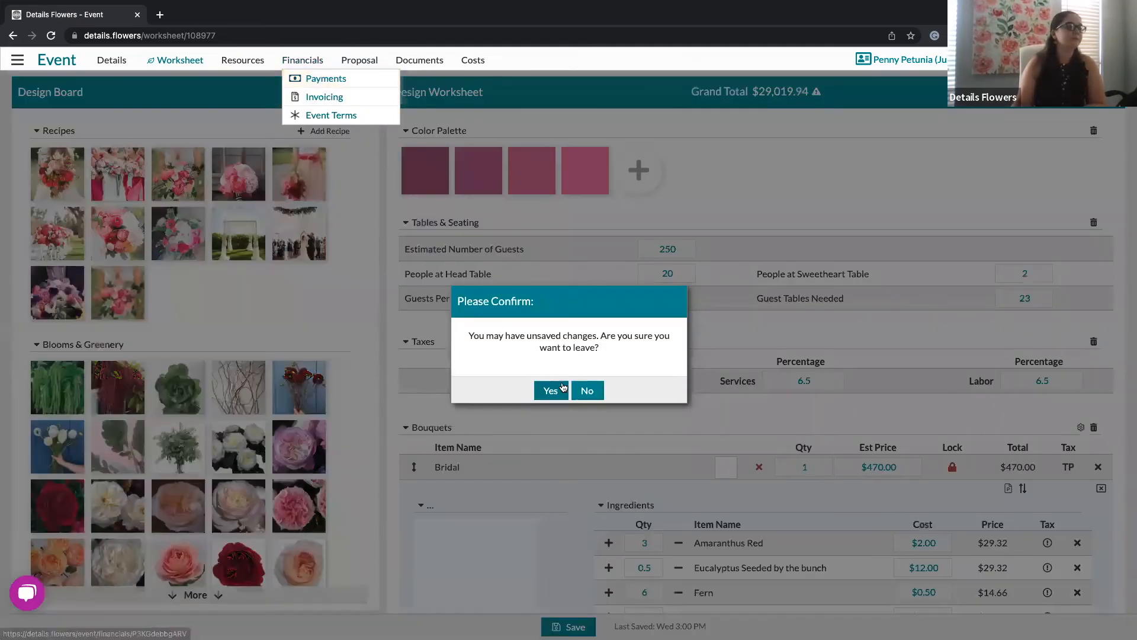
click(563, 388)
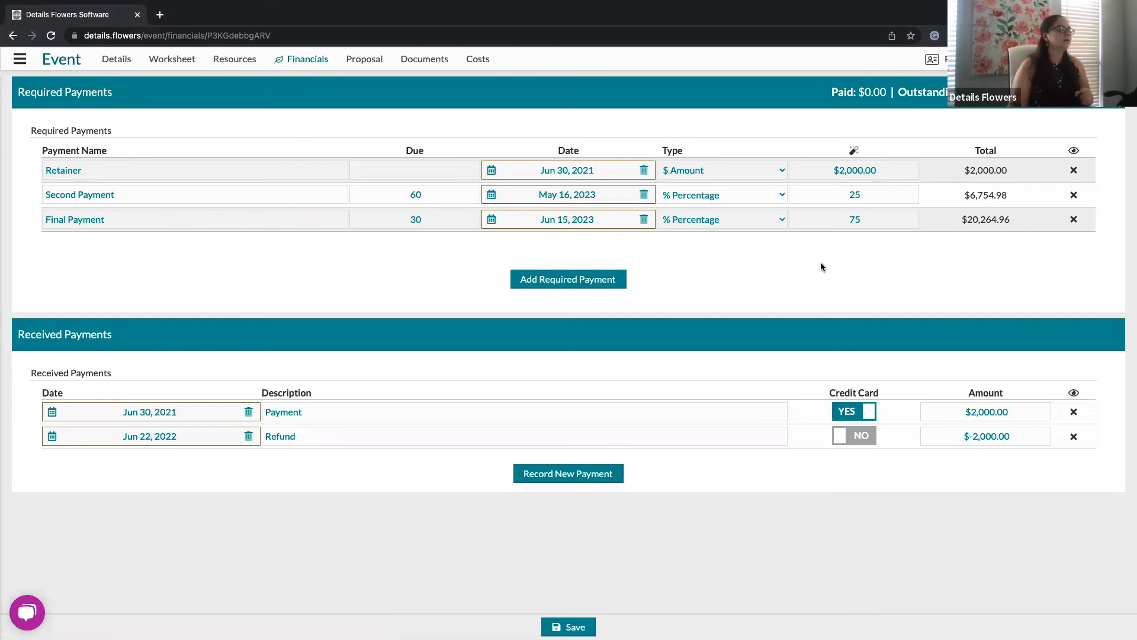
Step: Check the calendar date of the received Payment and close it without changing the date
click(152, 412)
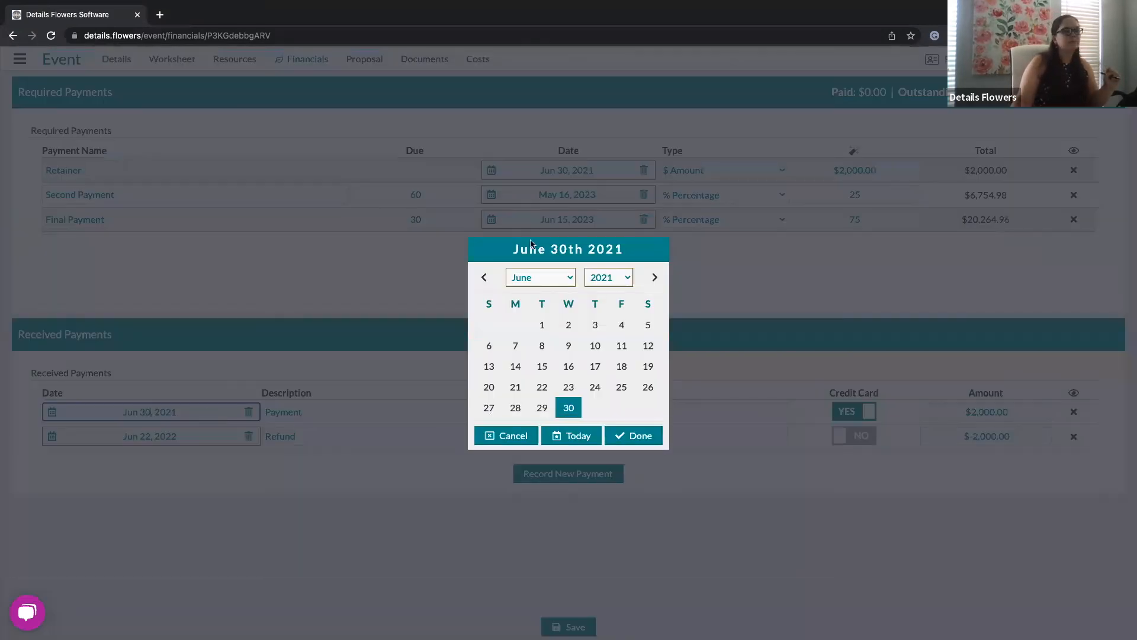
click(796, 271)
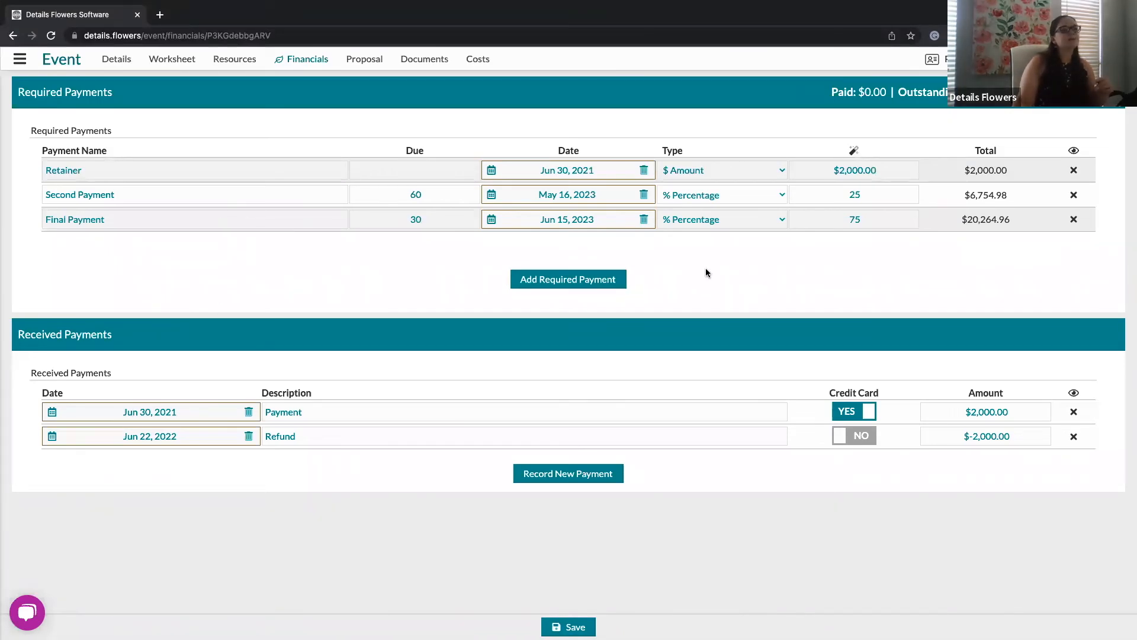
Step: Make all required payments percentages, and convert them all back to dollar amounts
click(855, 153)
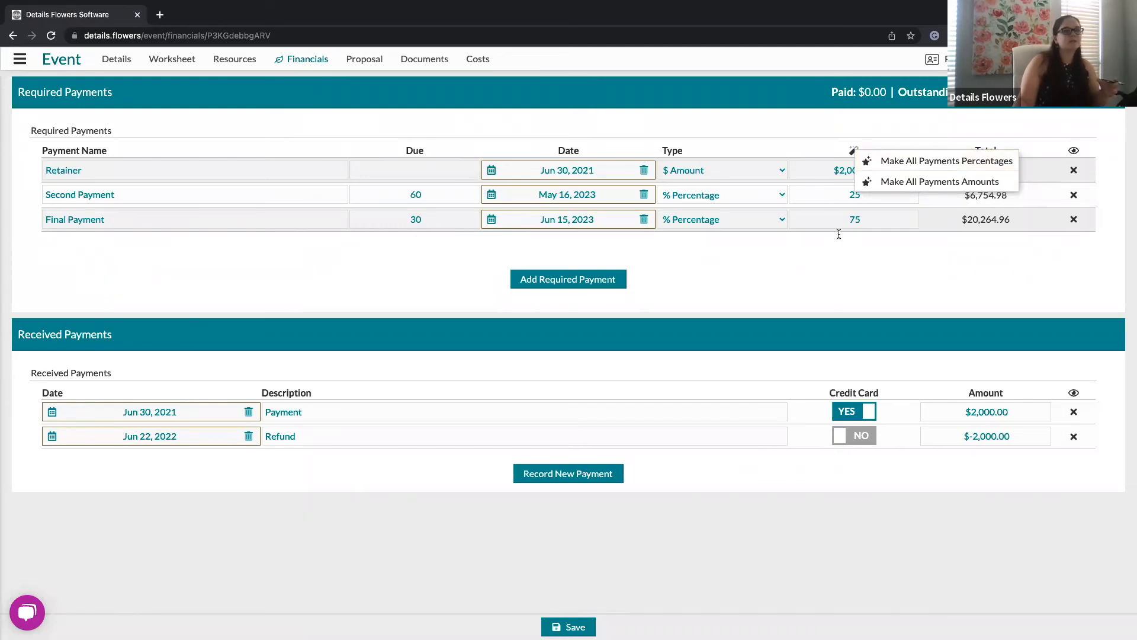
click(870, 160)
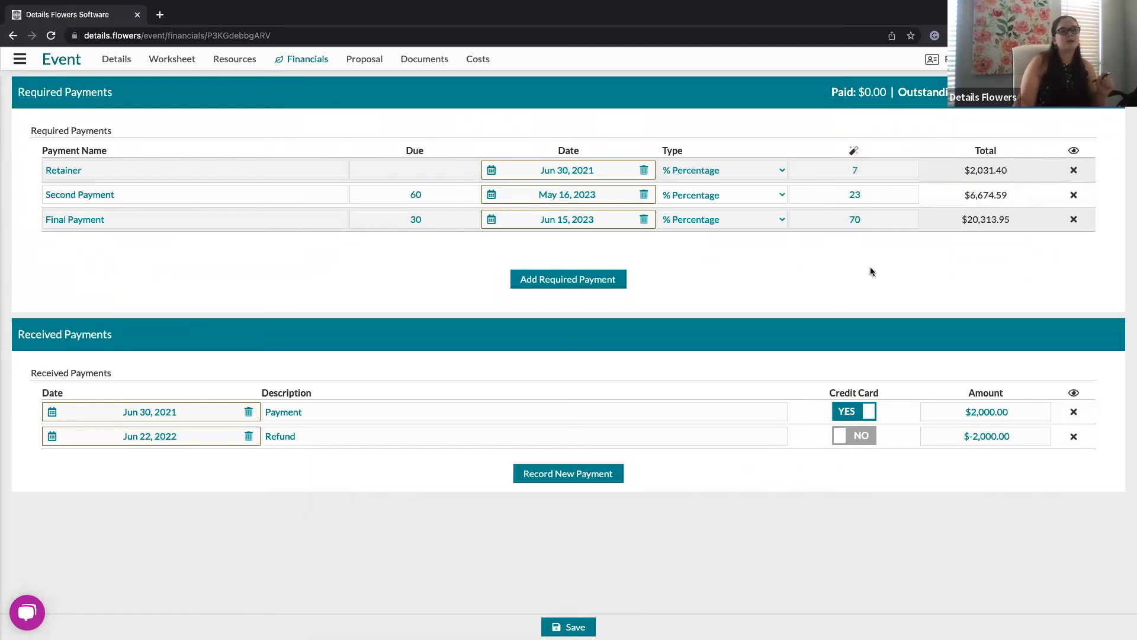
click(854, 150)
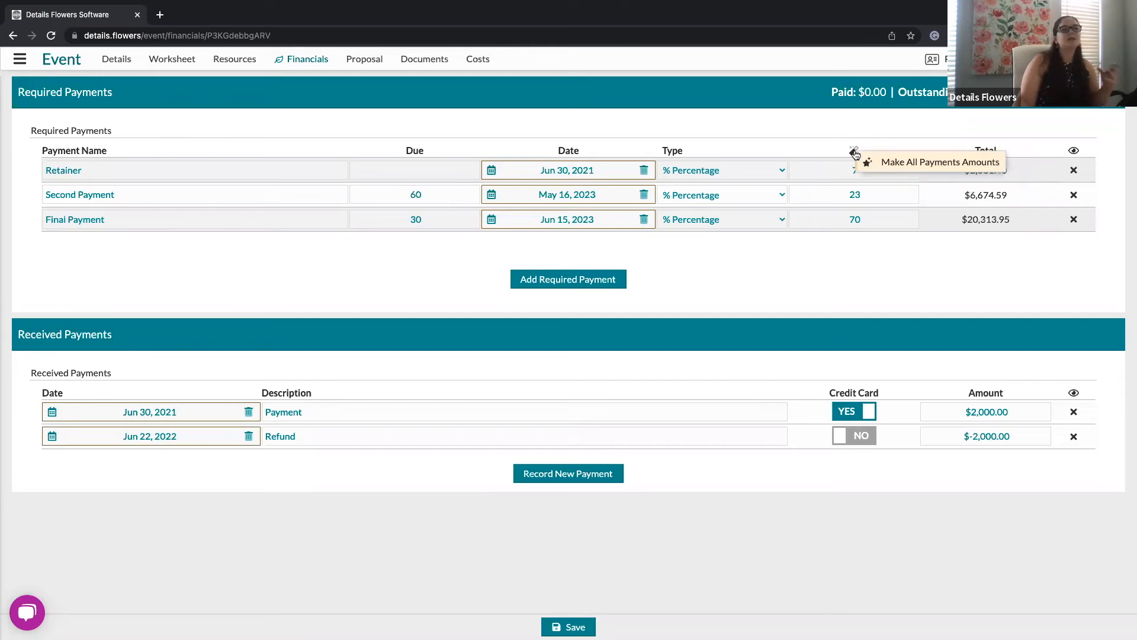
click(920, 162)
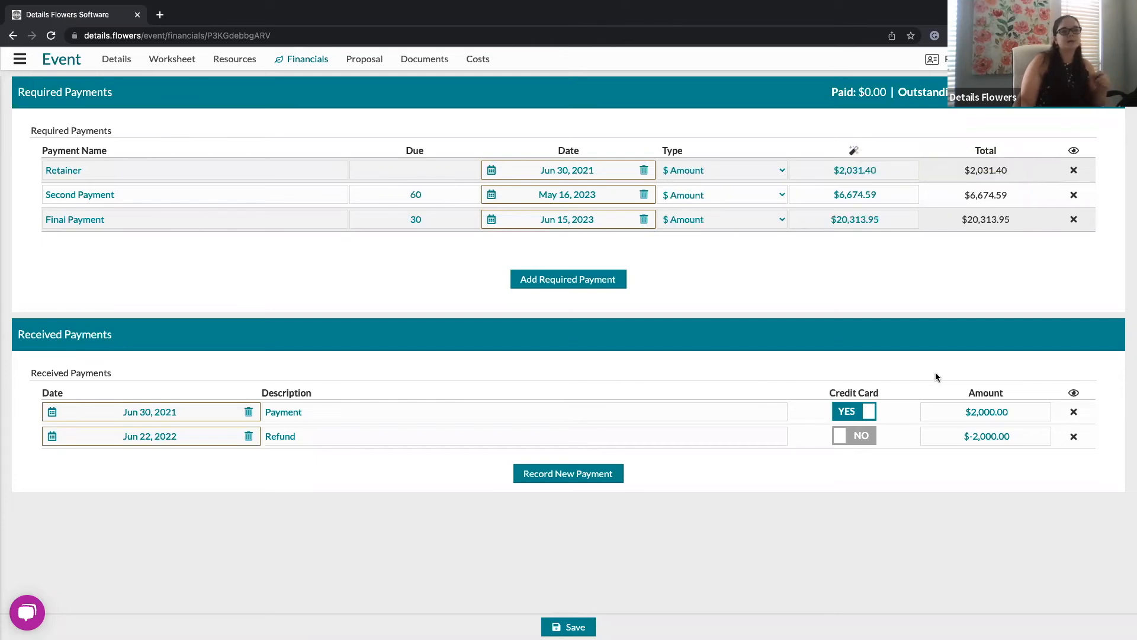
Step: Clear the Retainer's required amount and adjust all payments to equal the grand total
click(805, 170)
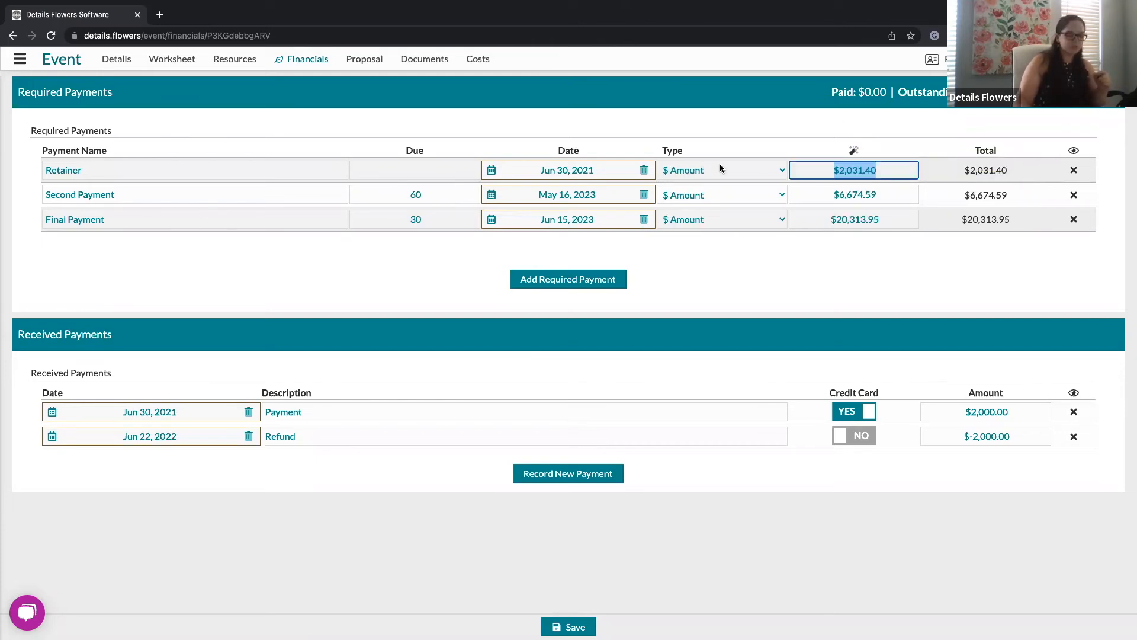
key(BackSpace)
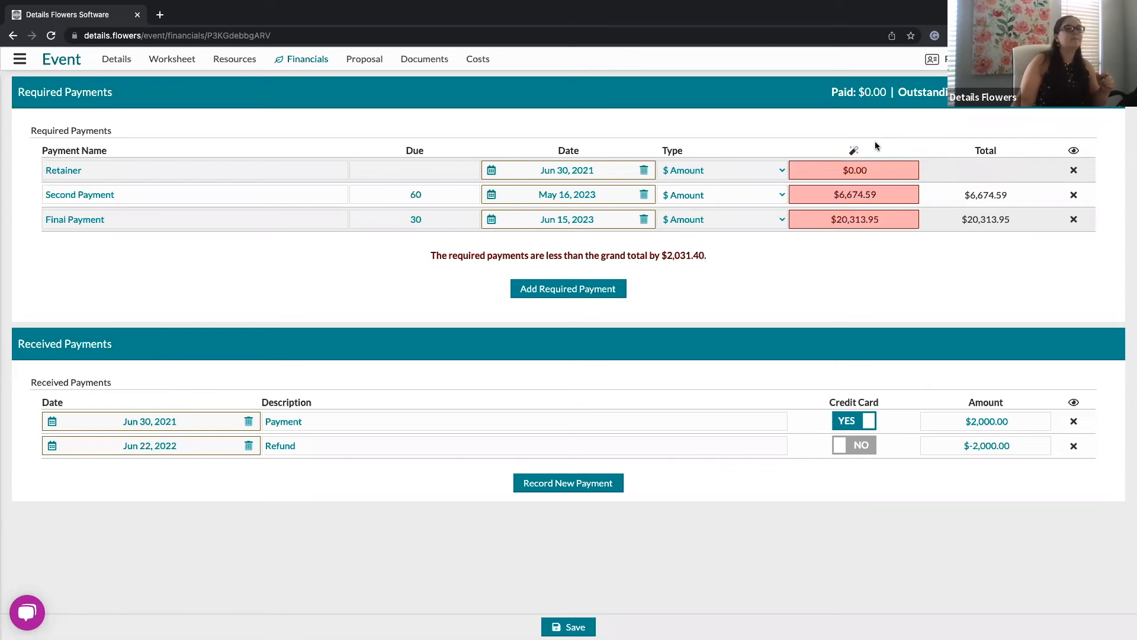
click(852, 151)
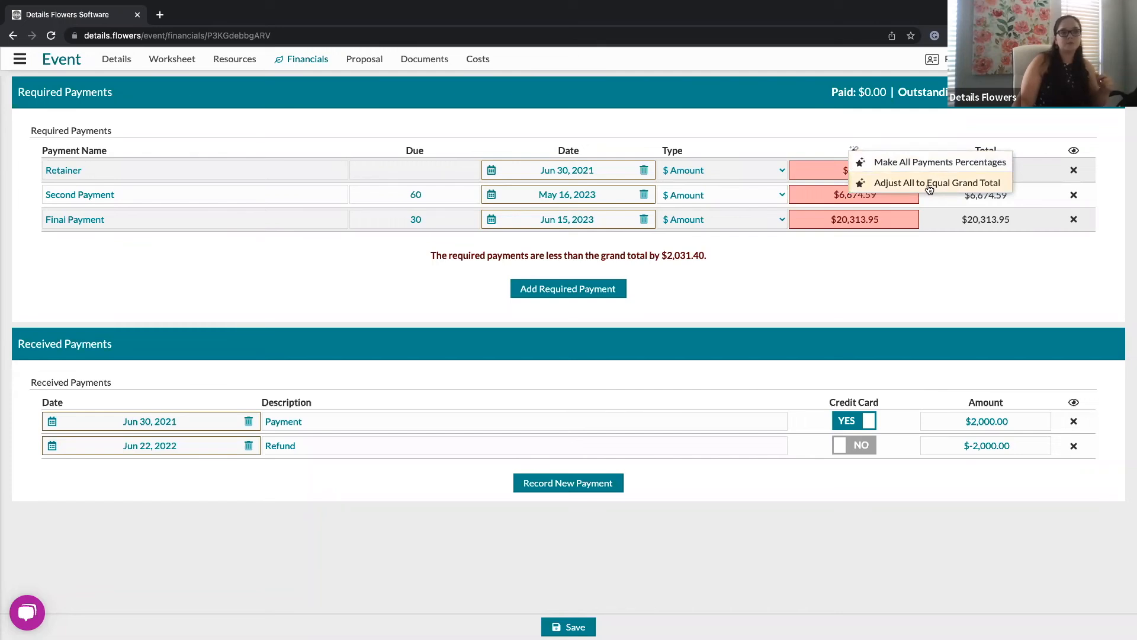
click(929, 189)
Step: Change the Retainer to a percentage payment of 75 and adjust the percentages to equal 100%
key(BackSpace)
click(763, 175)
click(728, 190)
click(868, 170)
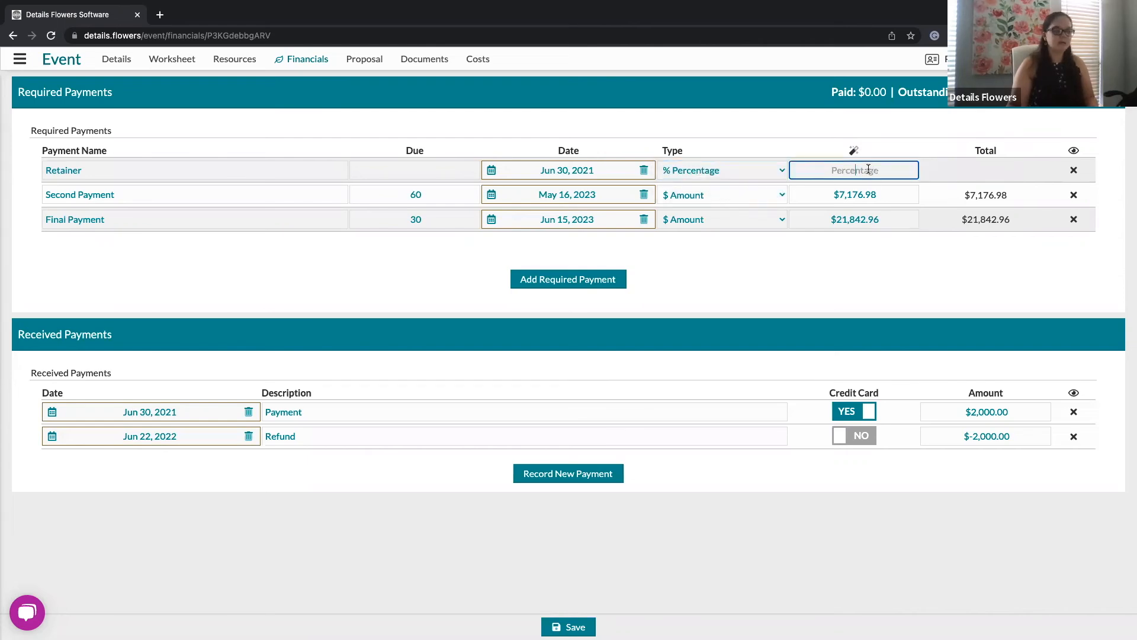
text(75)
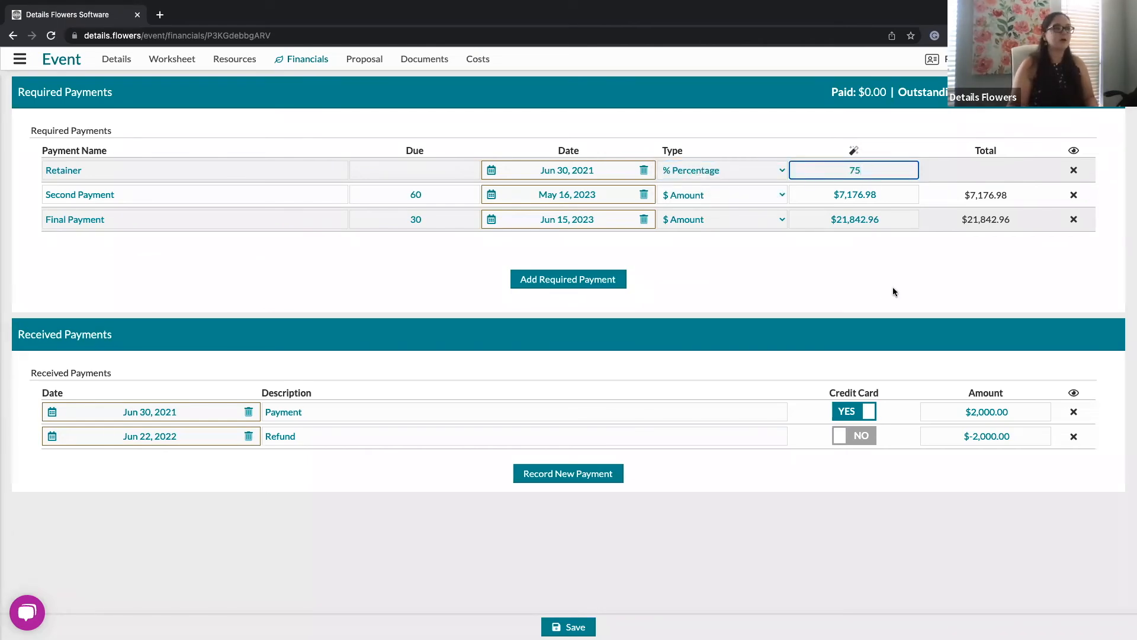
click(853, 150)
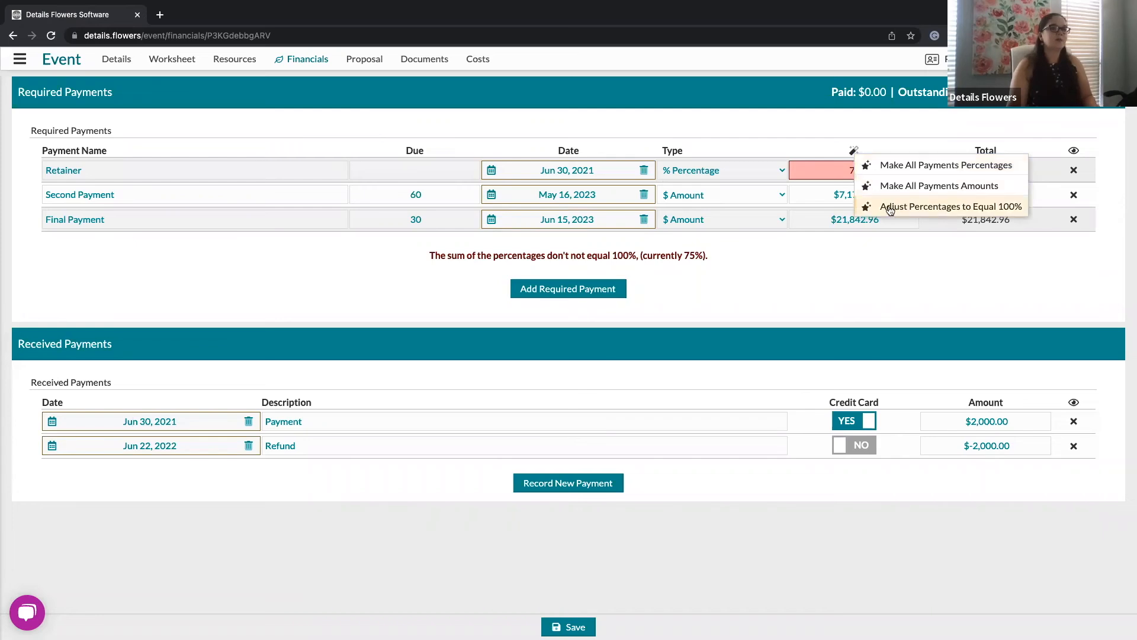
click(975, 207)
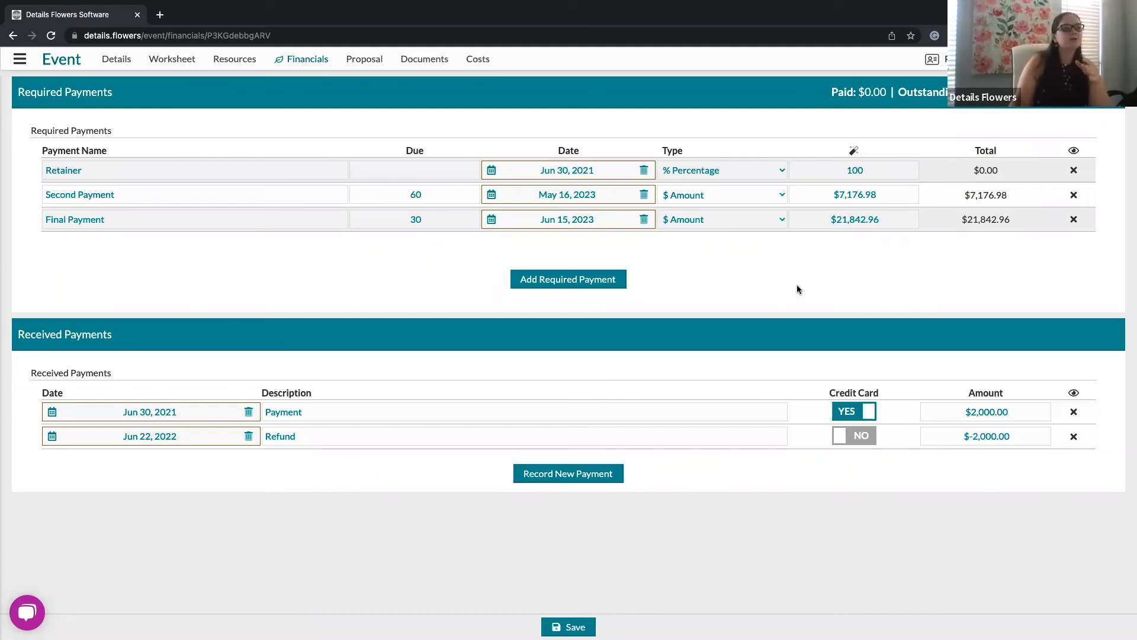
Step: Convert the Second Payment from an amount into a percentage, adjusting the other percentages
click(768, 197)
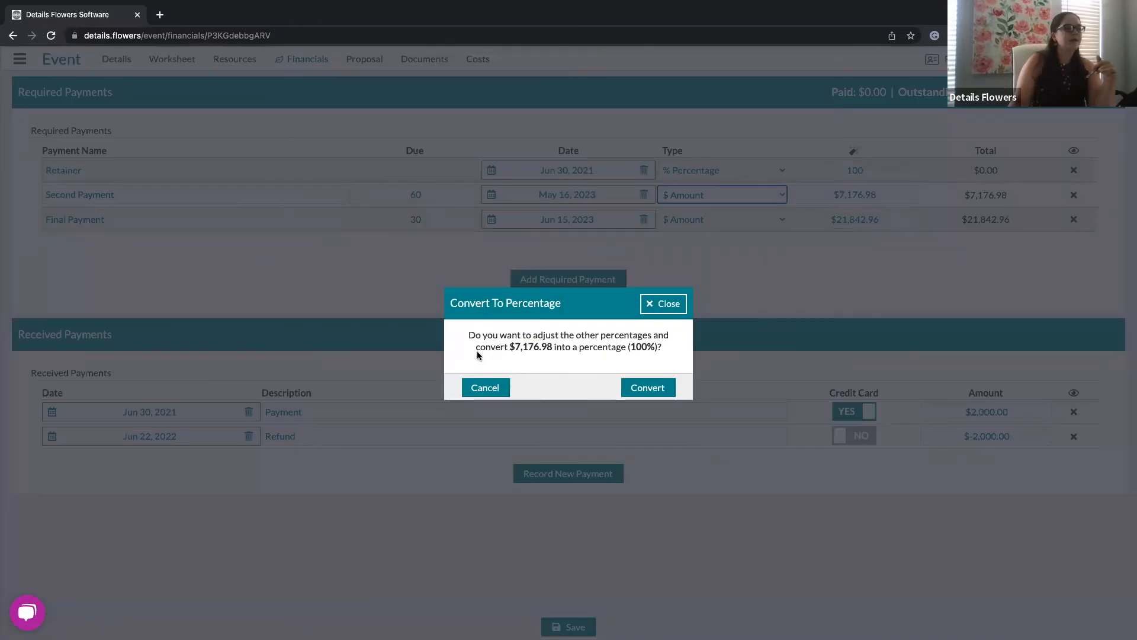
drag(462, 336, 674, 355)
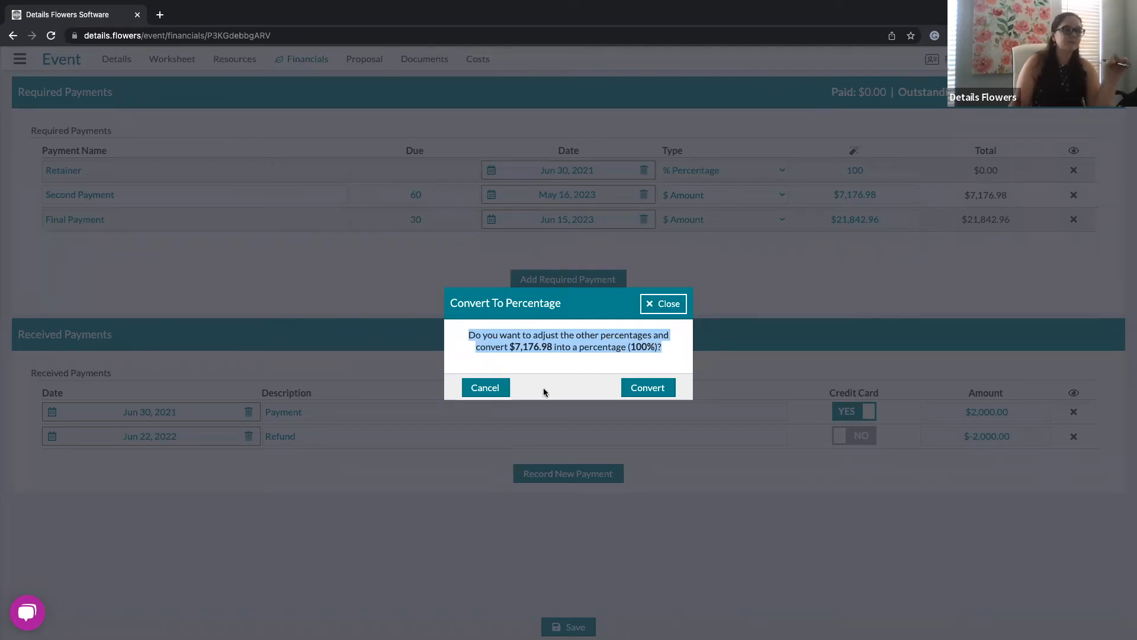
click(645, 387)
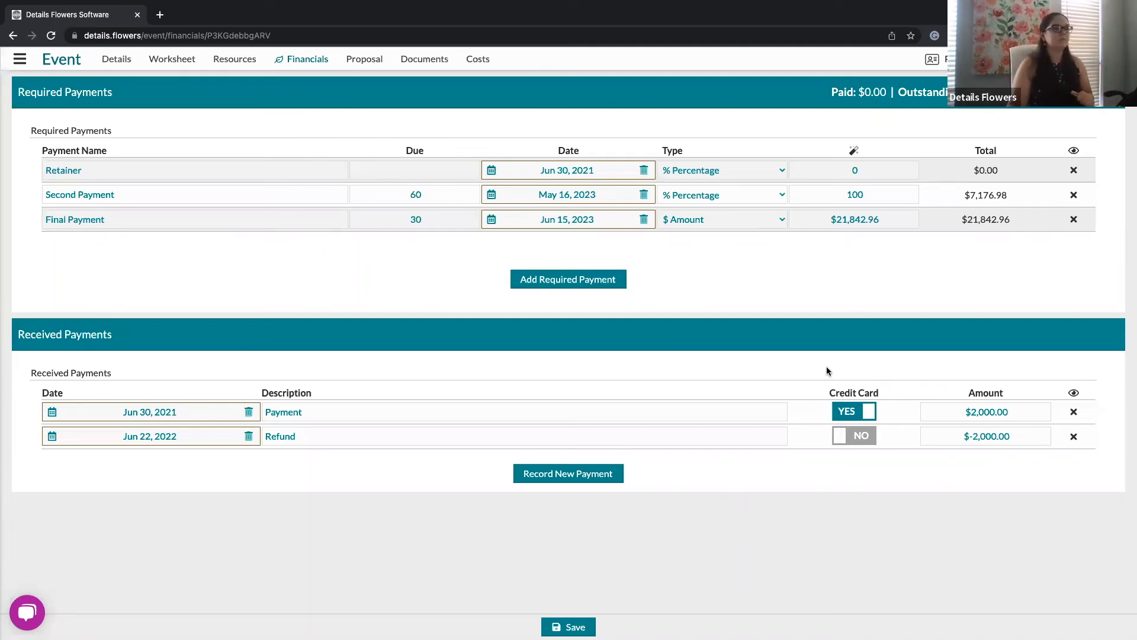
Step: Set the Retainer's due date with the expression now+14d
click(429, 172)
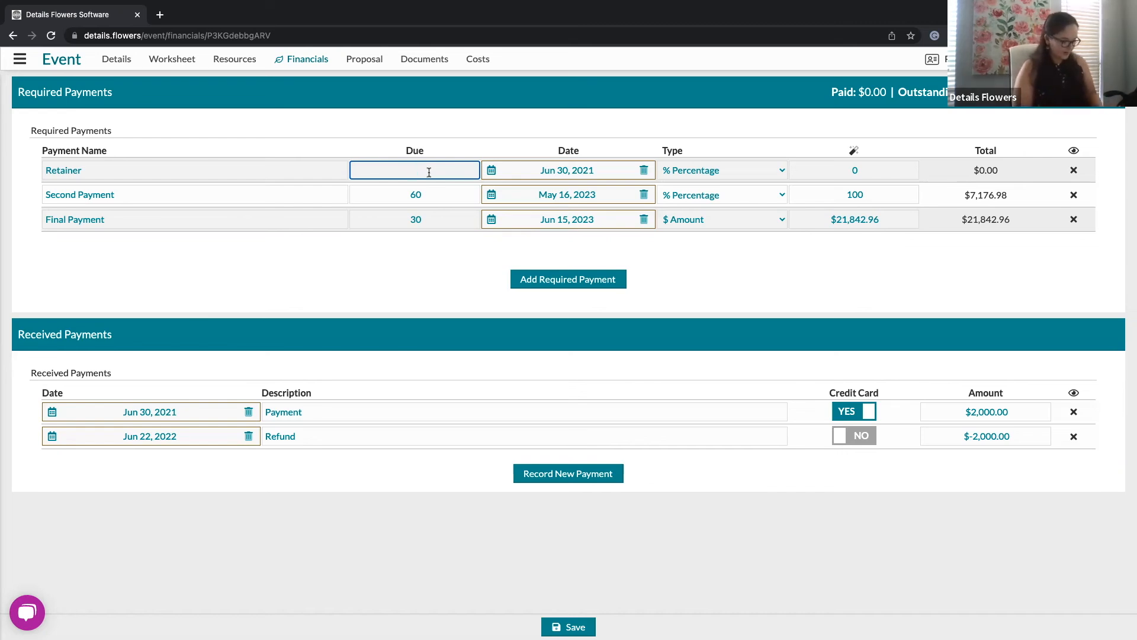
text(now)
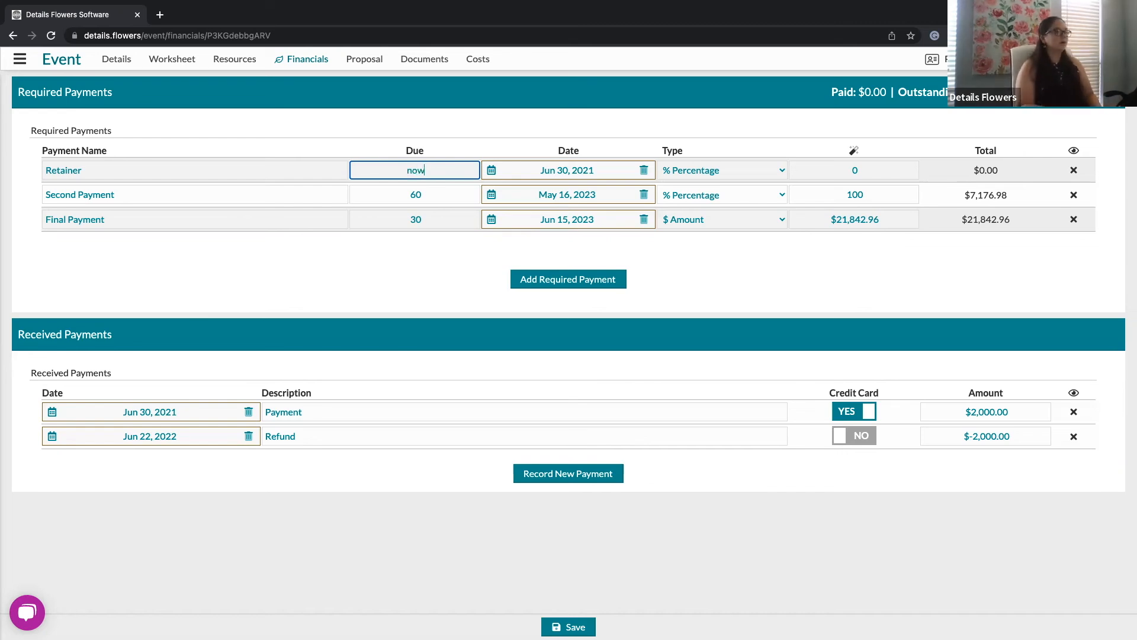
text(+14d)
key(Return)
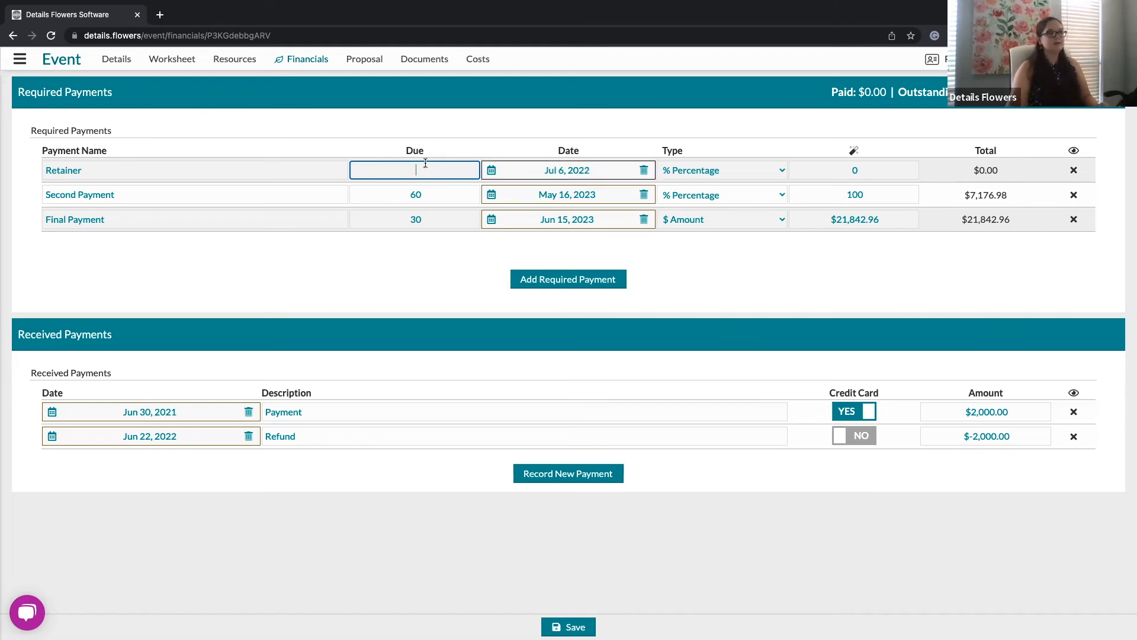
click(468, 131)
Step: Set the Retainer's due date to thirty weeks before the event with the expression event-30W
click(424, 167)
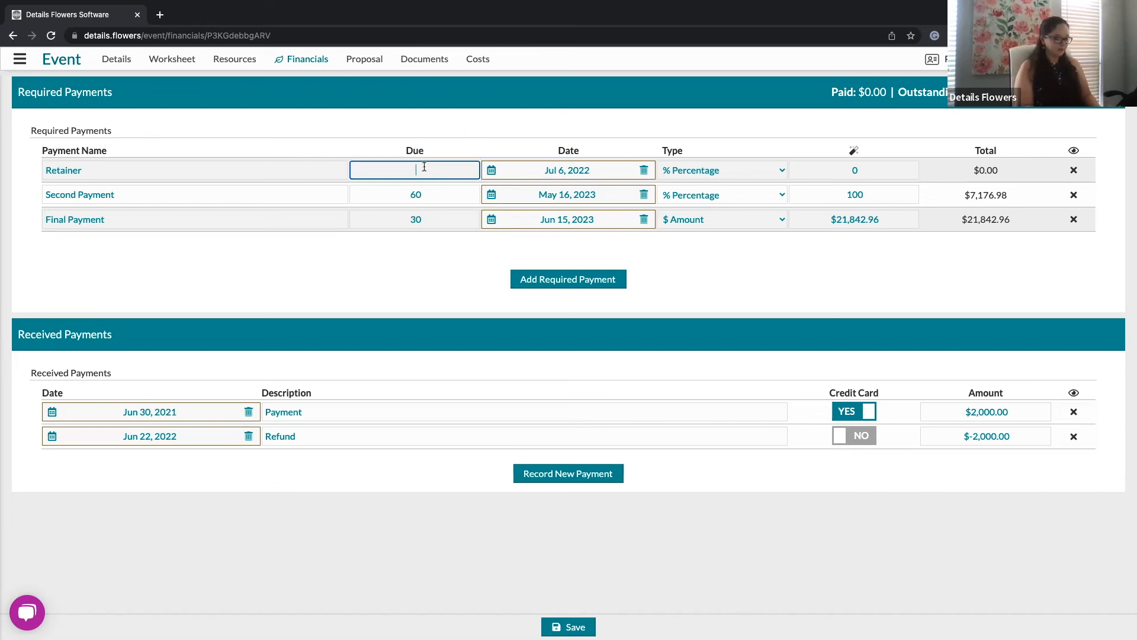
text(event-30W)
key(Return)
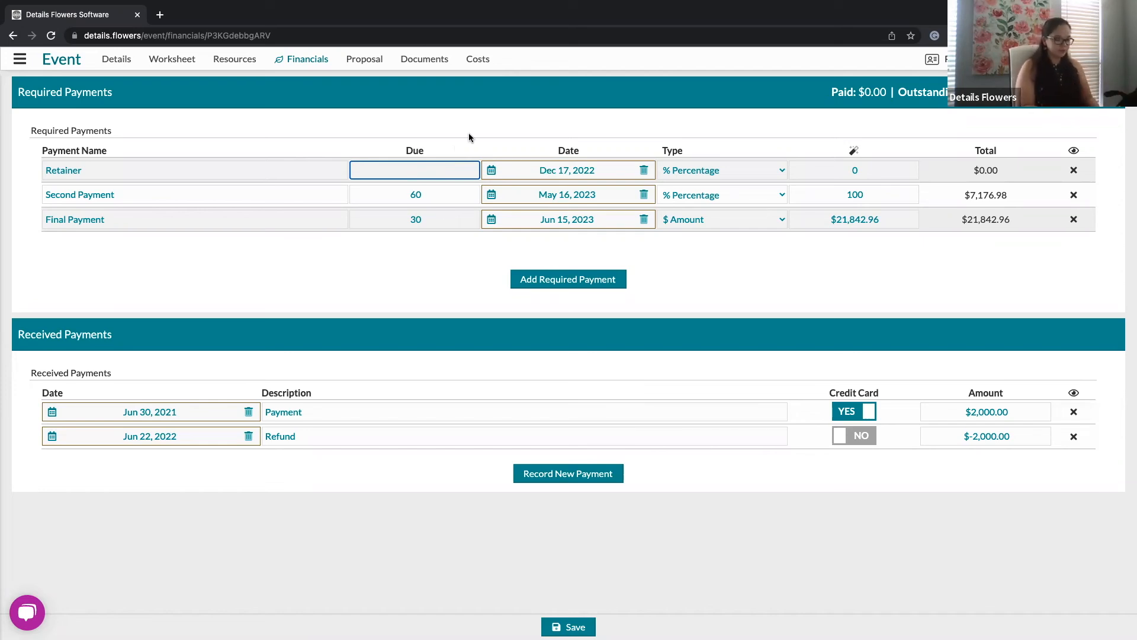
Step: Set the Retainer's due date to three weeks from today with now+3W, and clear the expression
text(now+)
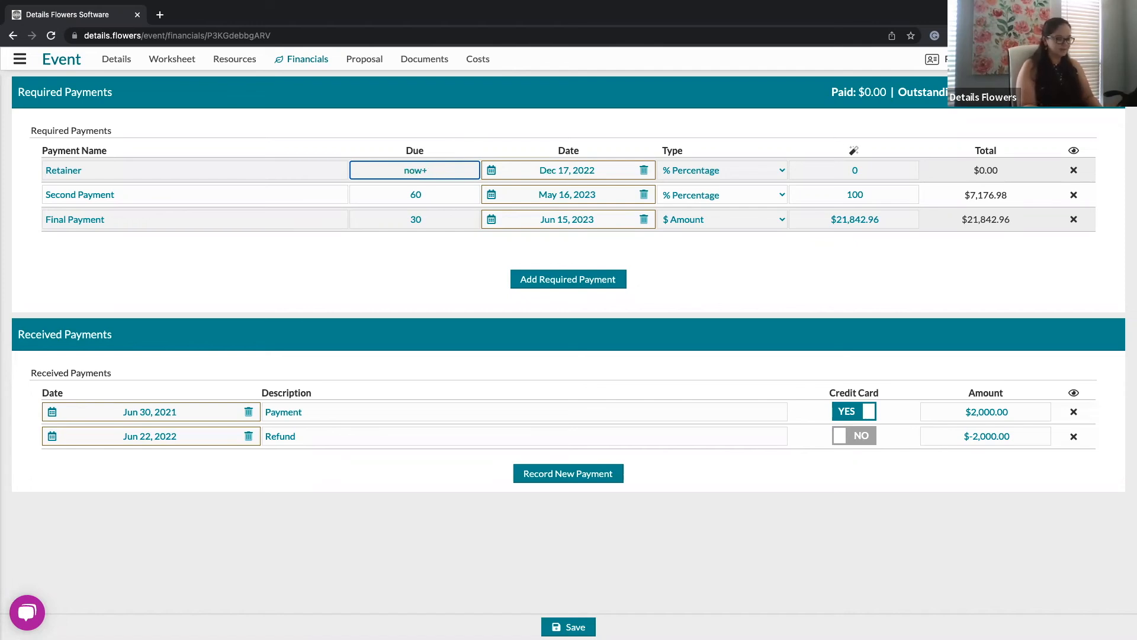
text(3W)
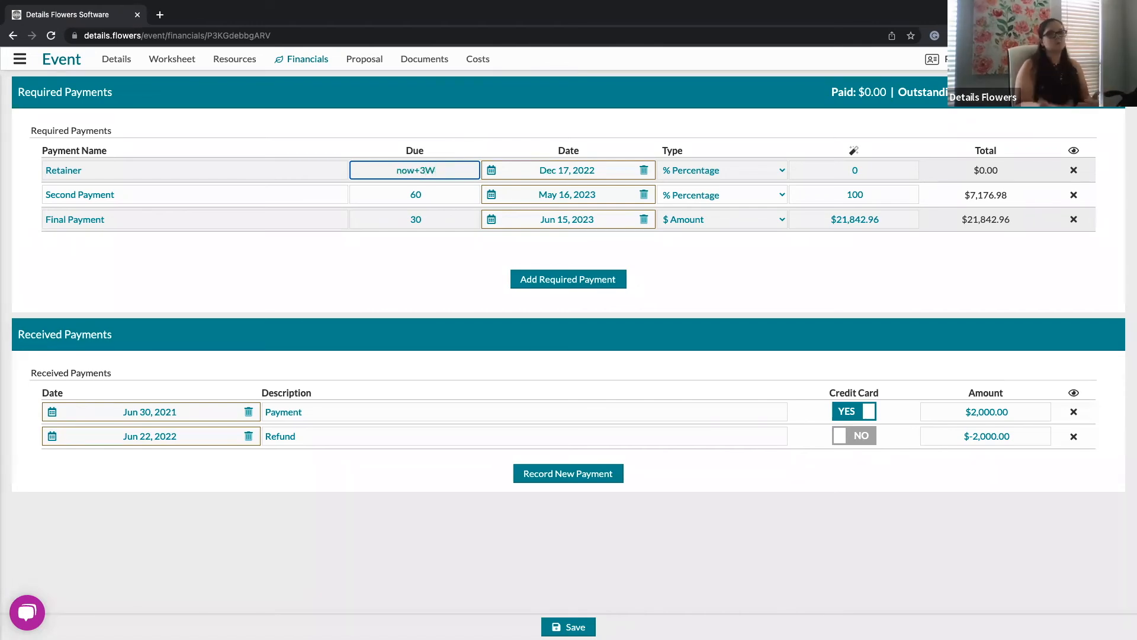
key(BackSpace)
key(BackSpace)
key(BackSpace)
key(BackSpace)
key(BackSpace)
key(BackSpace)
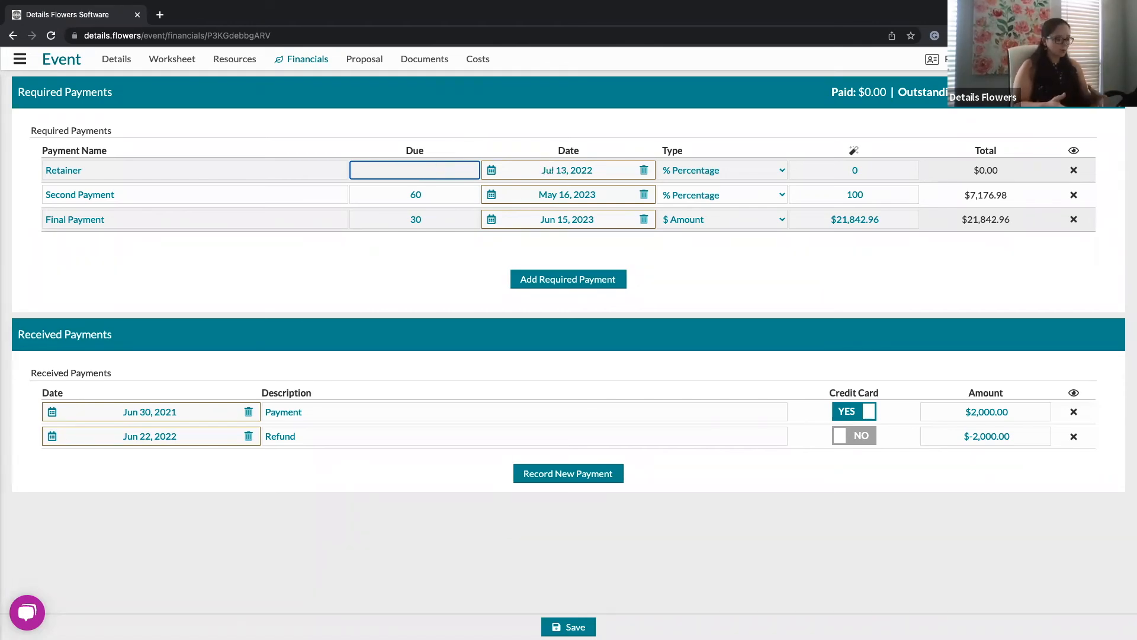
Step: Set the Retainer's due date to six weeks before the event with Event-6W, and leave the due entry empty
text(Event-)
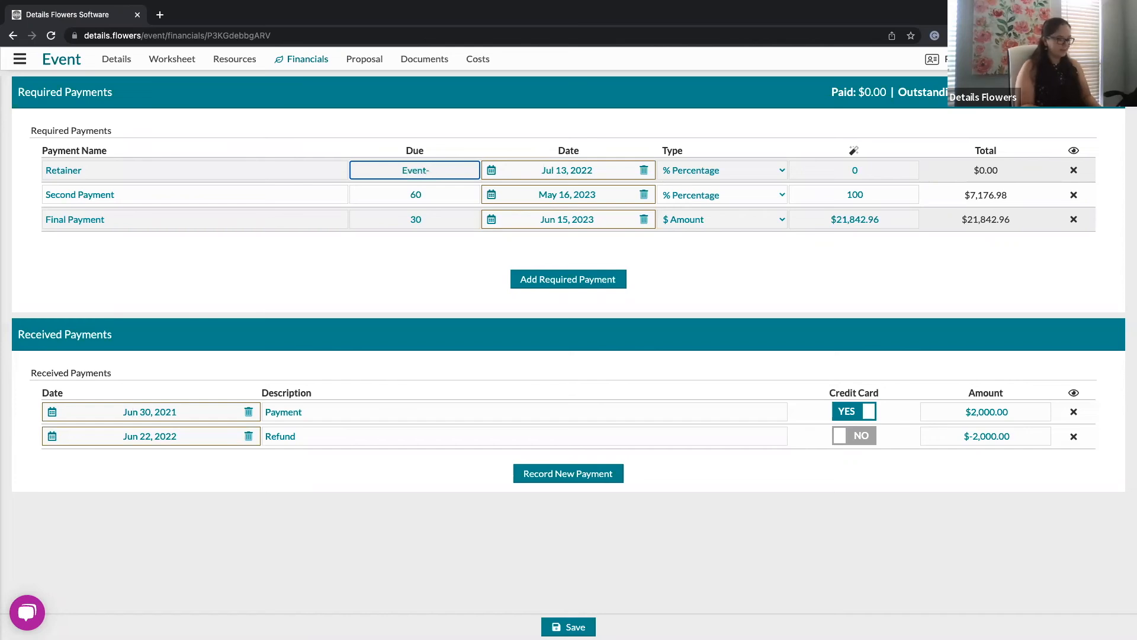
text(6W)
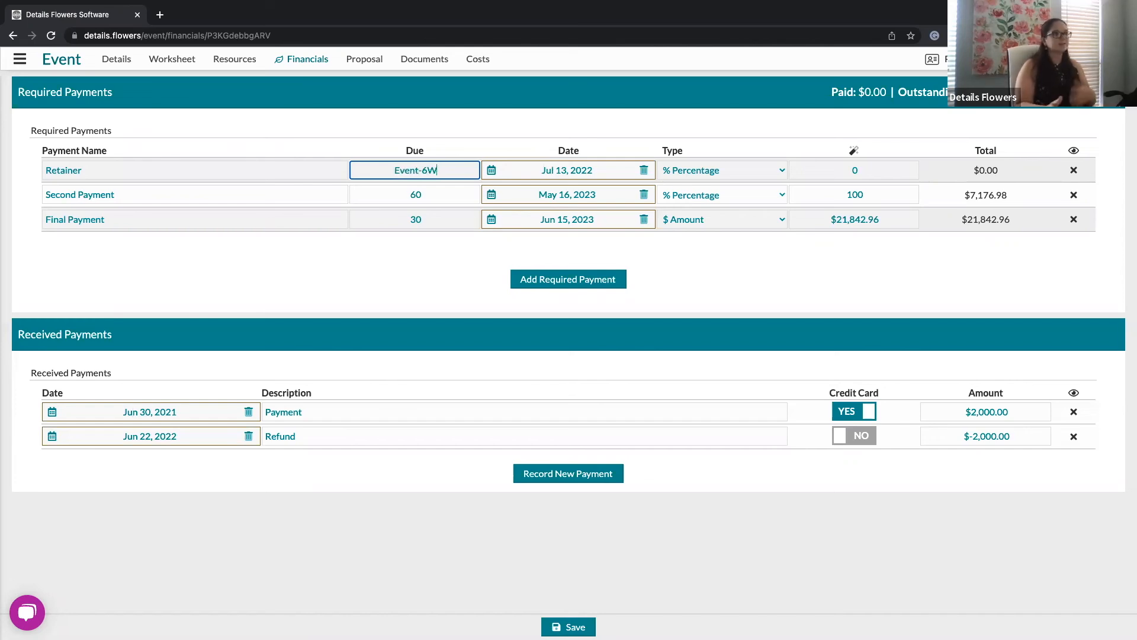
key(BackSpace)
key(BackSpace)
key(BackSpace)
key(BackSpace)
key(BackSpace)
key(BackSpace)
key(BackSpace)
key(BackSpace)
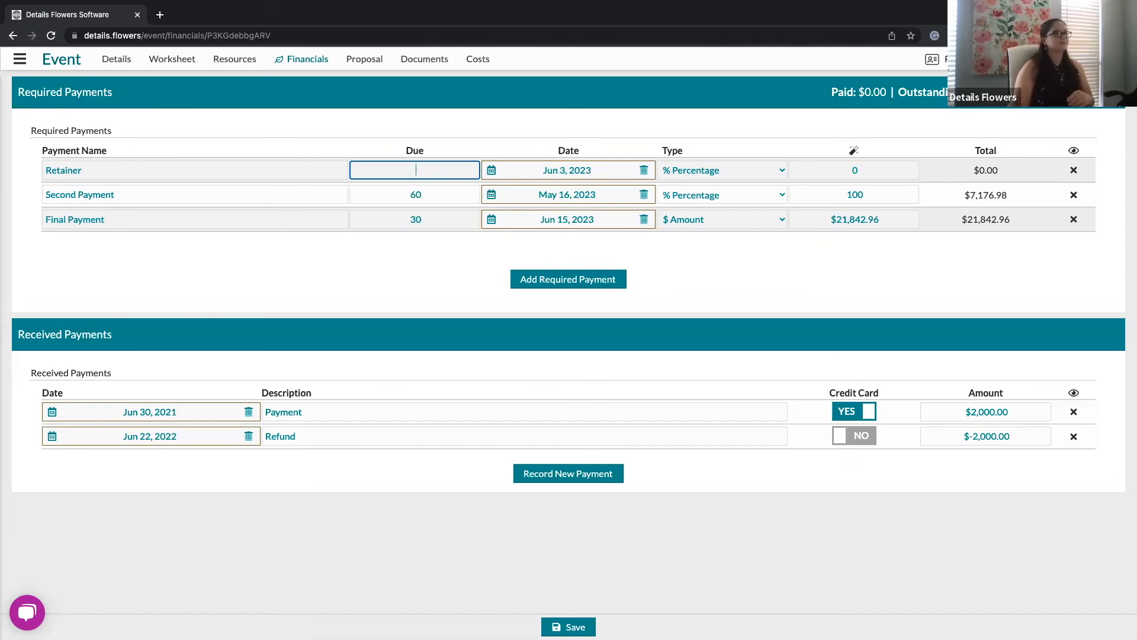
click(720, 135)
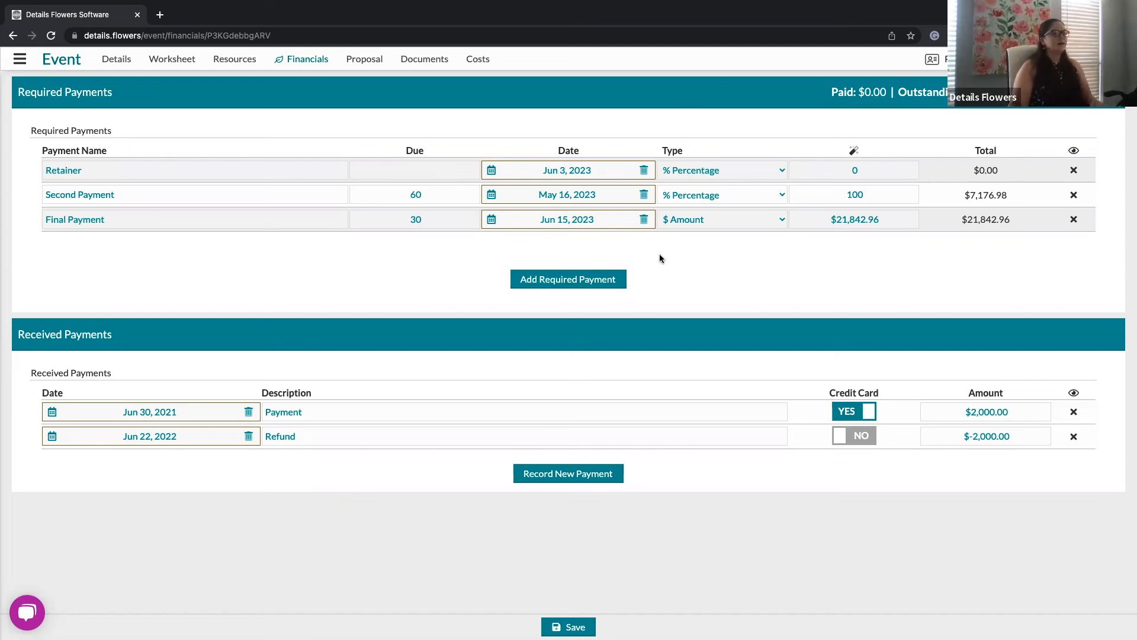
Step: Open the event's costs and examine the quantity needed and estimated total for Amaranthus Green
click(475, 61)
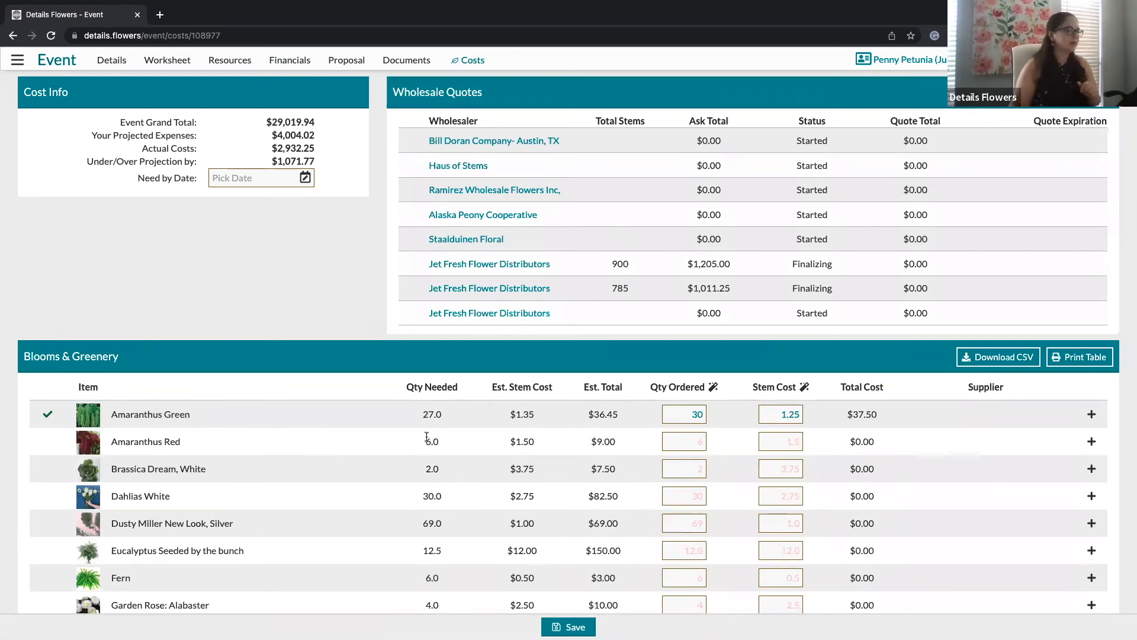
double_click(431, 413)
click(373, 391)
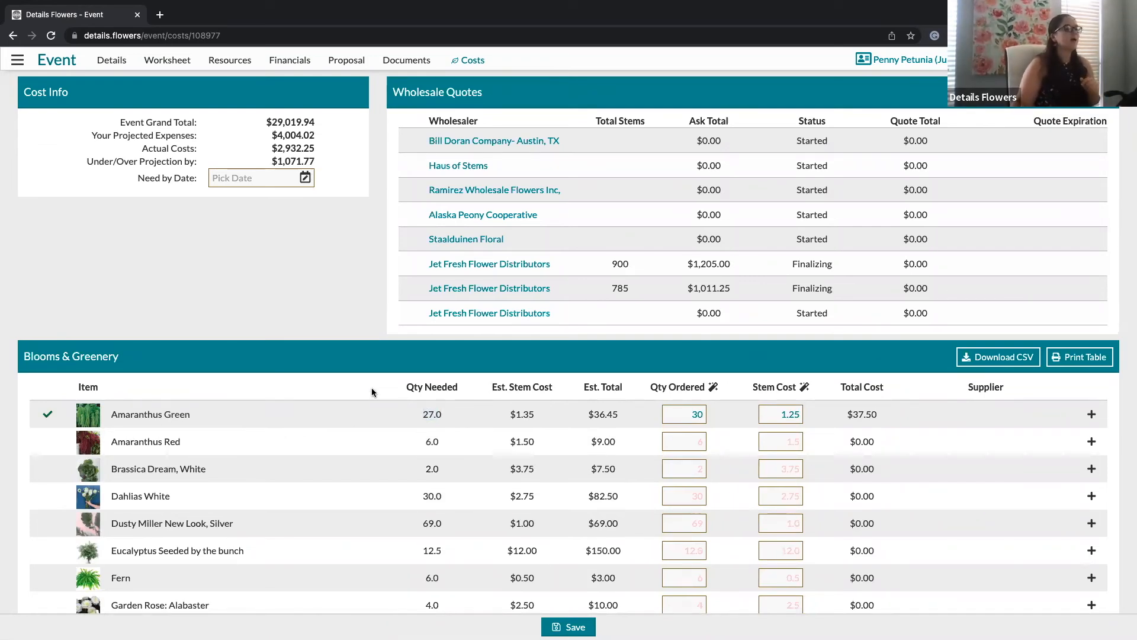
drag(587, 414, 623, 418)
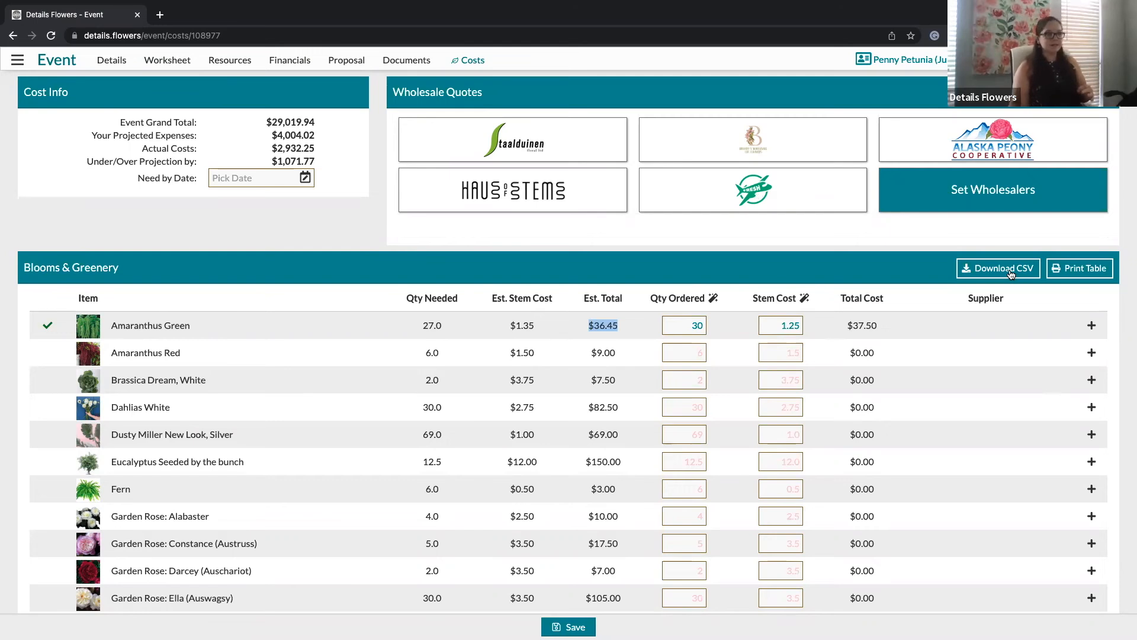
Step: Review the wholesalers to display without changing them, and start a quote request with Brandy's Wholesale Cut Flowers
click(941, 188)
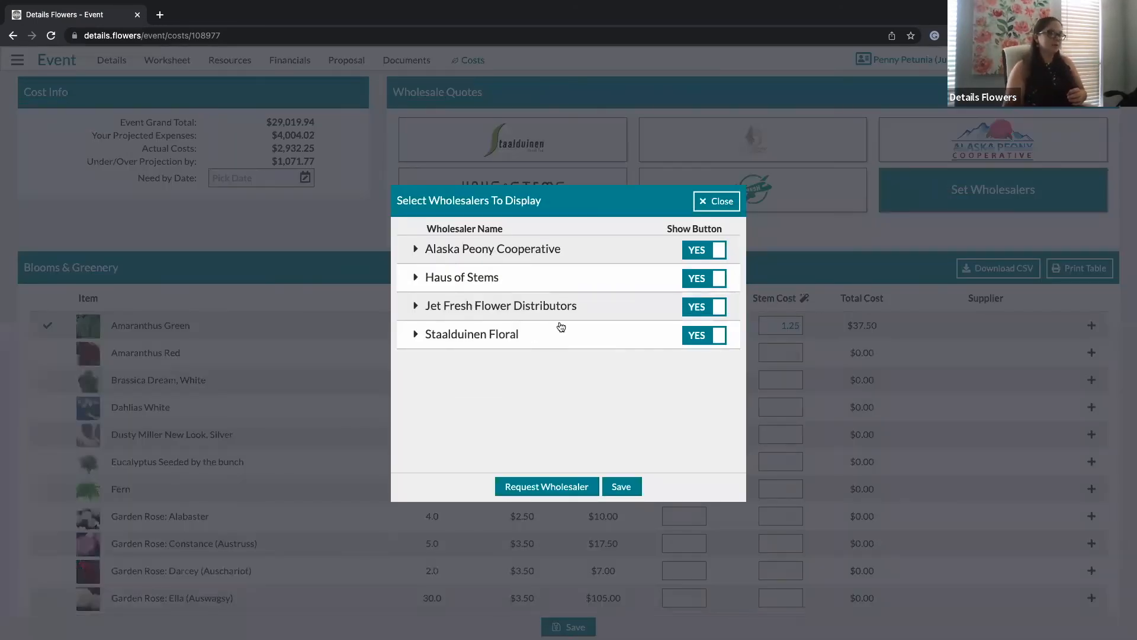
click(722, 202)
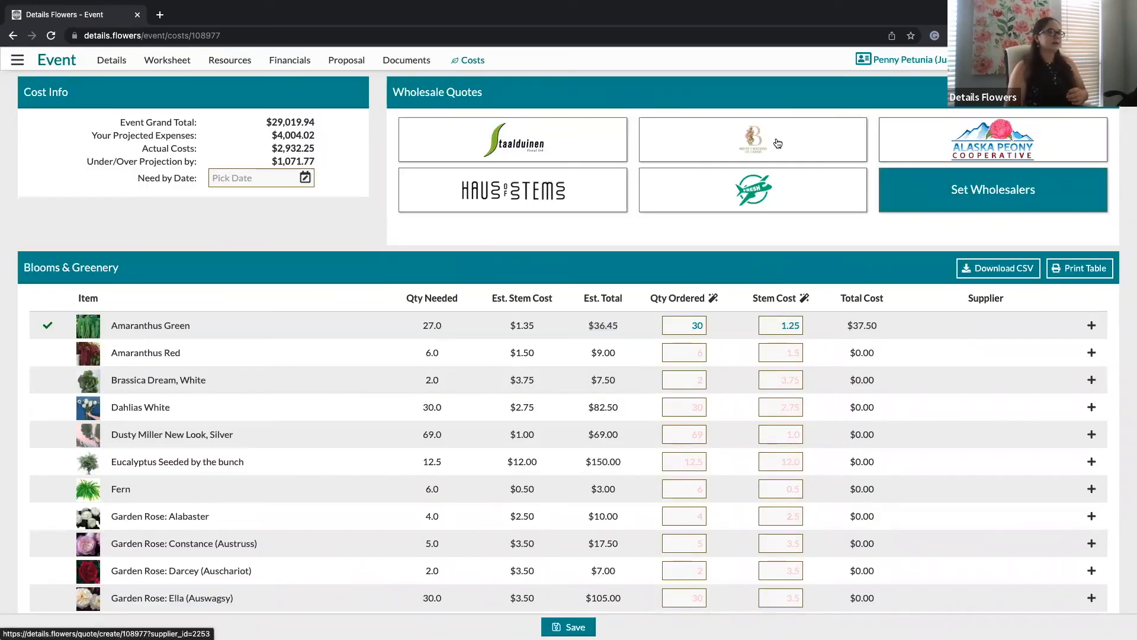
click(777, 143)
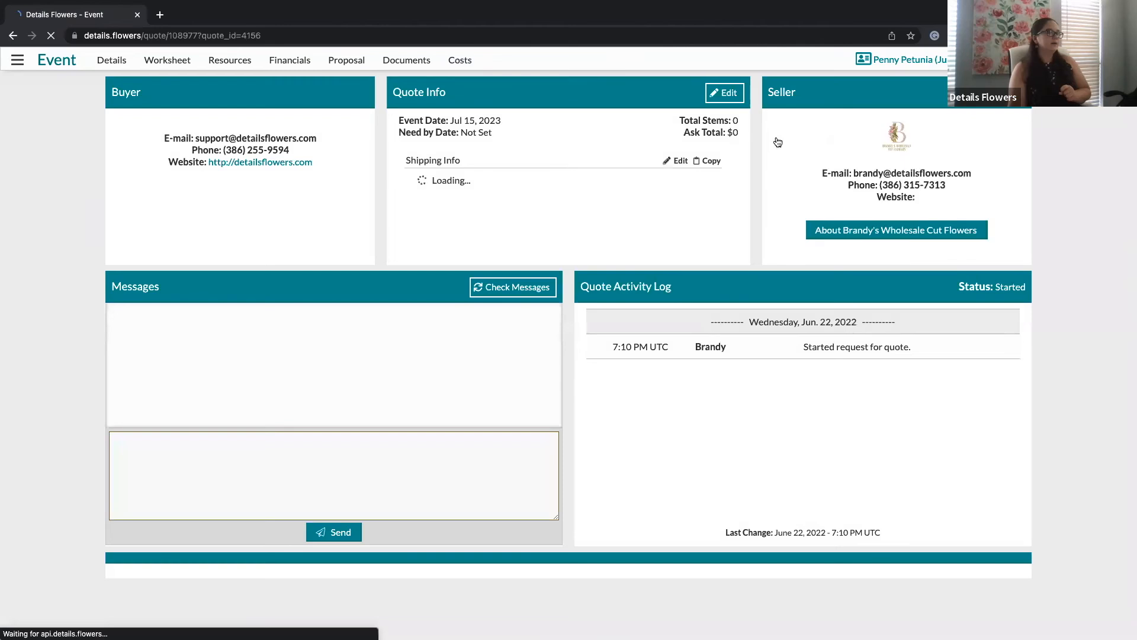
scroll(416, 305, down, 1)
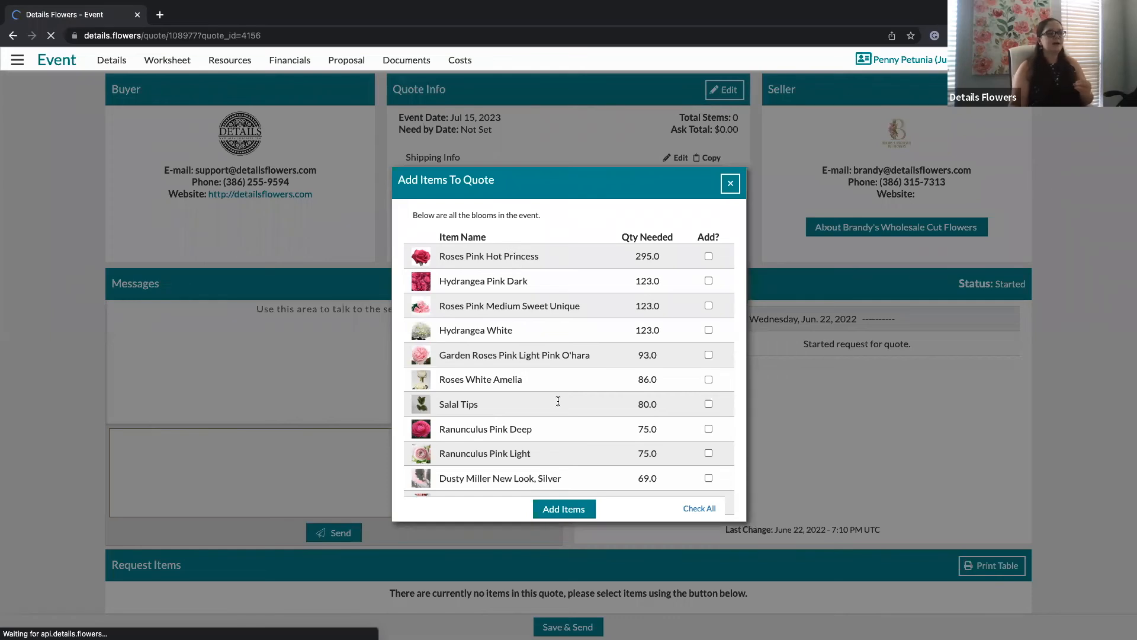
Step: Add Roses Pink Hot Princess, Hydrangea Pink Dark, Hydrangea White, Garden Roses Pink Light Pink O'hara and Salal Tips to the quote
scroll(569, 434, down, 5)
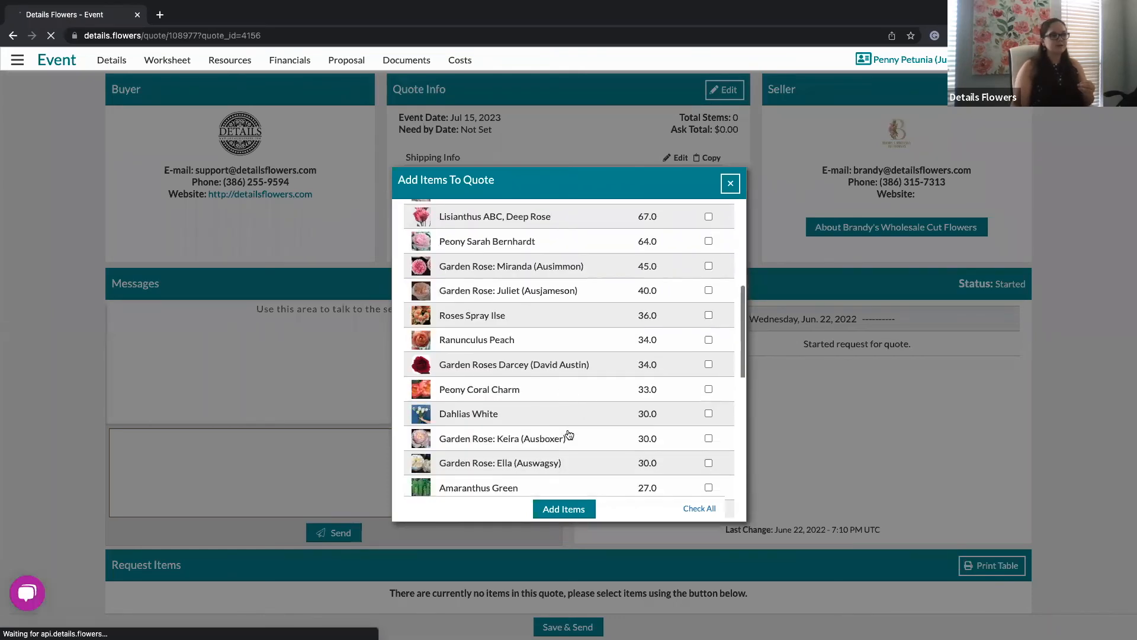
scroll(627, 355, up, 5)
click(708, 256)
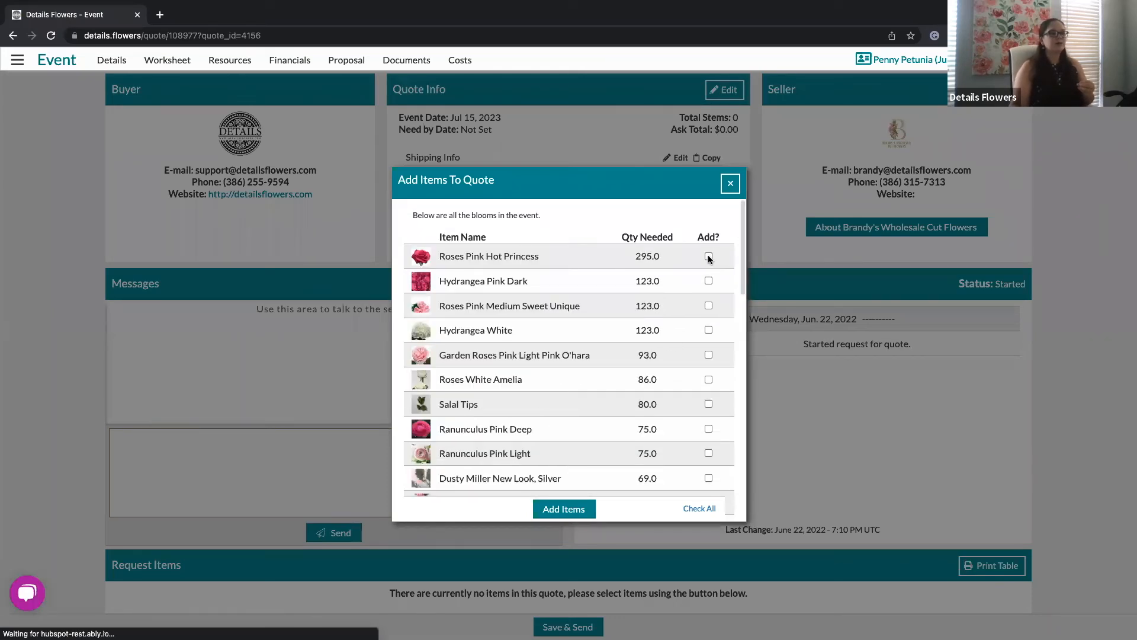
click(708, 280)
click(708, 329)
click(708, 355)
click(708, 404)
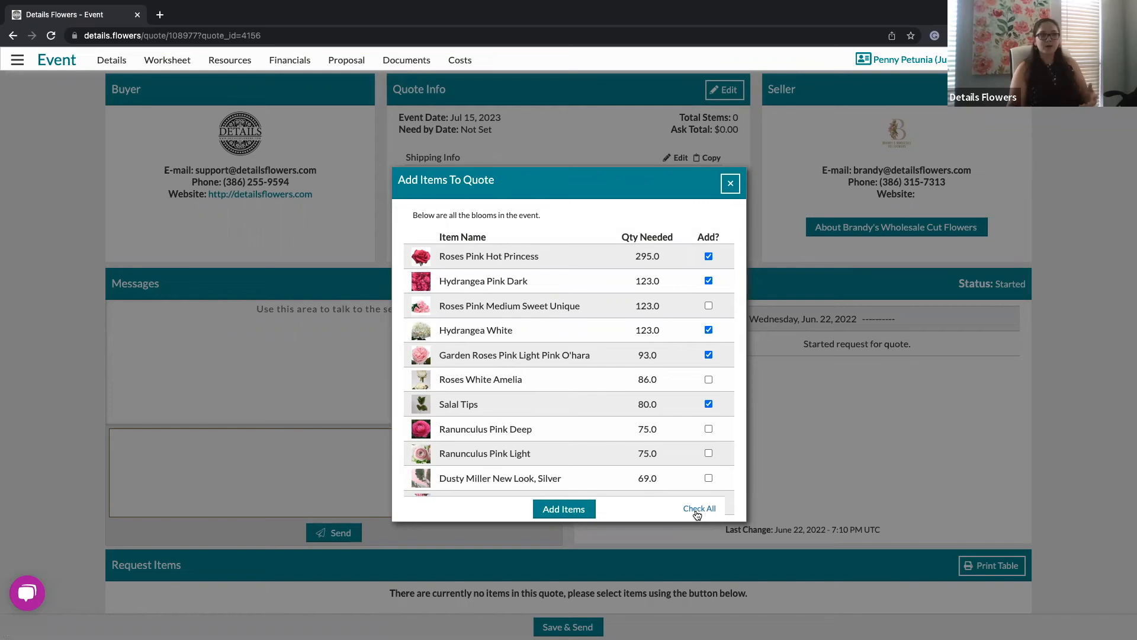
click(565, 510)
Step: Set the requested Roses Pink Hot Princess to a quantity of 300 at an ask price of $0.70 per stem
scroll(567, 507, down, 3)
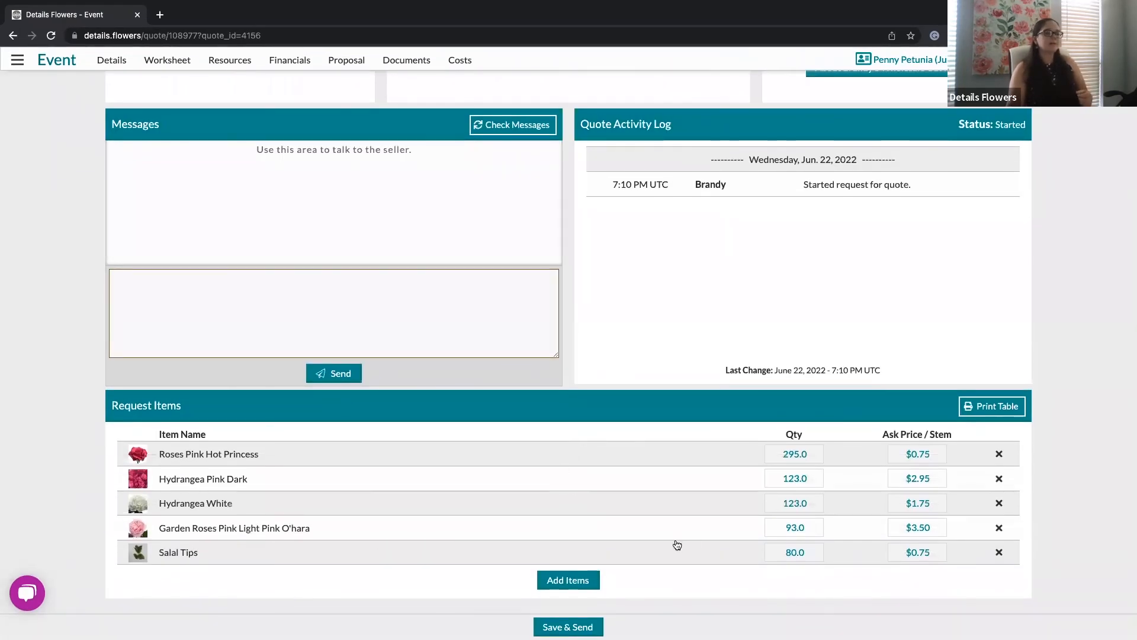
drag(808, 454, 755, 456)
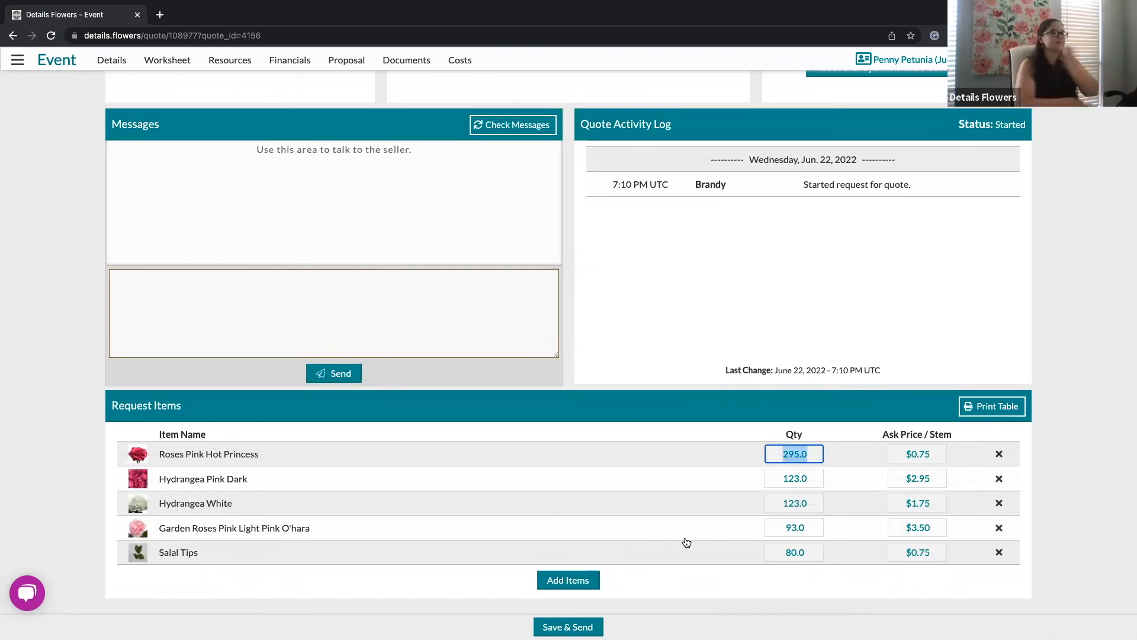
text(300)
click(739, 413)
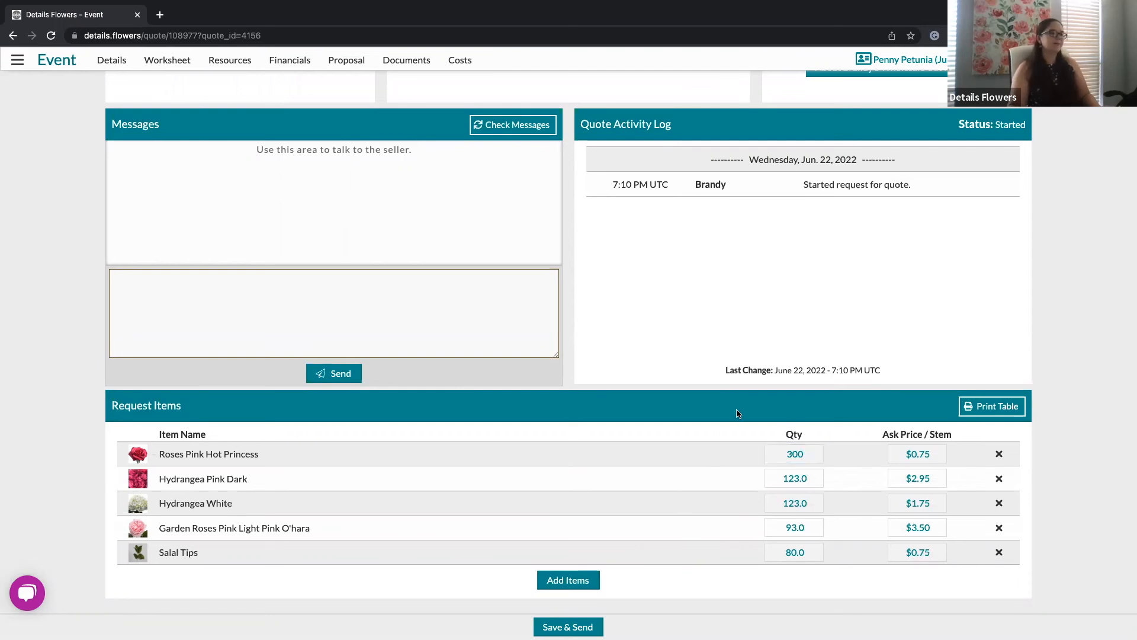
click(933, 453)
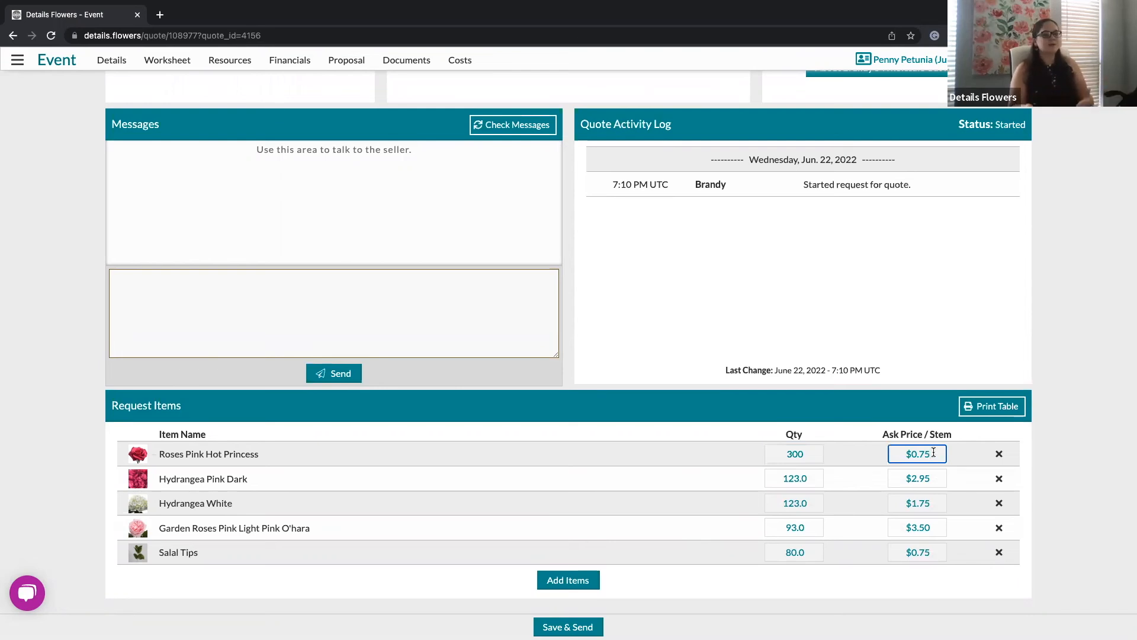
key(BackSpace)
text(0)
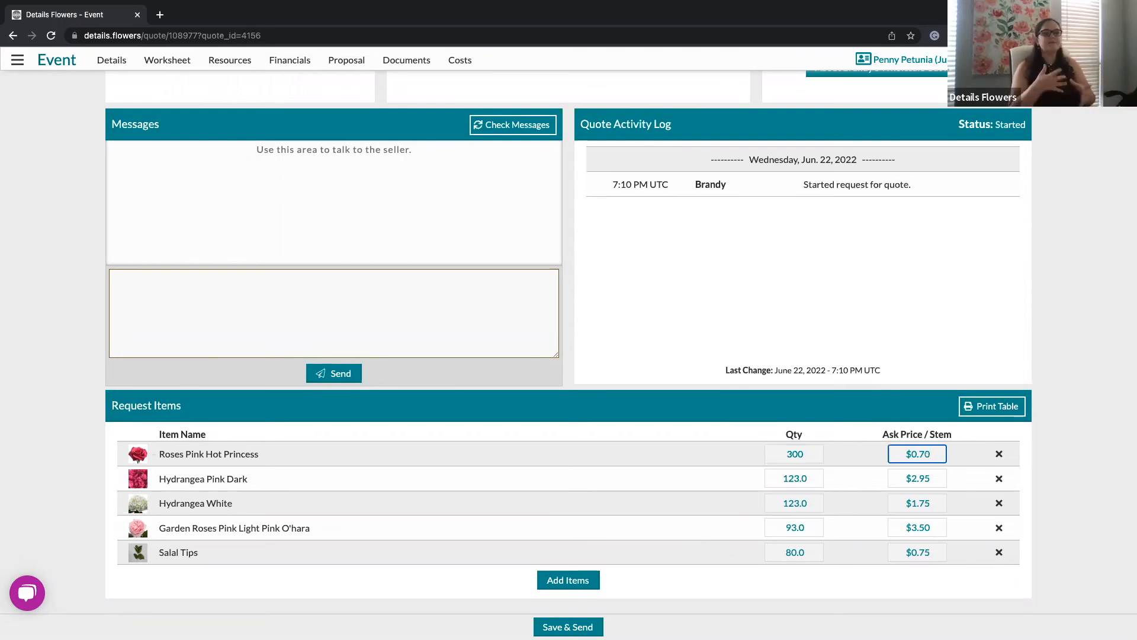
click(885, 414)
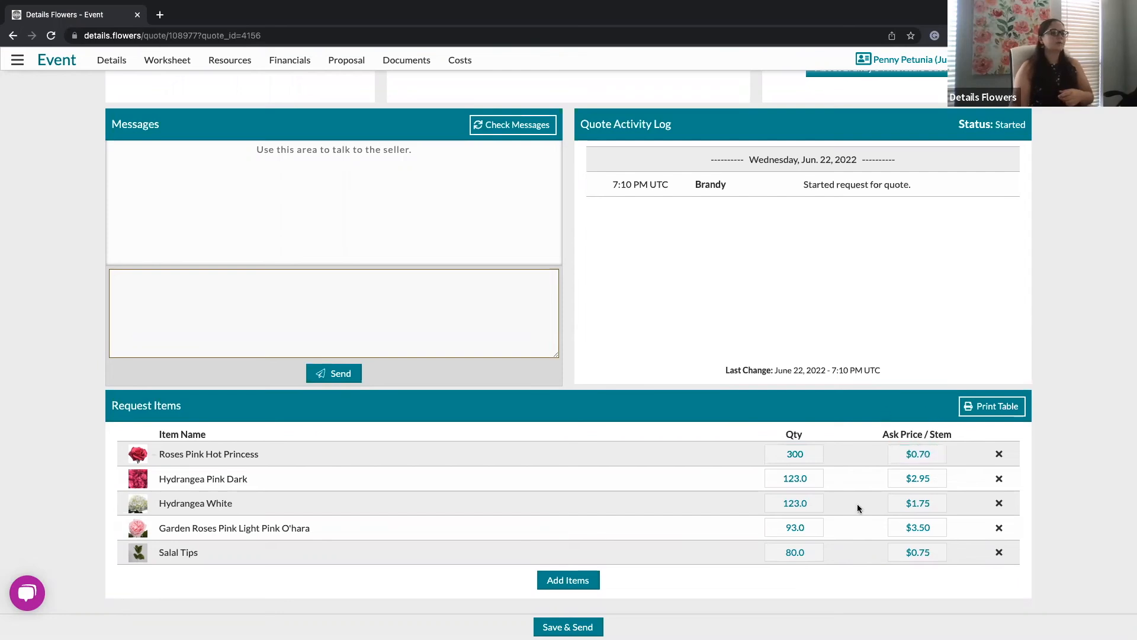
Step: Set the ask price per stem of Hydrangea Pink Dark to 2.50, keeping its quantity
click(813, 479)
click(923, 485)
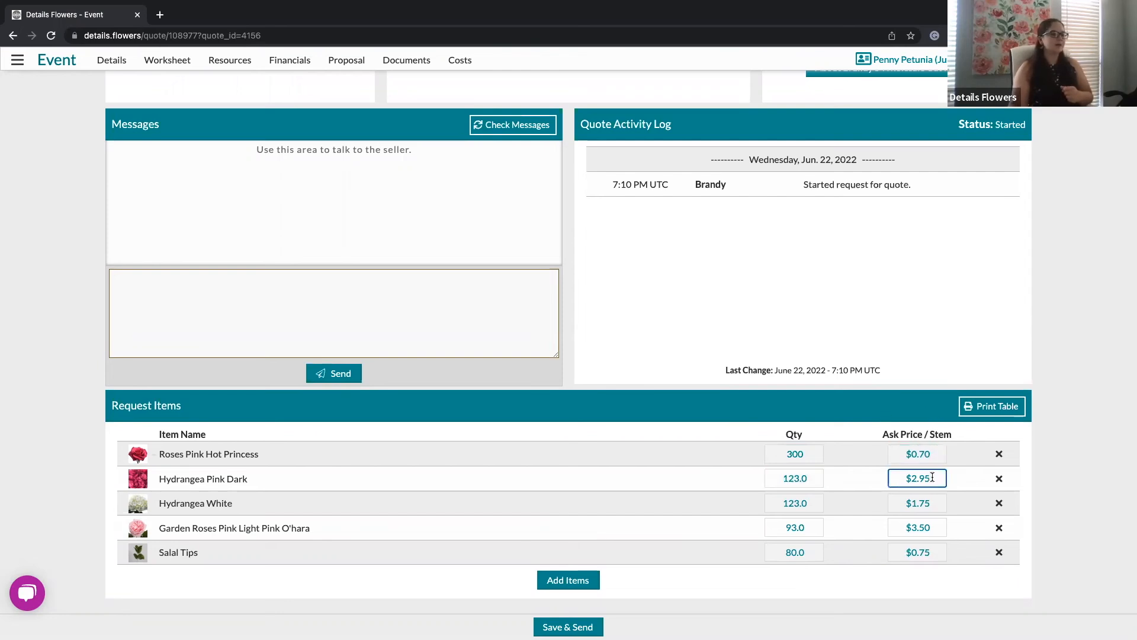
text(2.50)
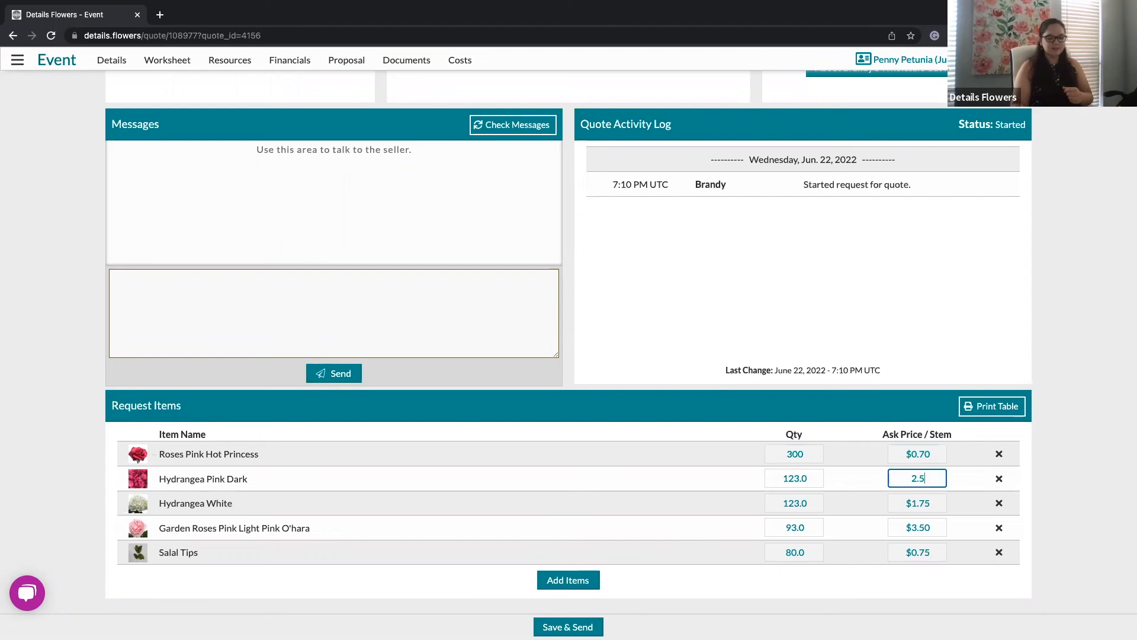
click(857, 437)
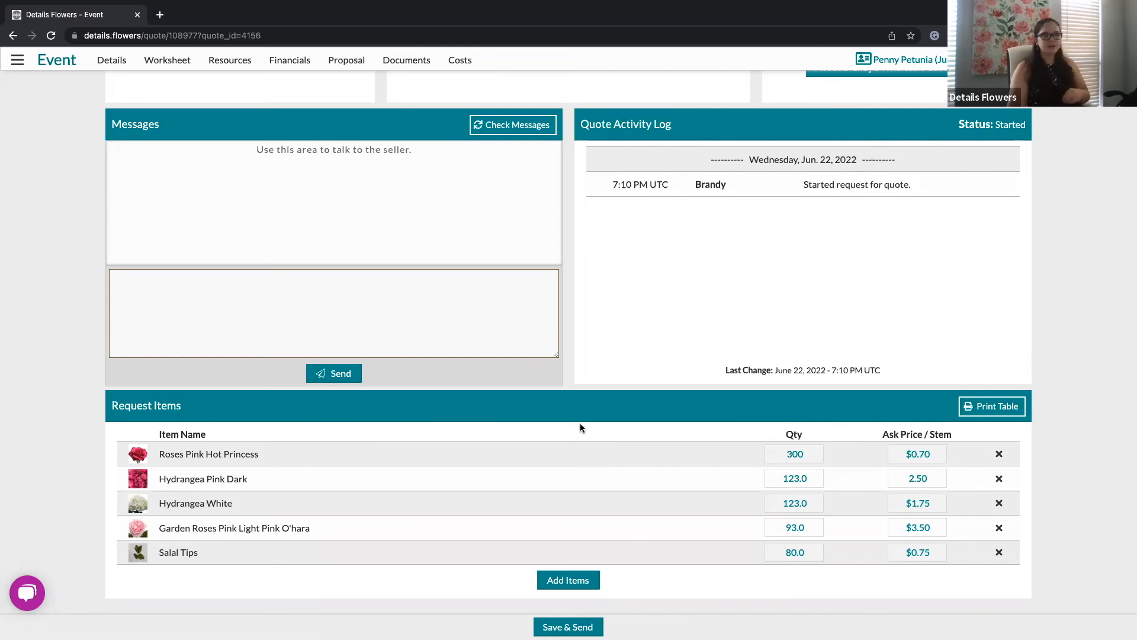
scroll(581, 428, up, 3)
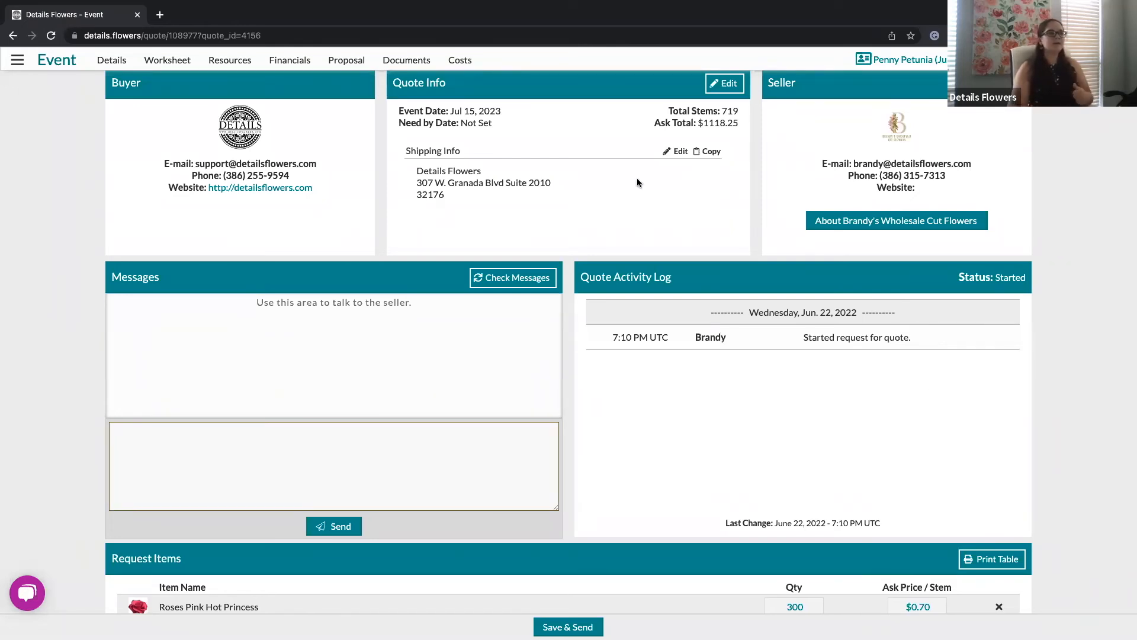
click(17, 60)
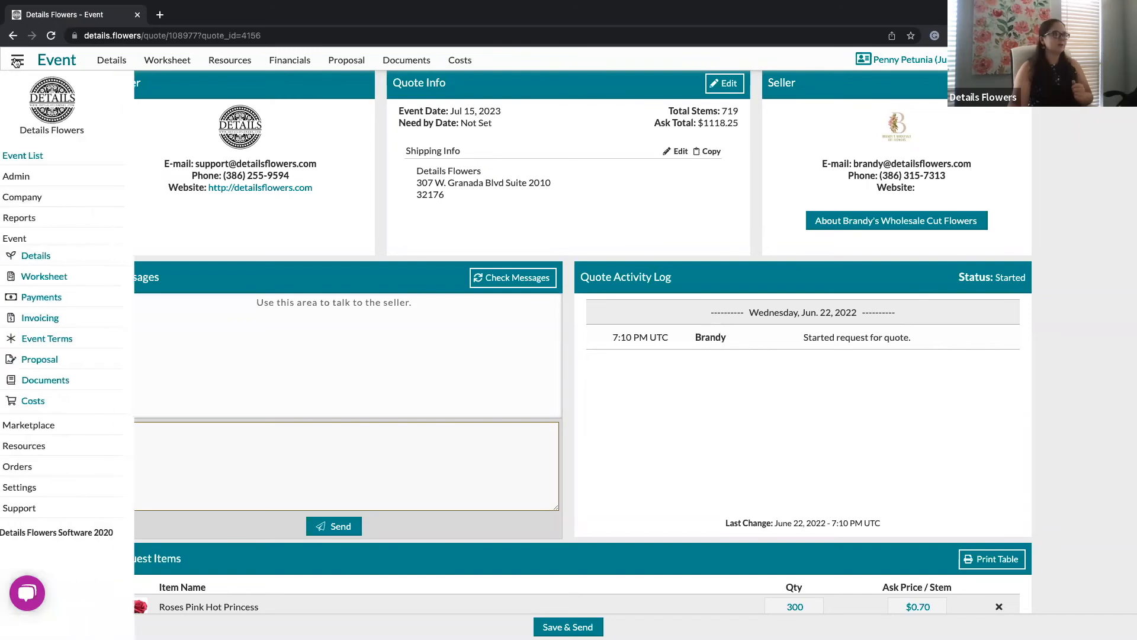
click(62, 198)
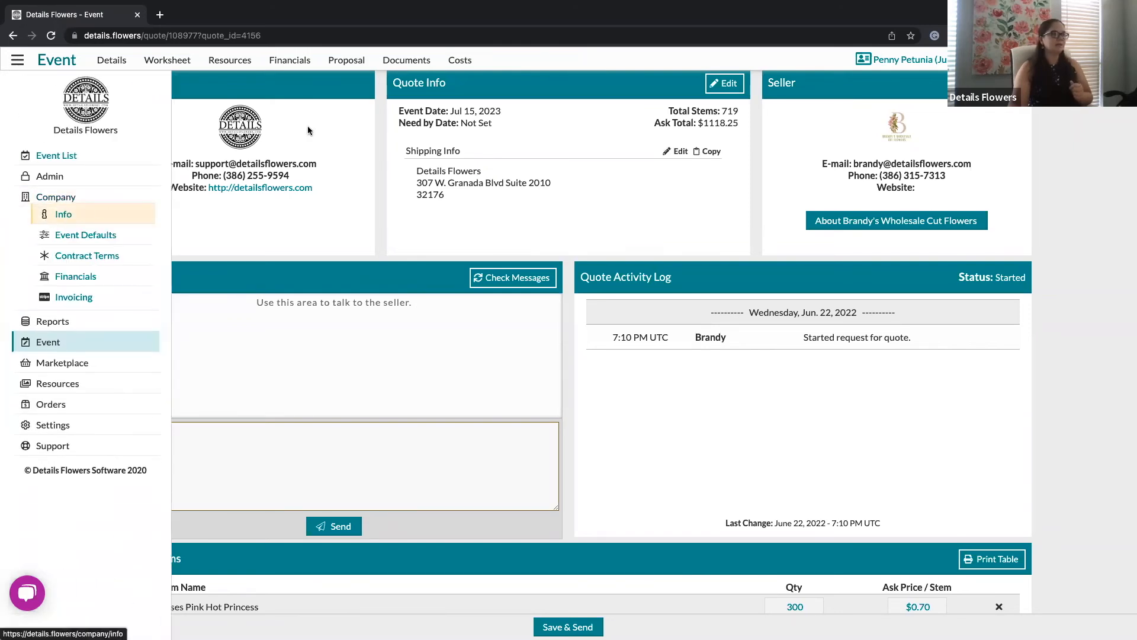
click(300, 97)
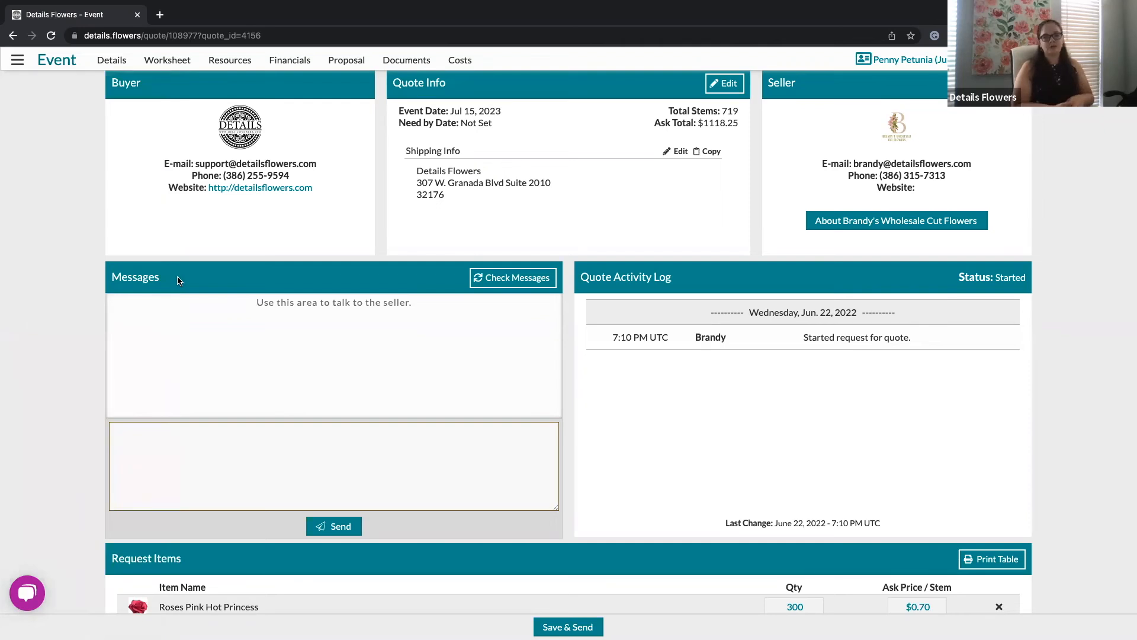
click(259, 442)
click(258, 442)
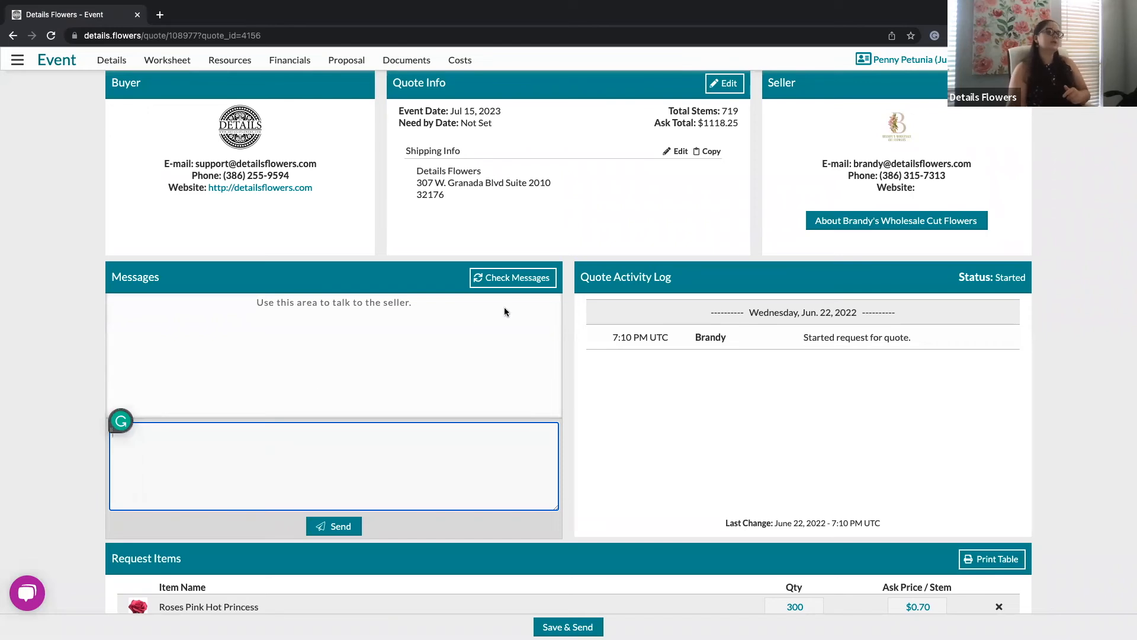
Step: Return to the event's costs and enter 30 ordered at a stem cost of 1.25 for Amaranthus Green
click(459, 61)
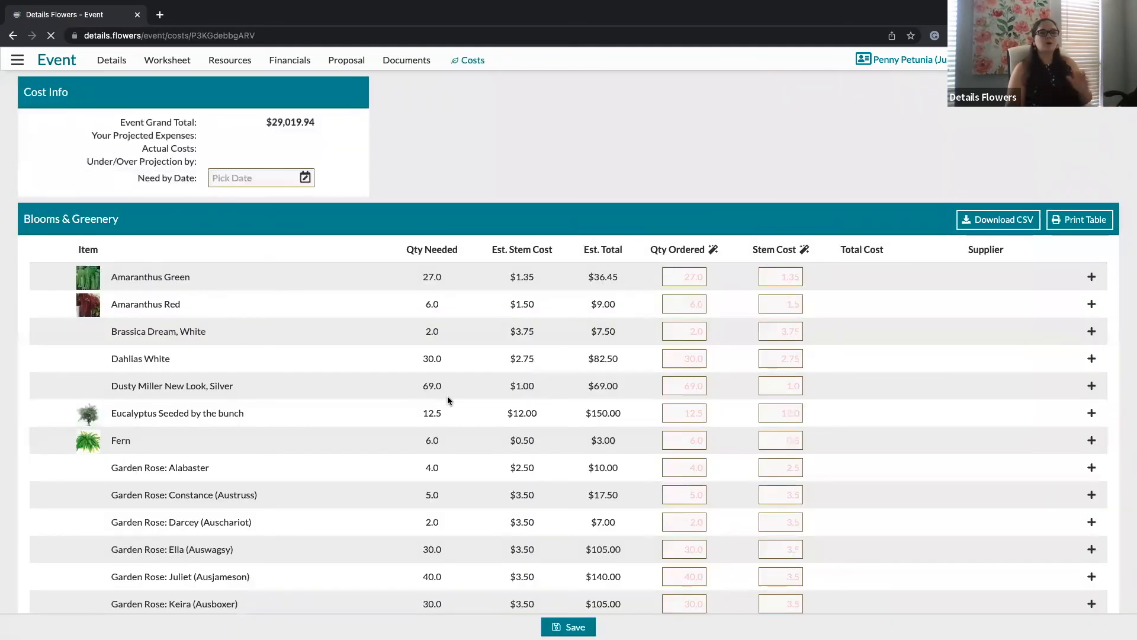
click(686, 277)
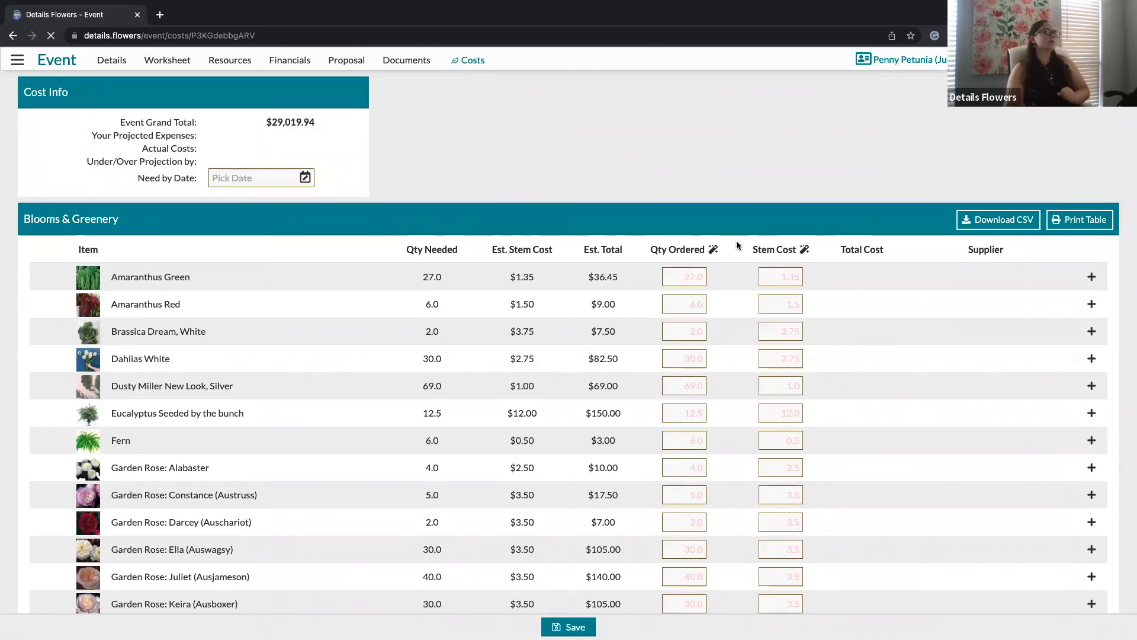
scroll(738, 233, down, 1)
scroll(737, 238, down, 1)
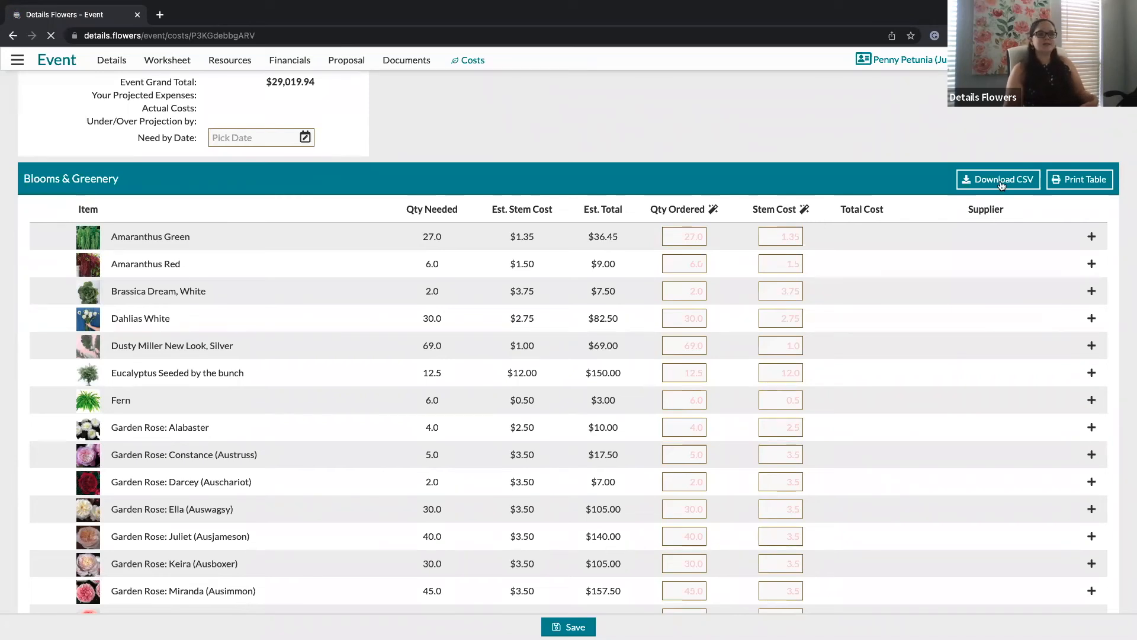
scroll(876, 237, up, 1)
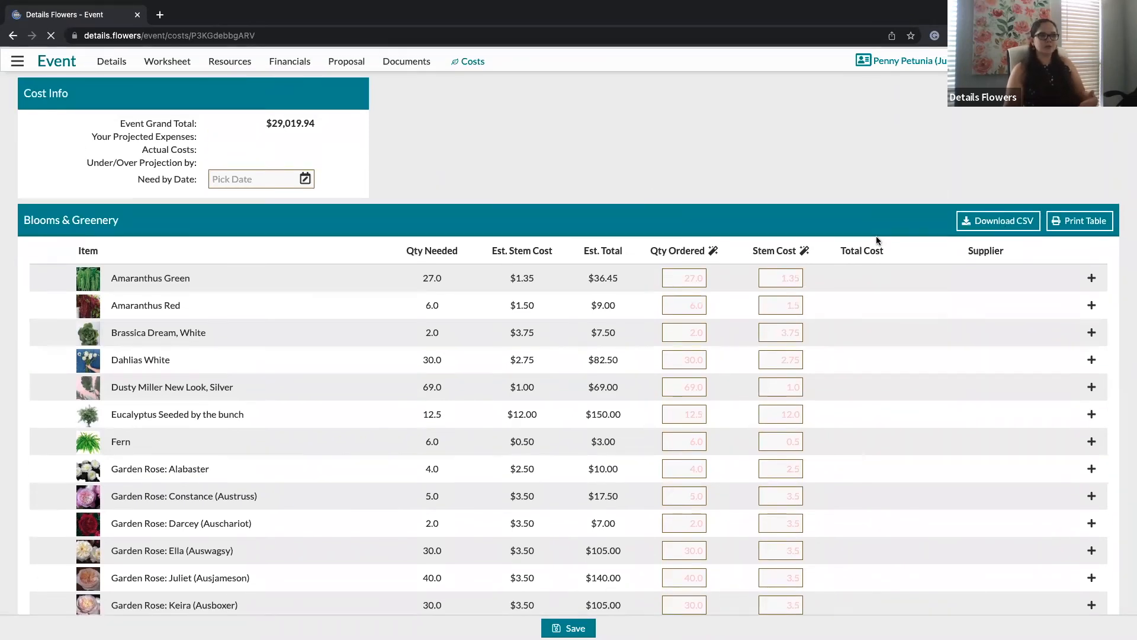
click(693, 276)
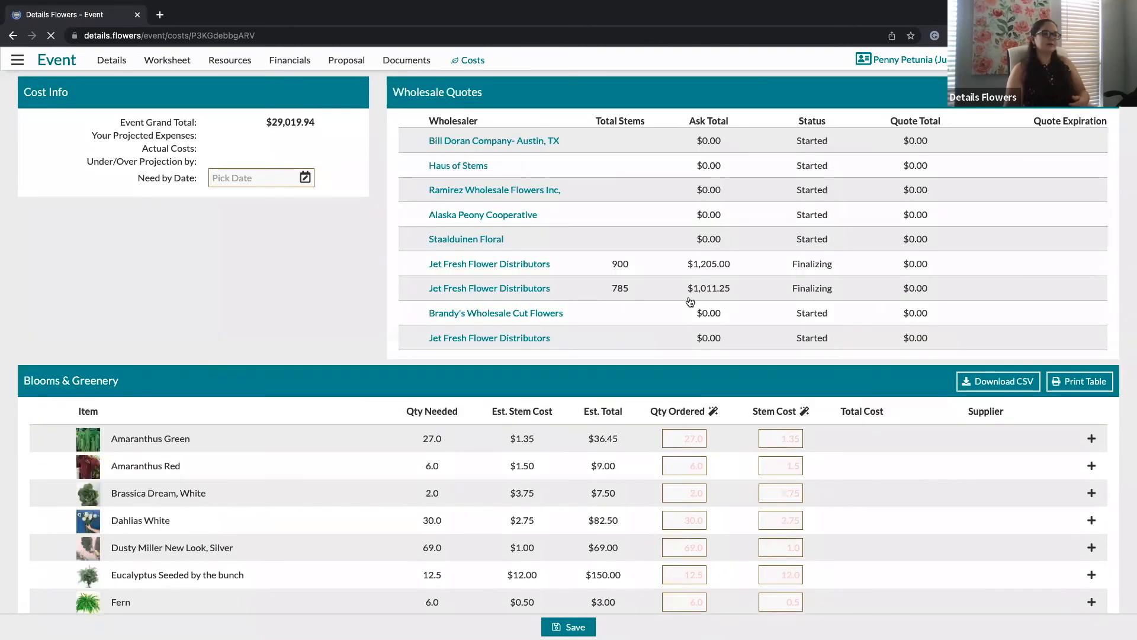
scroll(690, 303, down, 6)
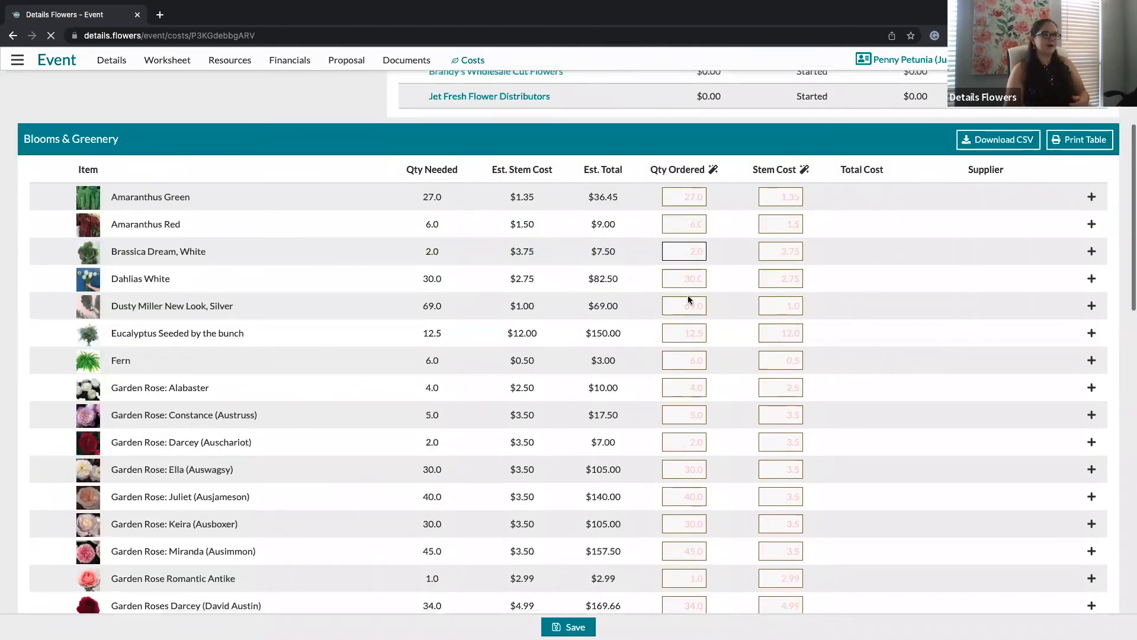
Step: Enter an ordered quantity of 6.0 and a stem cost of 1.5 for Amaranthus Red
click(696, 223)
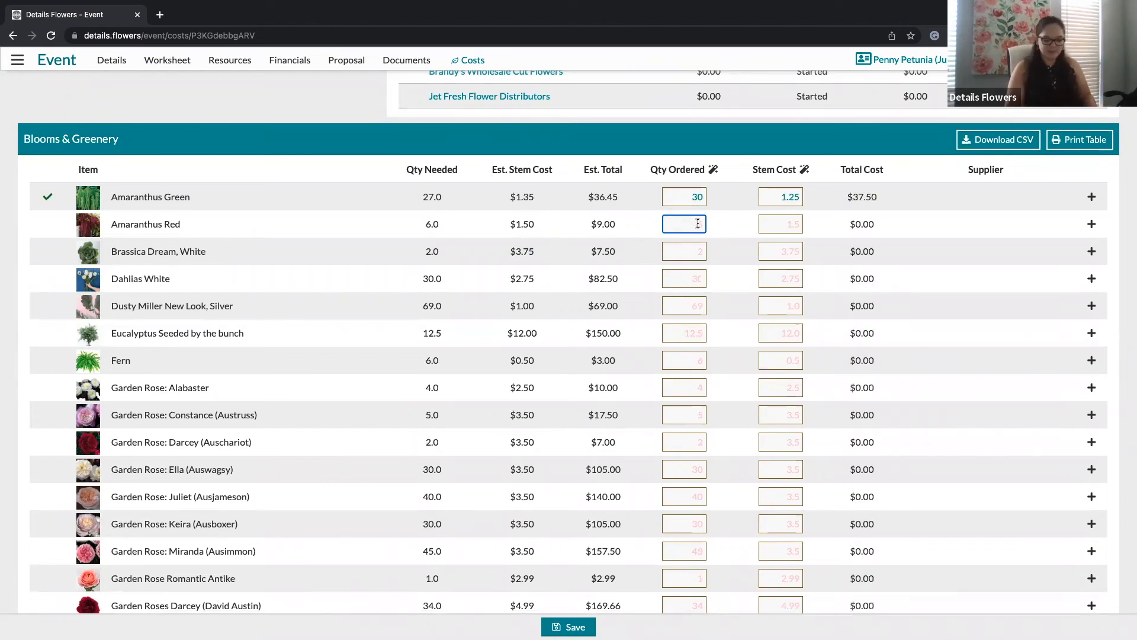
text(6.0)
click(794, 224)
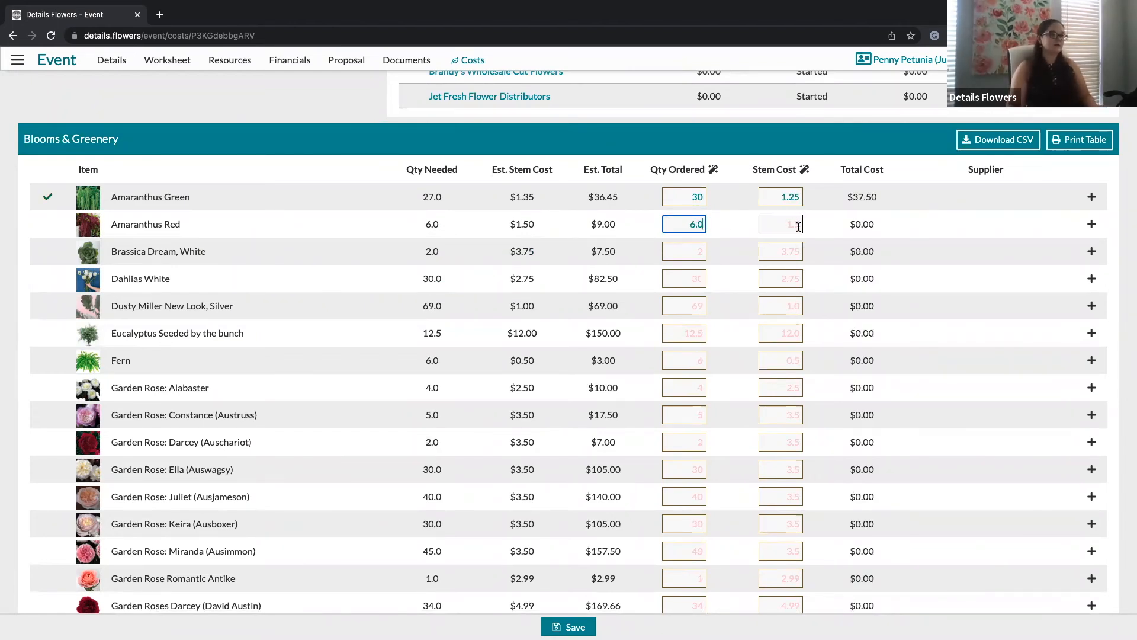
text(1.5)
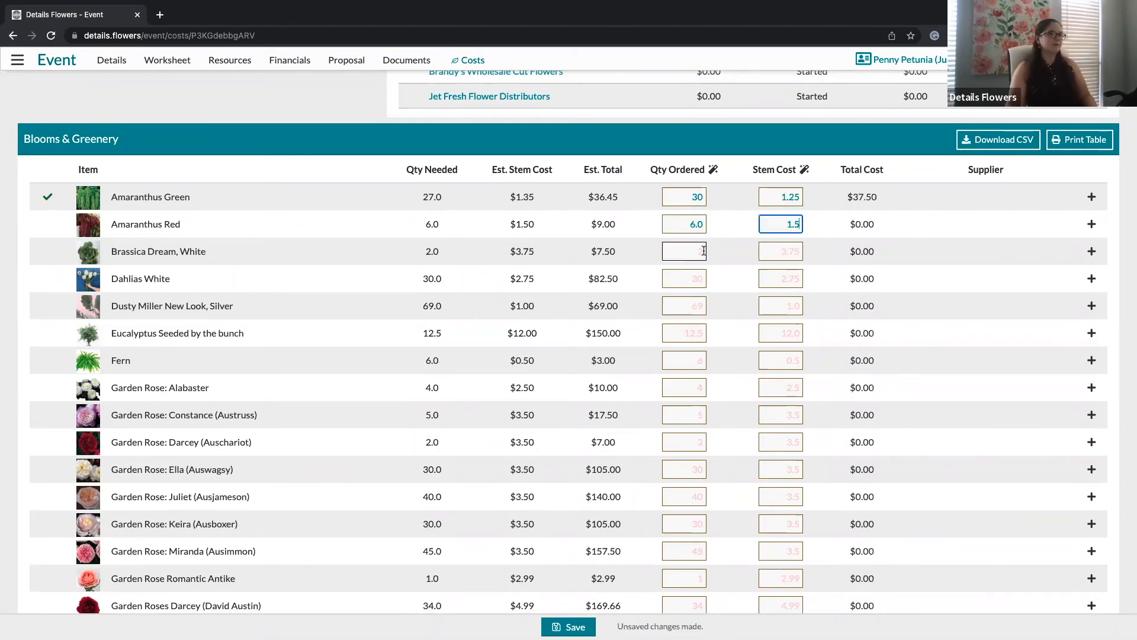
Step: Enter an ordered quantity of 2 and a stem cost of 3.50 for Brassica Dream, White
click(701, 251)
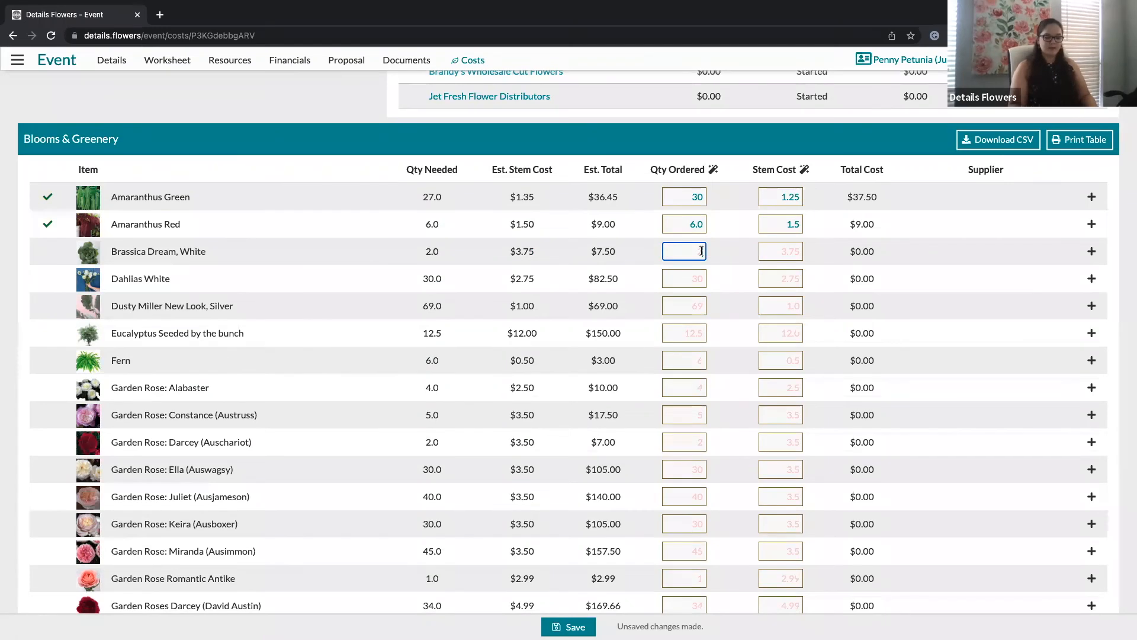
text(2)
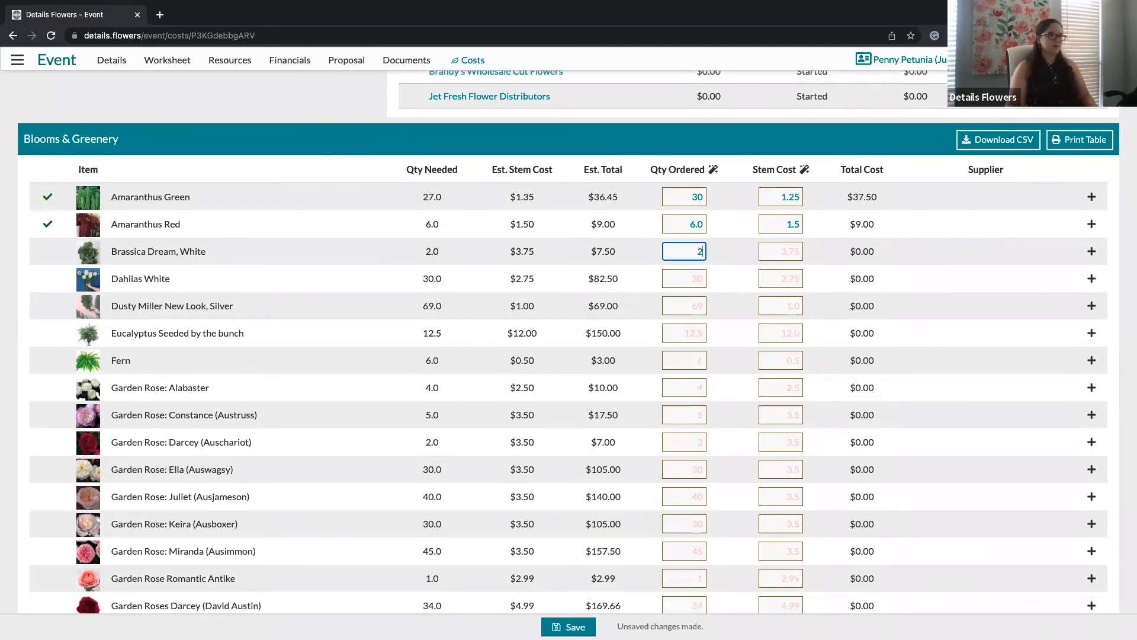
click(787, 250)
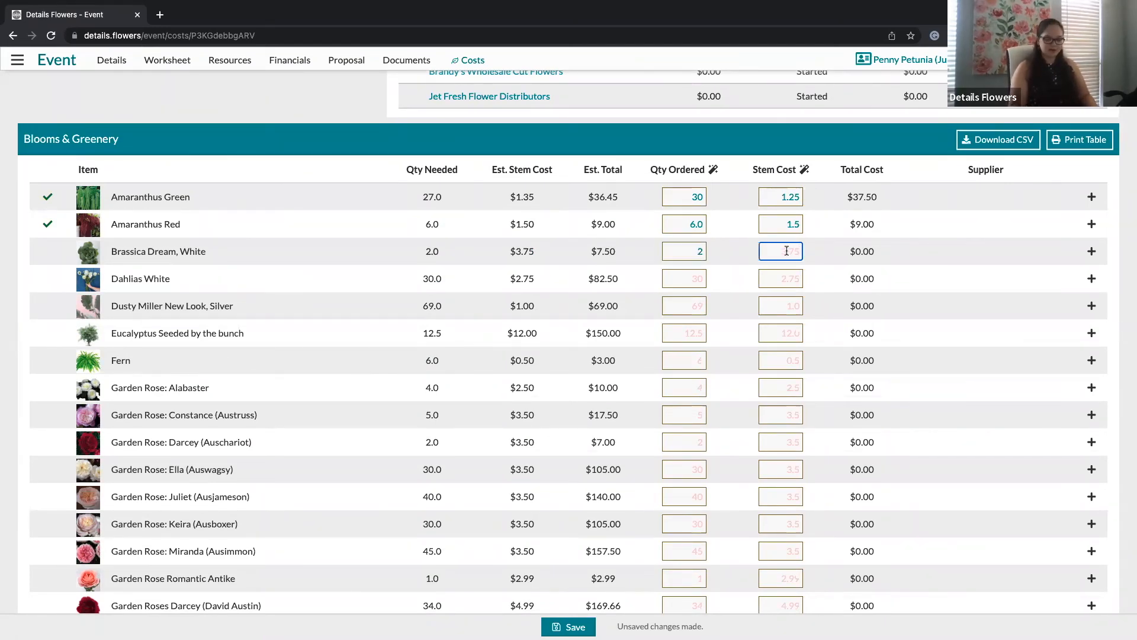
text(3.50)
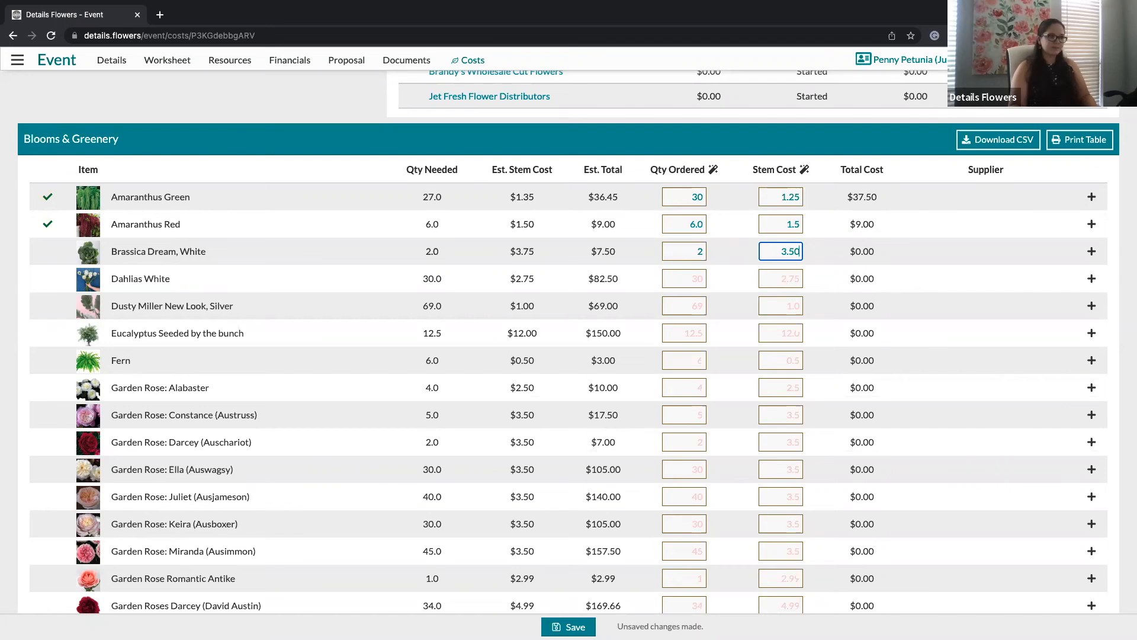
Step: Enter an ordered quantity of 30 and a stem cost of 3.00 for Dahlias White
click(699, 281)
text(30)
click(776, 283)
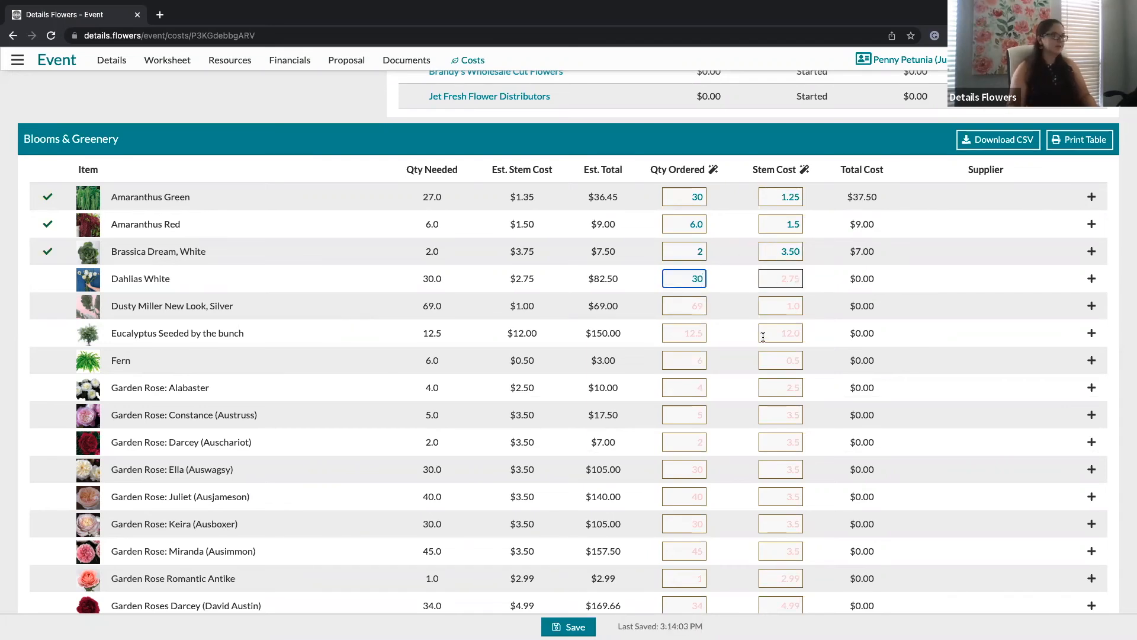
text(3.00)
click(724, 266)
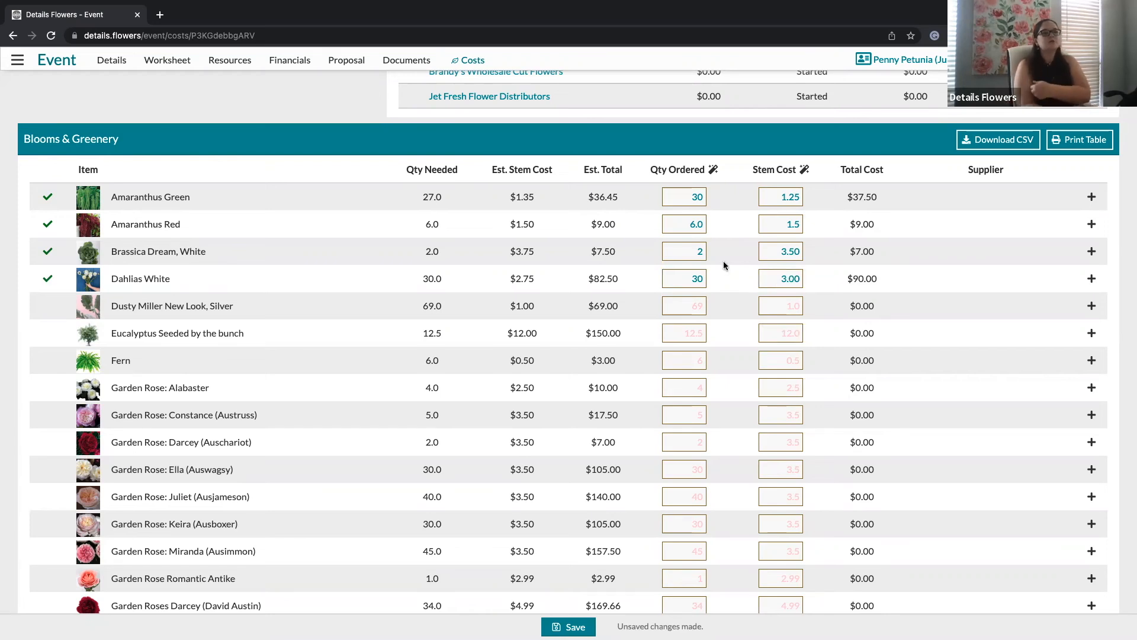
Step: Fill all remaining empty ordered quantities and stem costs in Blooms & Greenery with their default values, and look through the filled rows
click(713, 170)
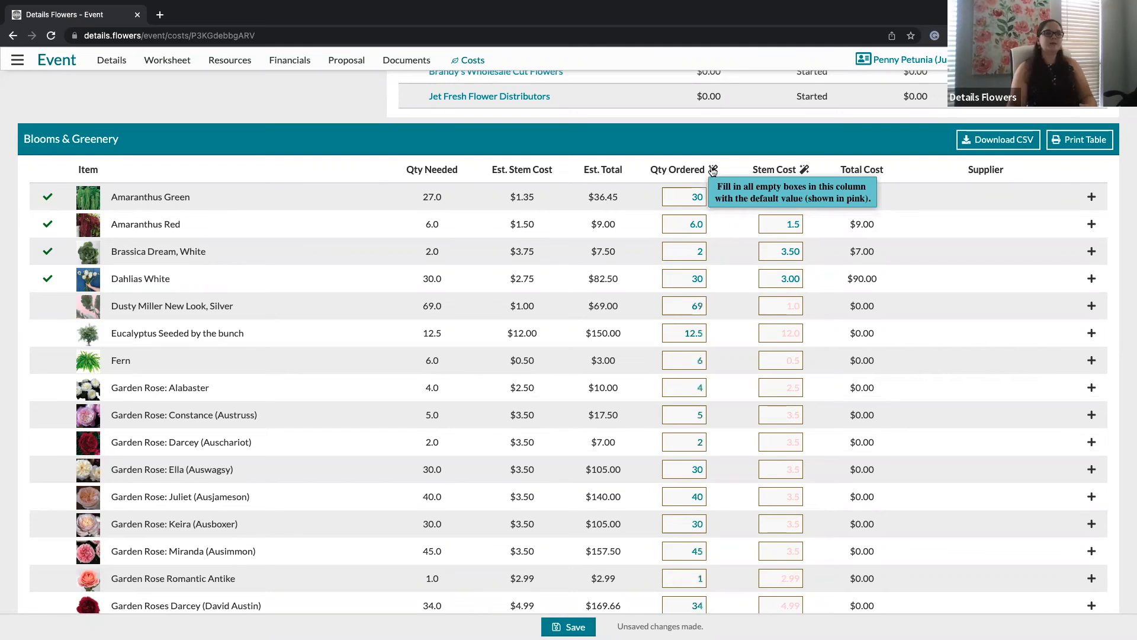
click(804, 170)
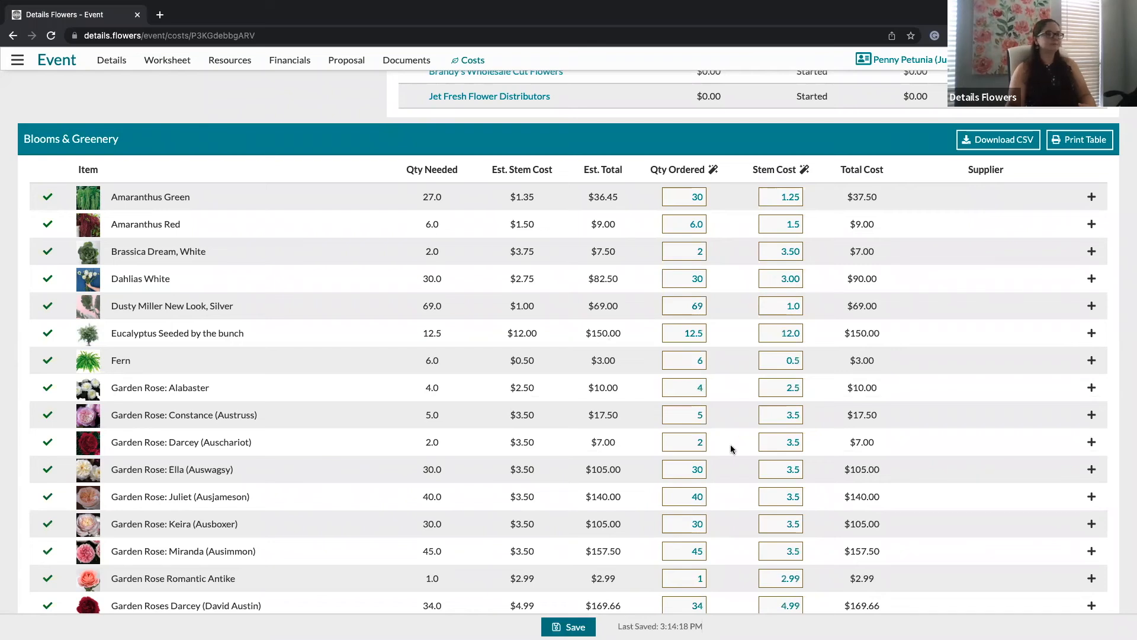
scroll(731, 449, down, 1)
scroll(731, 448, down, 9)
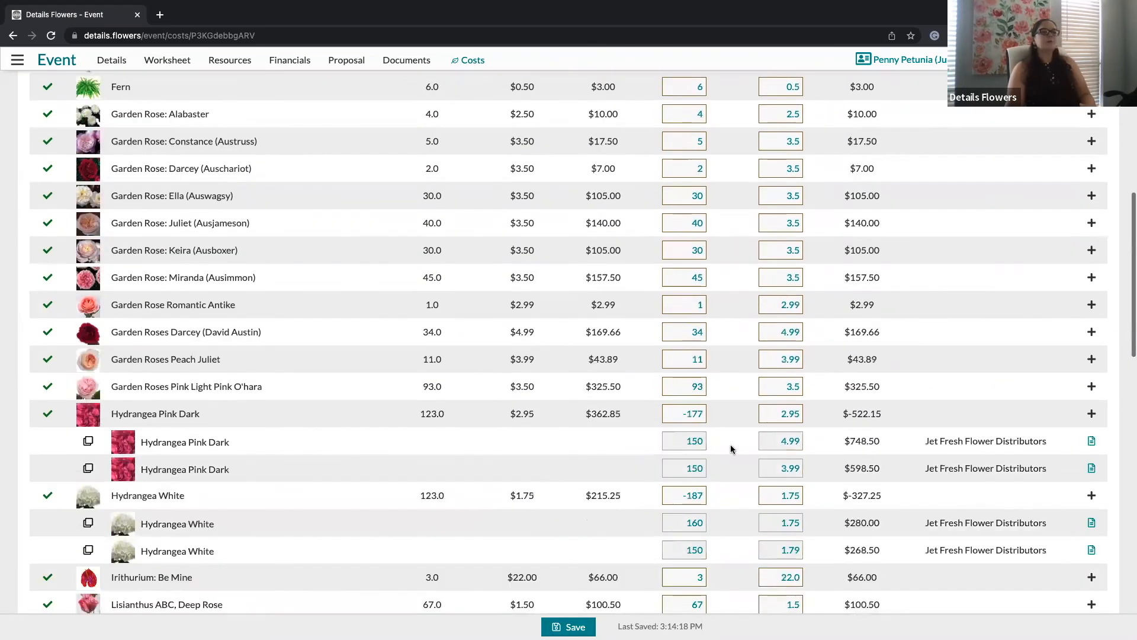
Step: Compare the estimated total, actual total and difference at the end of the Blooms & Greenery table
scroll(731, 448, down, 7)
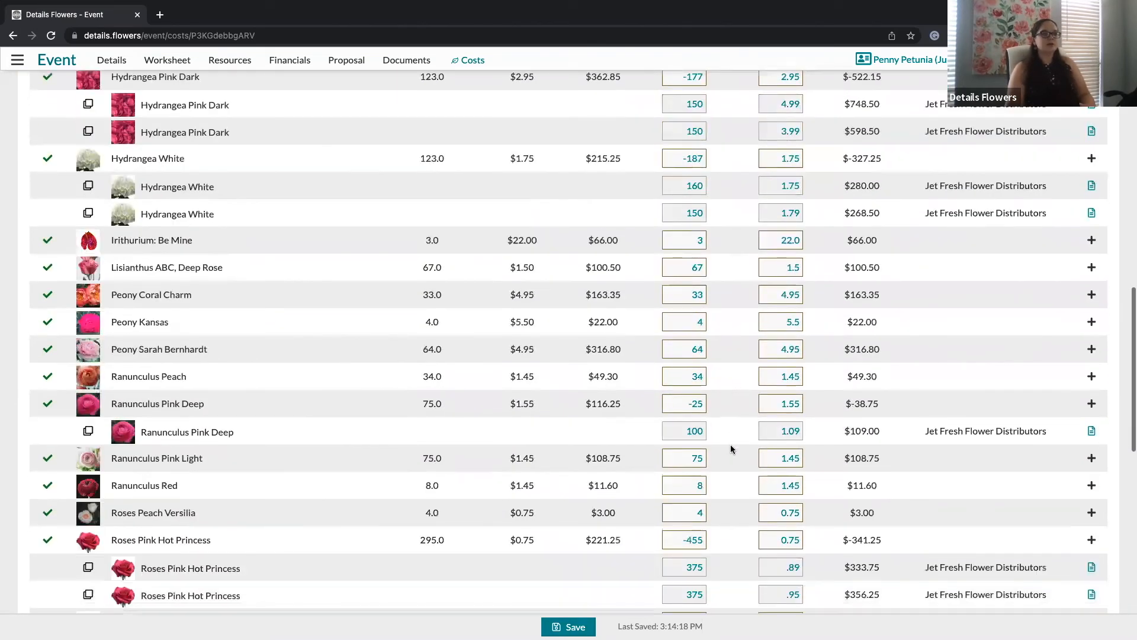
scroll(731, 448, down, 5)
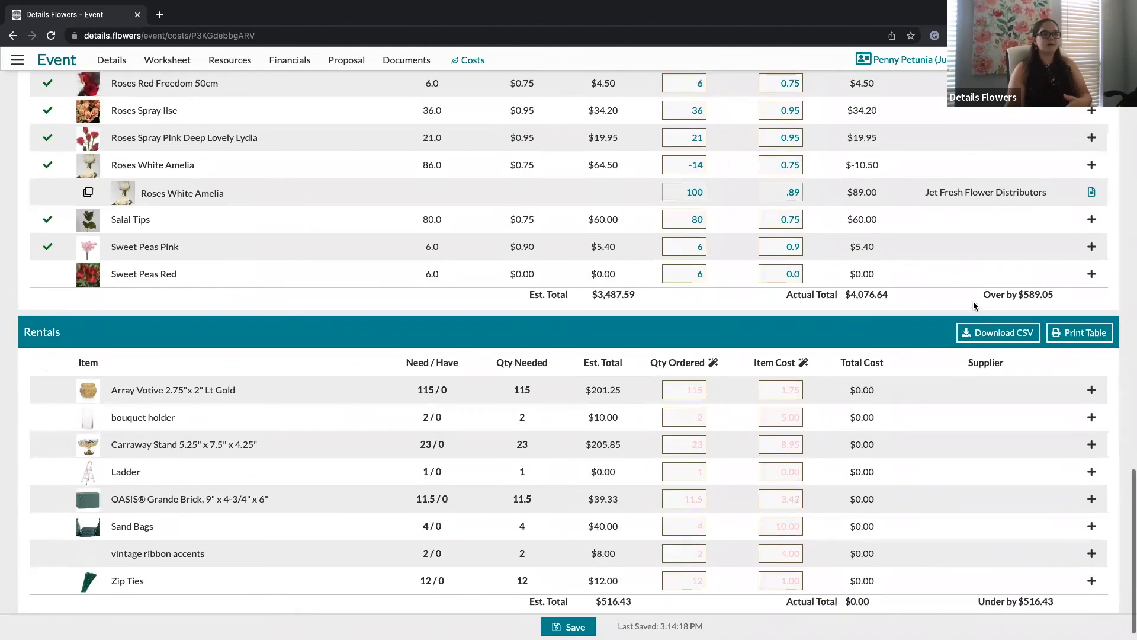
drag(584, 294, 662, 298)
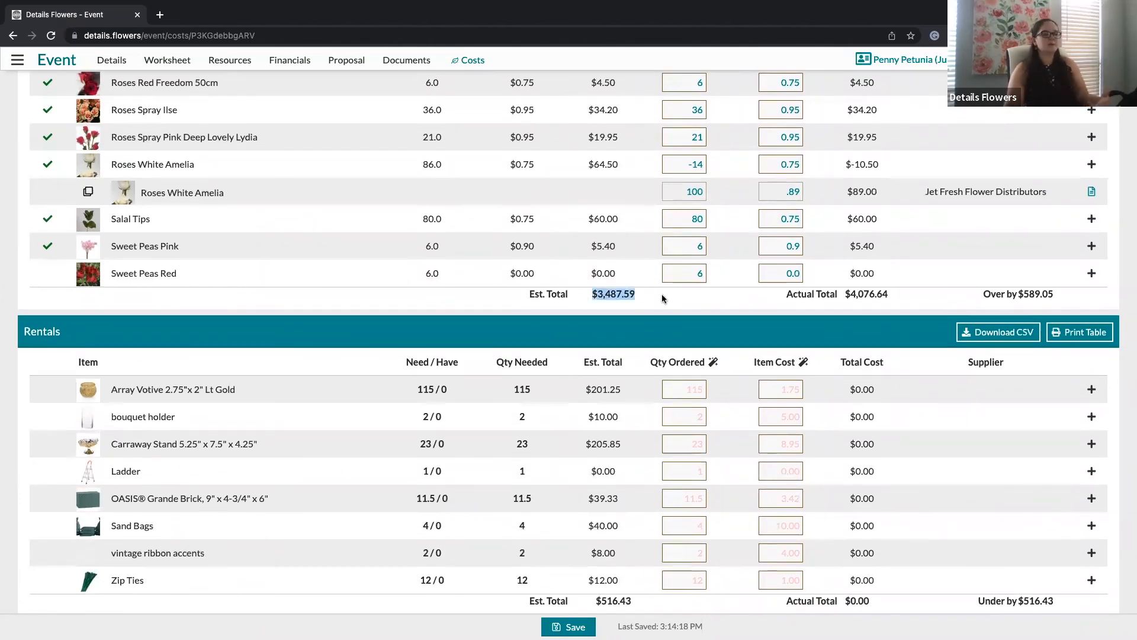
drag(785, 294, 890, 293)
drag(977, 294, 1061, 290)
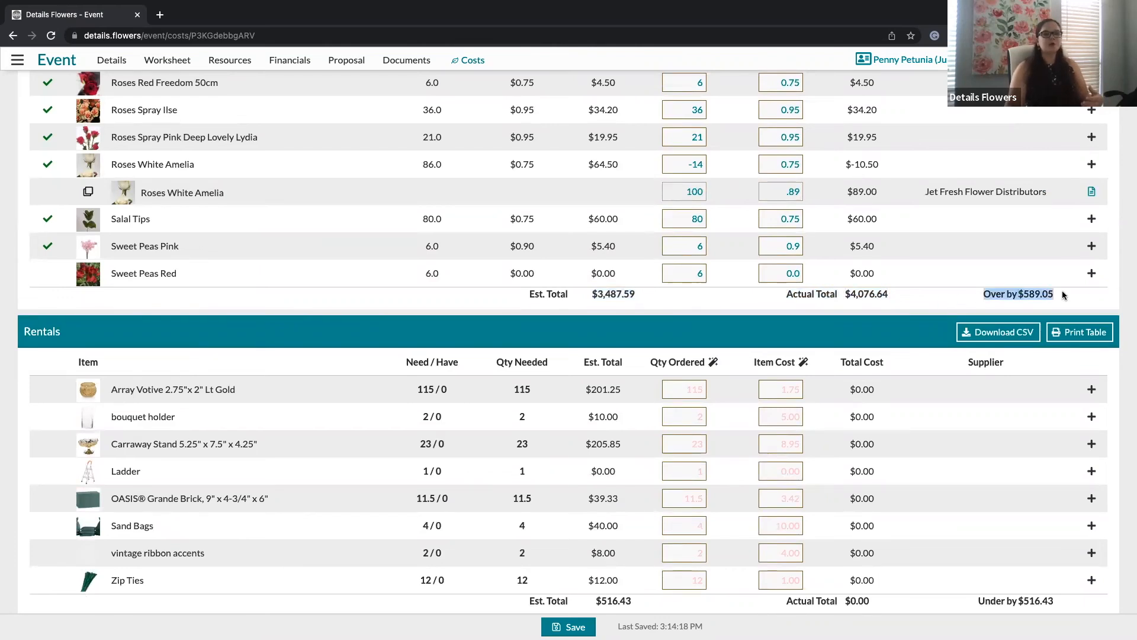
click(730, 305)
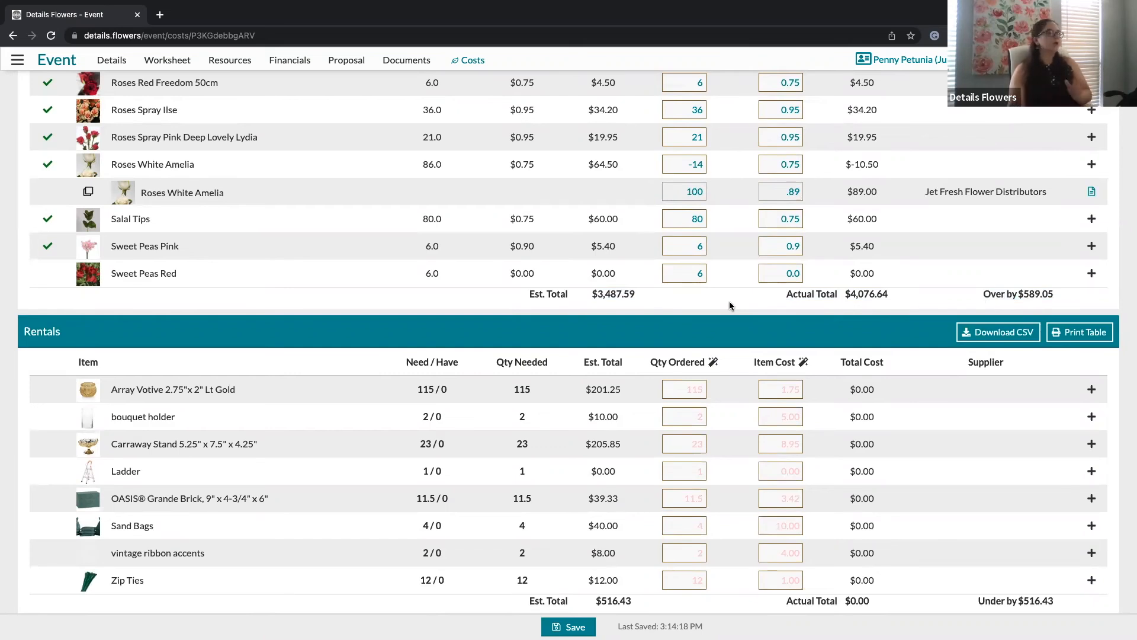
Step: Inspect the default cost and stems per bunch in the details of Garden Rose: Constance (Austruss), leaving them unedited
scroll(730, 305, up, 12)
scroll(729, 305, up, 7)
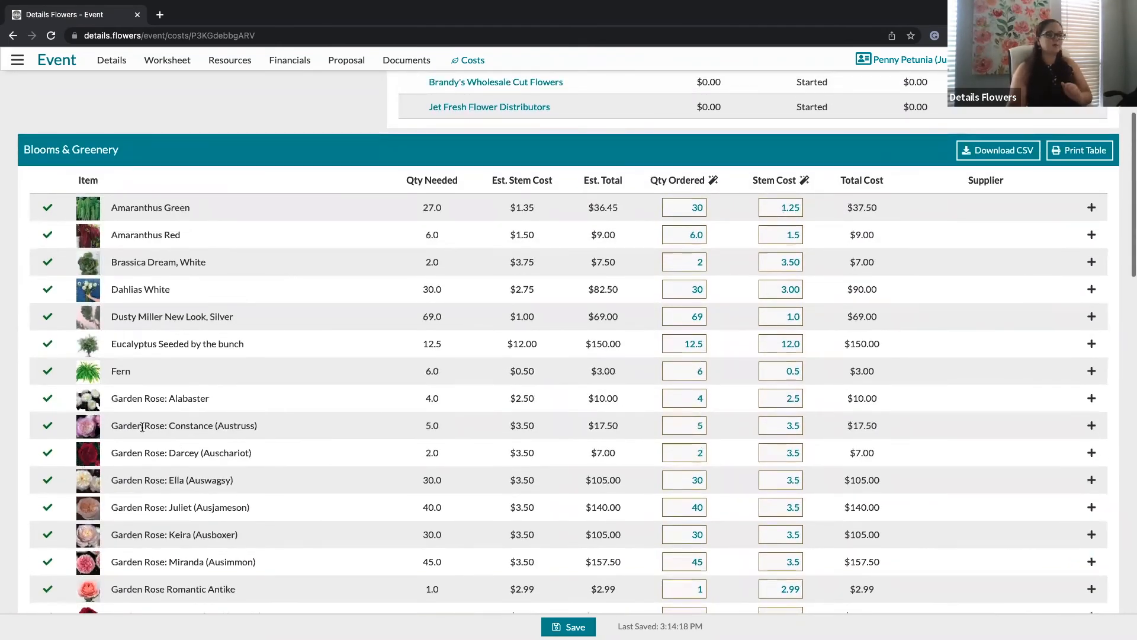
click(92, 428)
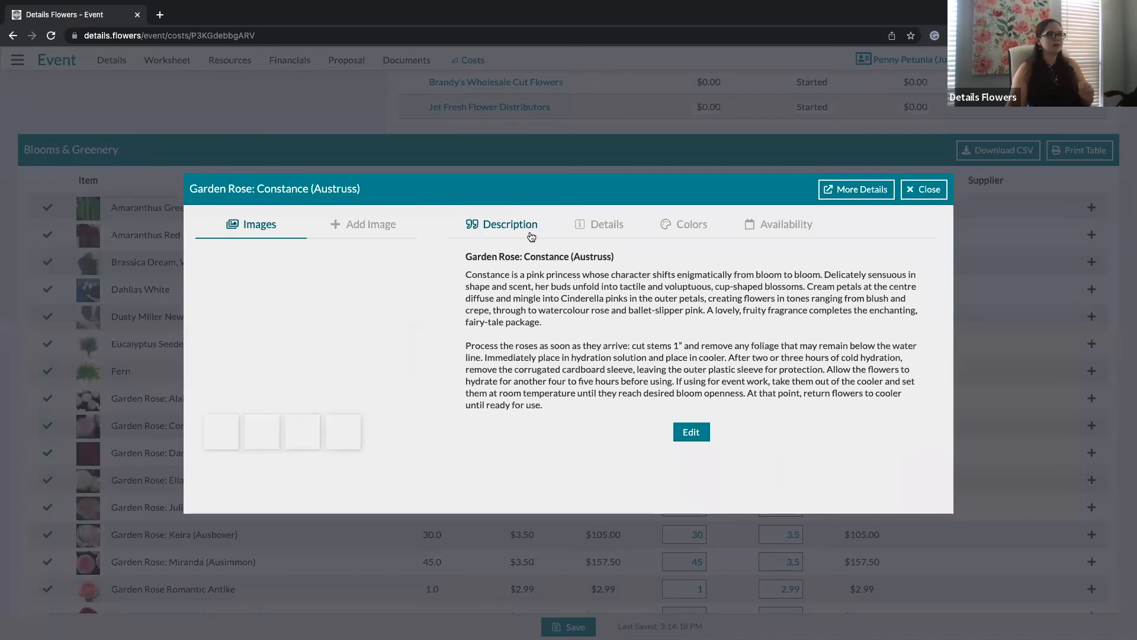
click(592, 234)
click(691, 357)
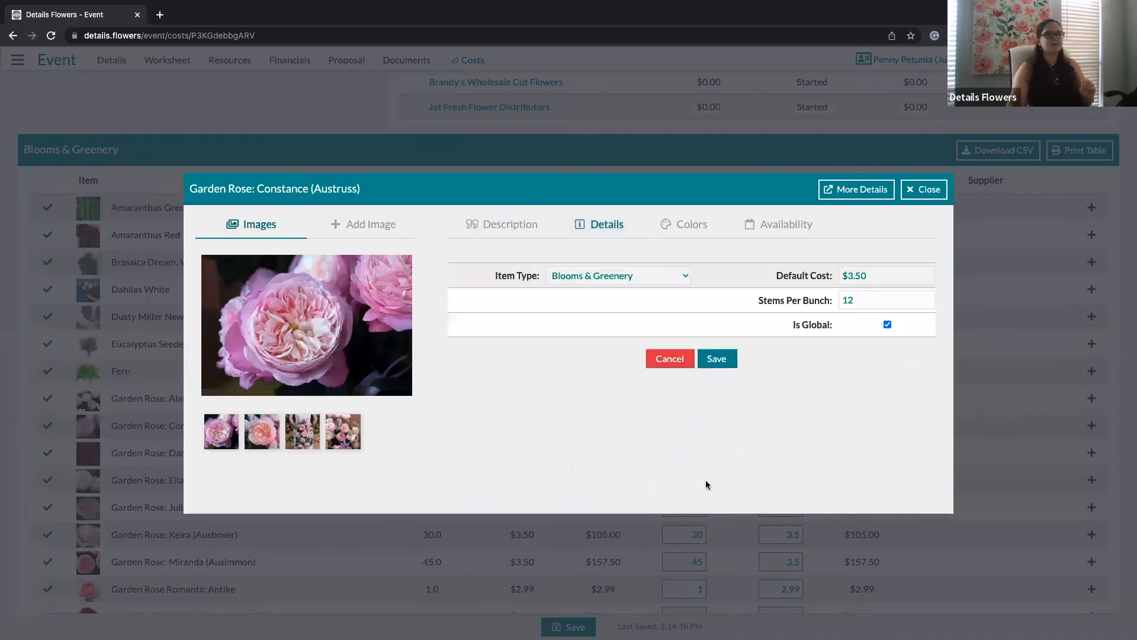
click(668, 361)
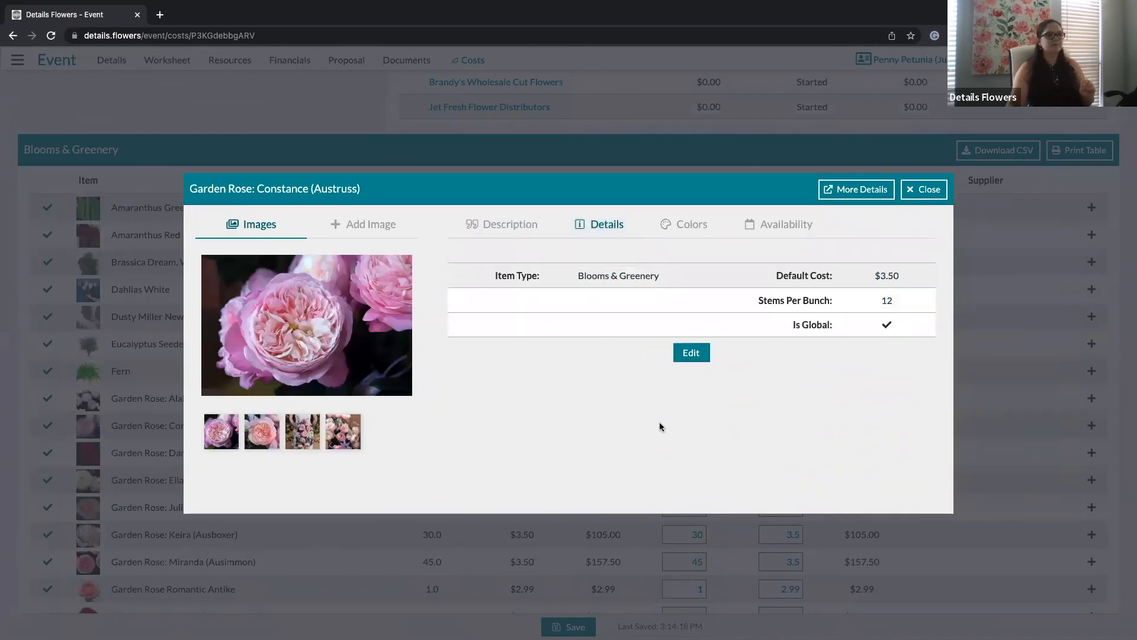
click(923, 190)
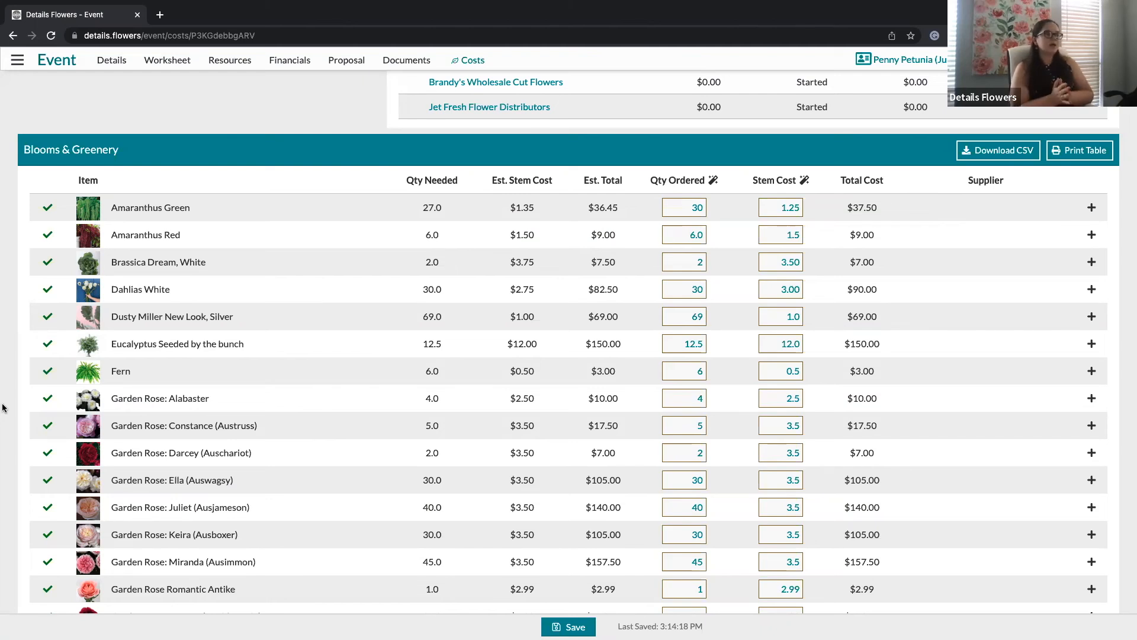
Step: Review the event's grand total, projected expenses, actual costs and under/over projection in Cost Info
scroll(327, 419, up, 5)
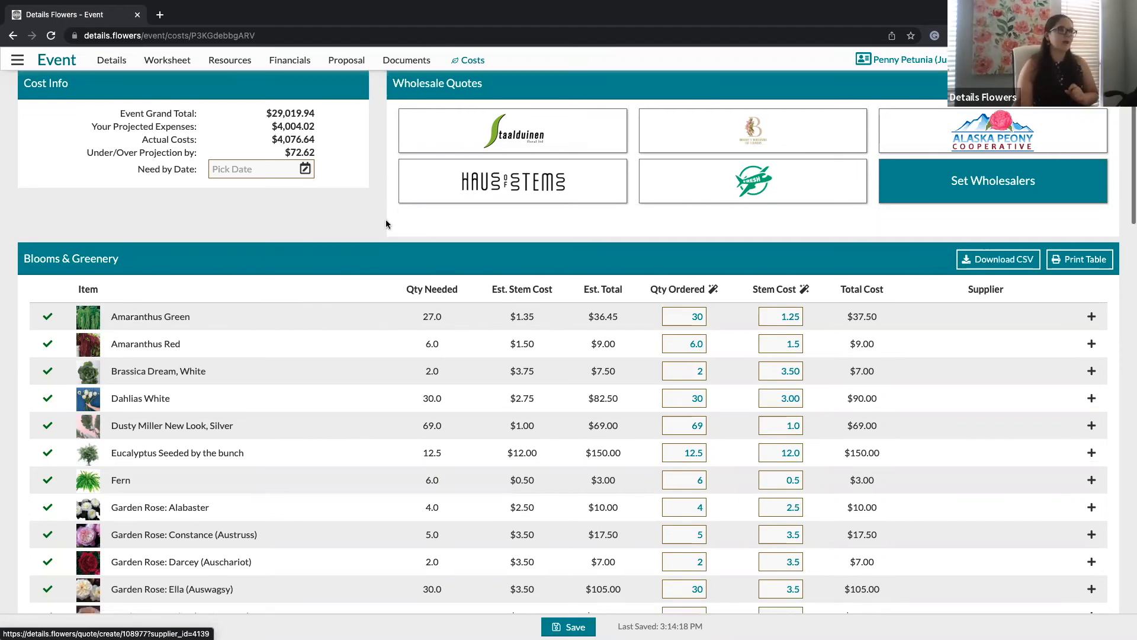
scroll(385, 219, down, 1)
scroll(462, 205, up, 1)
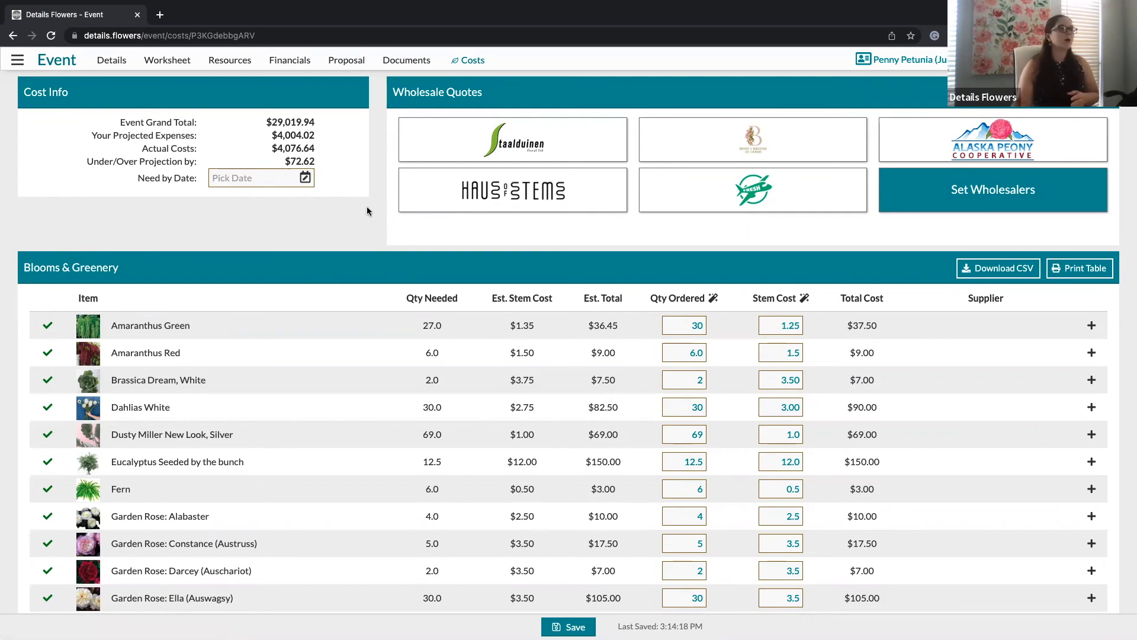
click(234, 65)
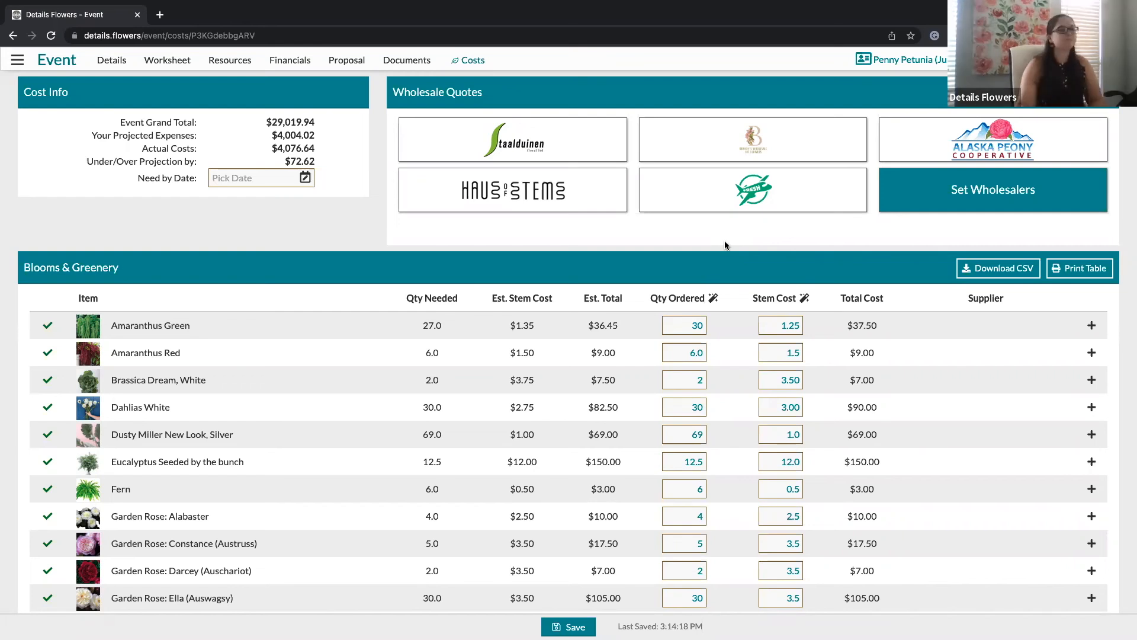
Step: Examine the needed, in-inventory and to-order quantities for the Array Votive 2.75"x 2" Lt Gold in Rentals
scroll(705, 261, down, 6)
scroll(705, 260, down, 15)
scroll(703, 257, down, 2)
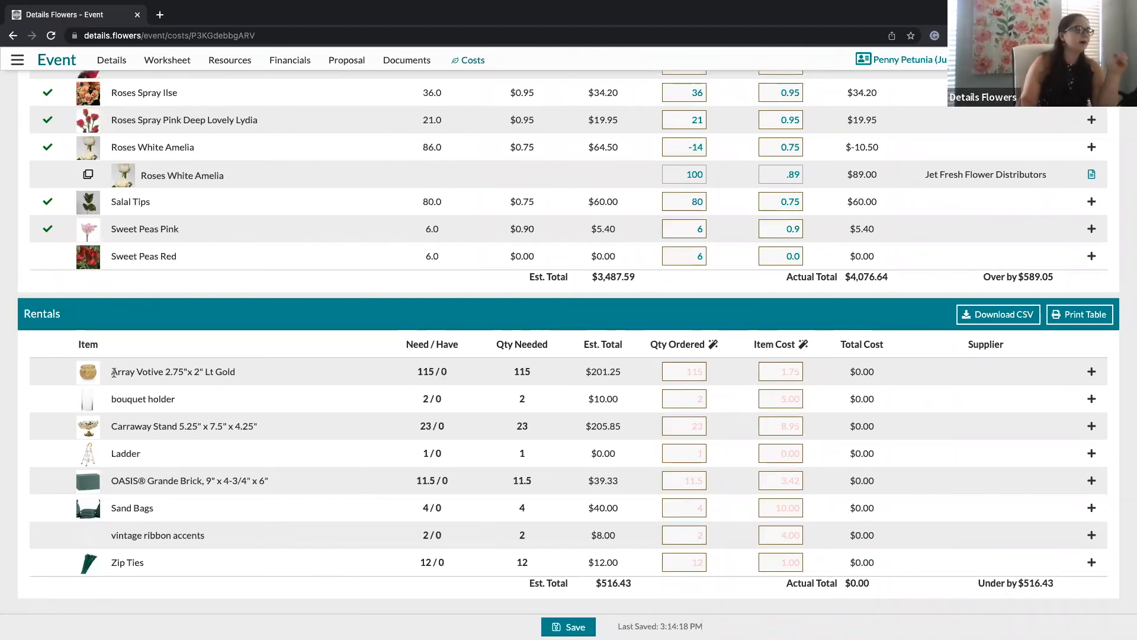
drag(415, 371, 461, 372)
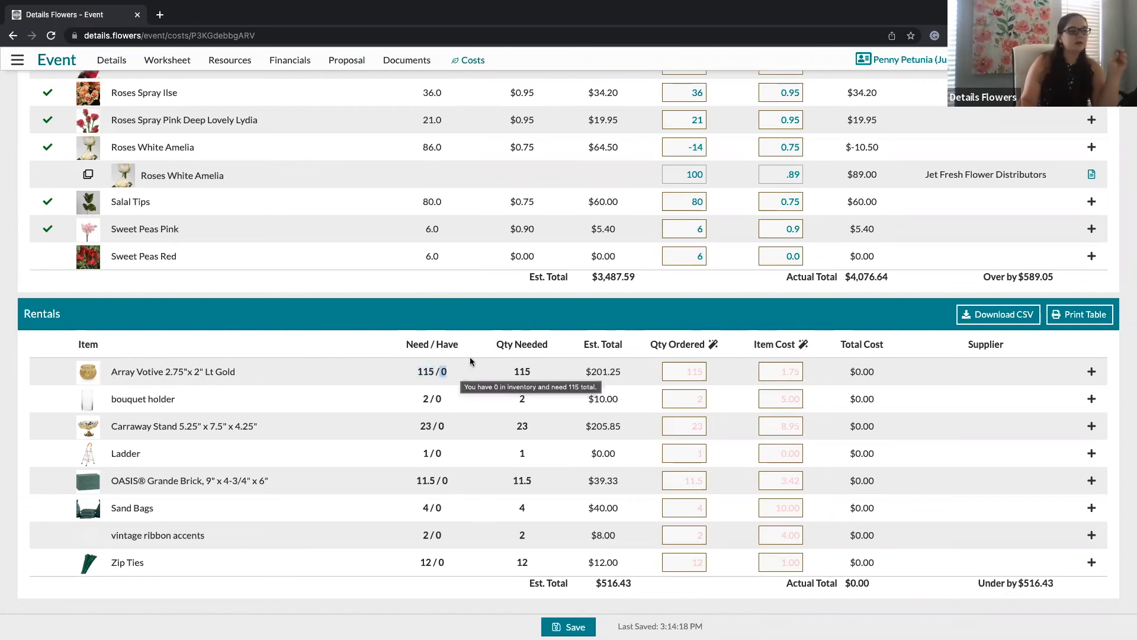
click(477, 346)
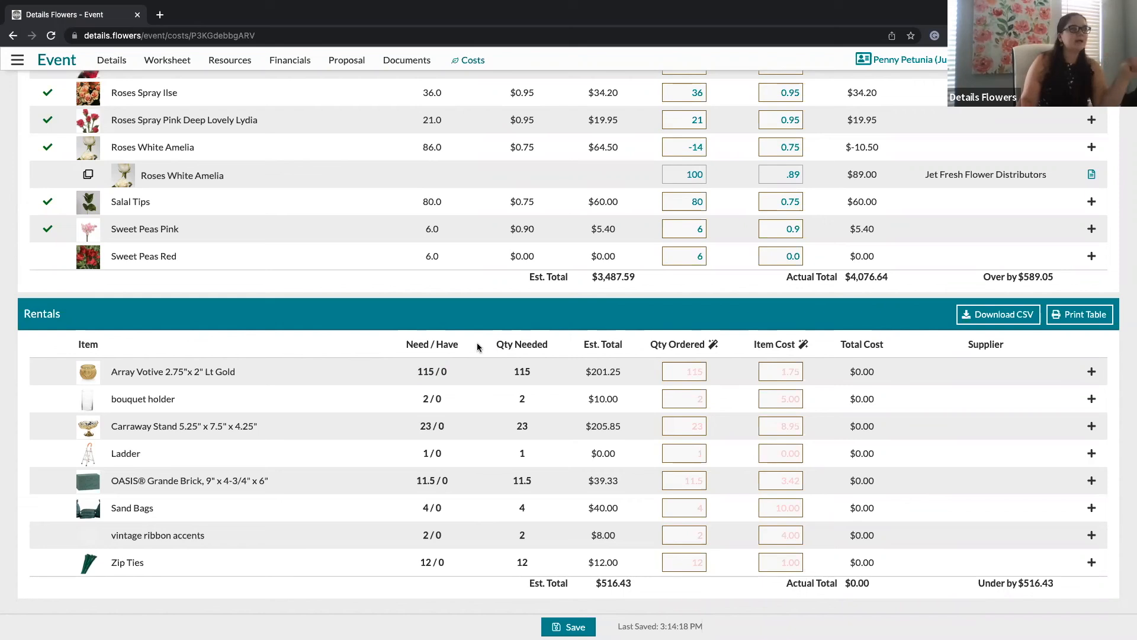
double_click(433, 372)
double_click(459, 374)
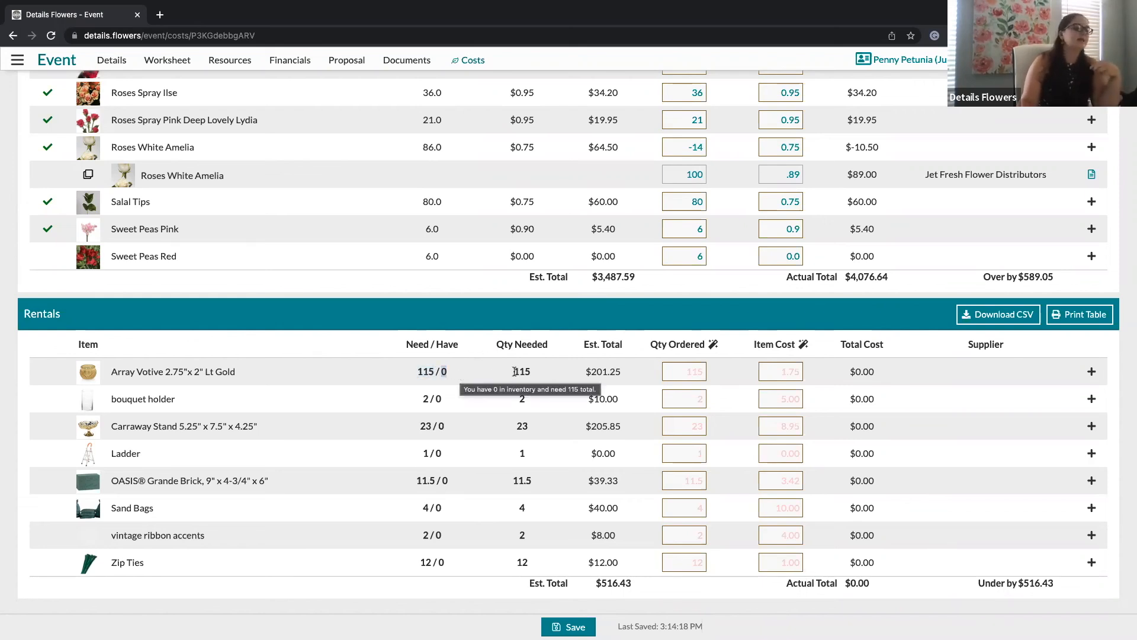
double_click(541, 373)
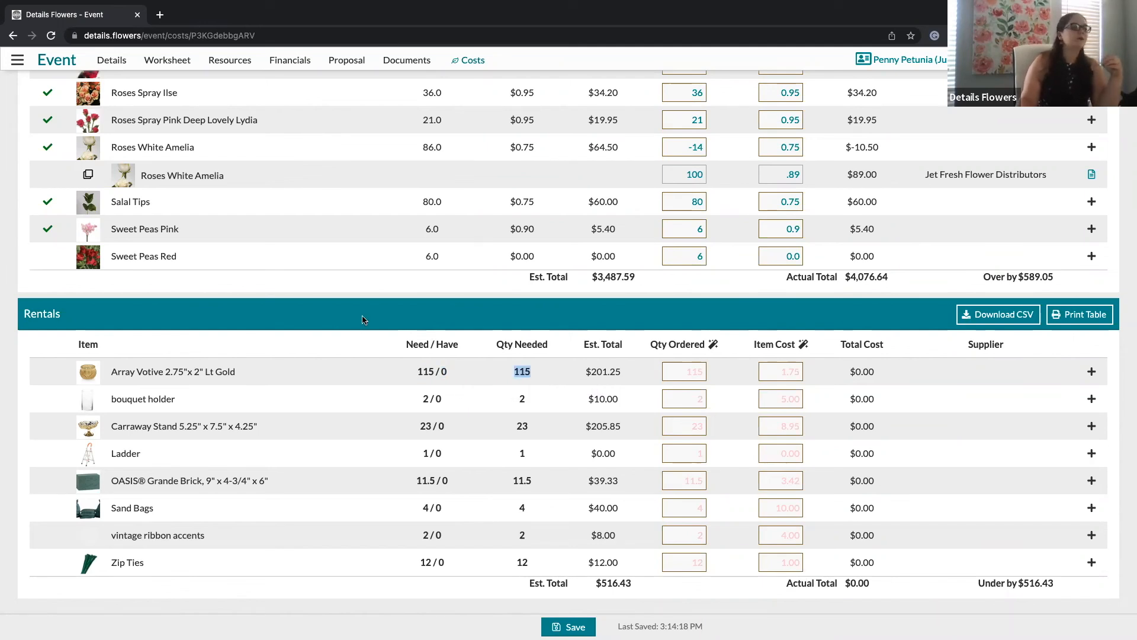
click(369, 353)
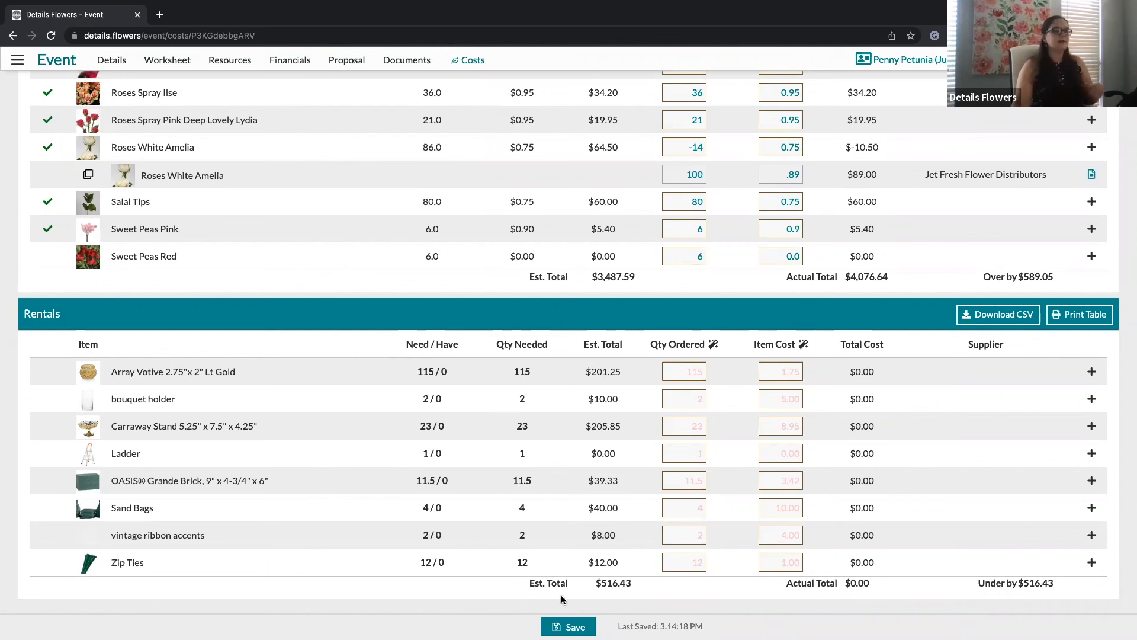
Step: Compare the Rentals estimated total, actual total and difference, and return to the event's Cost Info summary
drag(527, 583, 640, 586)
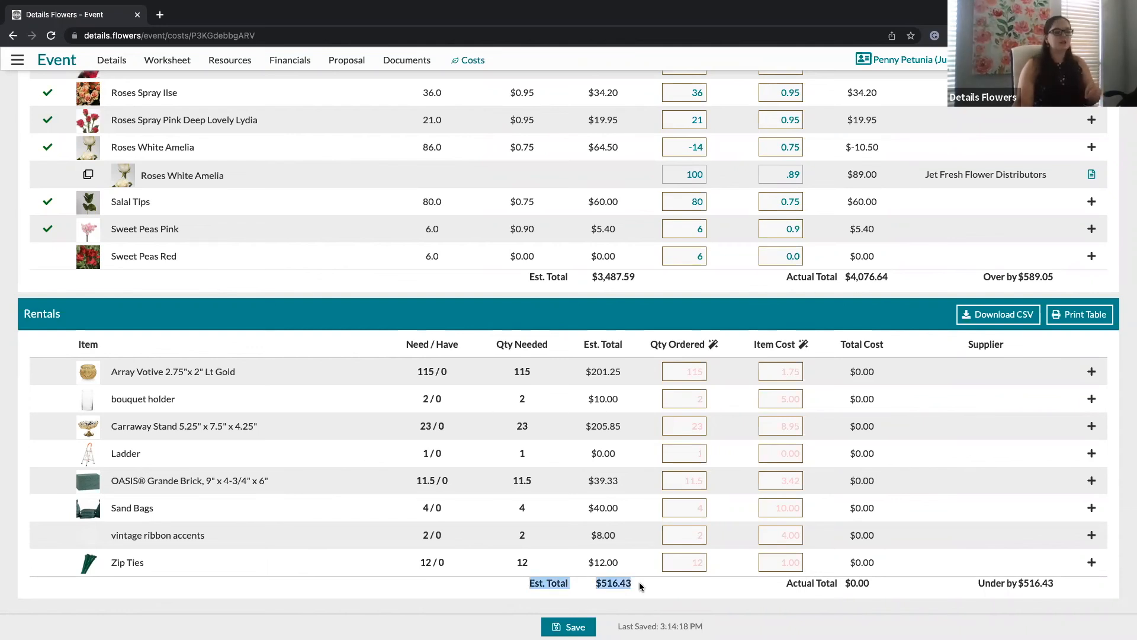
drag(786, 584, 1075, 583)
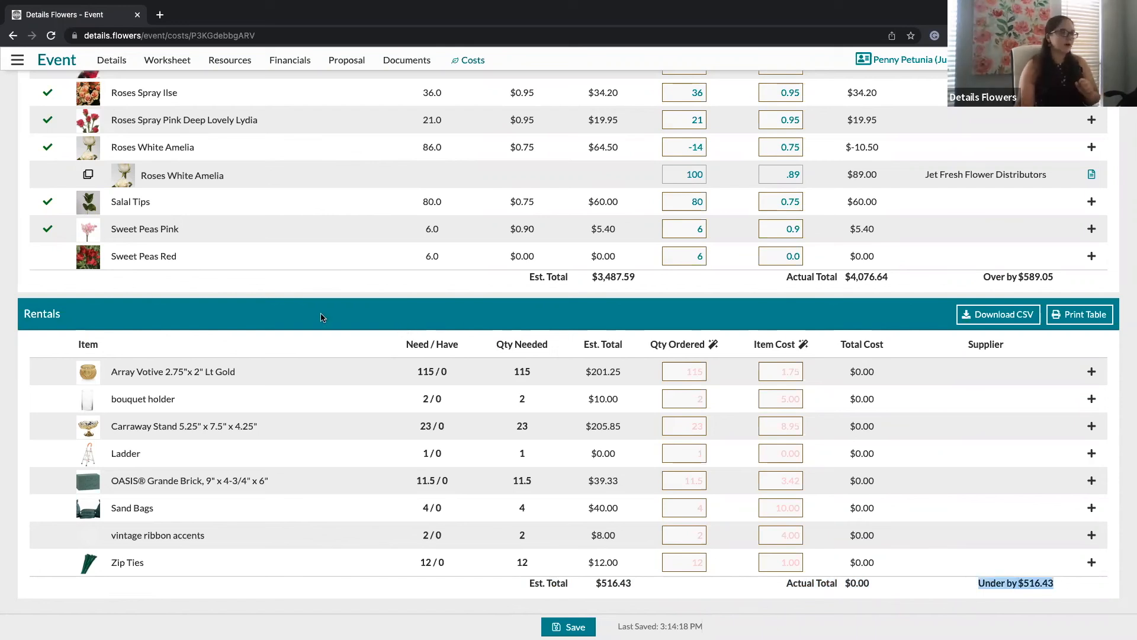
click(90, 374)
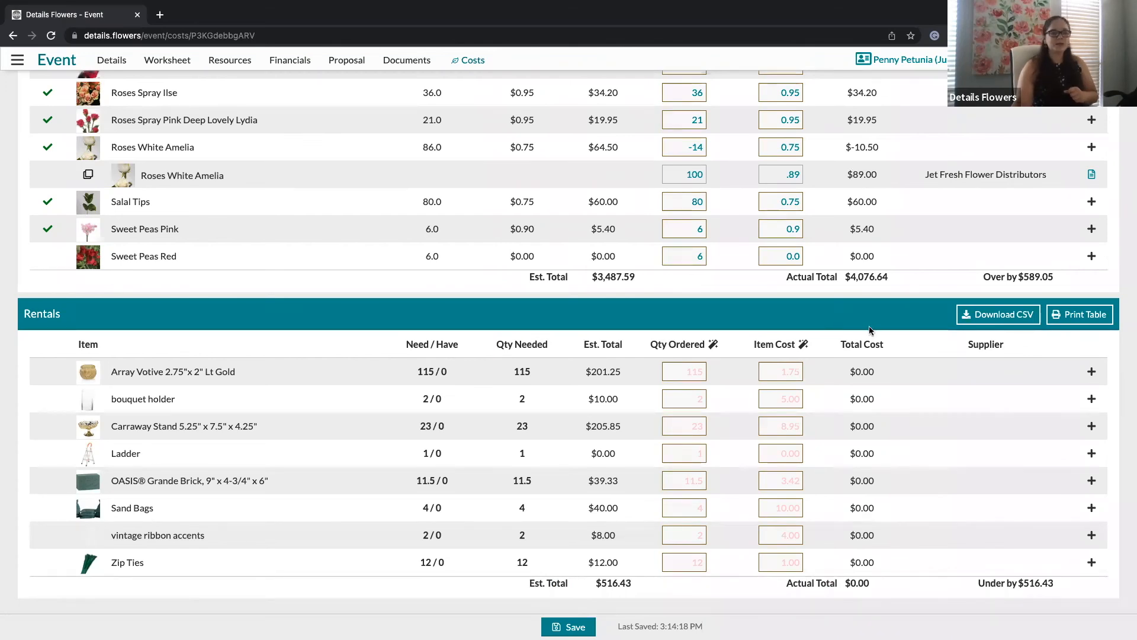
scroll(892, 318, up, 20)
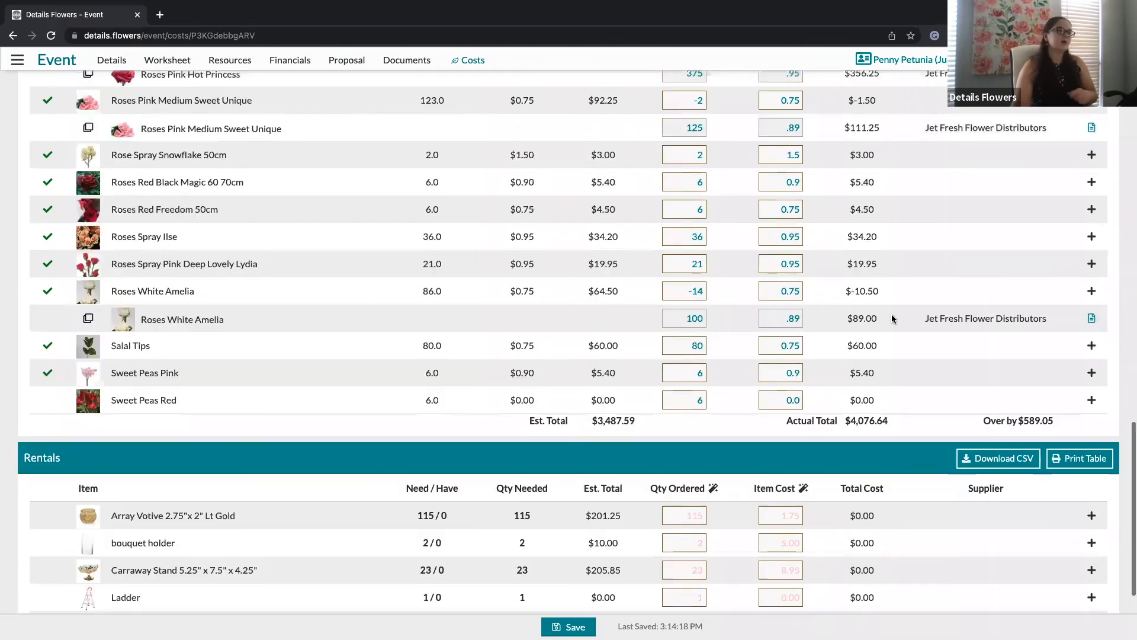
scroll(893, 319, up, 3)
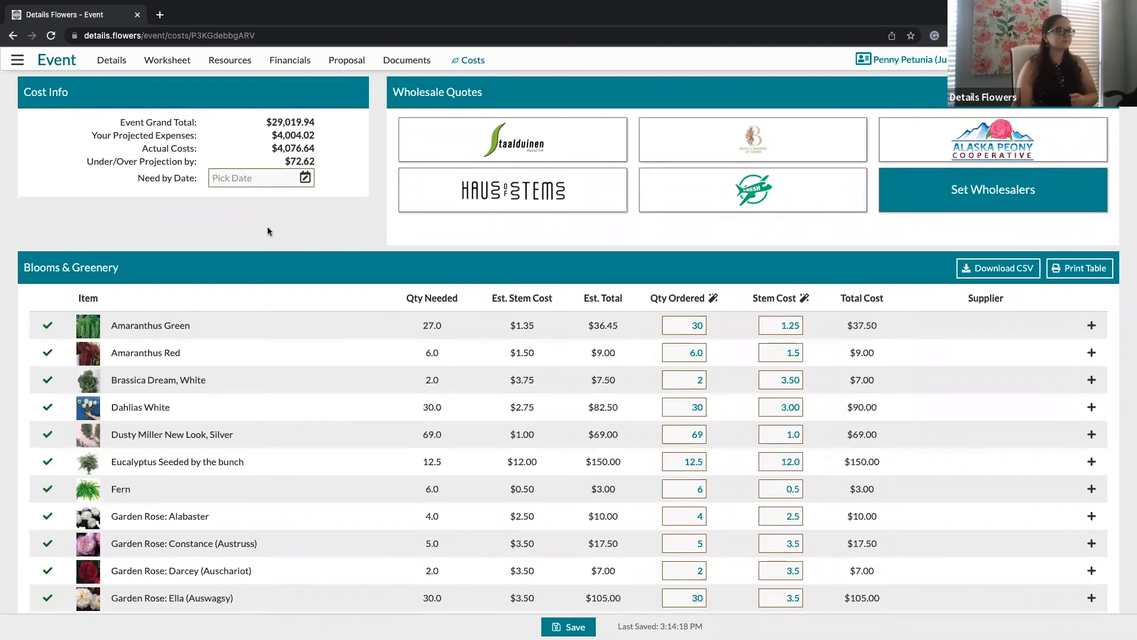
scroll(270, 227, down, 1)
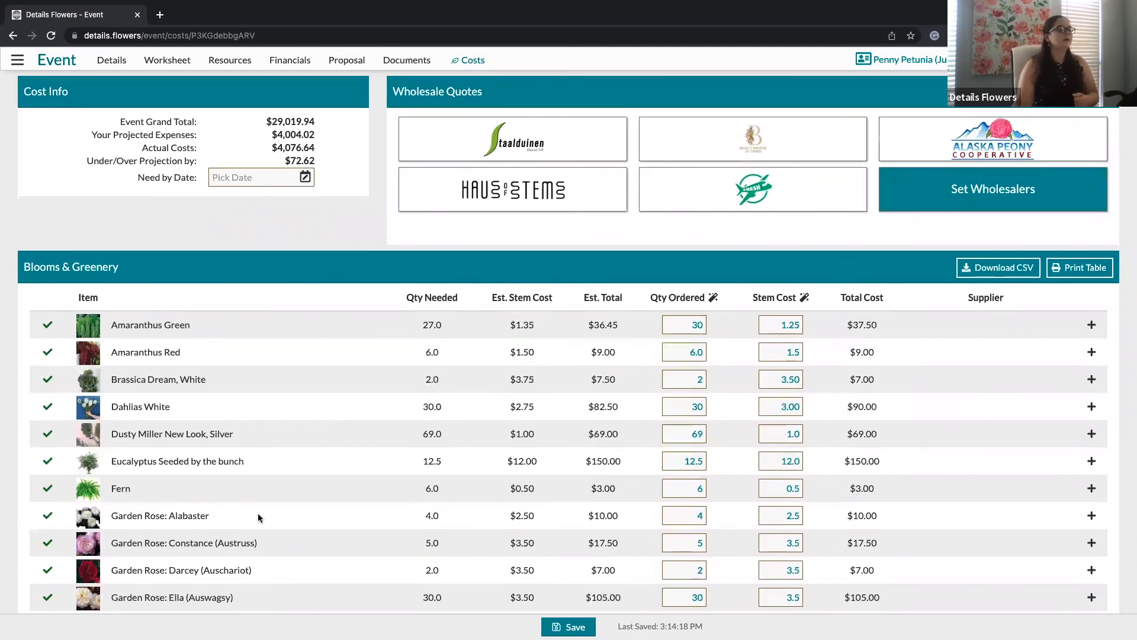
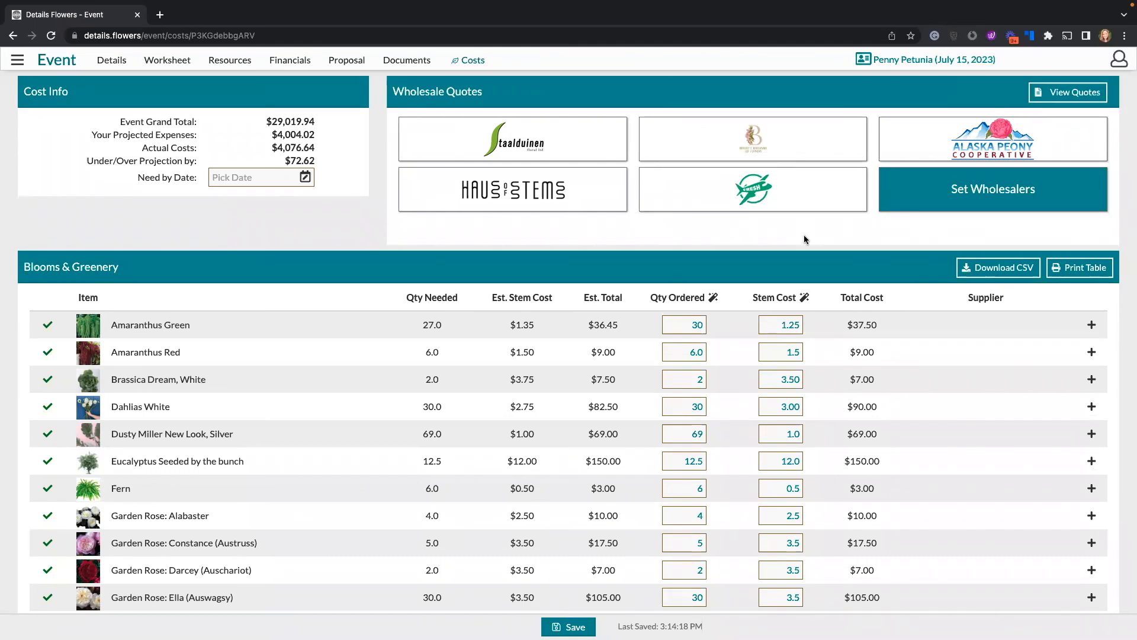
Step: Open the event's worksheet and load pinterest.com in a new browser tab
click(170, 62)
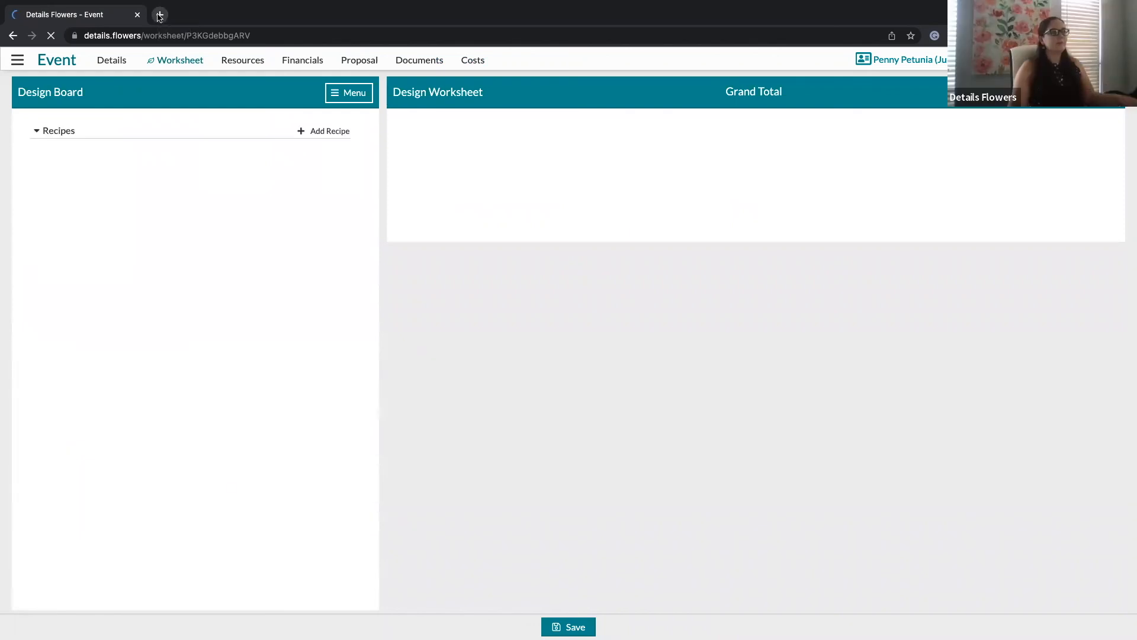
key(super+t)
text(pin)
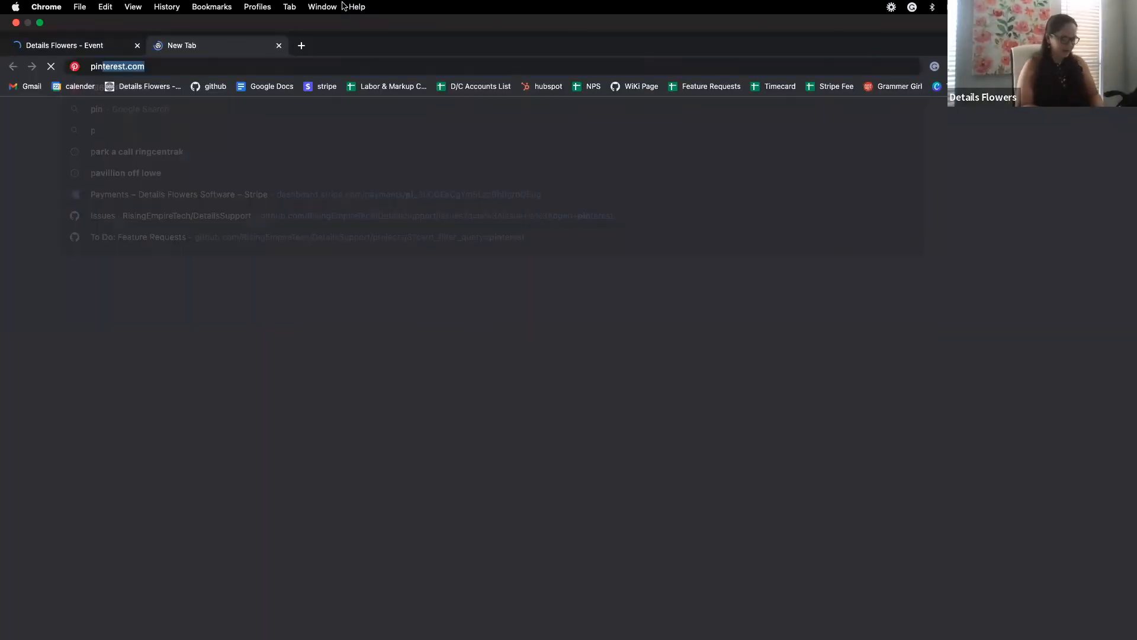
text(terest.com)
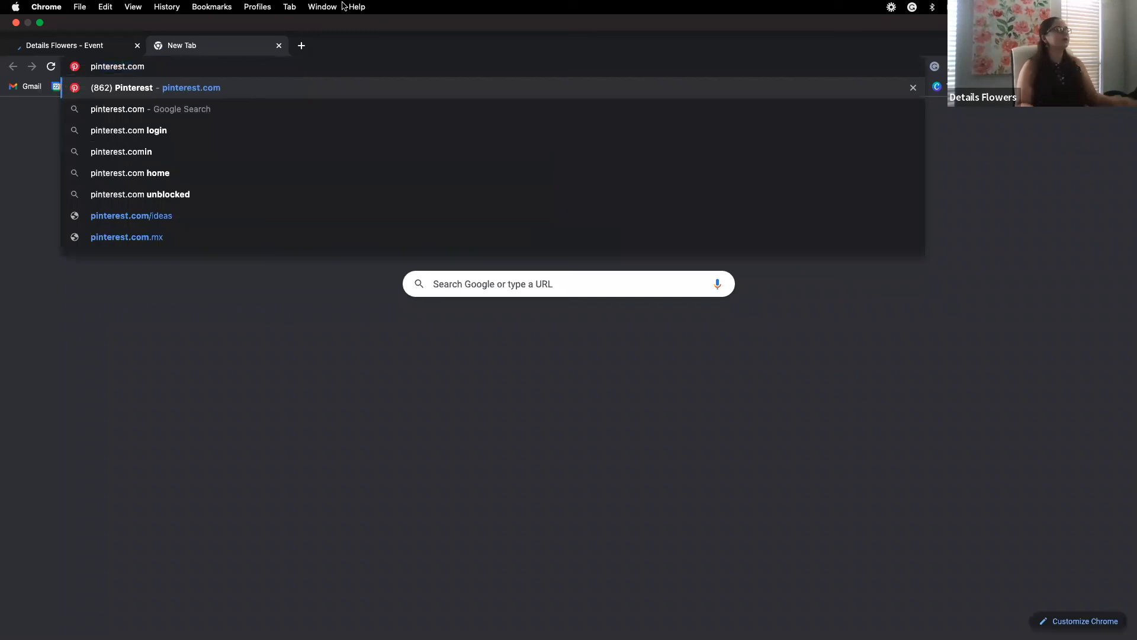
key(Return)
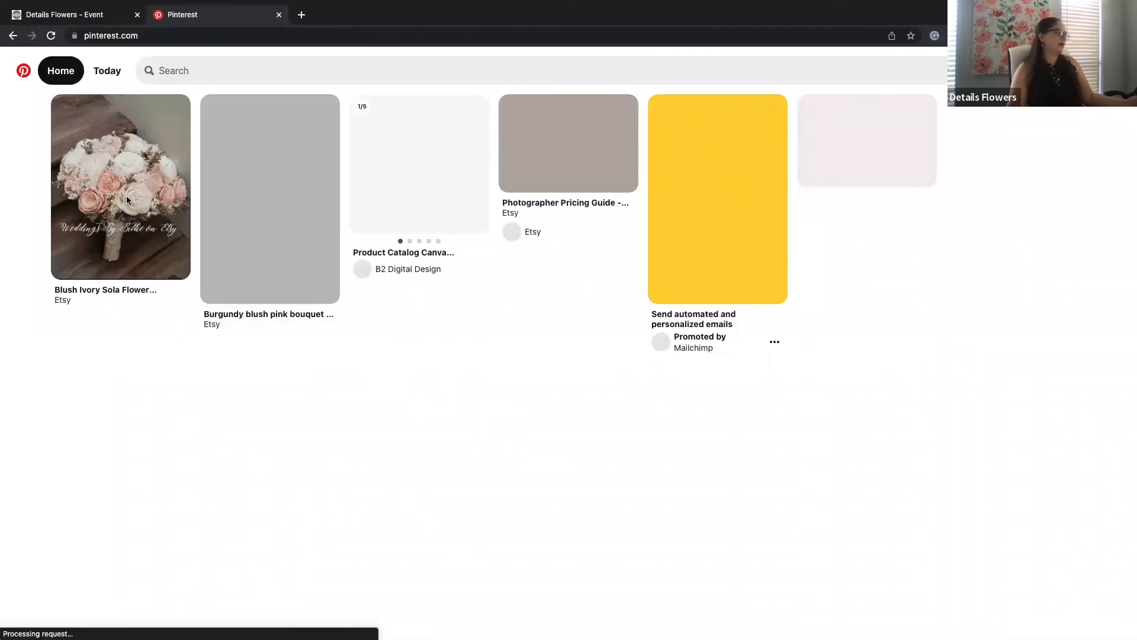
Step: Open the Blush Ivory Sola Flower Bouquet pin on Pinterest and download its image
click(127, 197)
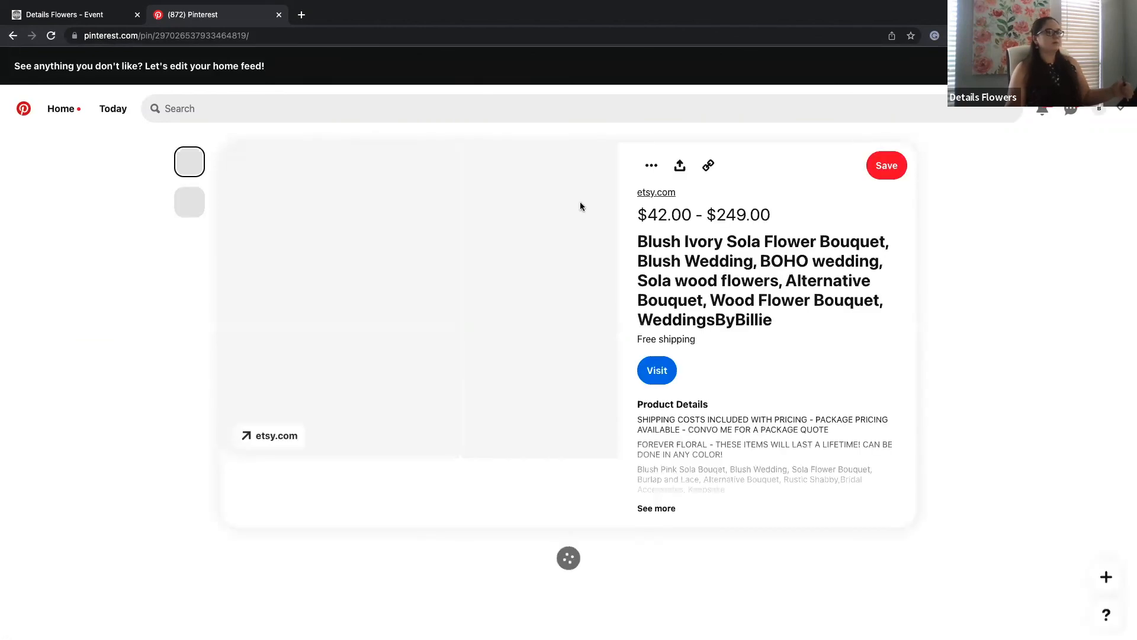
click(652, 168)
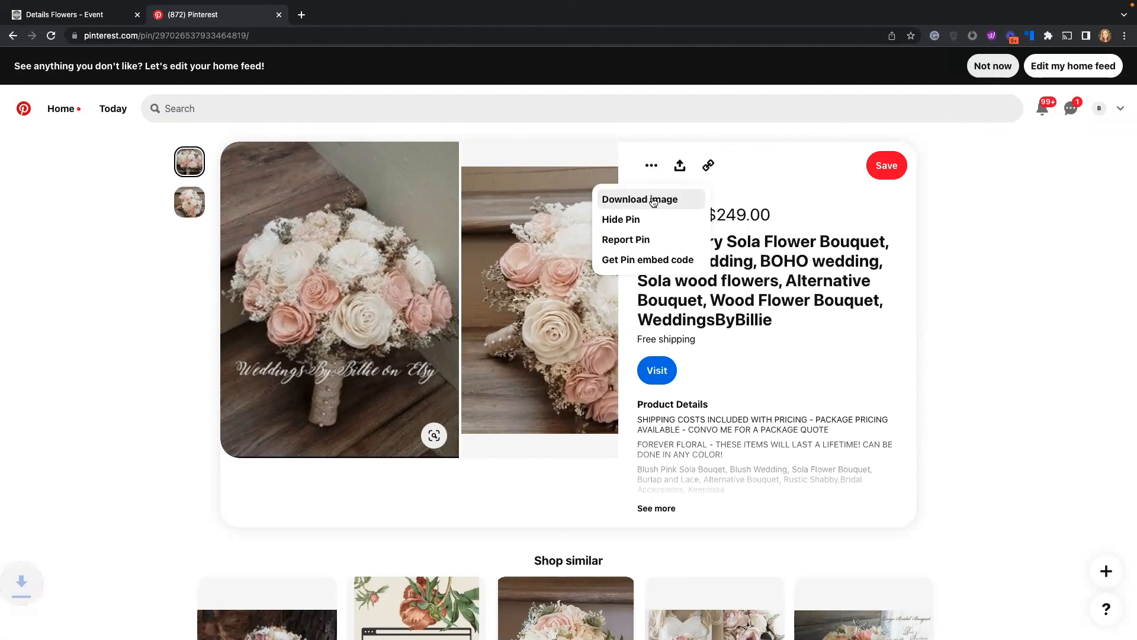
click(654, 200)
Step: Switch to the Details Flowers worksheet and create a recipe from the downloaded Blush Ivory Sola Flower Bouquet image in Downloads
click(35, 16)
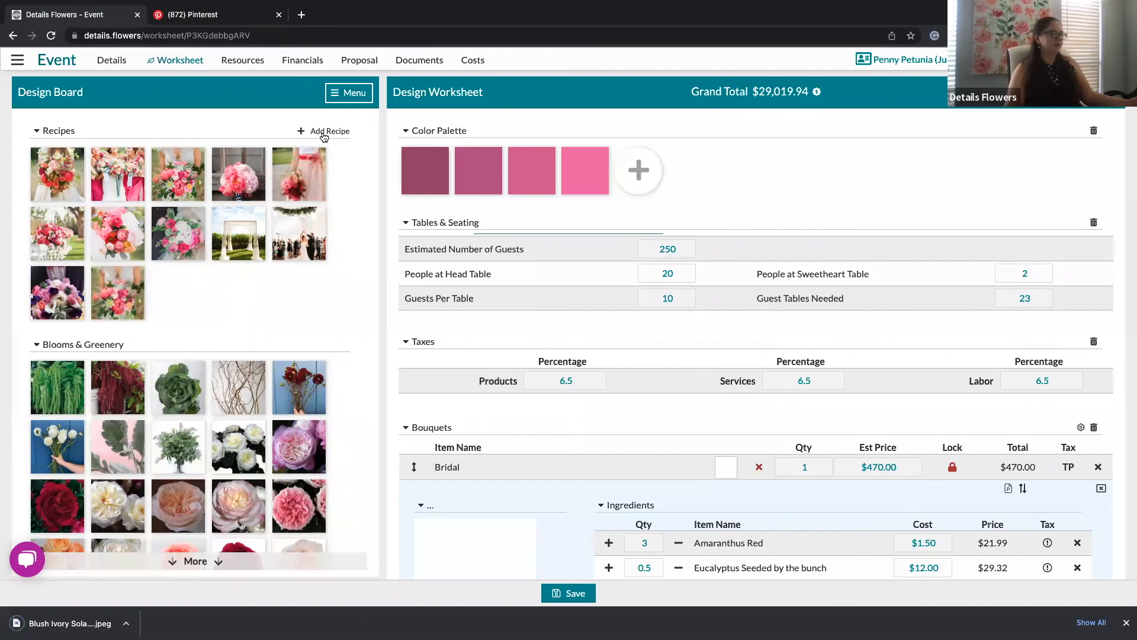
click(324, 137)
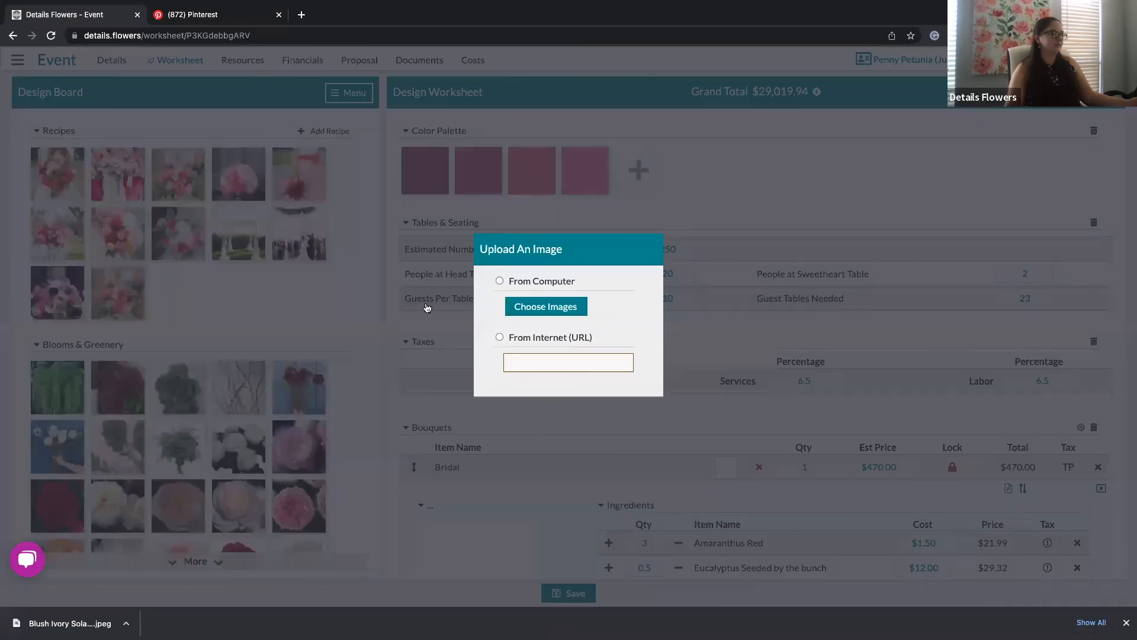
click(553, 308)
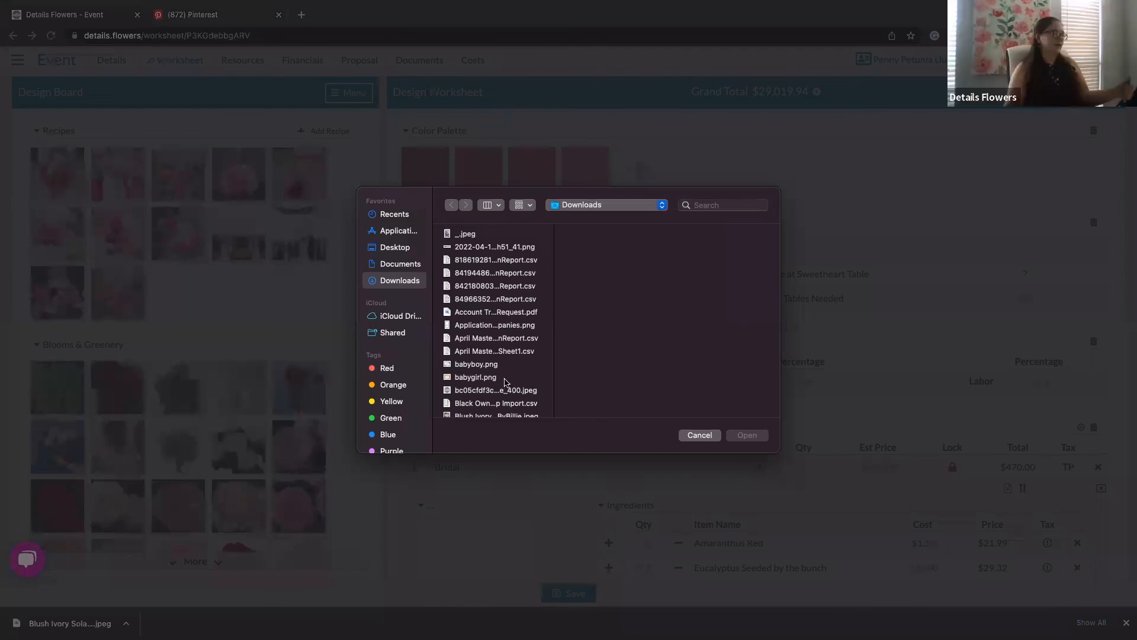
click(484, 368)
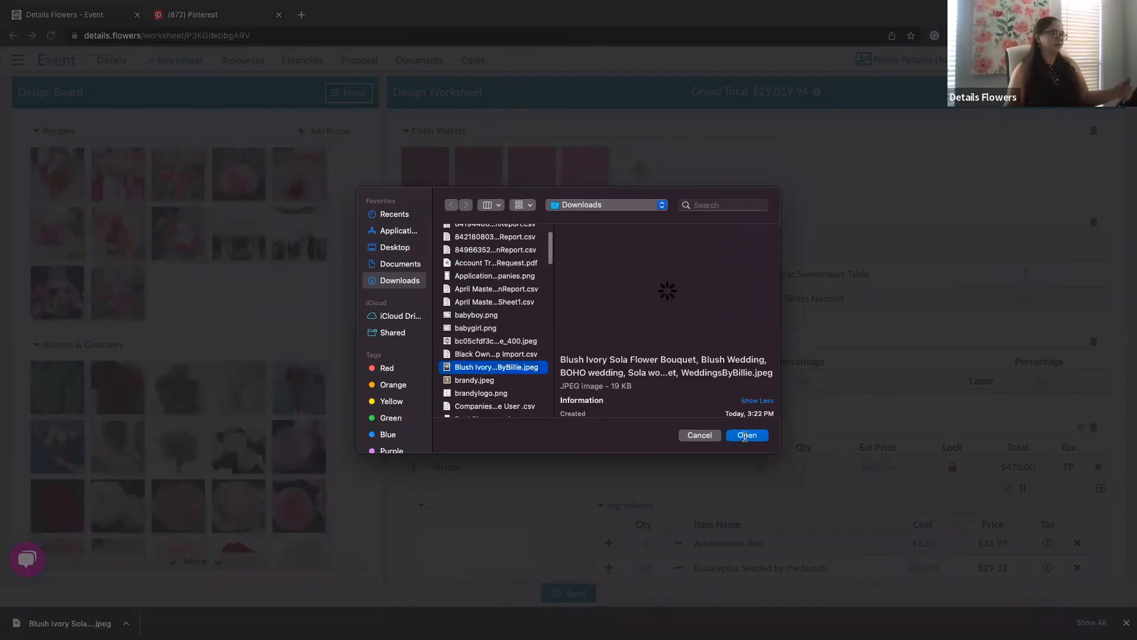
click(746, 435)
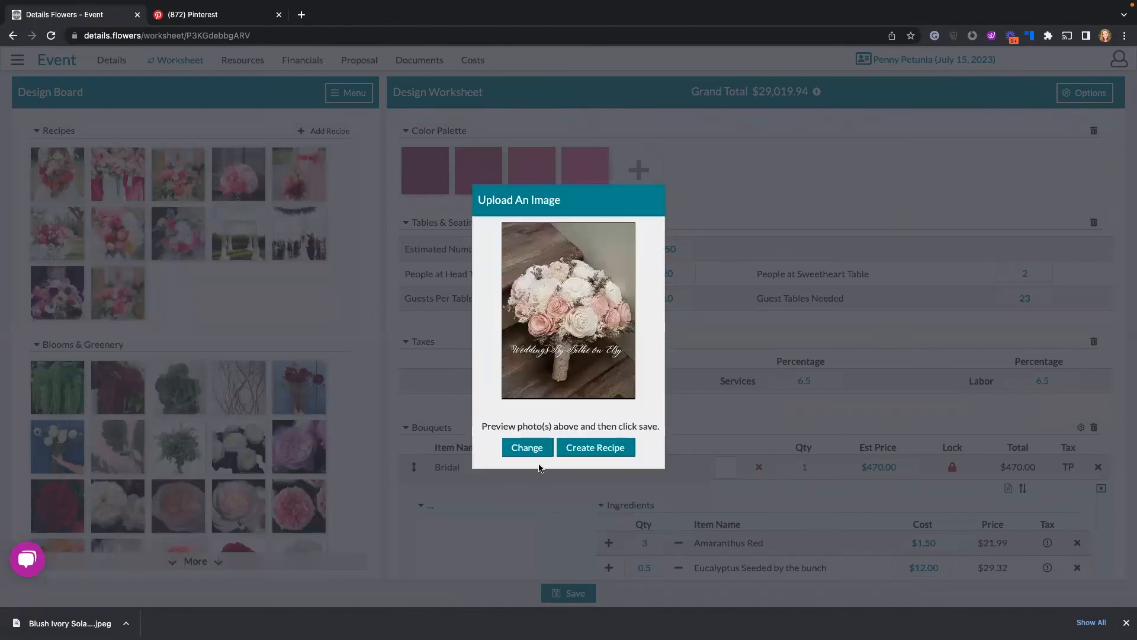
click(582, 448)
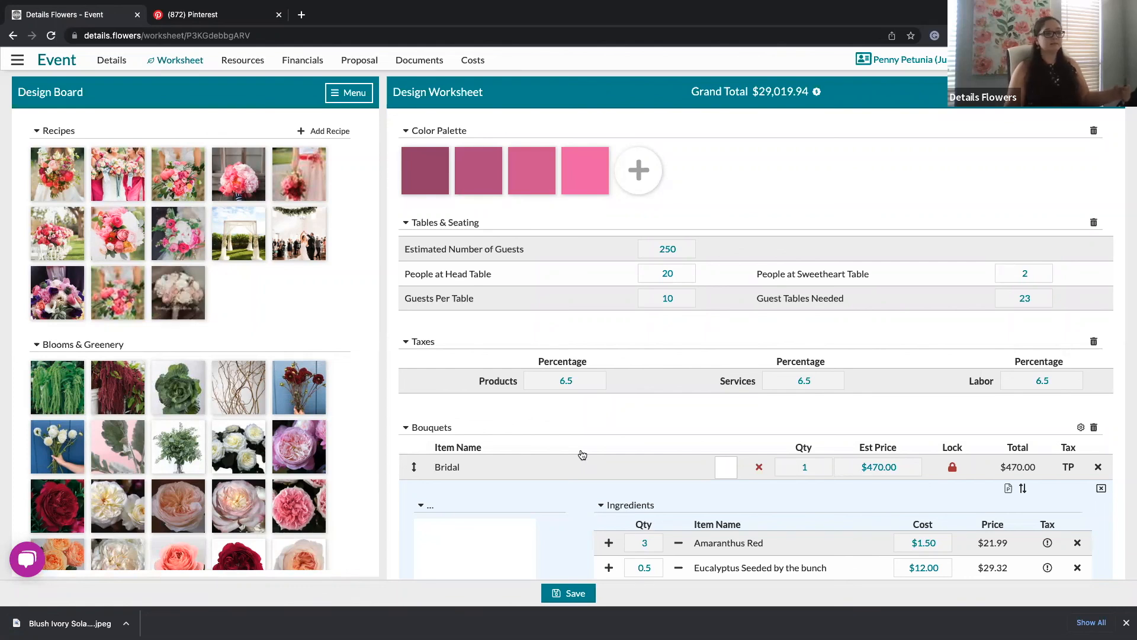
Step: Return to Pinterest, dismiss the multiple-download request, and check the image download option on the Burgundy blush pink bouquet pin
click(235, 22)
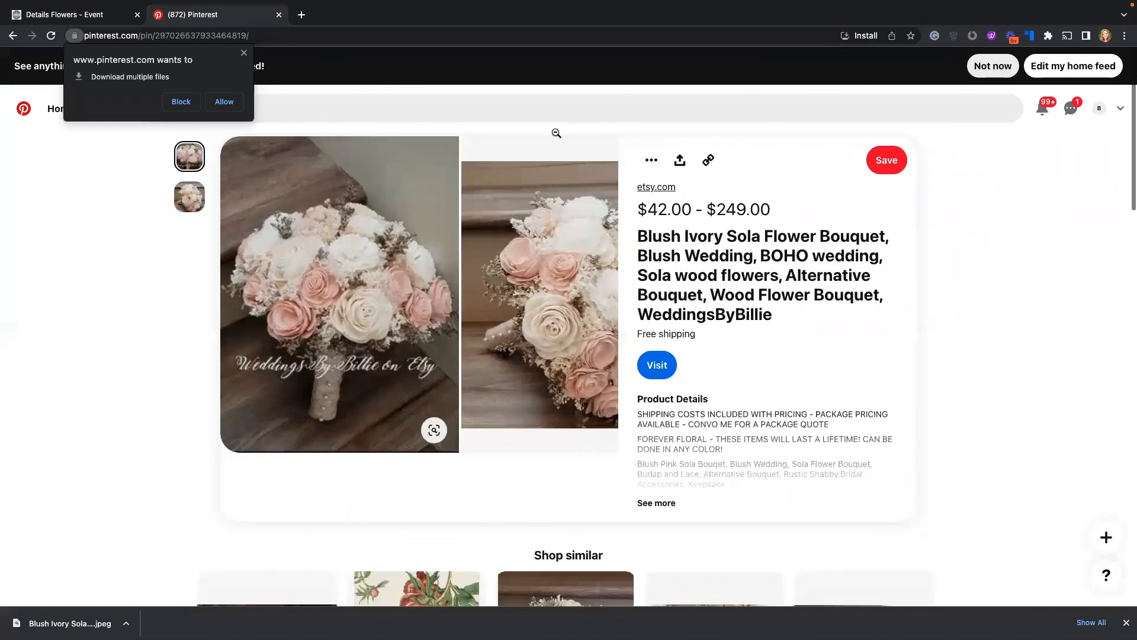
click(244, 54)
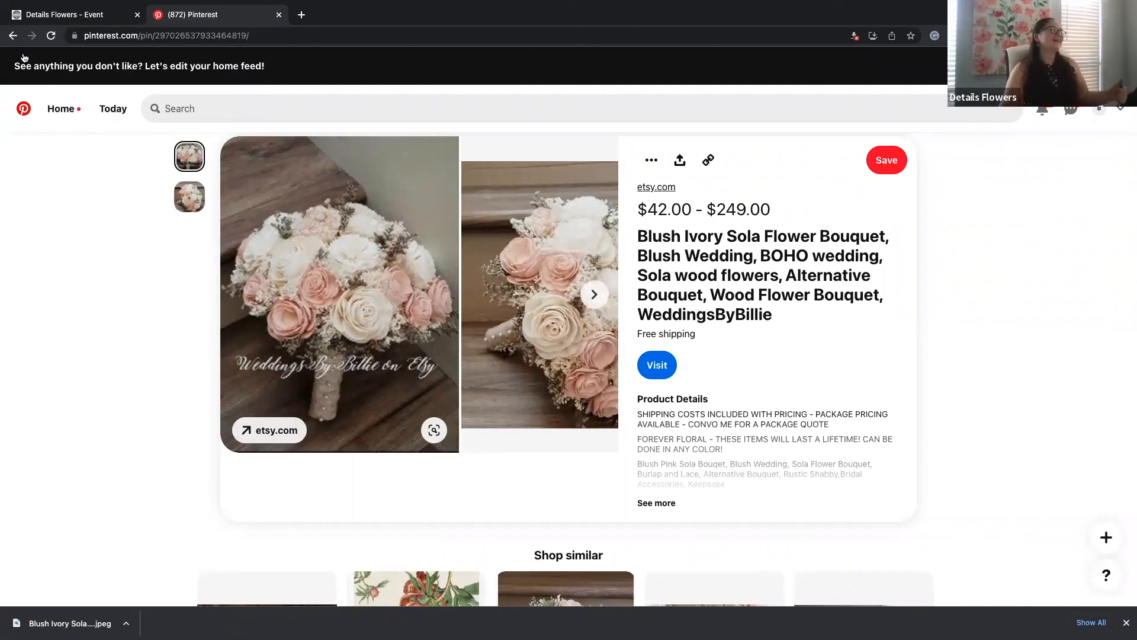
click(13, 36)
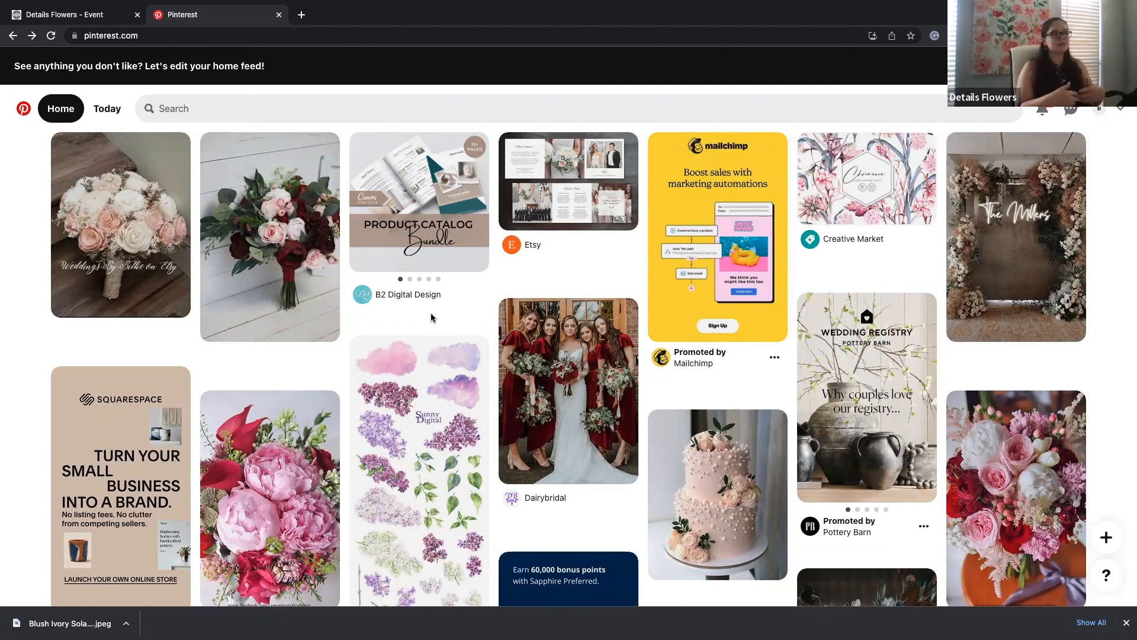
click(285, 244)
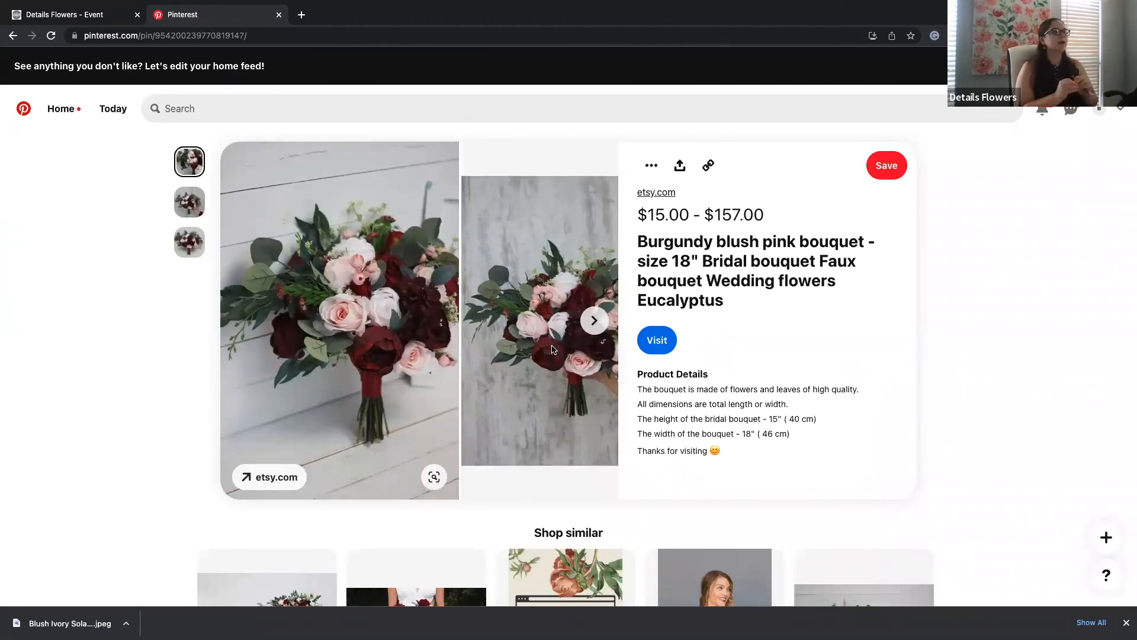
click(651, 167)
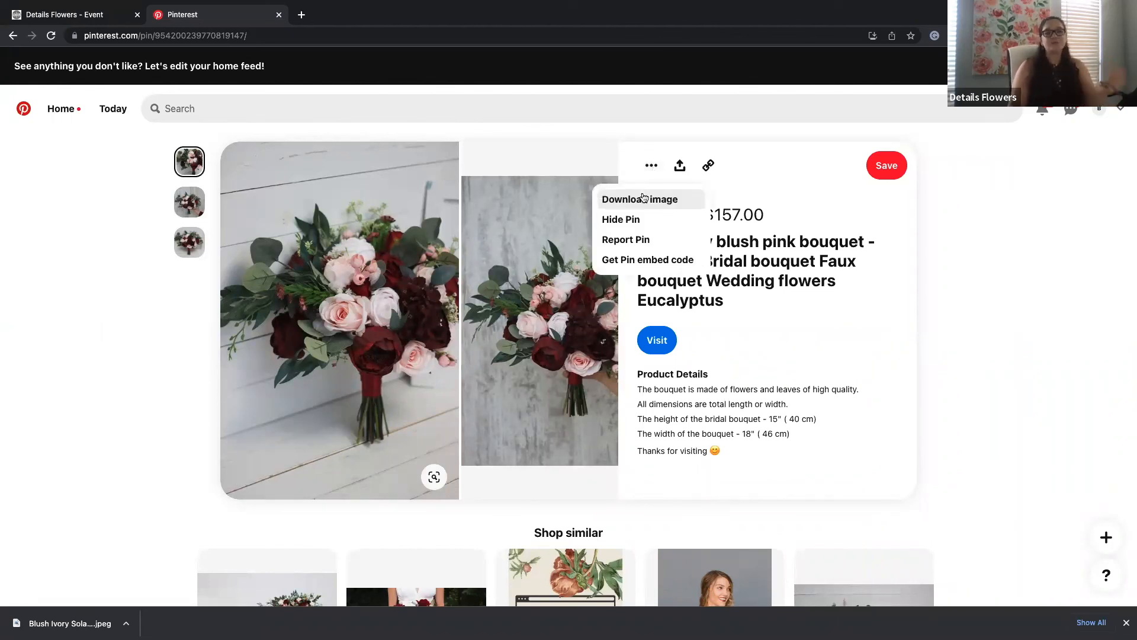
click(955, 178)
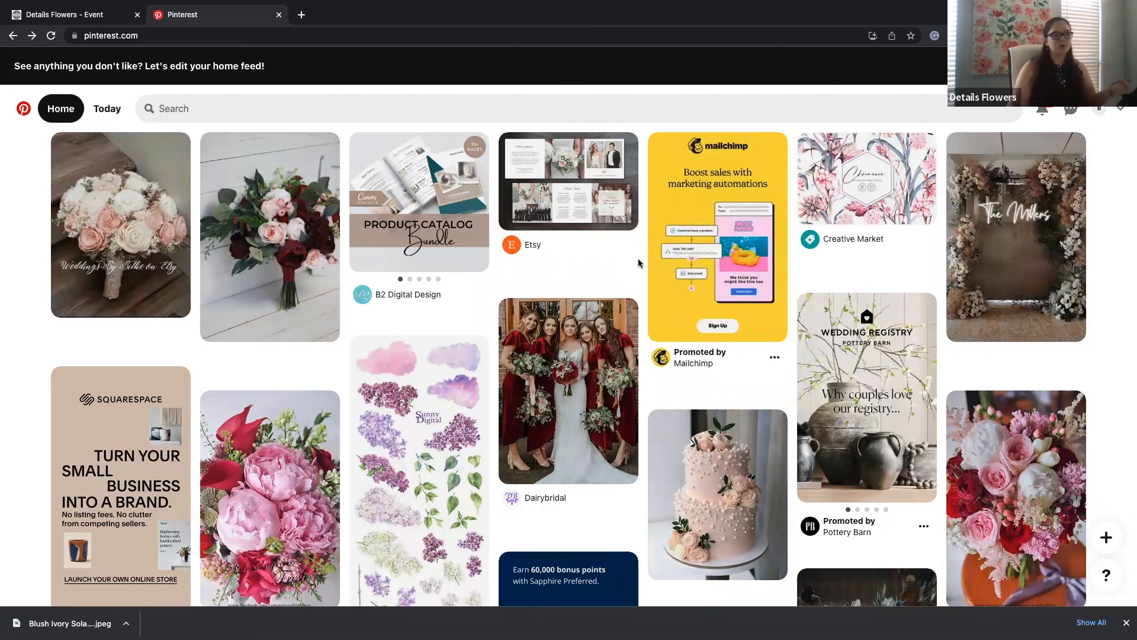
Step: Check the image download option on Dairybridal's bridesmaid dress pin, and return to the Details Flowers worksheet with the downloads bar dismissed
mouse_move(596, 379)
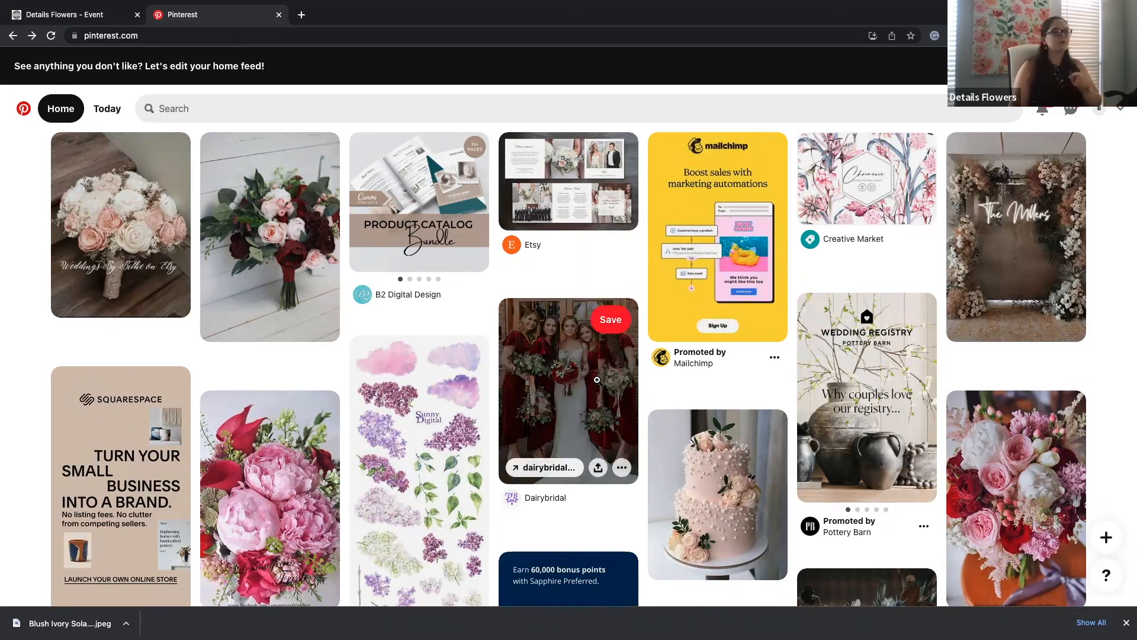
click(597, 382)
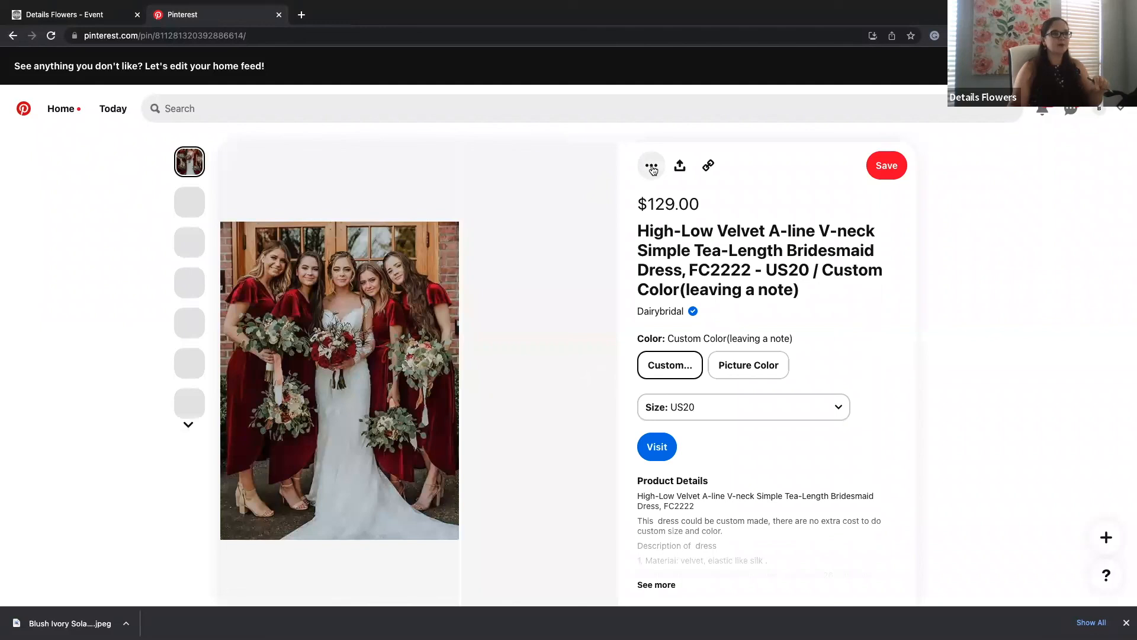
click(651, 168)
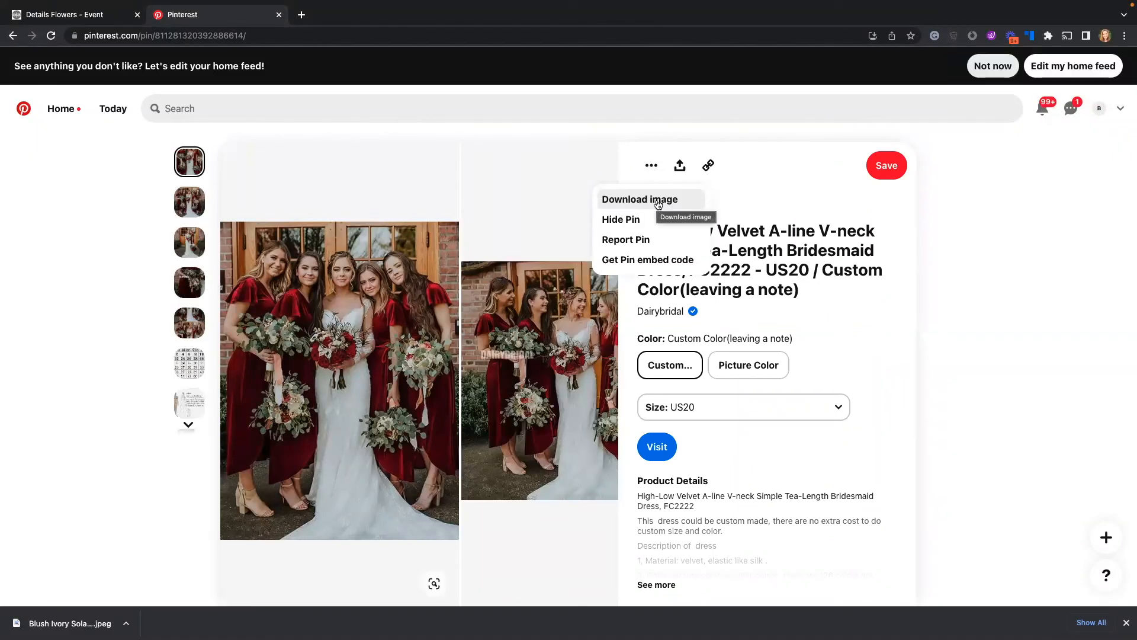
click(971, 184)
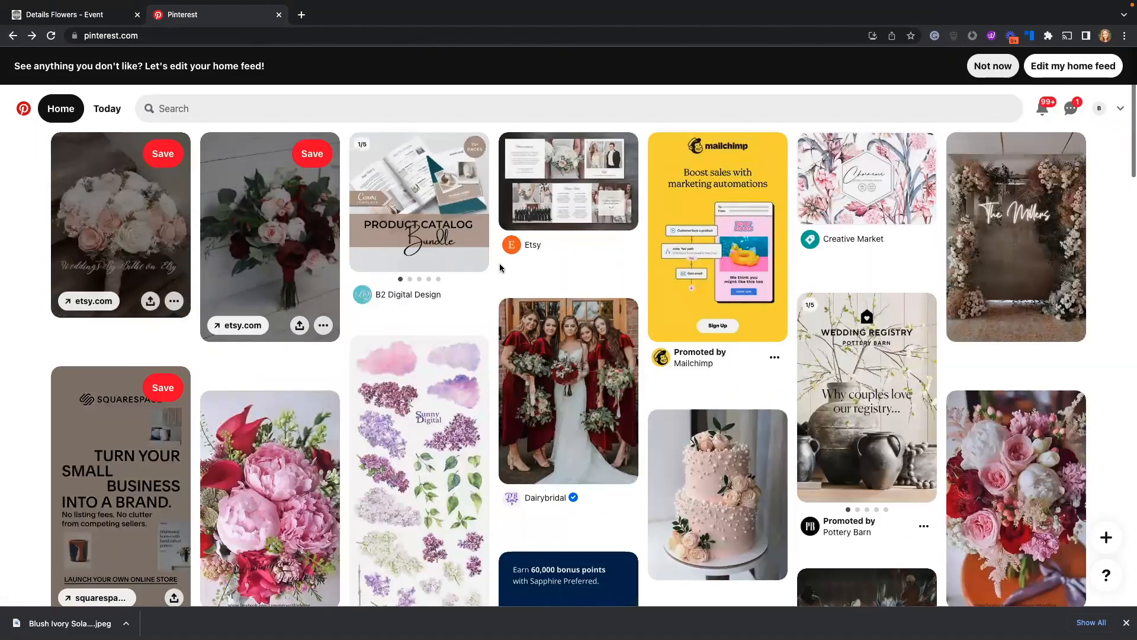
click(103, 16)
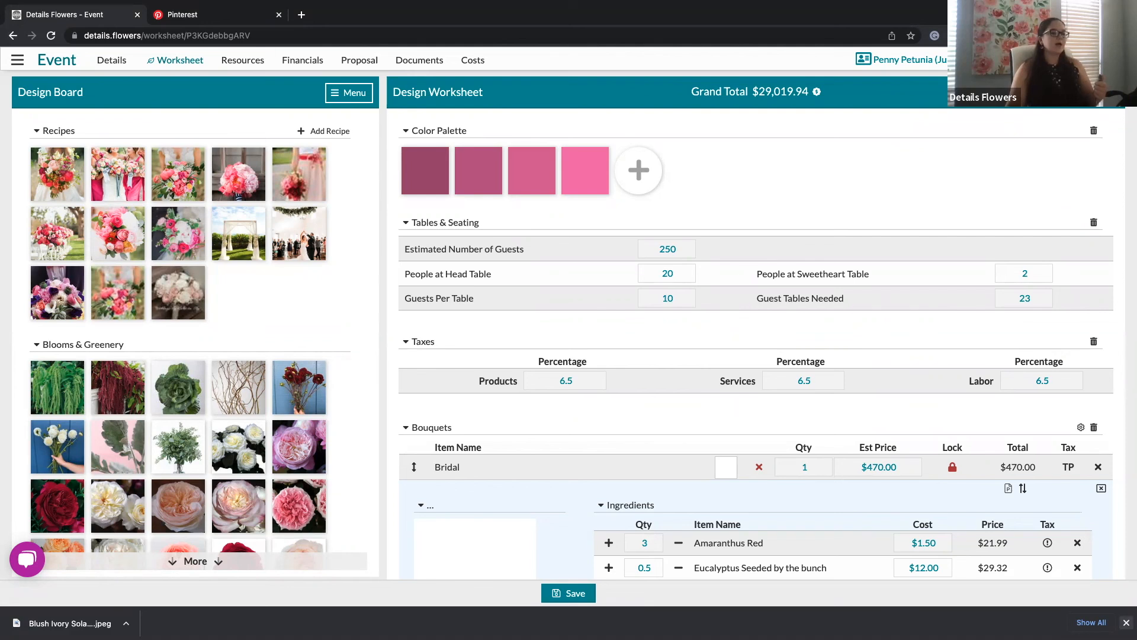
click(1125, 622)
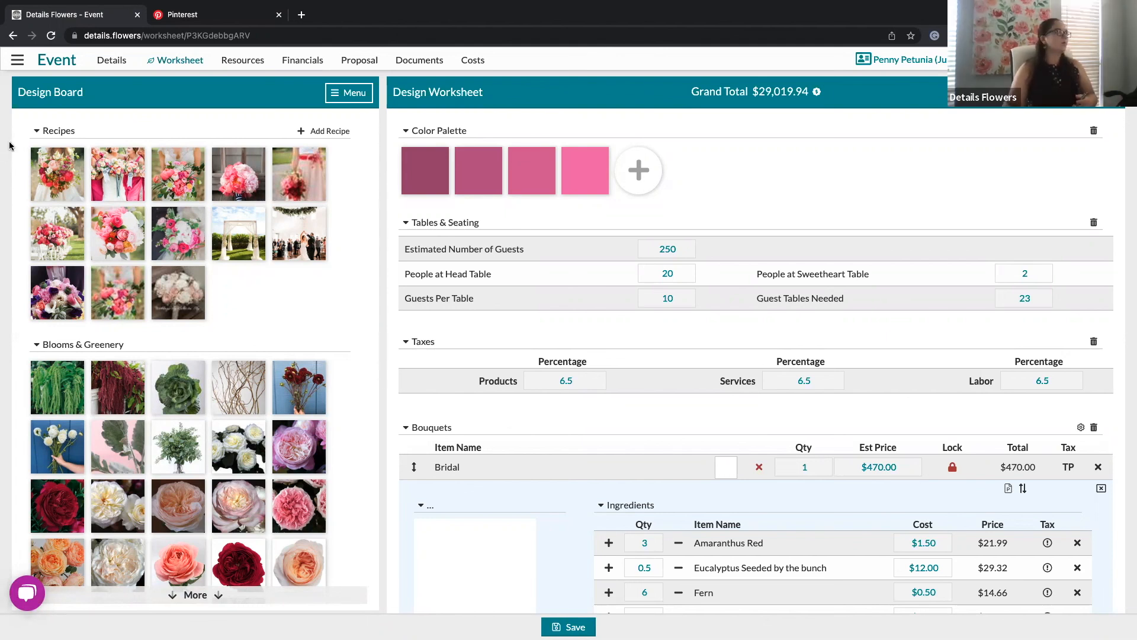
Step: Open the Contact Us support form and choose Ask Us a Question as the type of request
click(18, 60)
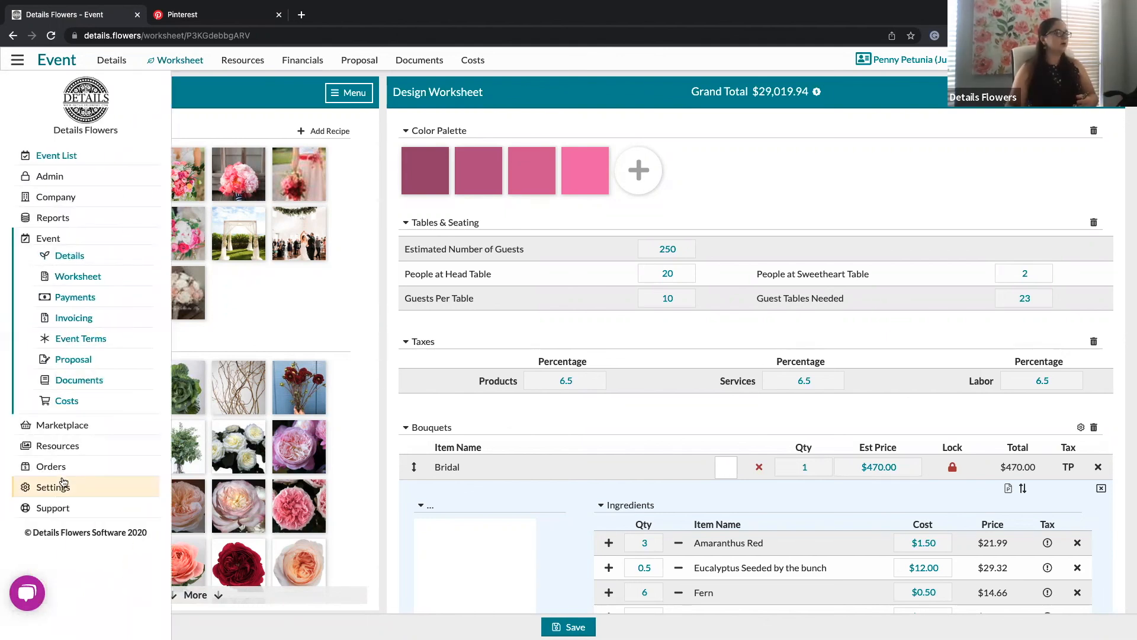
click(57, 503)
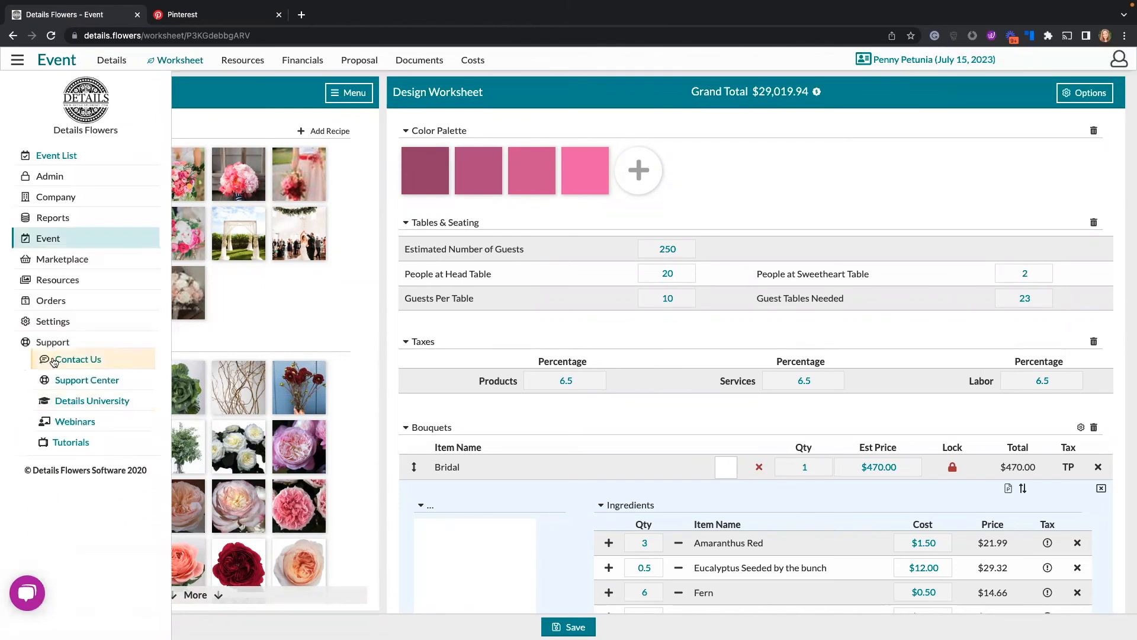
click(78, 359)
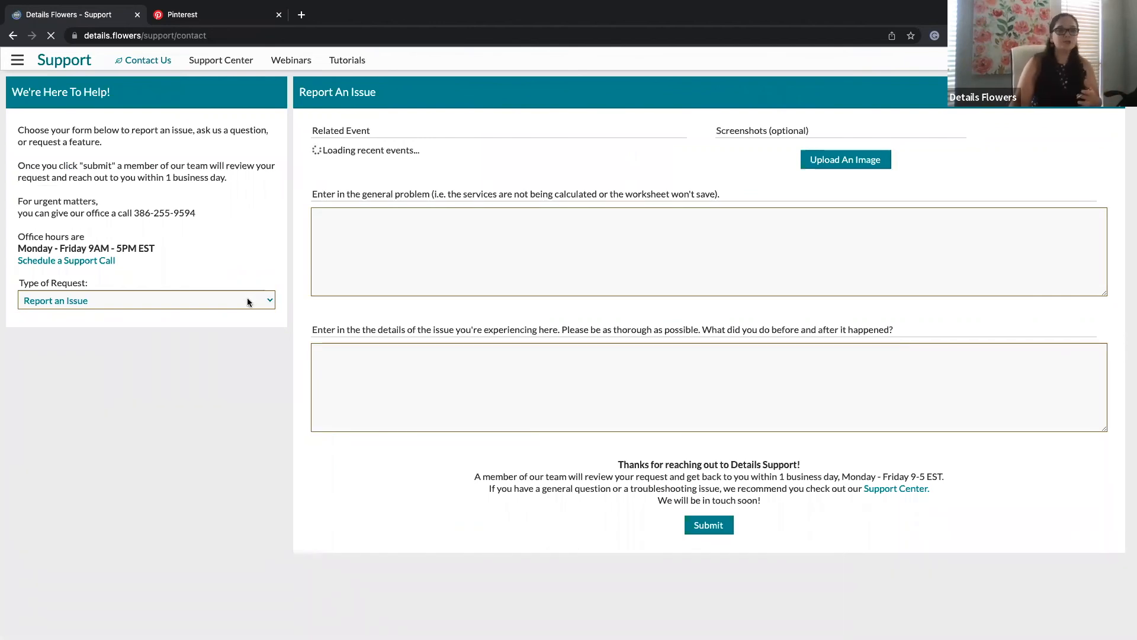
click(92, 300)
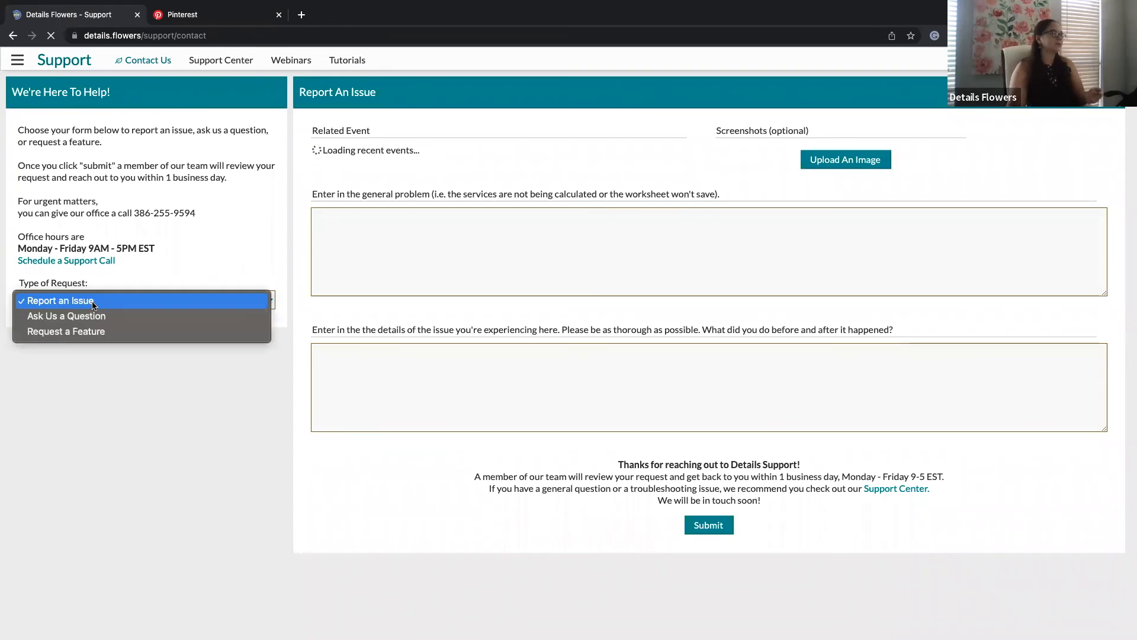
click(74, 319)
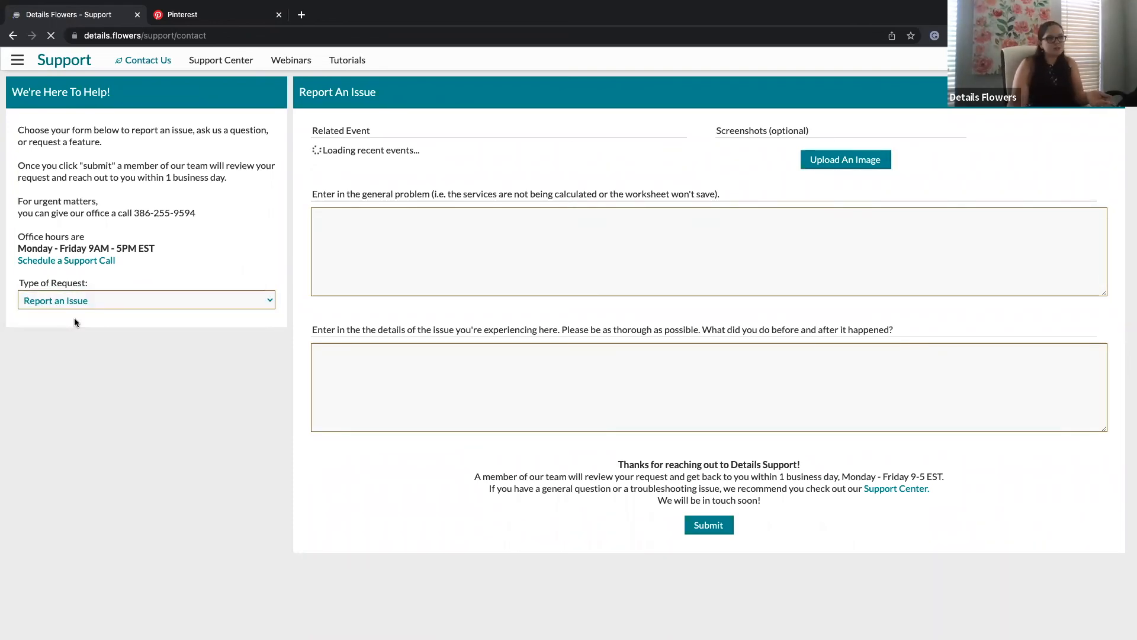